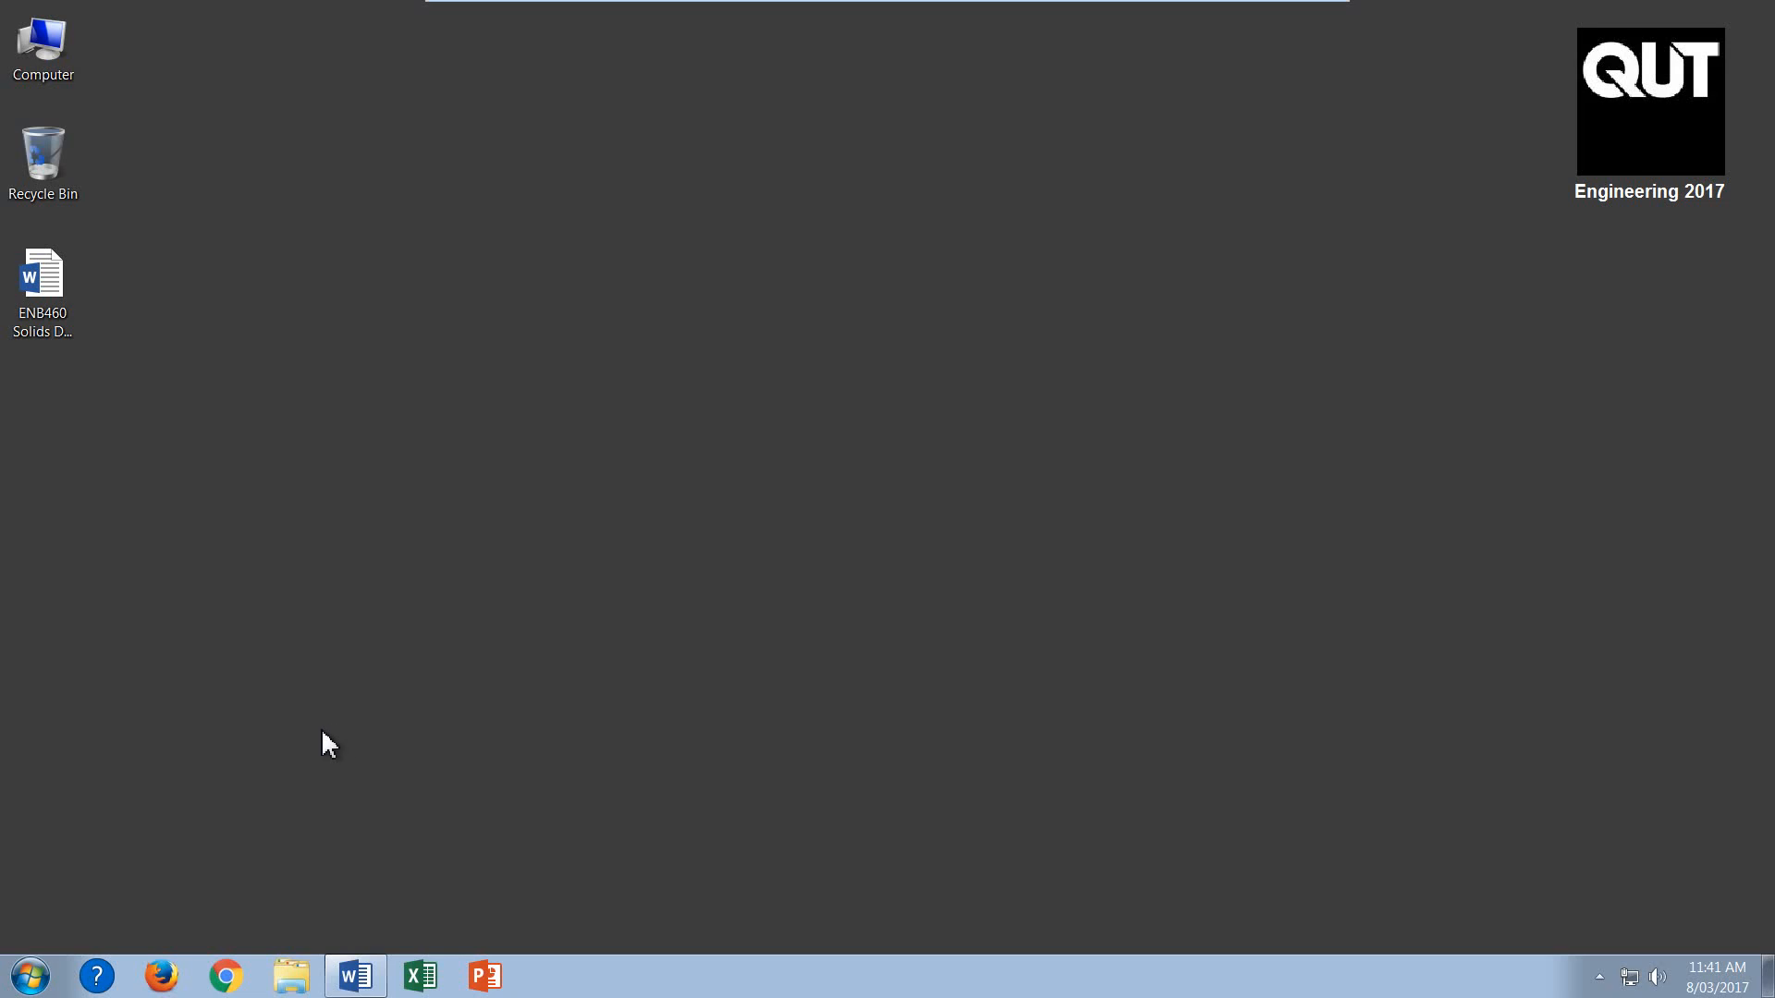
Search the installed programs for "aspen plus" and launch Aspen Plus V9.
left_click(30, 976)
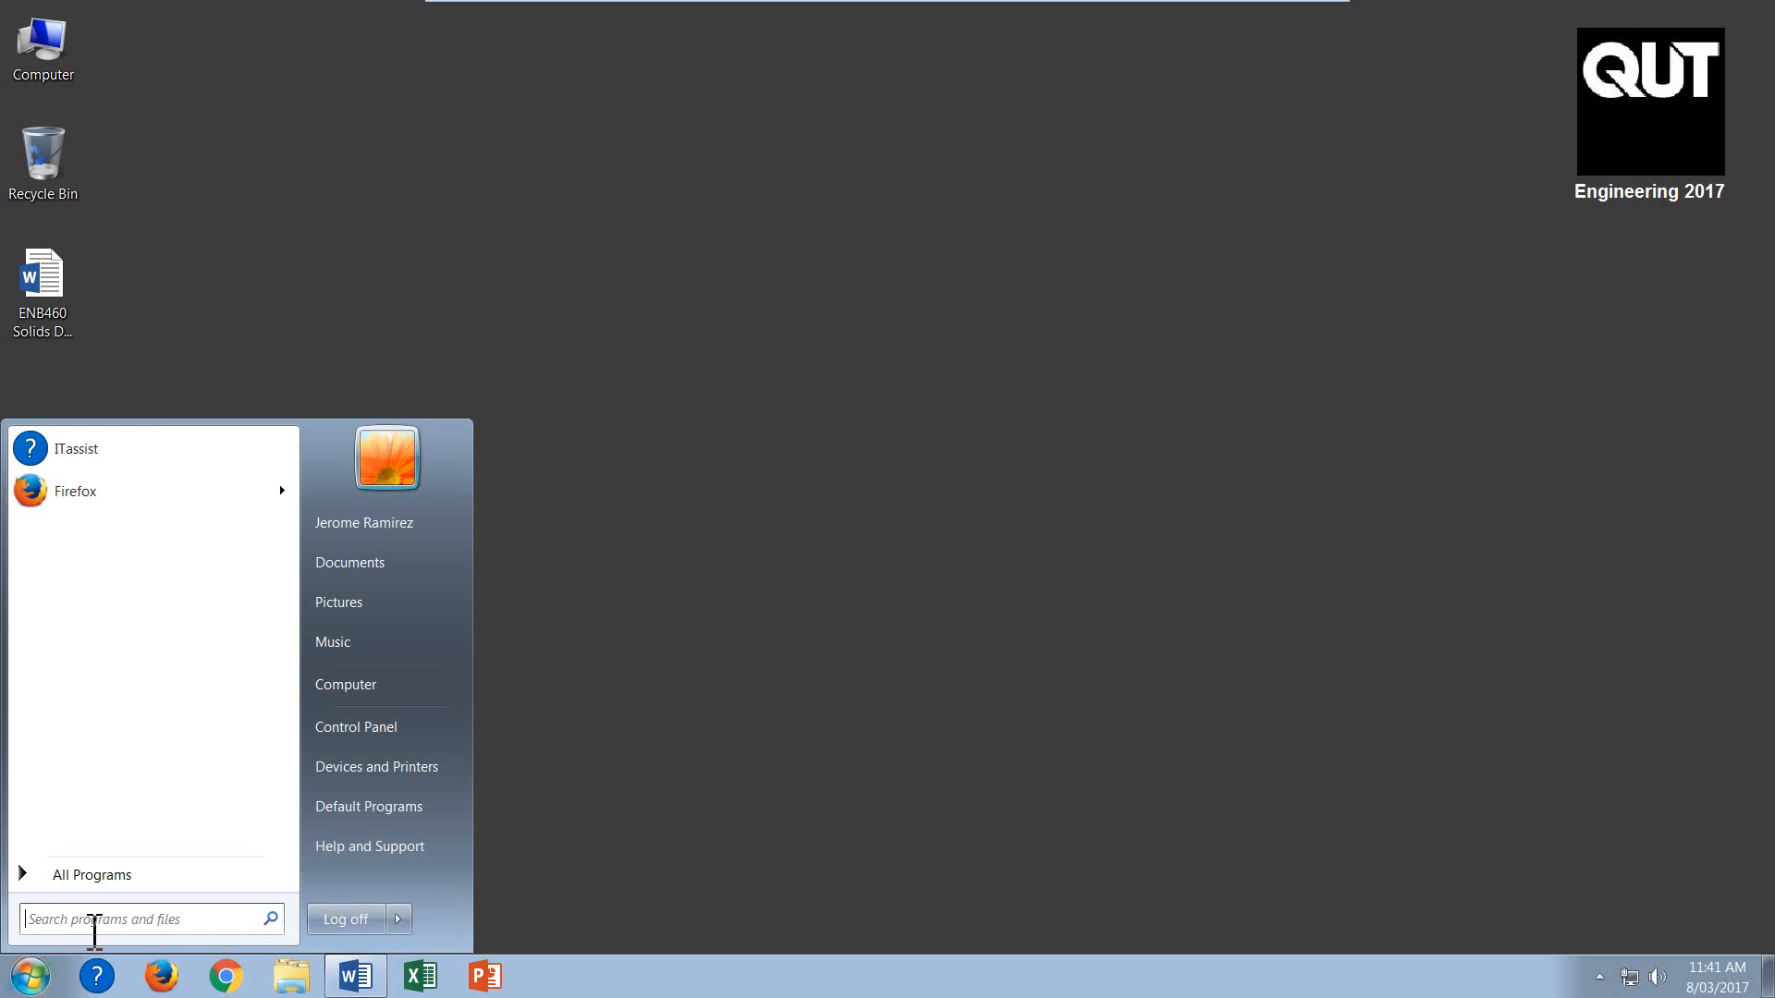
type("aspen")
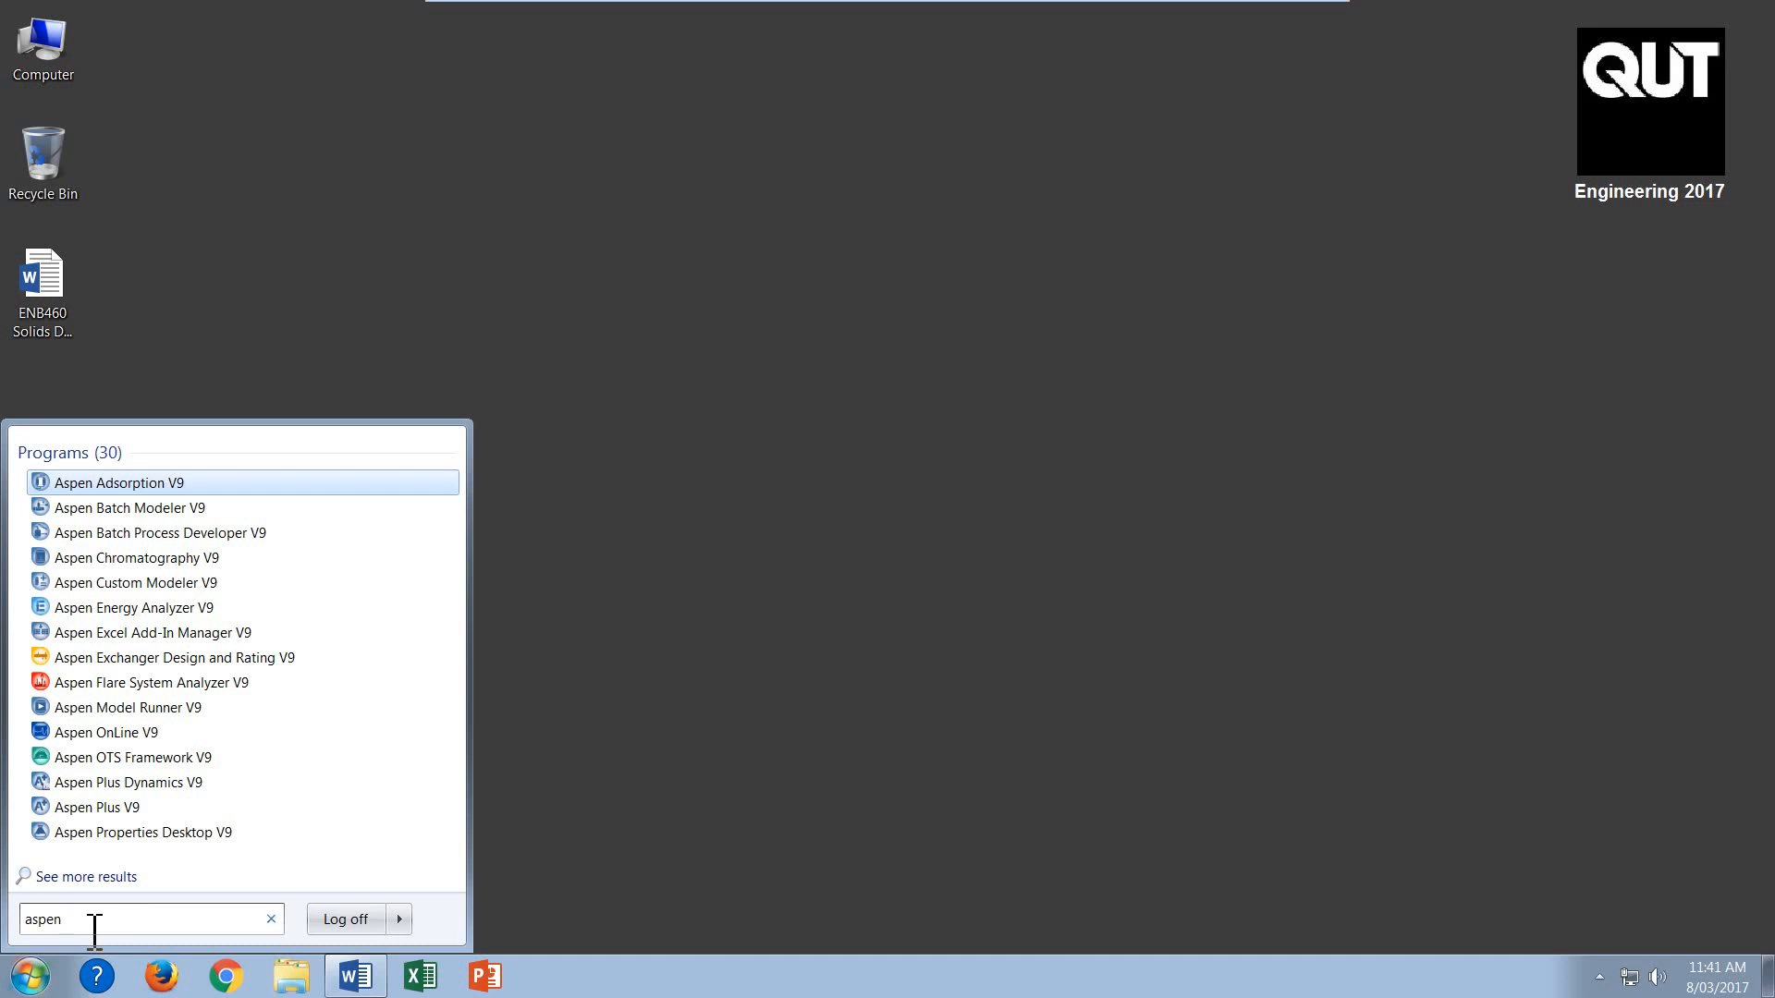
type("plu")
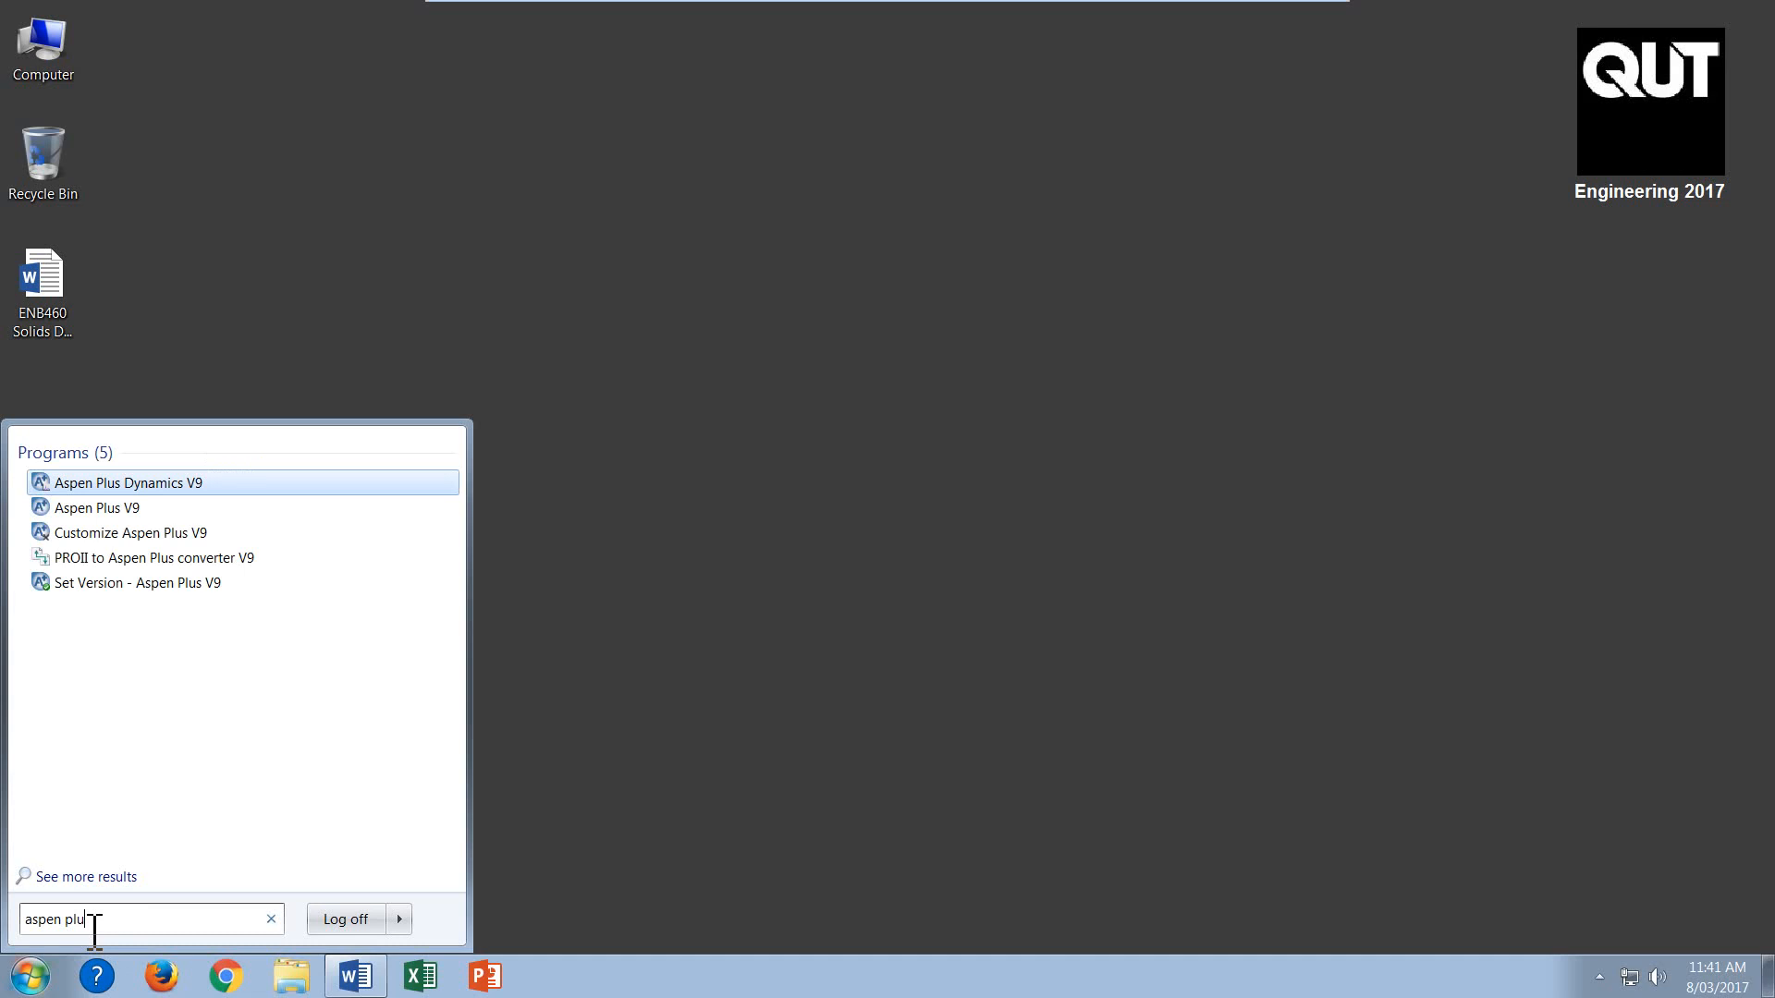
type("s")
left_click(145, 516)
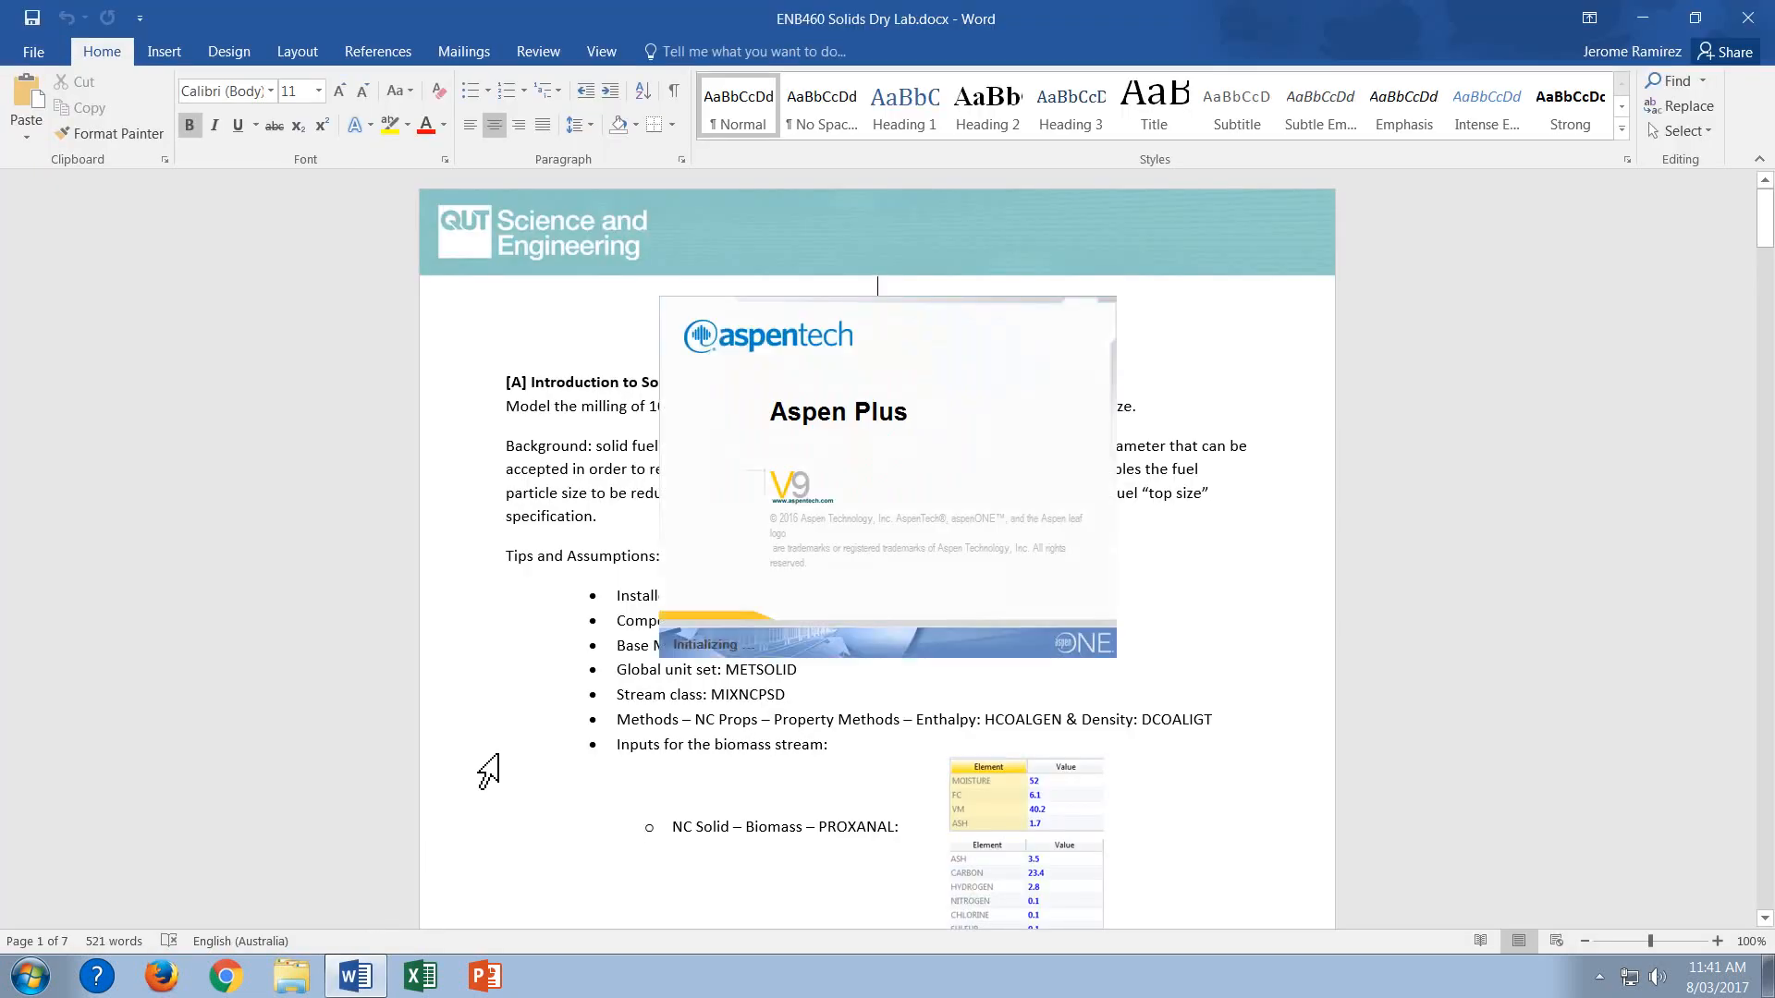
Read the Introduction to Solids task and its tips and assumptions in the ENB460 Solids Dry Lab document while Aspen Plus loads.
left_click(462, 531)
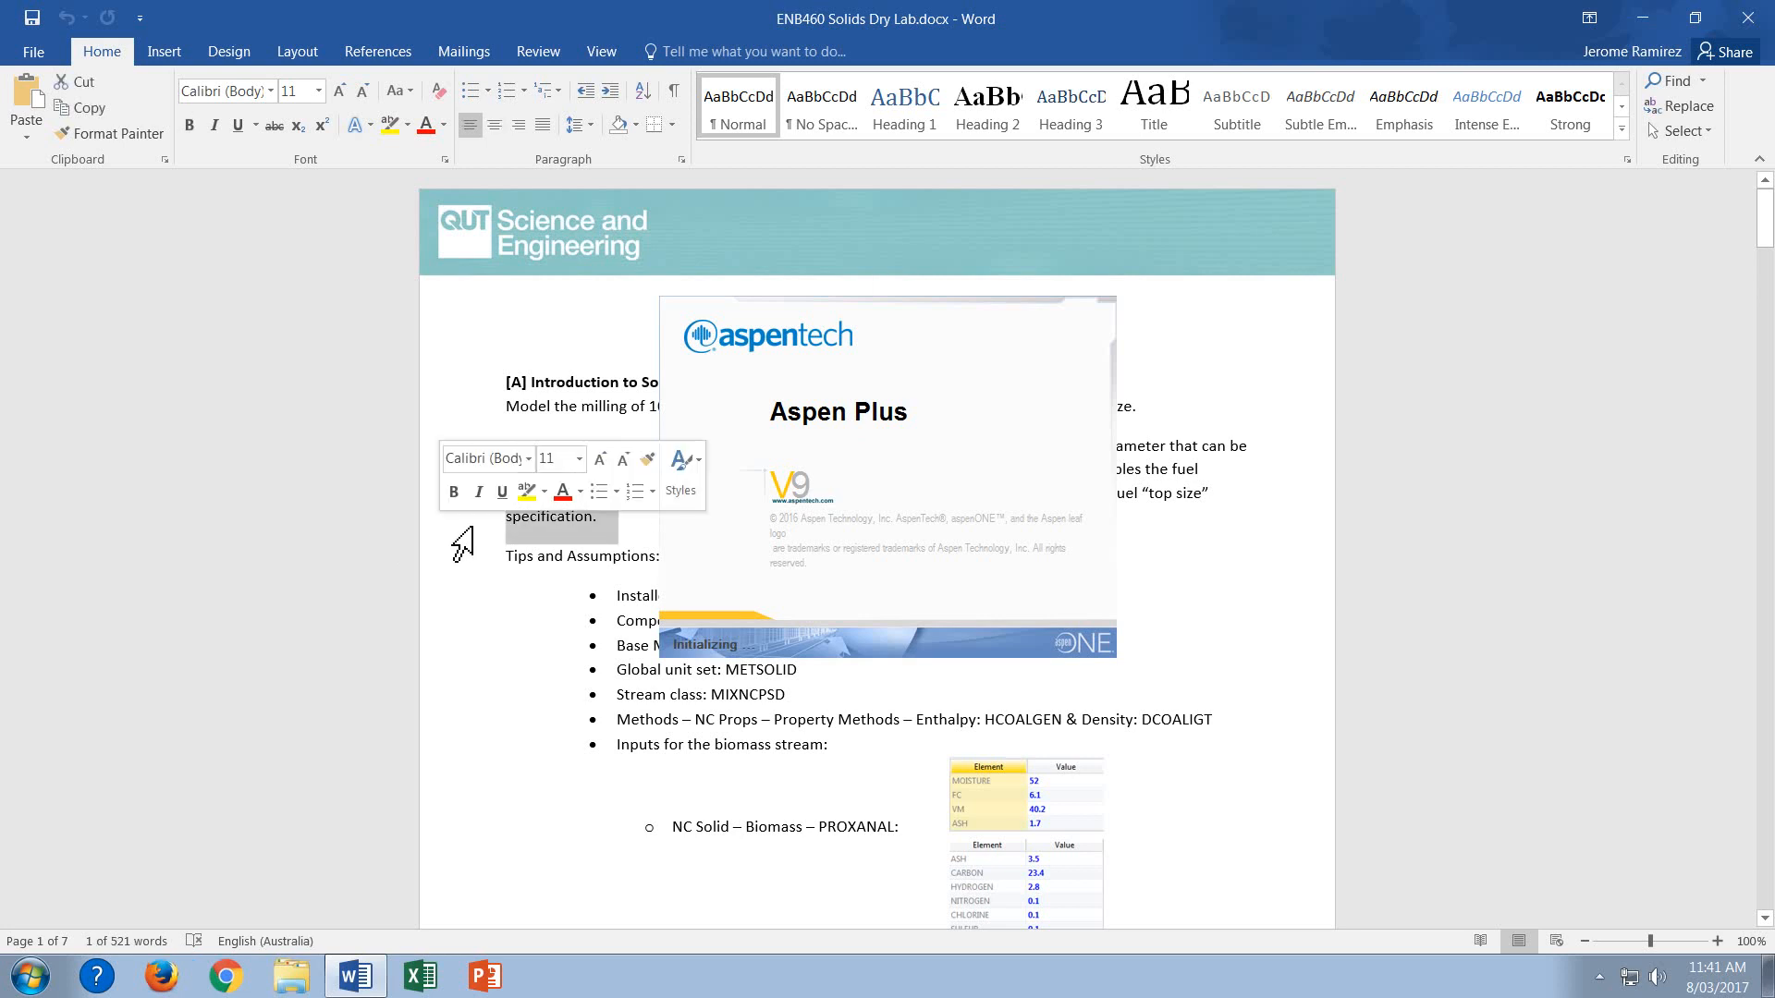
scroll(464, 543, "down", 2)
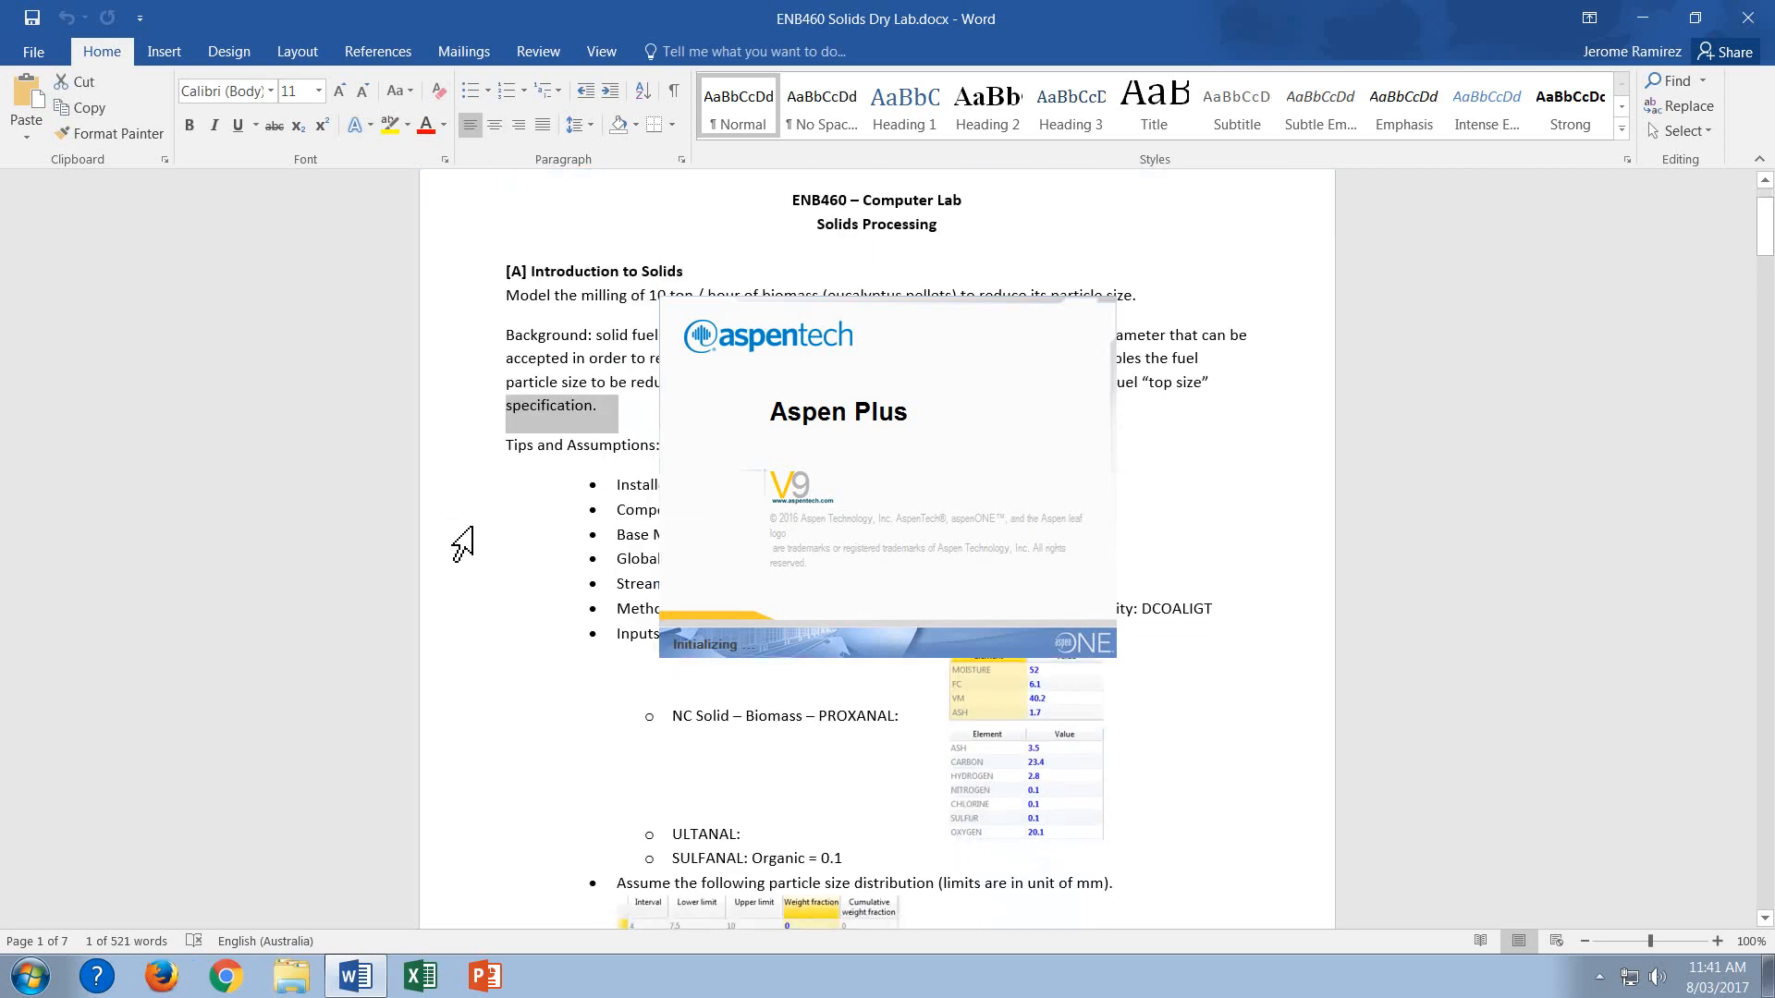
left_click(573, 296)
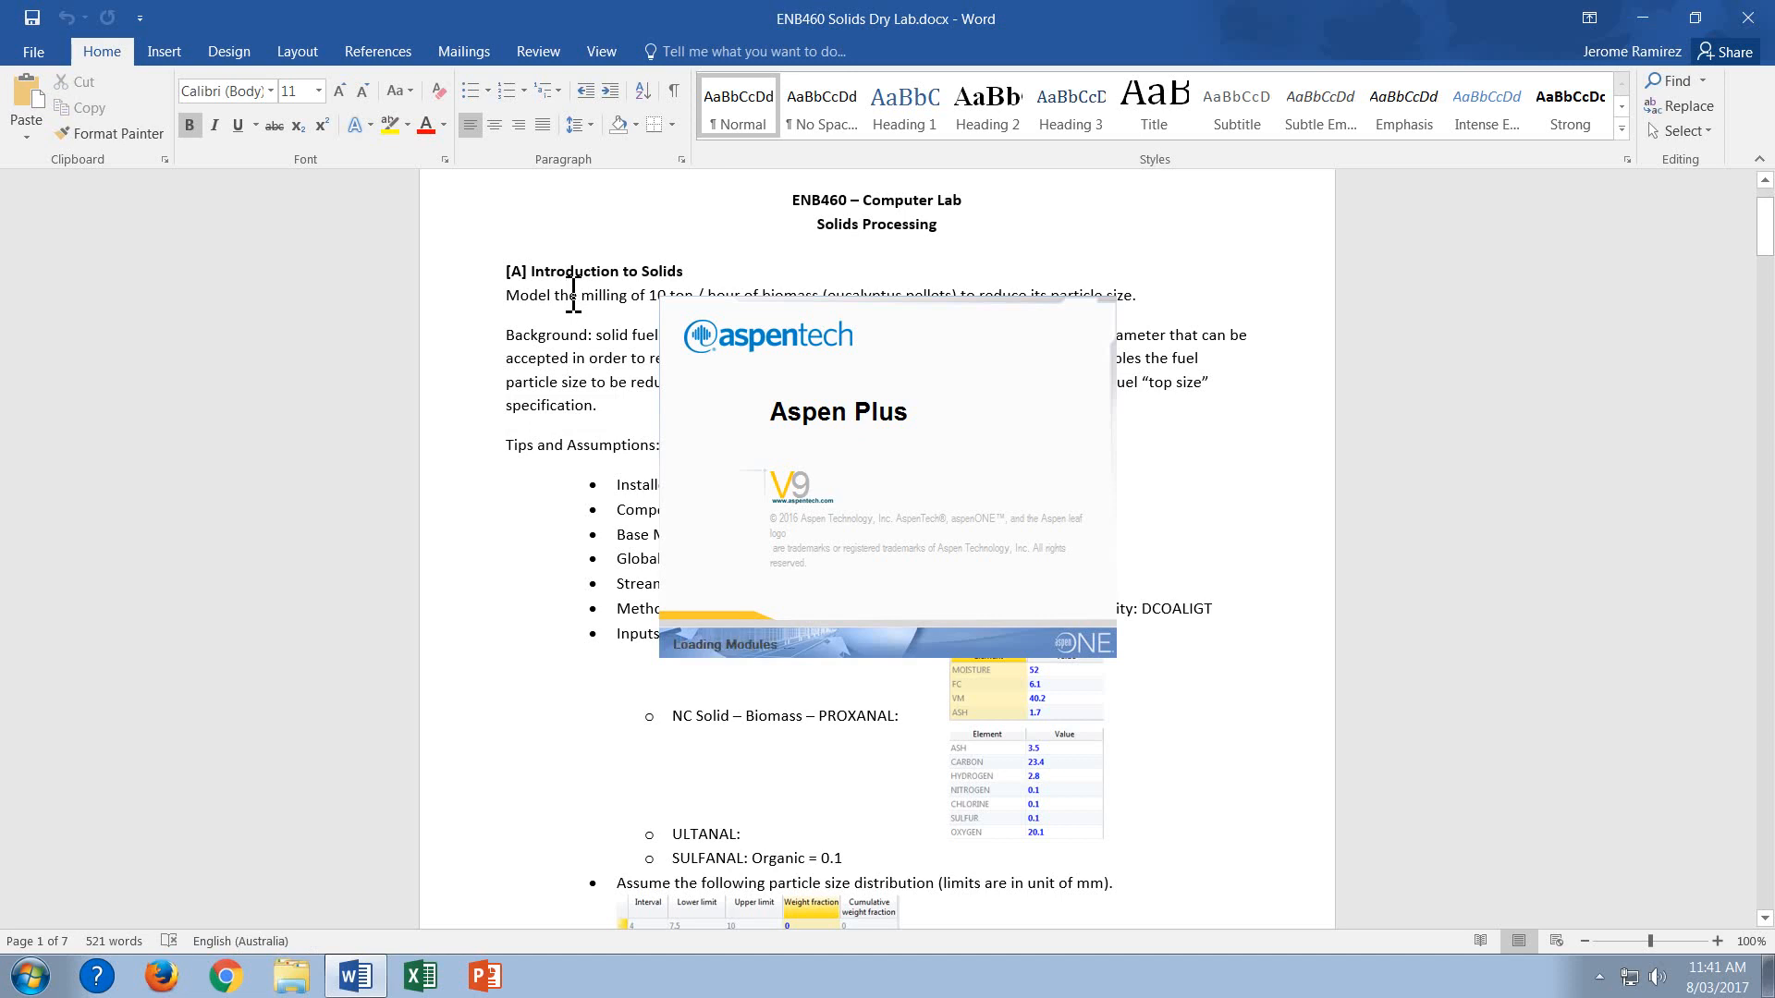
scroll(573, 295, "down", 1)
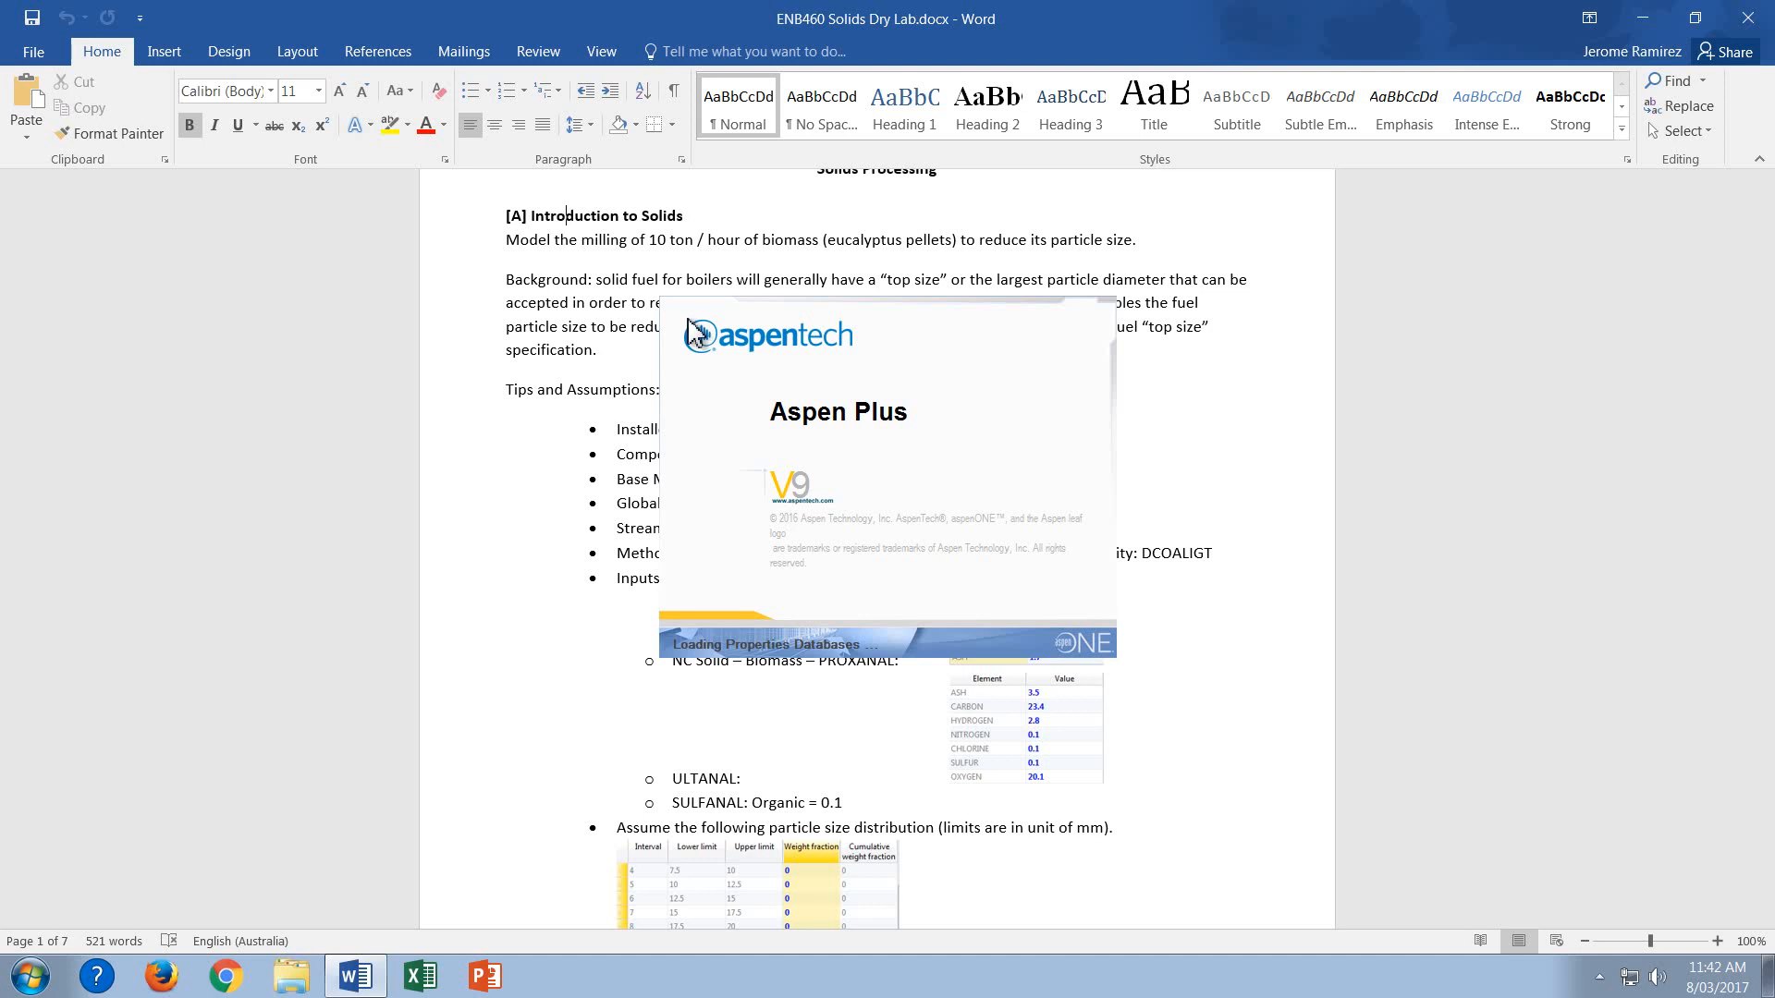
scroll(696, 330, "up", 1)
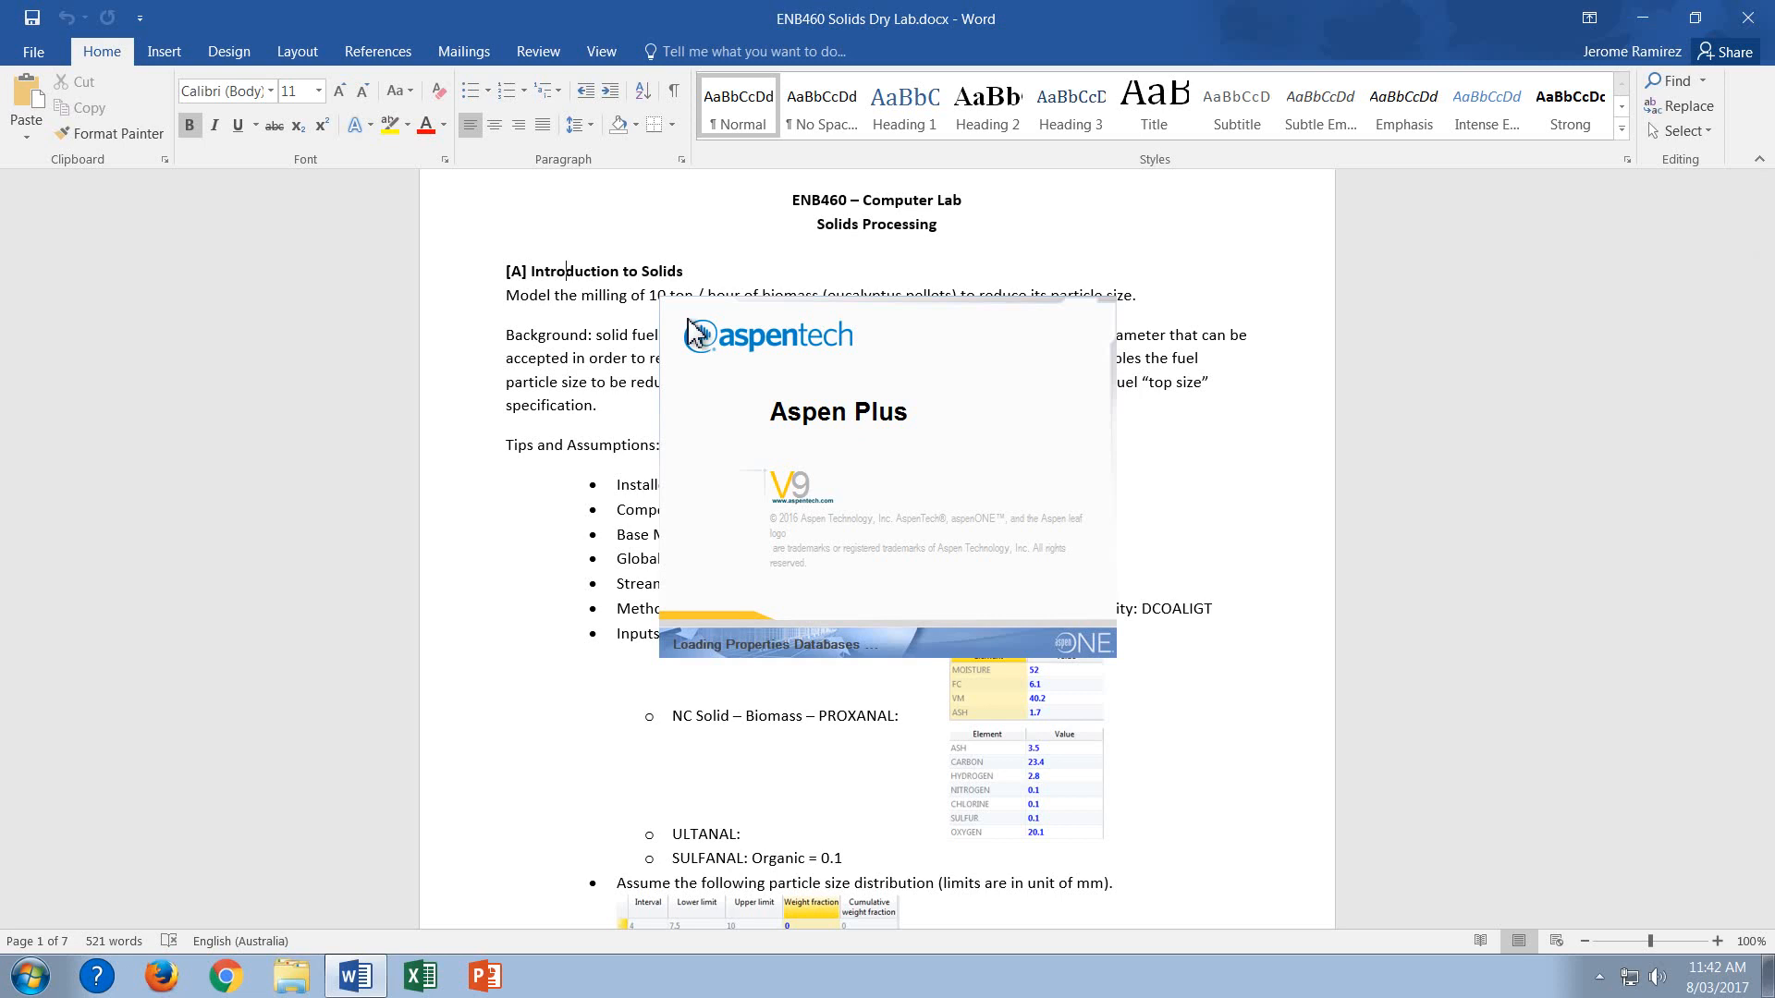
scroll(692, 328, "down", 1)
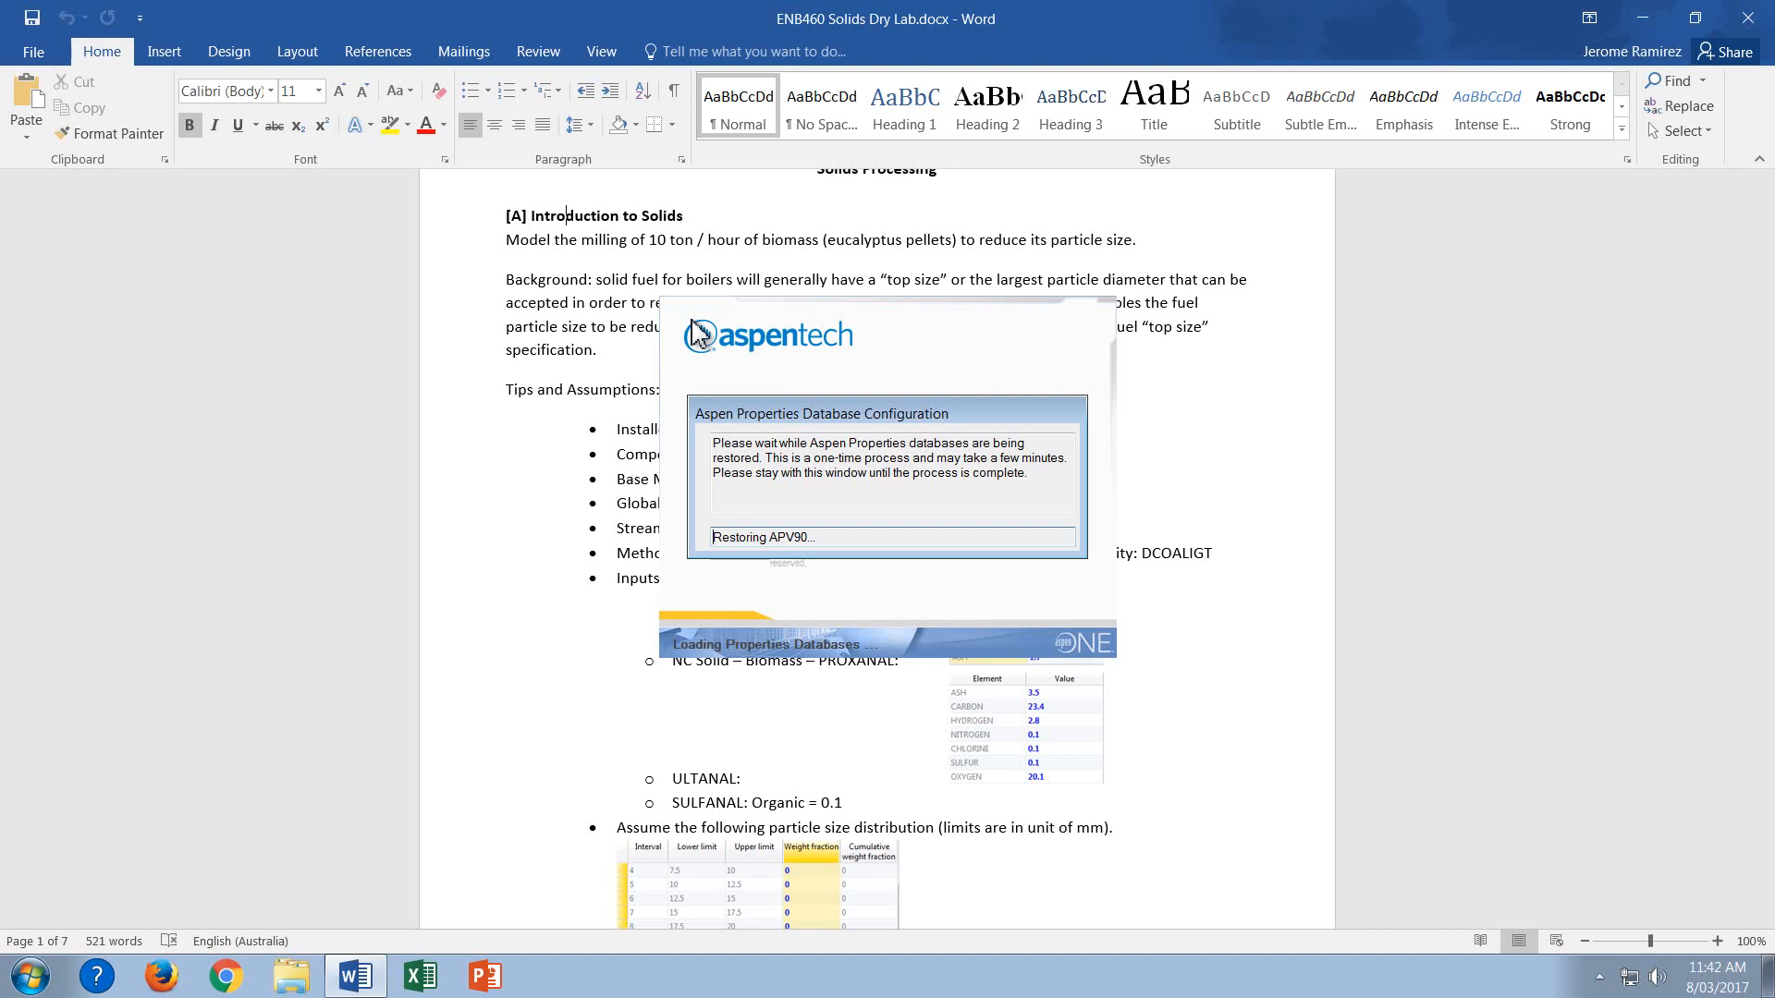
scroll(700, 334, "down", 1)
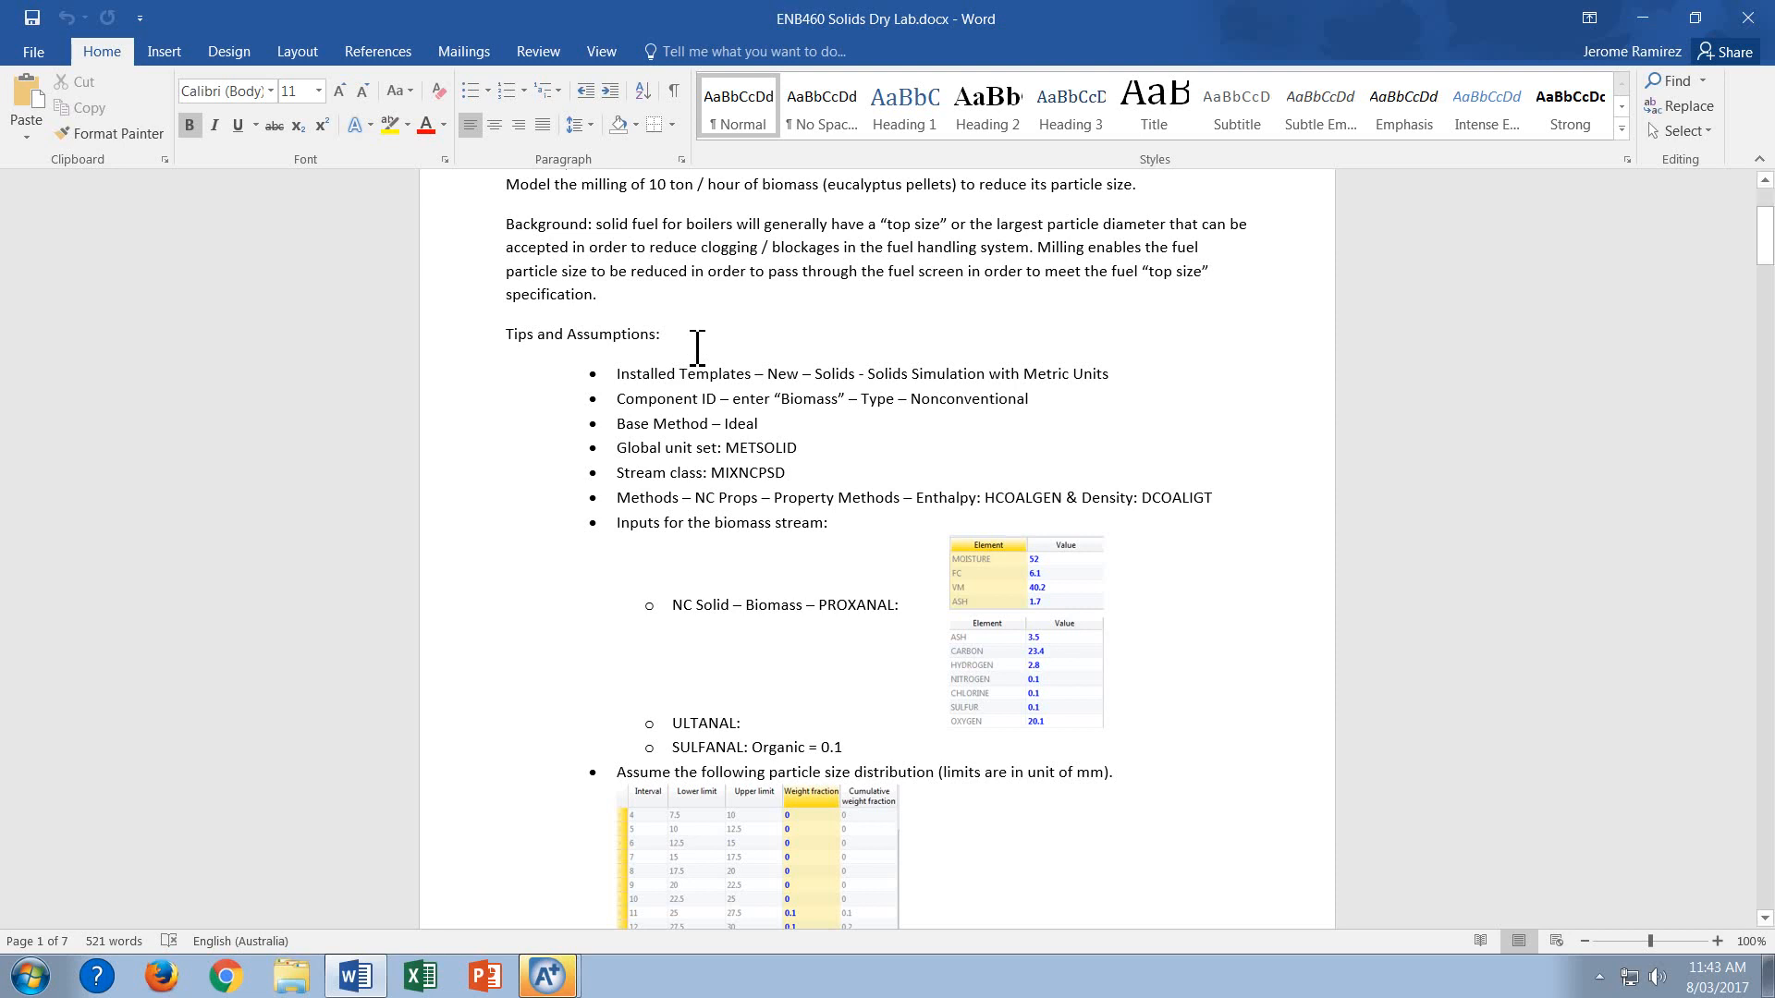
scroll(697, 347, "down", 1)
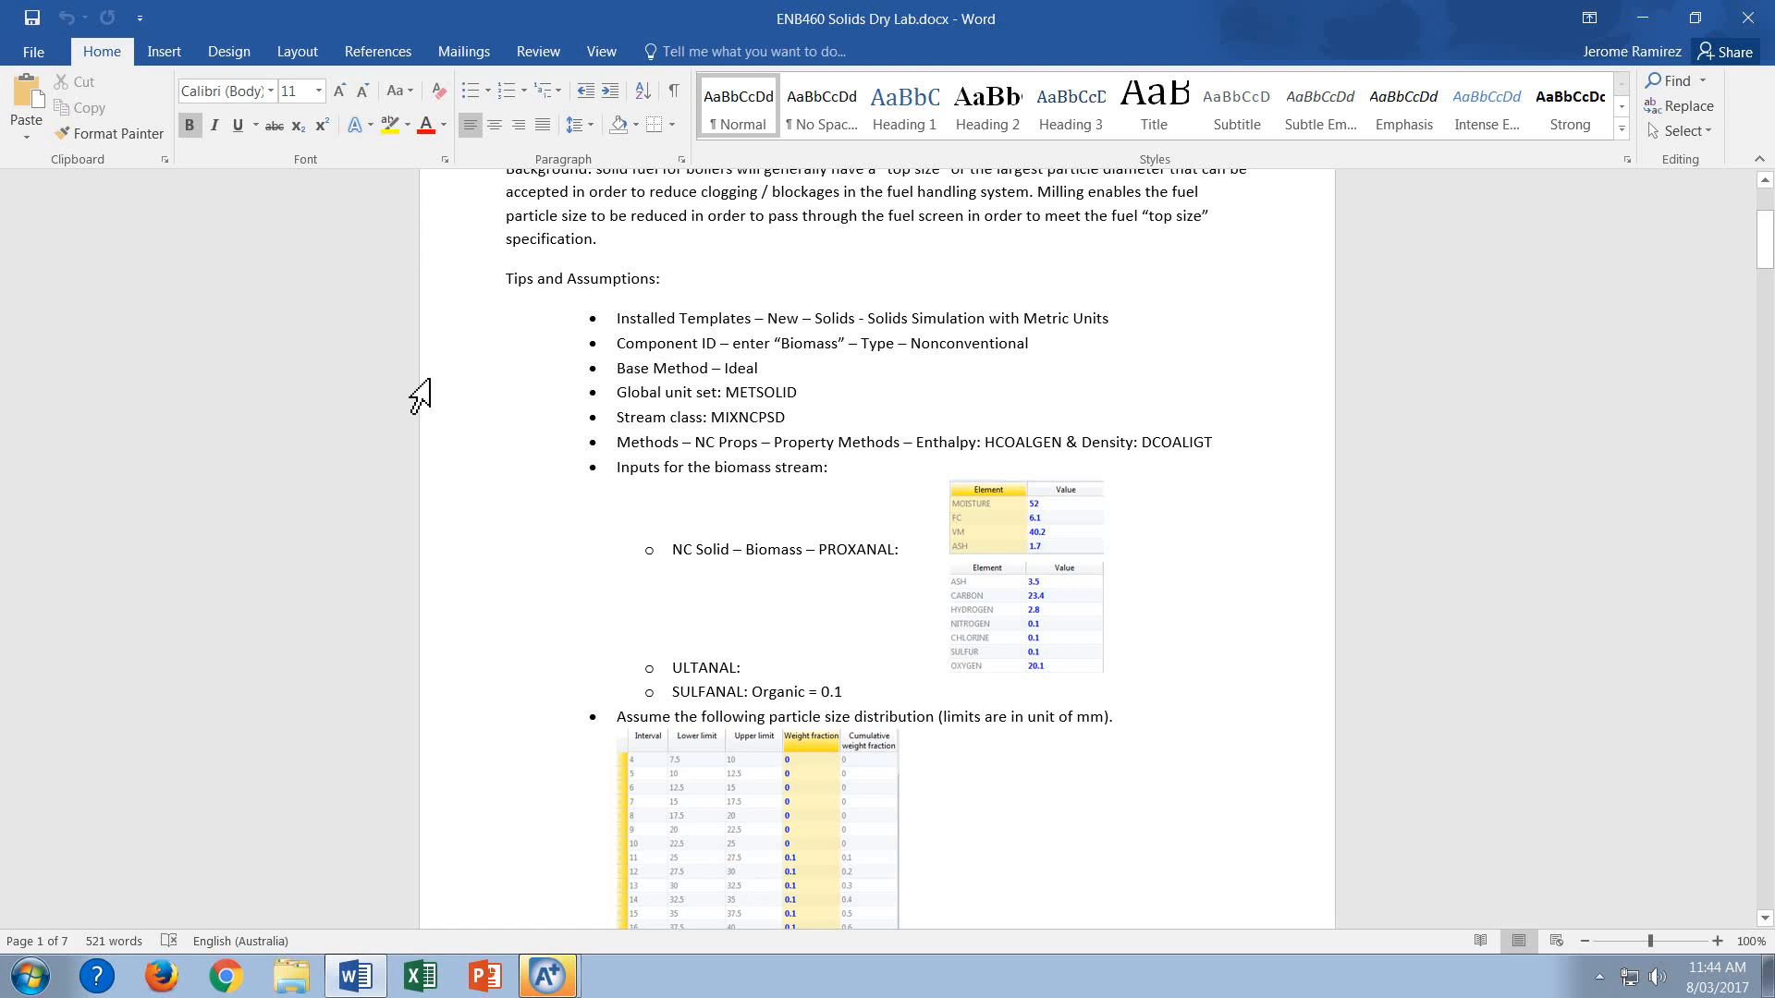
left_click_drag(1036, 363, 908, 361)
left_click(1044, 366)
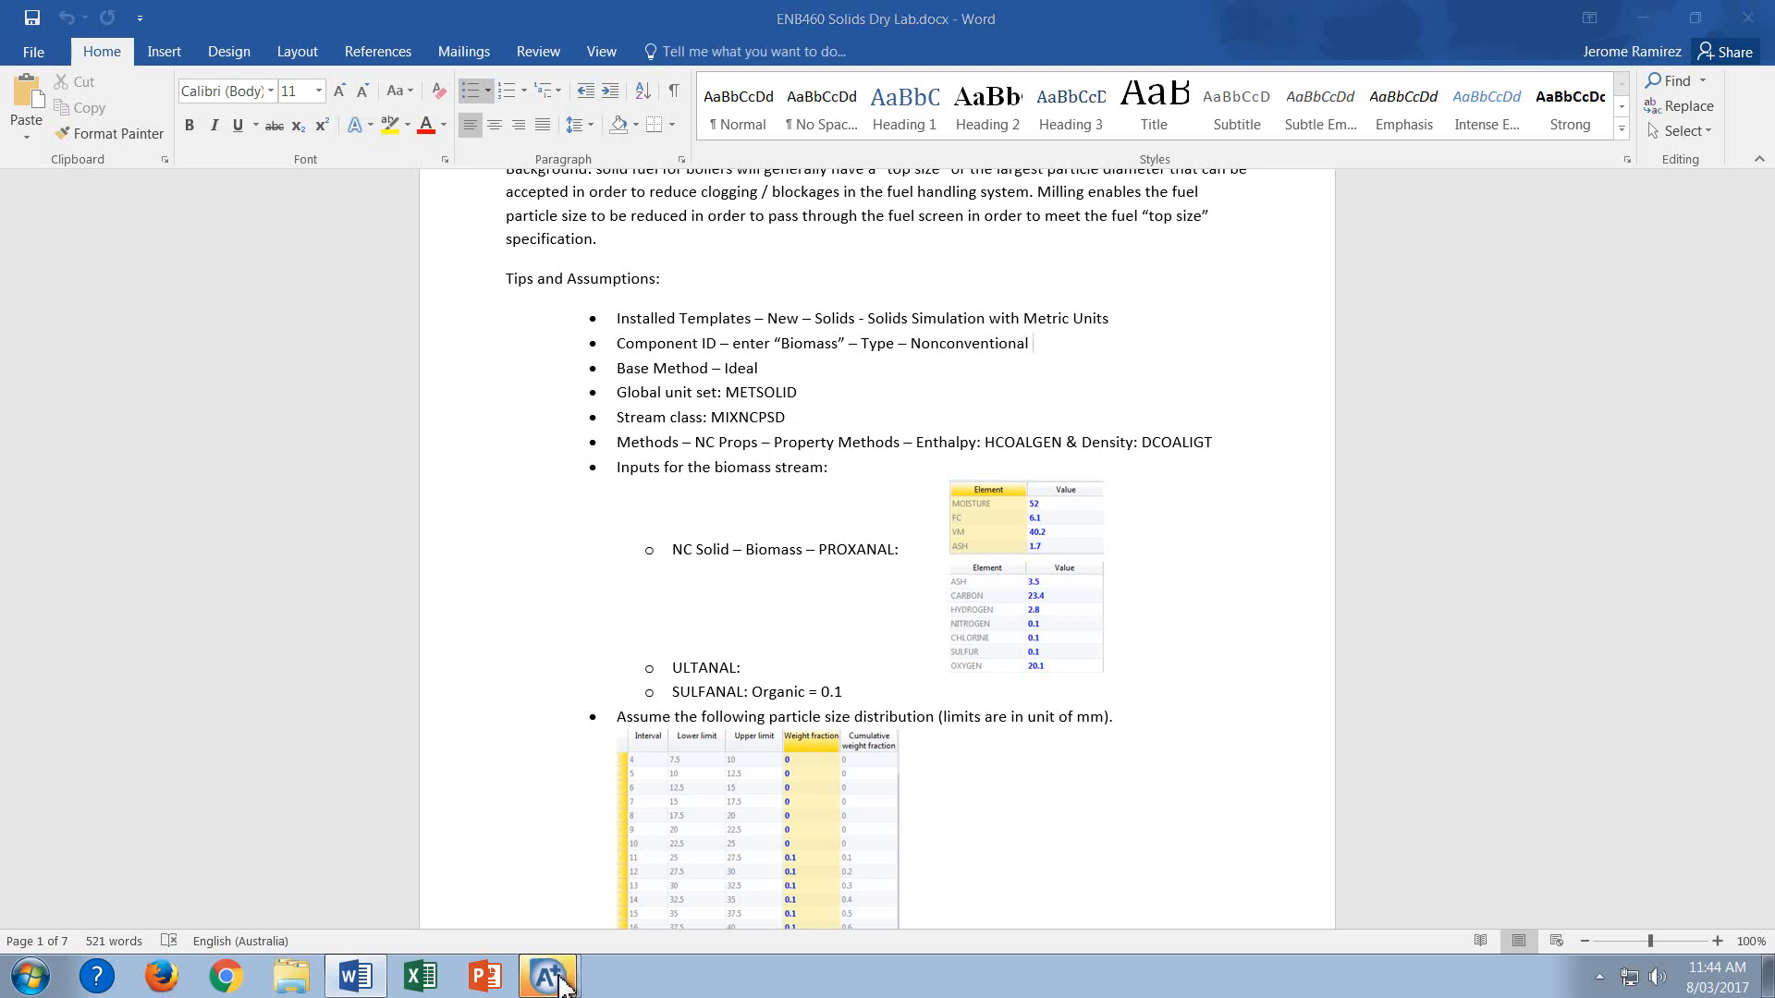
Switch to the main Aspen Plus V9 window and maximize it.
mouse_move(548, 973)
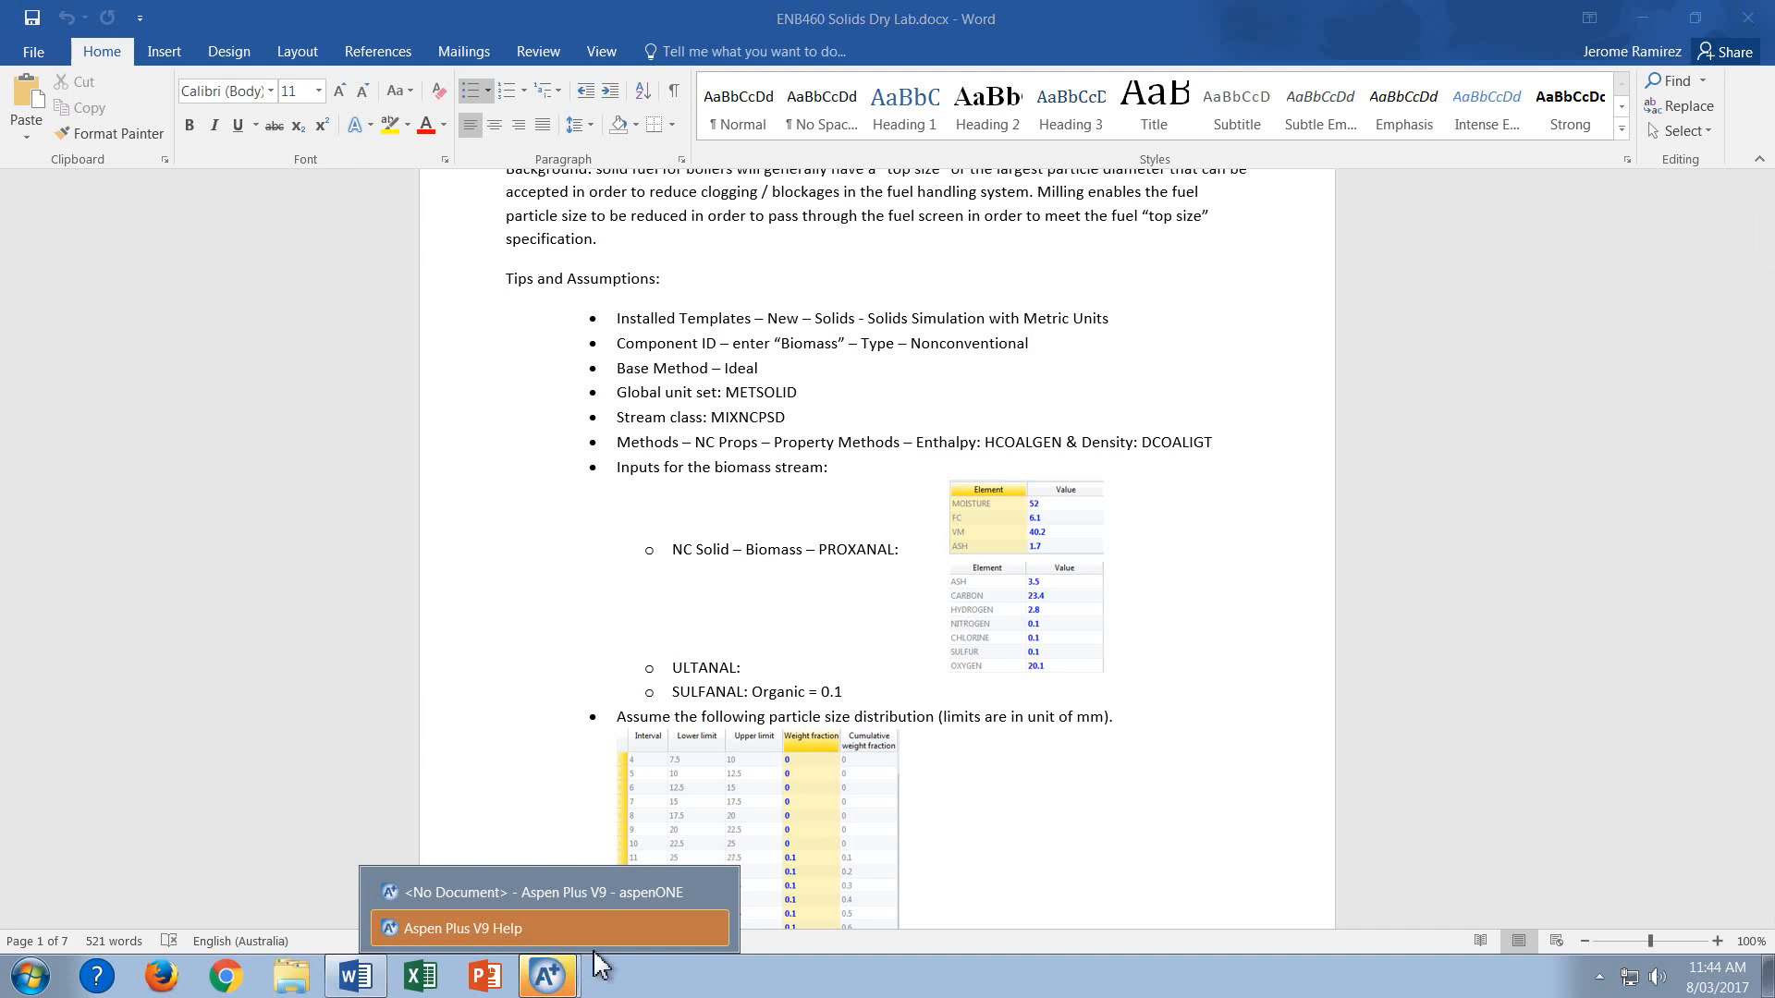
left_click(602, 895)
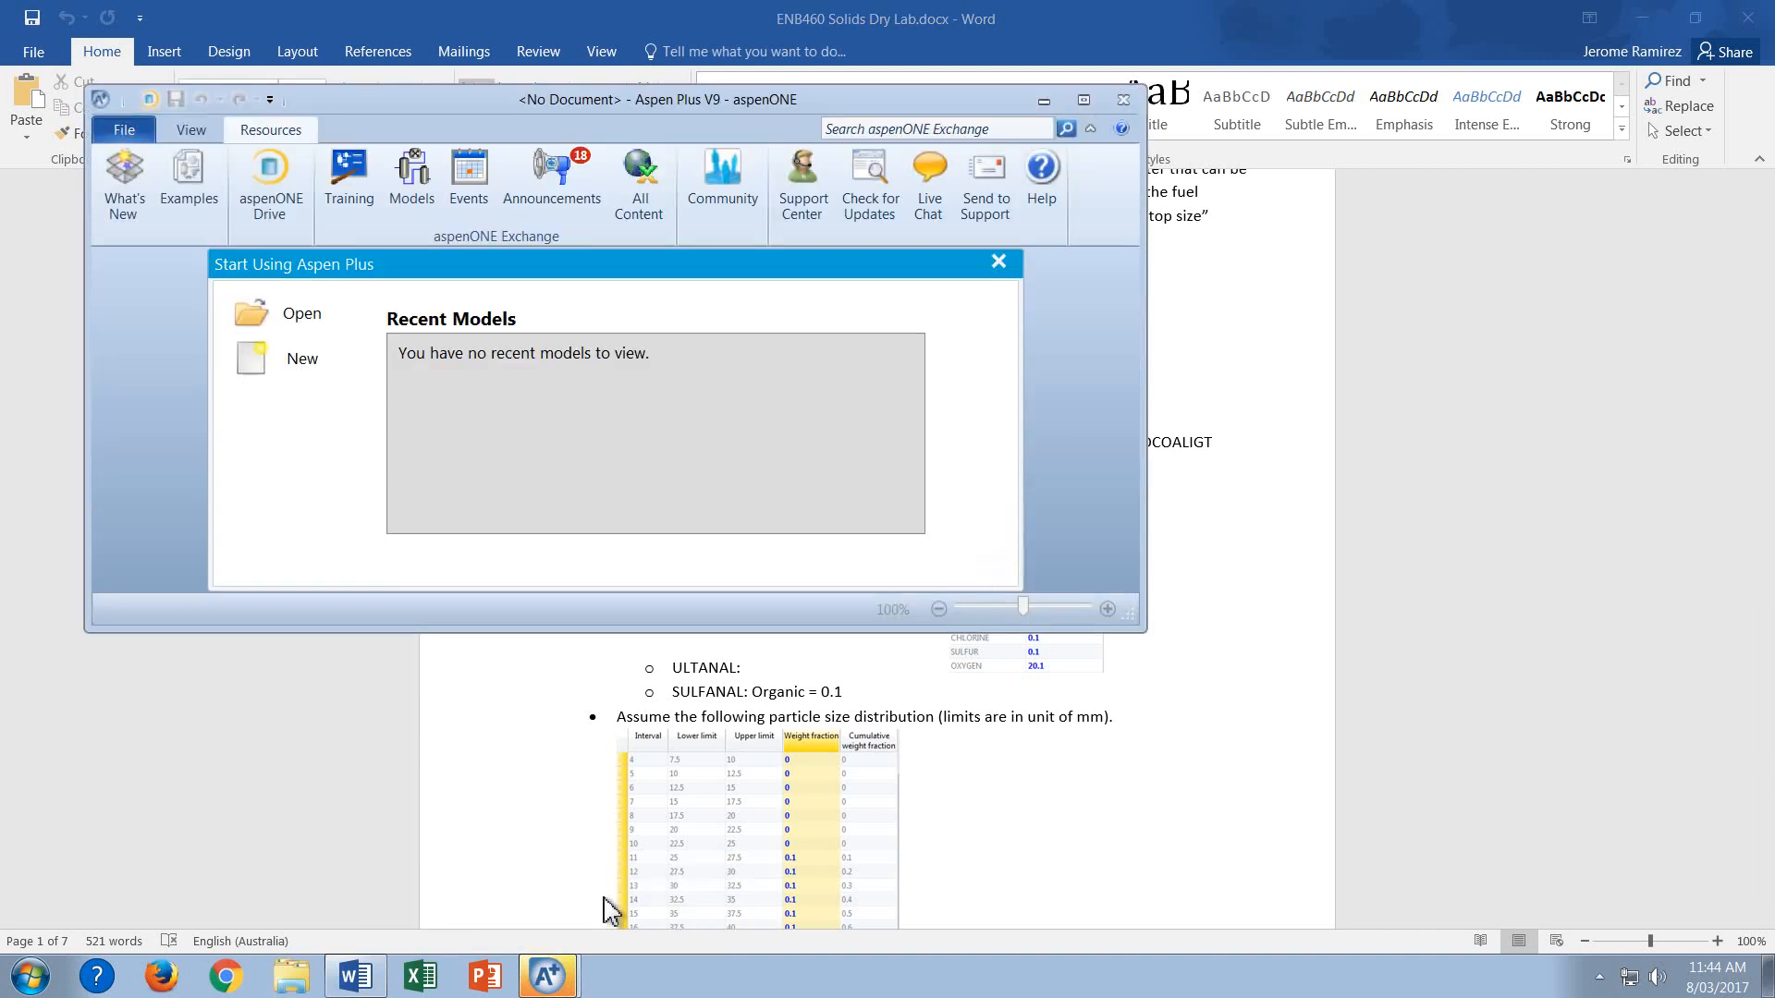
left_click(1084, 99)
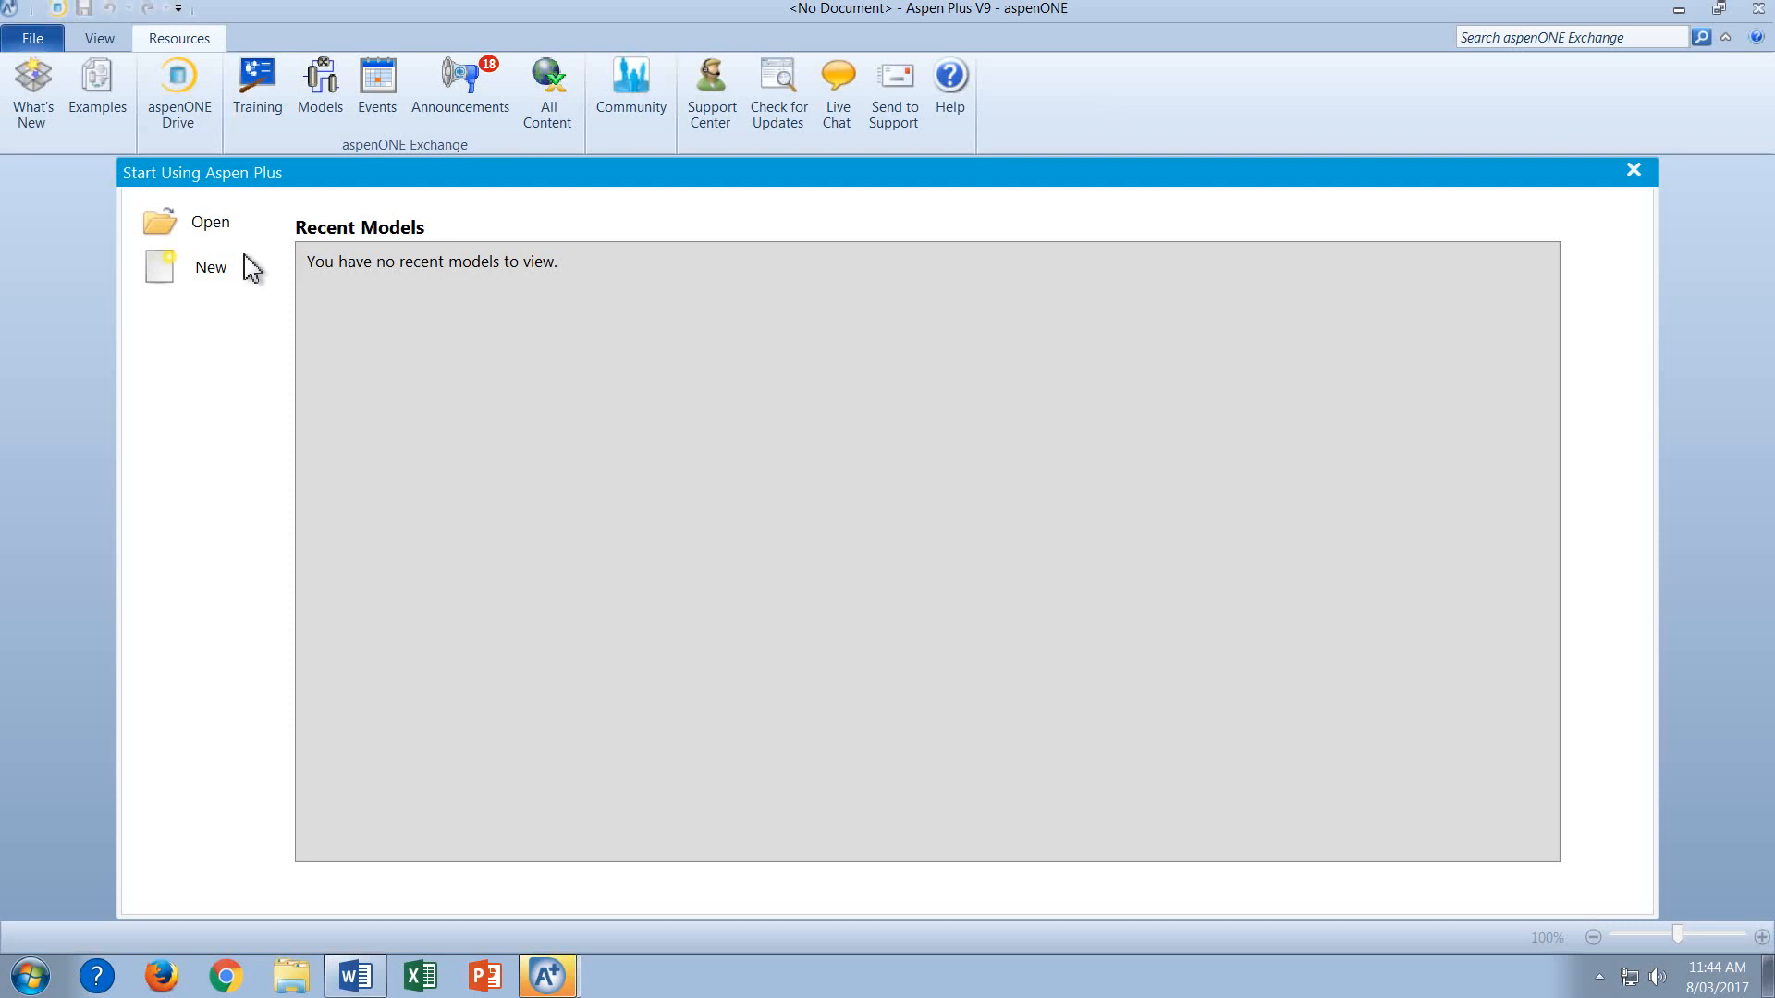
Create a new simulation from the installed Solids template "Solids with Metric Units".
left_click(214, 275)
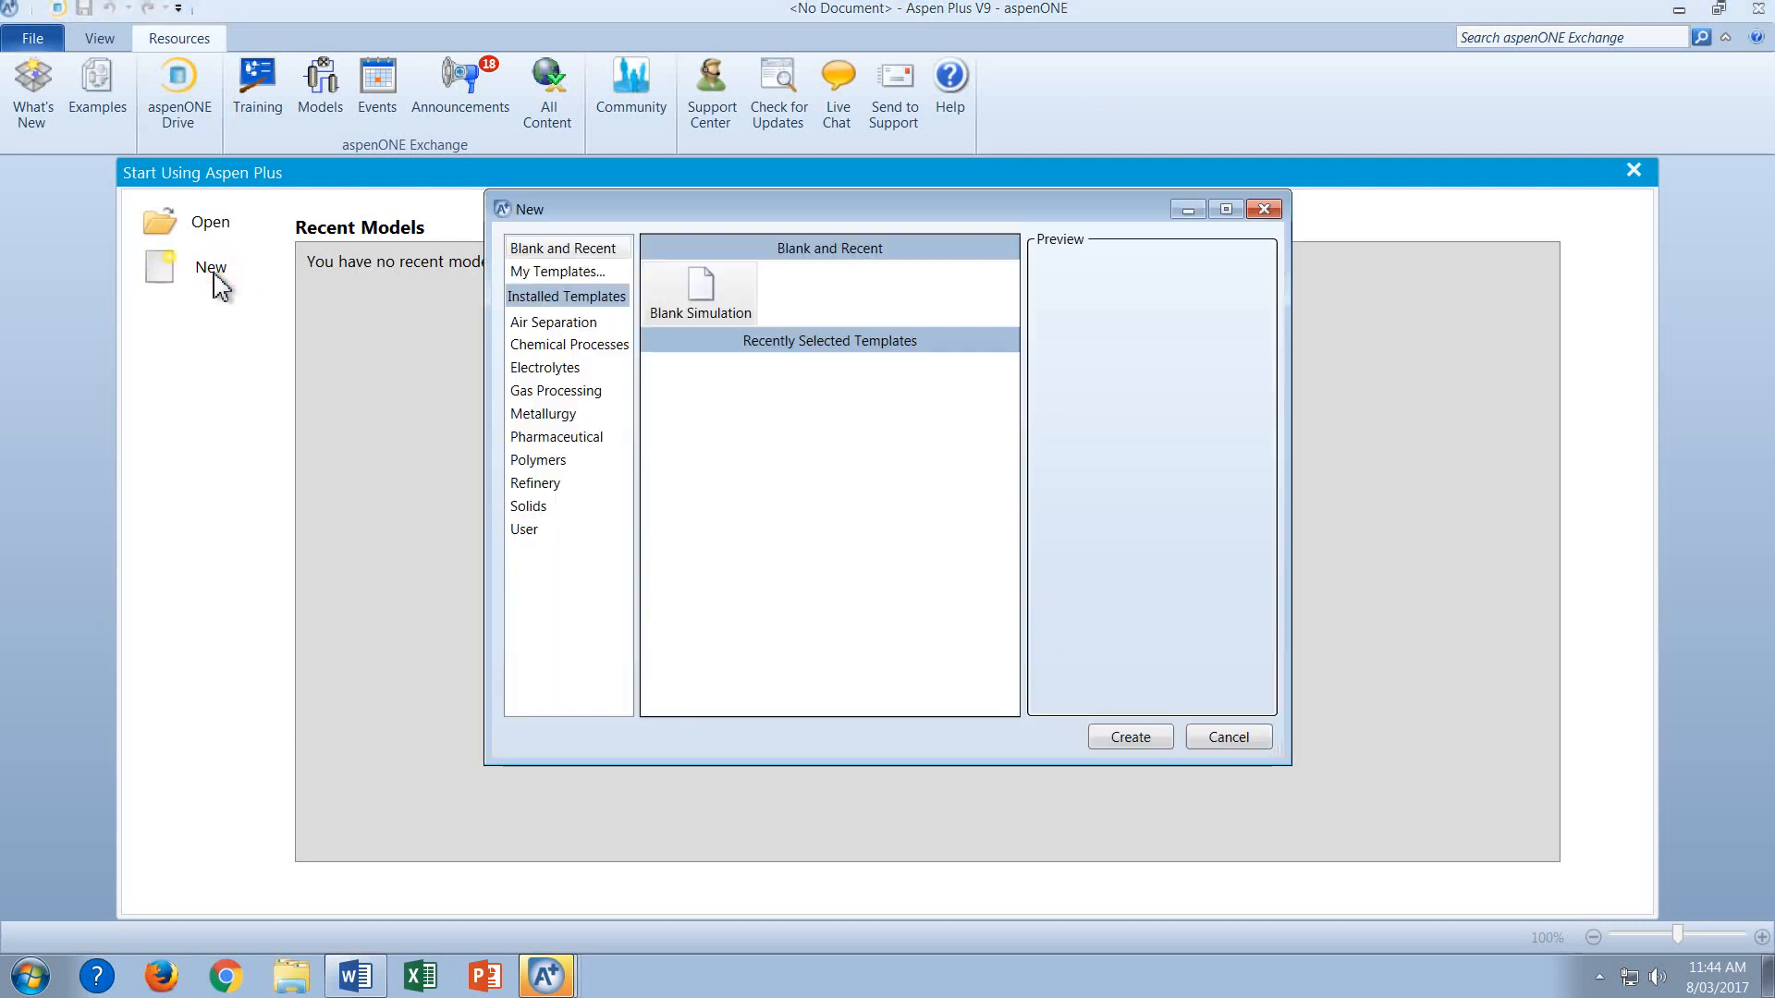
left_click(561, 519)
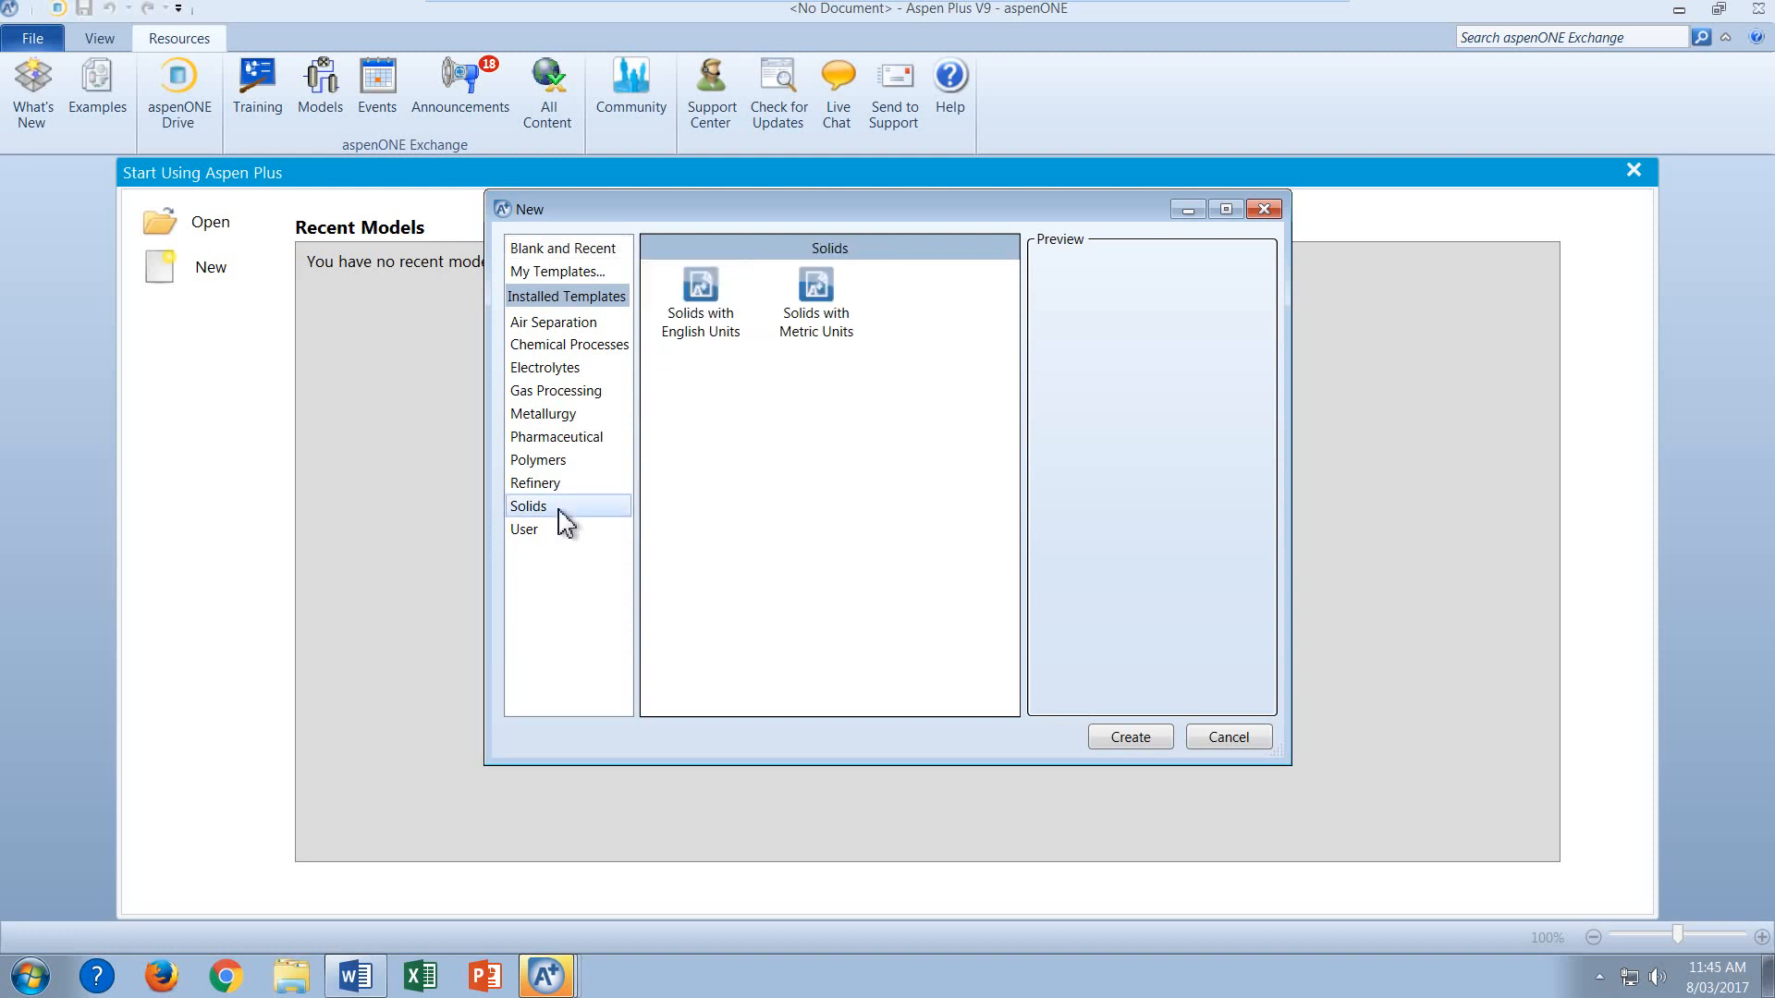
left_click(854, 353)
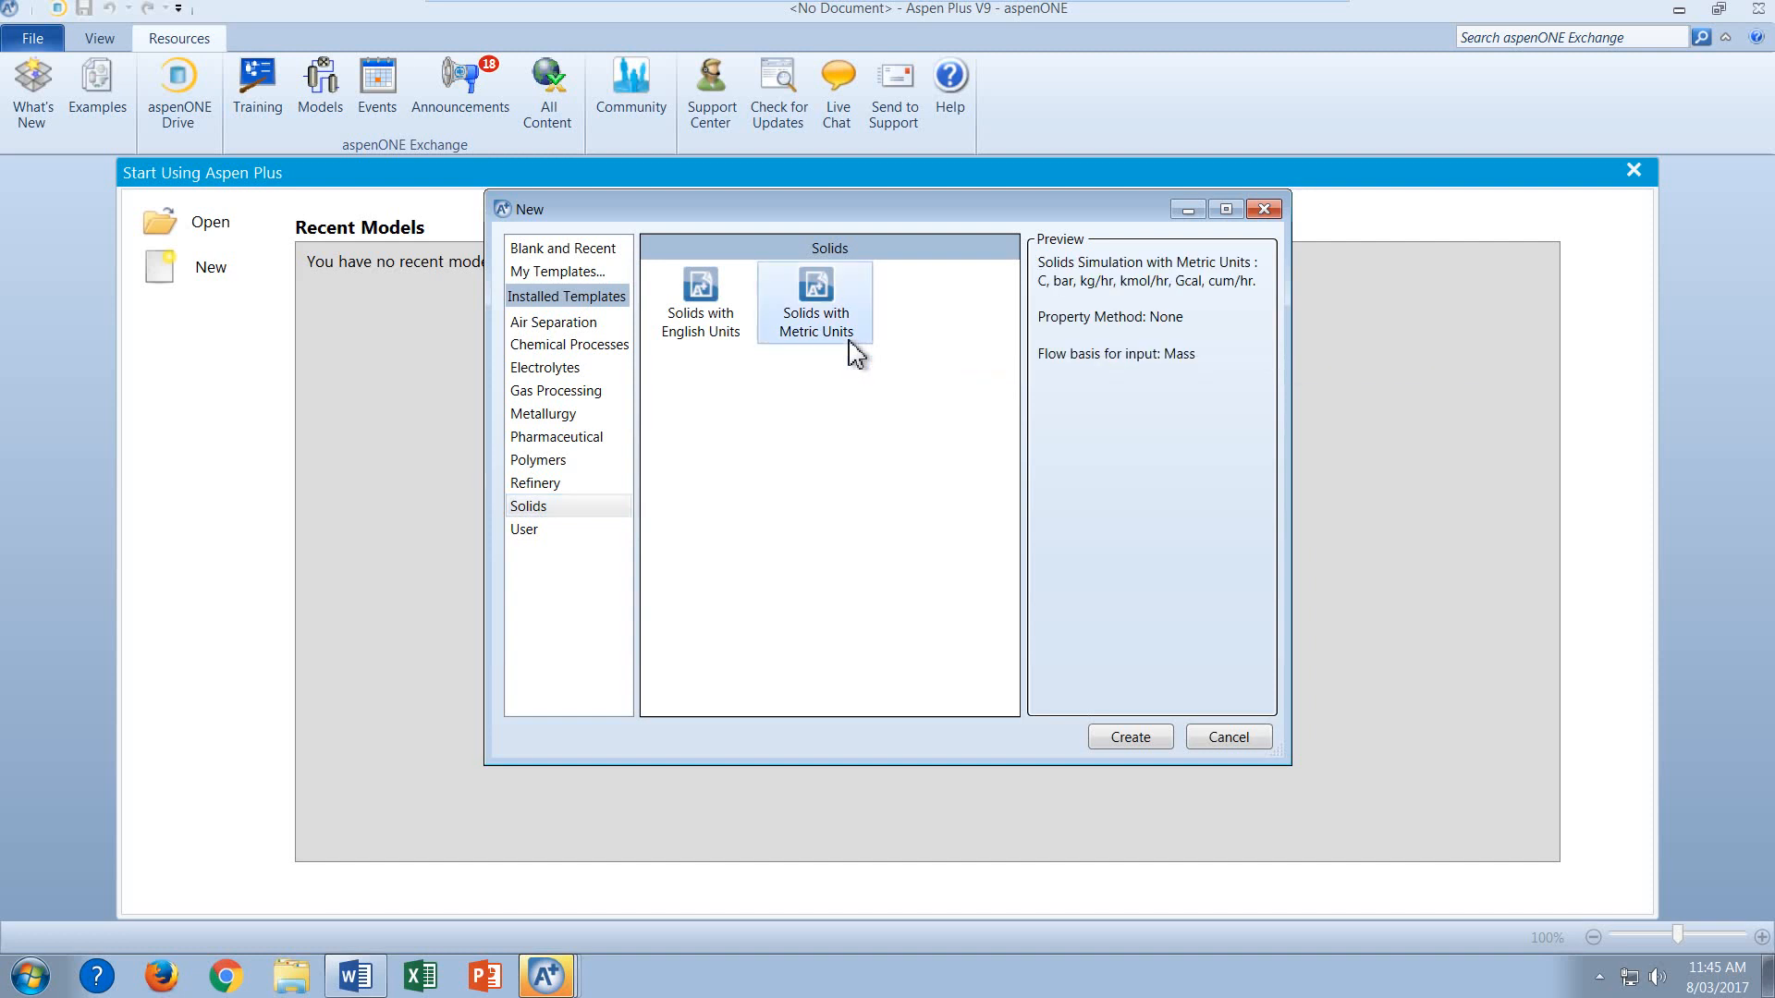
left_click(1129, 738)
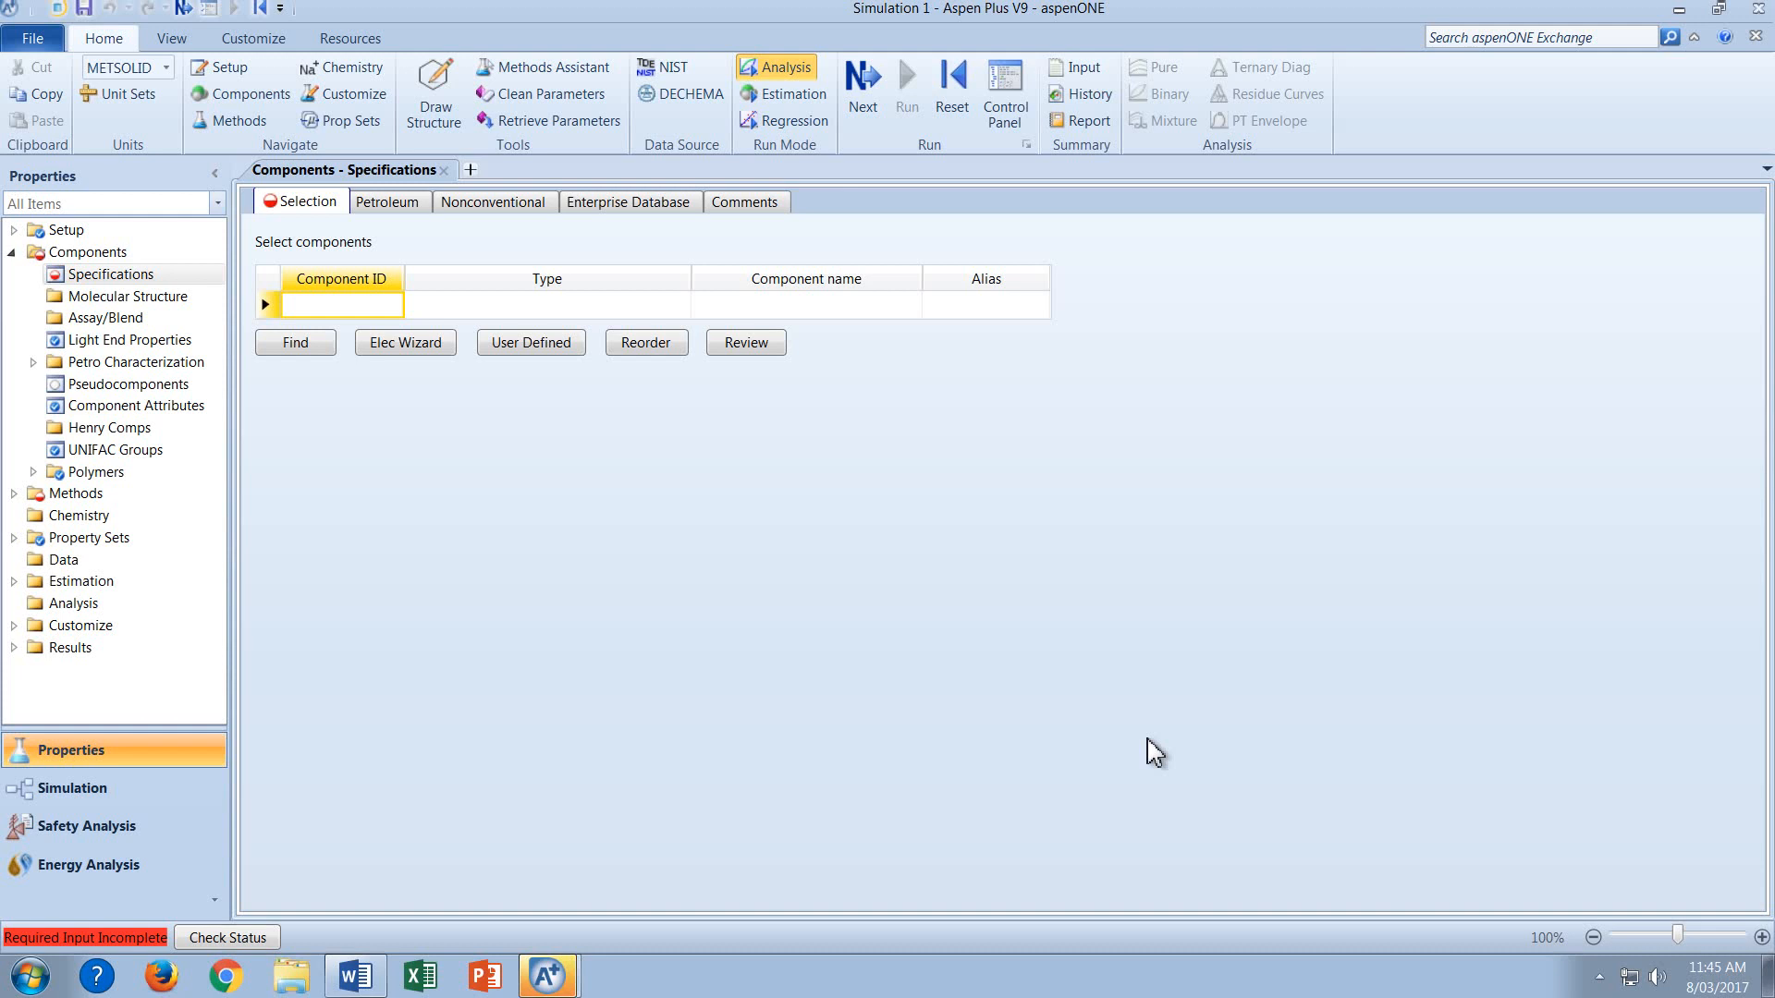
Add a component with ID BIOMASS, set its type to Nonconventional per the lab sheet, and view the nonconventional component definitions.
type("BIOMASS")
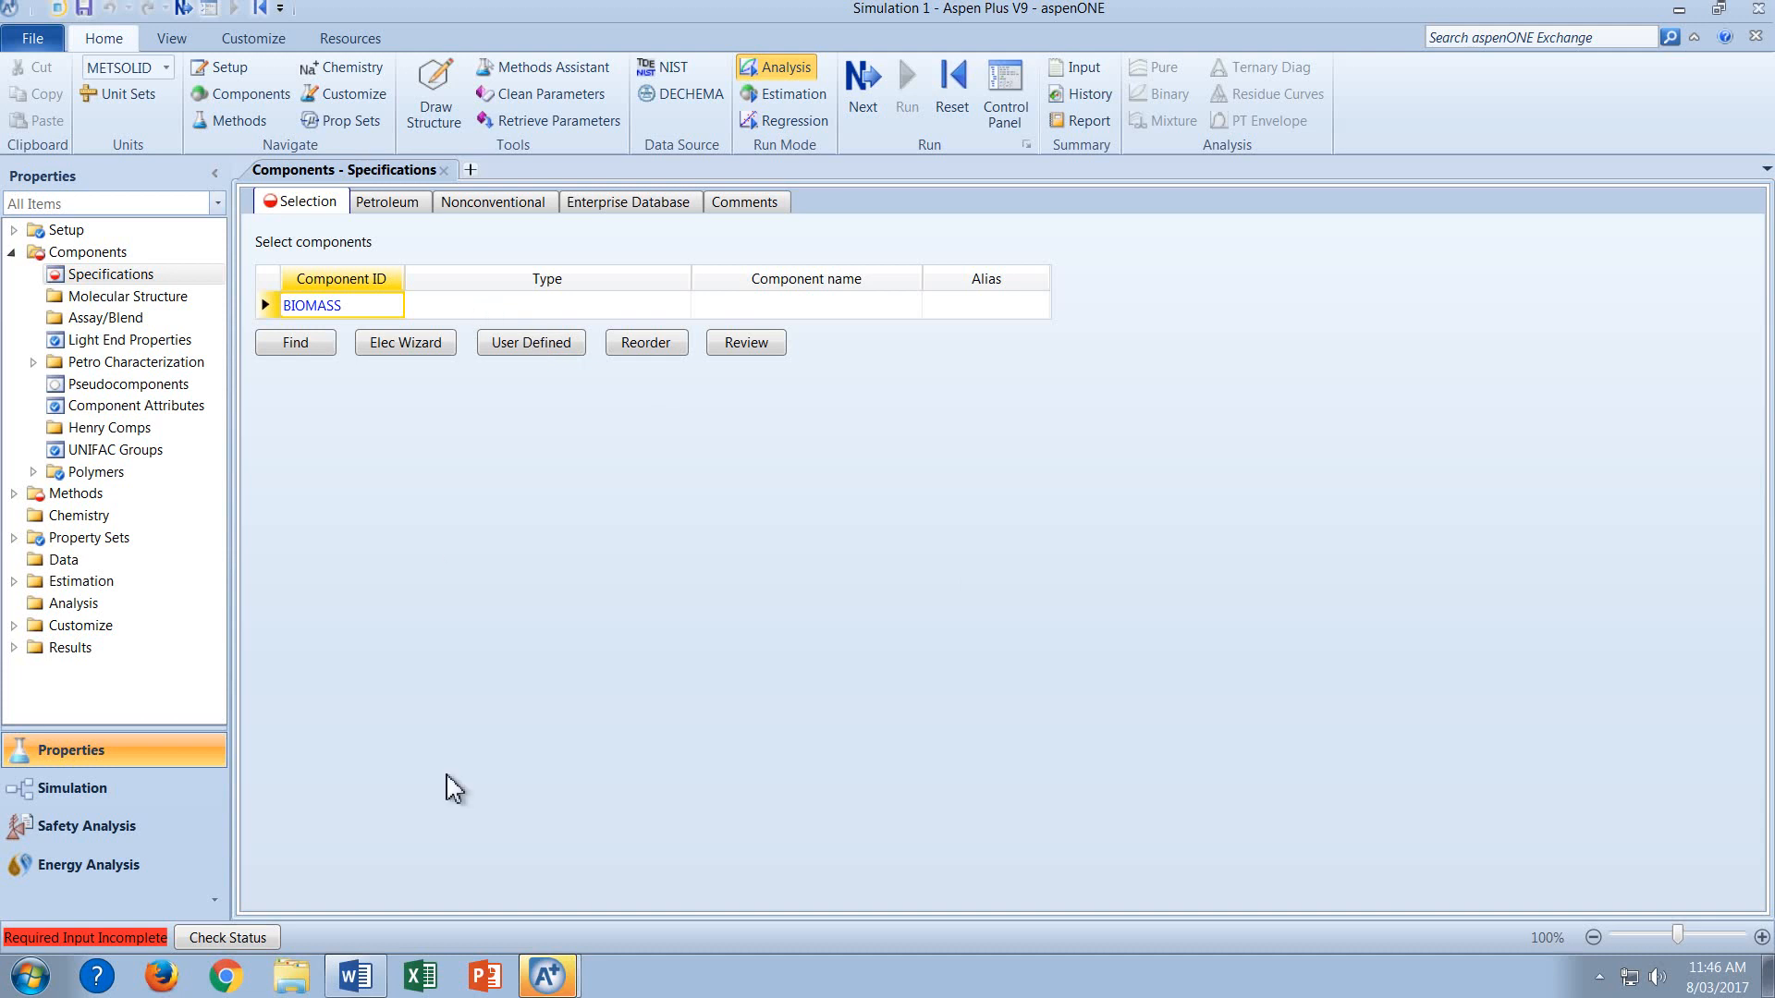
left_click(356, 977)
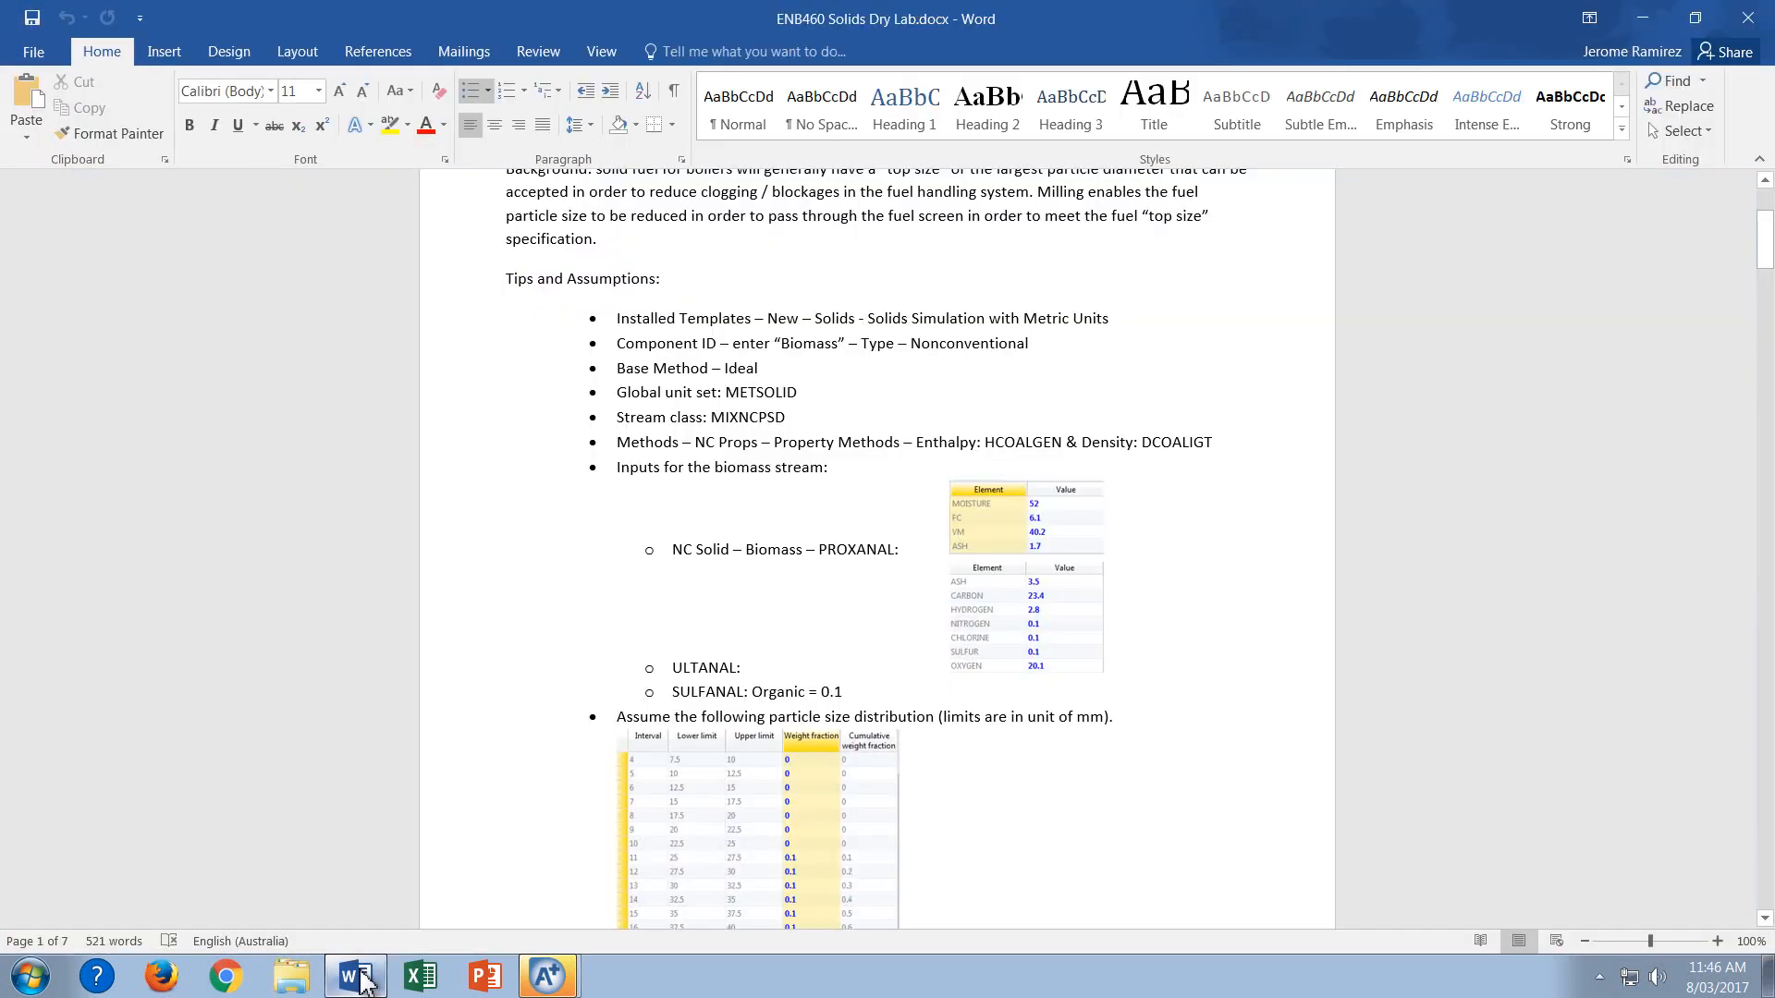
left_click(355, 977)
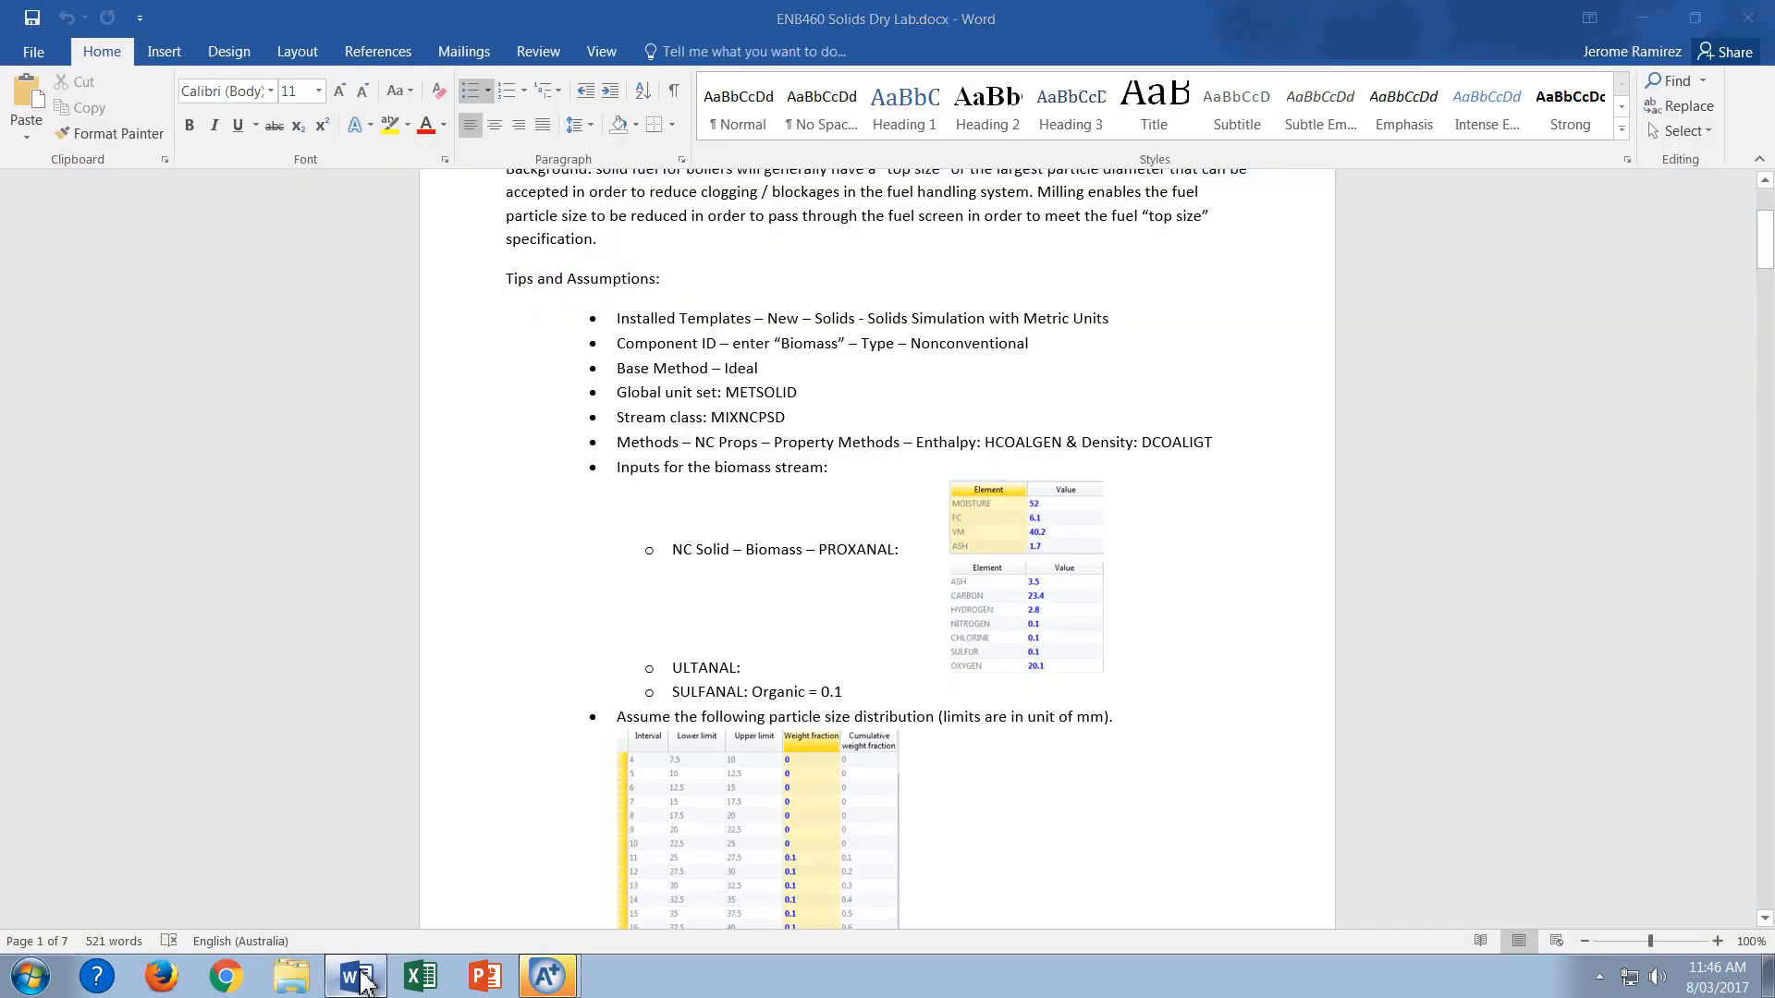
left_click(590, 310)
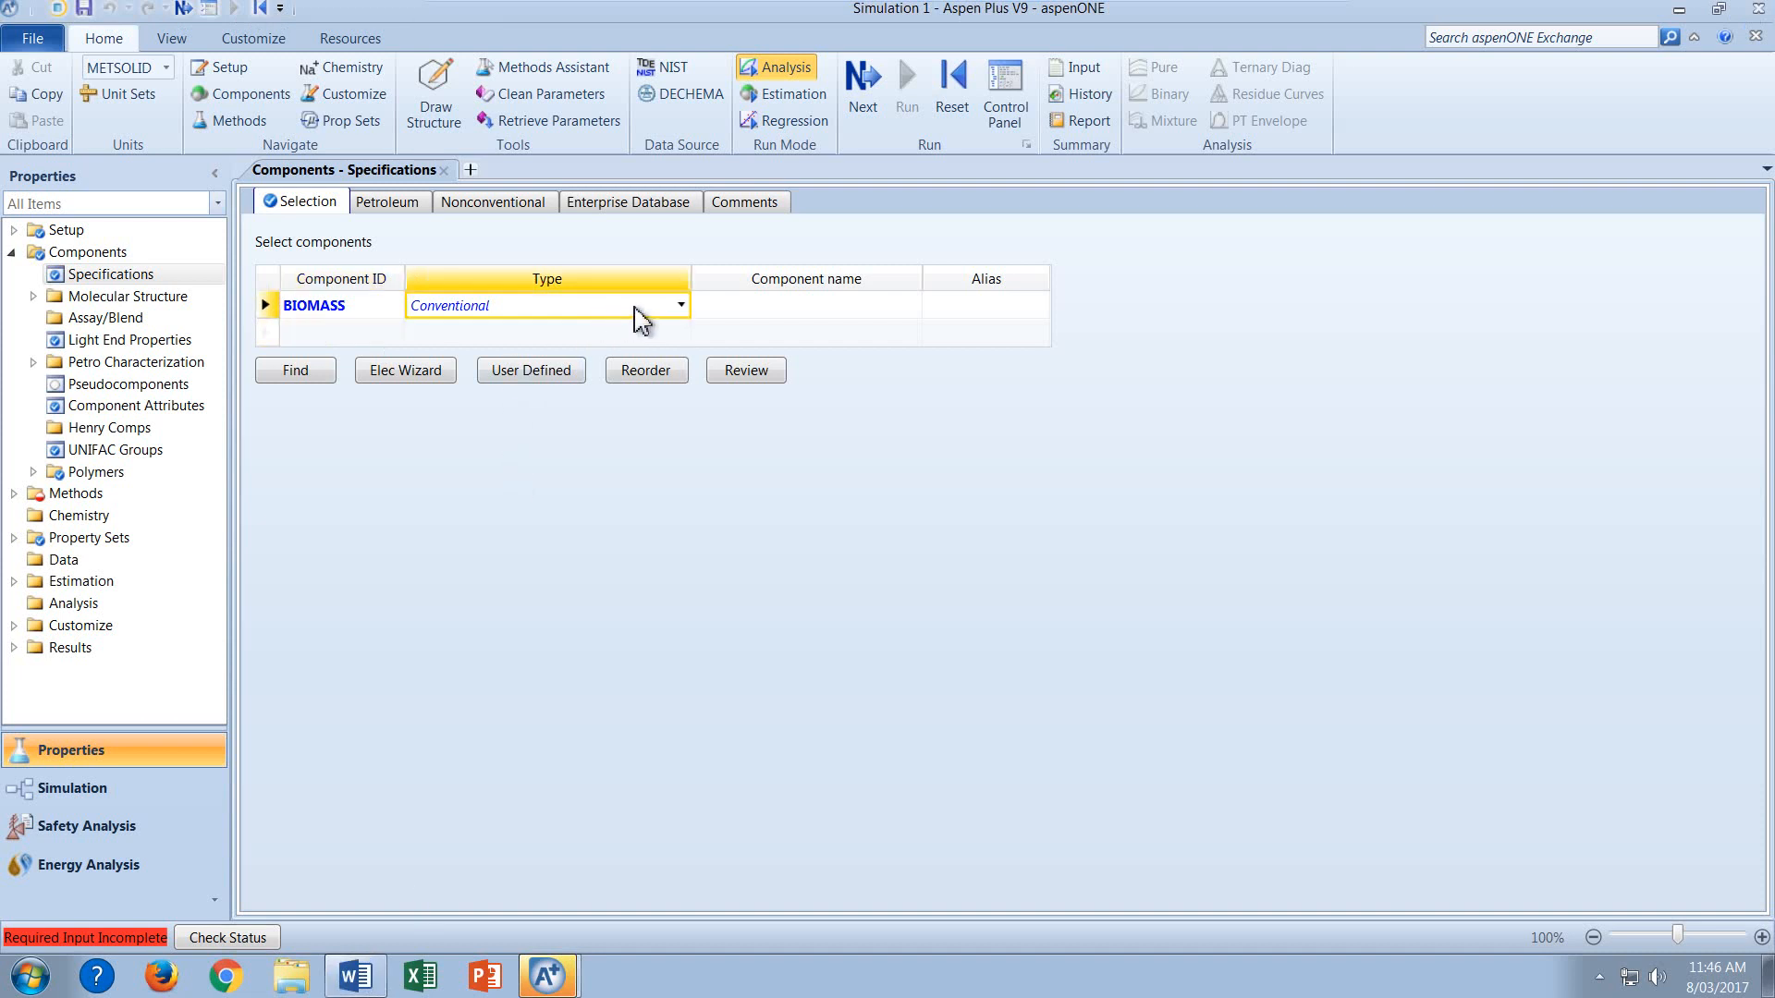
left_click(679, 315)
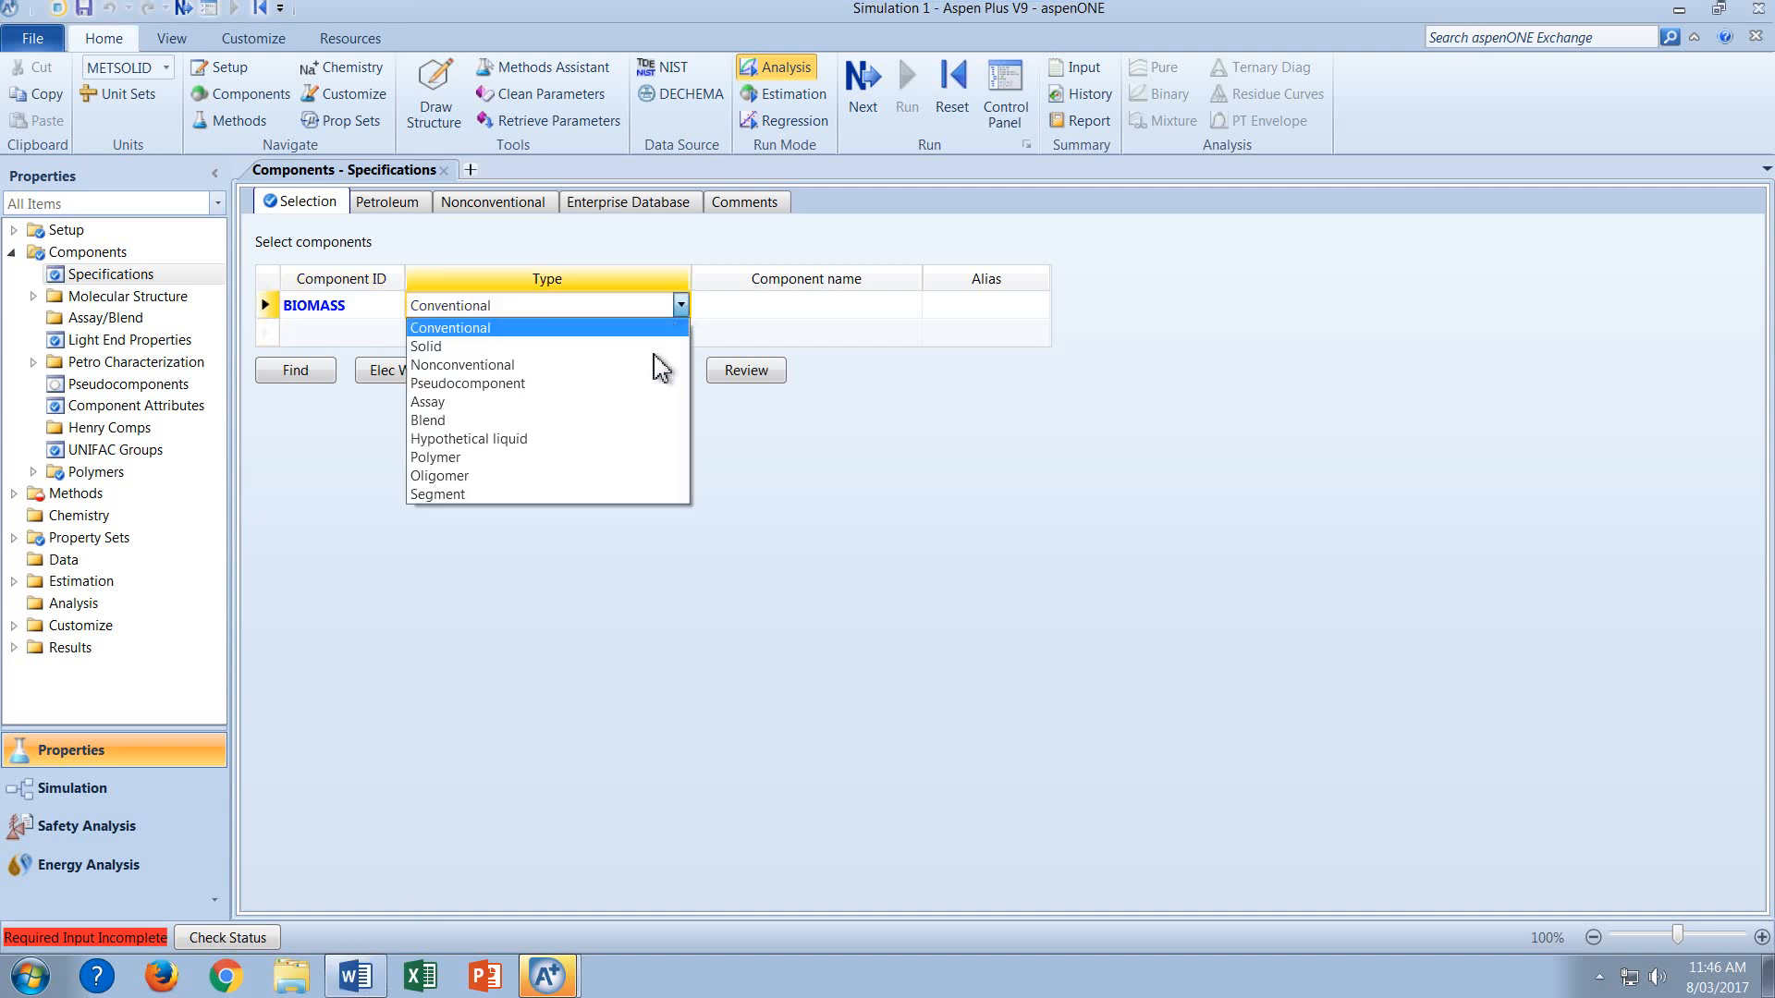
left_click(654, 368)
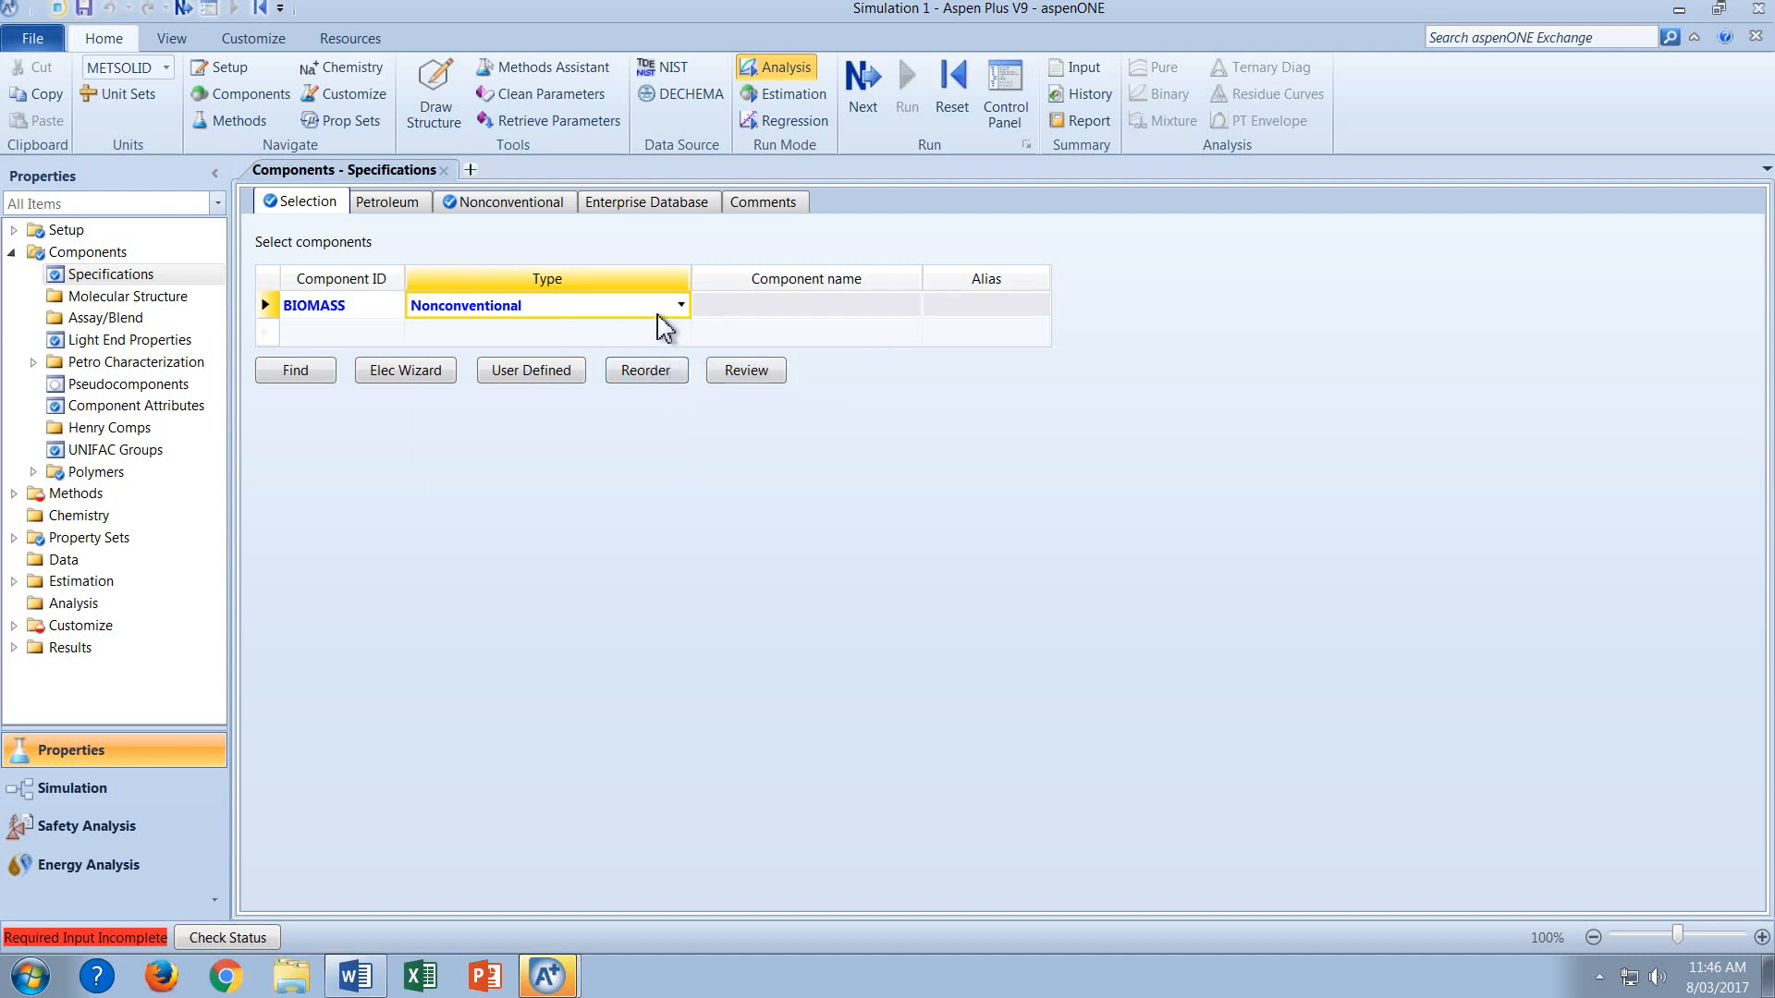
left_click(477, 205)
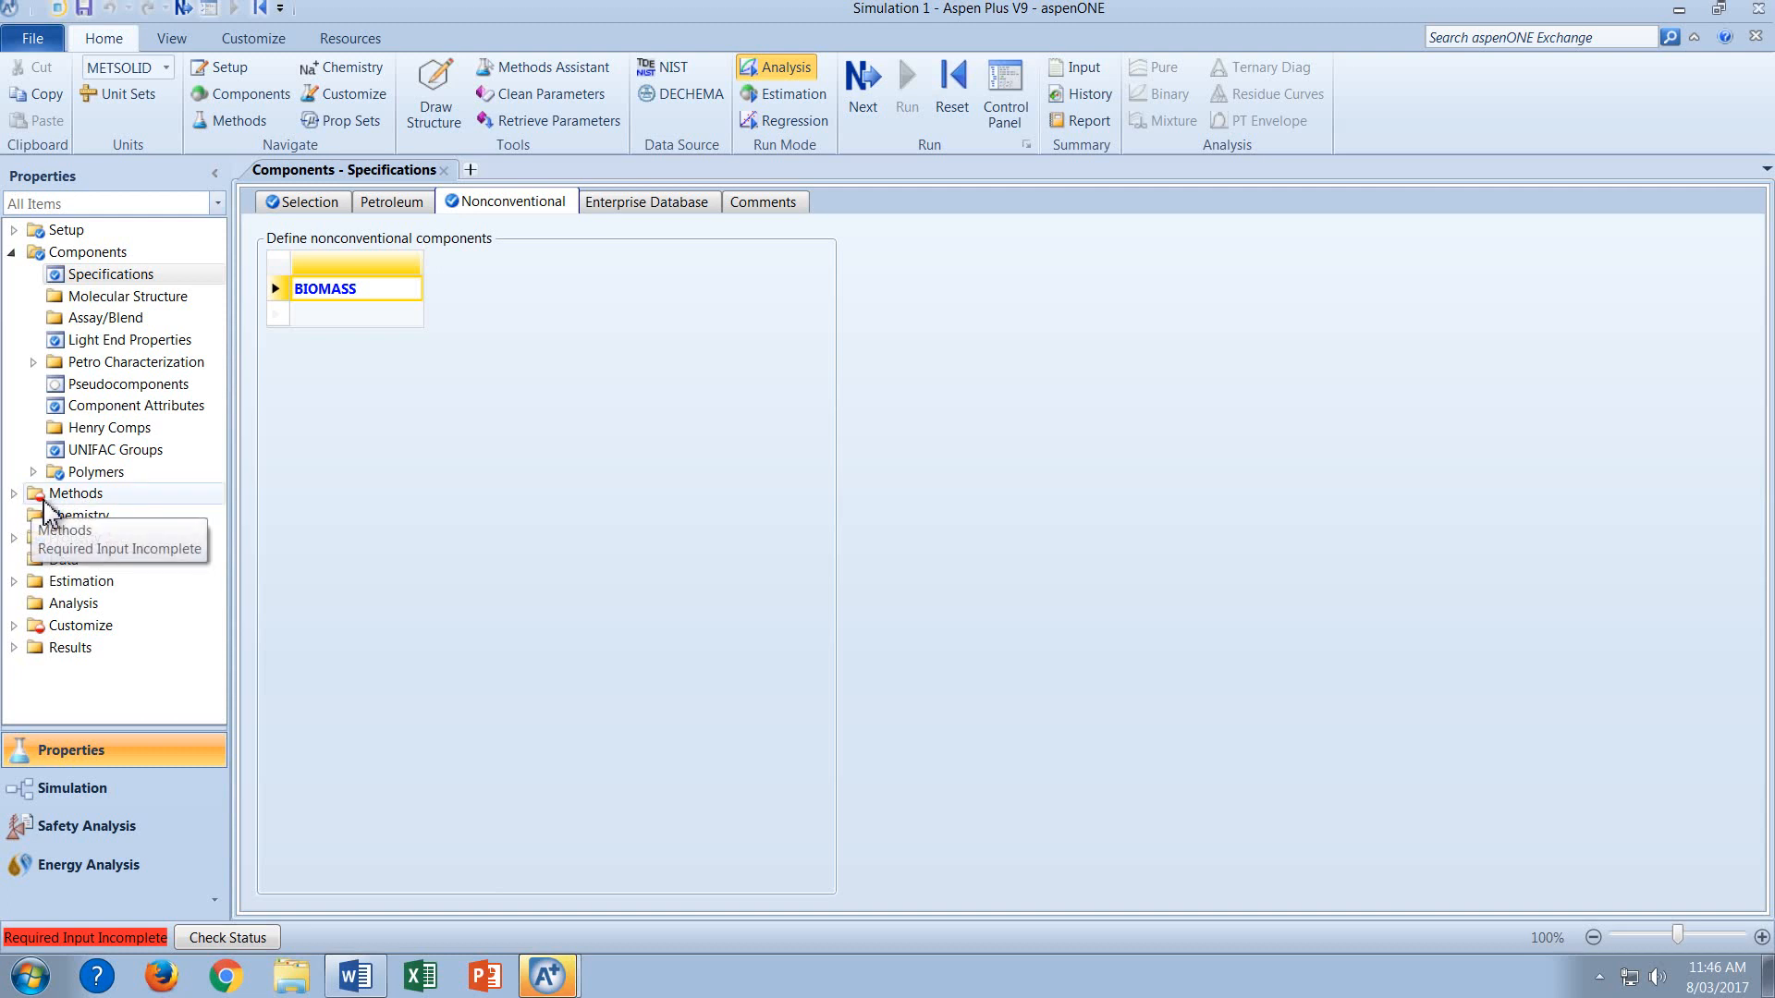
Set the base method to IDEAL in the Methods specifications, after checking the method given in the Word lab sheet.
left_click(16, 496)
left_click(14, 493)
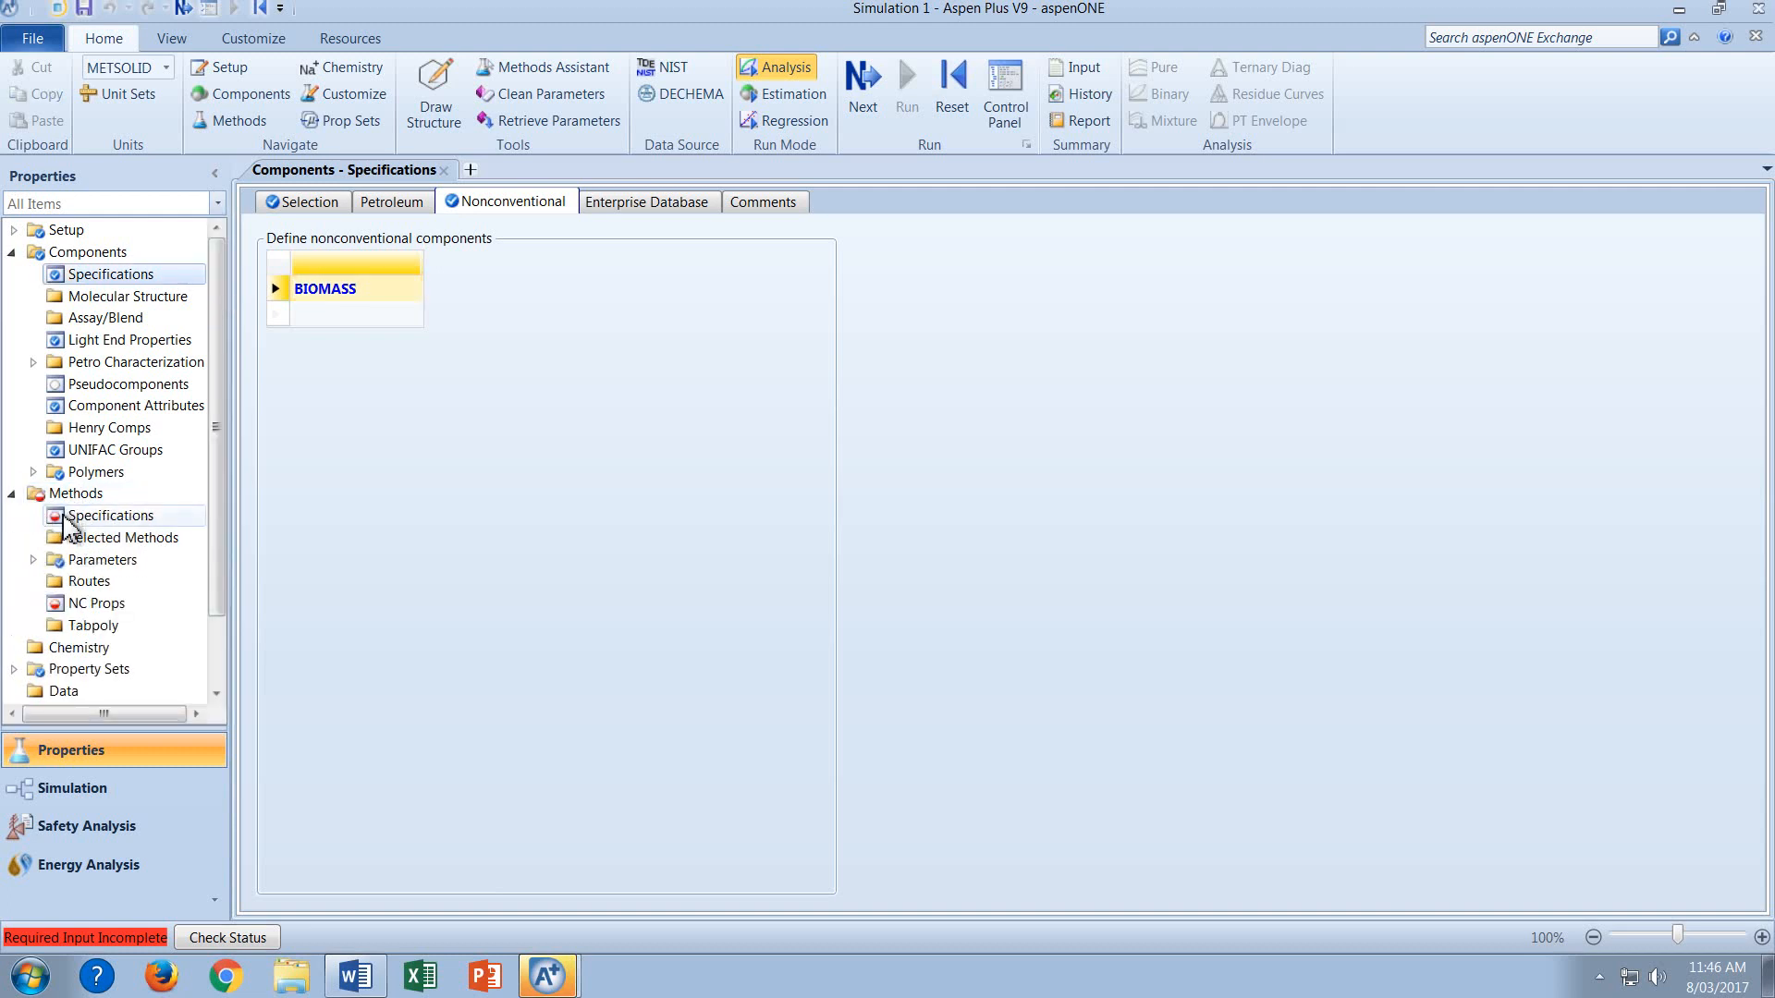
left_click(67, 517)
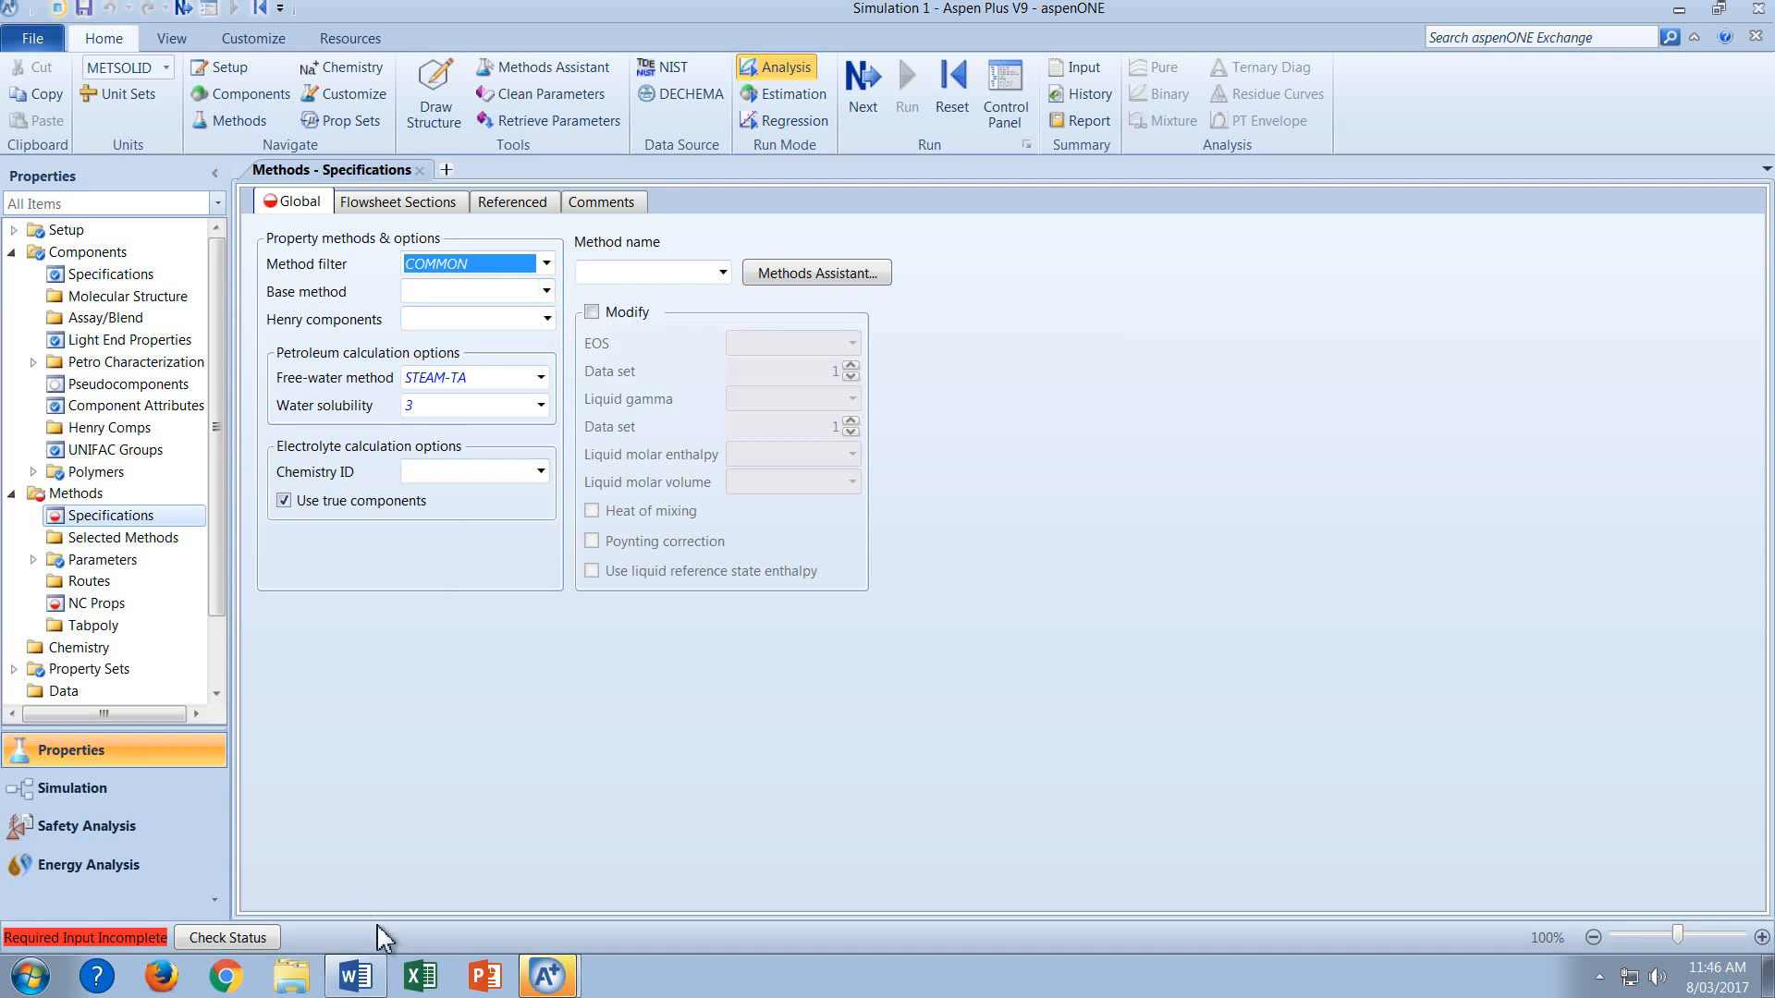
left_click(355, 976)
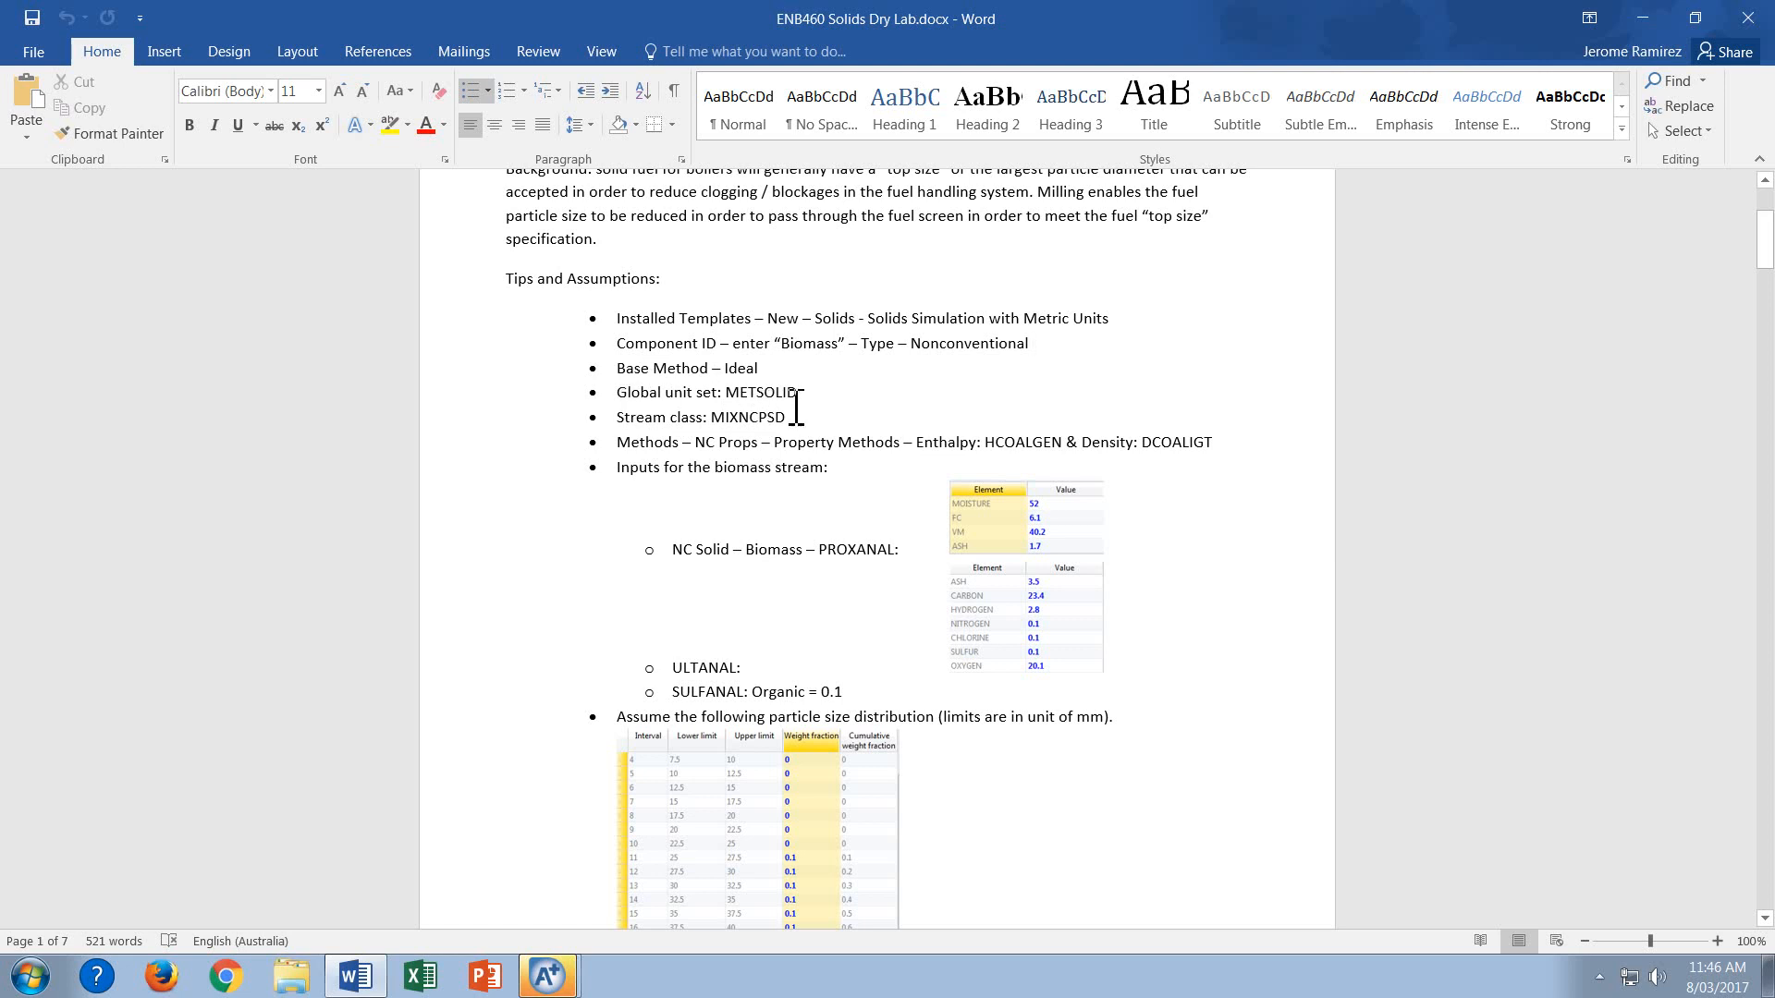
left_click(550, 983)
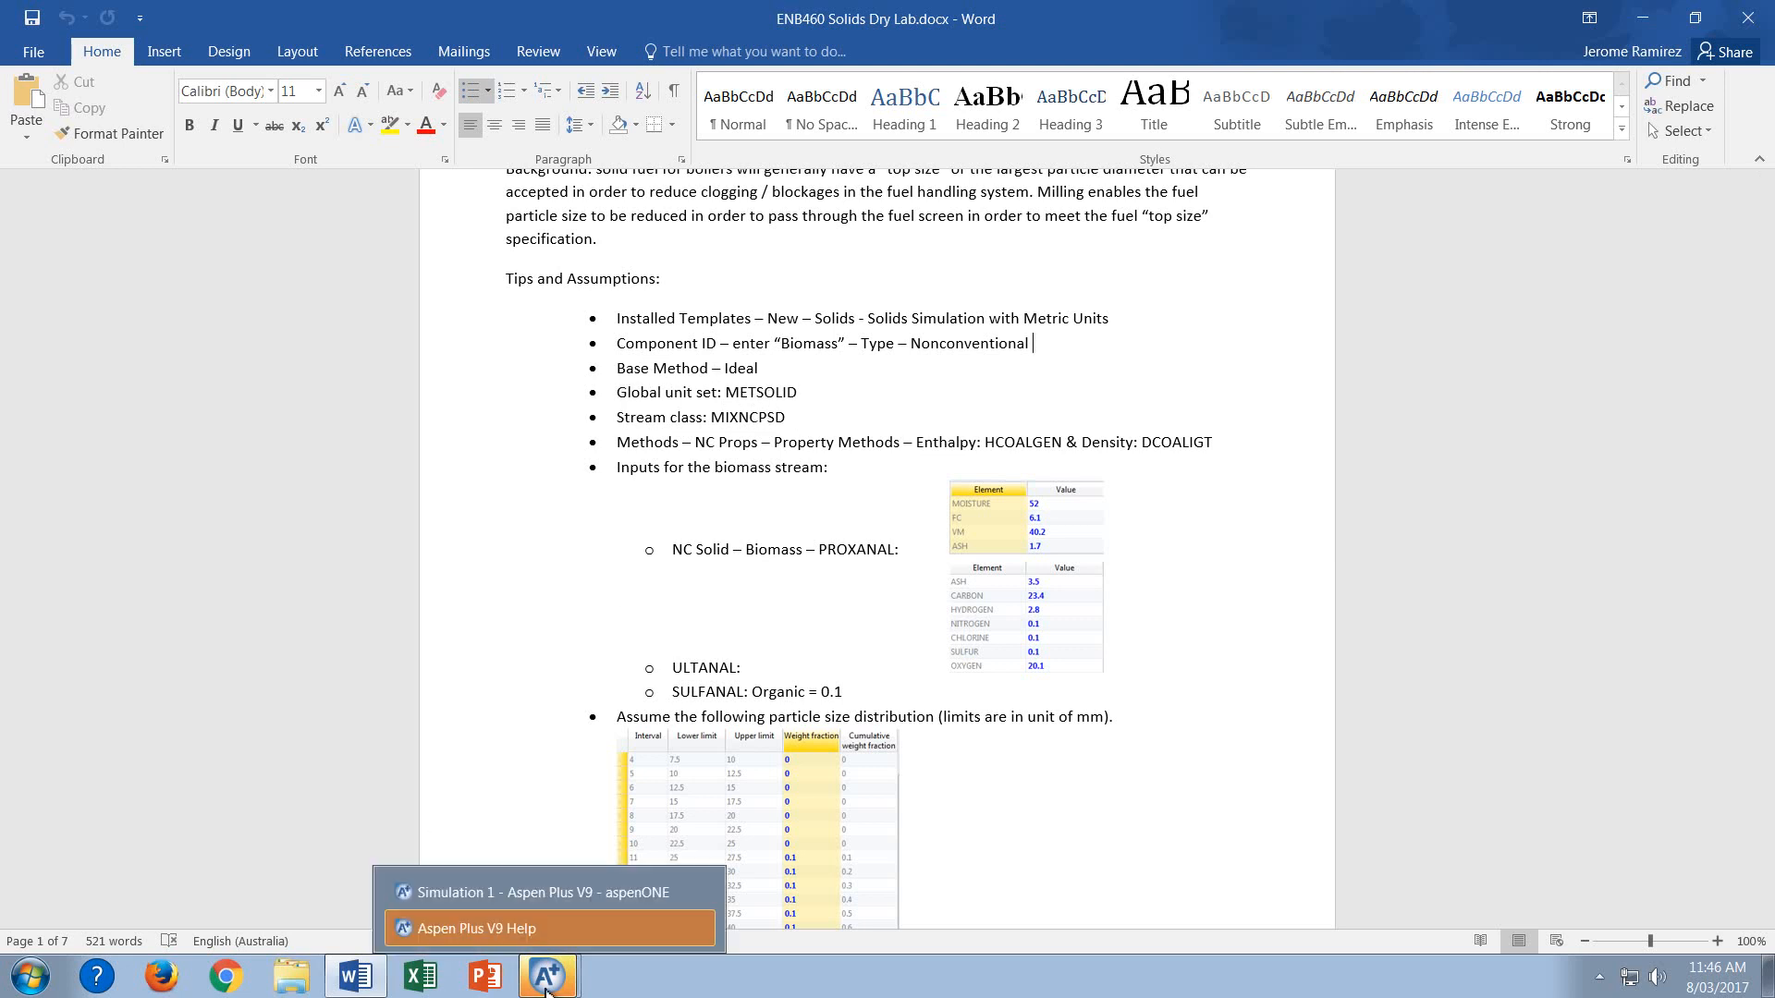
left_click(585, 893)
left_click(546, 292)
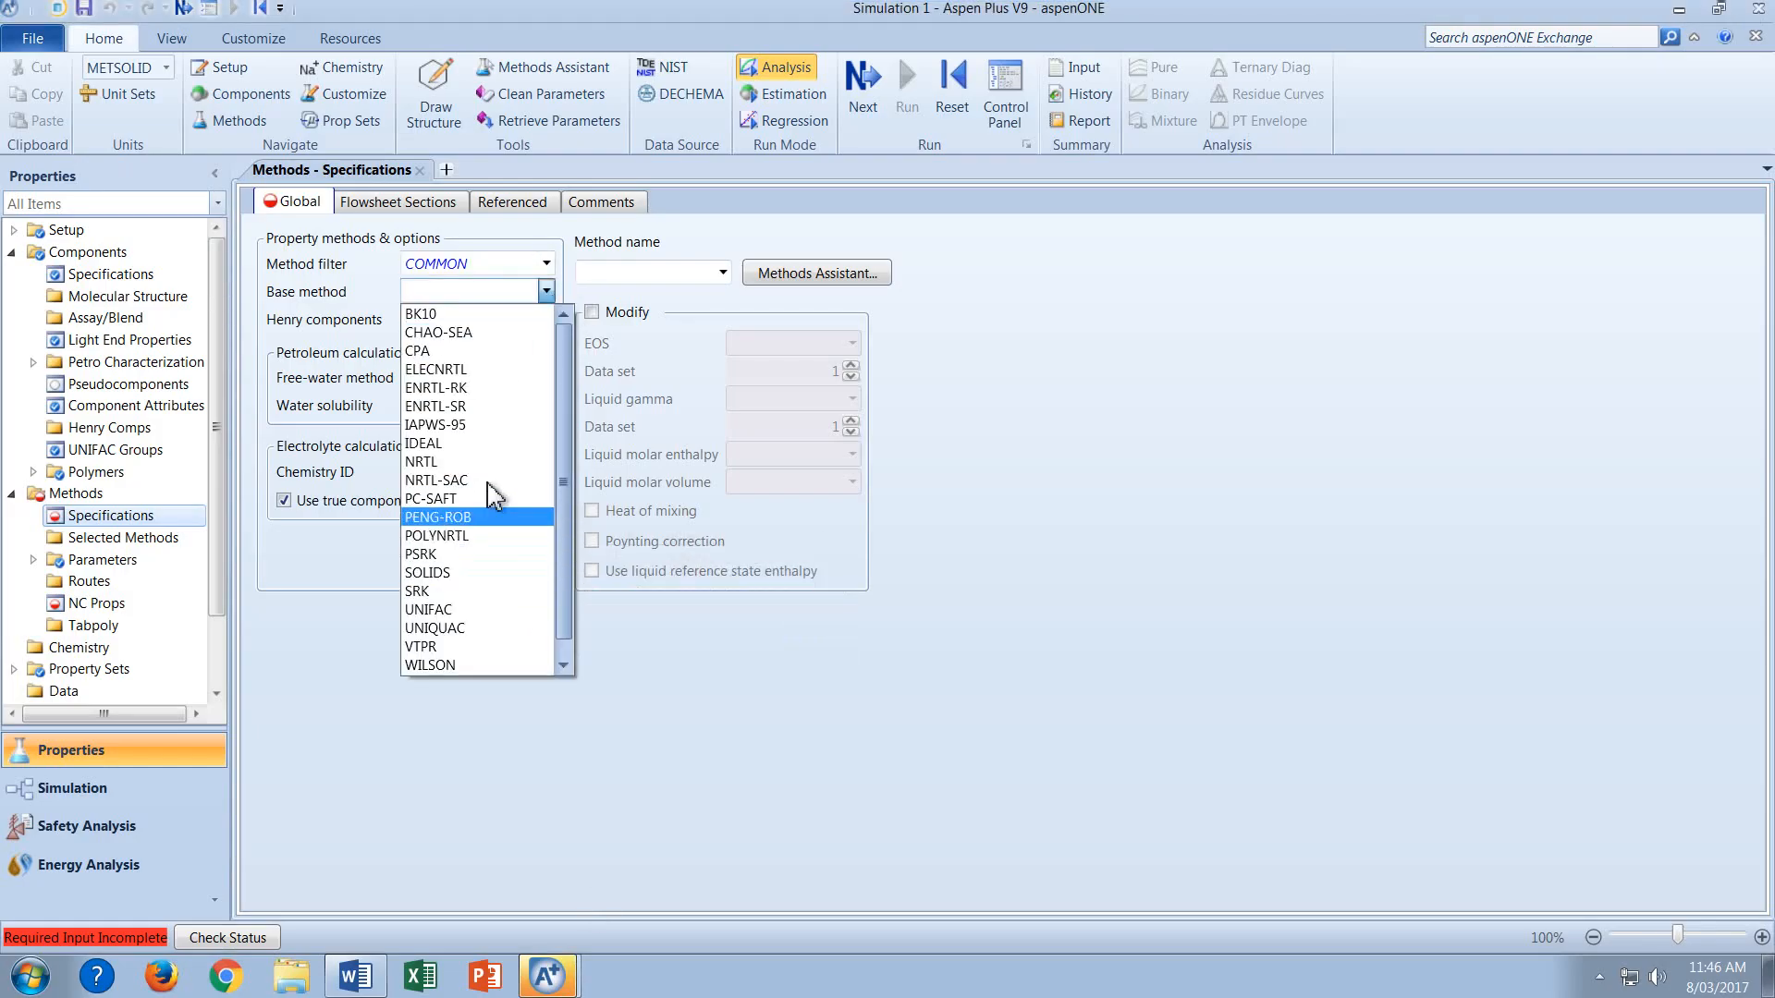
left_click(483, 451)
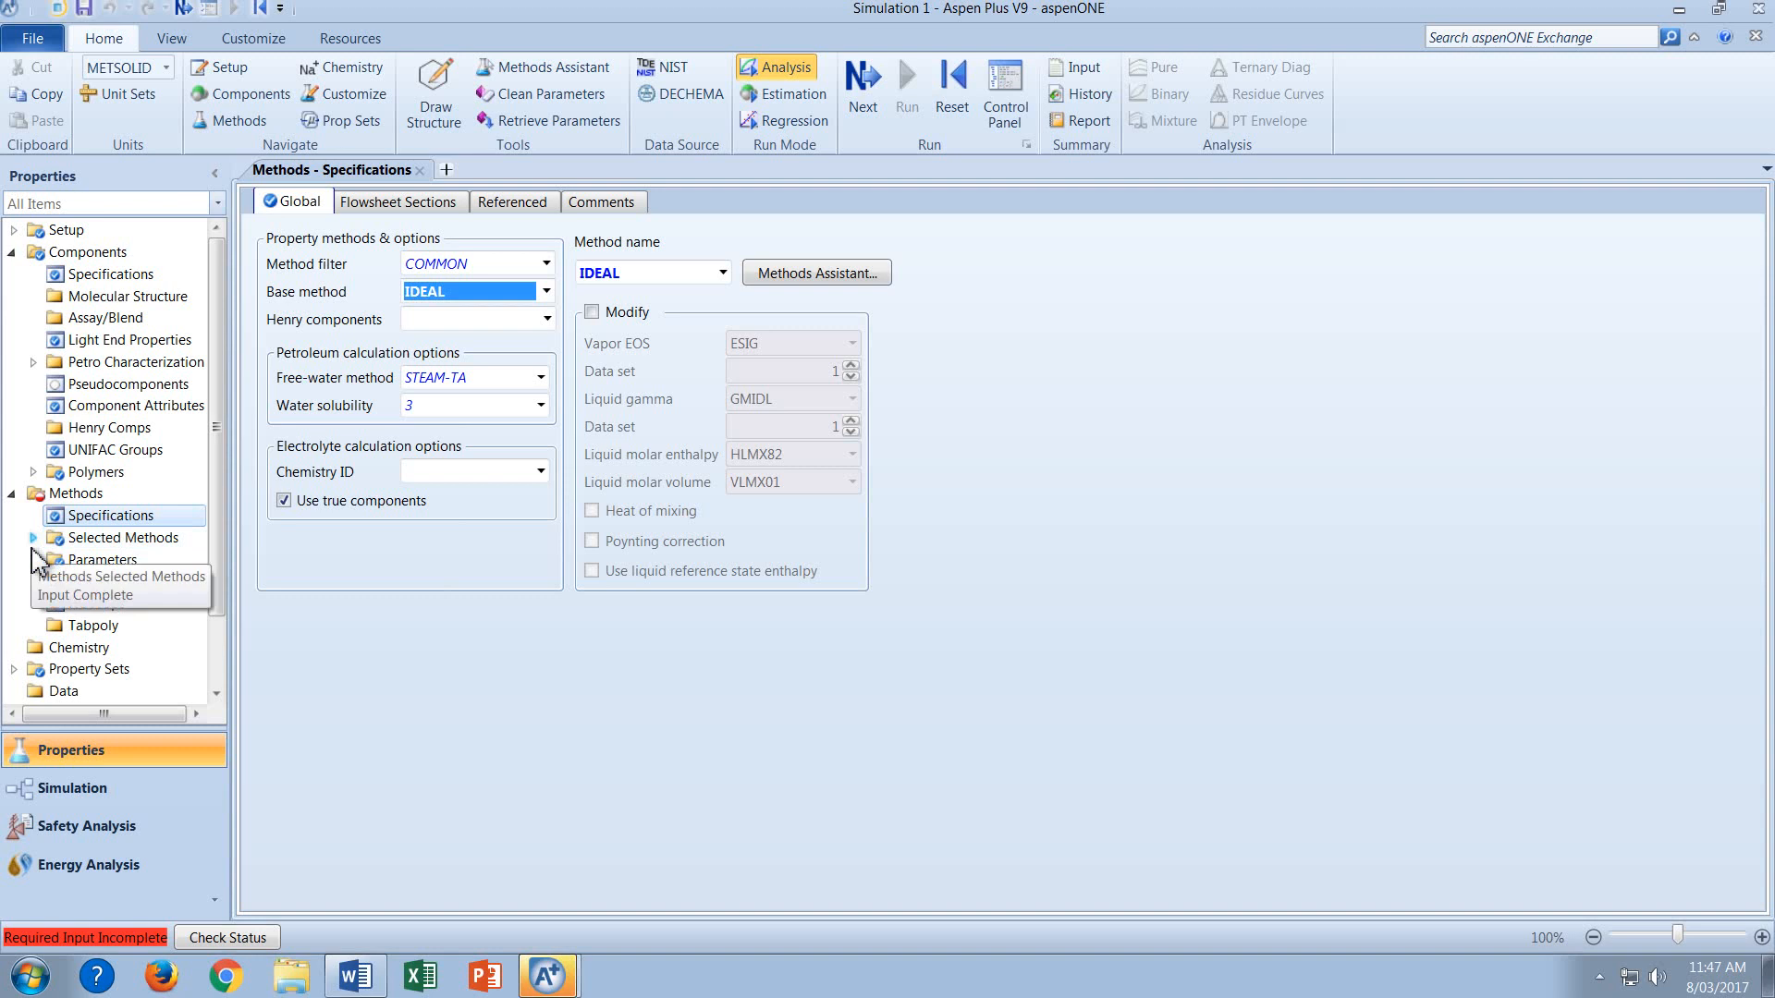
Open the Setup specifications to check the simulation's global unit set.
left_click(13, 230)
left_click(76, 251)
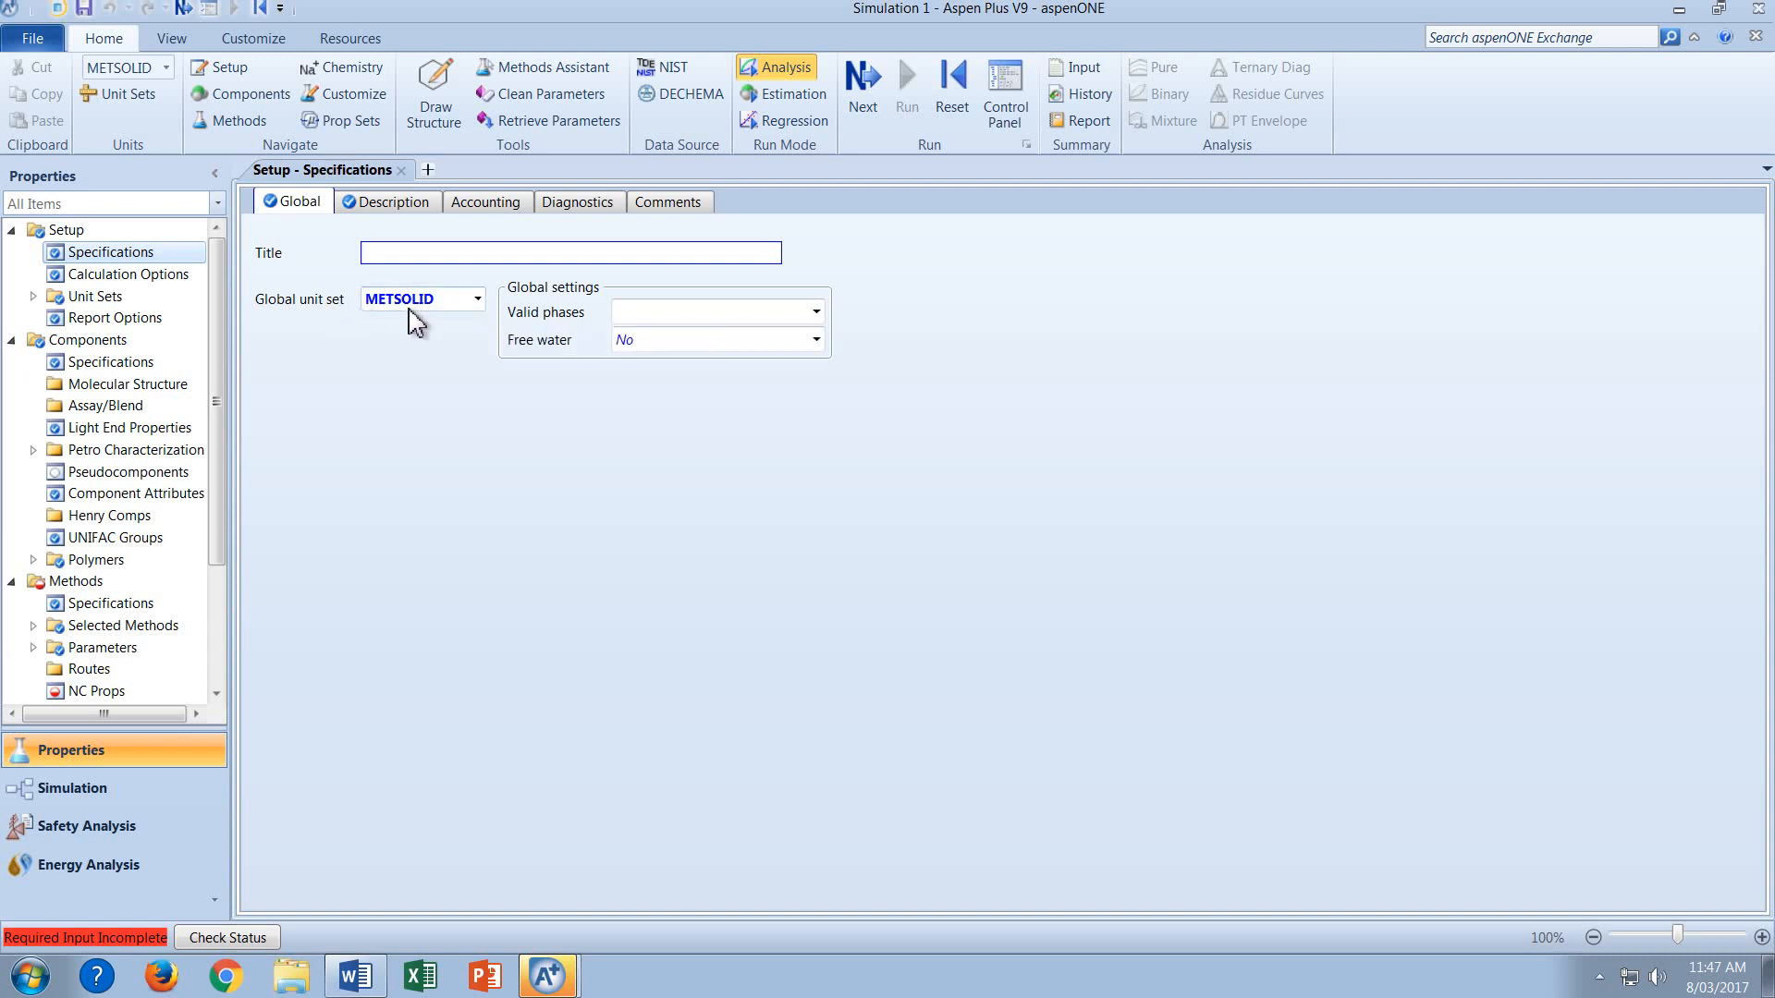
In the nonconventional property methods for BIOMASS, set the enthalpy model to HCOALGEN and the density model to DCOALIGT.
scroll(104, 525, "down", 1)
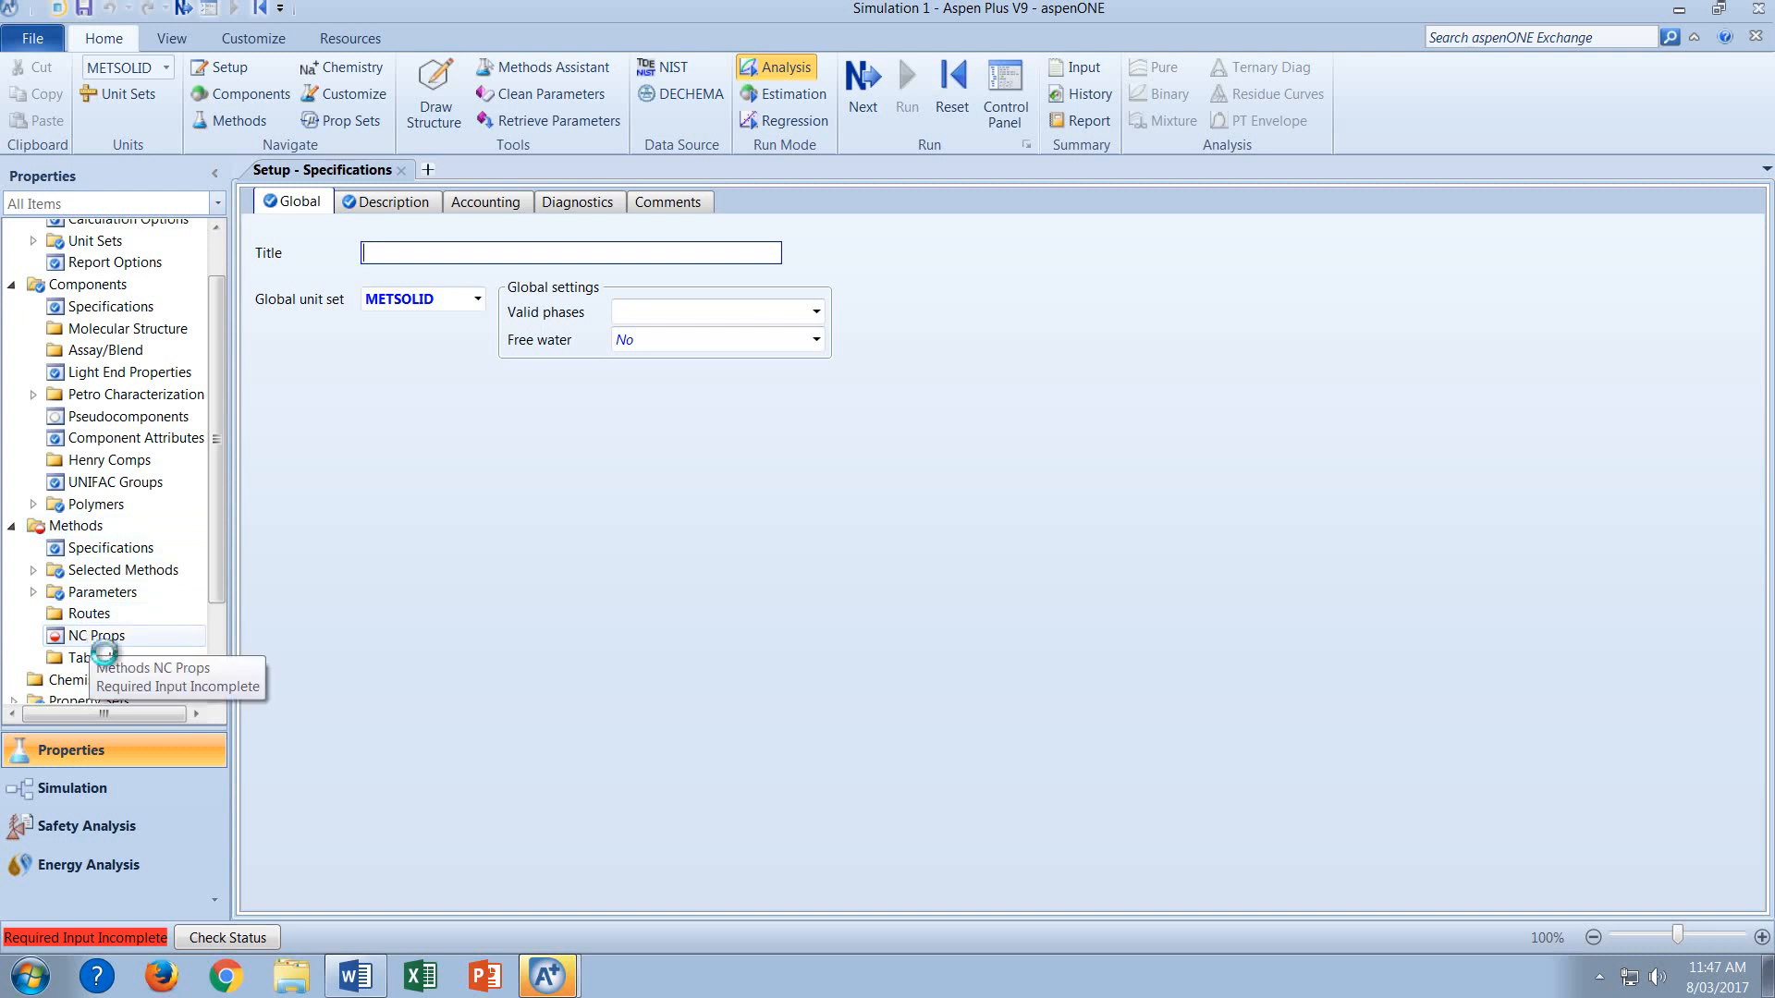
left_click(96, 638)
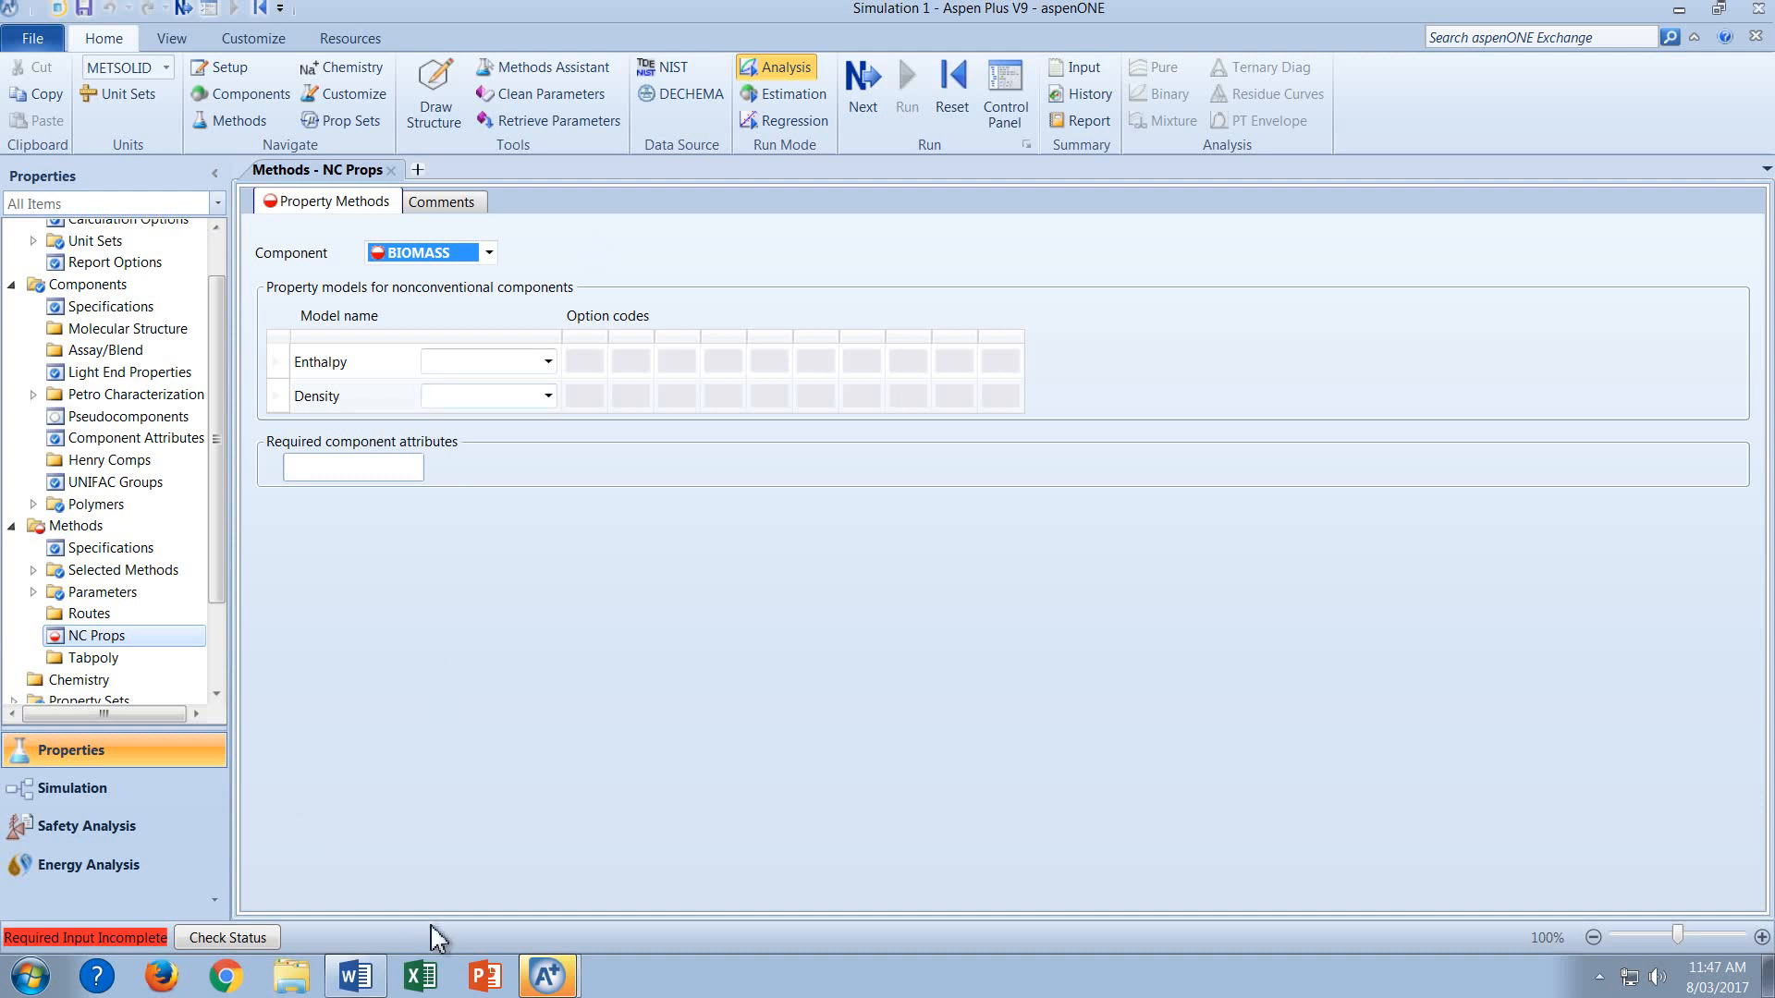
left_click(548, 361)
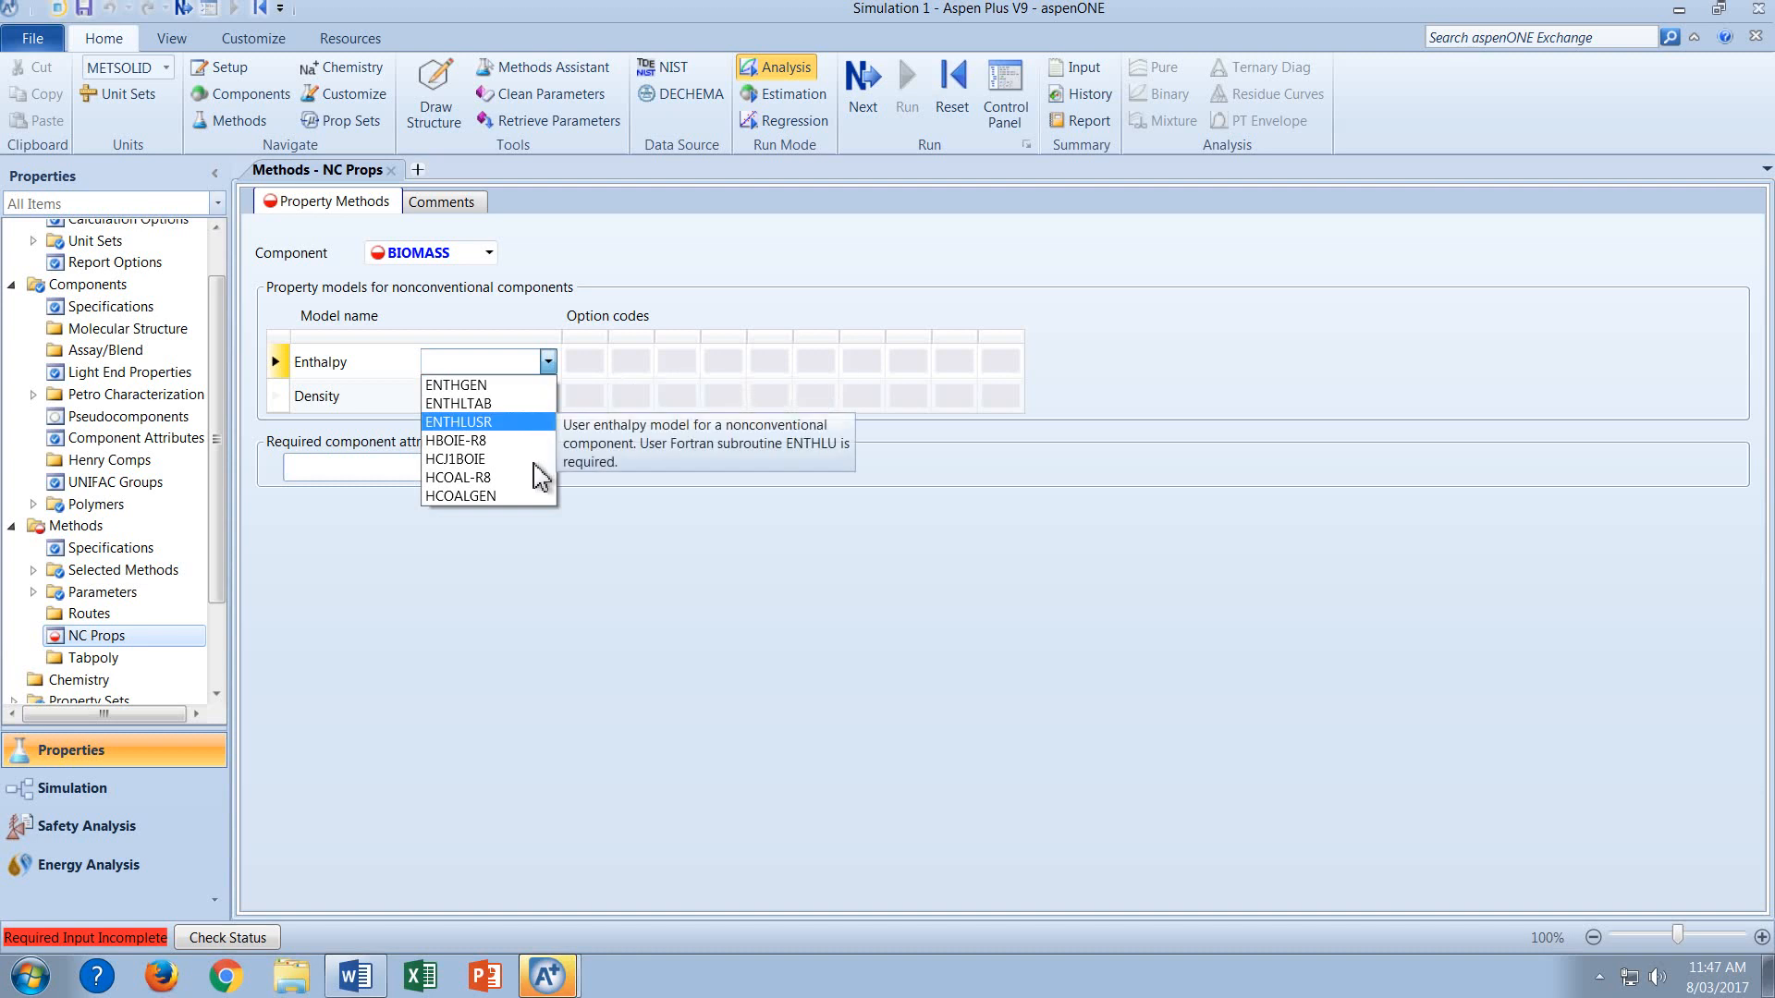
left_click(524, 500)
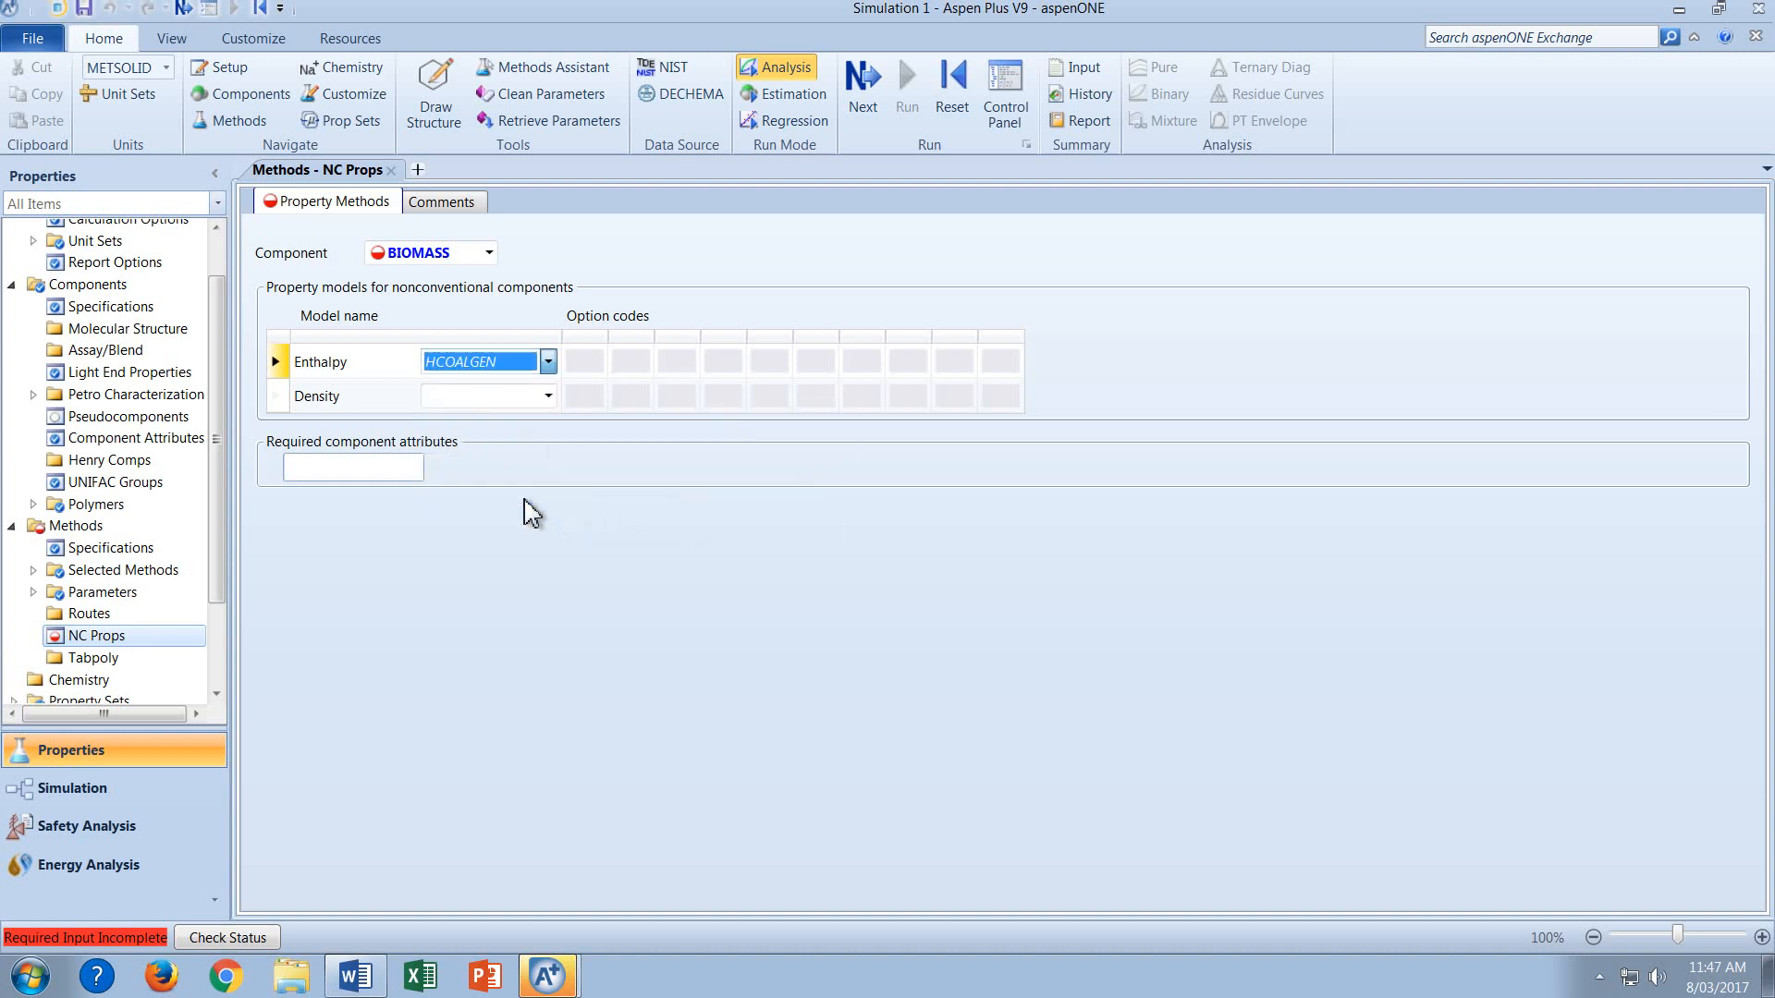
left_click(549, 396)
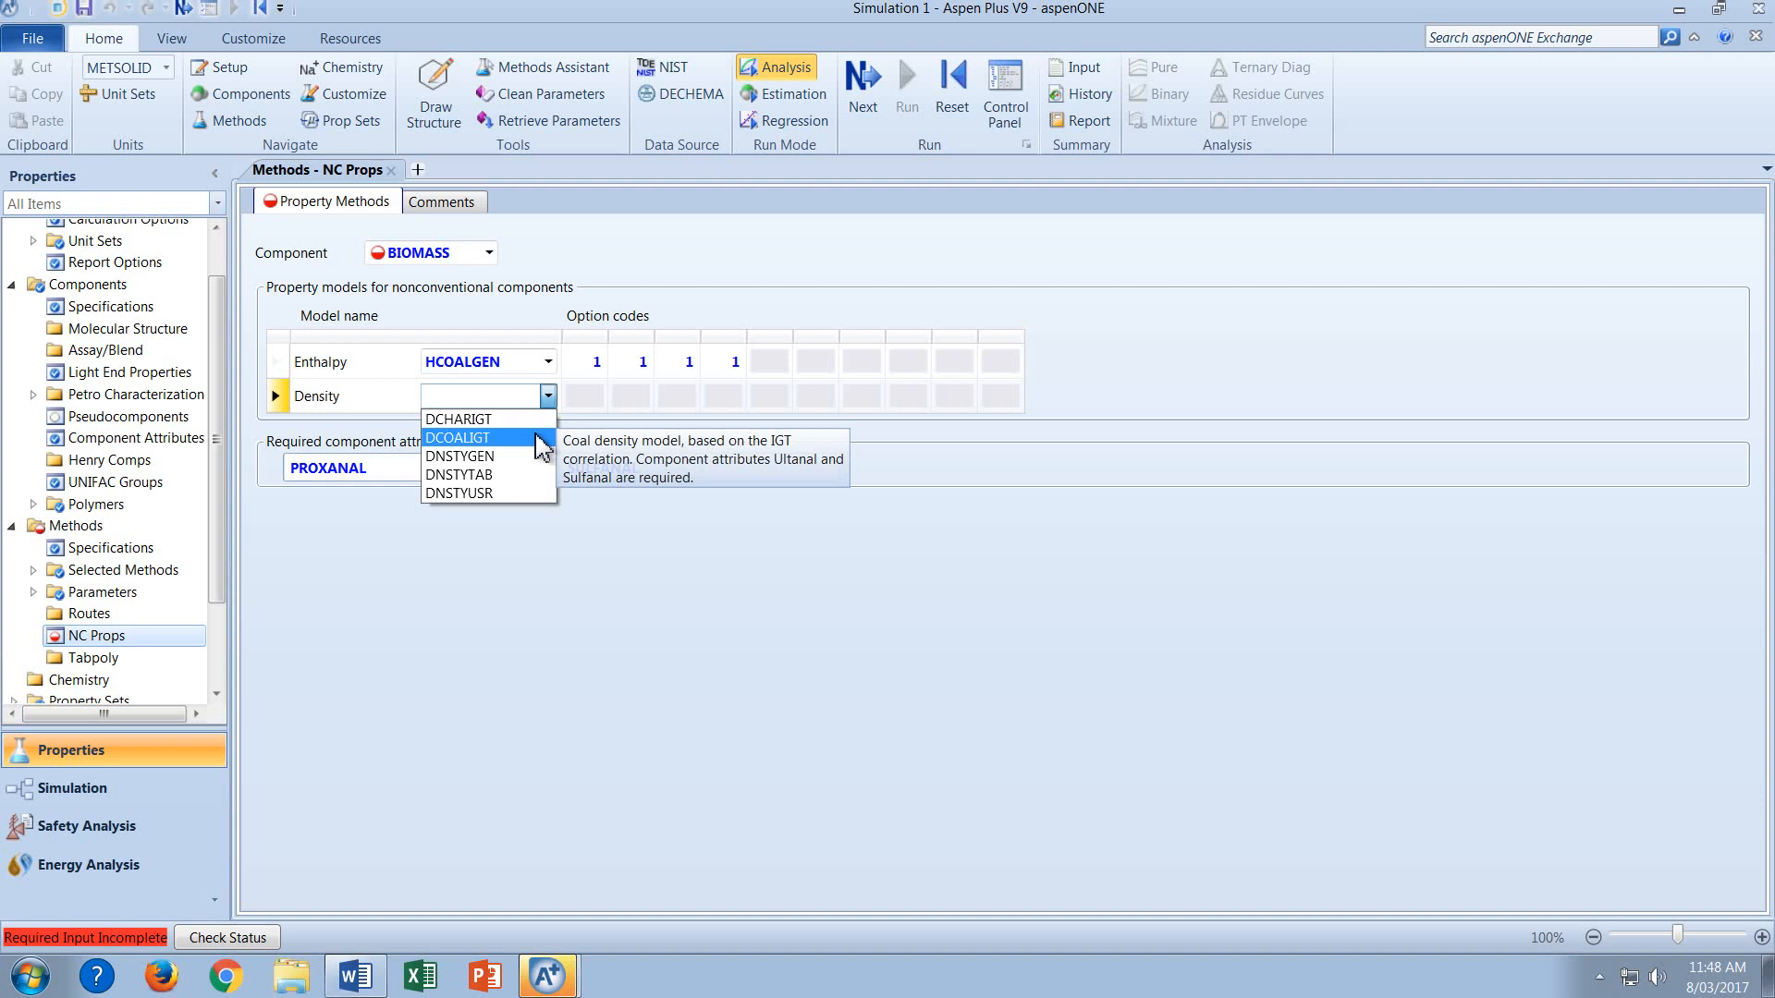
left_click(541, 438)
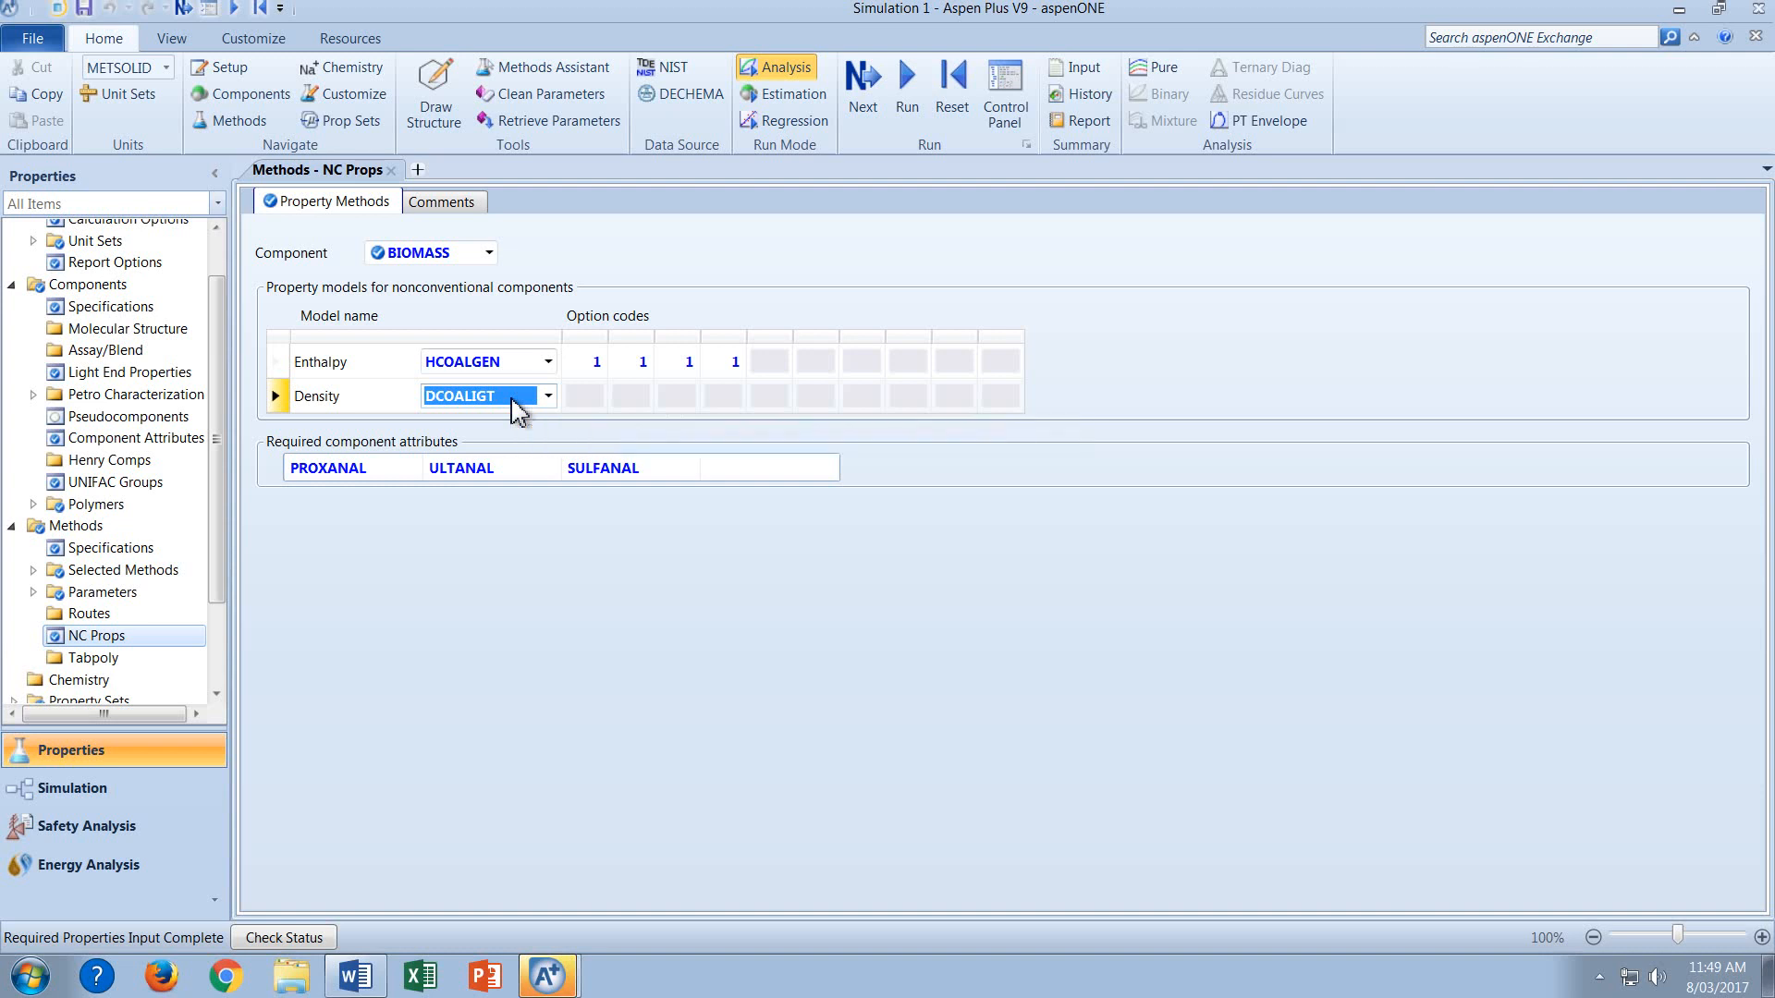
Search the Help for "dcoaligt" and read the IGT Coal Density Model article, including its equations and parameter table.
key("F1")
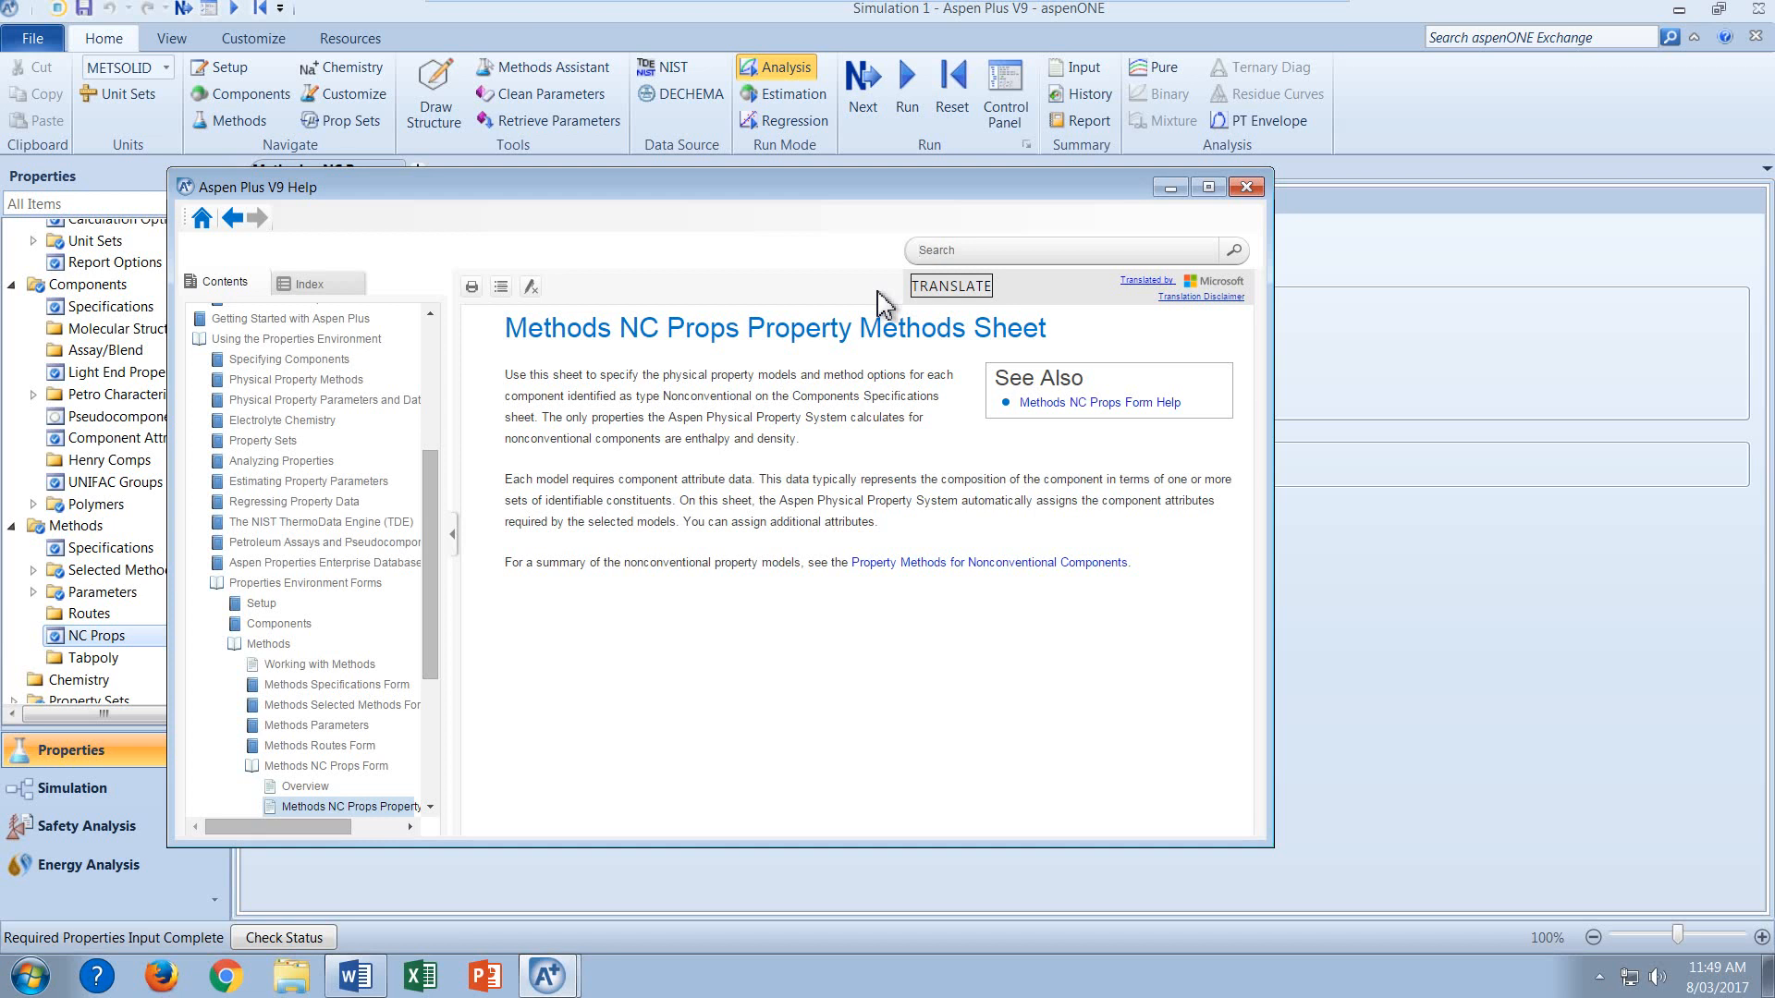
type("dcoALigt")
key("Return")
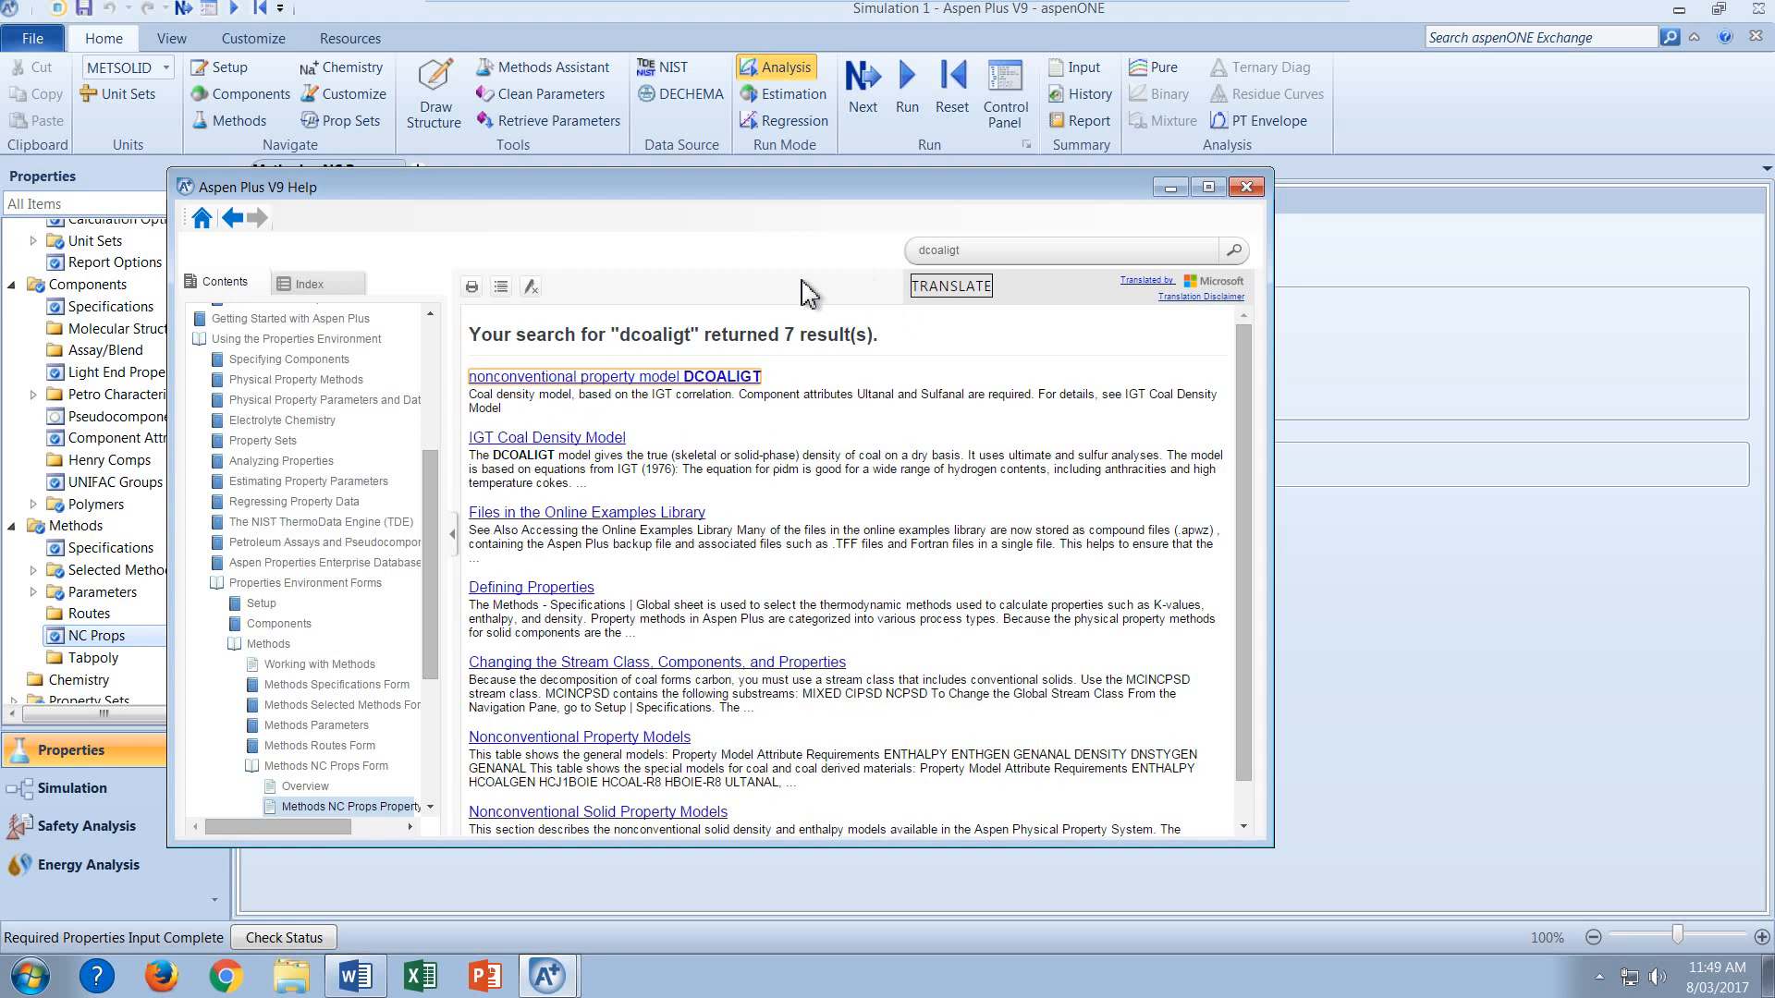
left_click(721, 379)
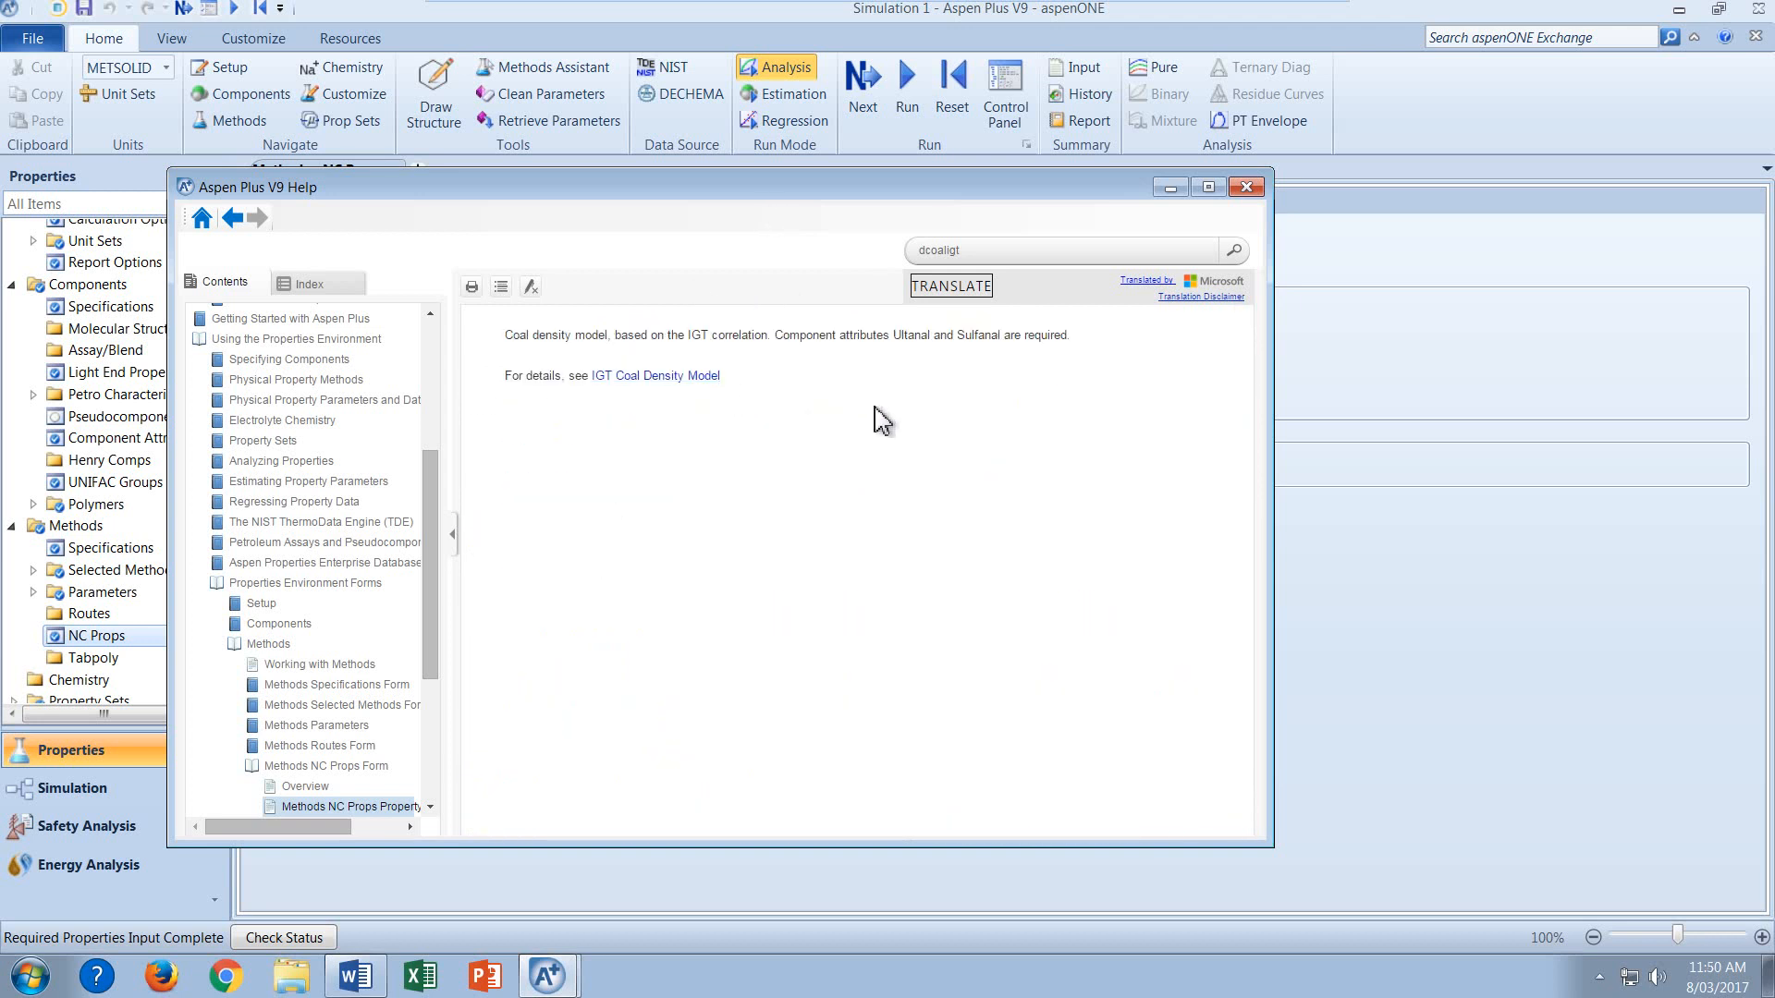
left_click(695, 379)
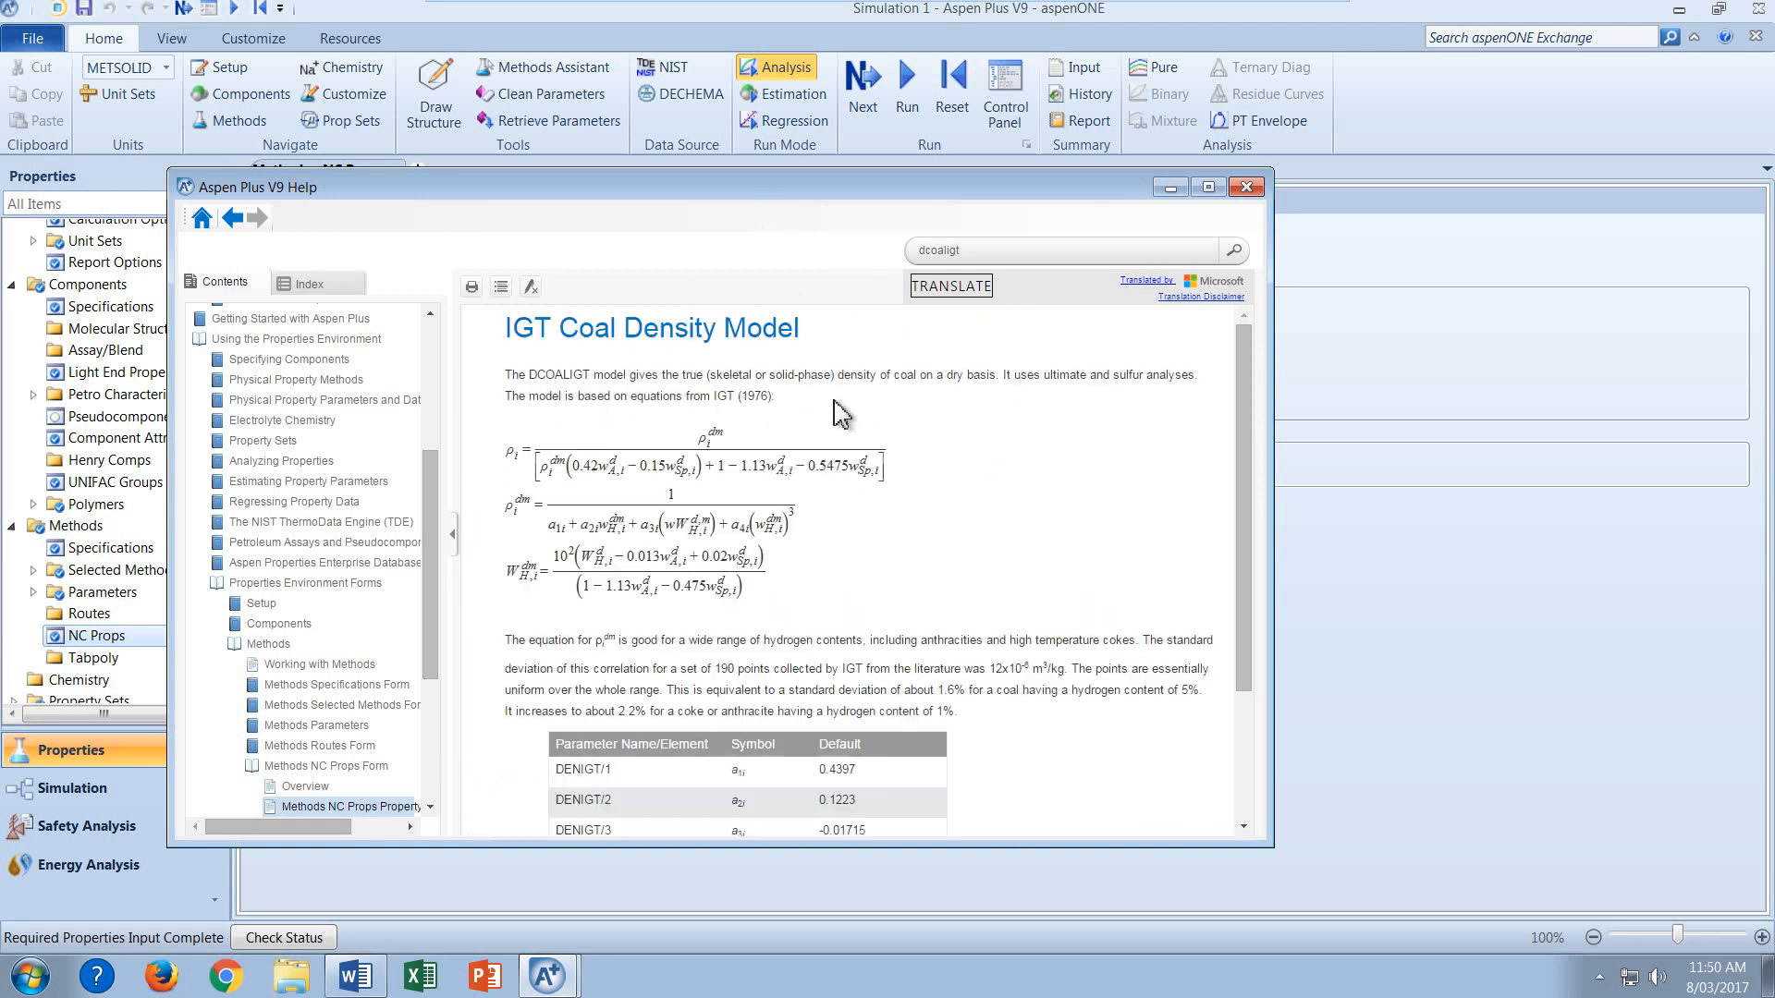
scroll(837, 411, "down", 3)
scroll(837, 412, "up", 2)
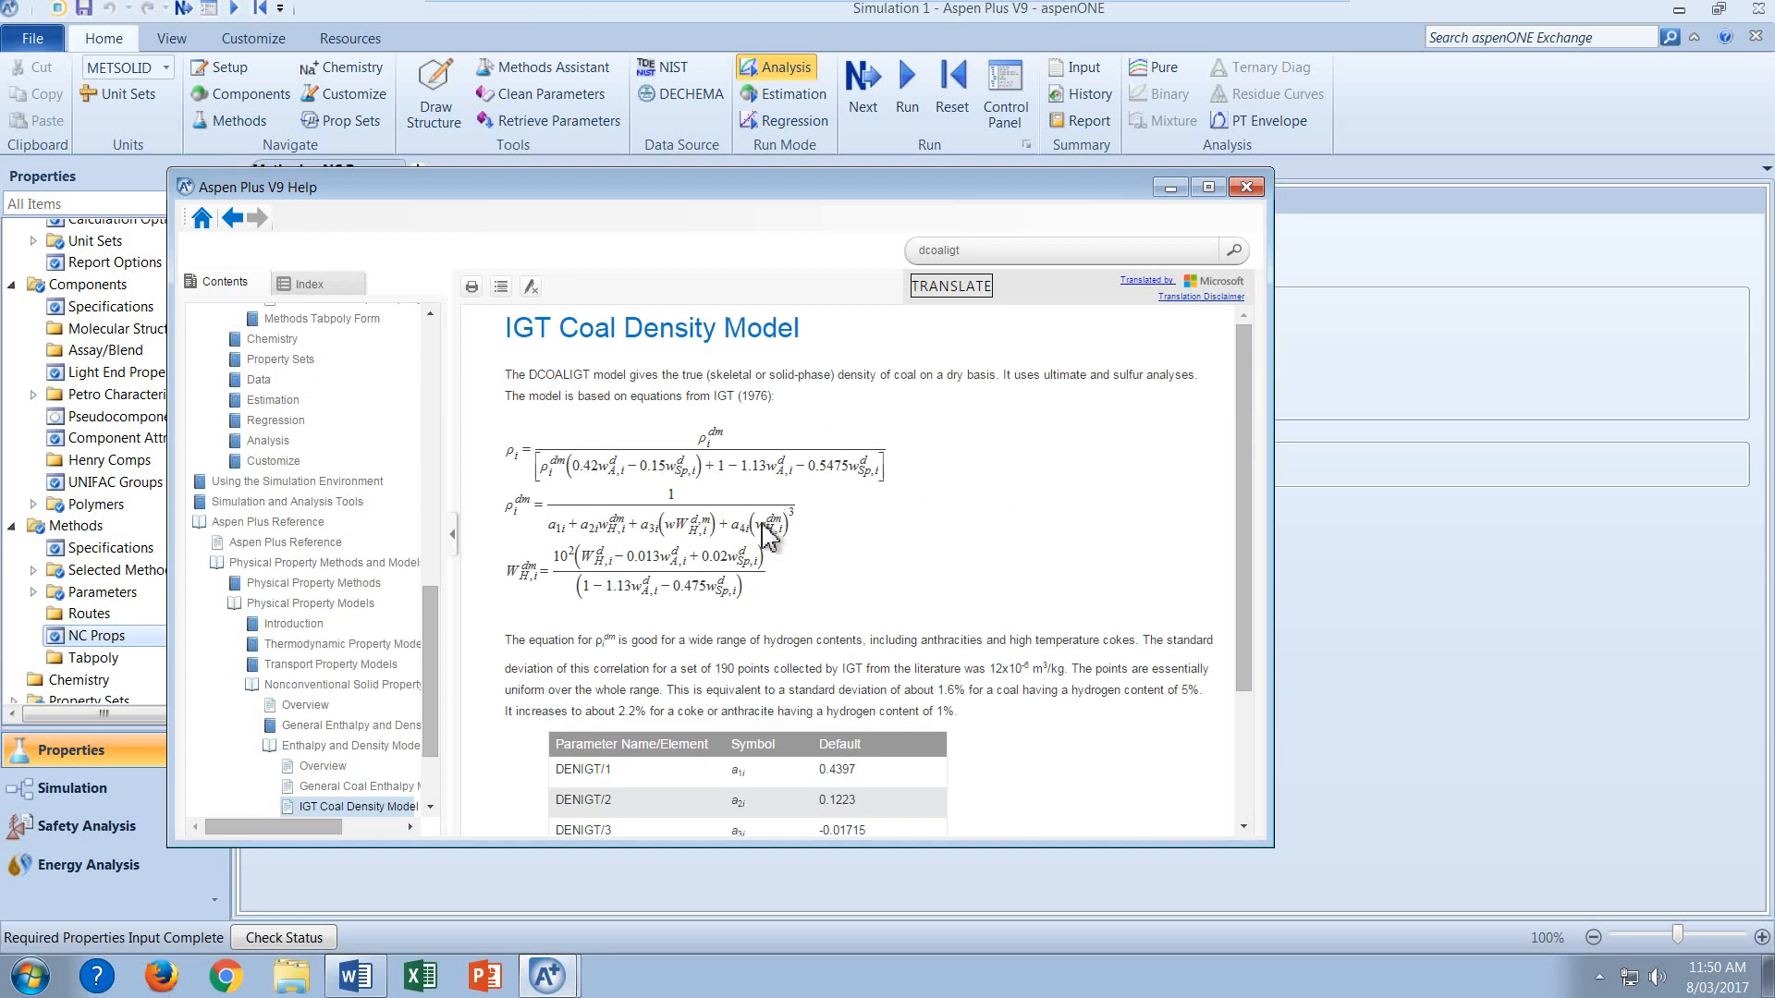
scroll(804, 589, "down", 3)
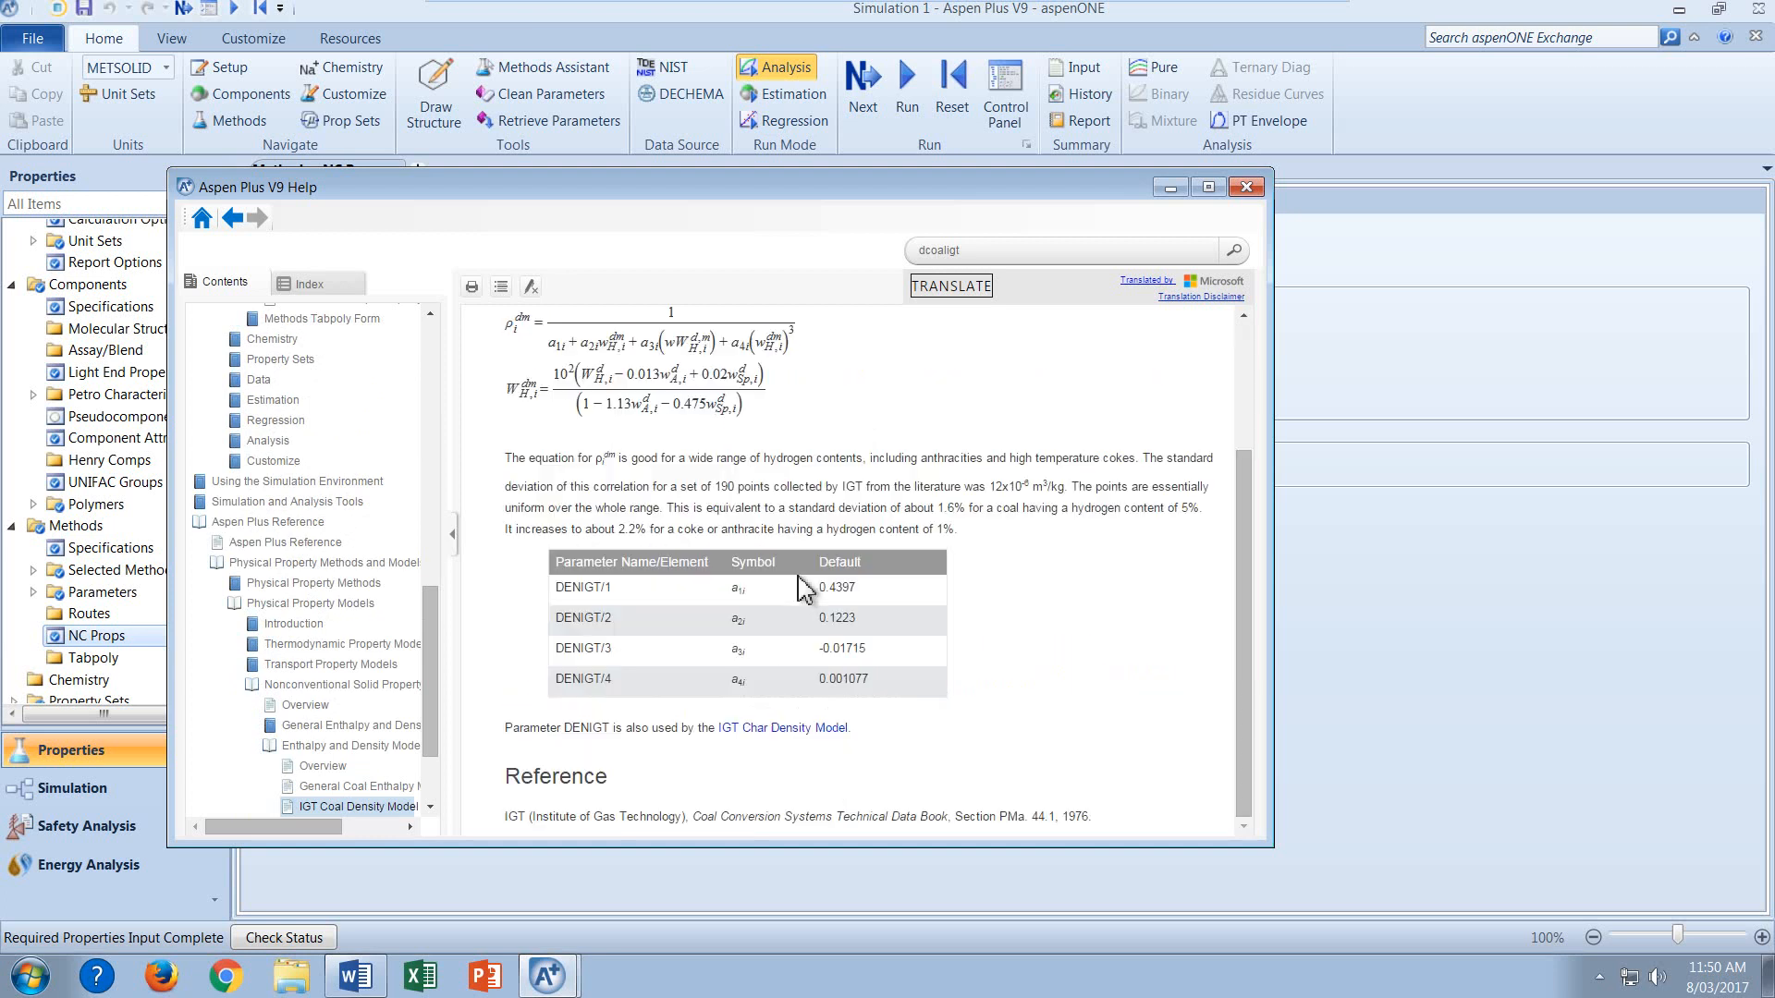
scroll(802, 589, "up", 3)
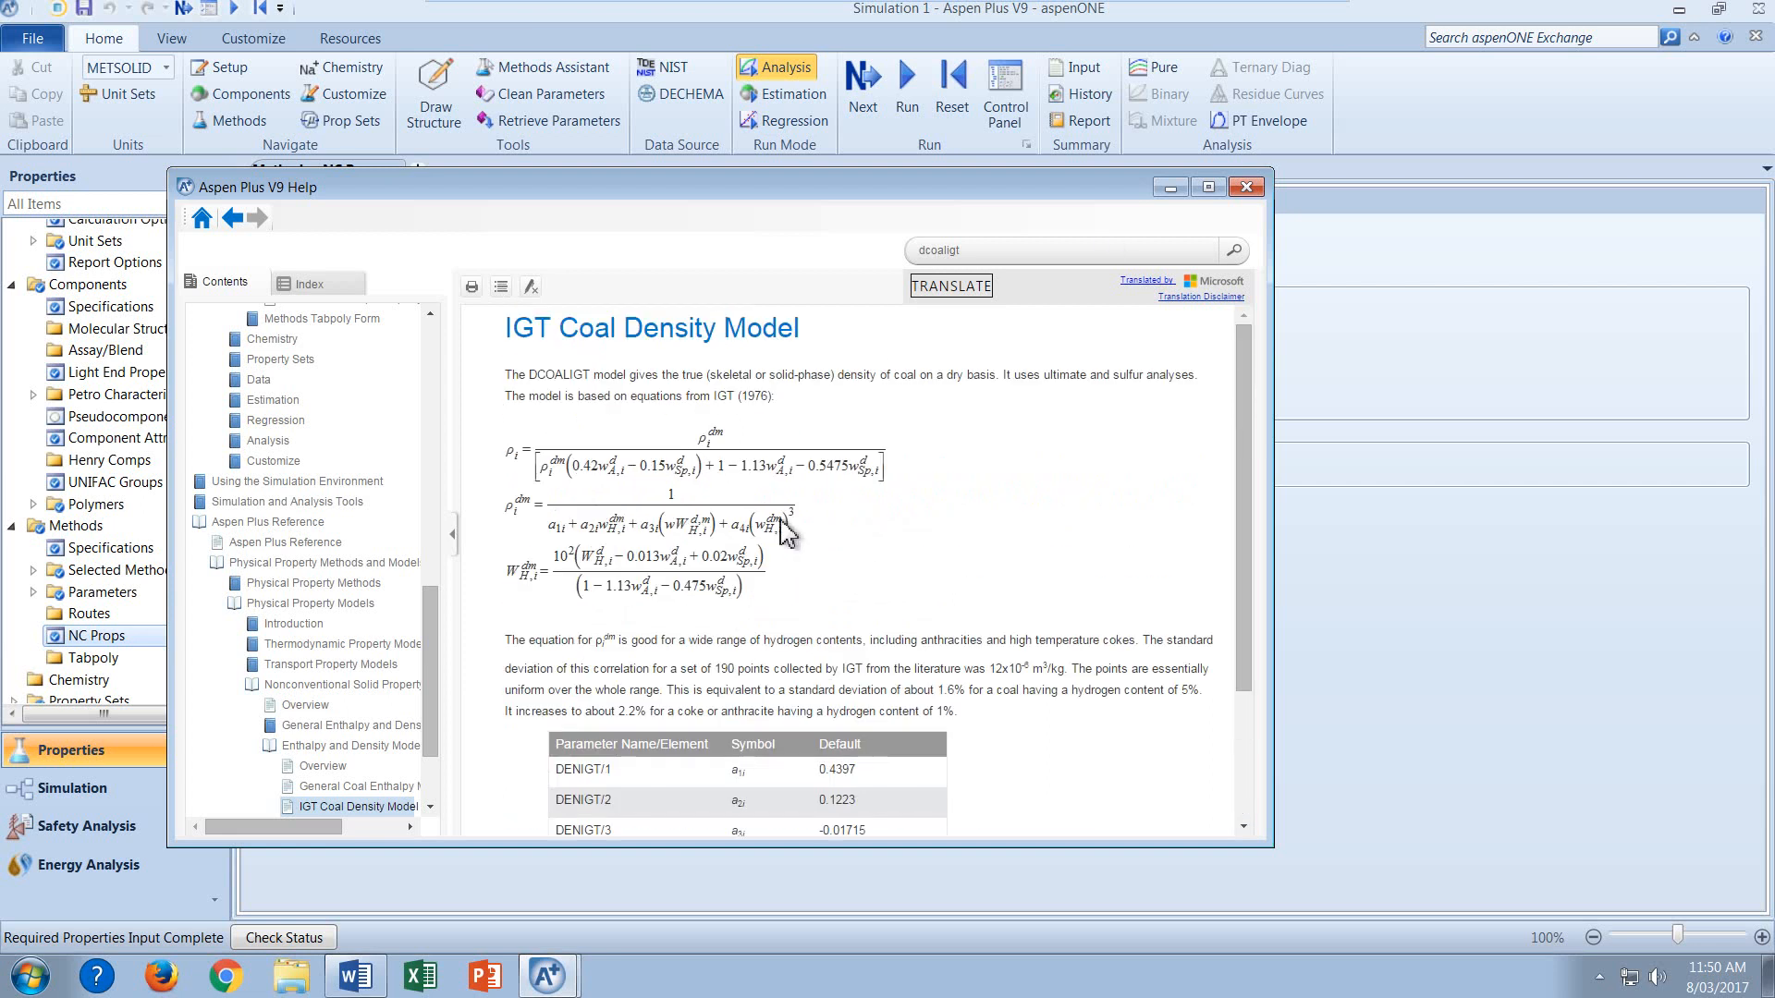
scroll(786, 534, "down", 3)
scroll(784, 533, "up", 3)
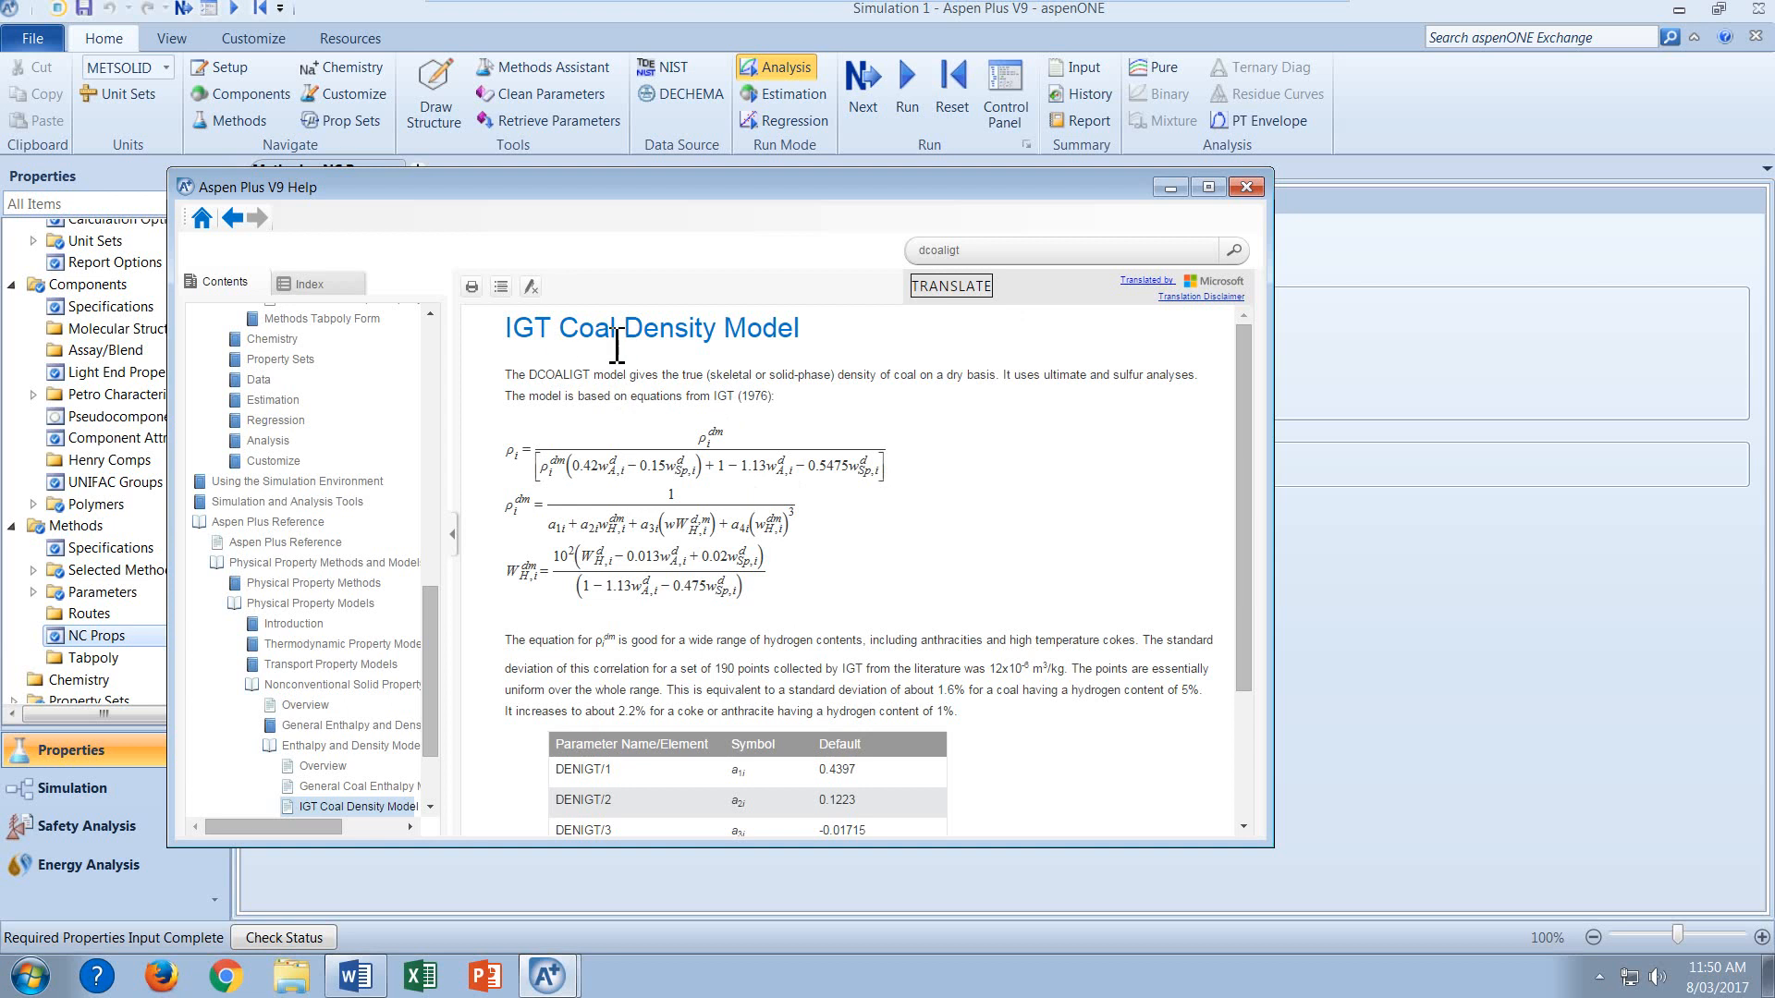
left_click(1244, 188)
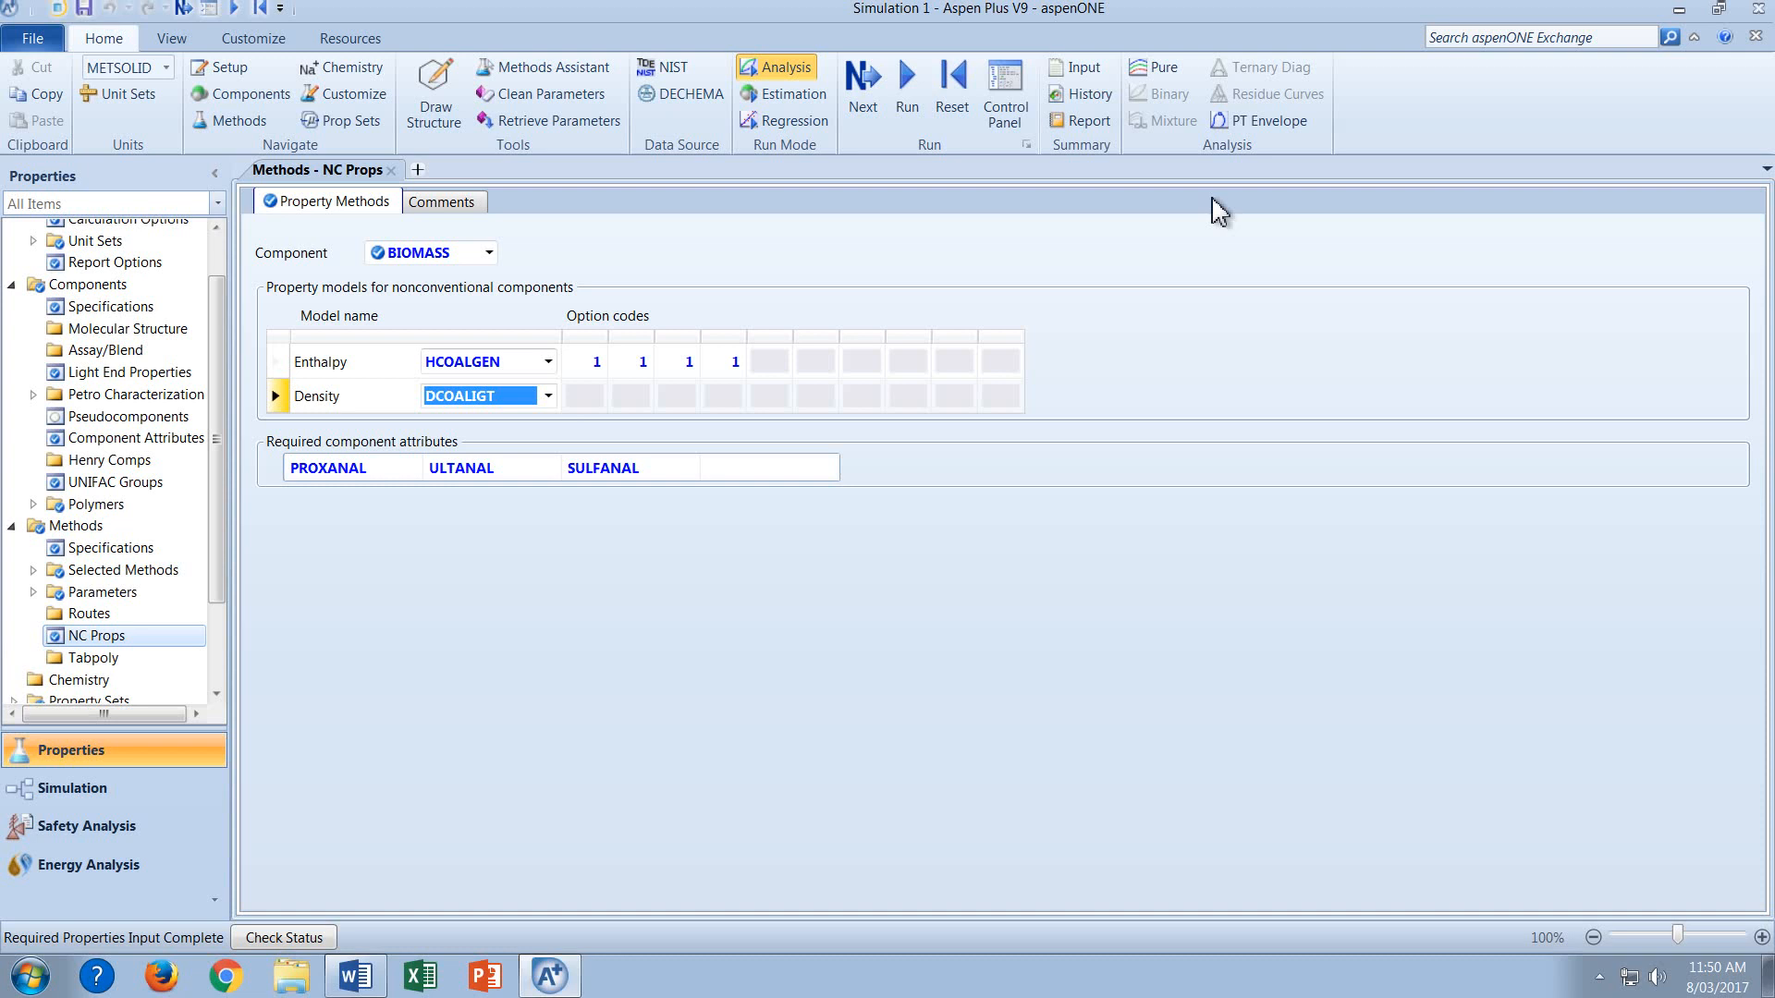
Switch to the Simulation environment and draw a horizontal material stream in the upper part of the main flowsheet.
scroll(143, 370, "up", 1)
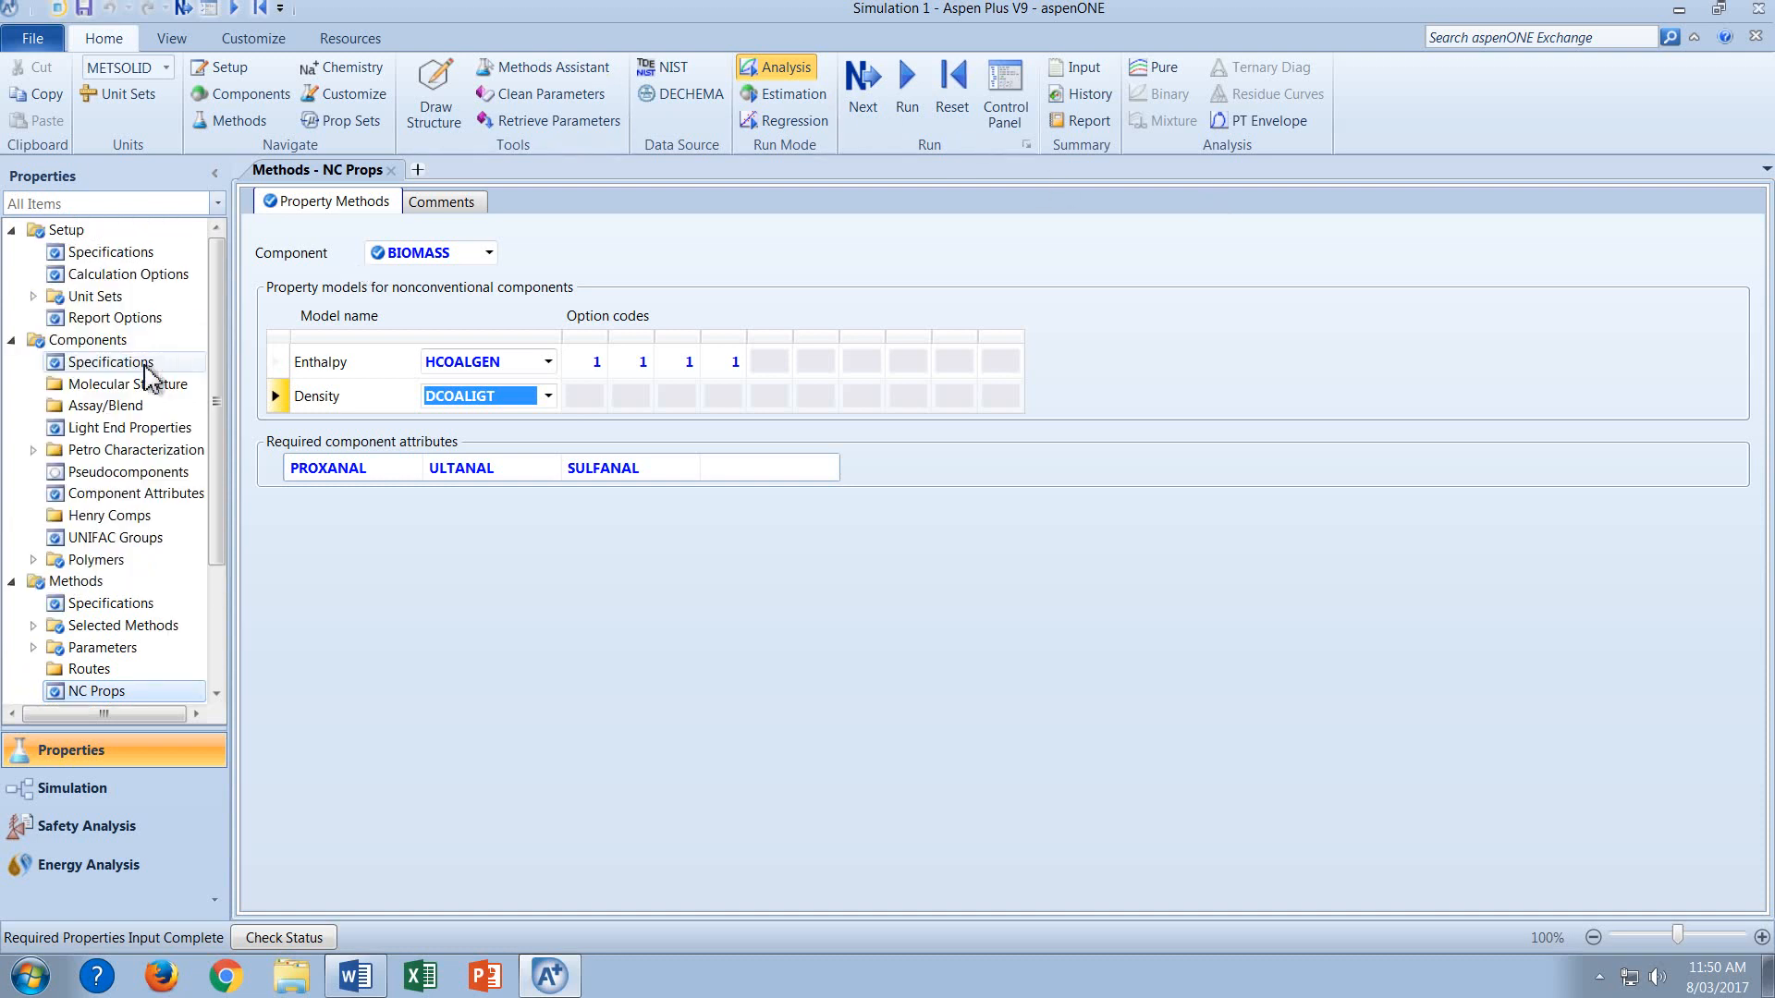
left_click(208, 800)
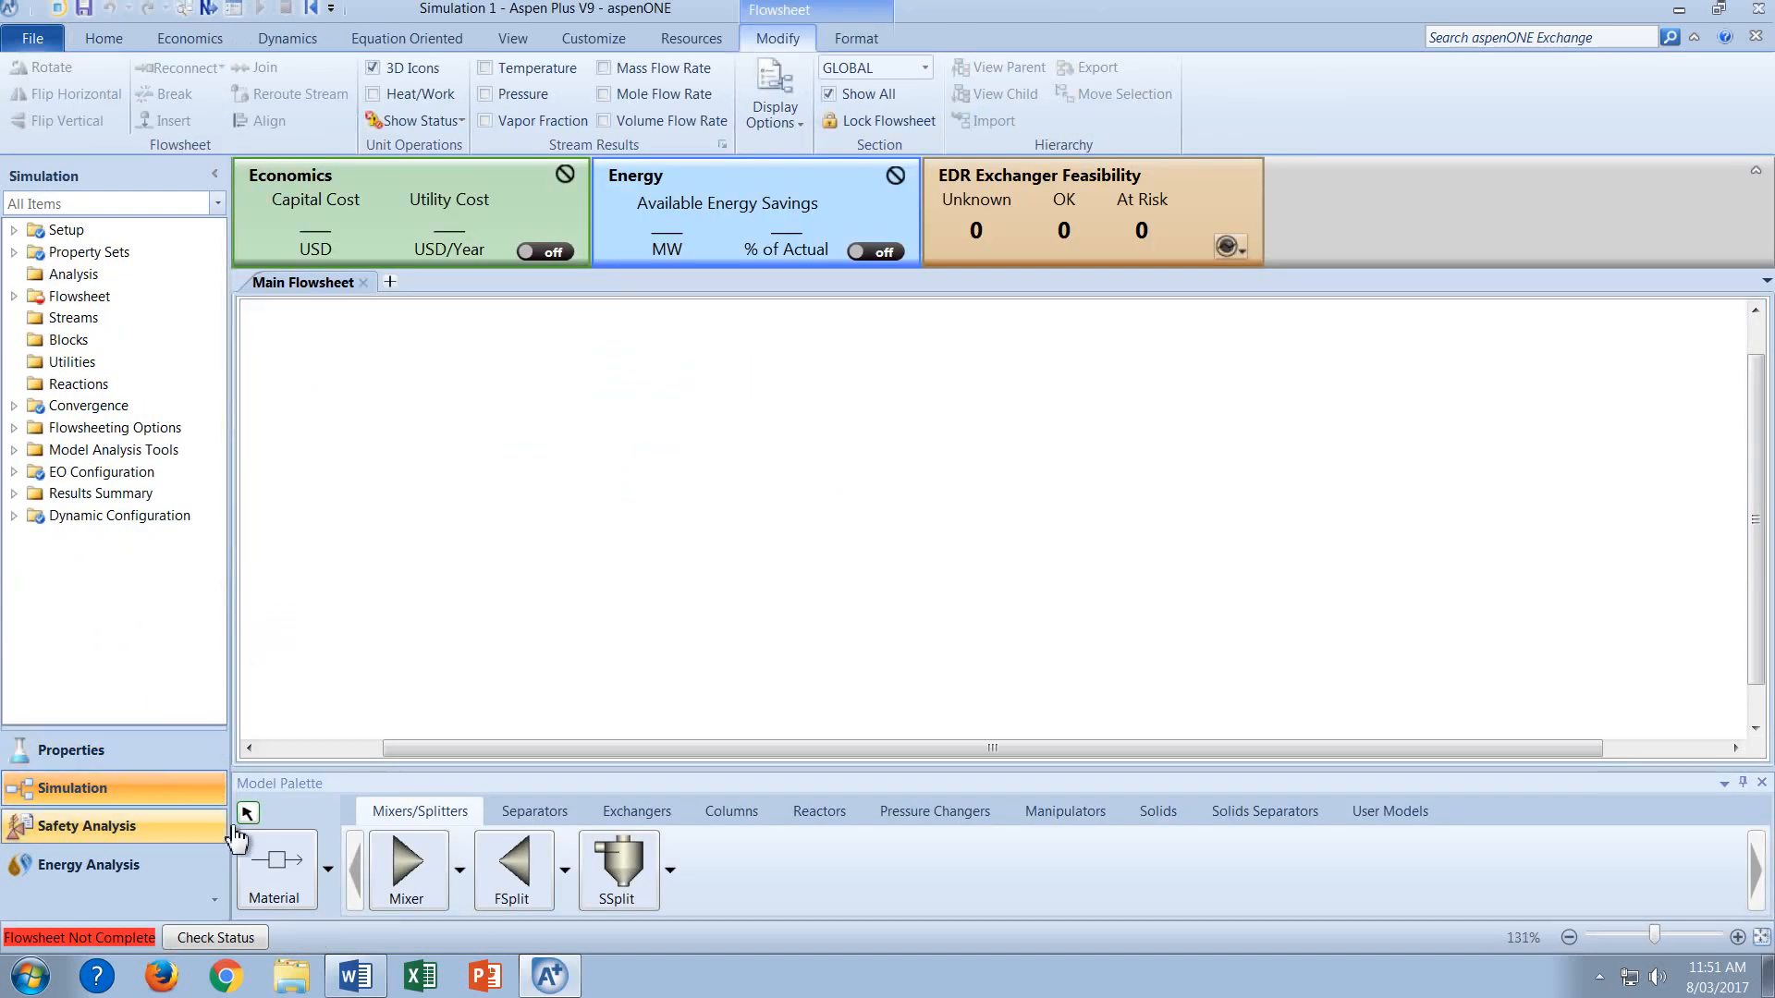
left_click(277, 865)
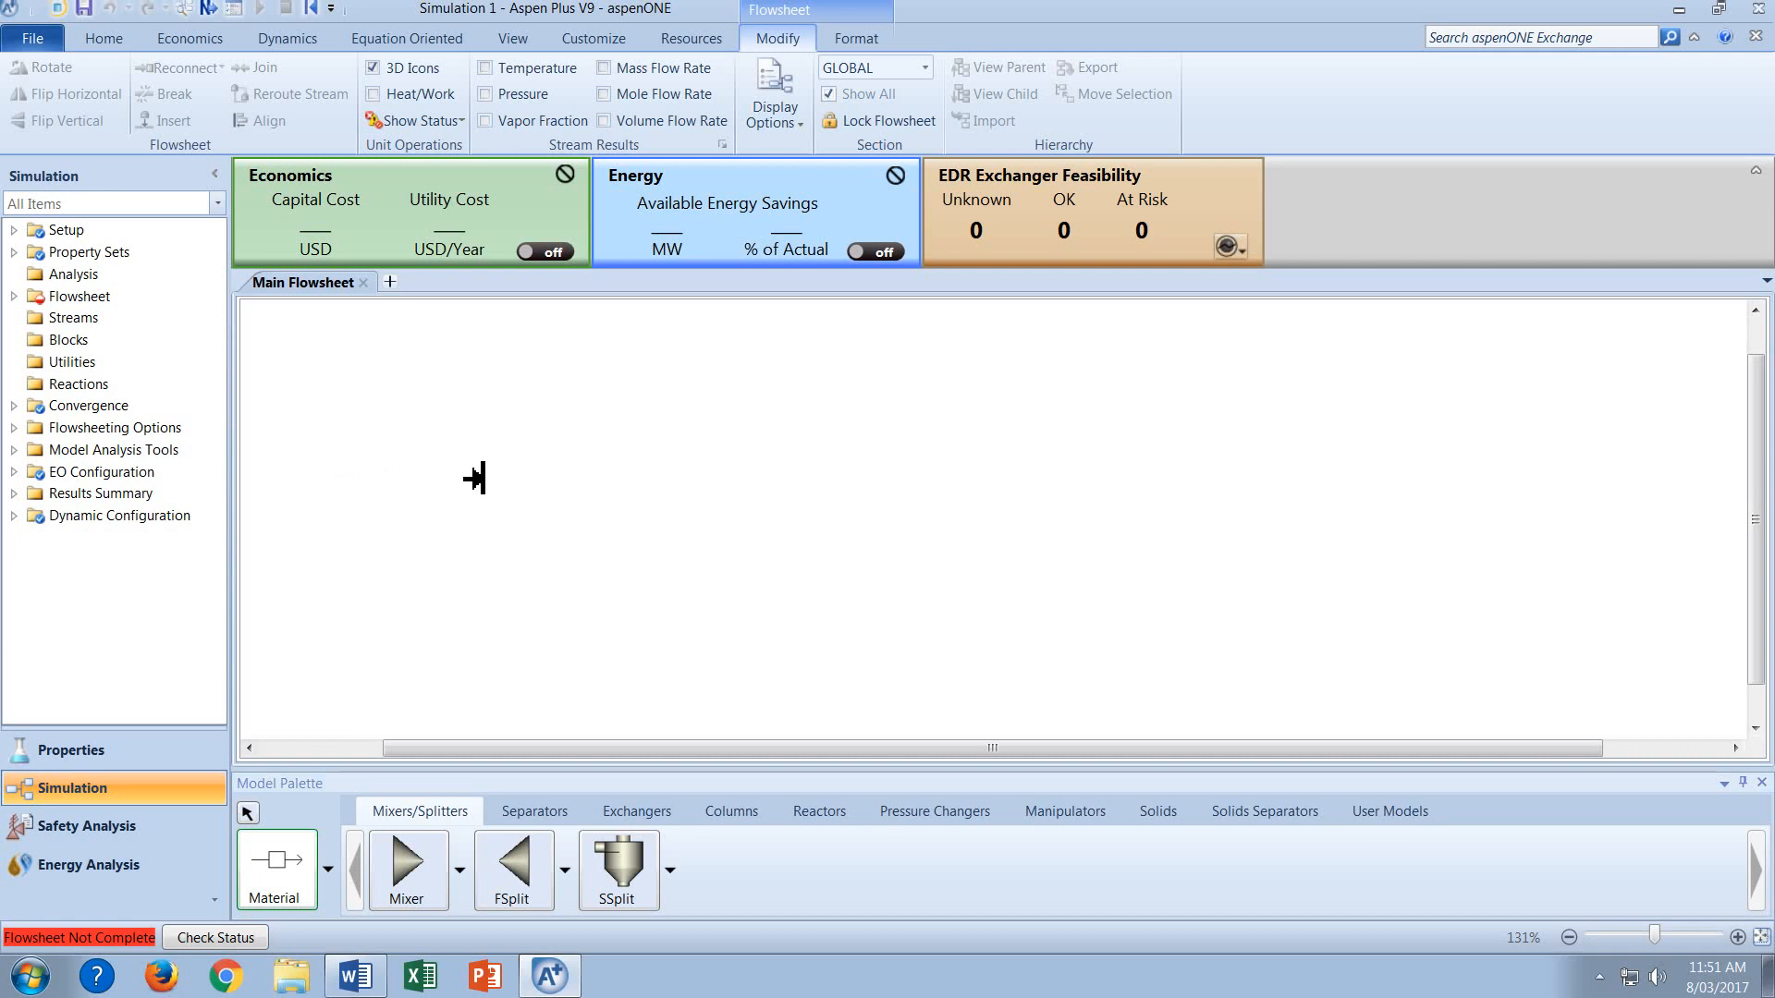
left_click(368, 455)
left_click(607, 432)
left_click(248, 813)
Rename the new material stream as BIOMASS.
left_click(473, 436)
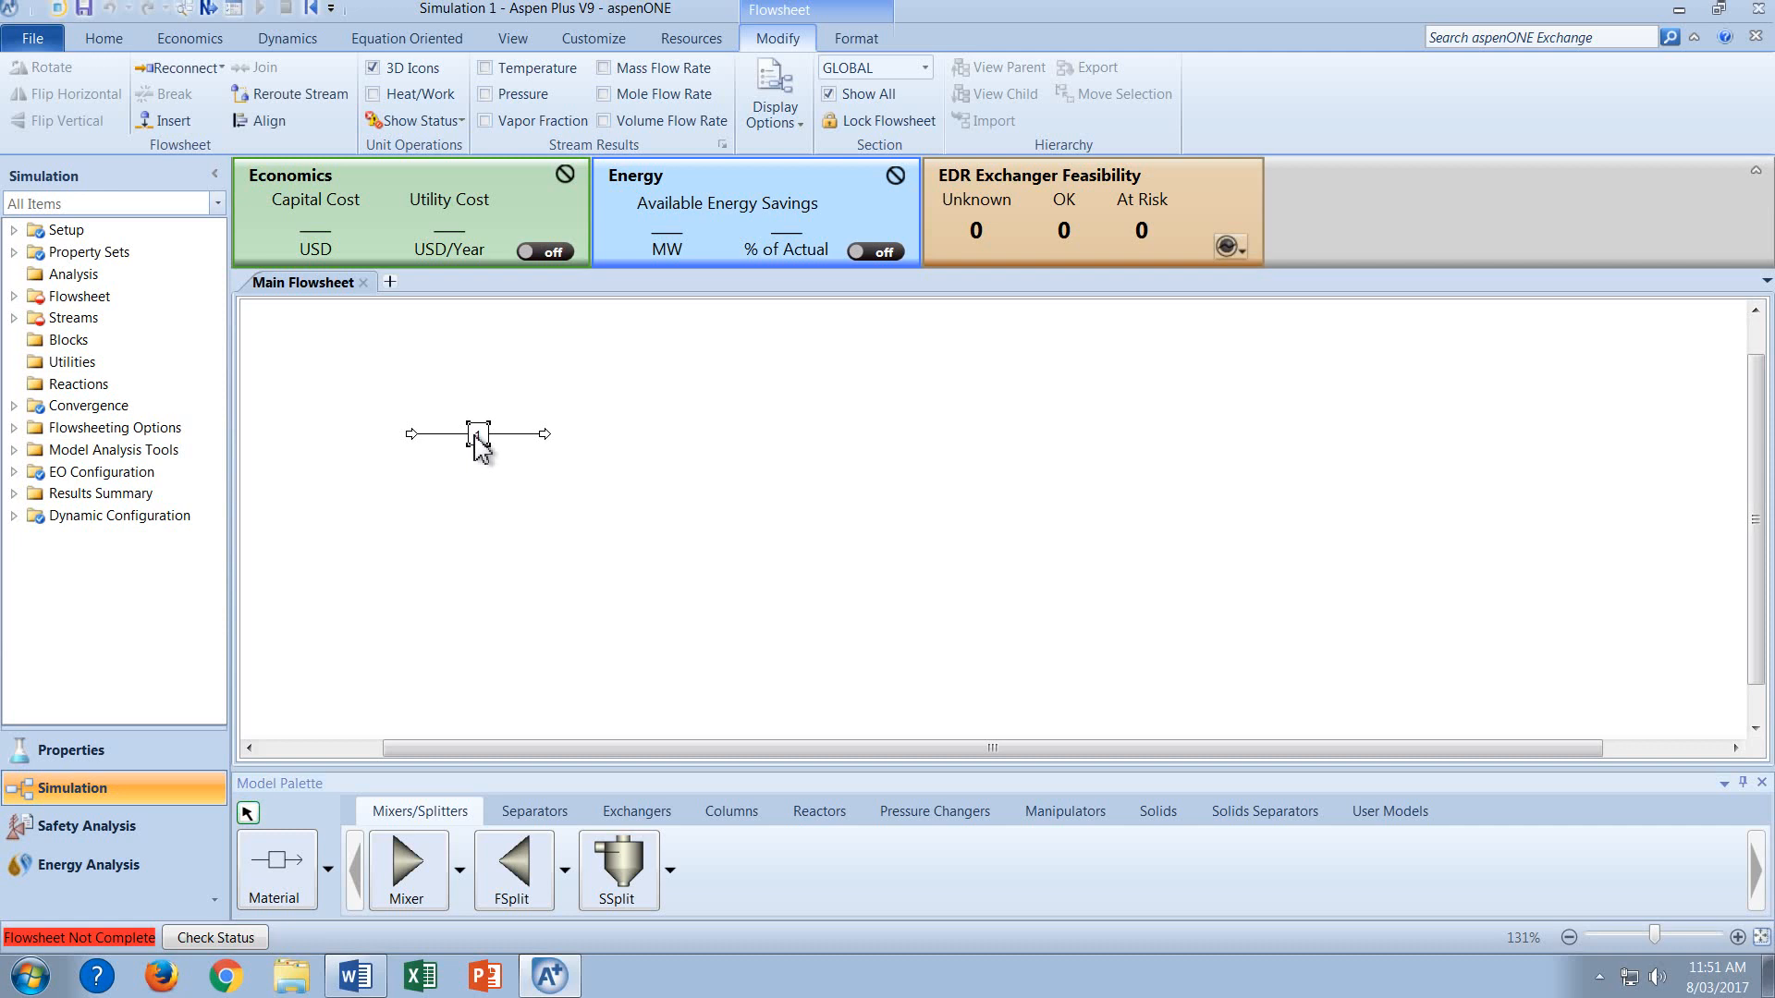
left_click(477, 434)
type("BIOMASS")
key("Return")
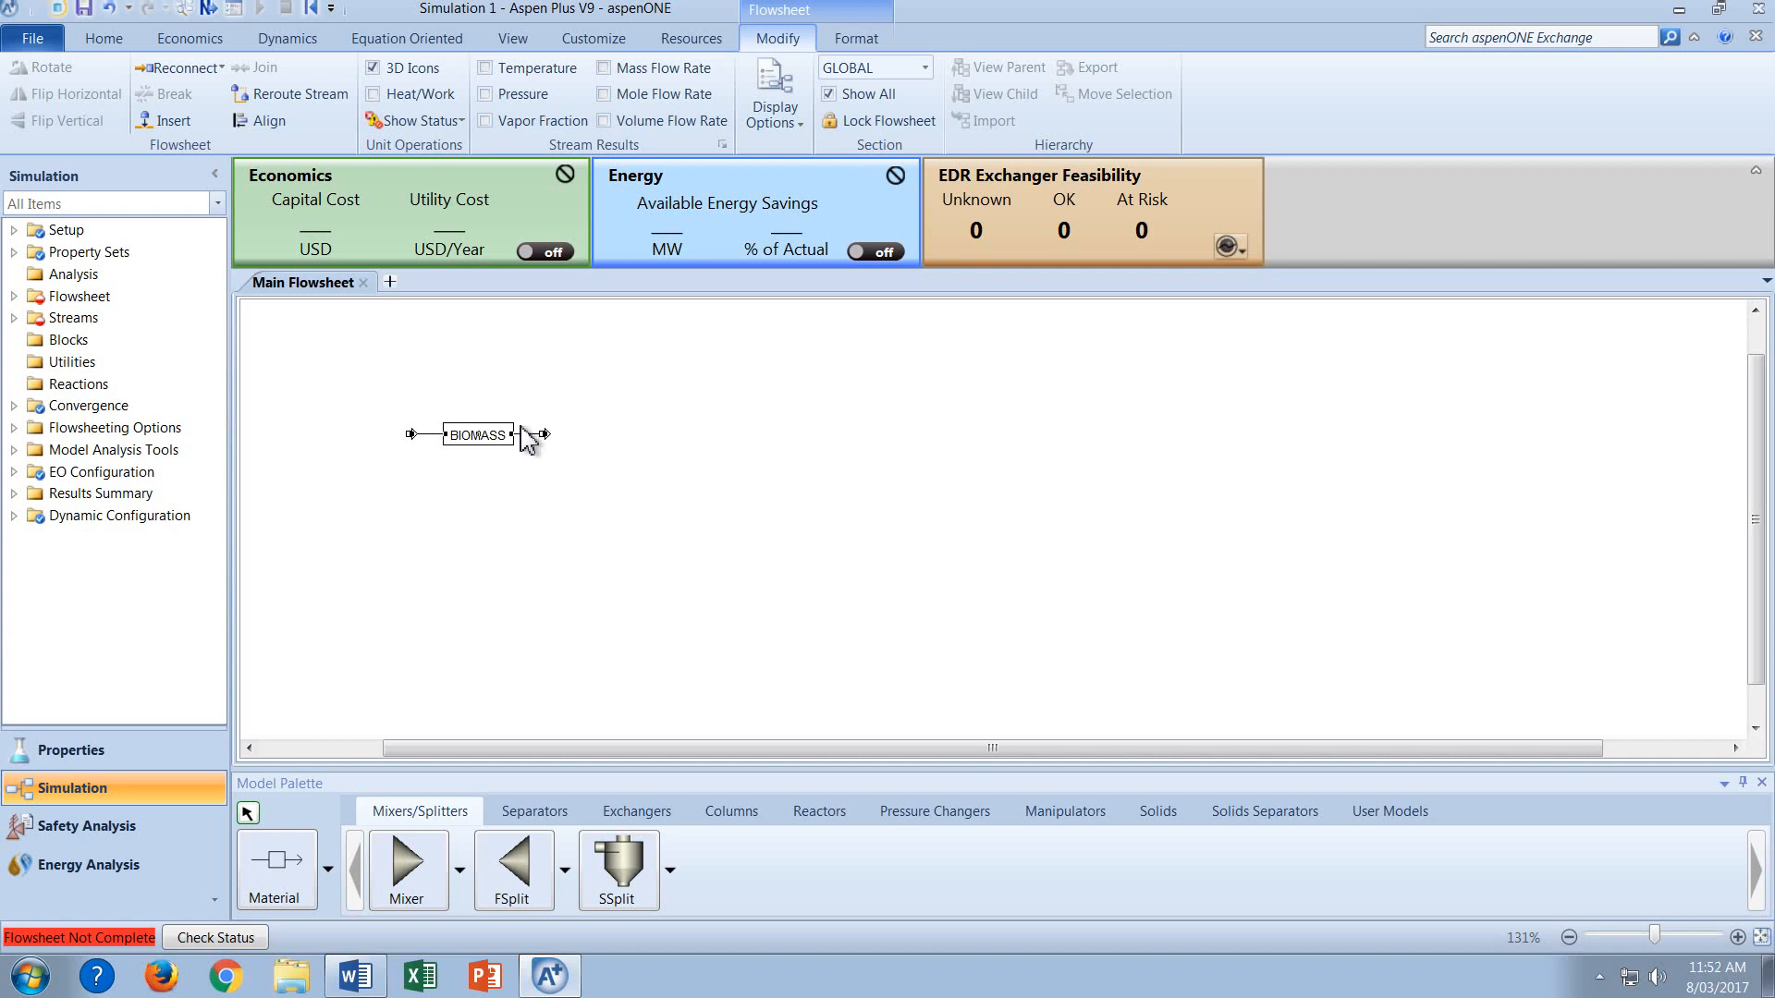
left_click(492, 472)
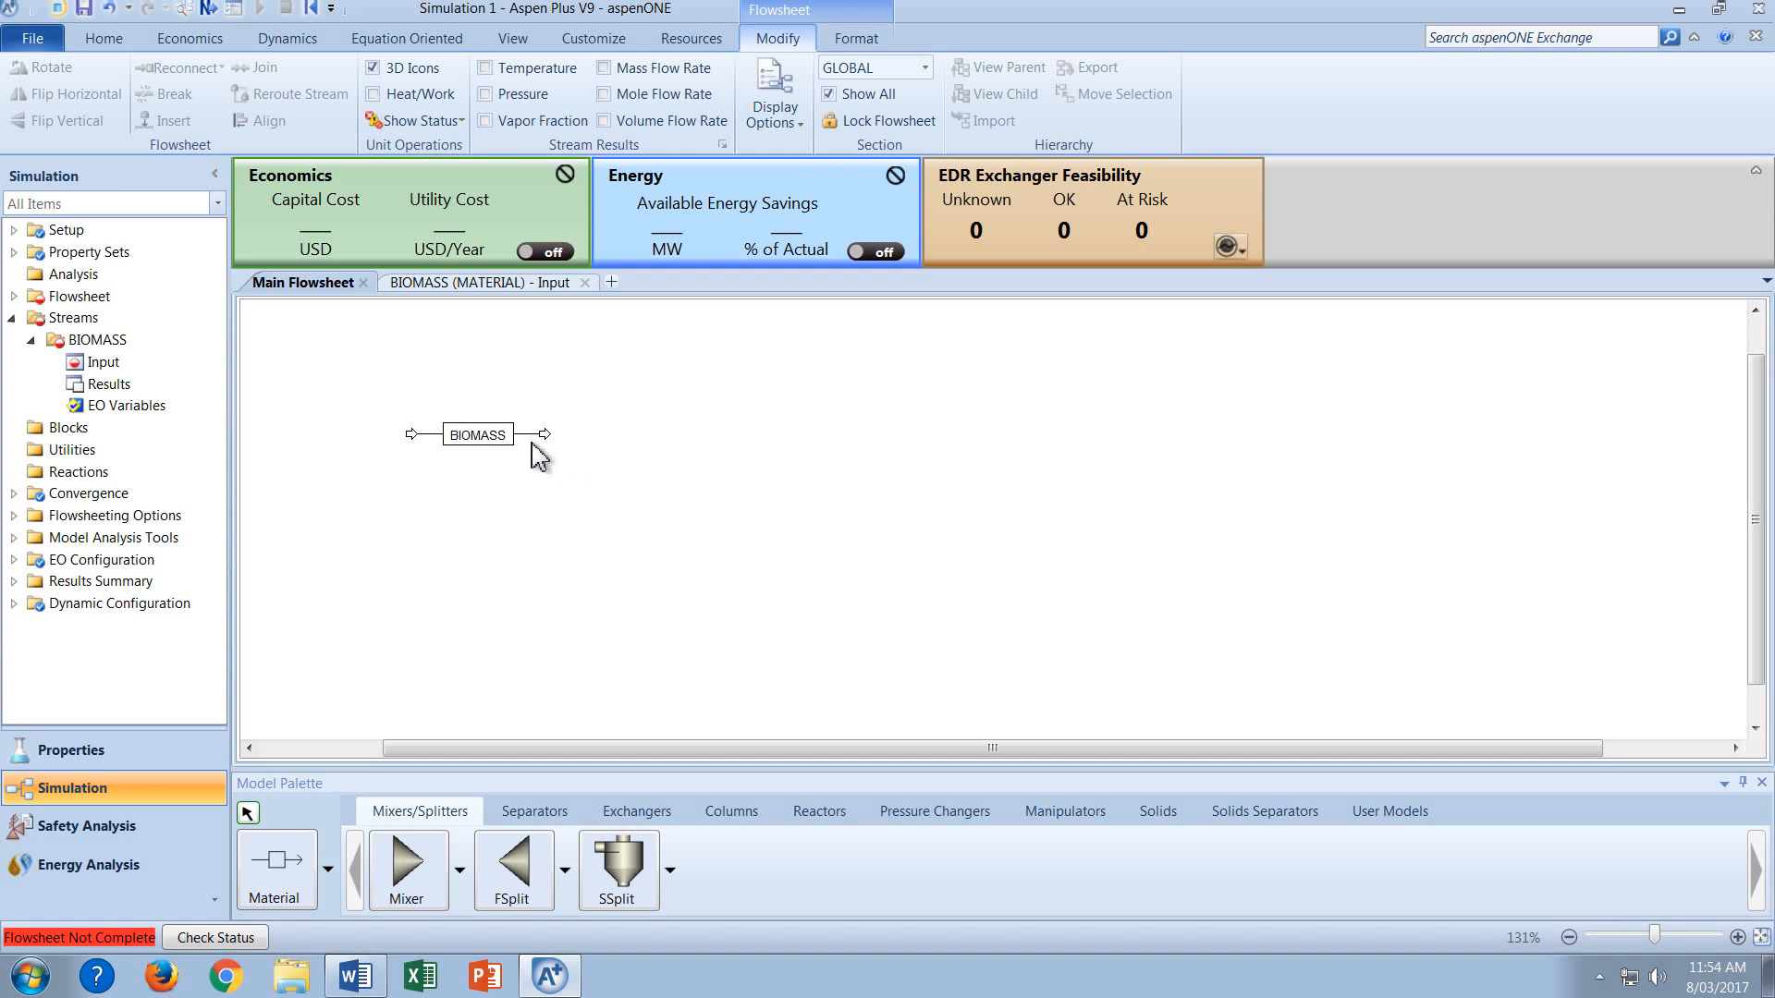
Change the BIOMASS stream's class to MIXNCPSD, after checking the stream class given in the Word lab sheet.
left_click(358, 978)
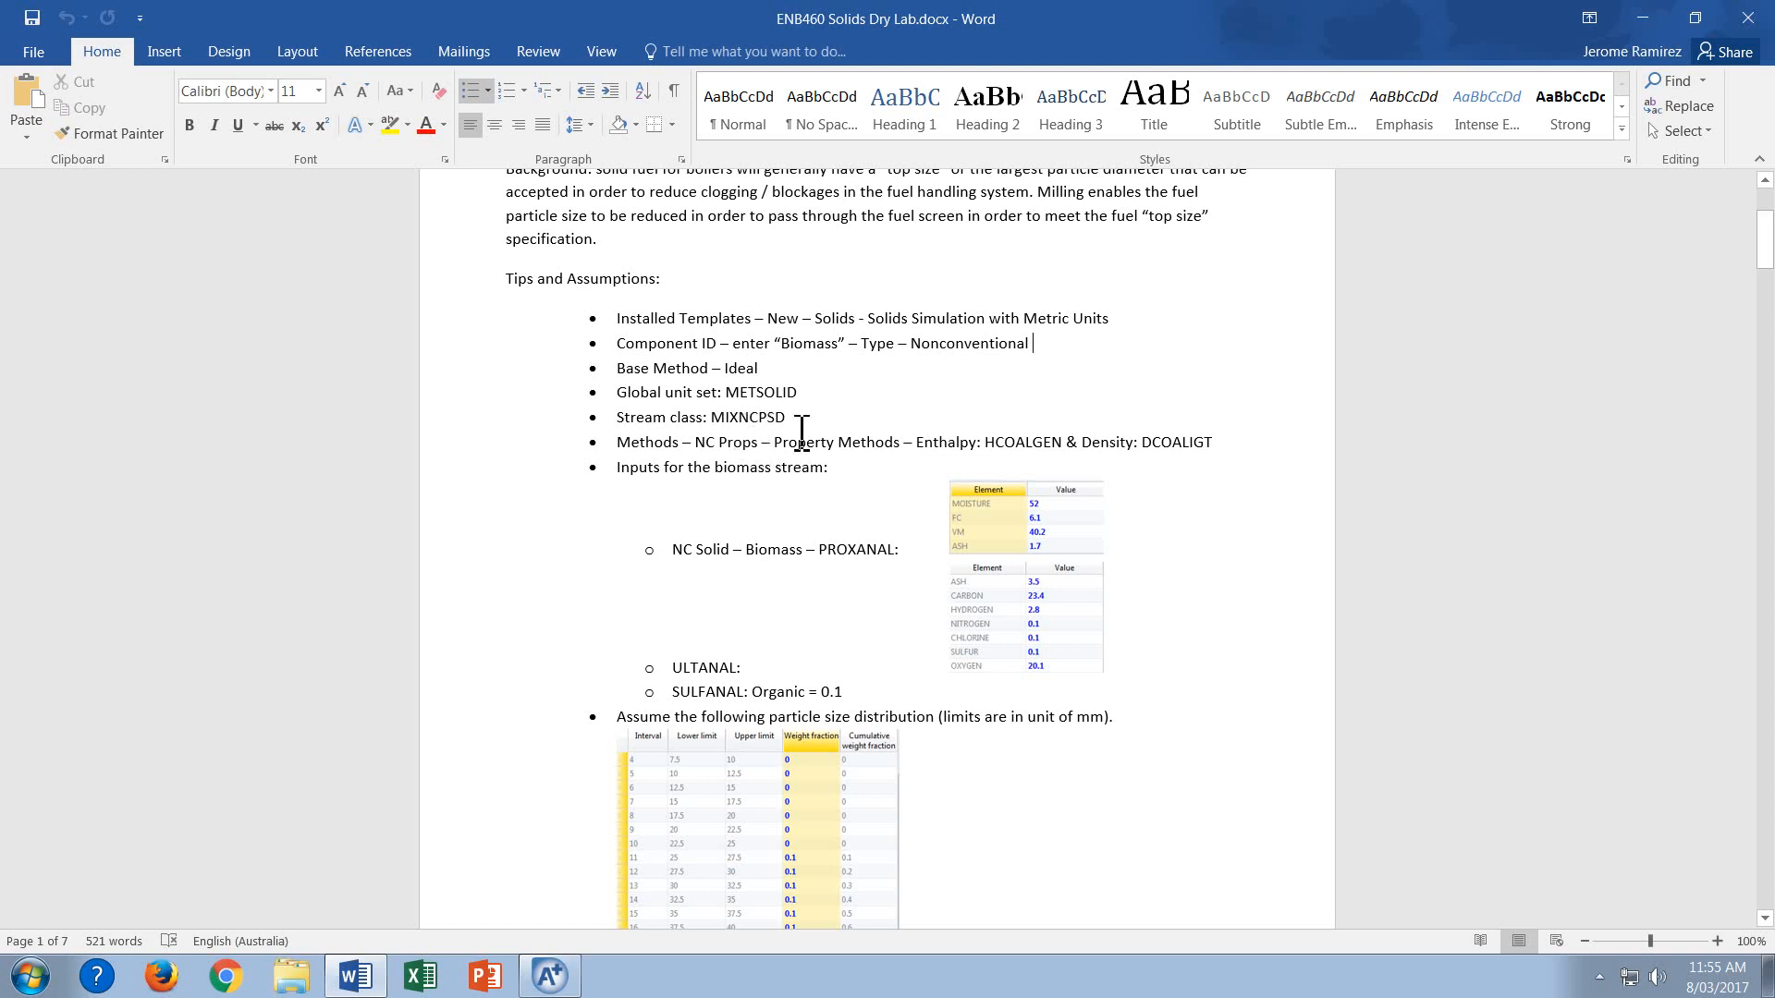
left_click(549, 976)
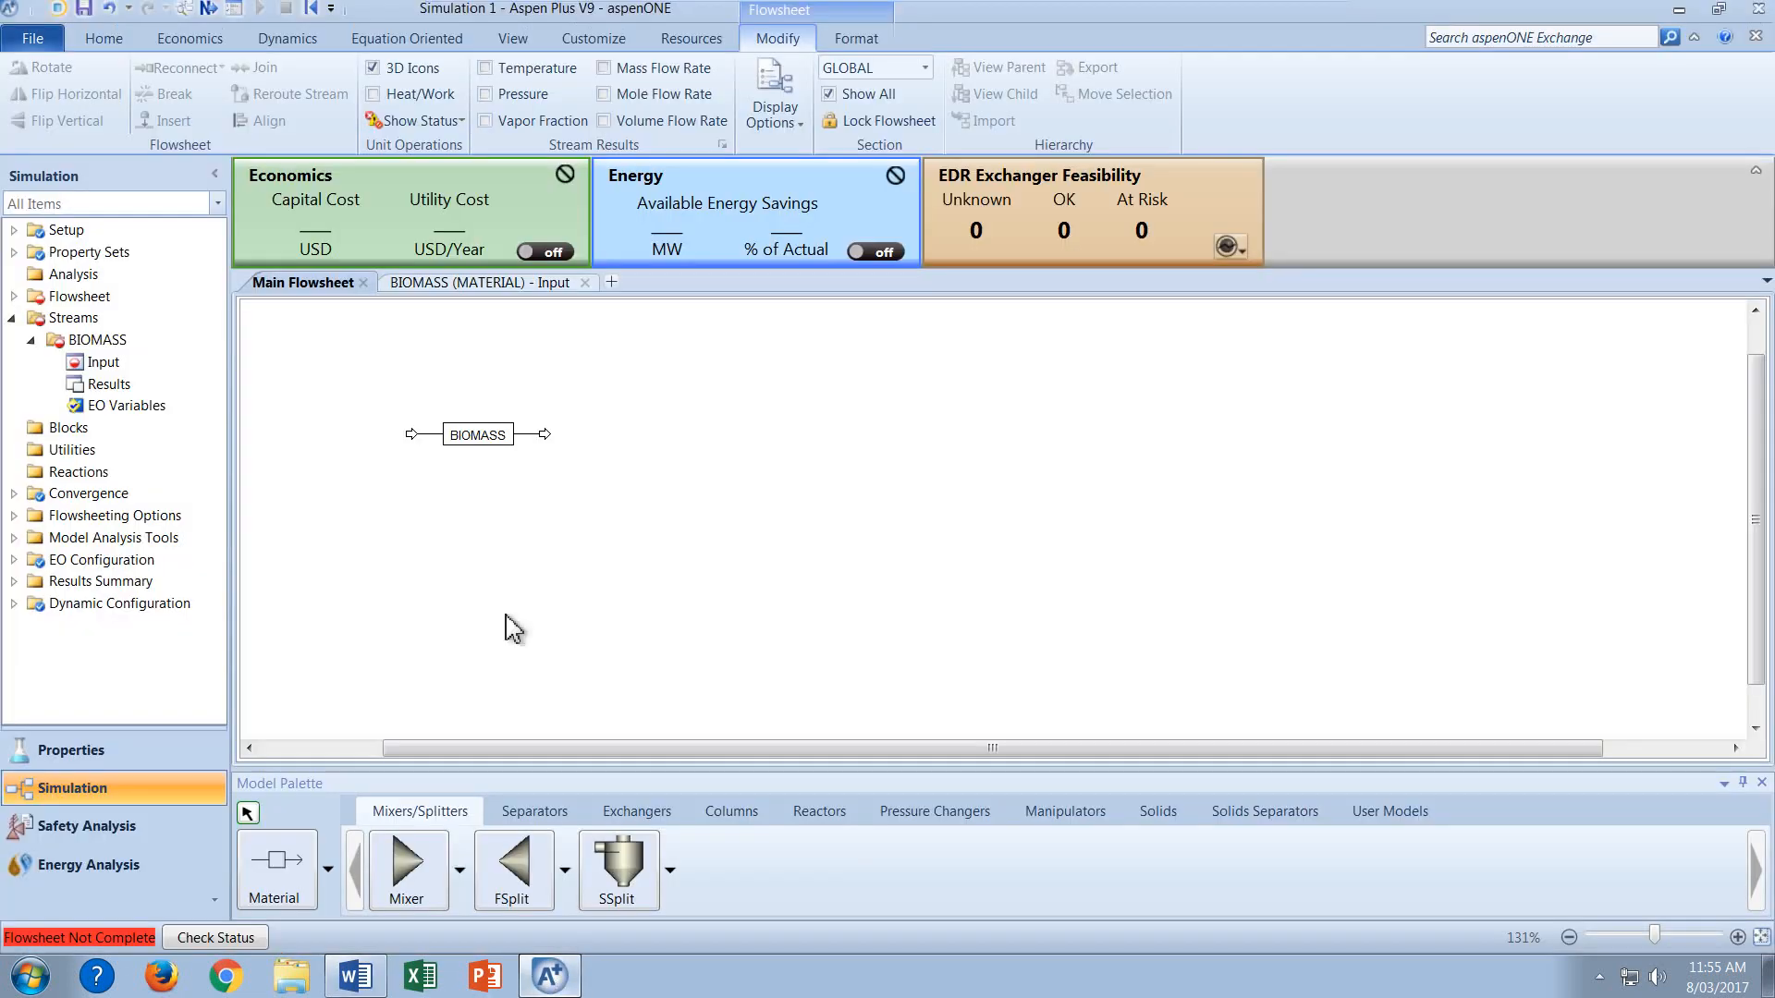
right_click(439, 436)
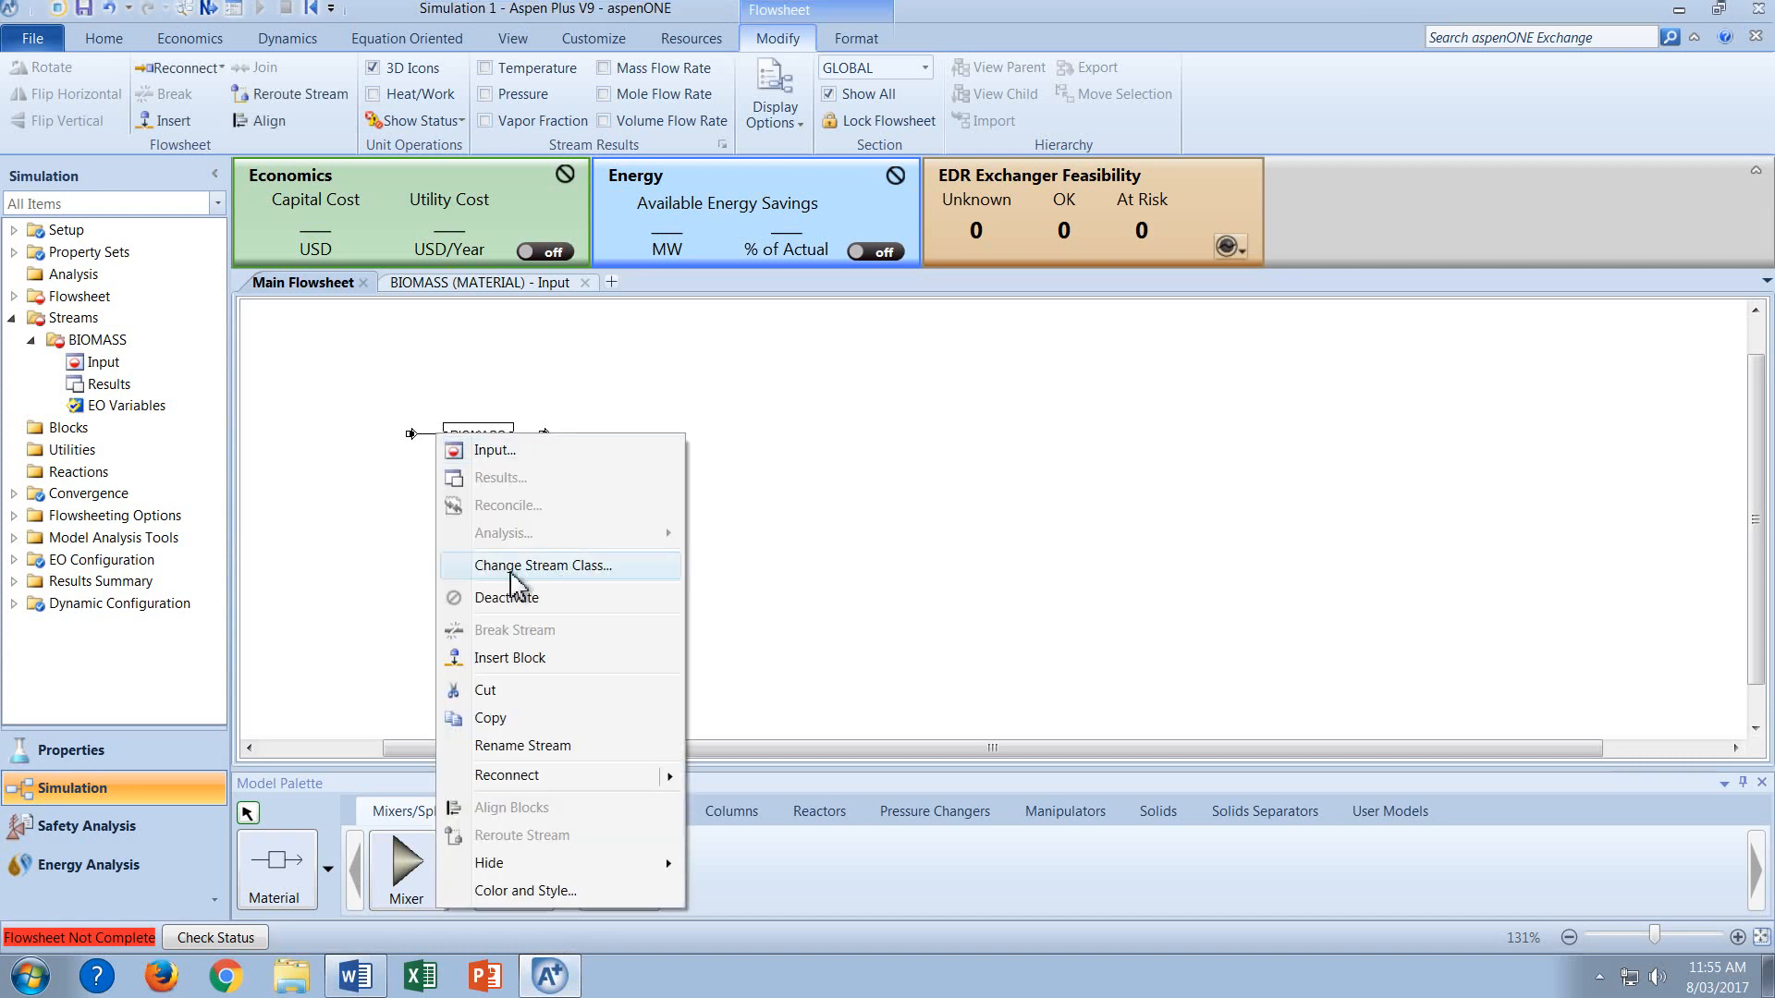
left_click(625, 567)
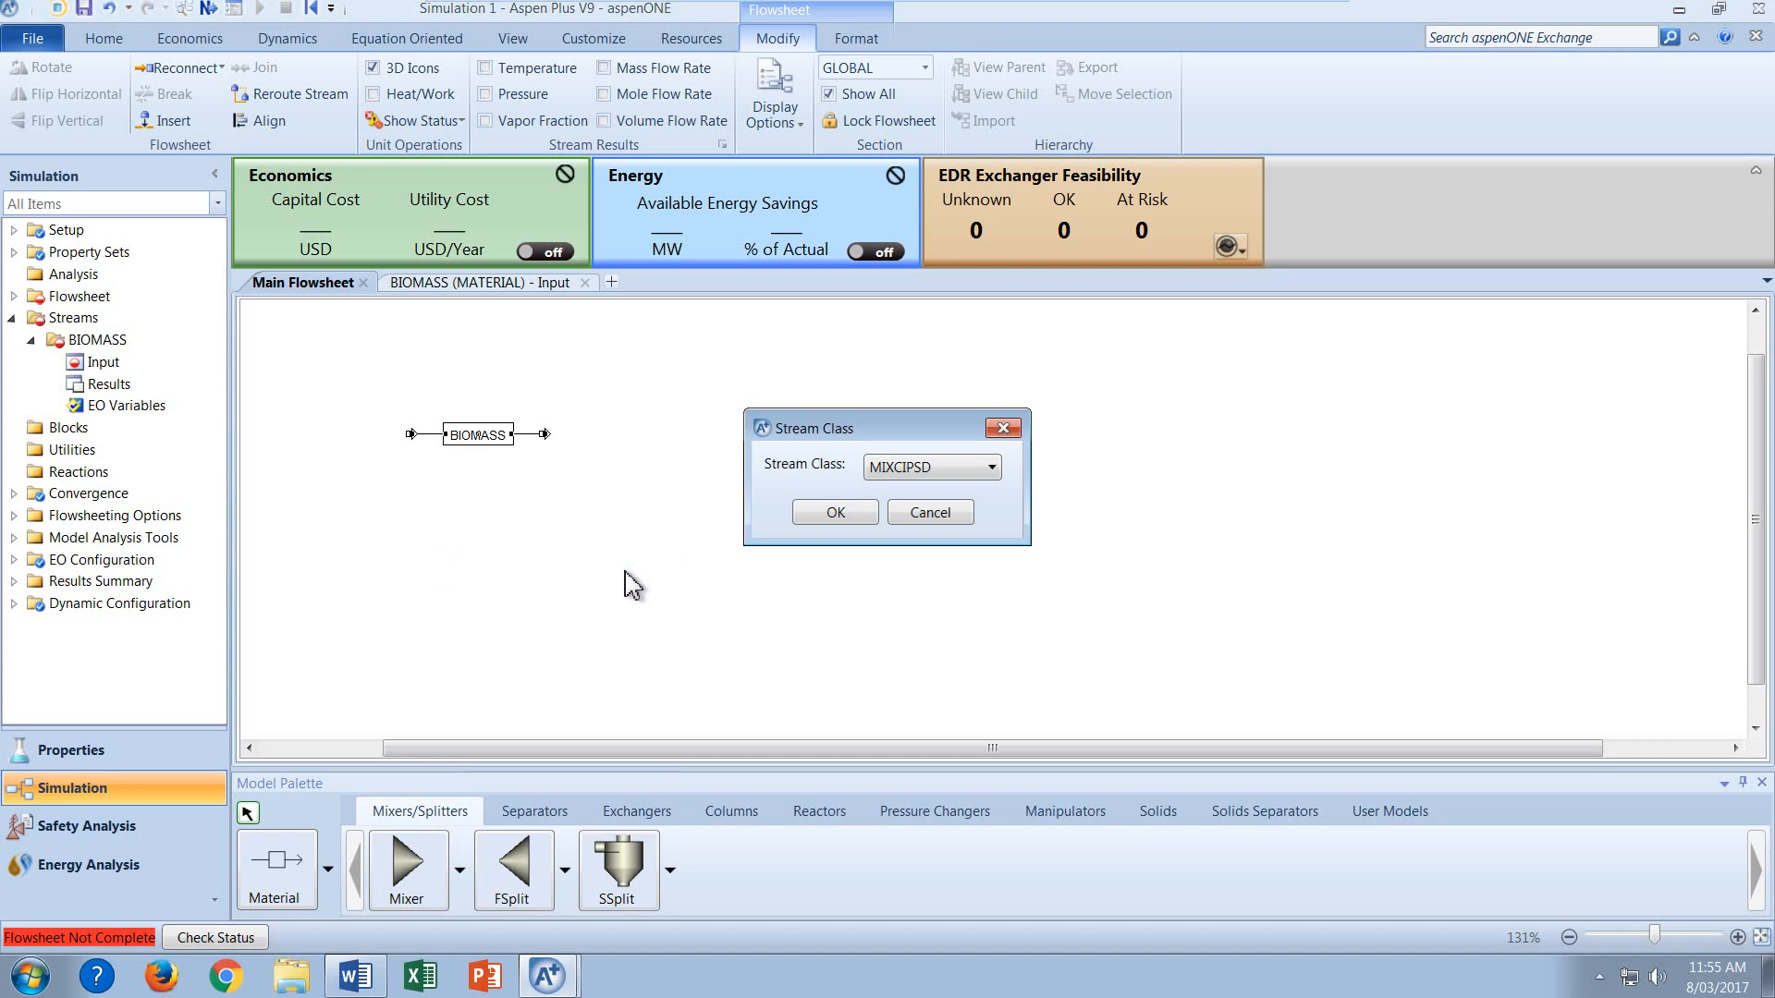
left_click(943, 470)
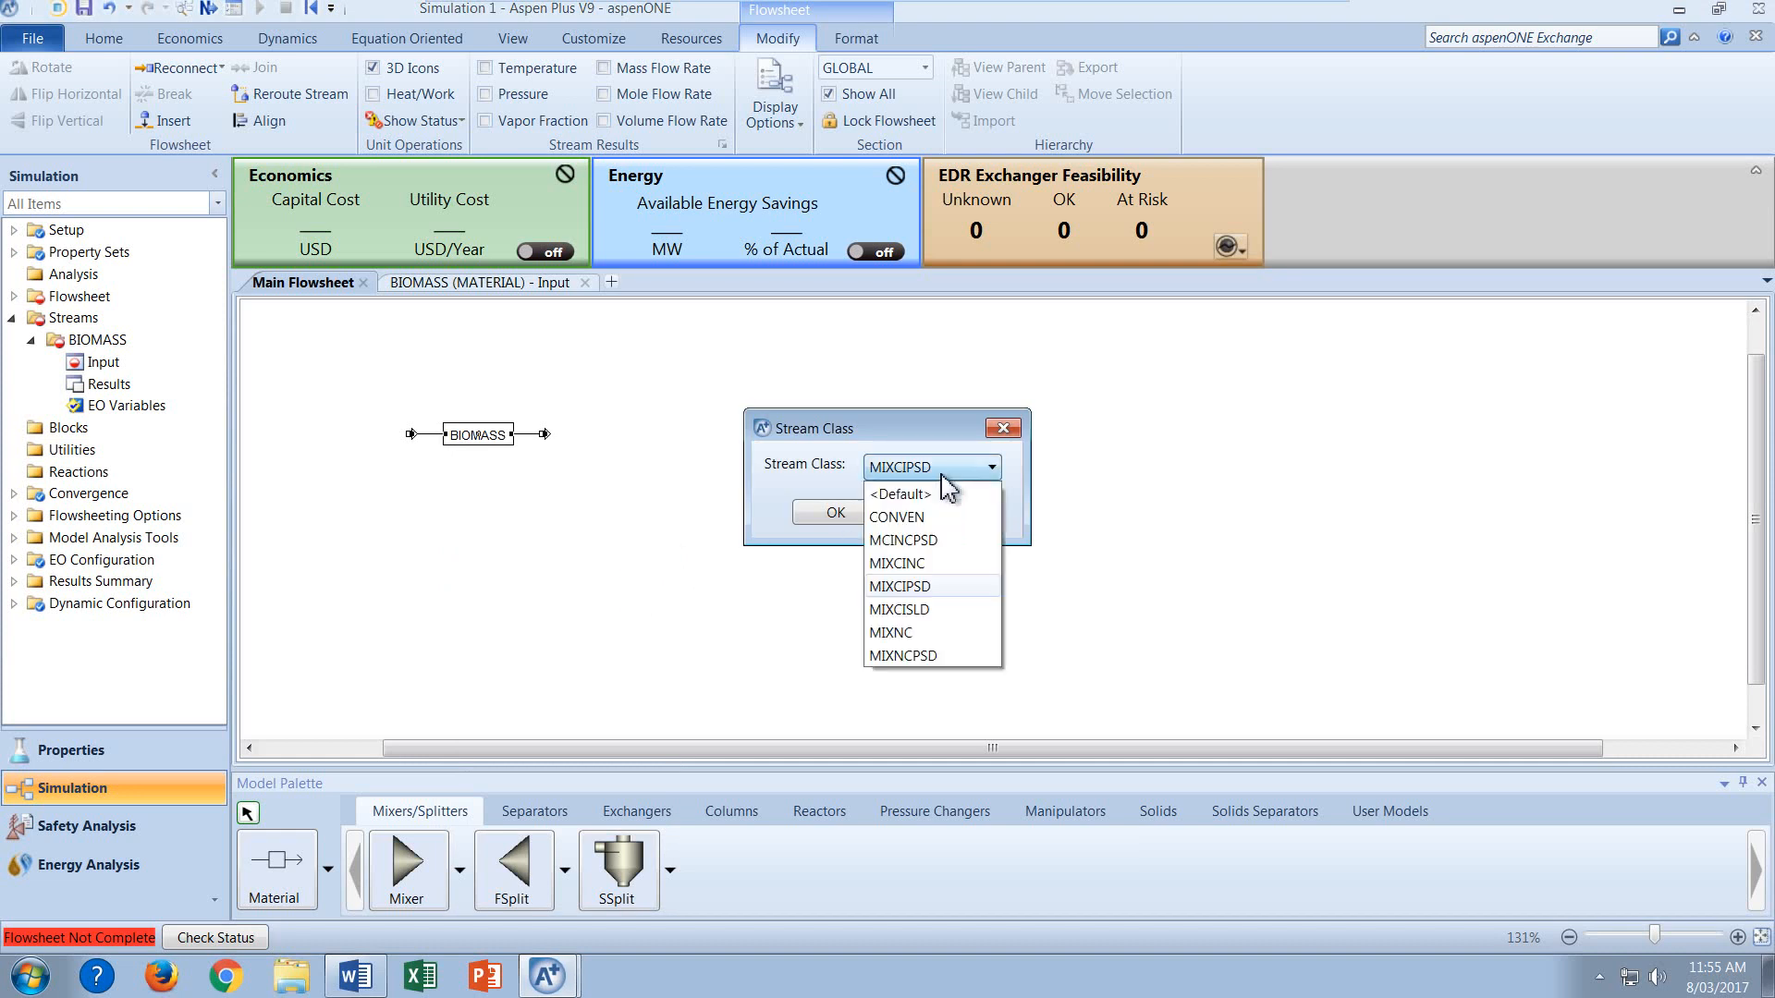
left_click(942, 656)
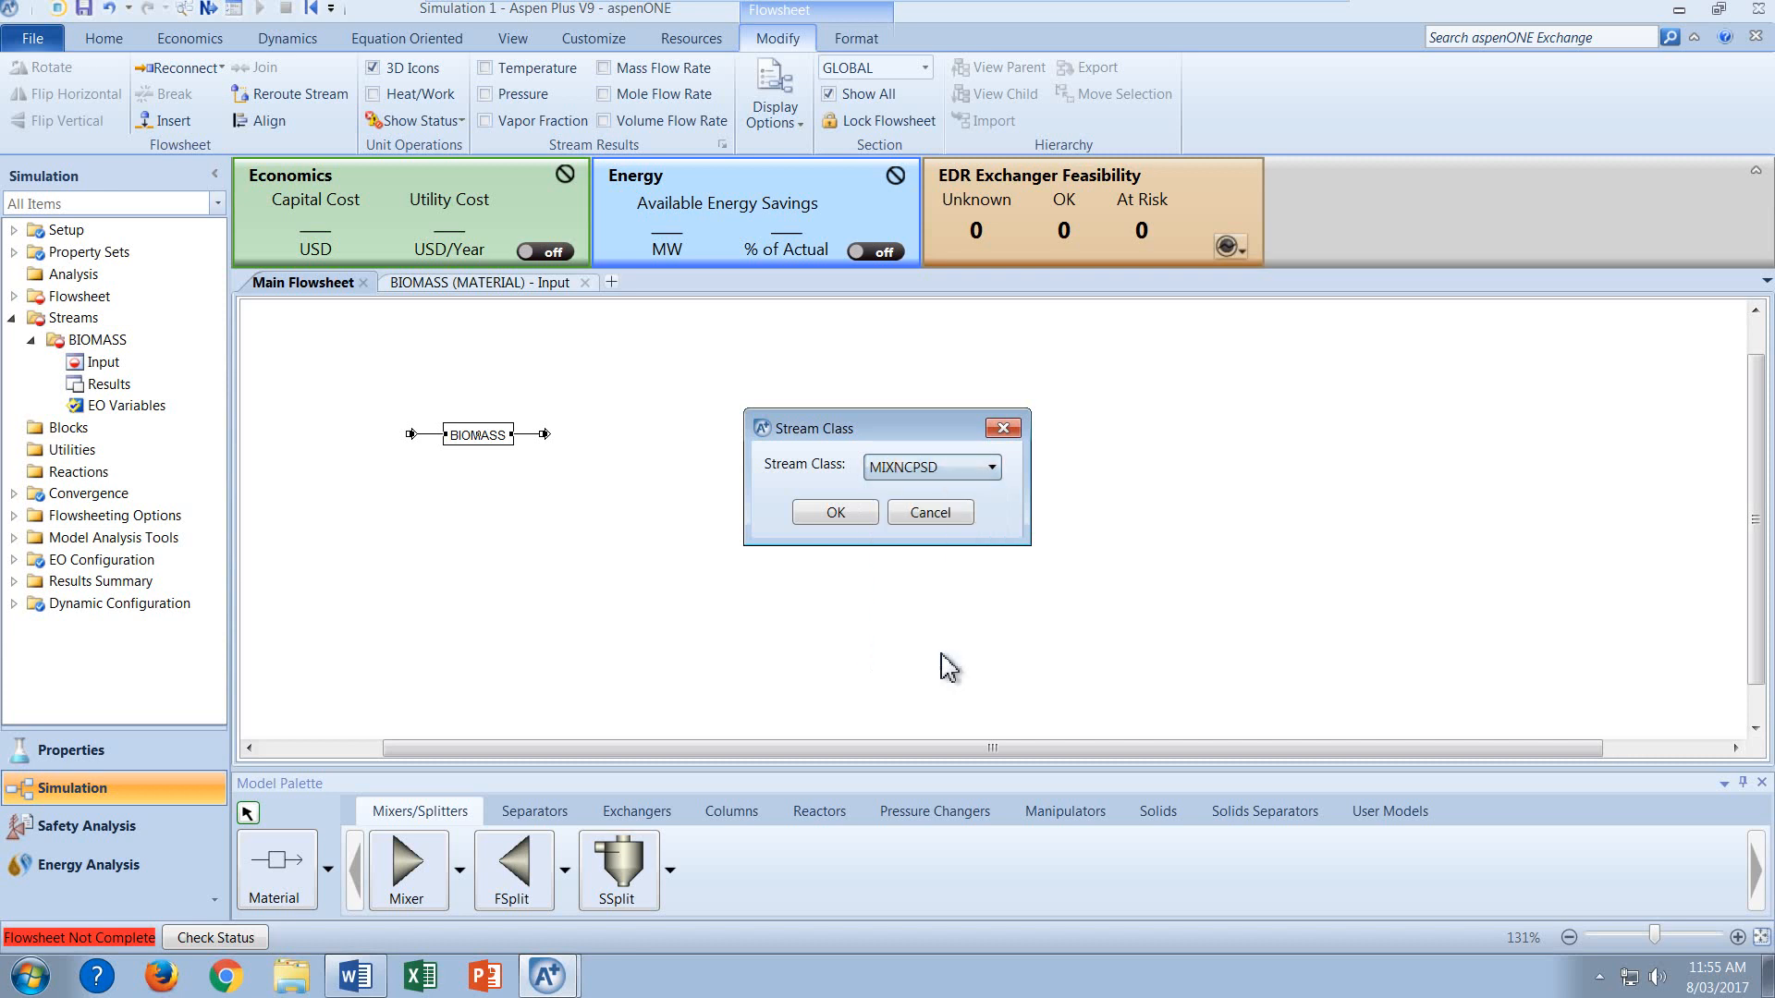
left_click(836, 514)
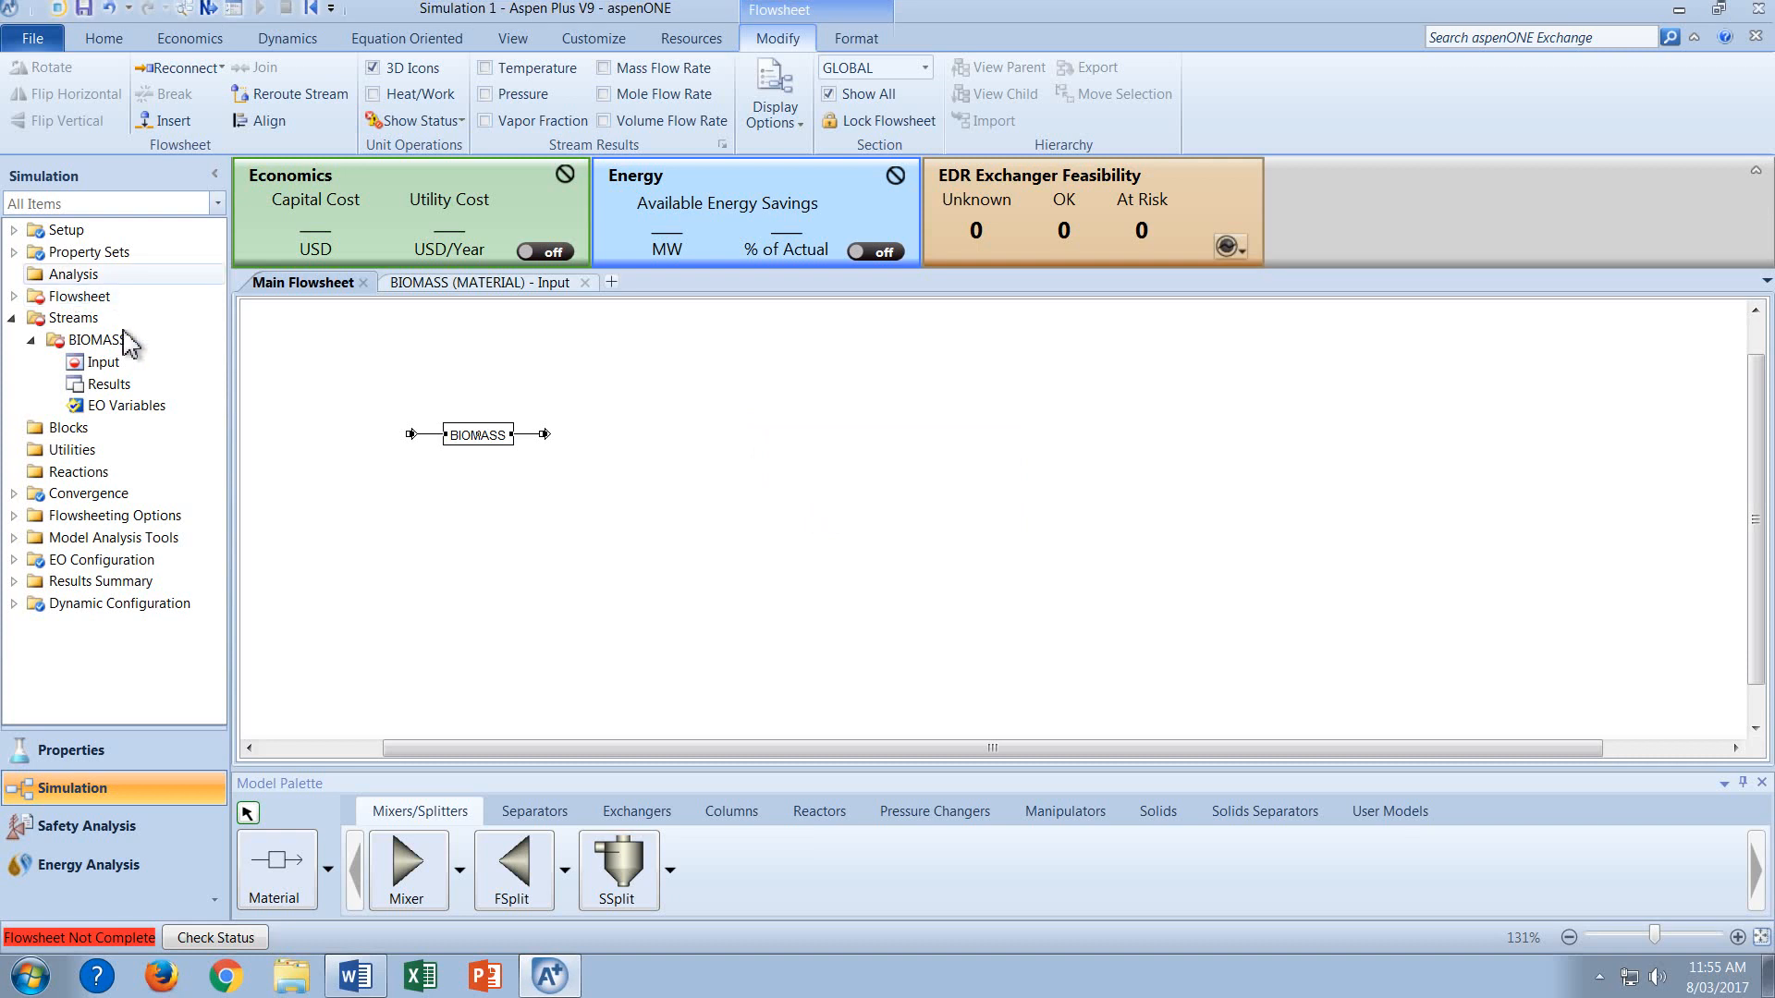
In the BIOMASS stream's NC Solid input, set the NCPSD substream's temperature to 21 C and pressure to 1 bar.
left_click(104, 363)
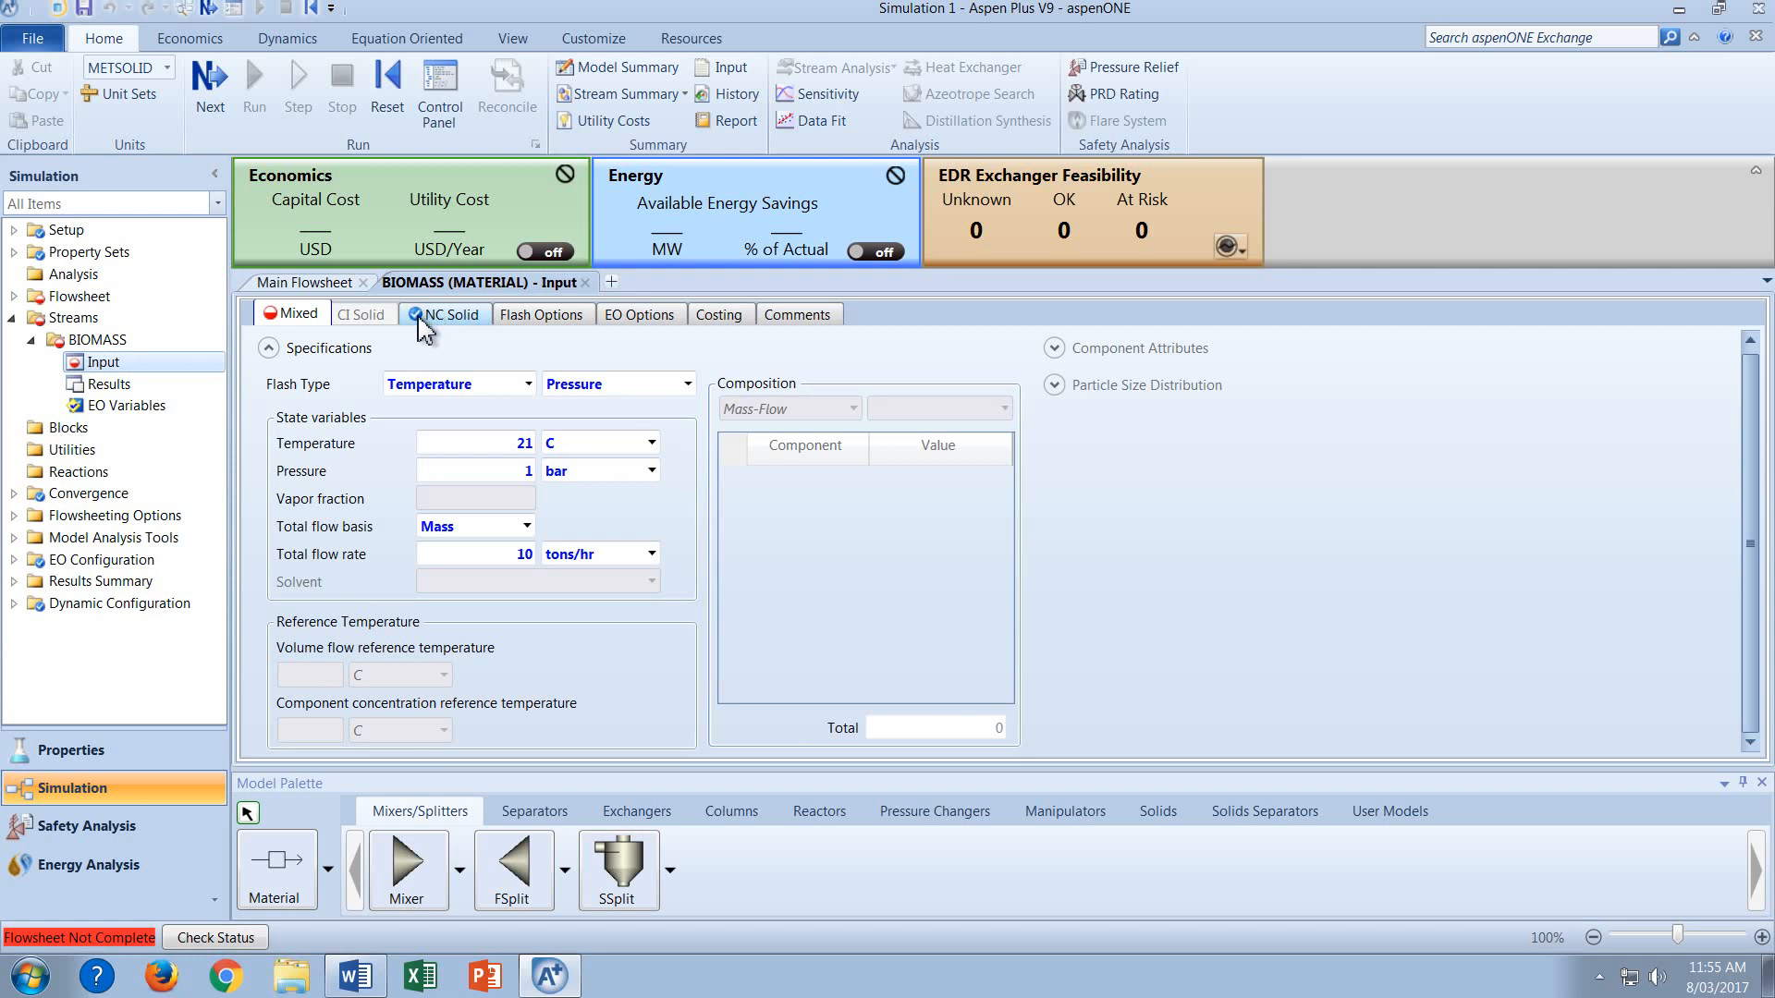
left_click(455, 319)
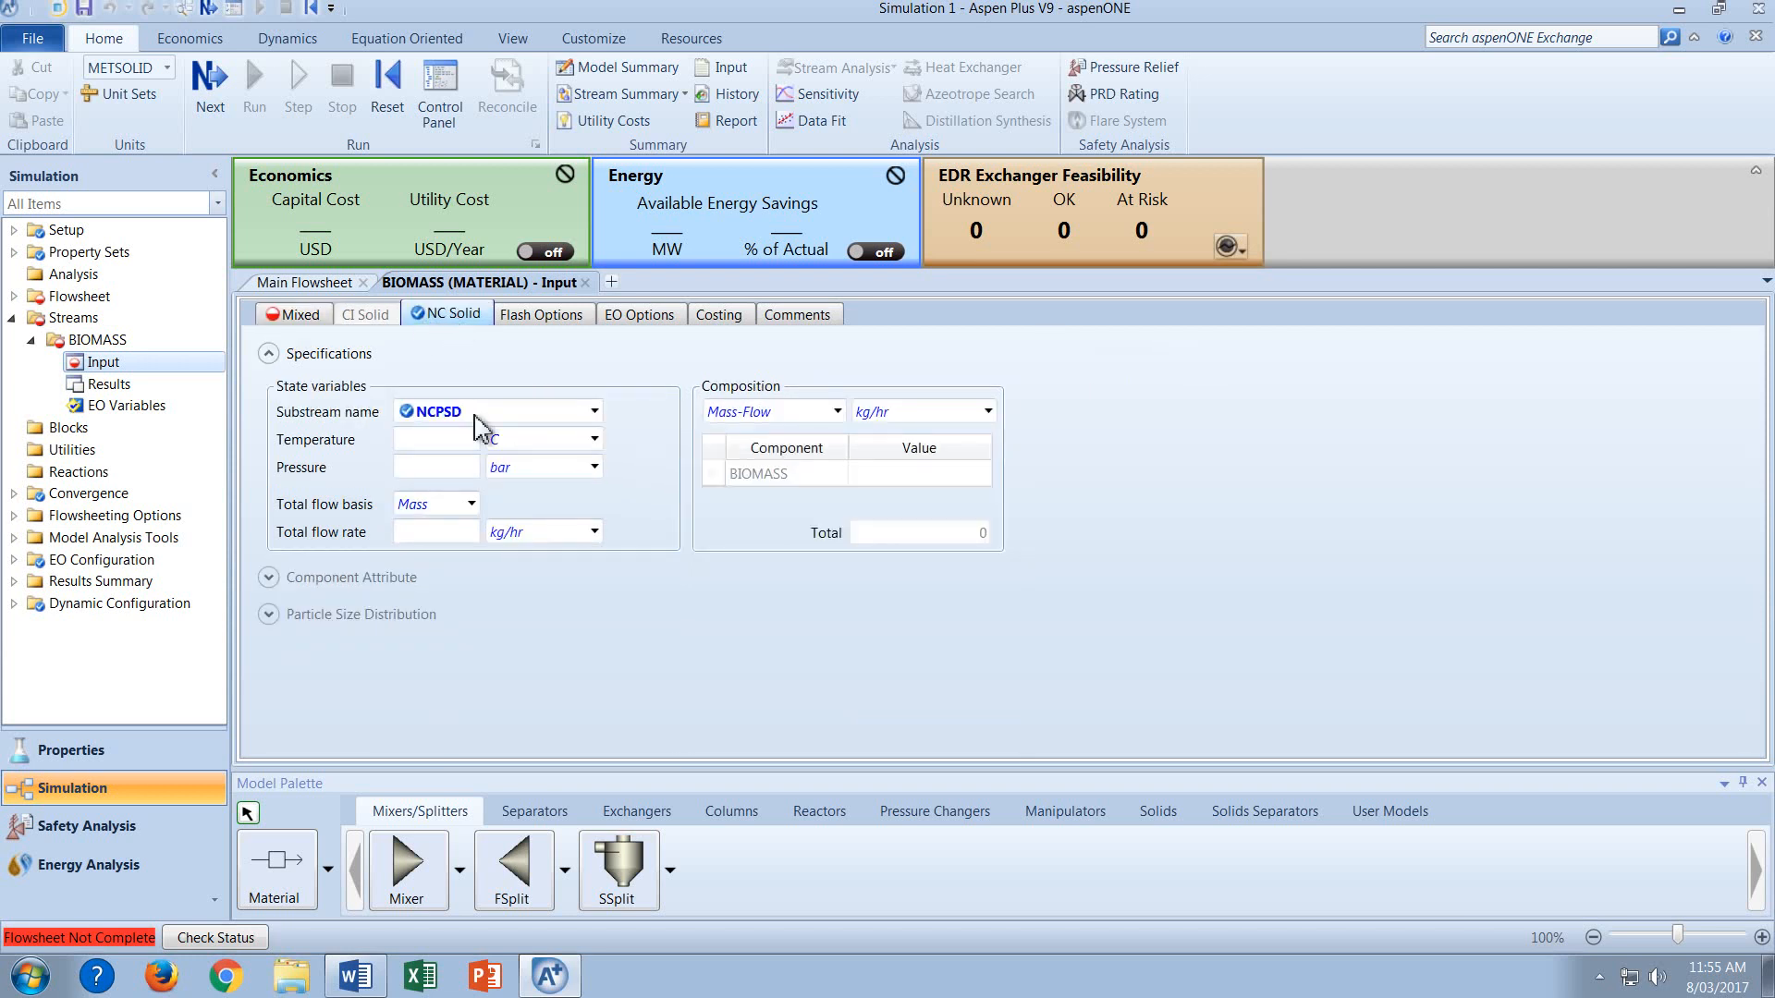
left_click(454, 441)
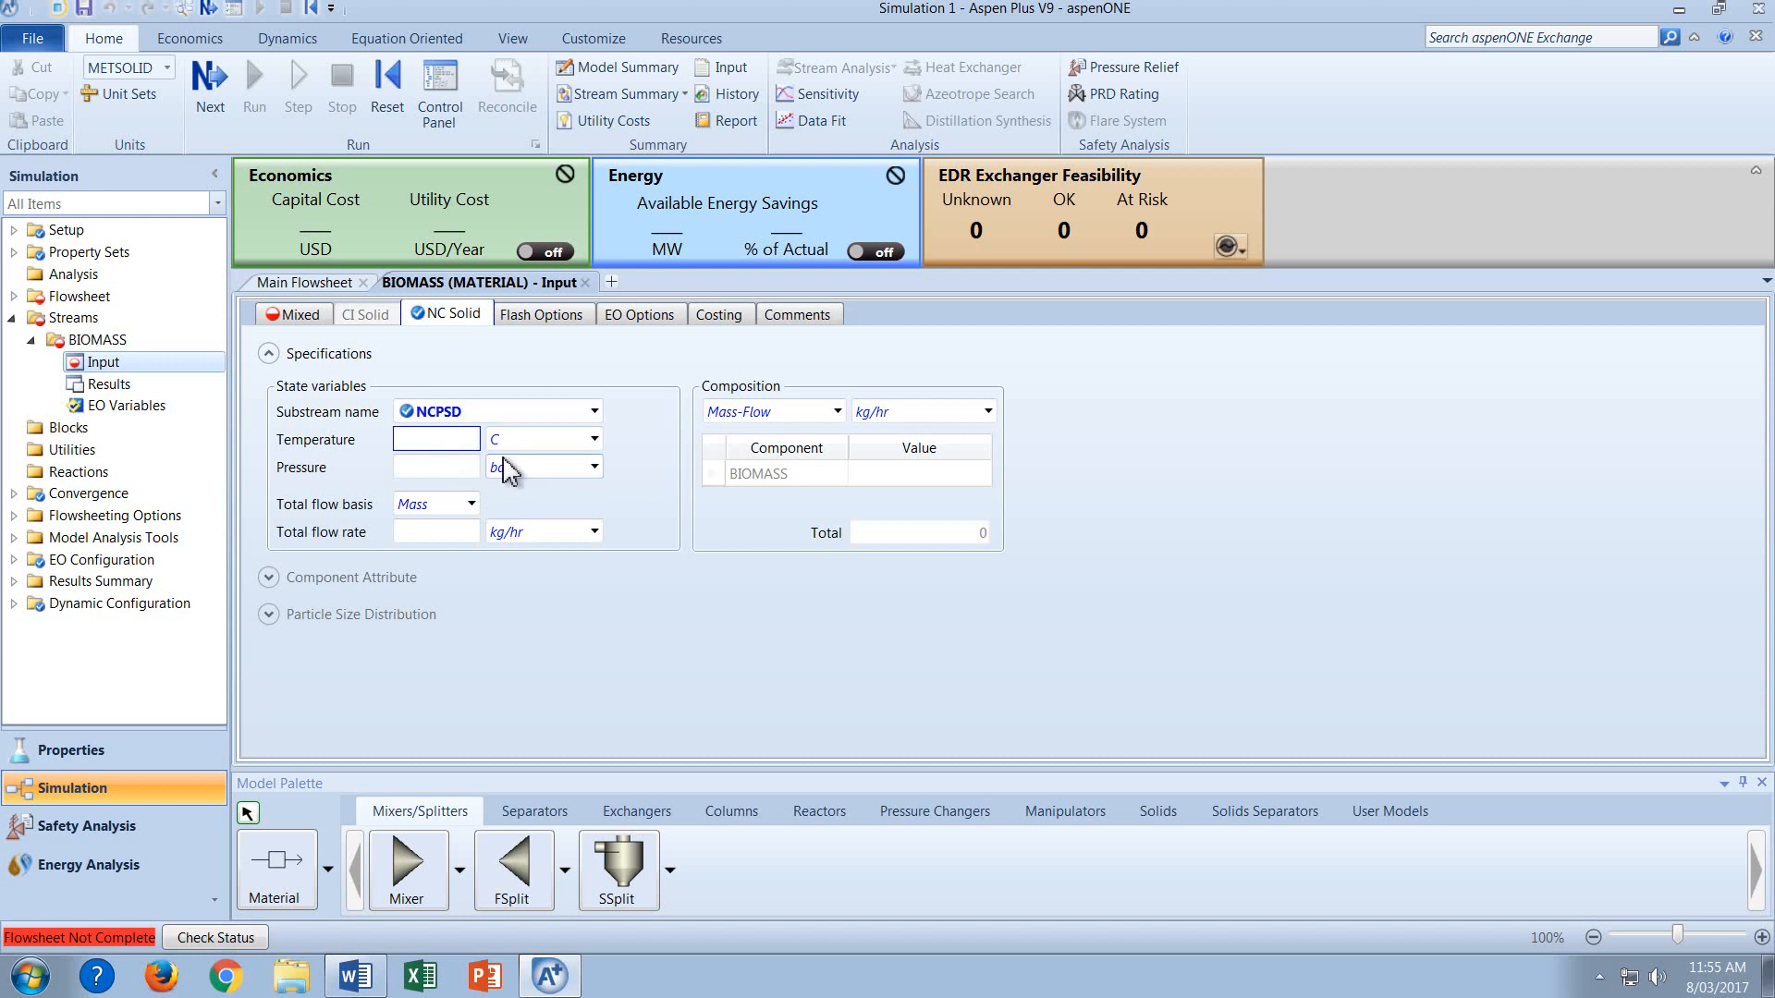
type("21")
left_click(469, 470)
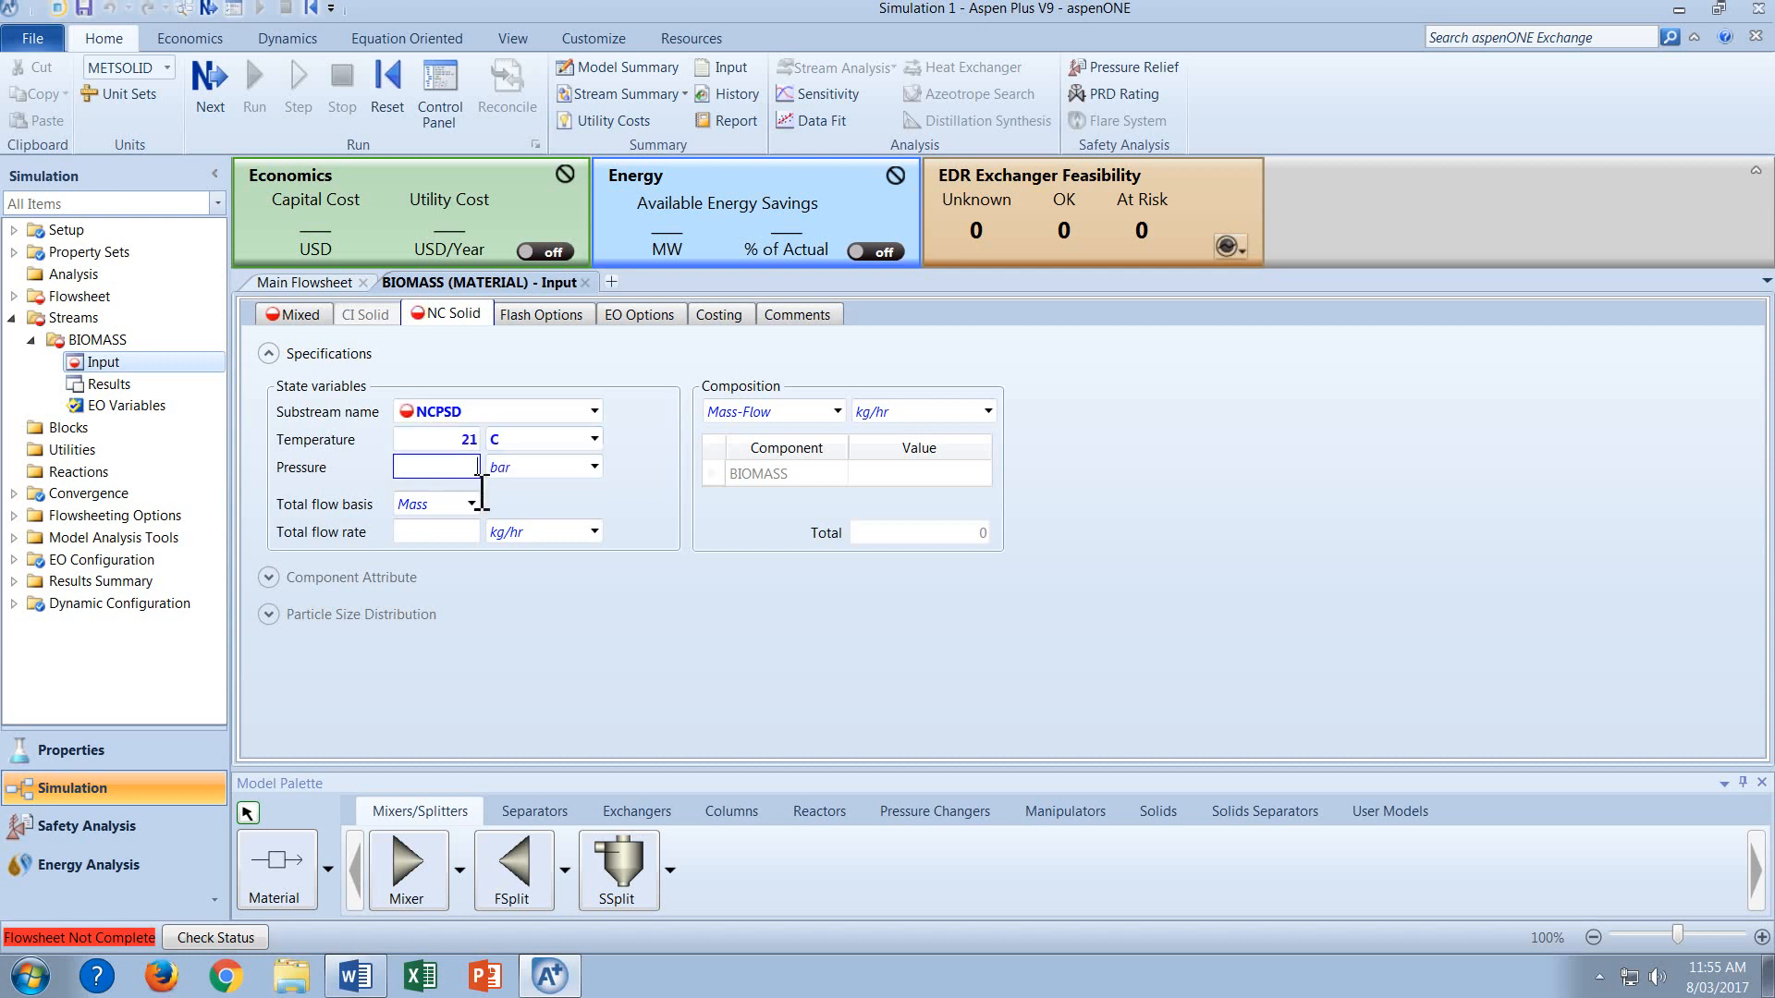
type("1")
left_click(622, 586)
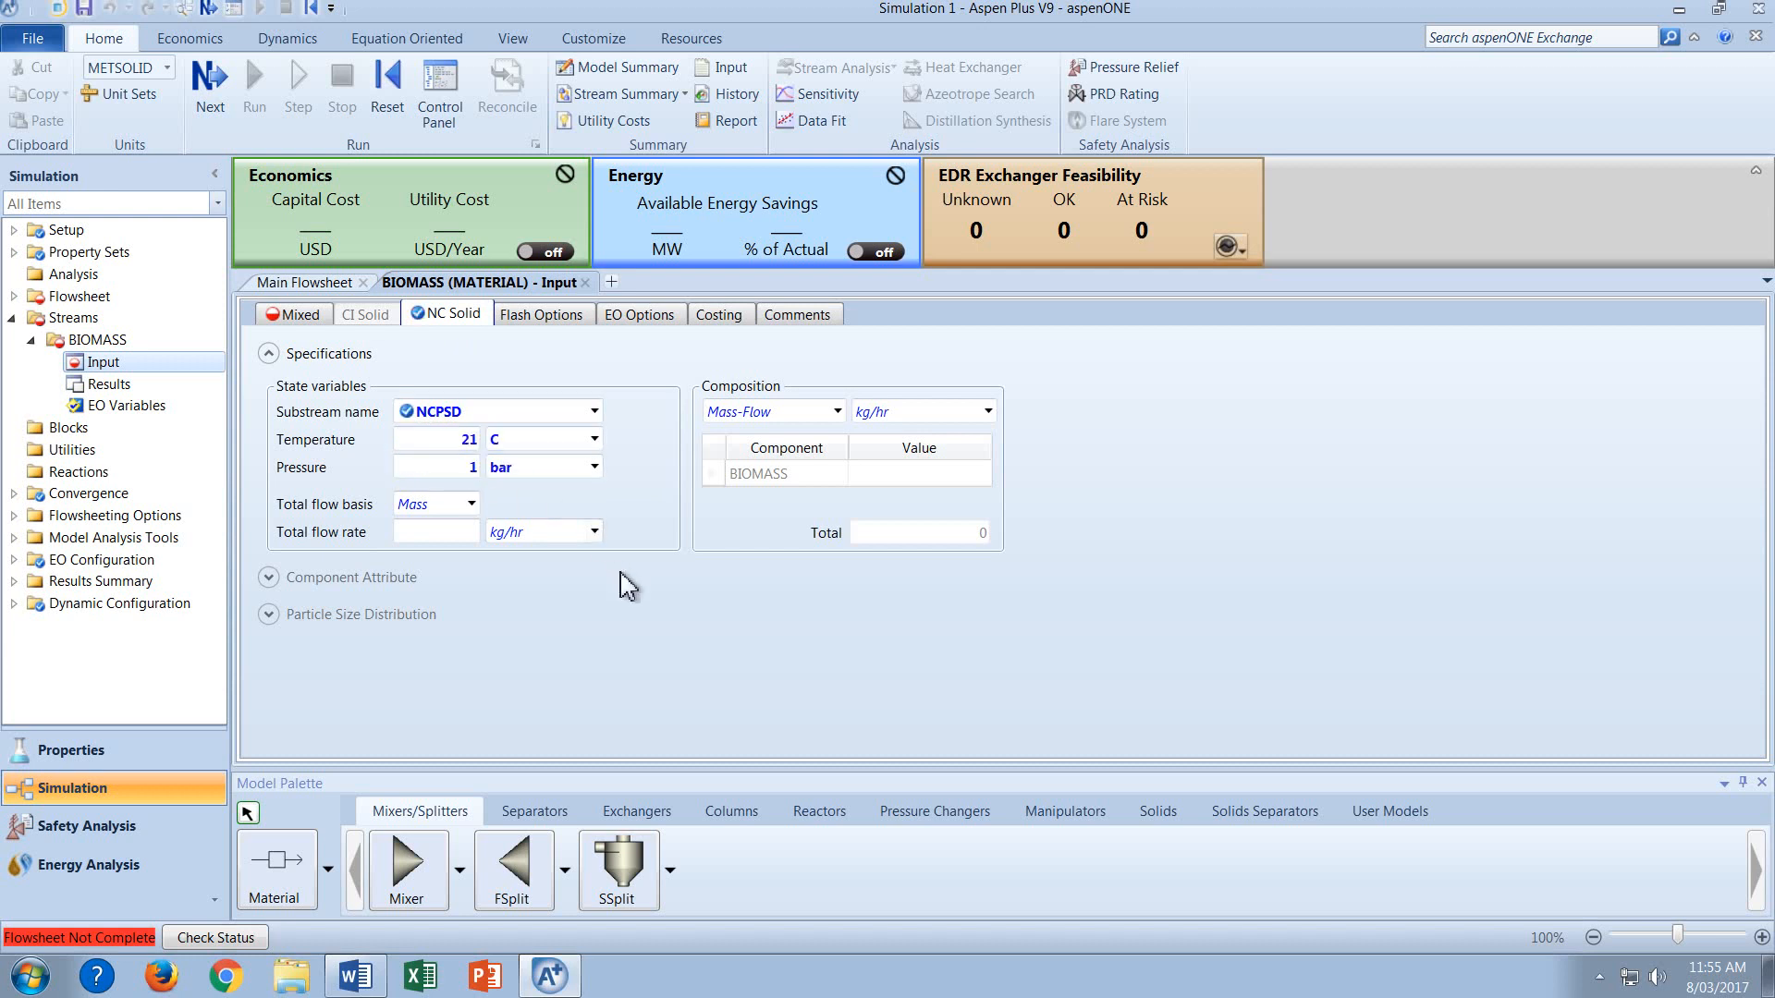
Clear the temperature, pressure and total flow rate values from the BIOMASS stream's Mixed substream.
left_click(303, 316)
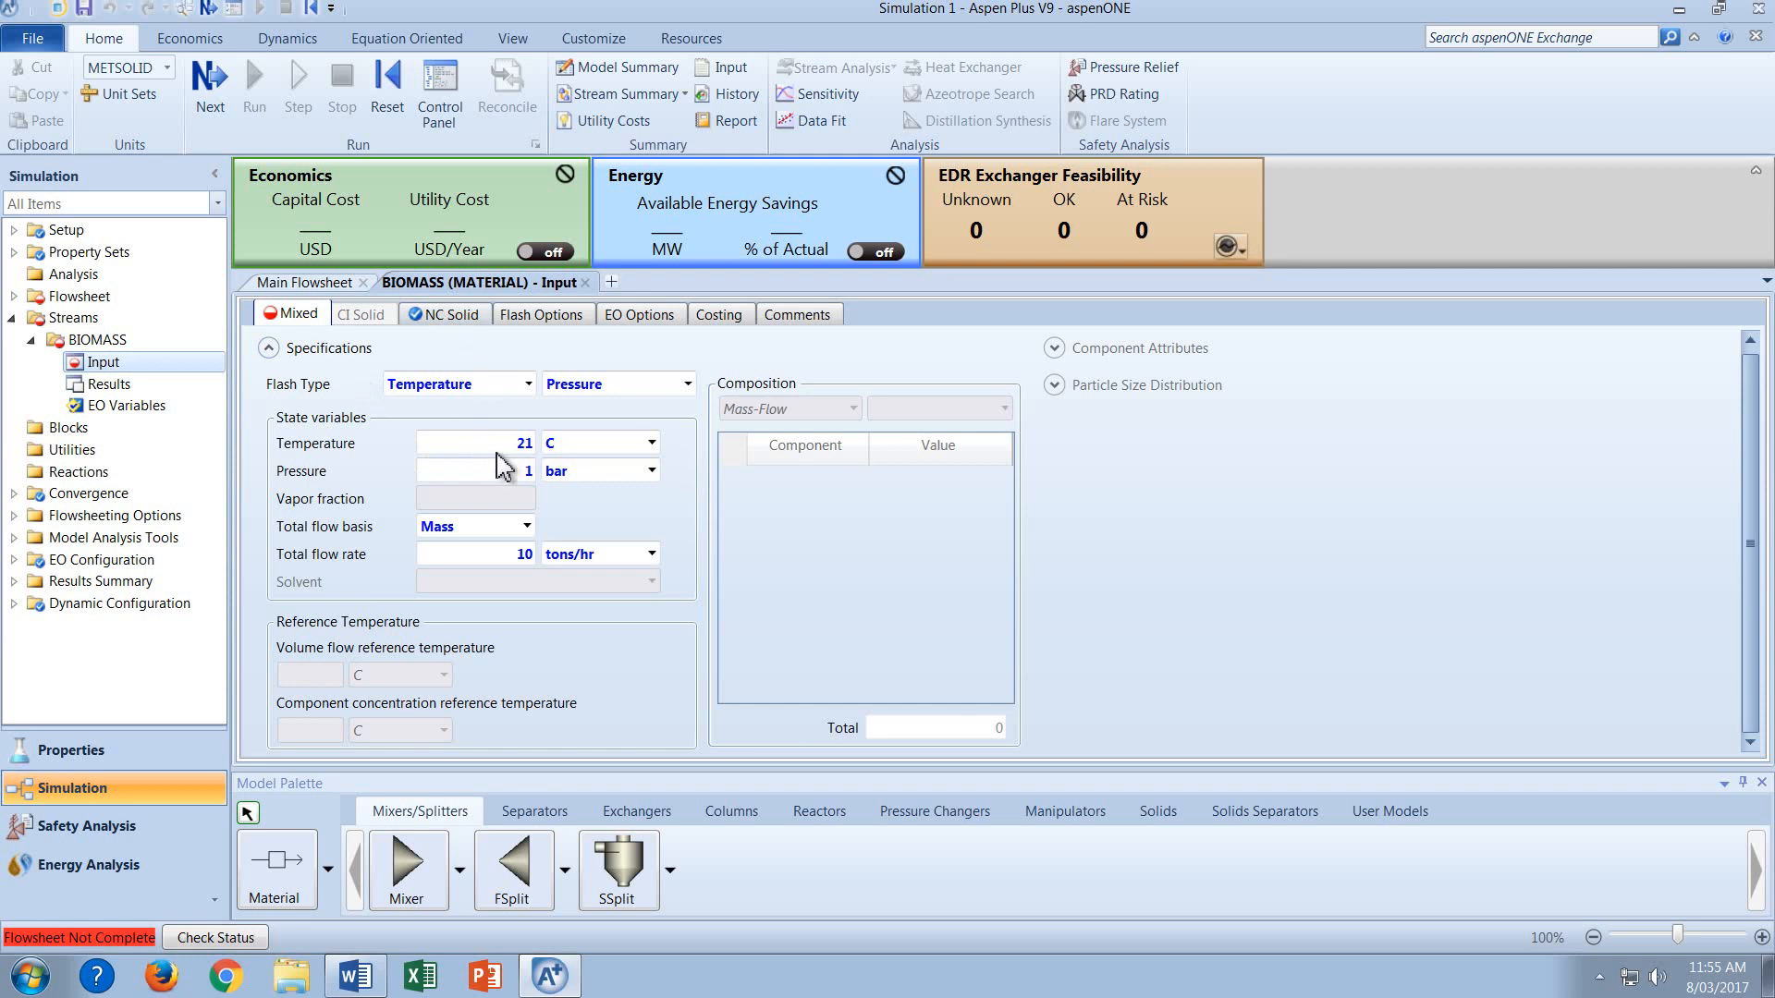
left_click(523, 445)
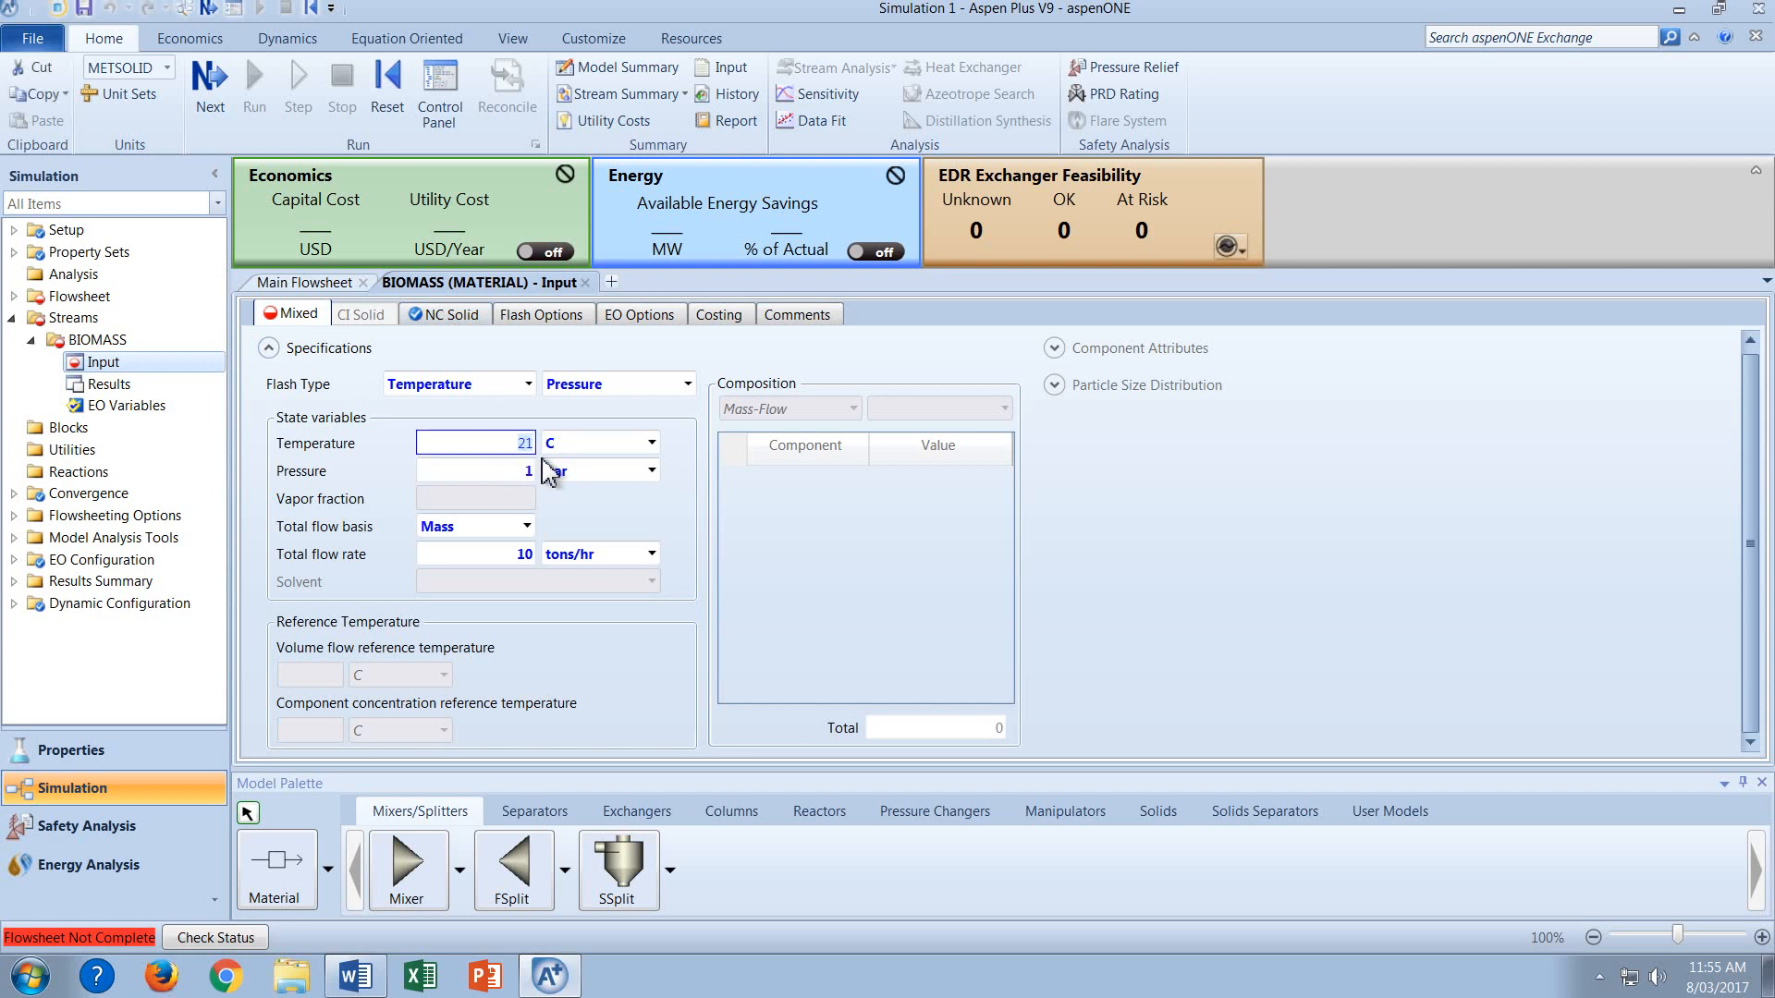
key("BackSpace")
left_click(525, 471)
key("BackSpace")
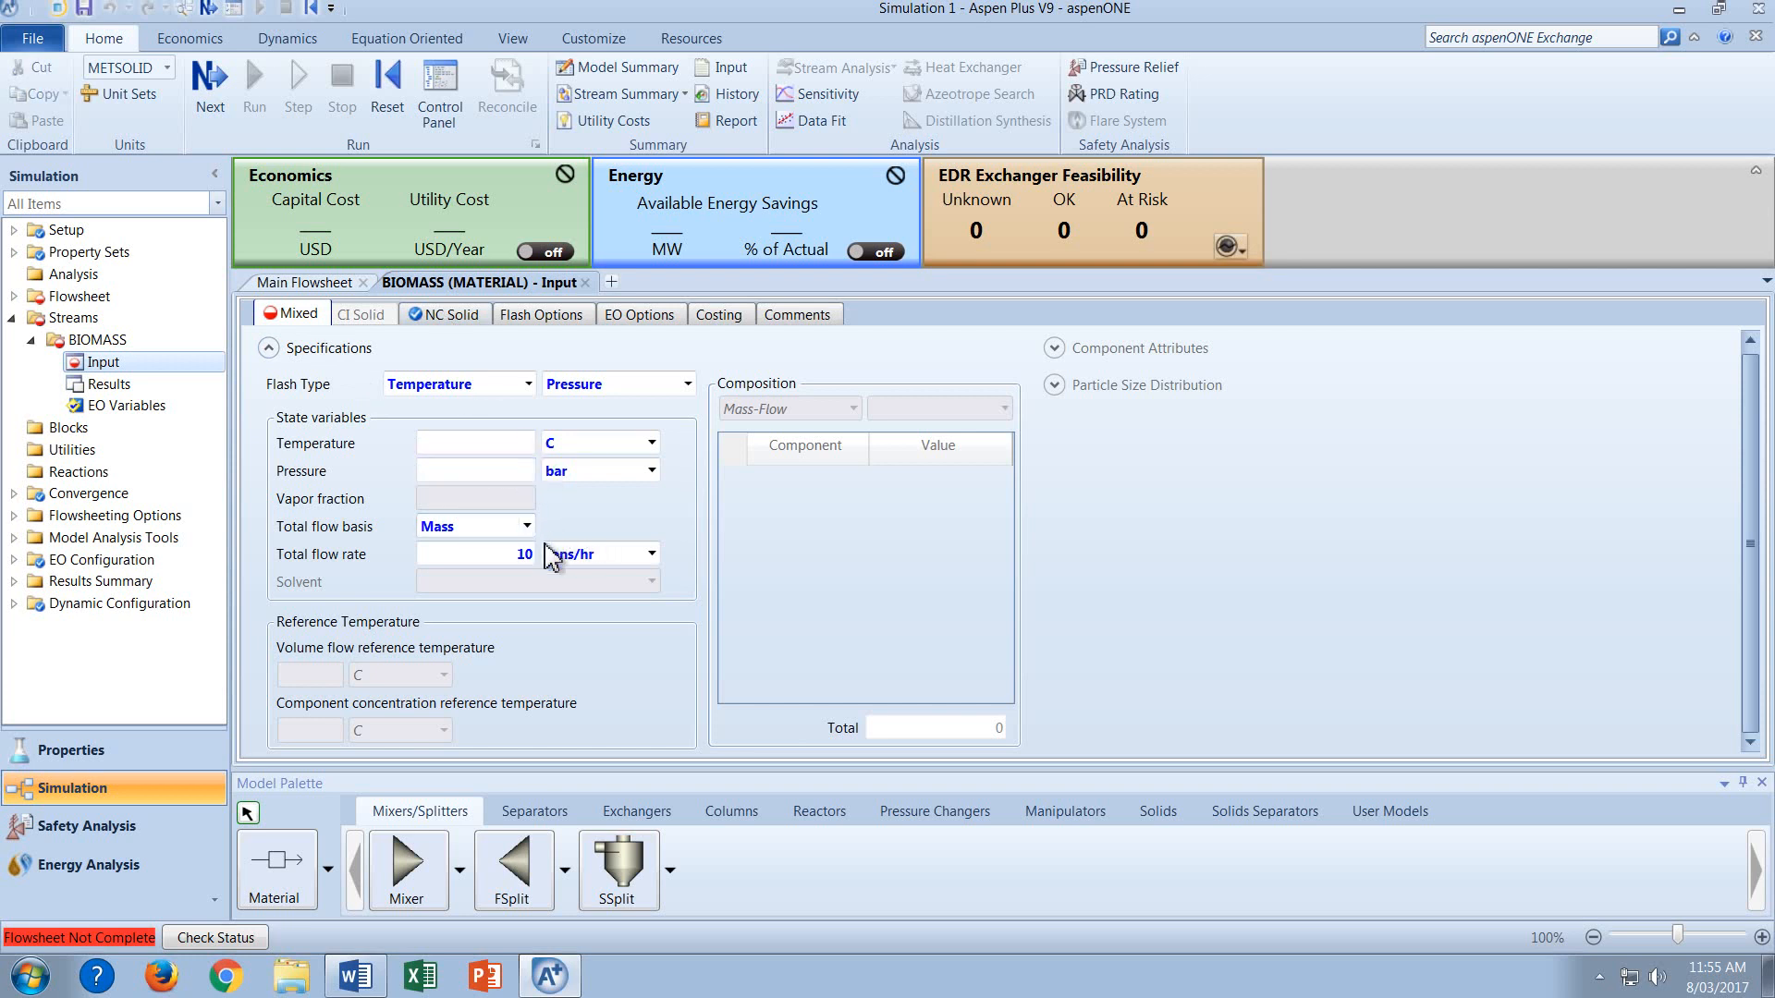
left_click(525, 555)
key("BackSpace")
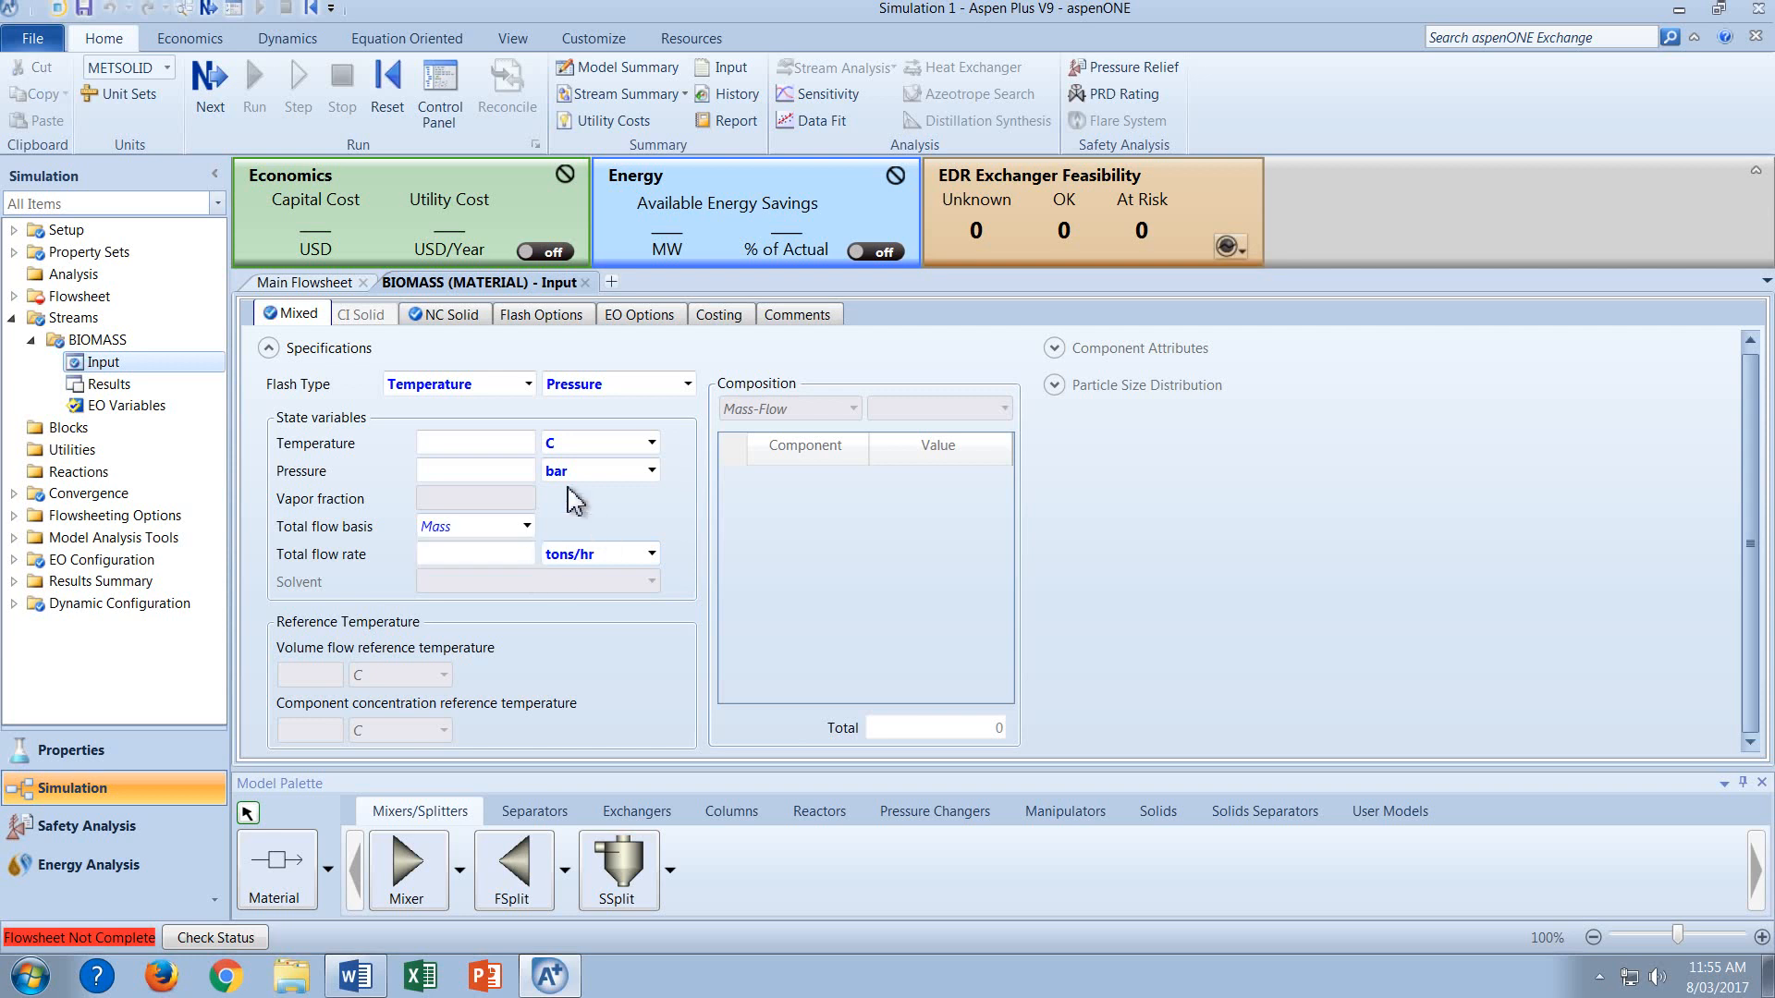
In the BIOMASS stream's NC Solid input, set the NCPSD total mass flow rate to 10 tons/hr.
left_click(451, 314)
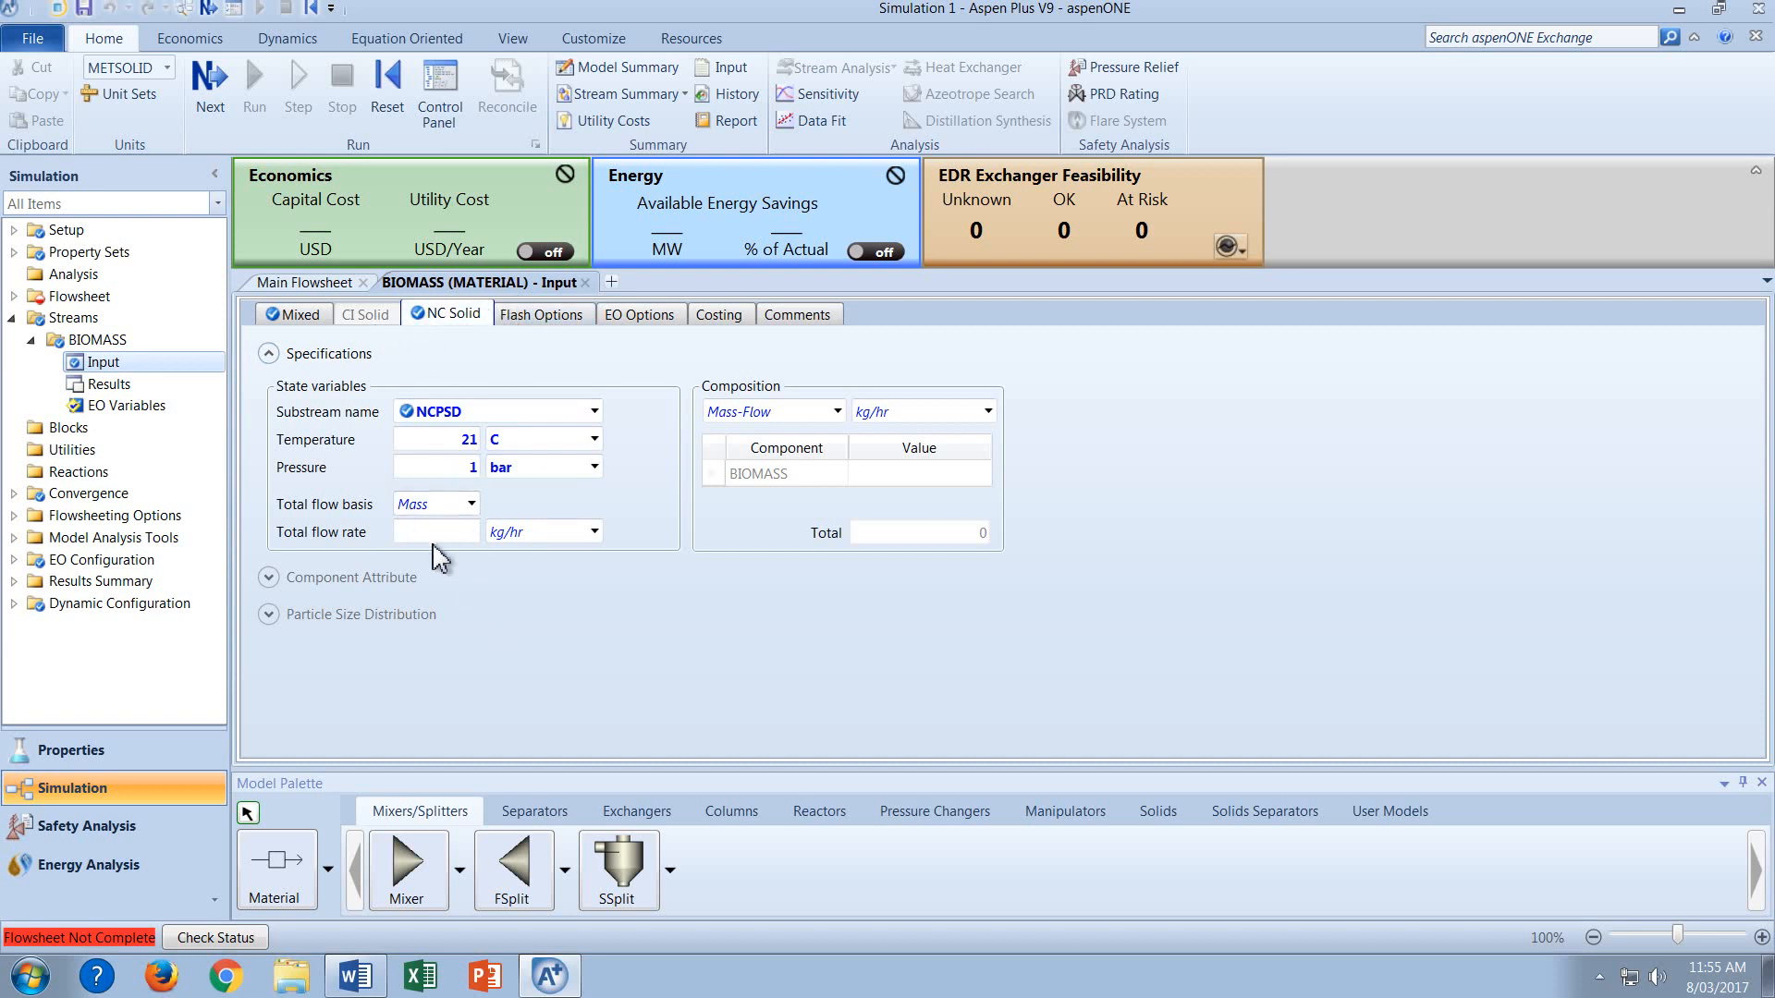
left_click(465, 536)
type("10")
left_click(595, 532)
left_click(596, 550)
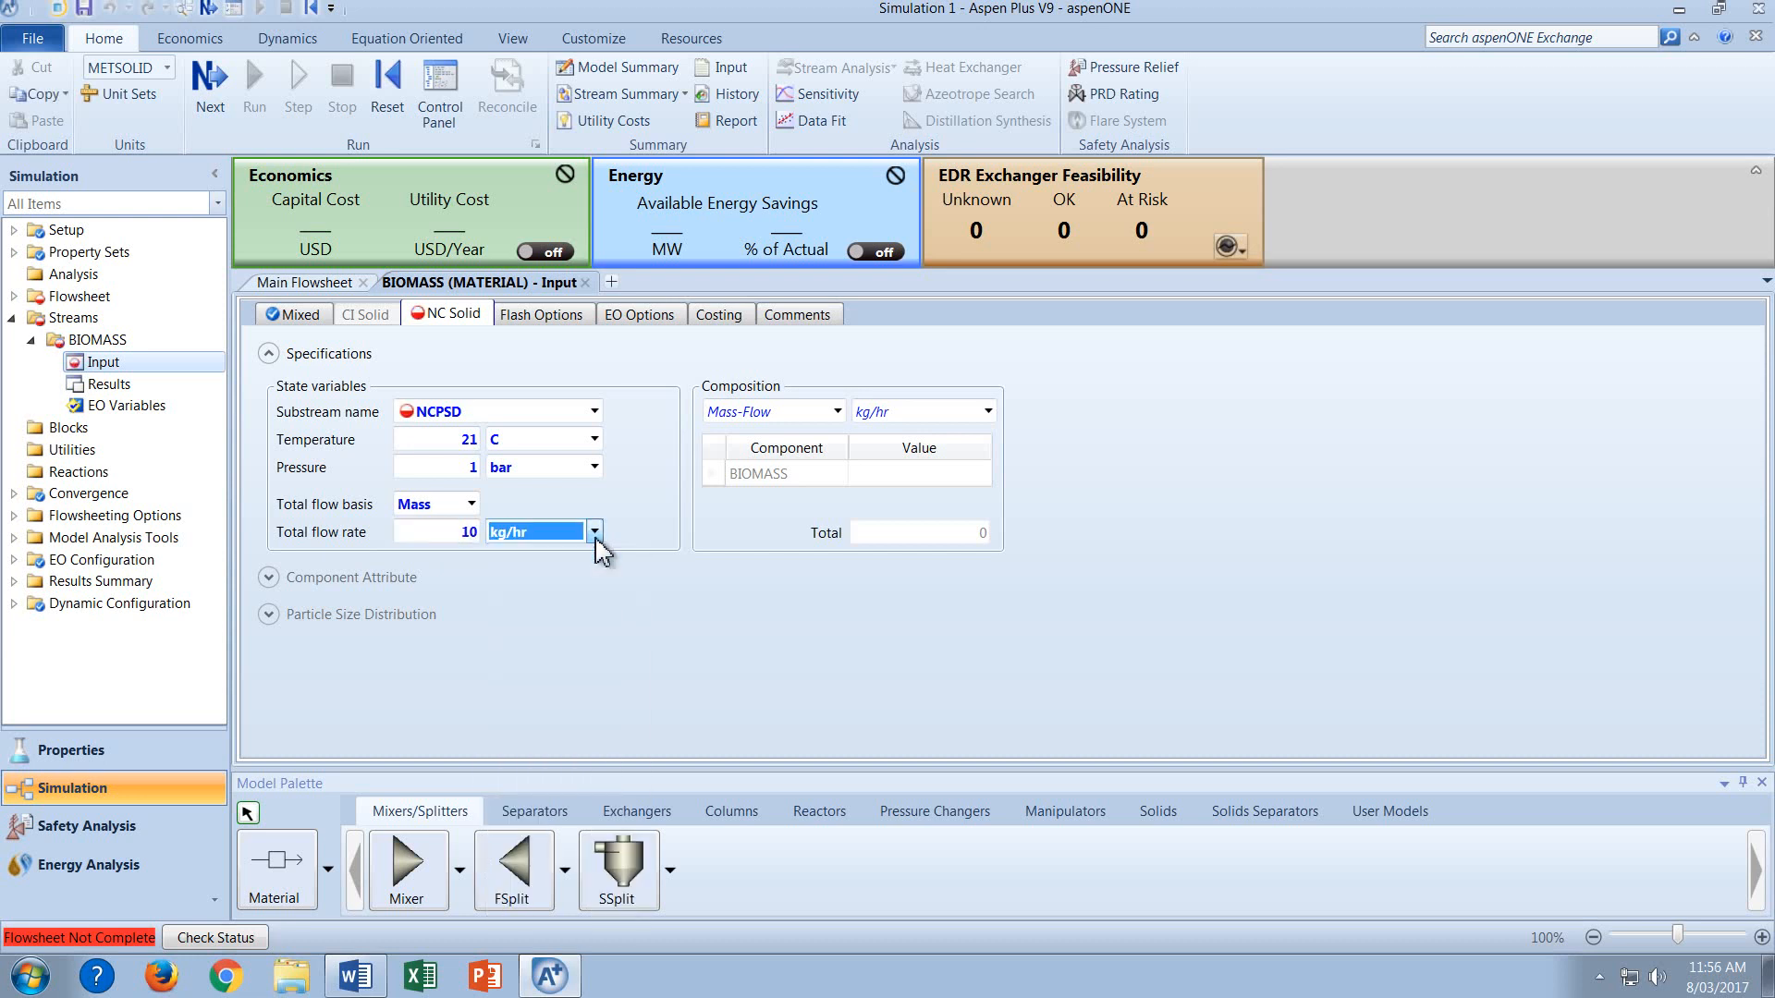
left_click(595, 531)
left_click_drag(640, 601, 630, 837)
left_click(531, 843)
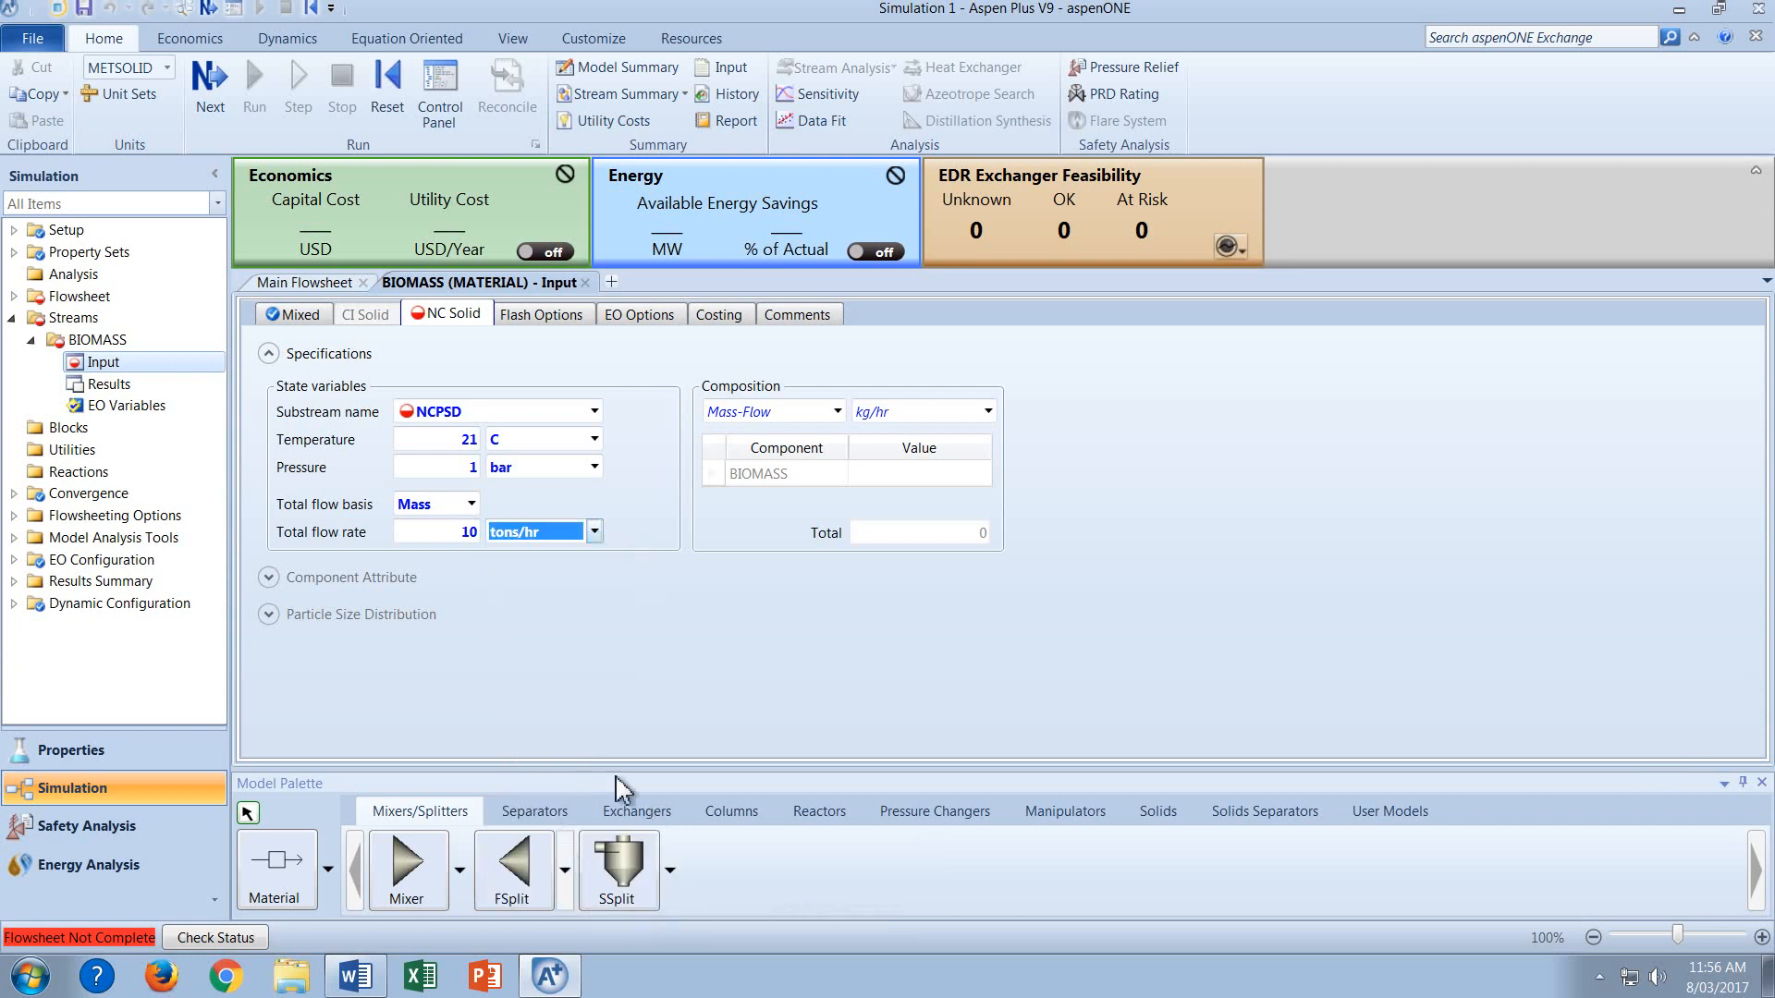
left_click(656, 680)
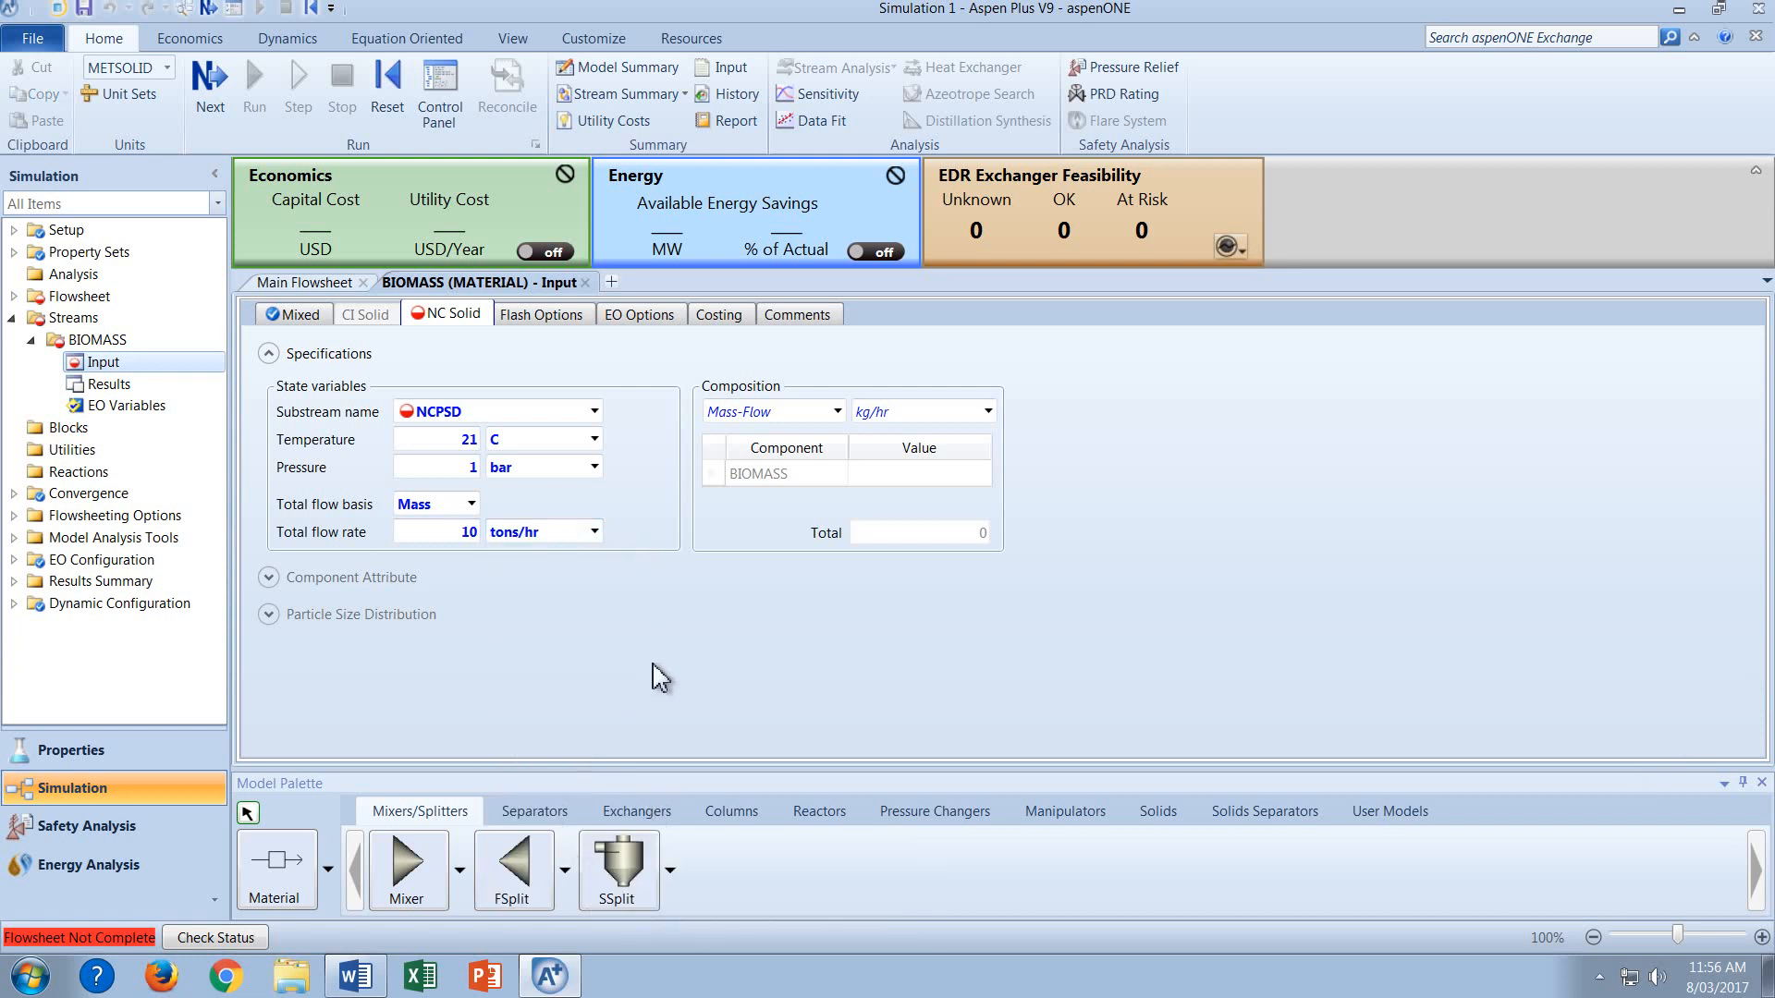
Set the NCPSD composition basis to Mass-Frac with a BIOMASS value of 1.
left_click(915, 477)
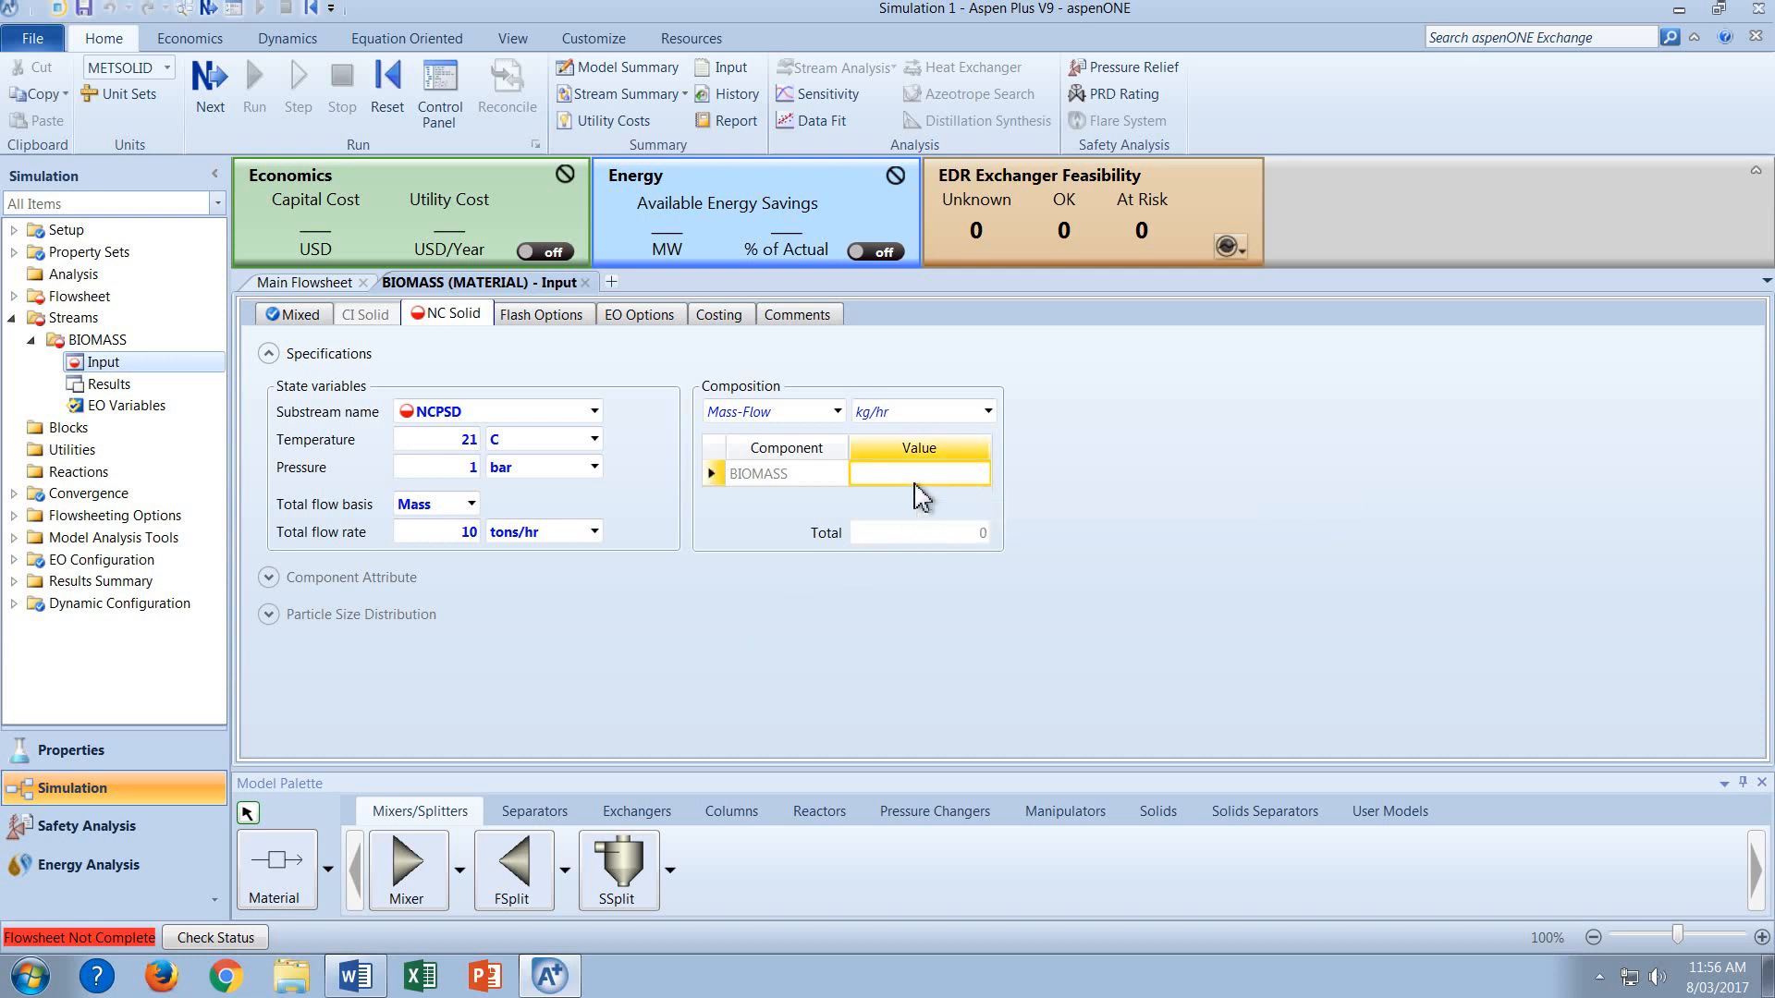
type("1")
left_click(1043, 515)
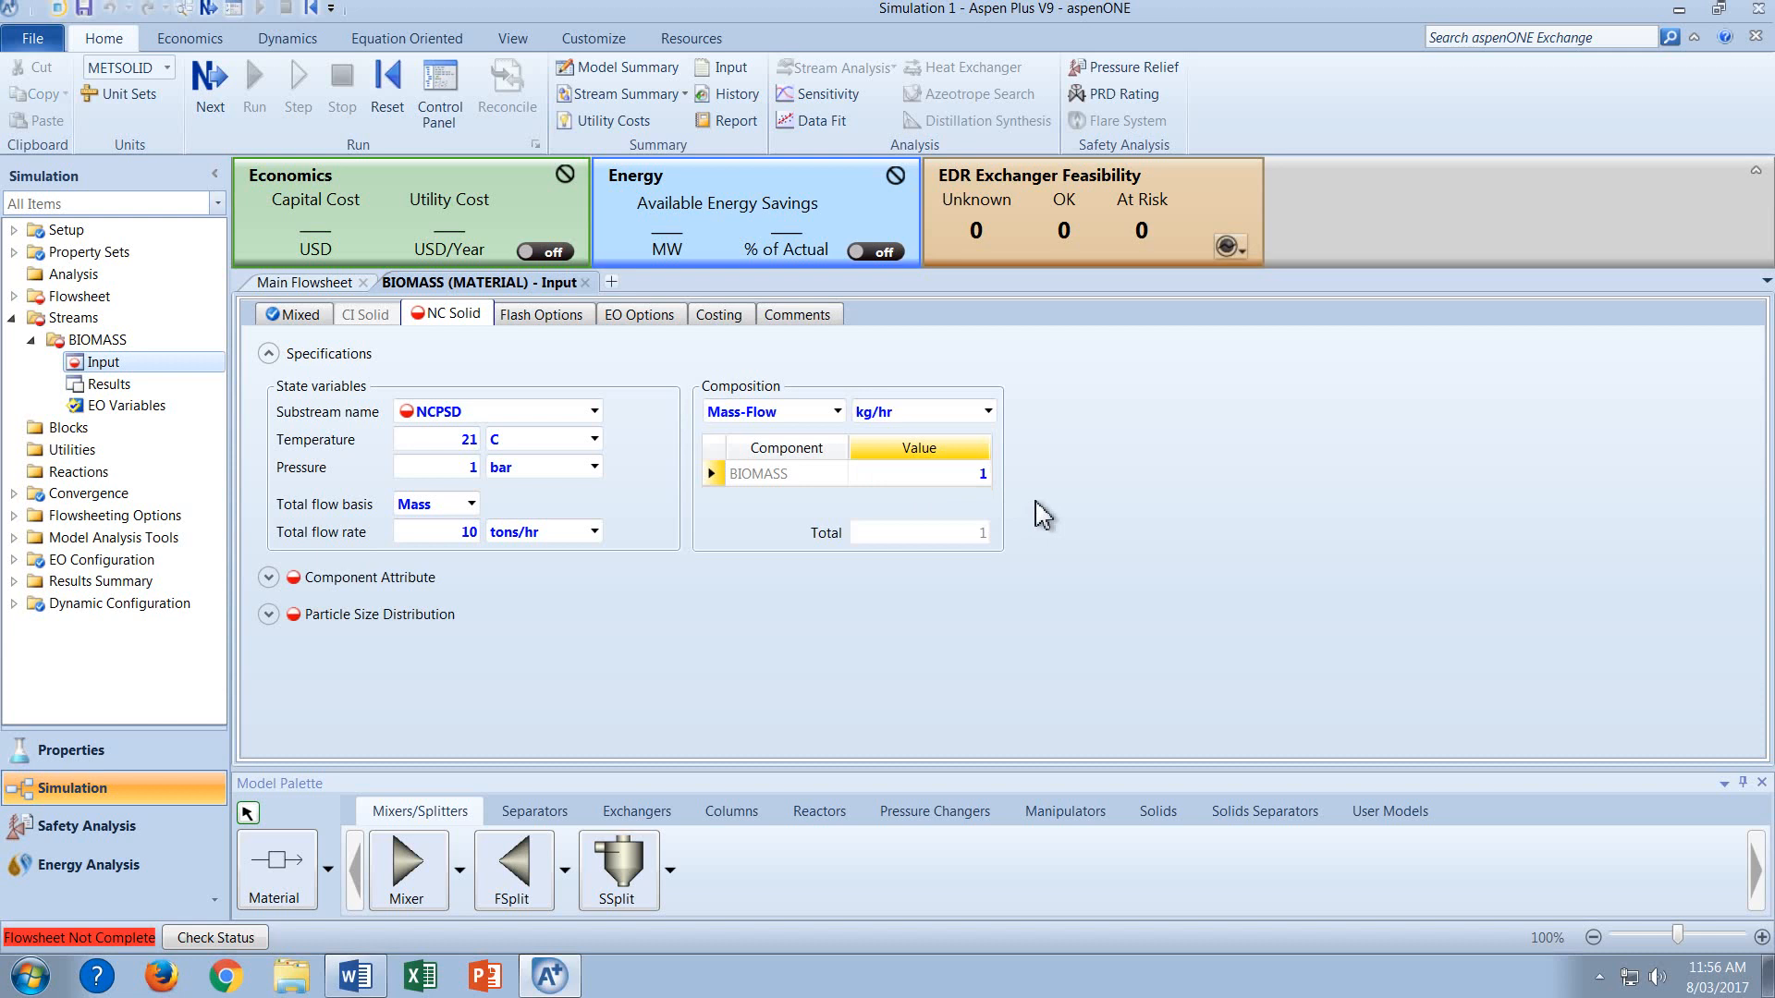
left_click(838, 412)
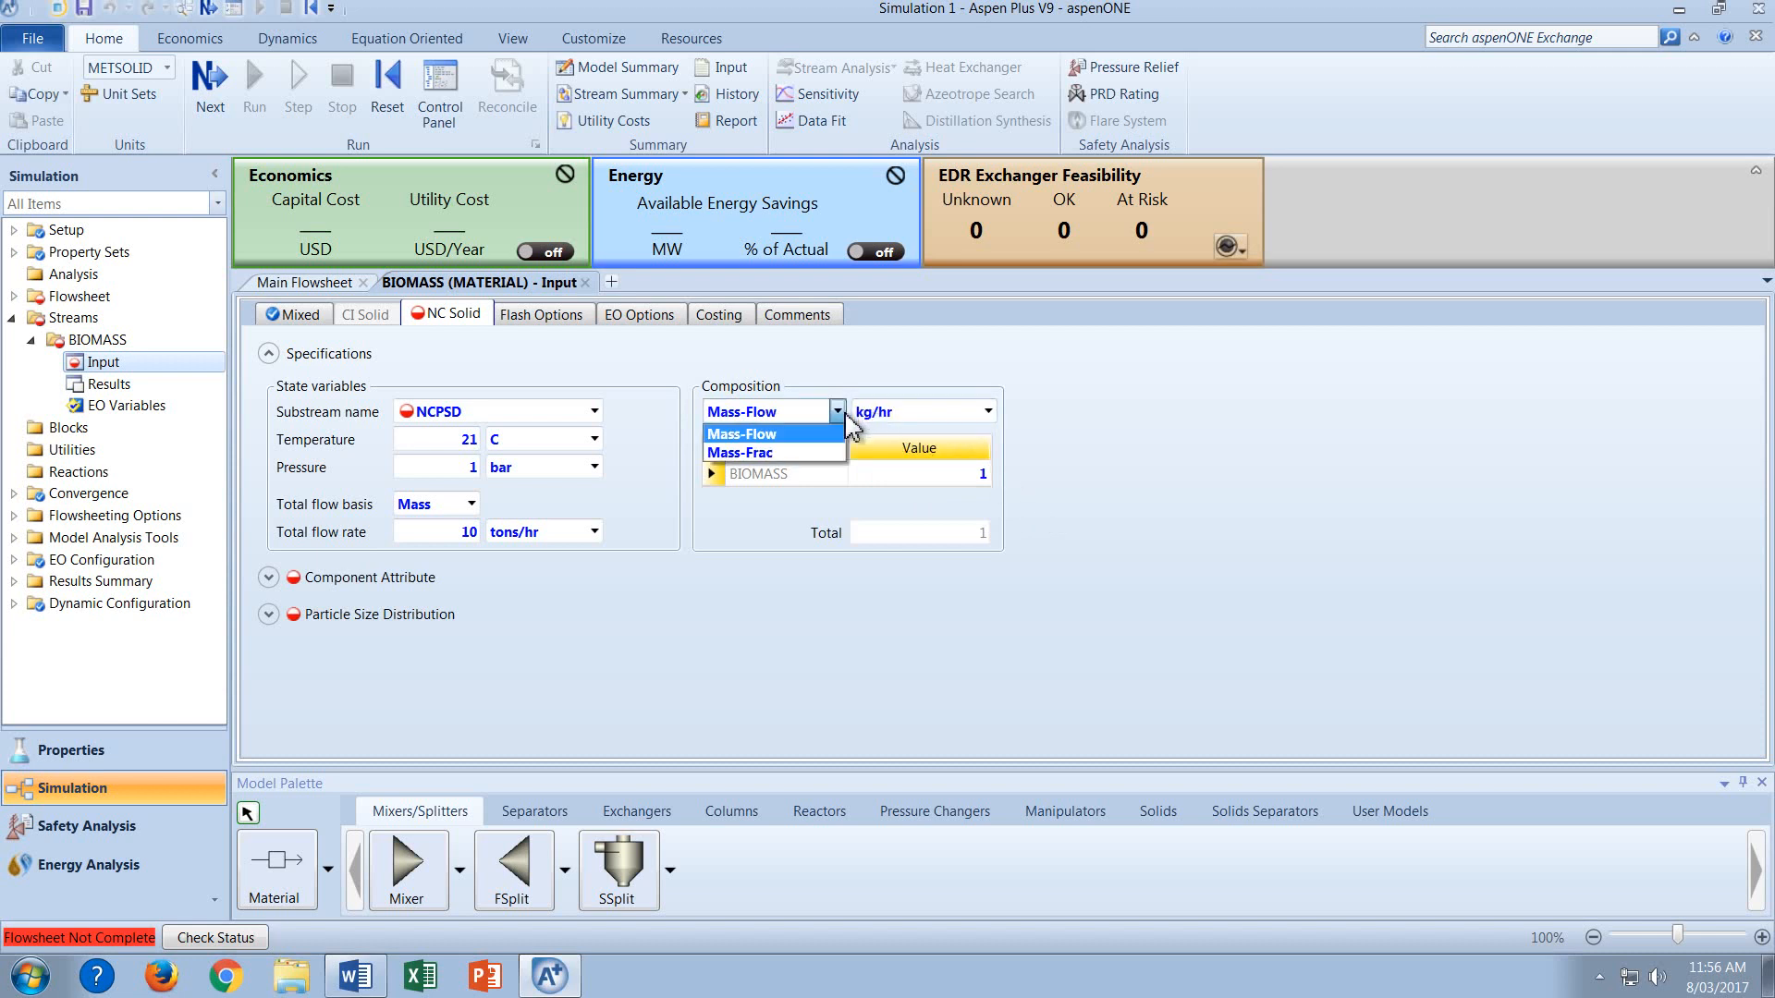
left_click(827, 452)
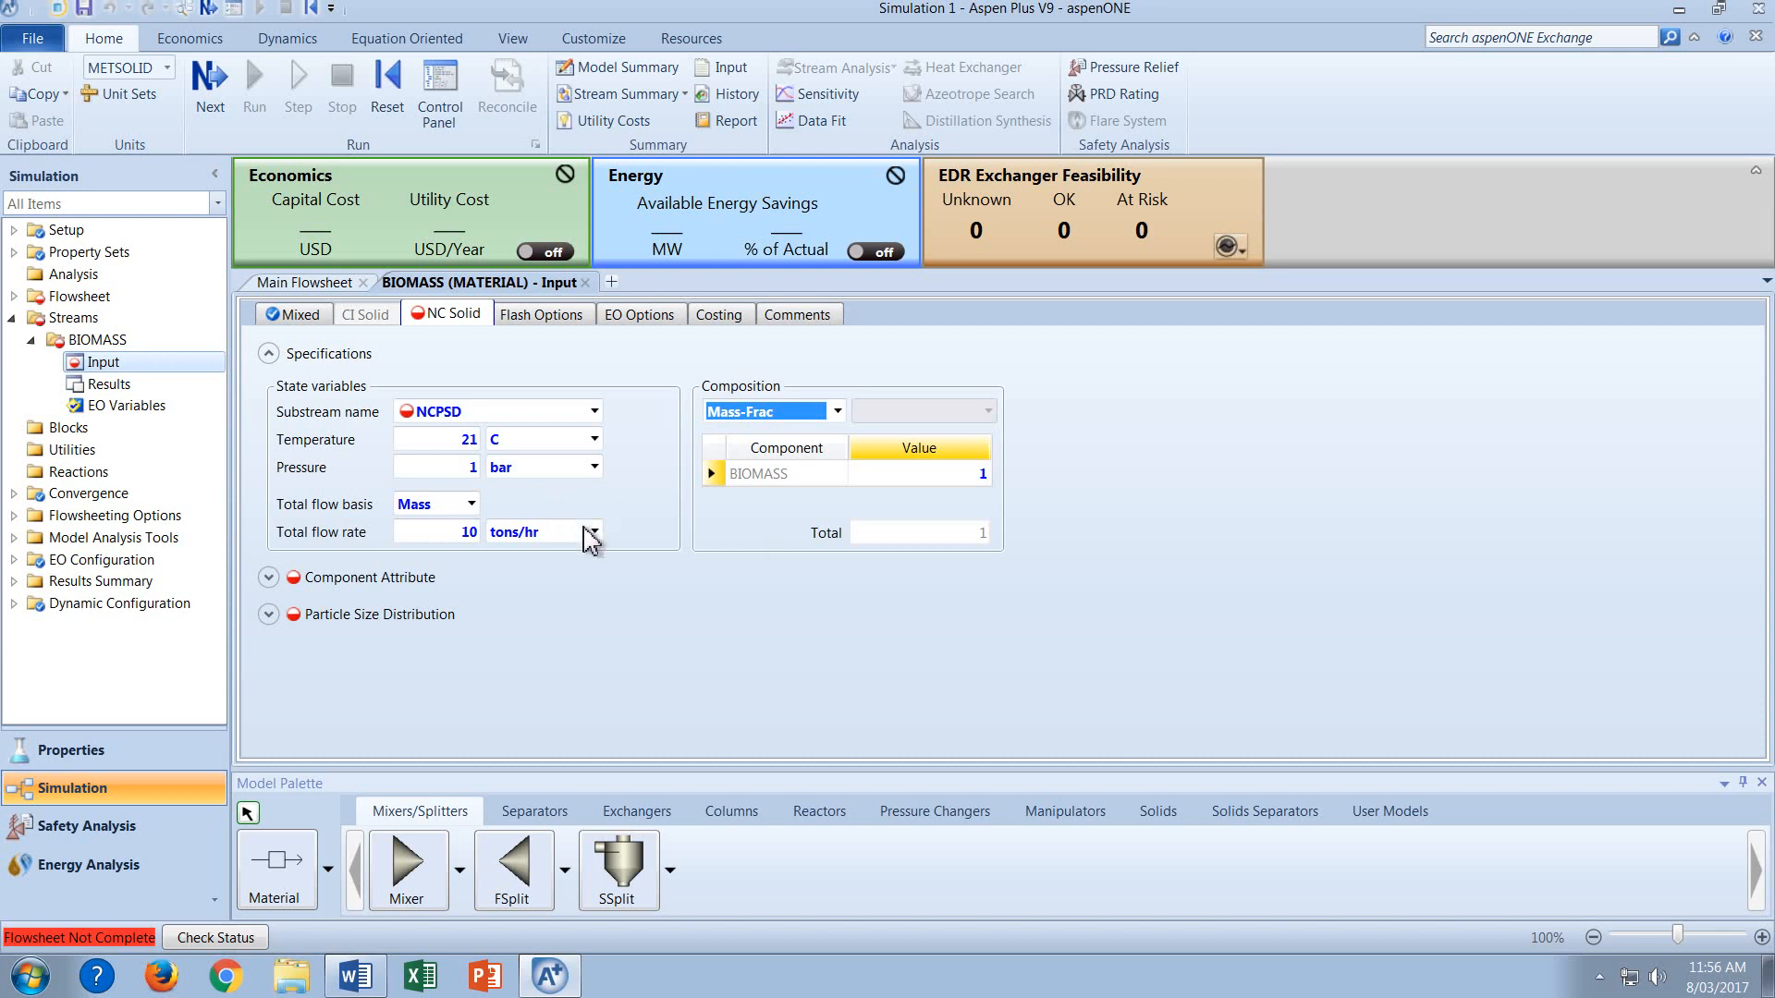
Expand the NC Solid Component Attribute and Particle Size Distribution sections and look over their input fields.
left_click(268, 578)
scroll(597, 636, "down", 1)
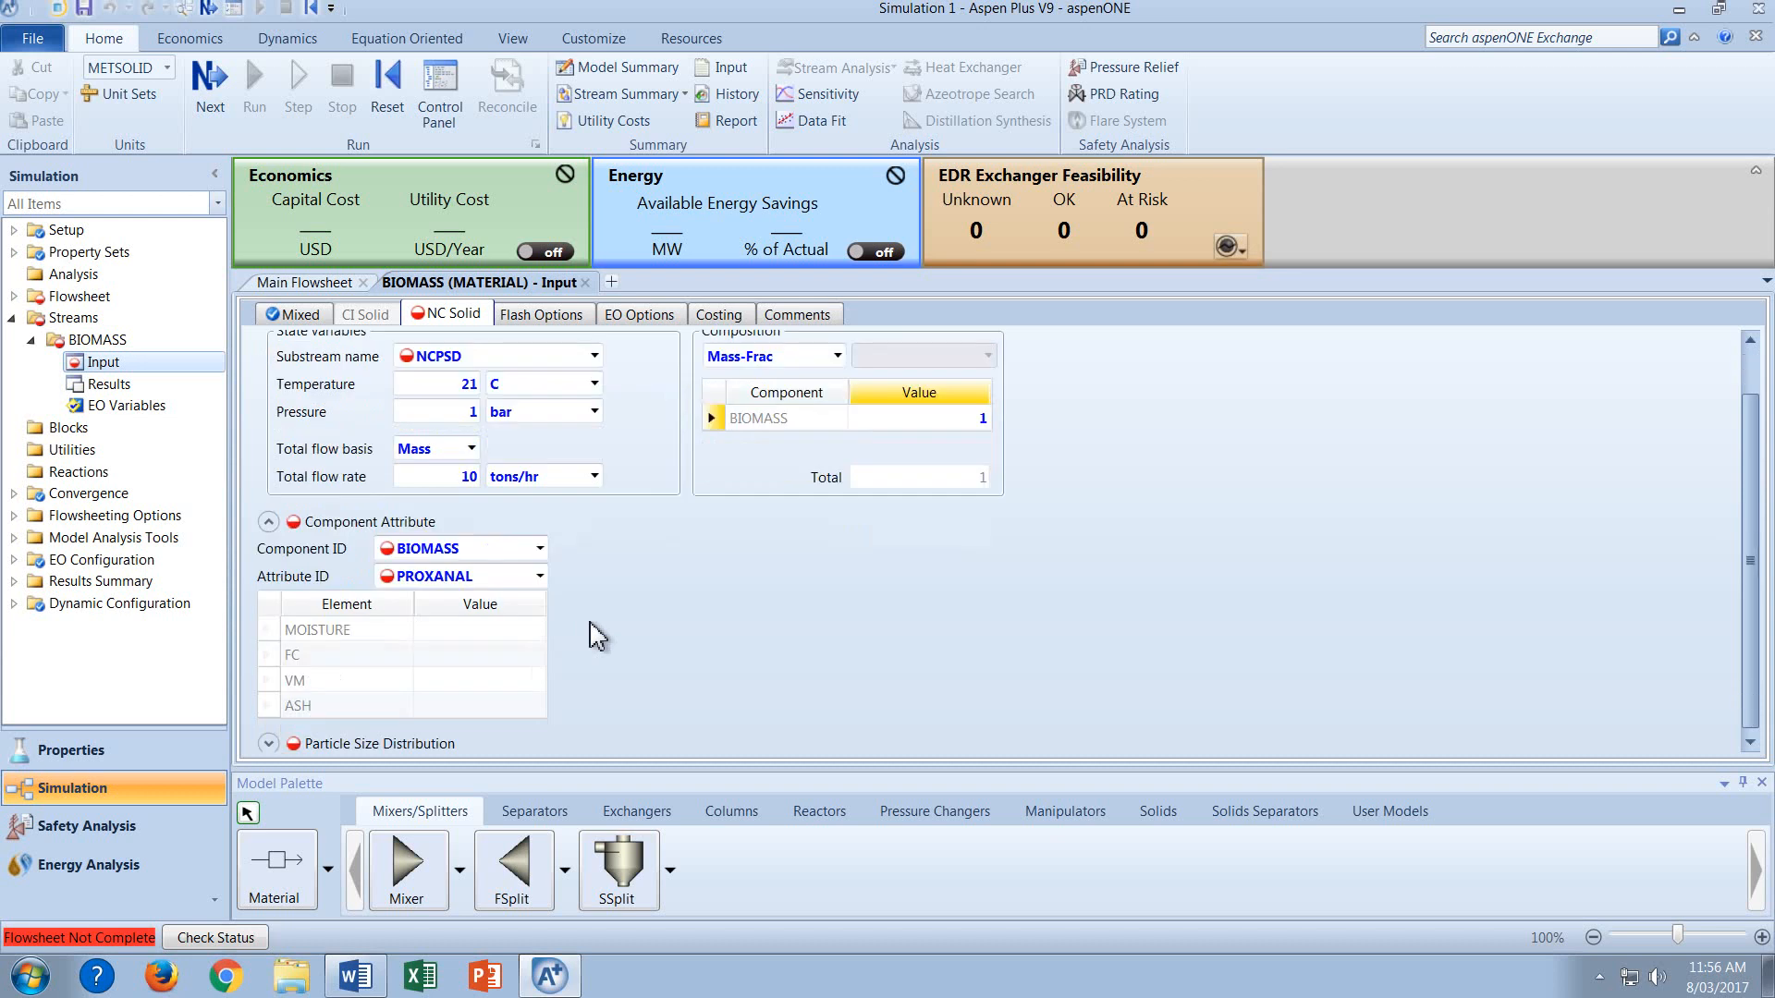
scroll(554, 647, "down", 1)
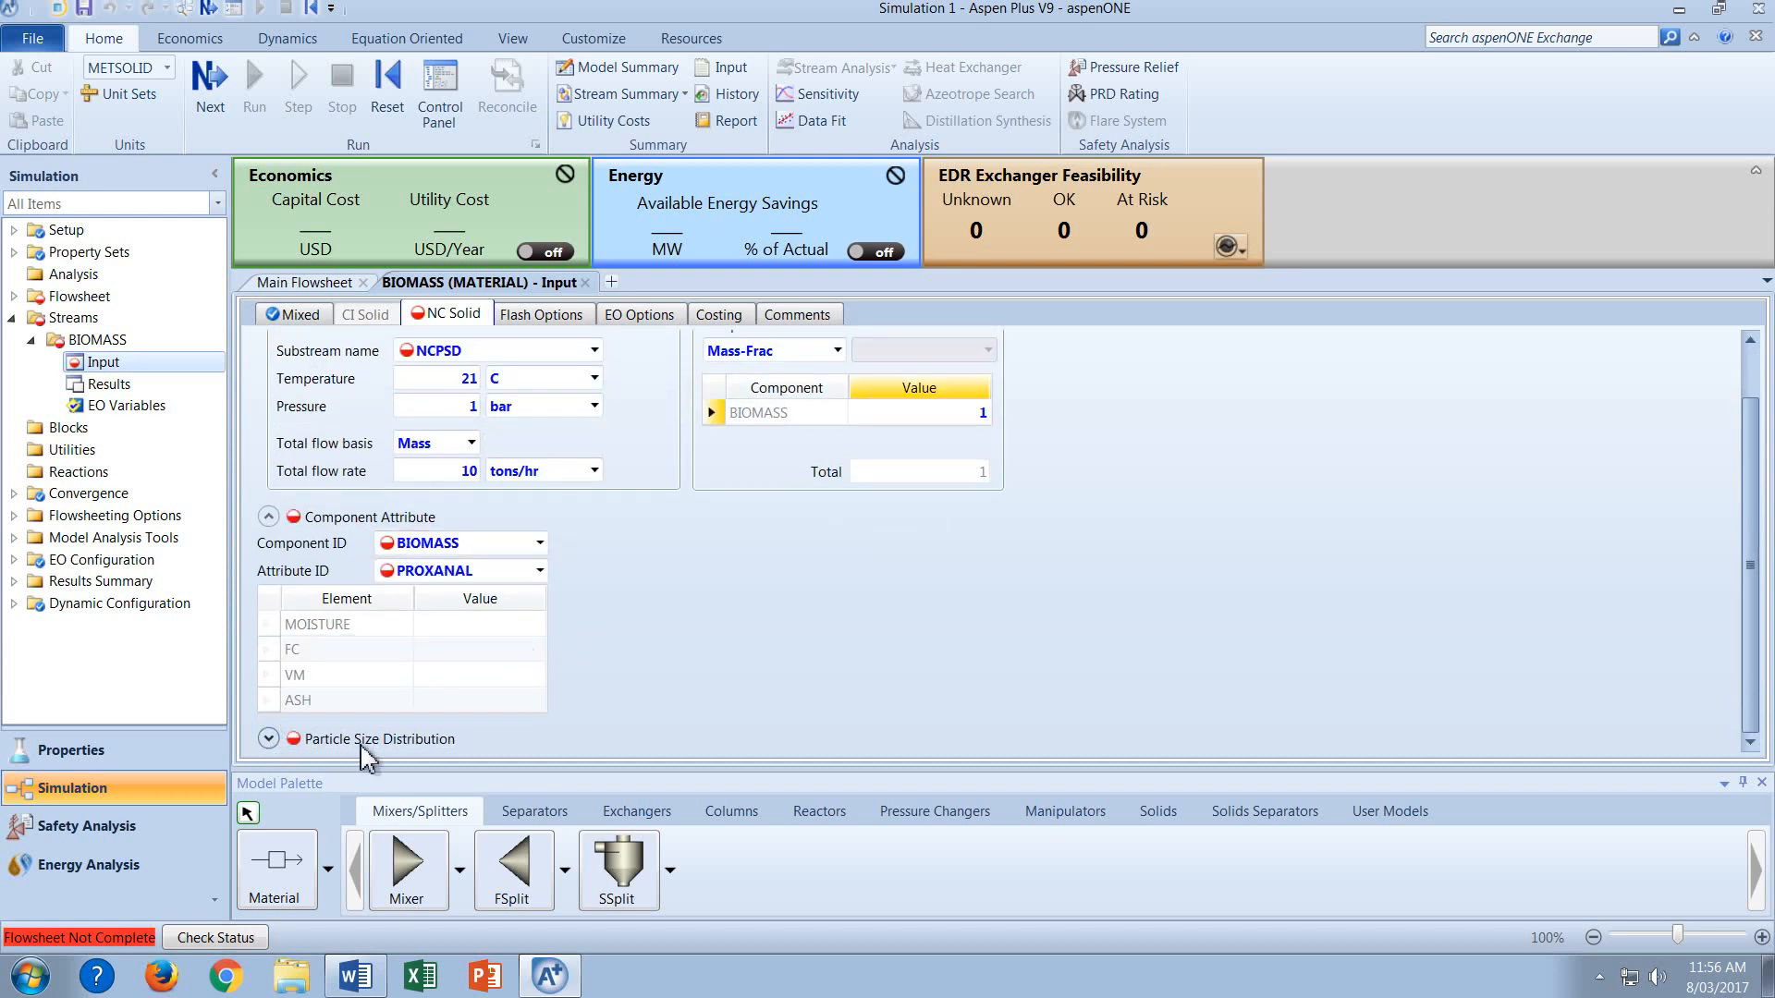
left_click(268, 740)
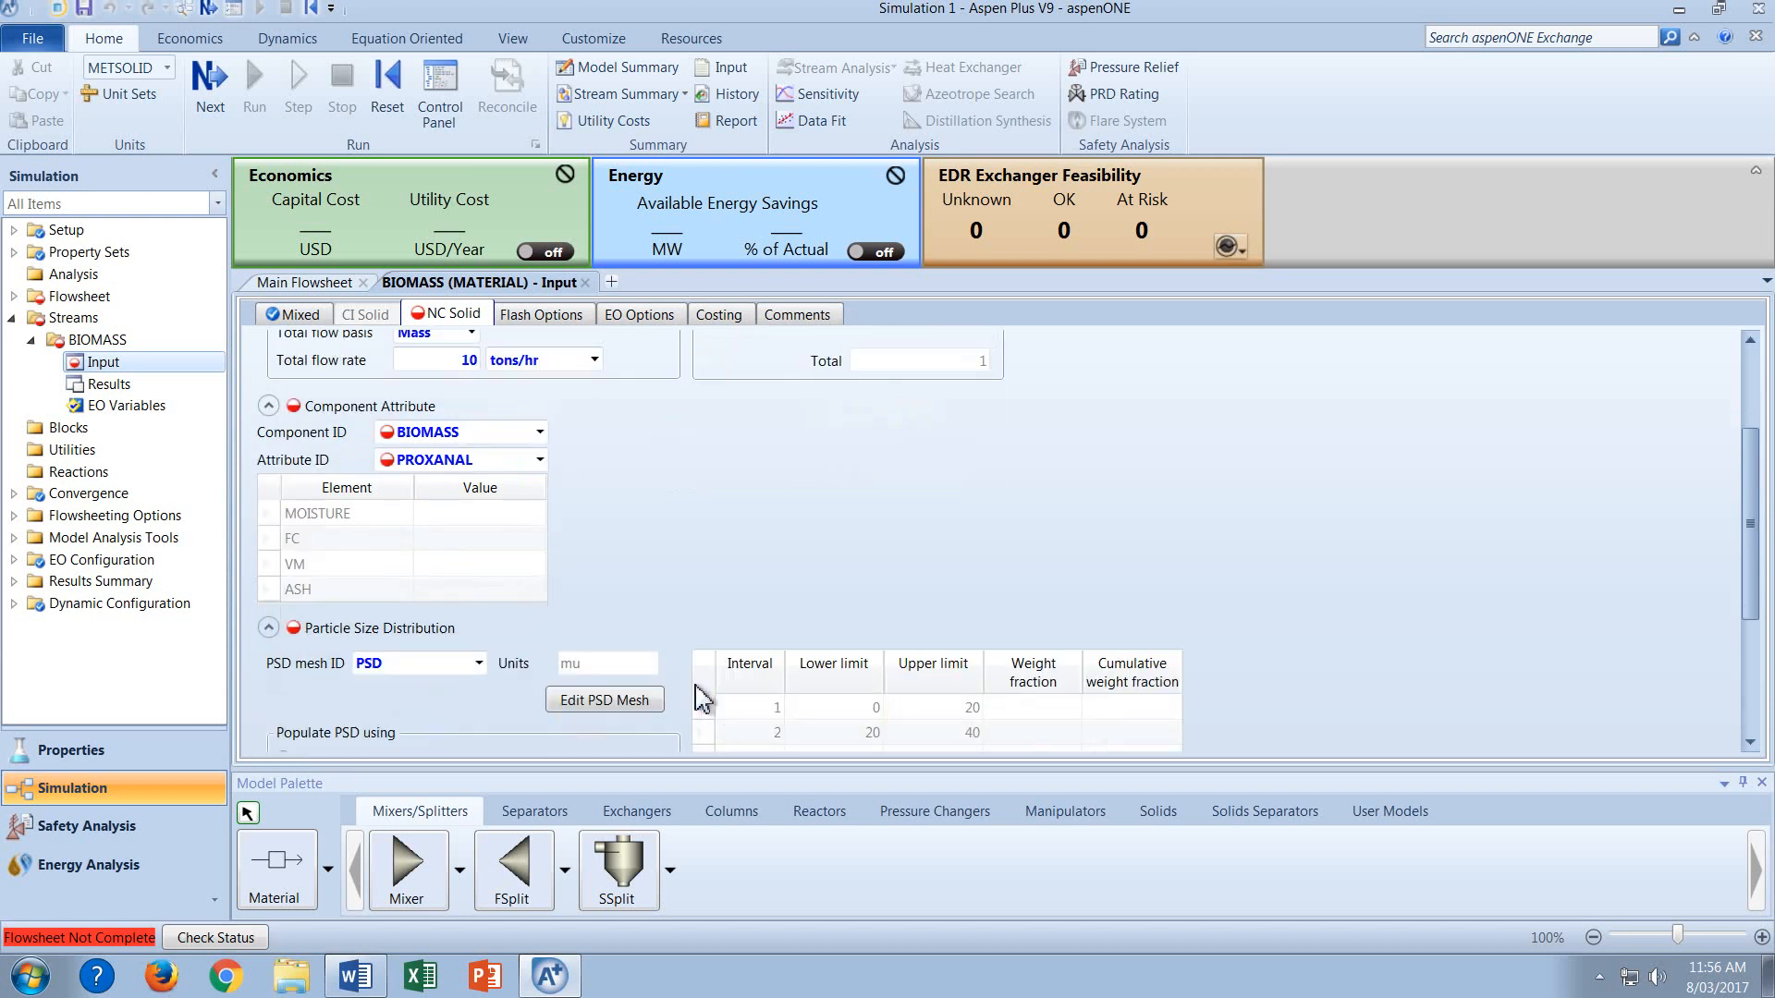
scroll(625, 695, "down", 3)
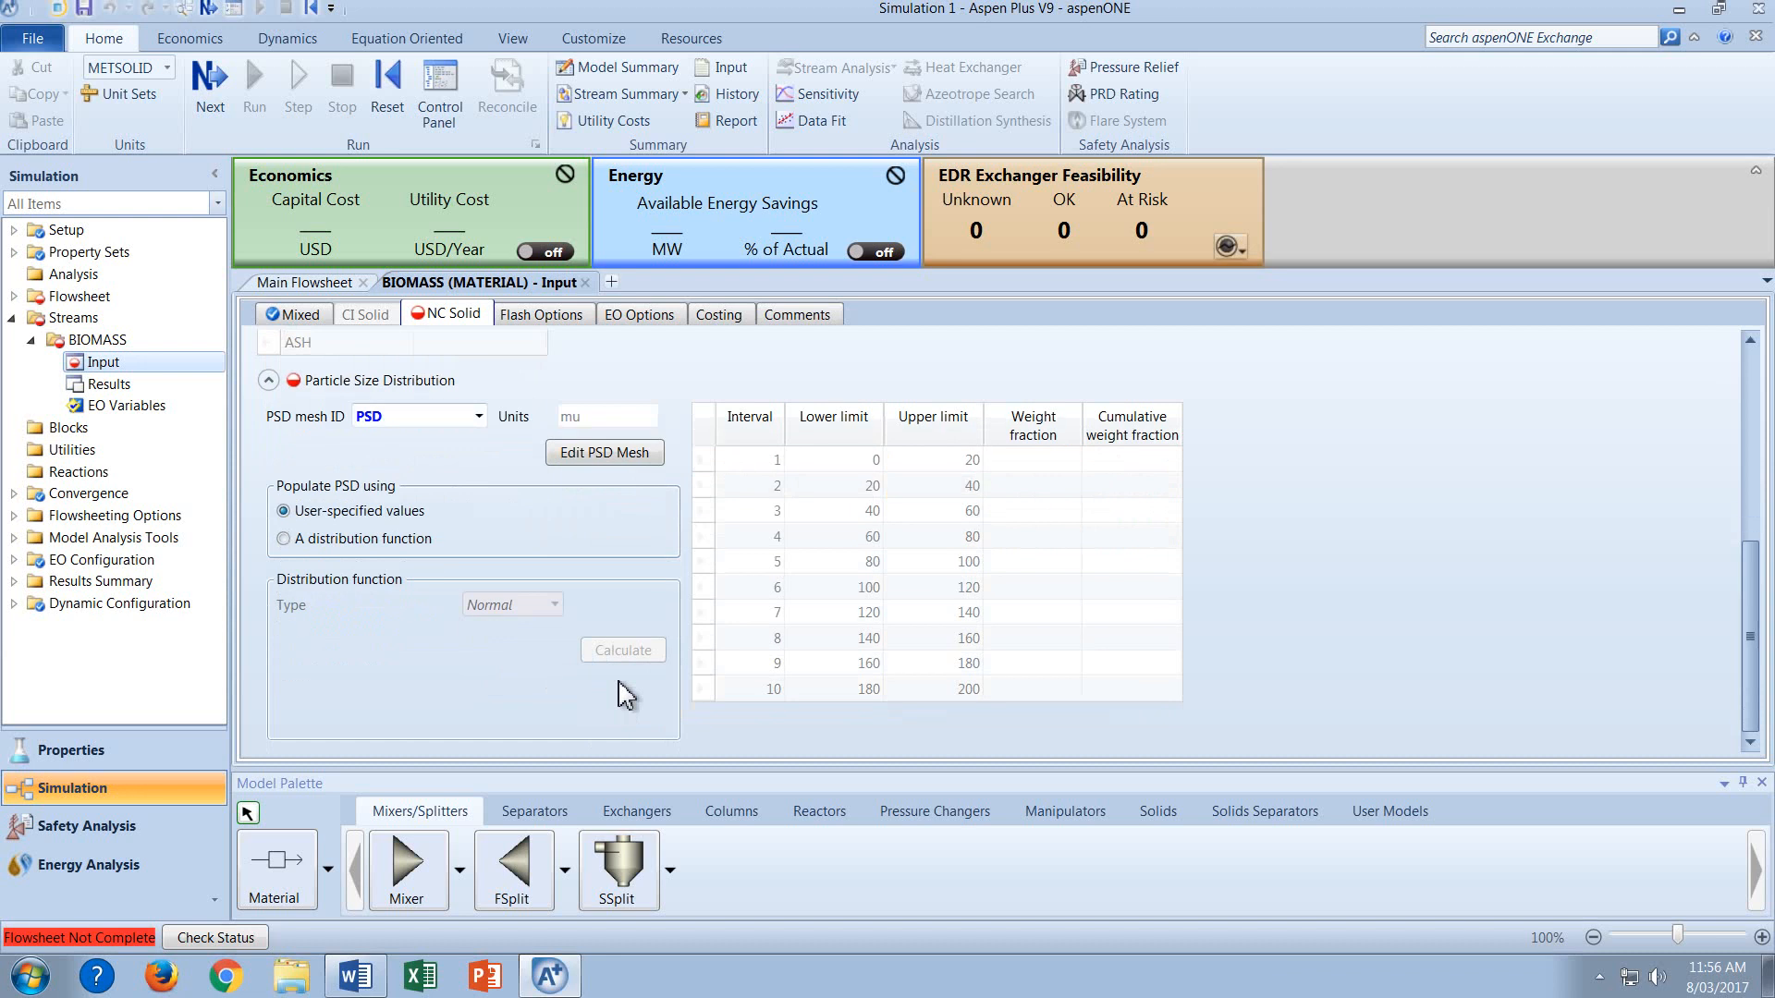
scroll(619, 695, "up", 5)
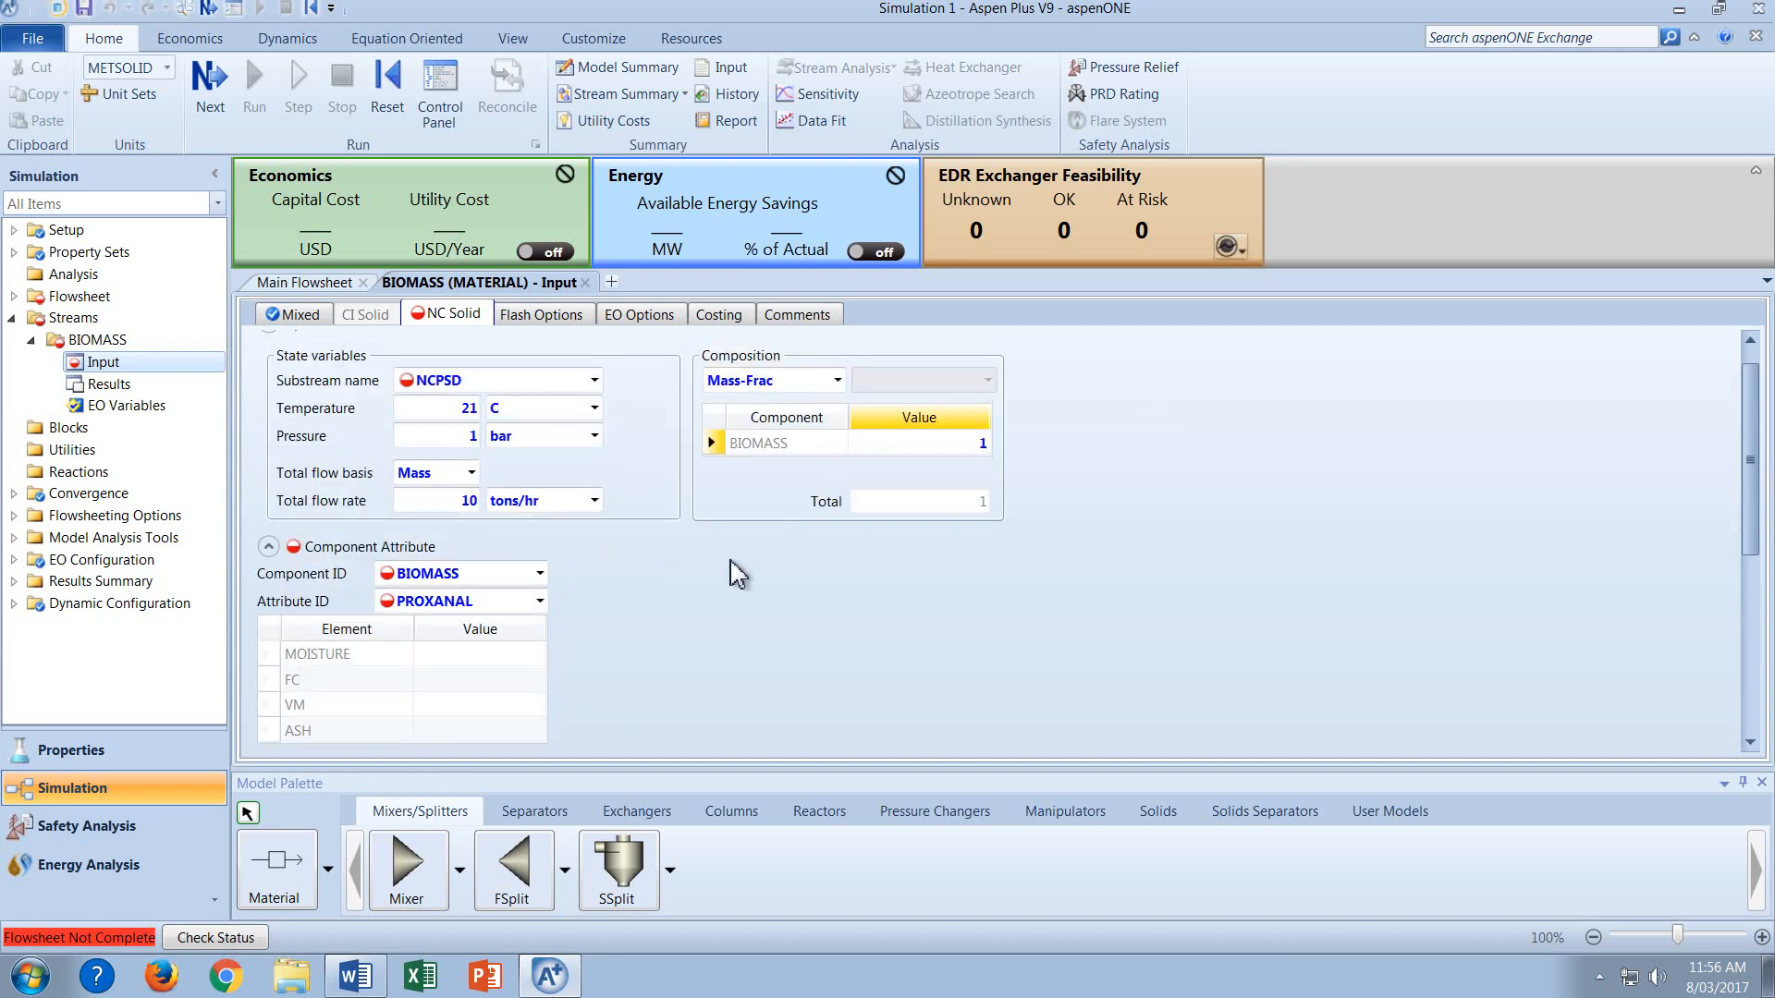
scroll(731, 573, "down", 1)
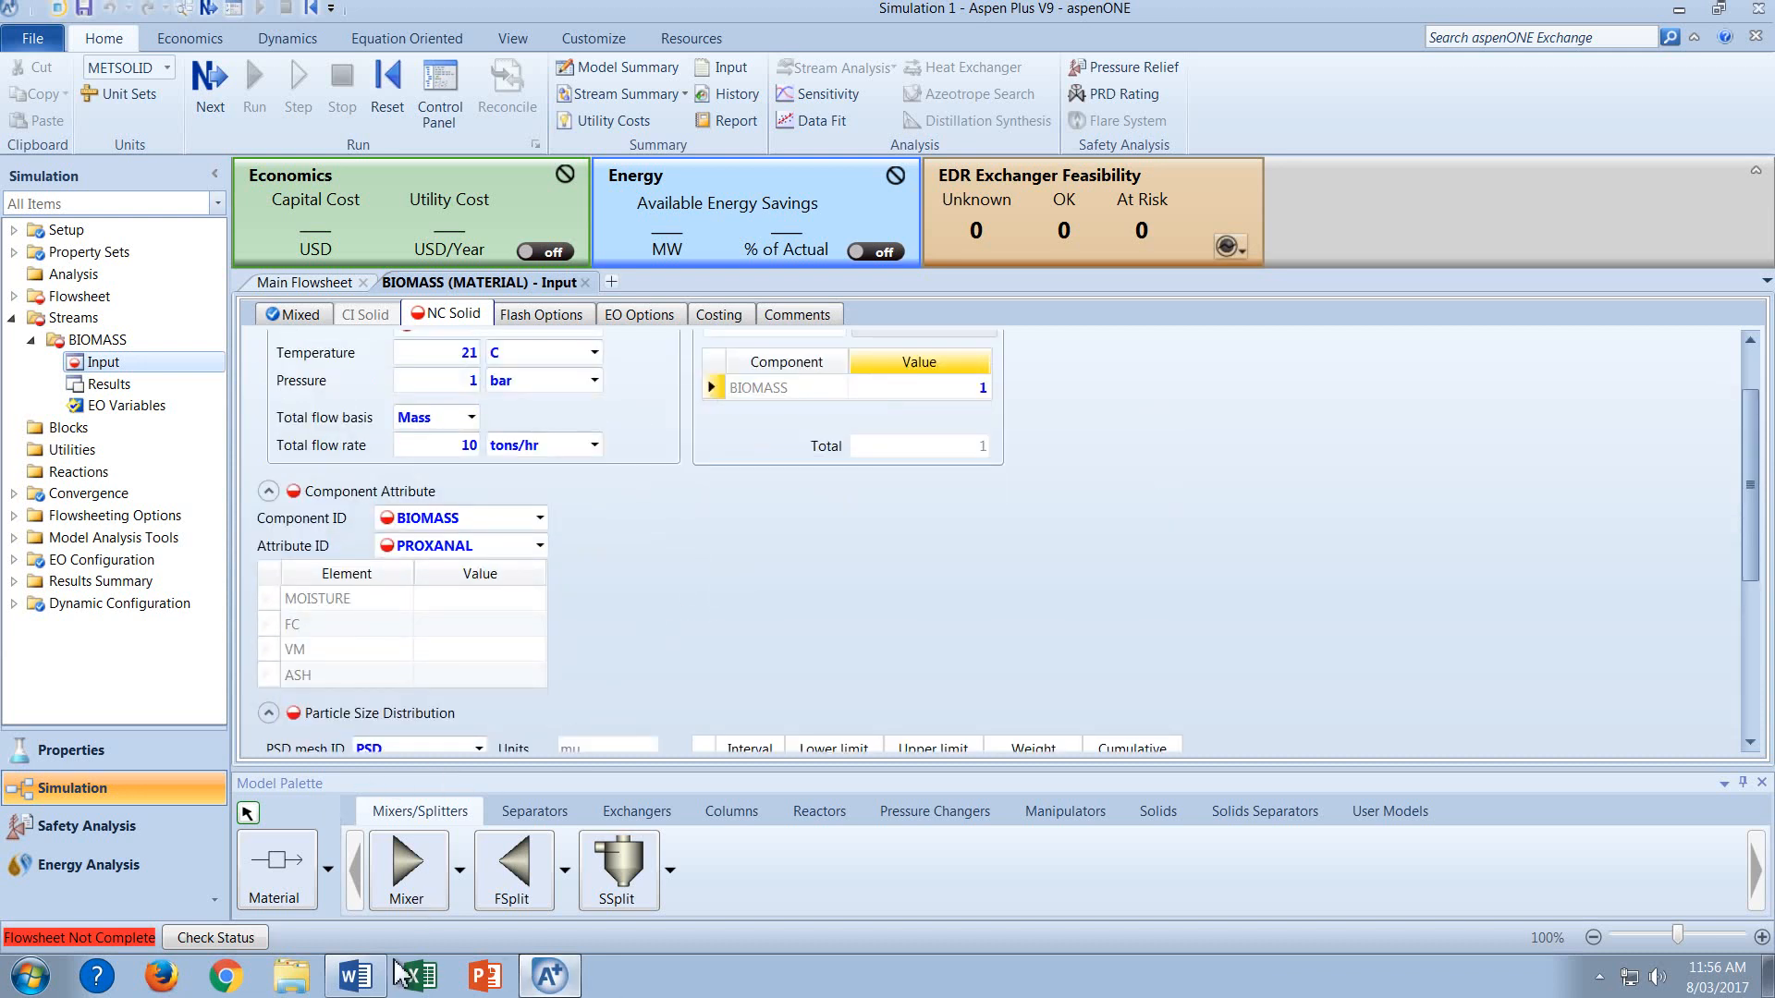
Switch to the Word lab sheet and review the biomass PROXANAL, ULTANAL, SULFANAL and particle size distribution inputs.
key("alt+Tab")
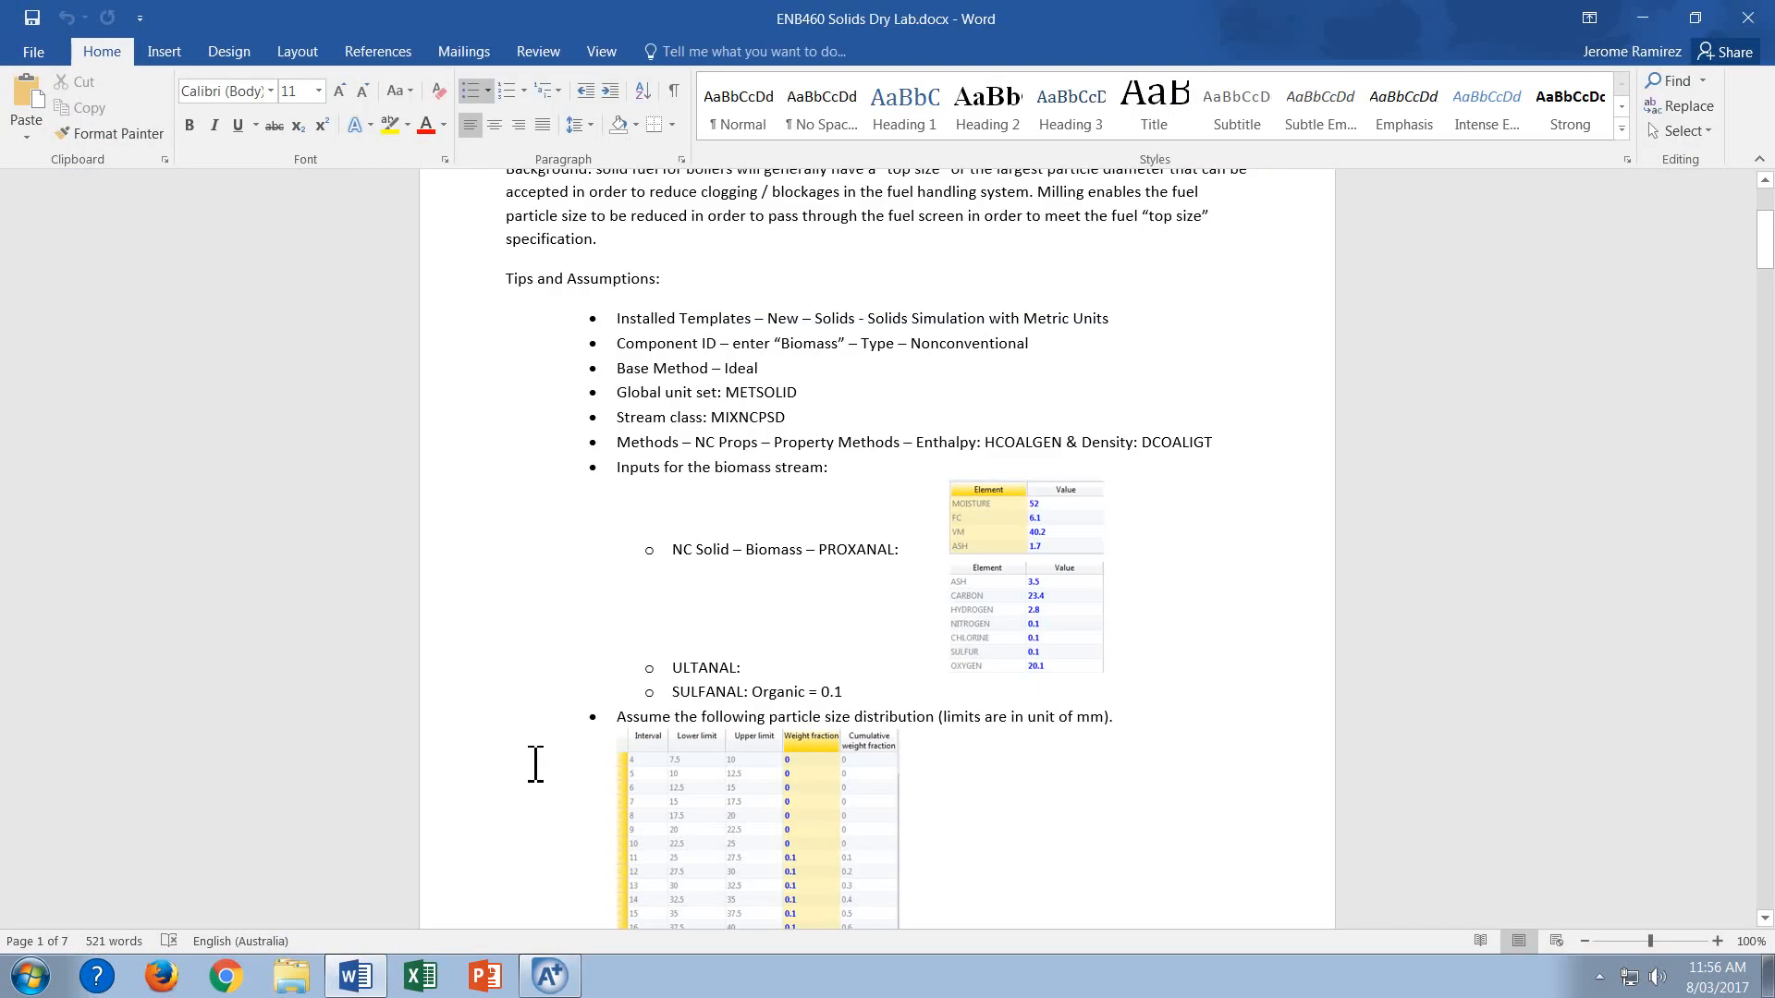
scroll(537, 764, "down", 2)
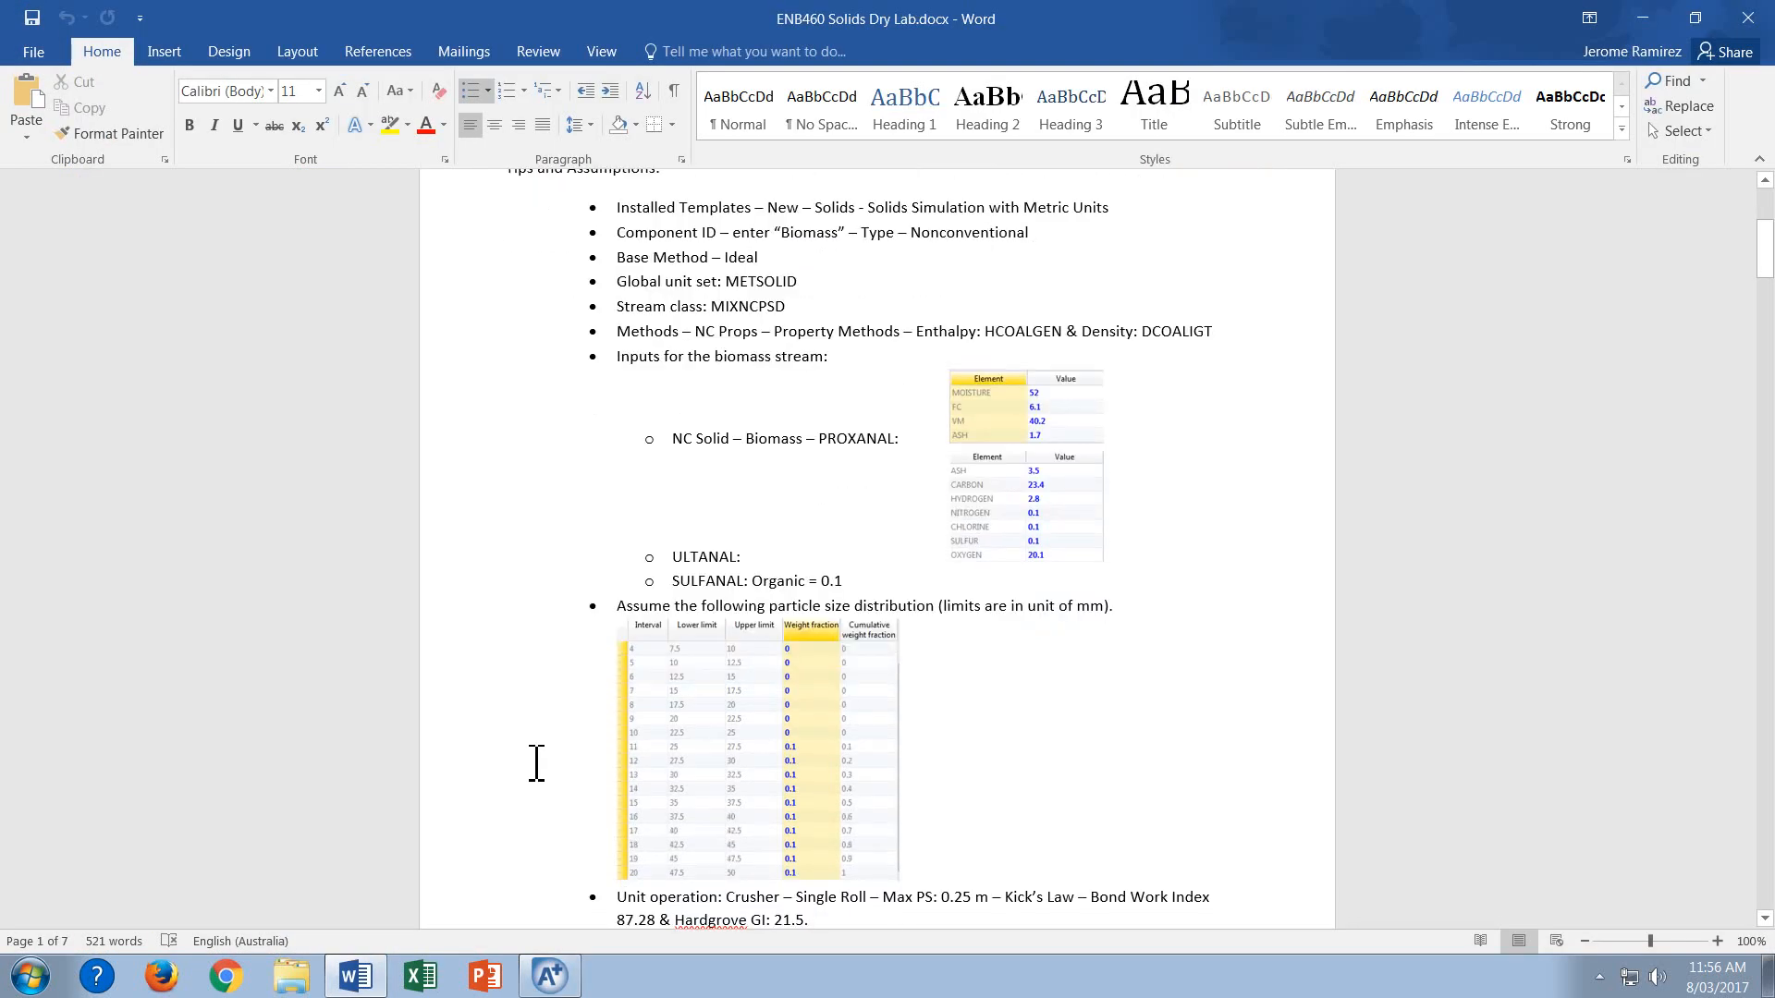
scroll(536, 764, "down", 2)
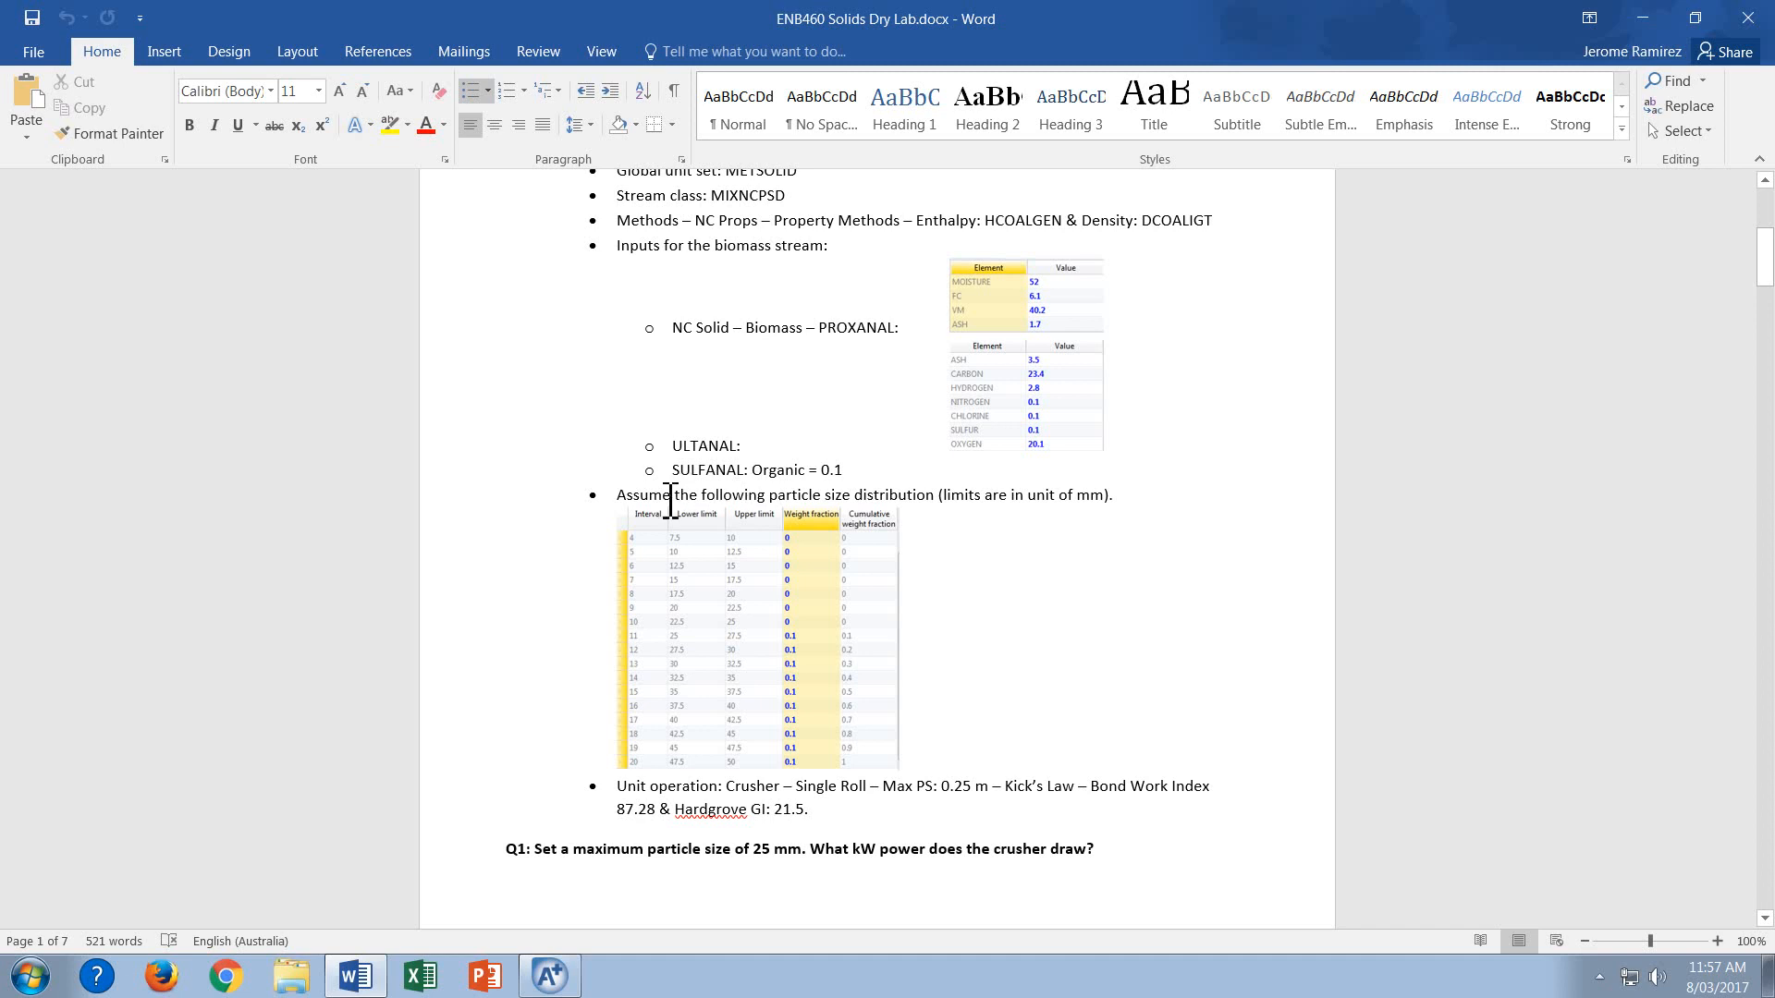
scroll(680, 485, "up", 2)
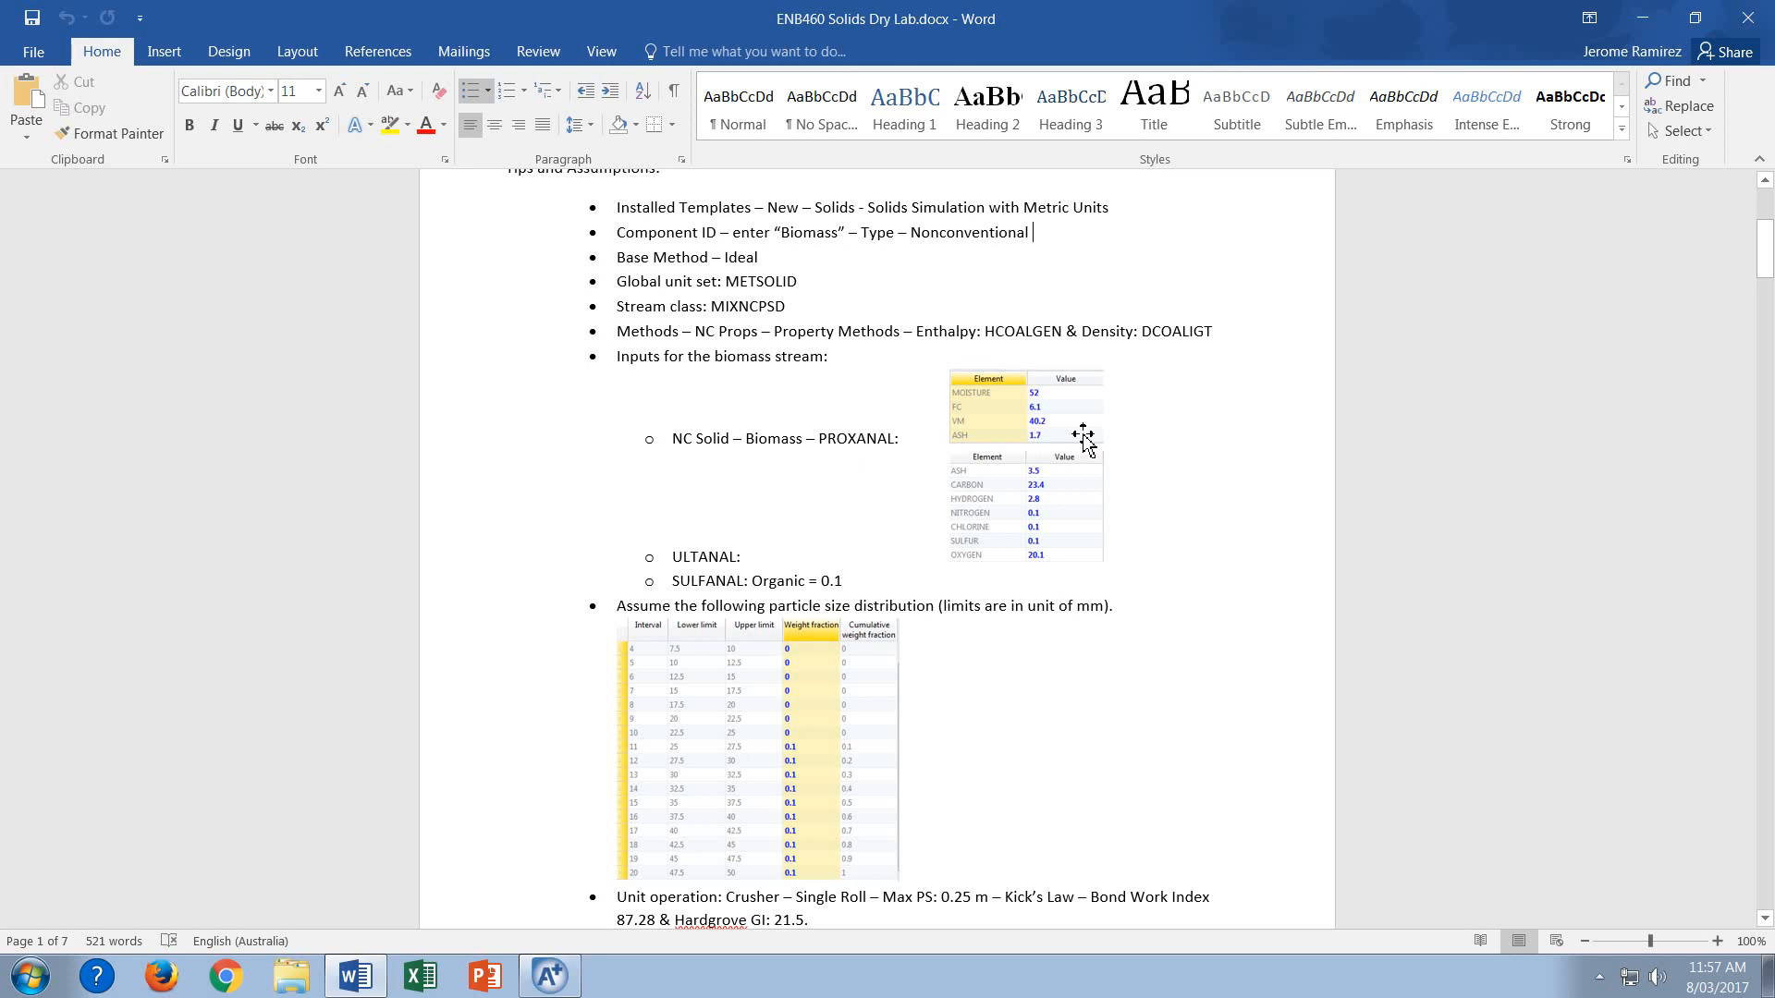
scroll(1072, 421, "up", 4)
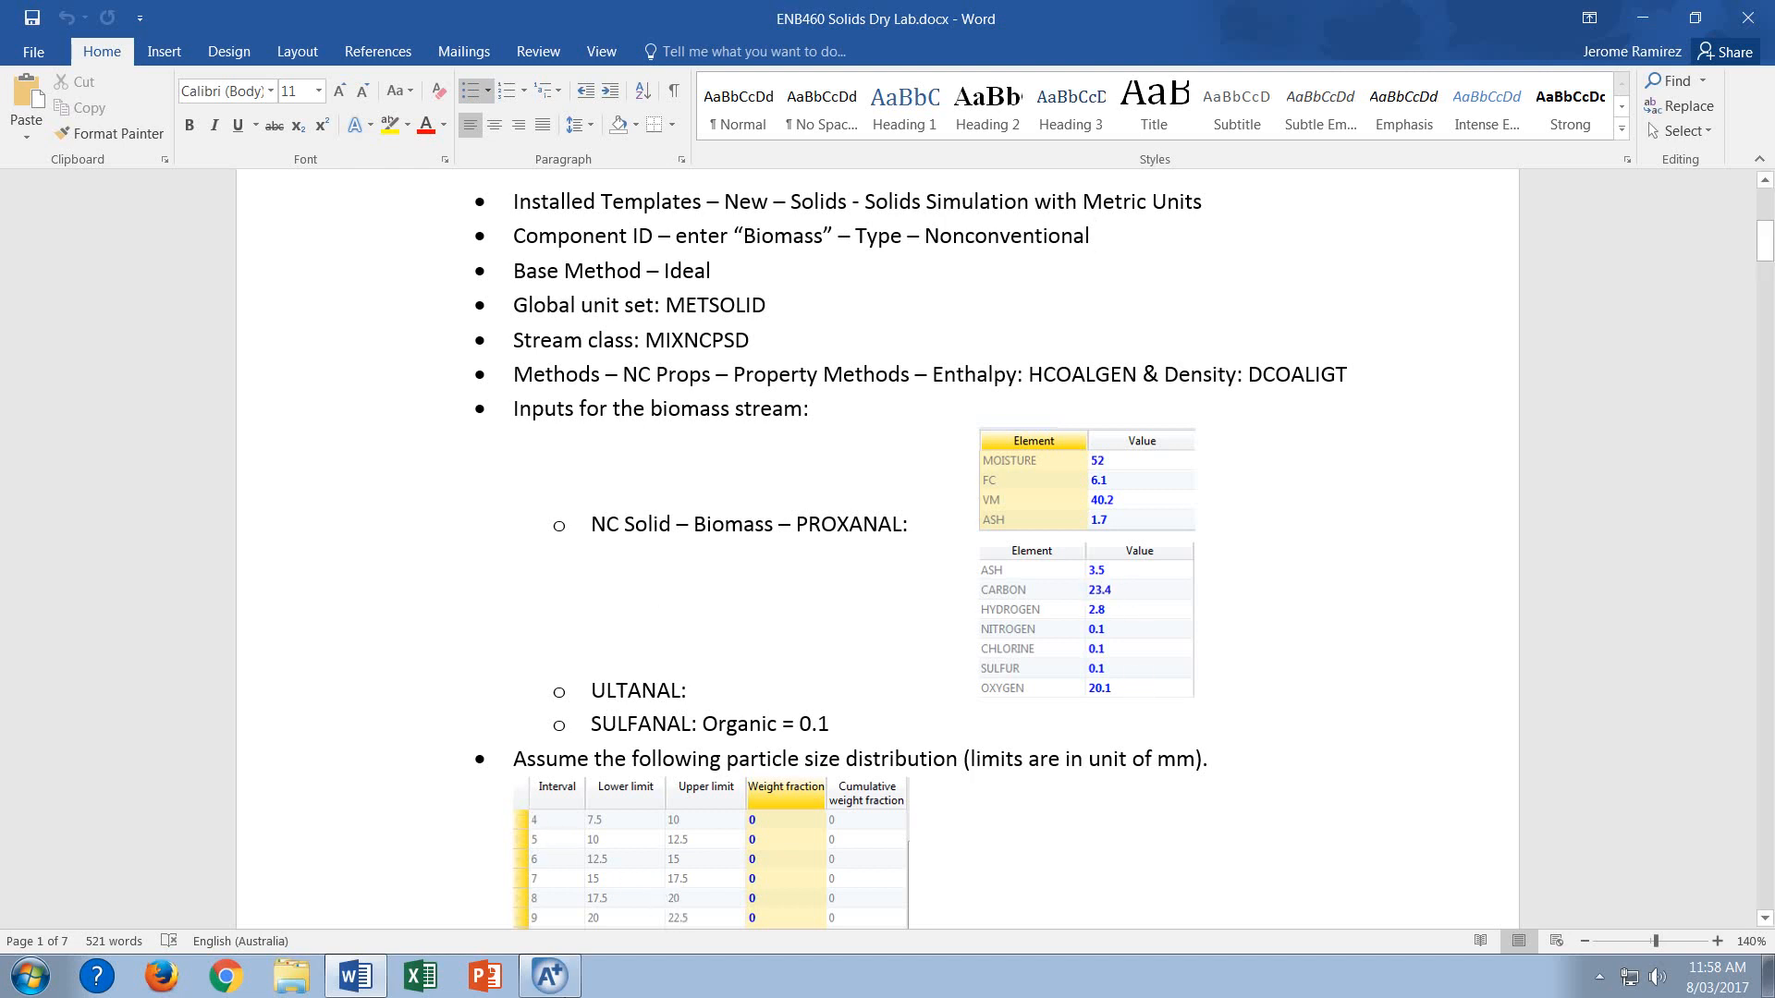
Return to Aspen Plus and enter the BIOMASS PROXANAL values: MOISTURE 52, FC 6.1, VM 40.2 and ASH 1.7.
left_click(549, 976)
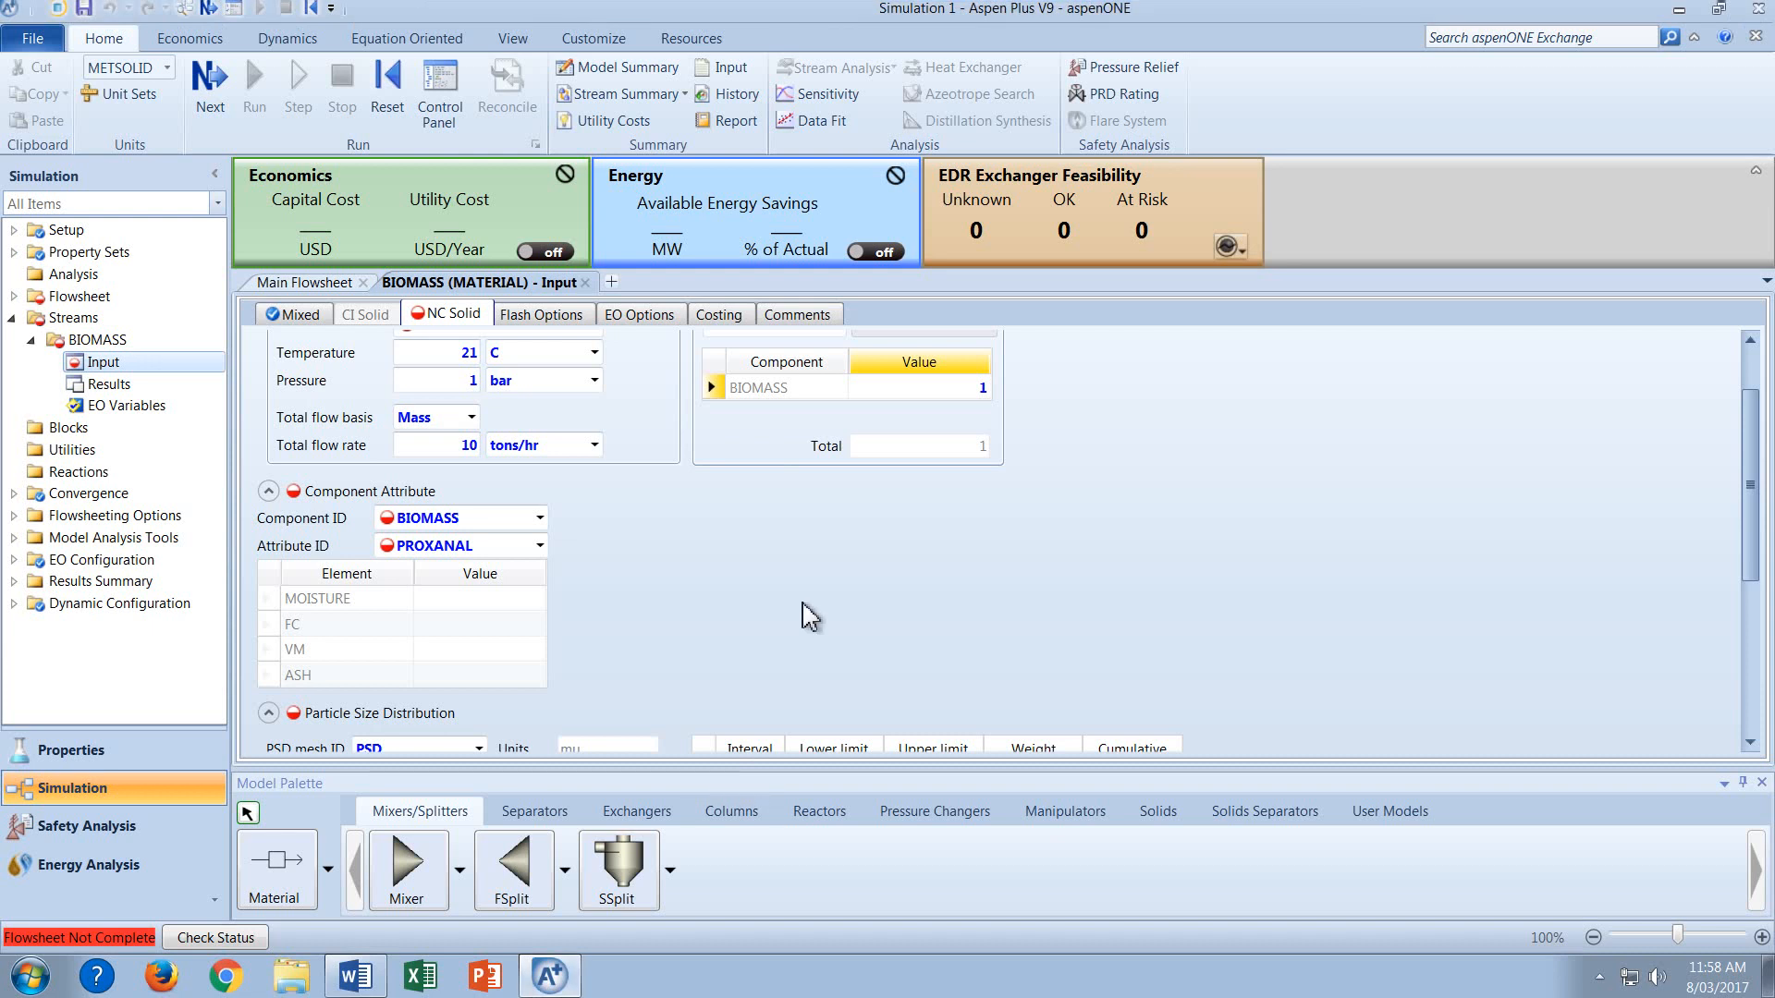
scroll(811, 617, "down", 1)
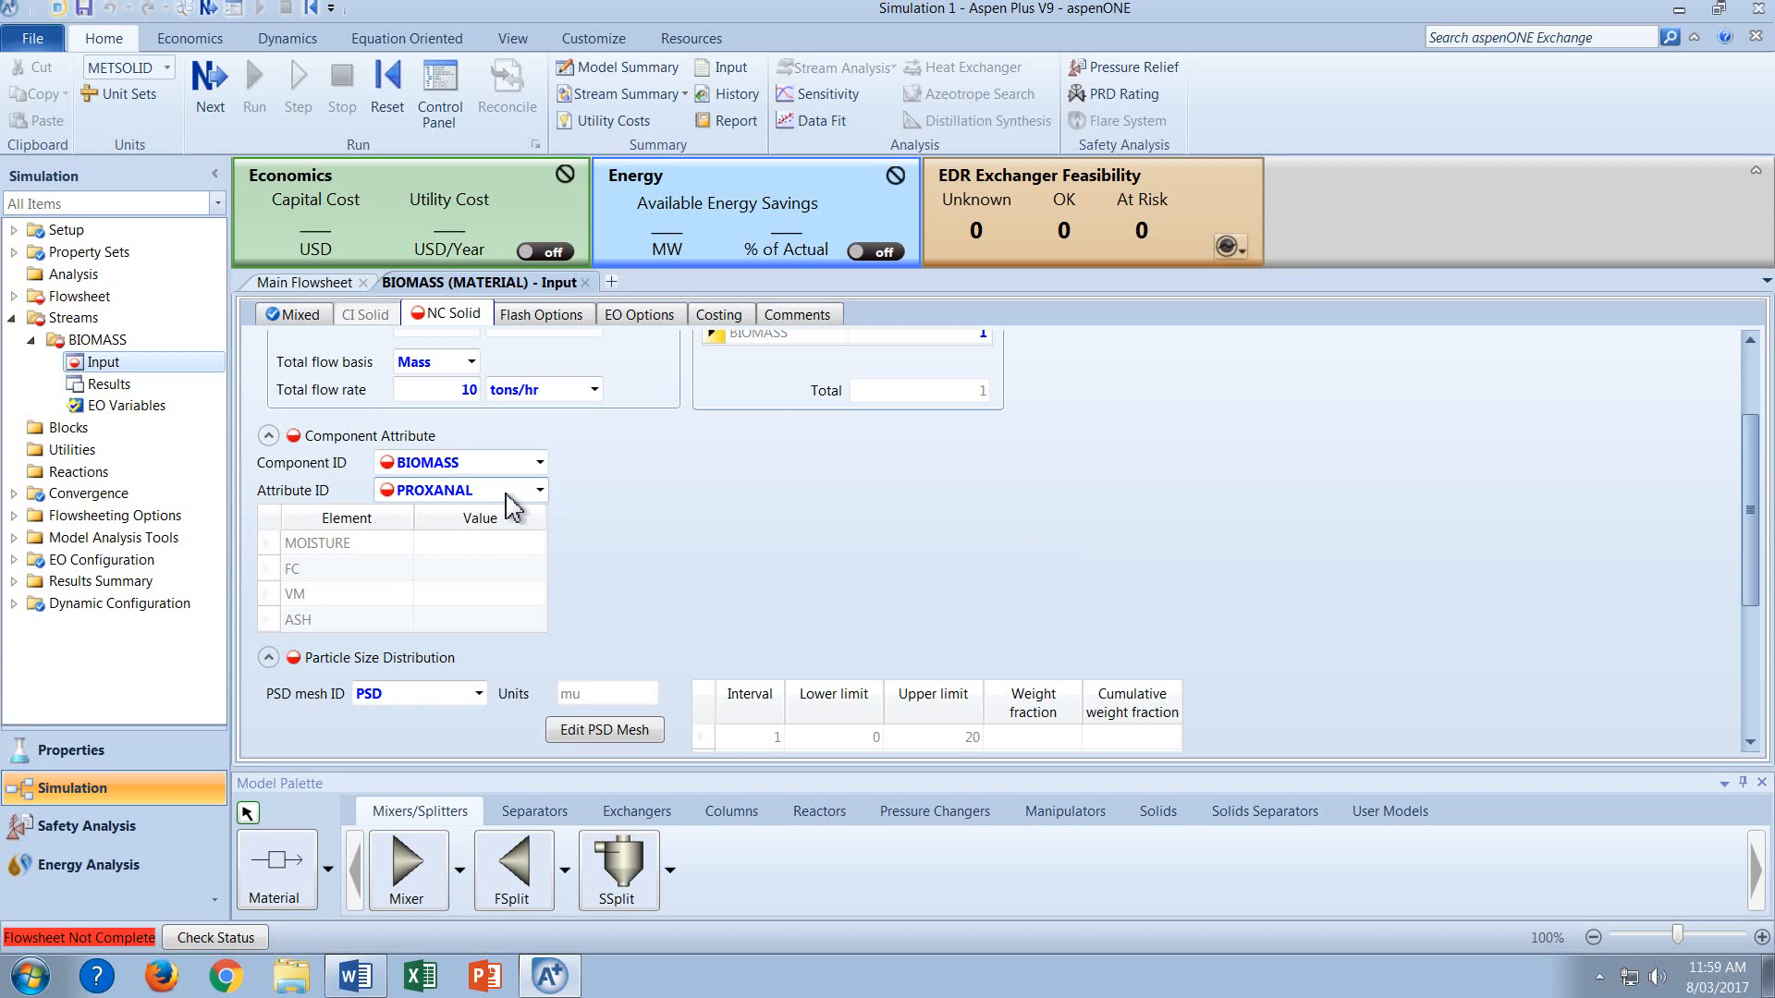
left_click(514, 542)
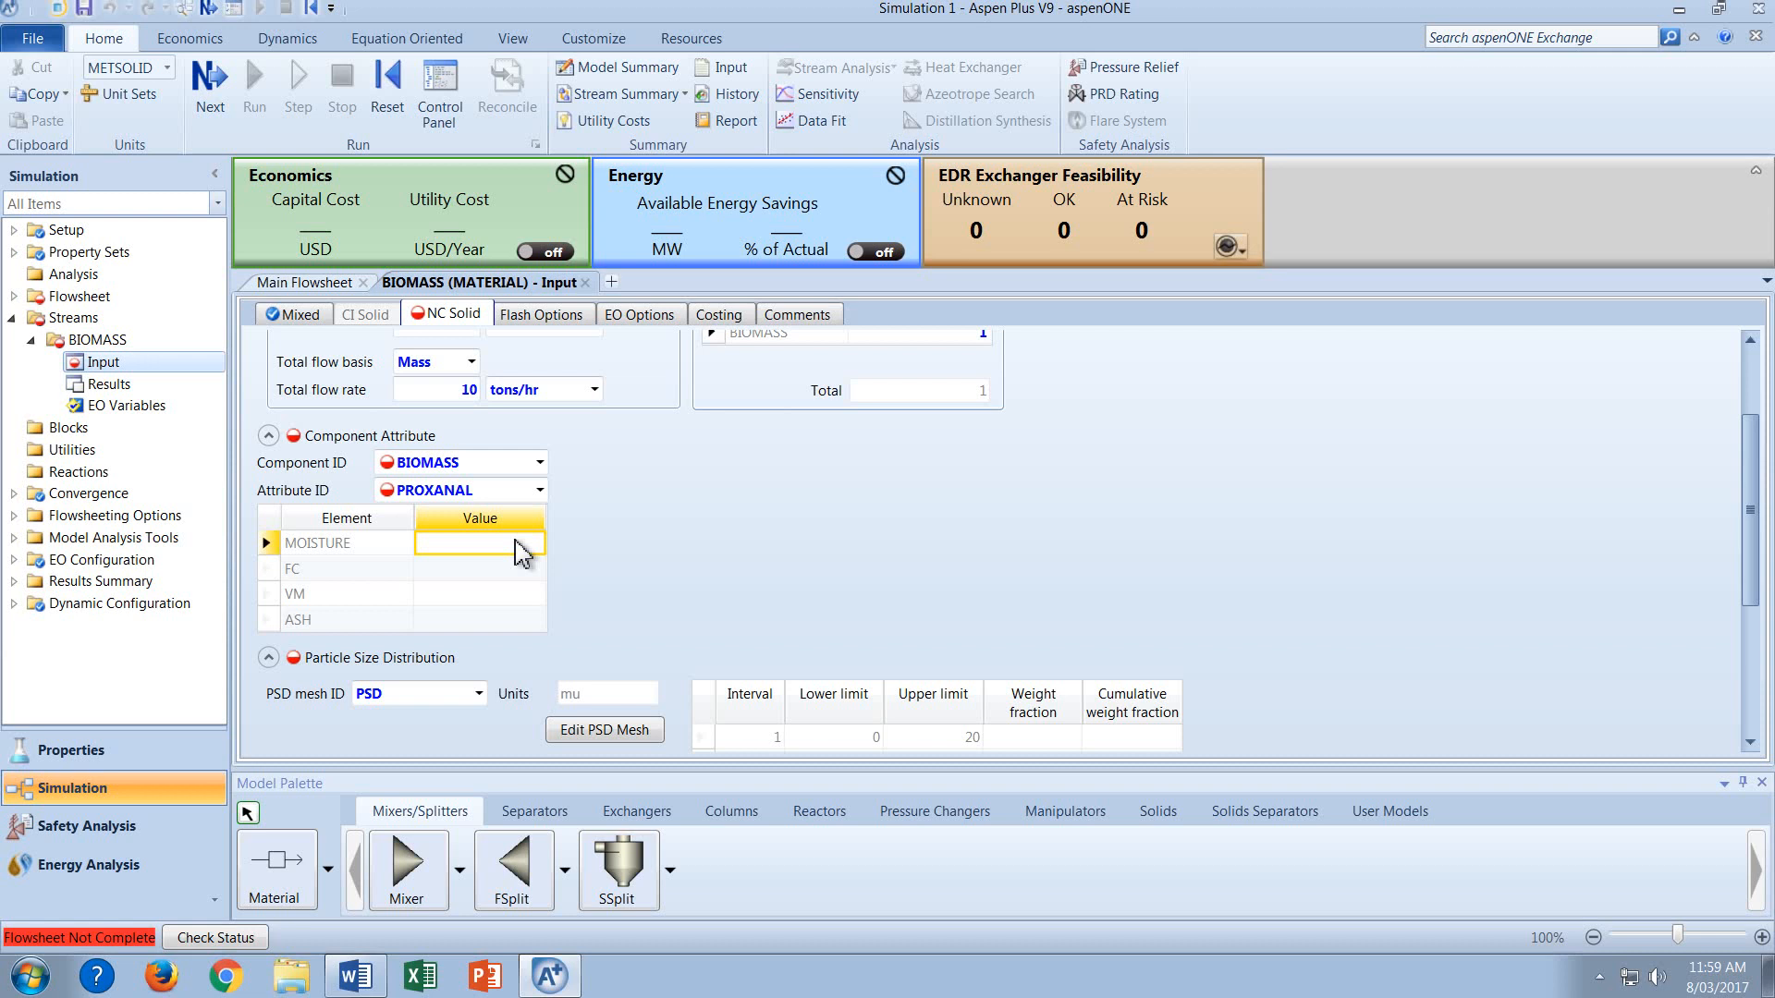
type("52")
key("Return")
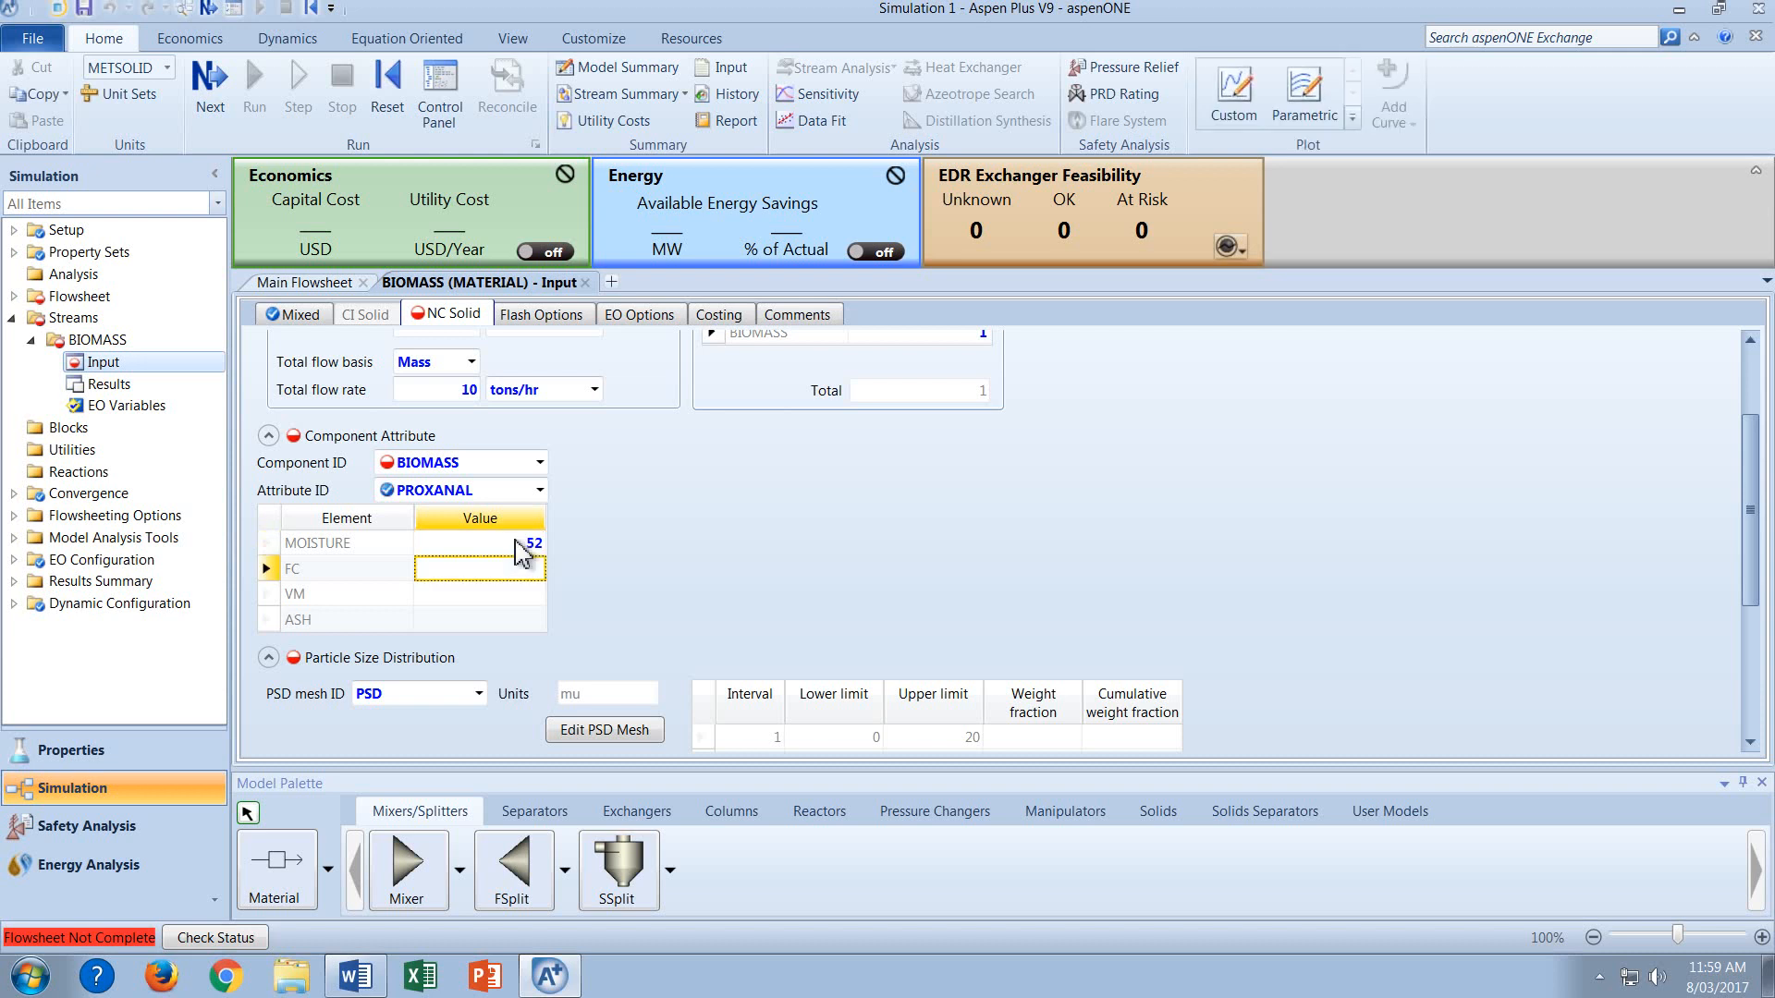
type("6.1")
key("Return")
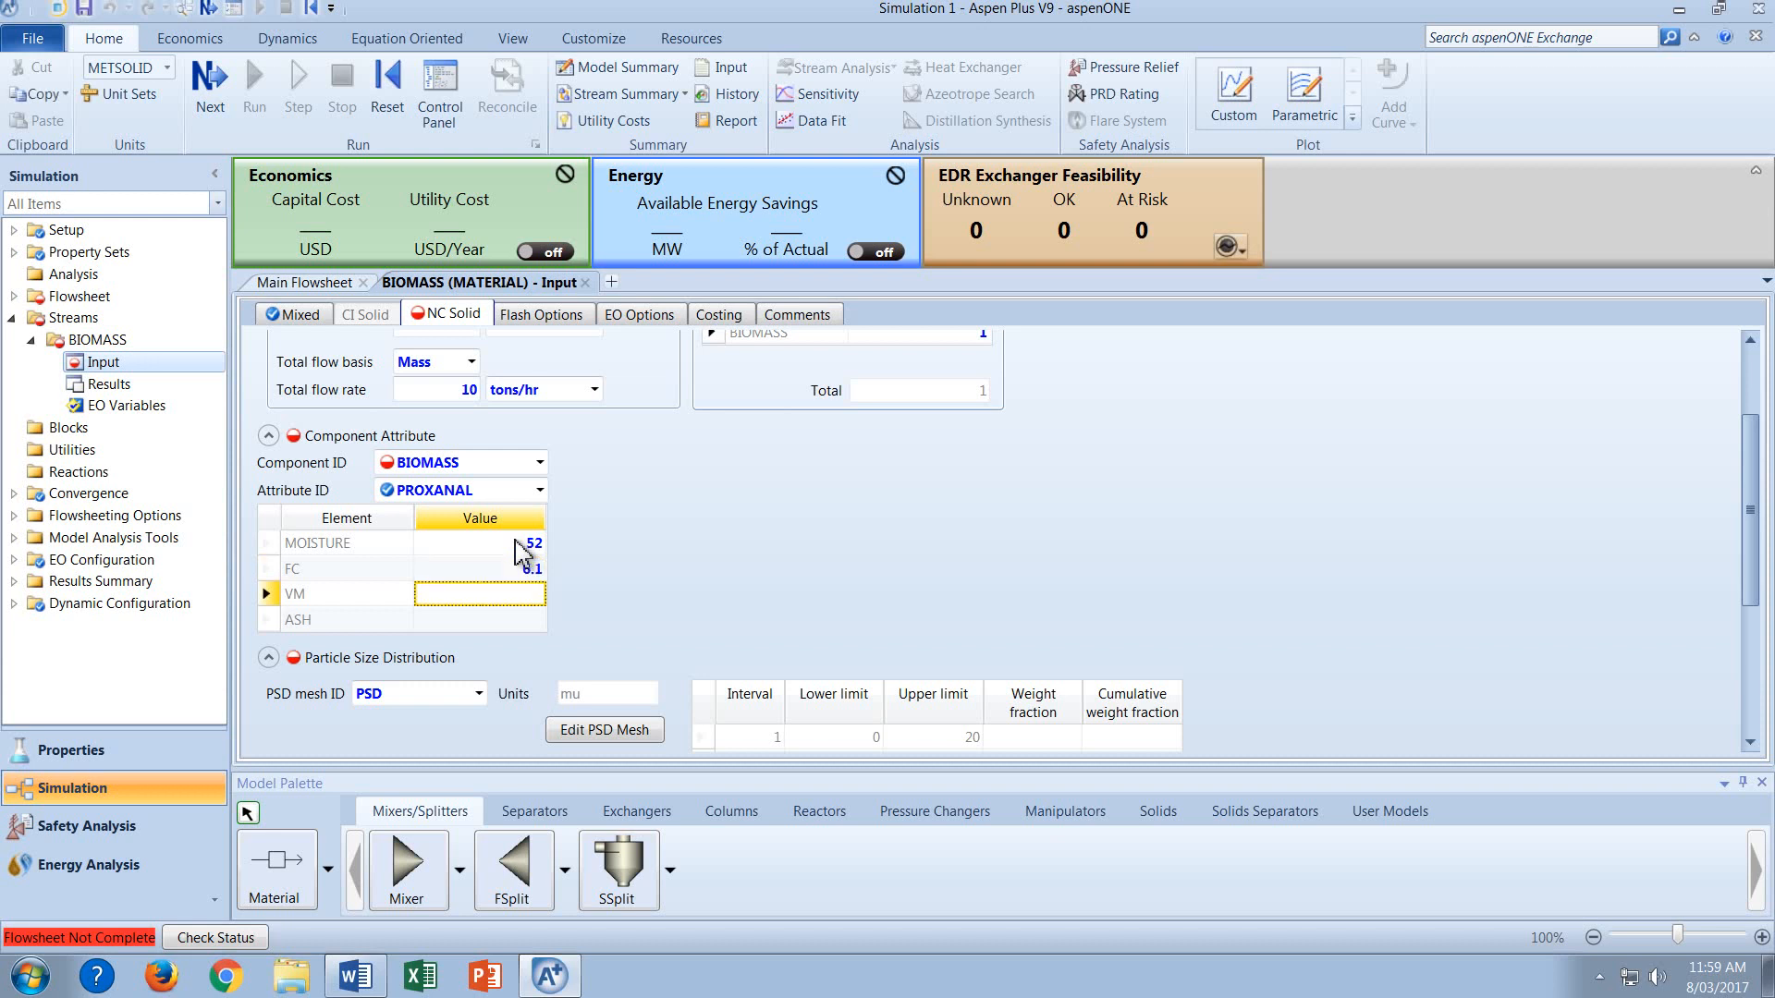
type("40")
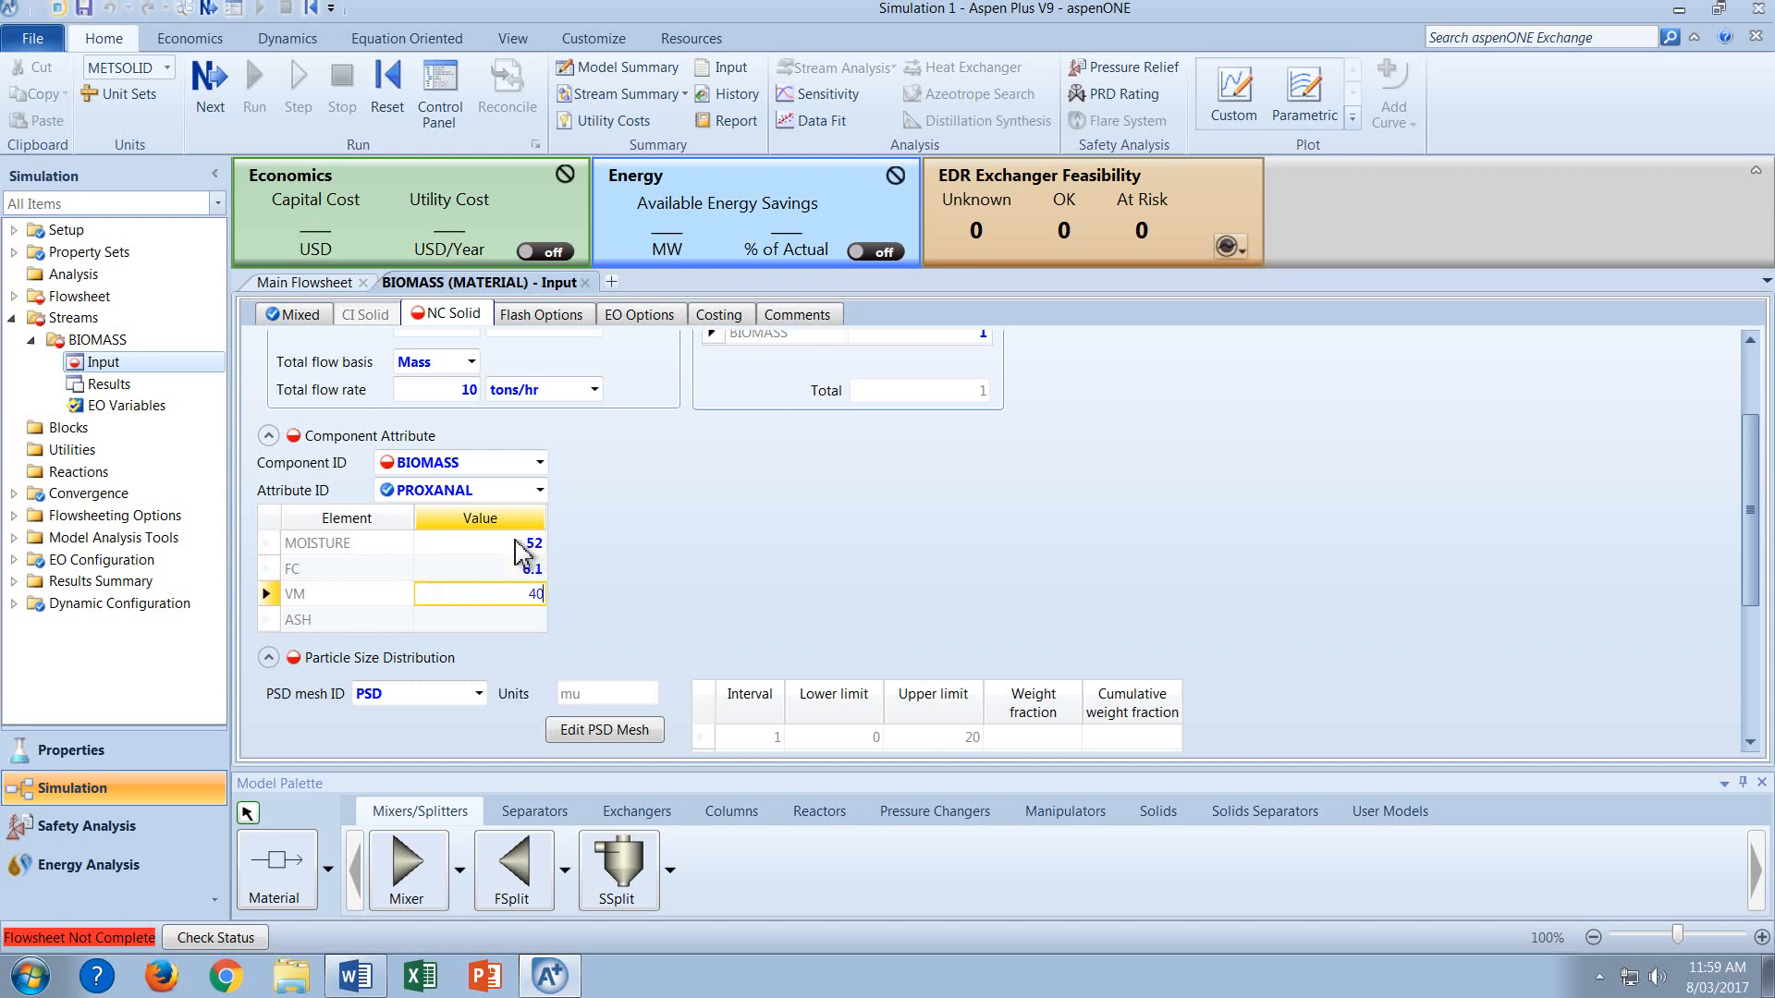
type(".2")
key("Return")
type("1")
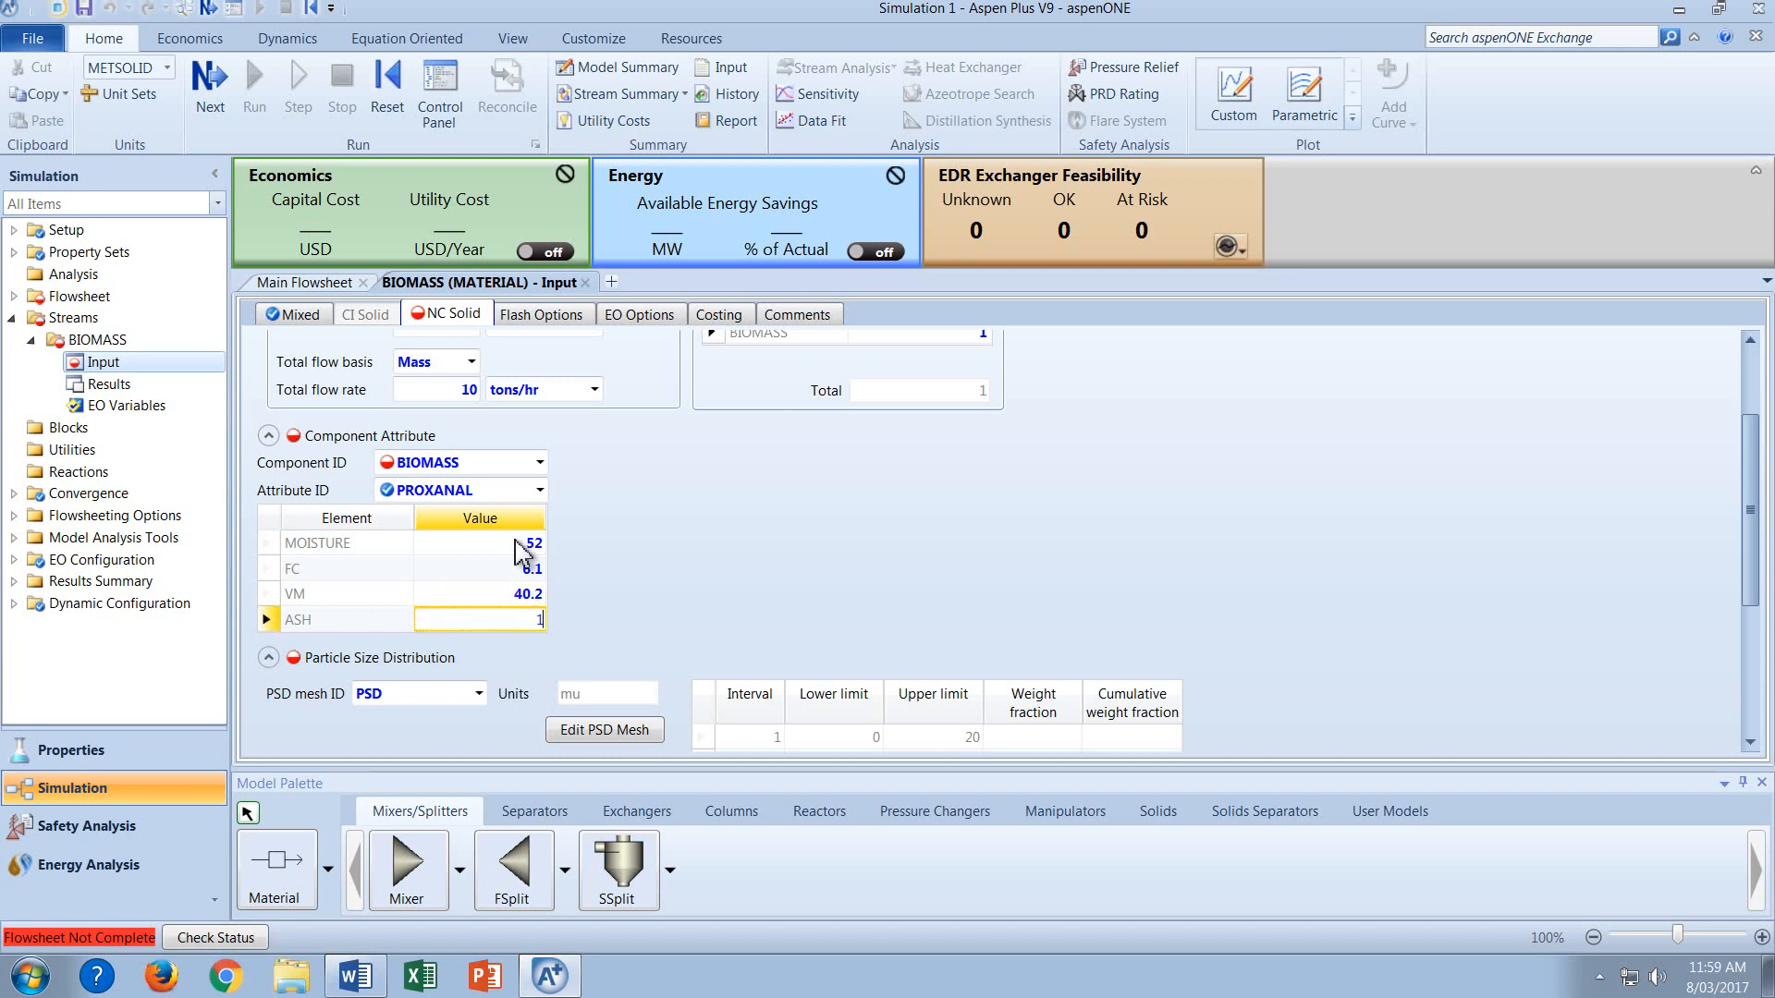
type(".7")
key("Return")
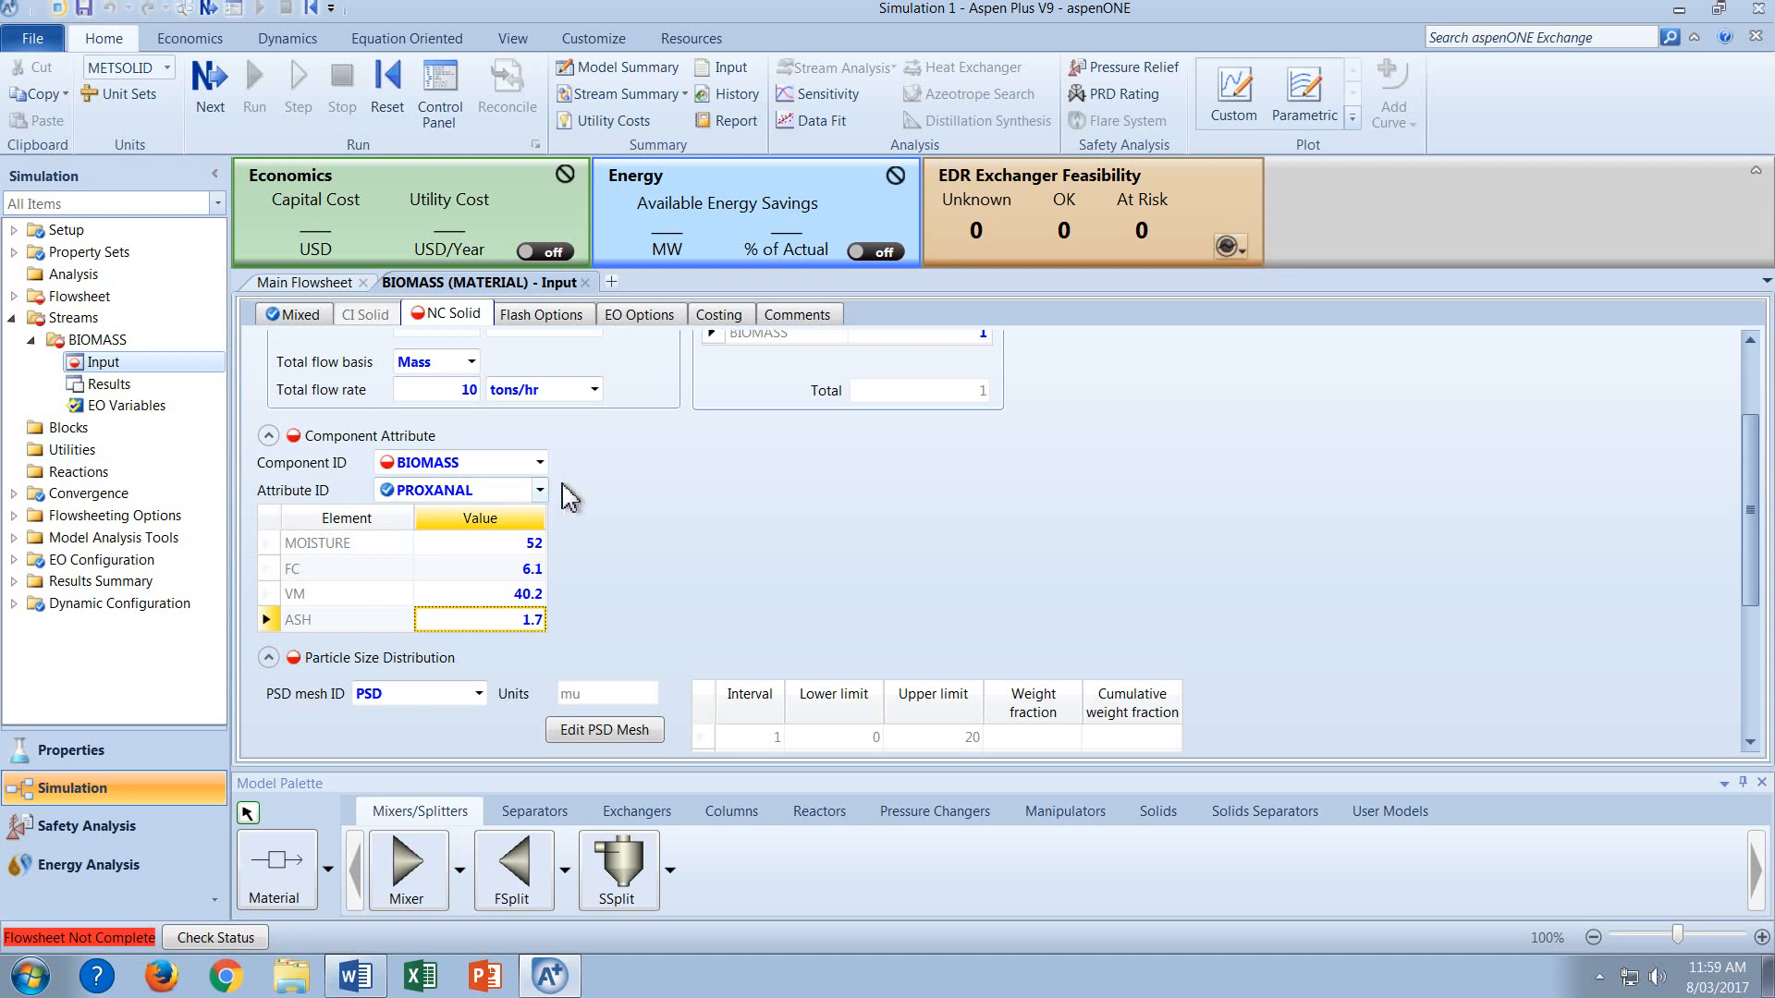
Select the ULTANAL attribute for BIOMASS and enter ASH 3.5, CARBON 23.4 and HYDROGEN 2.8.
left_click(540, 491)
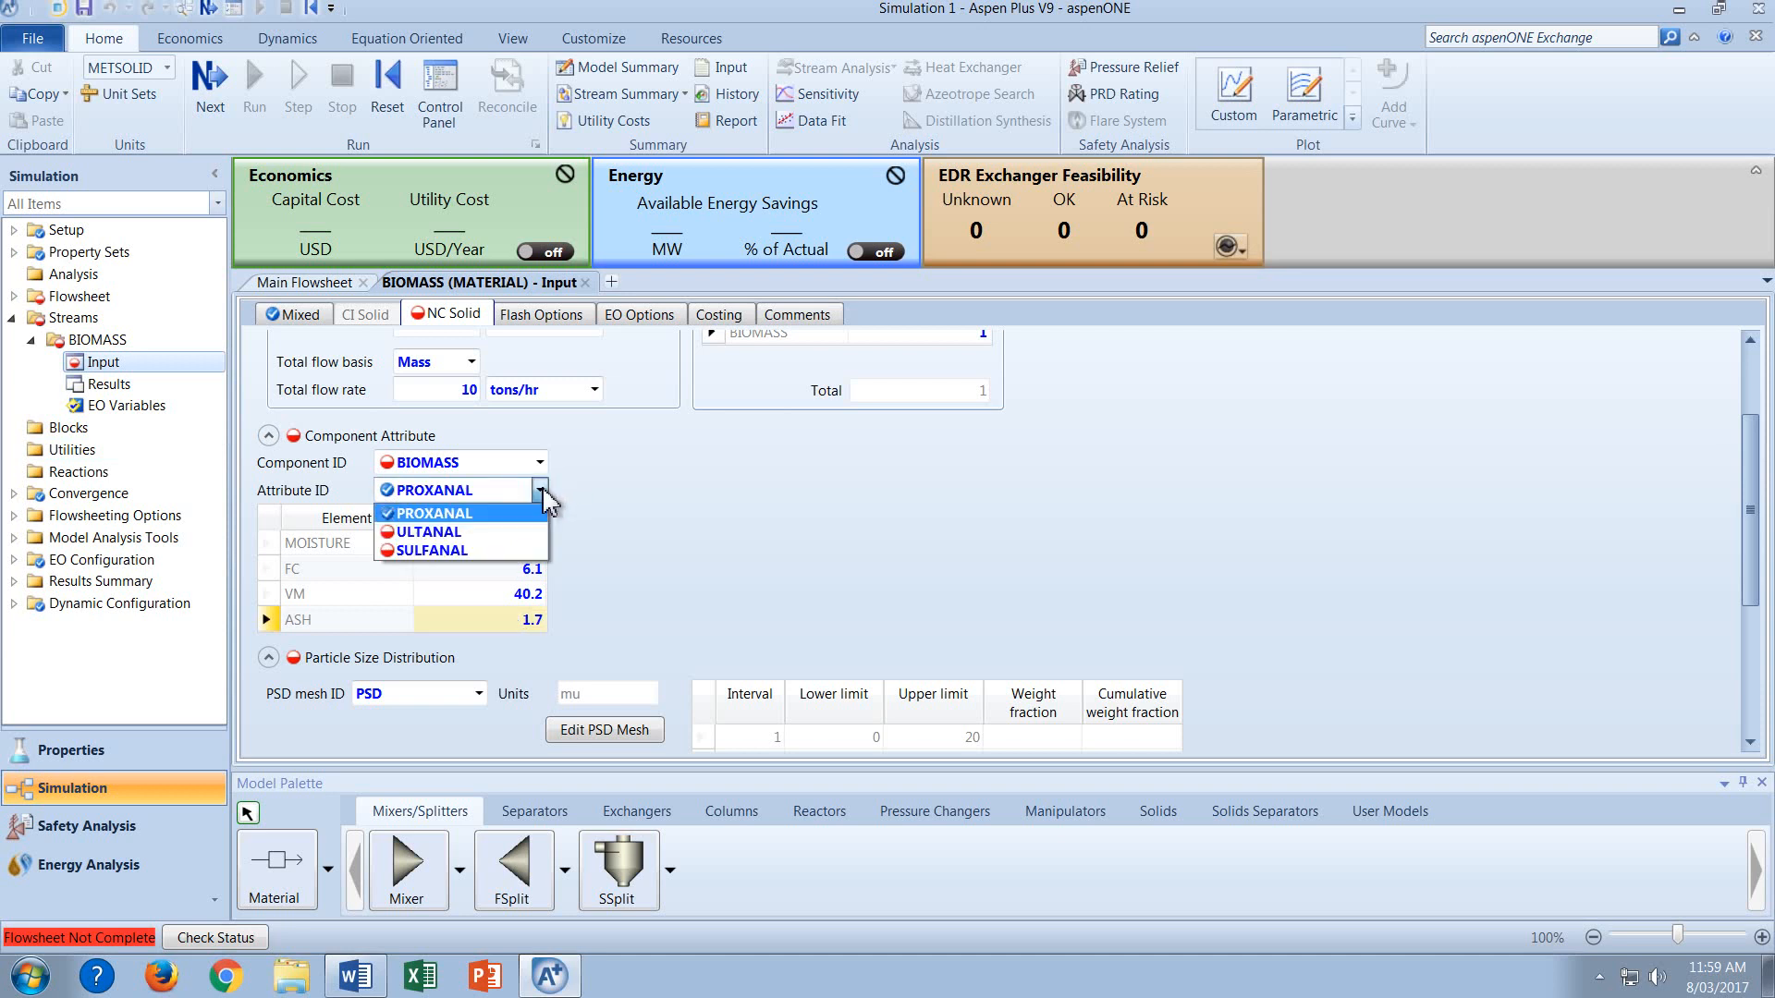
left_click(518, 532)
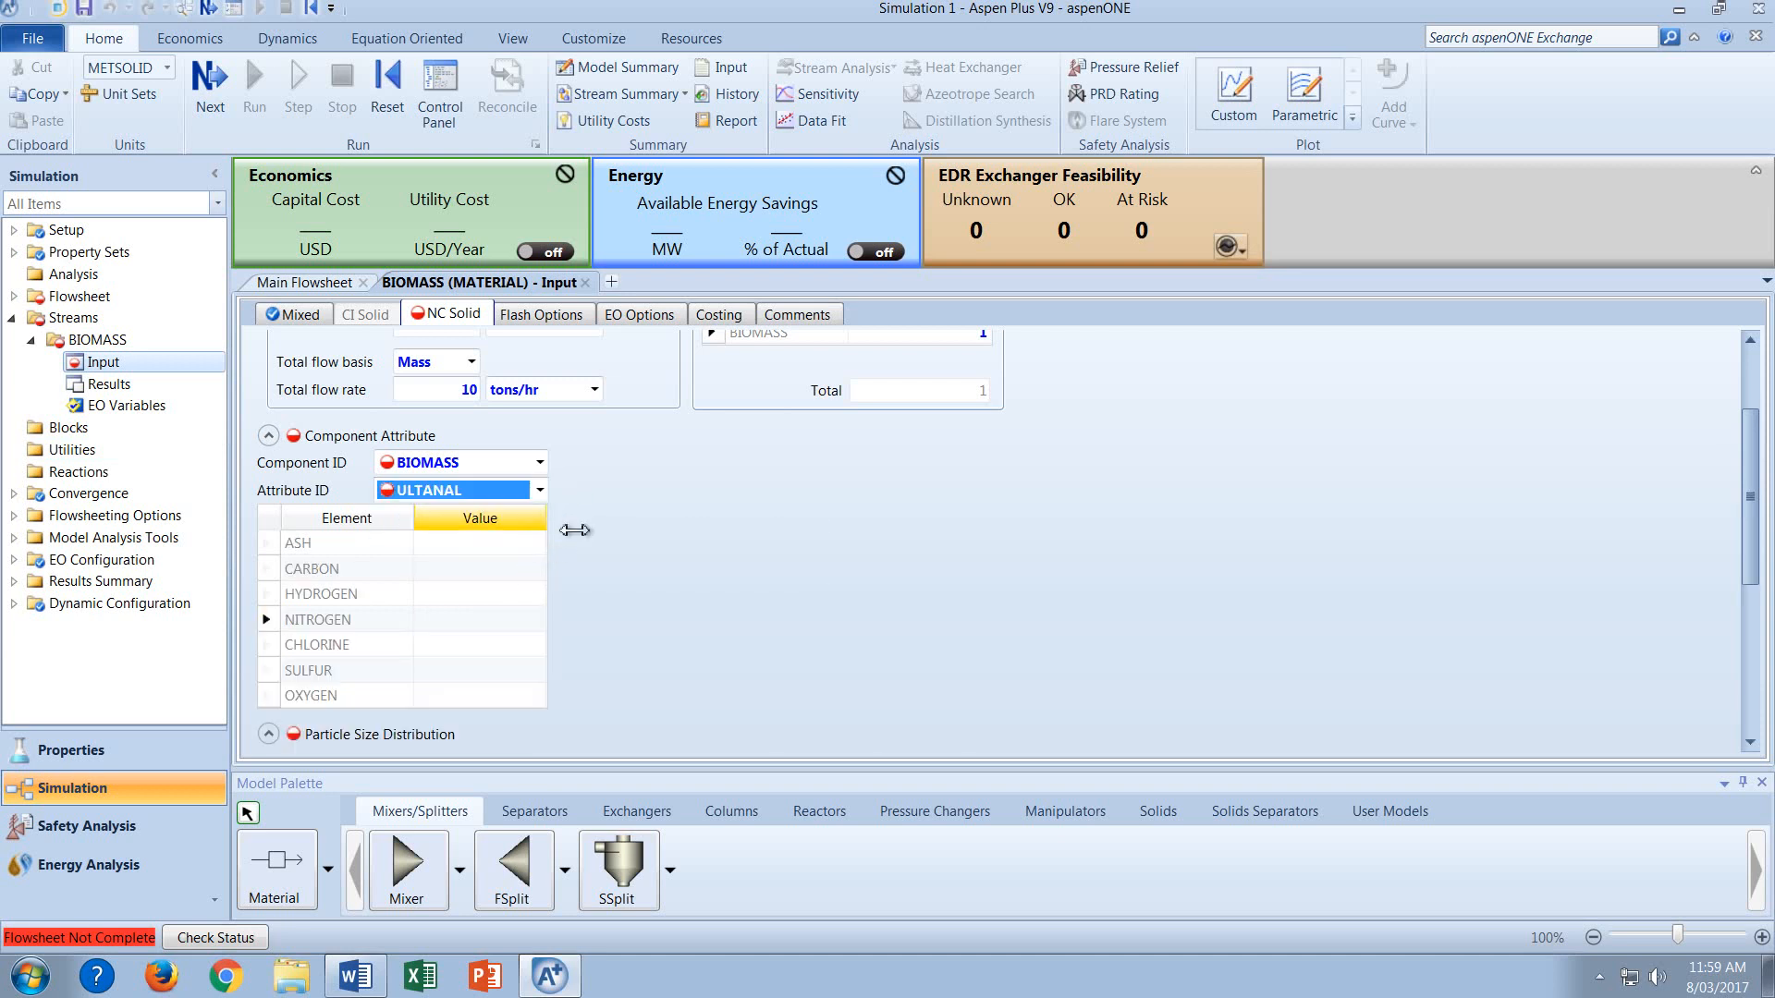
left_click(521, 547)
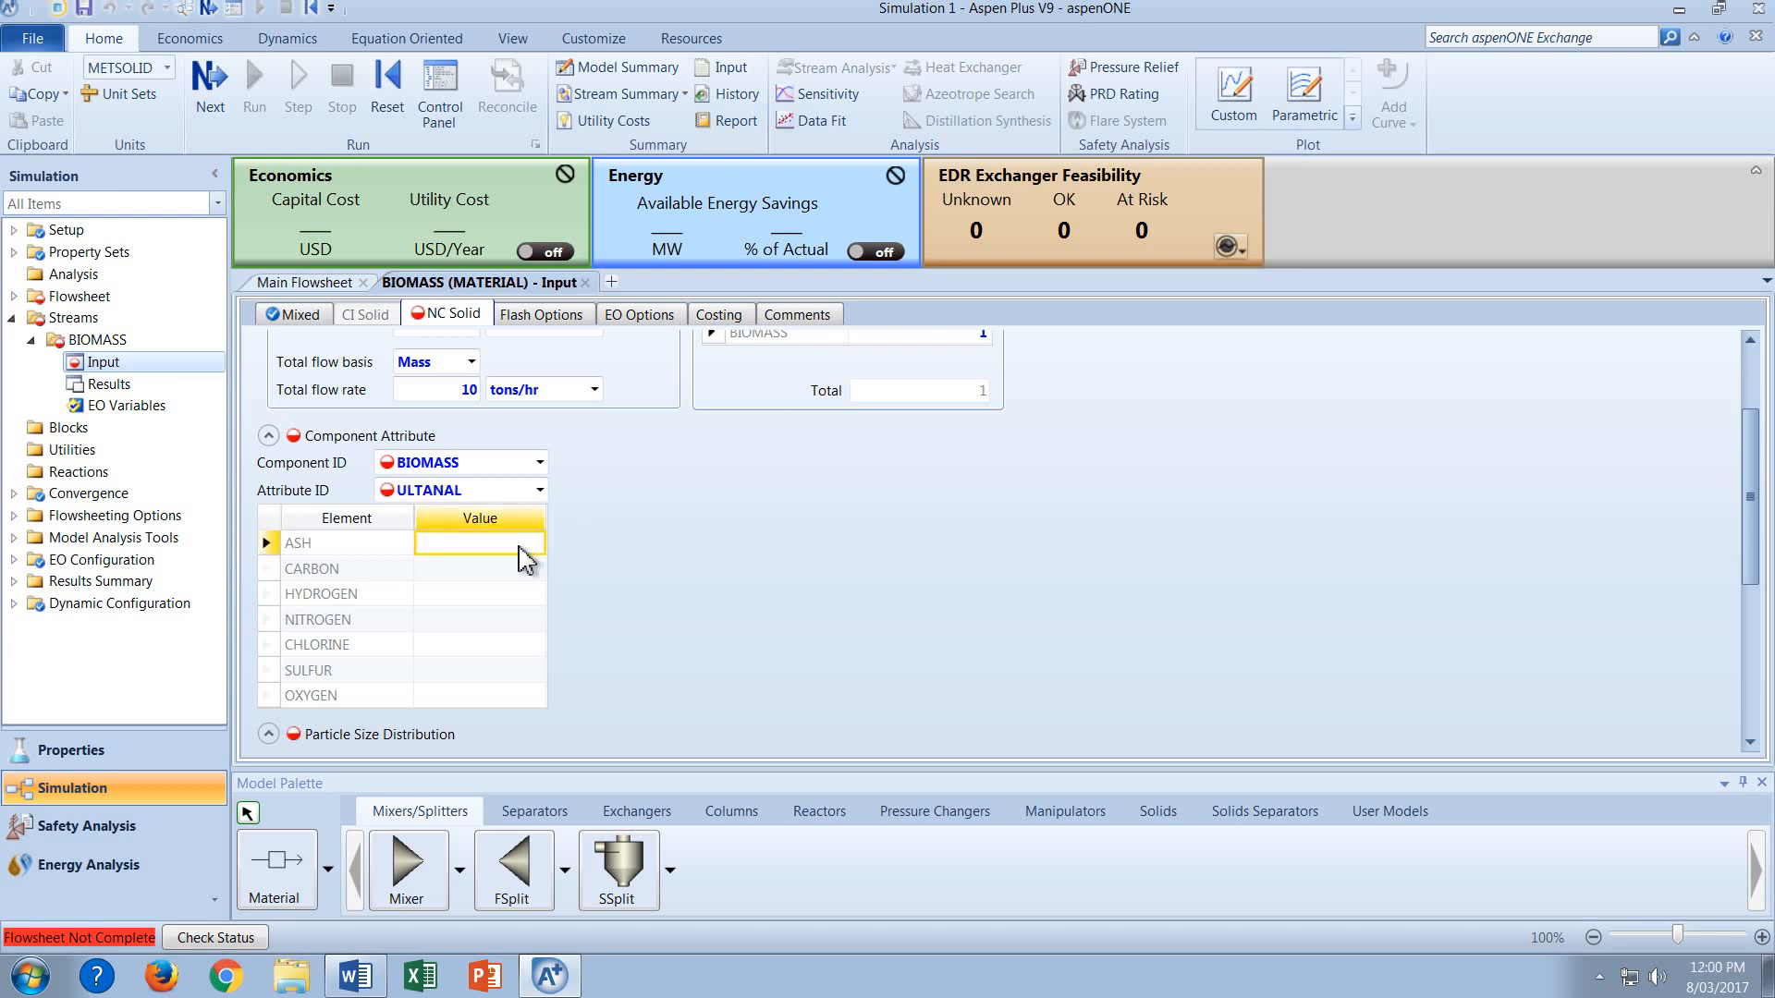
type("3.5")
key("Return")
type("43.")
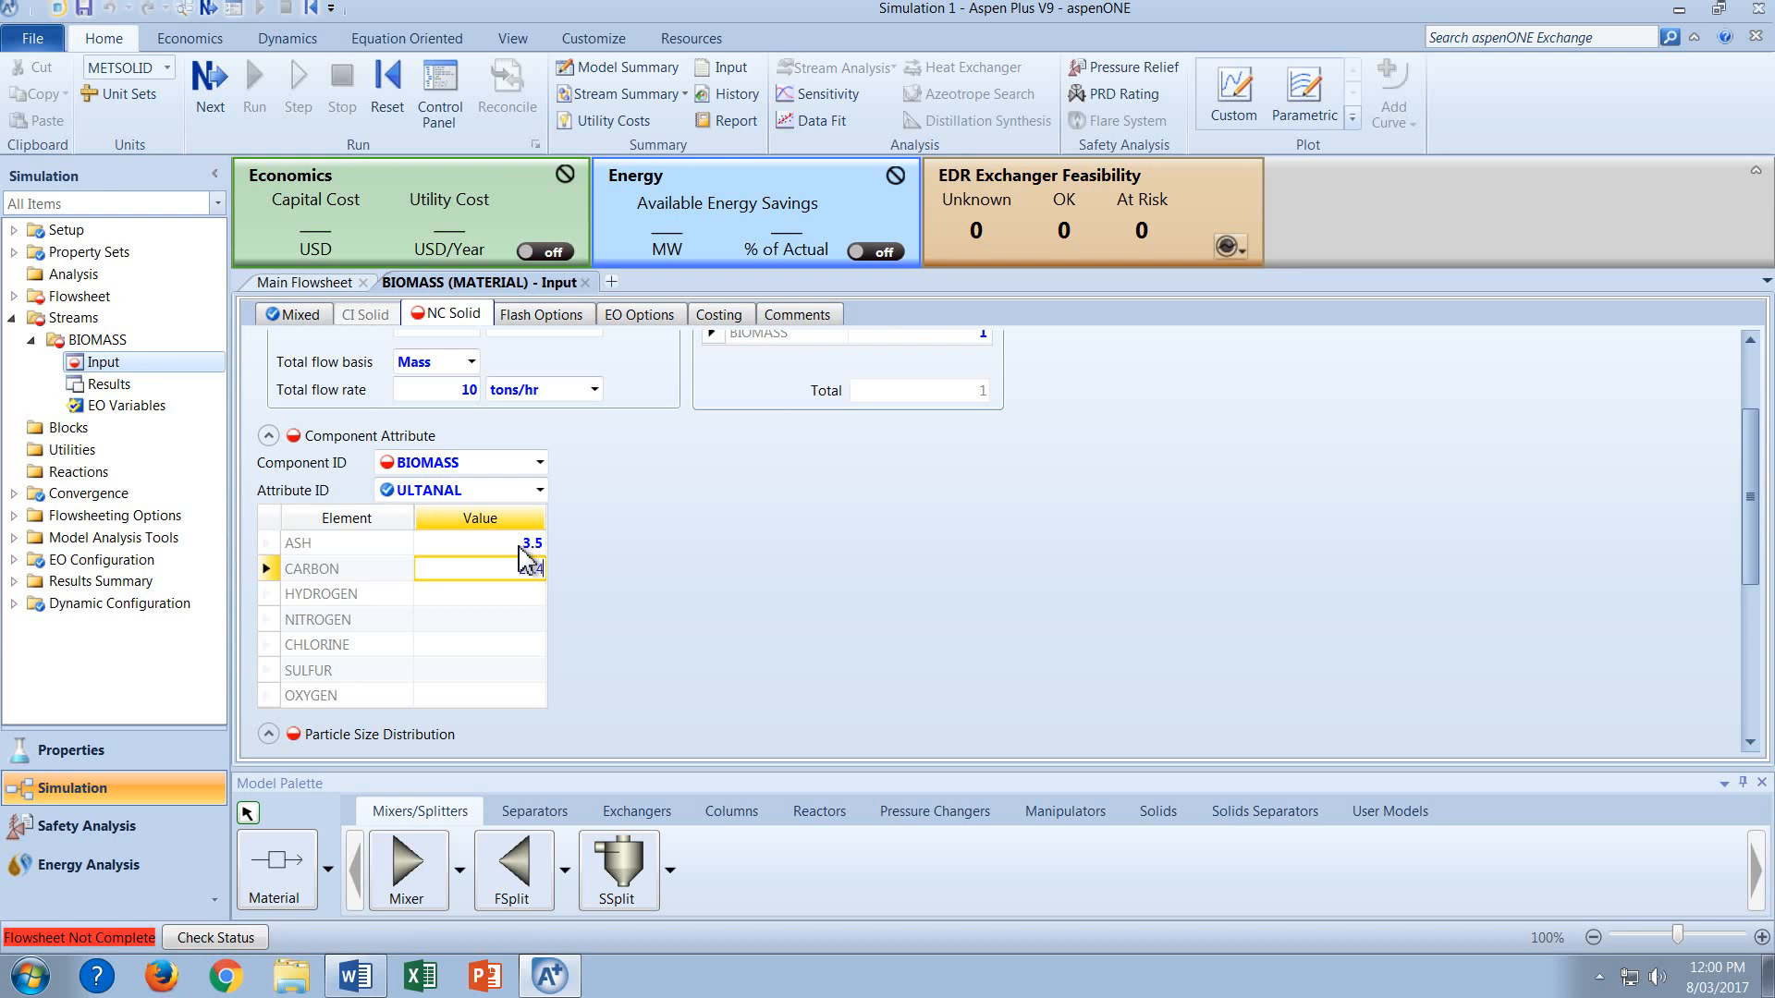
key("Return")
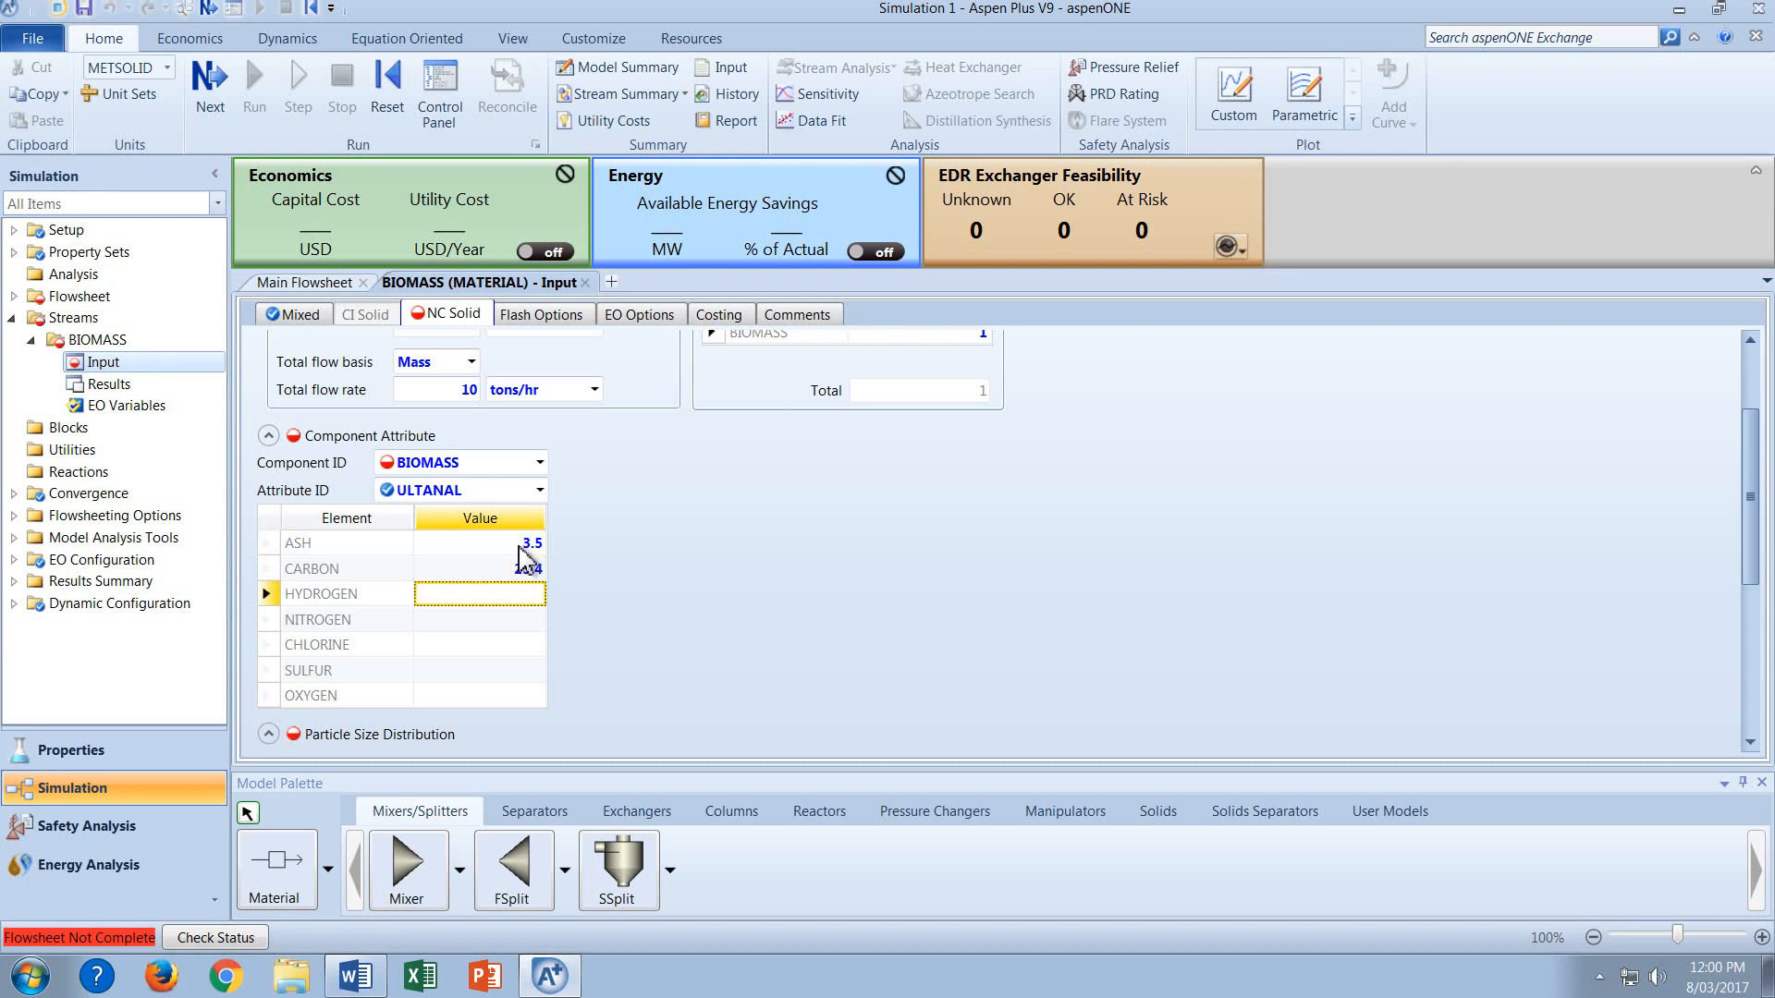
type("2.8")
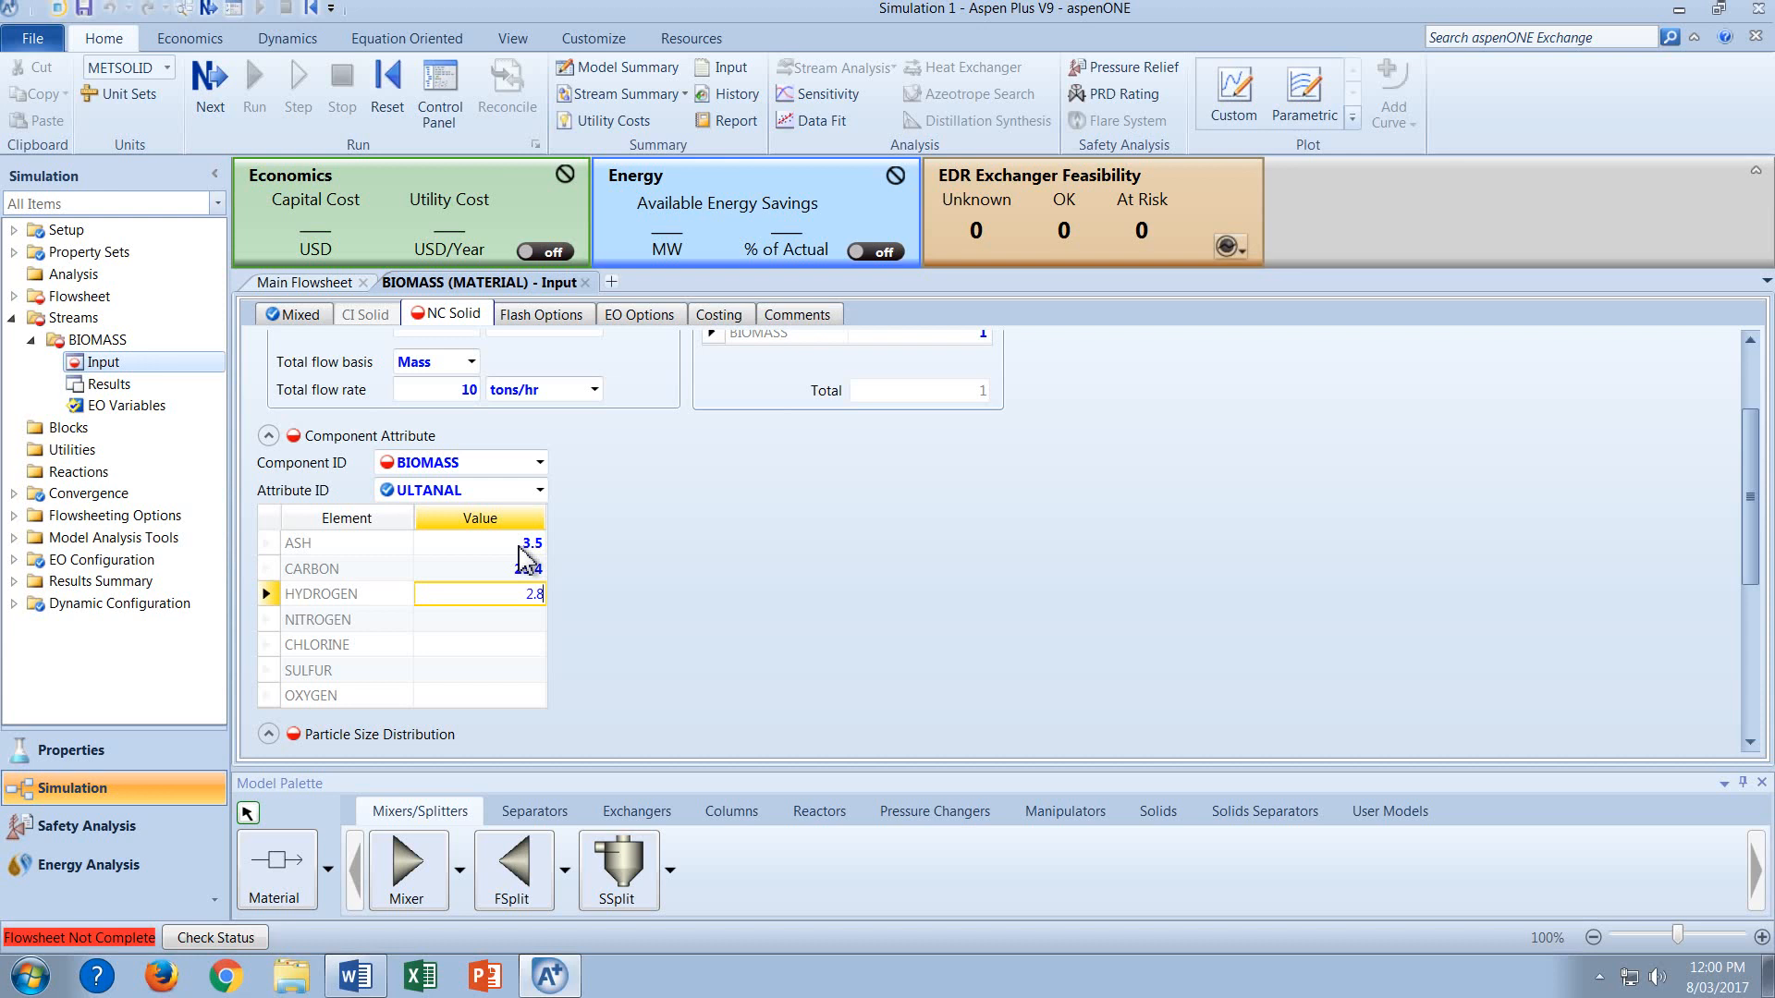
key("Return")
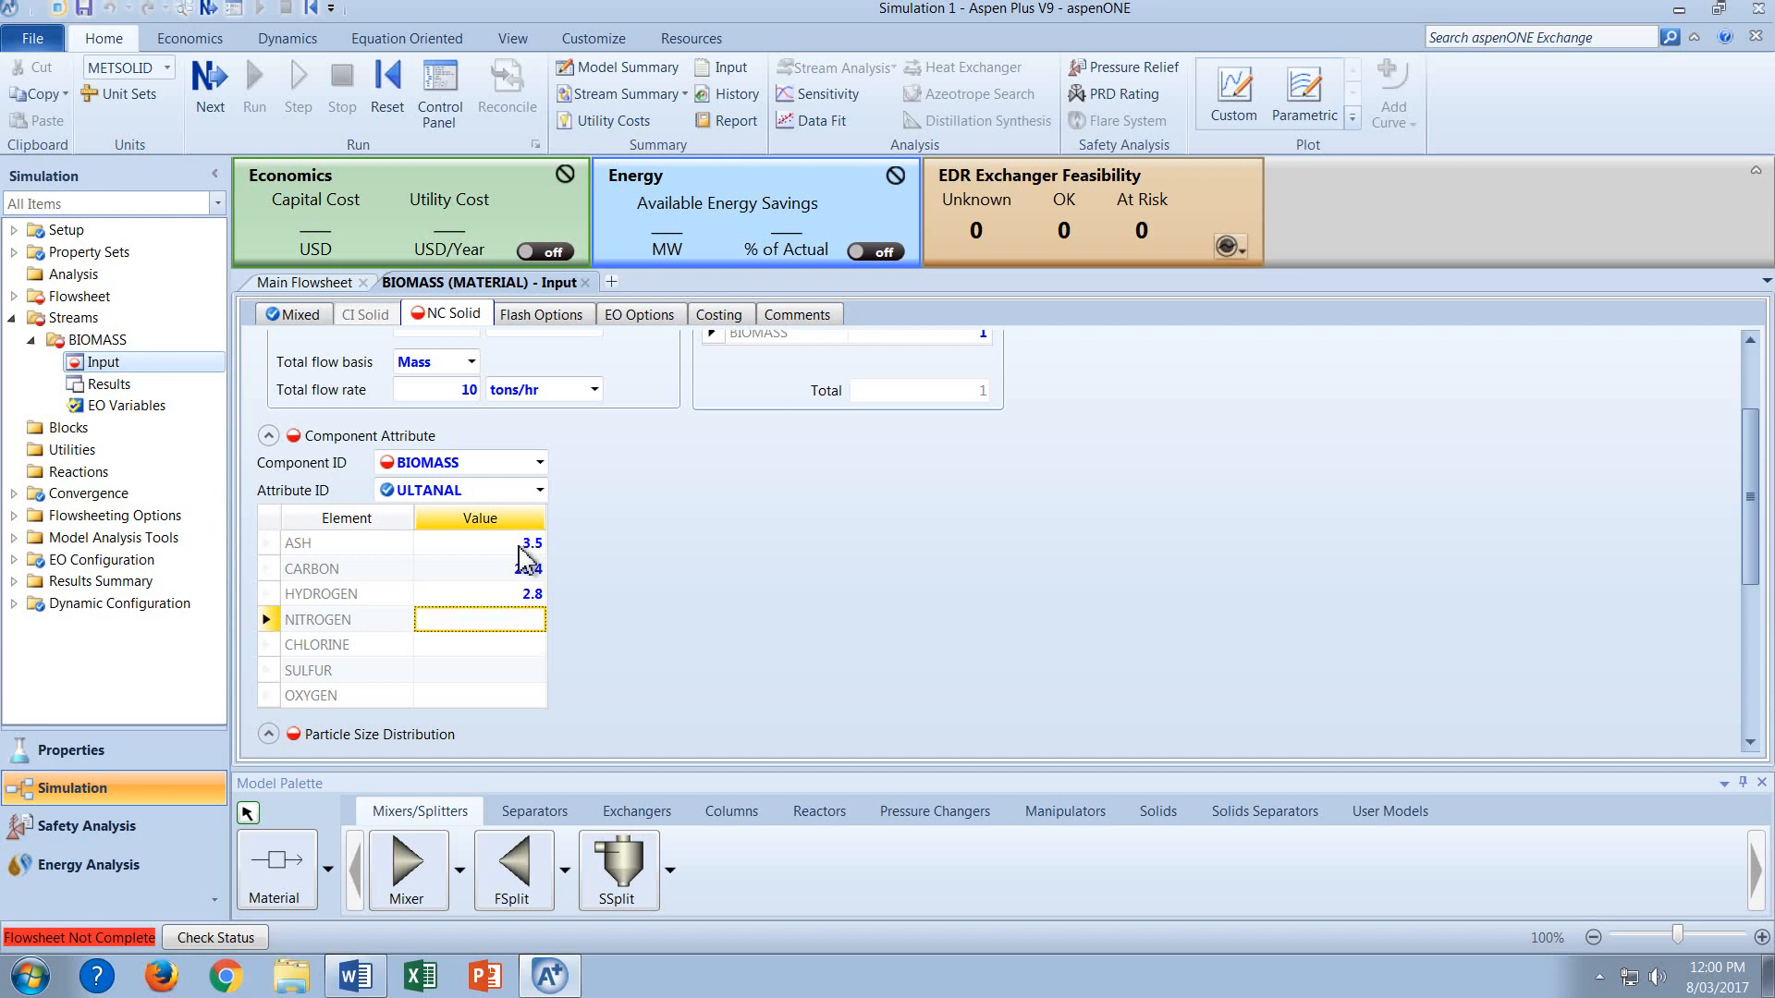
Complete the ULTANAL values with NITROGEN 0.1, CHLORINE 0.1, SULFUR 0.1 and OXYGEN 20.1.
type("0.1")
key("Return")
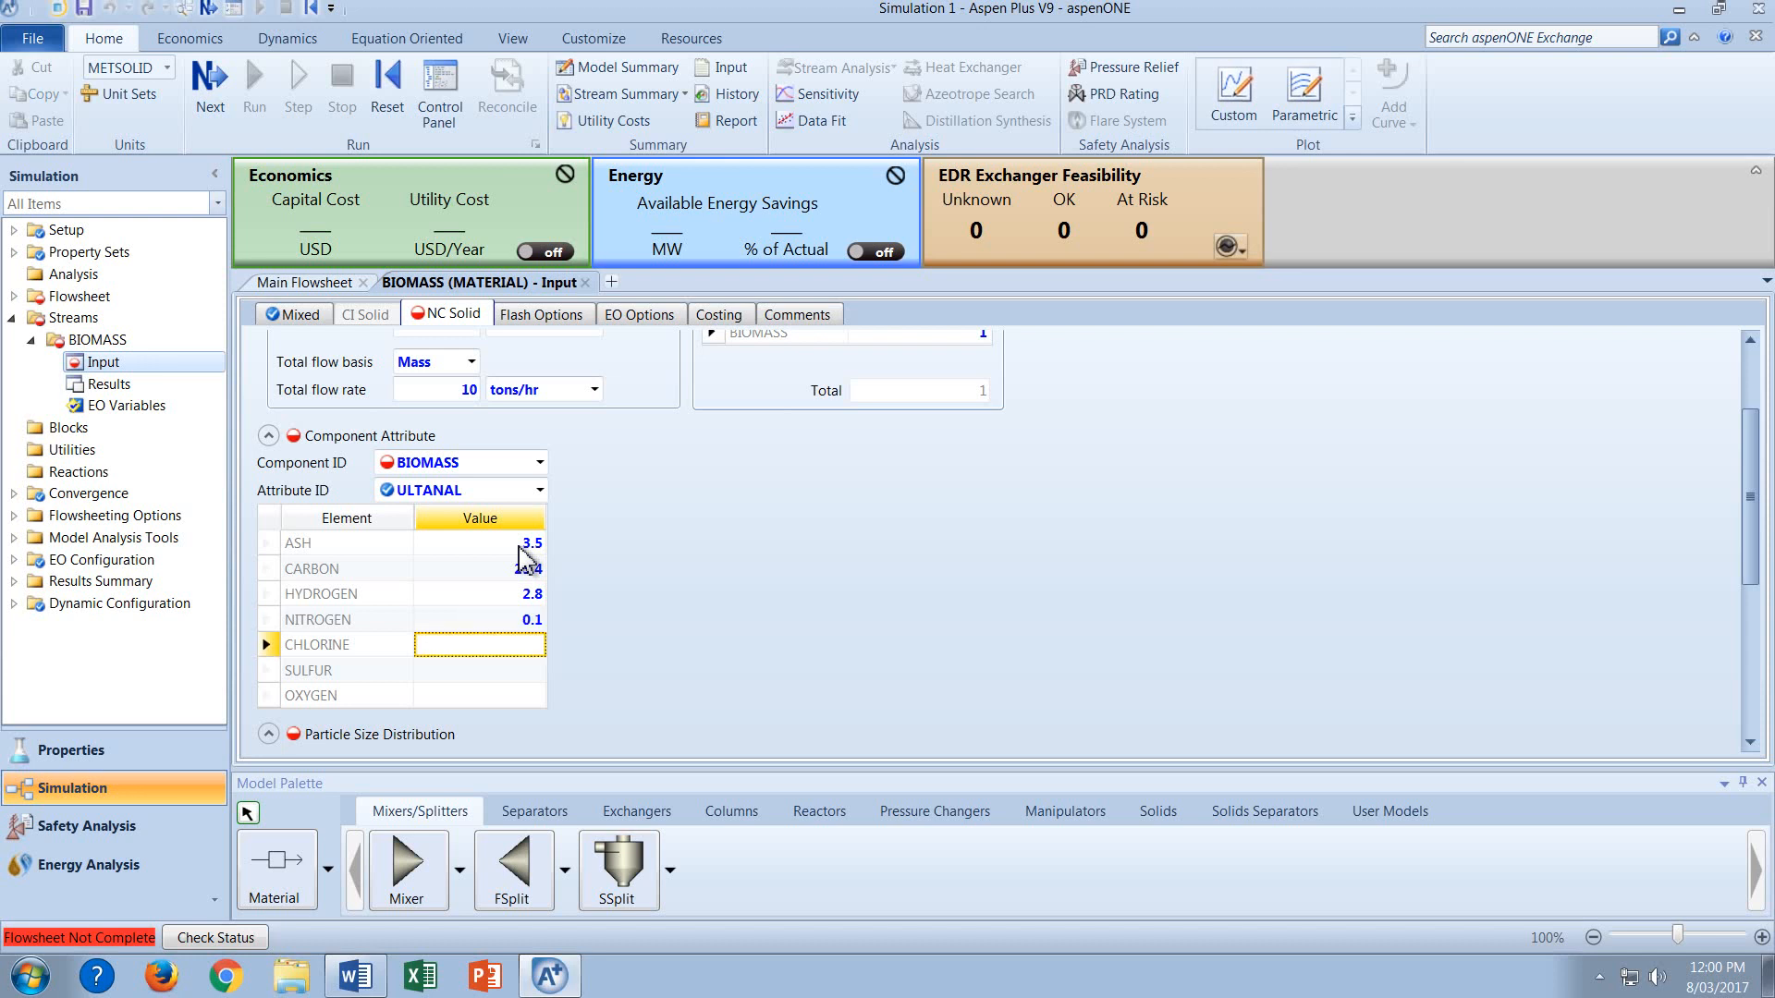
type("0.1")
key("Return")
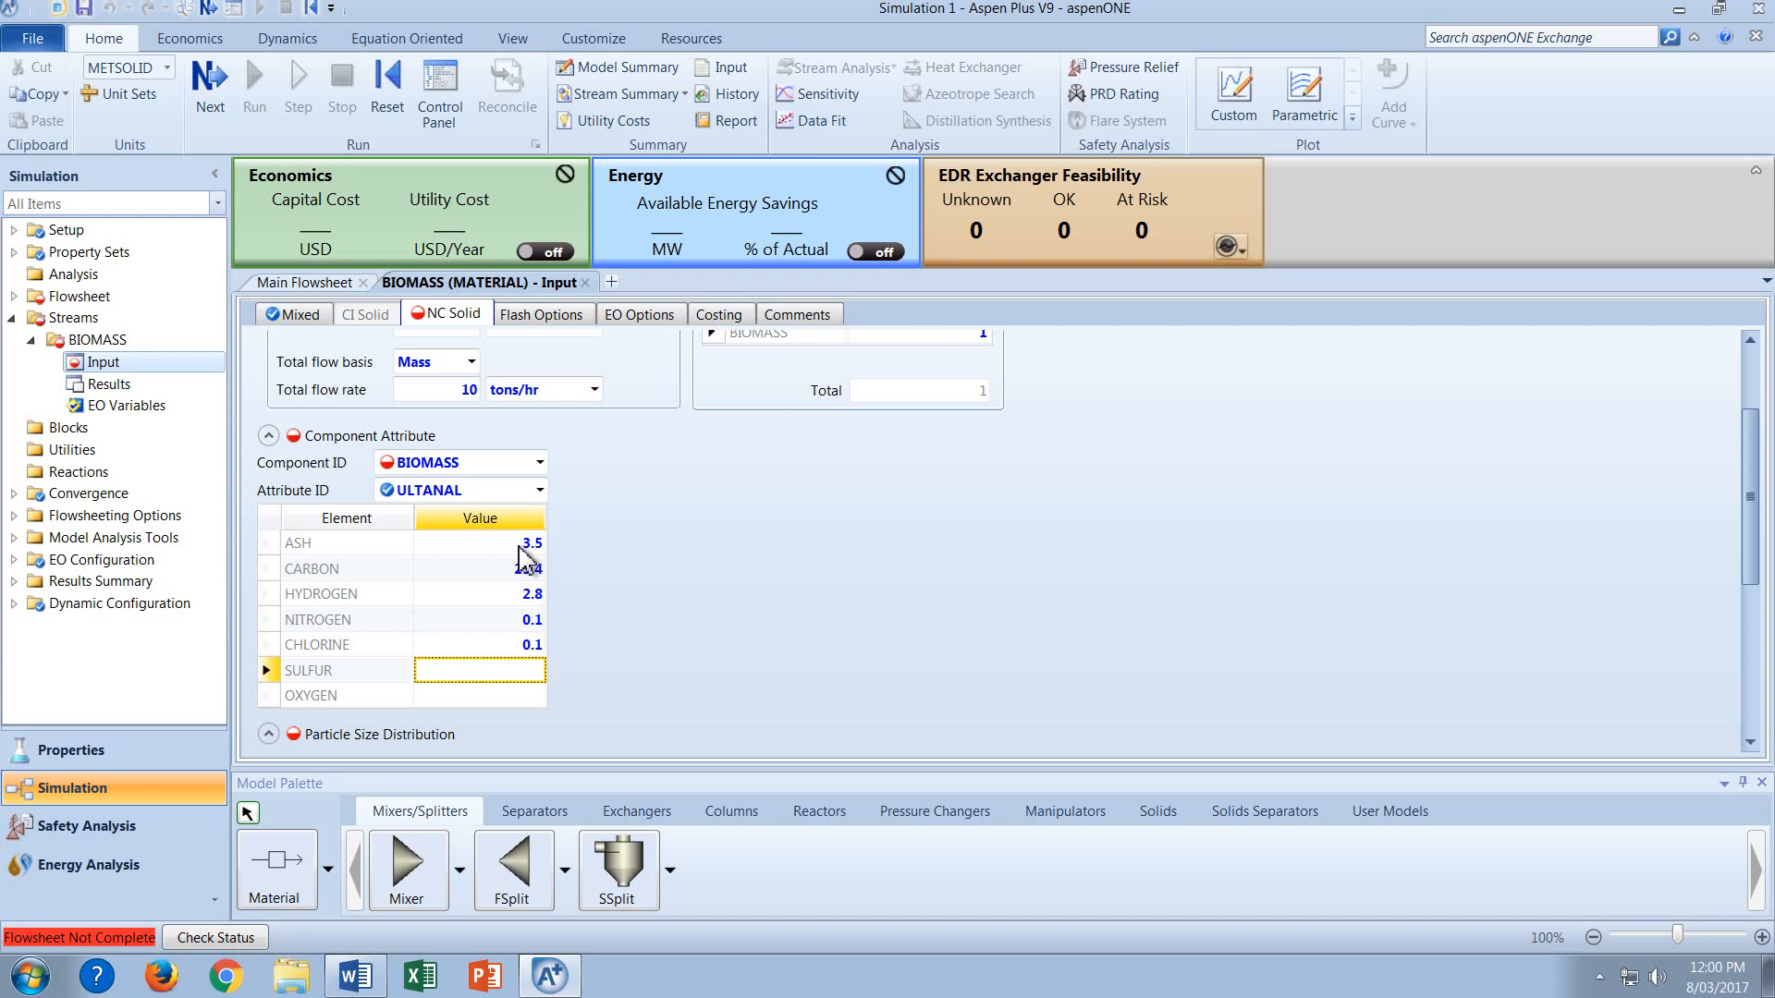
type("0.1")
key("Return")
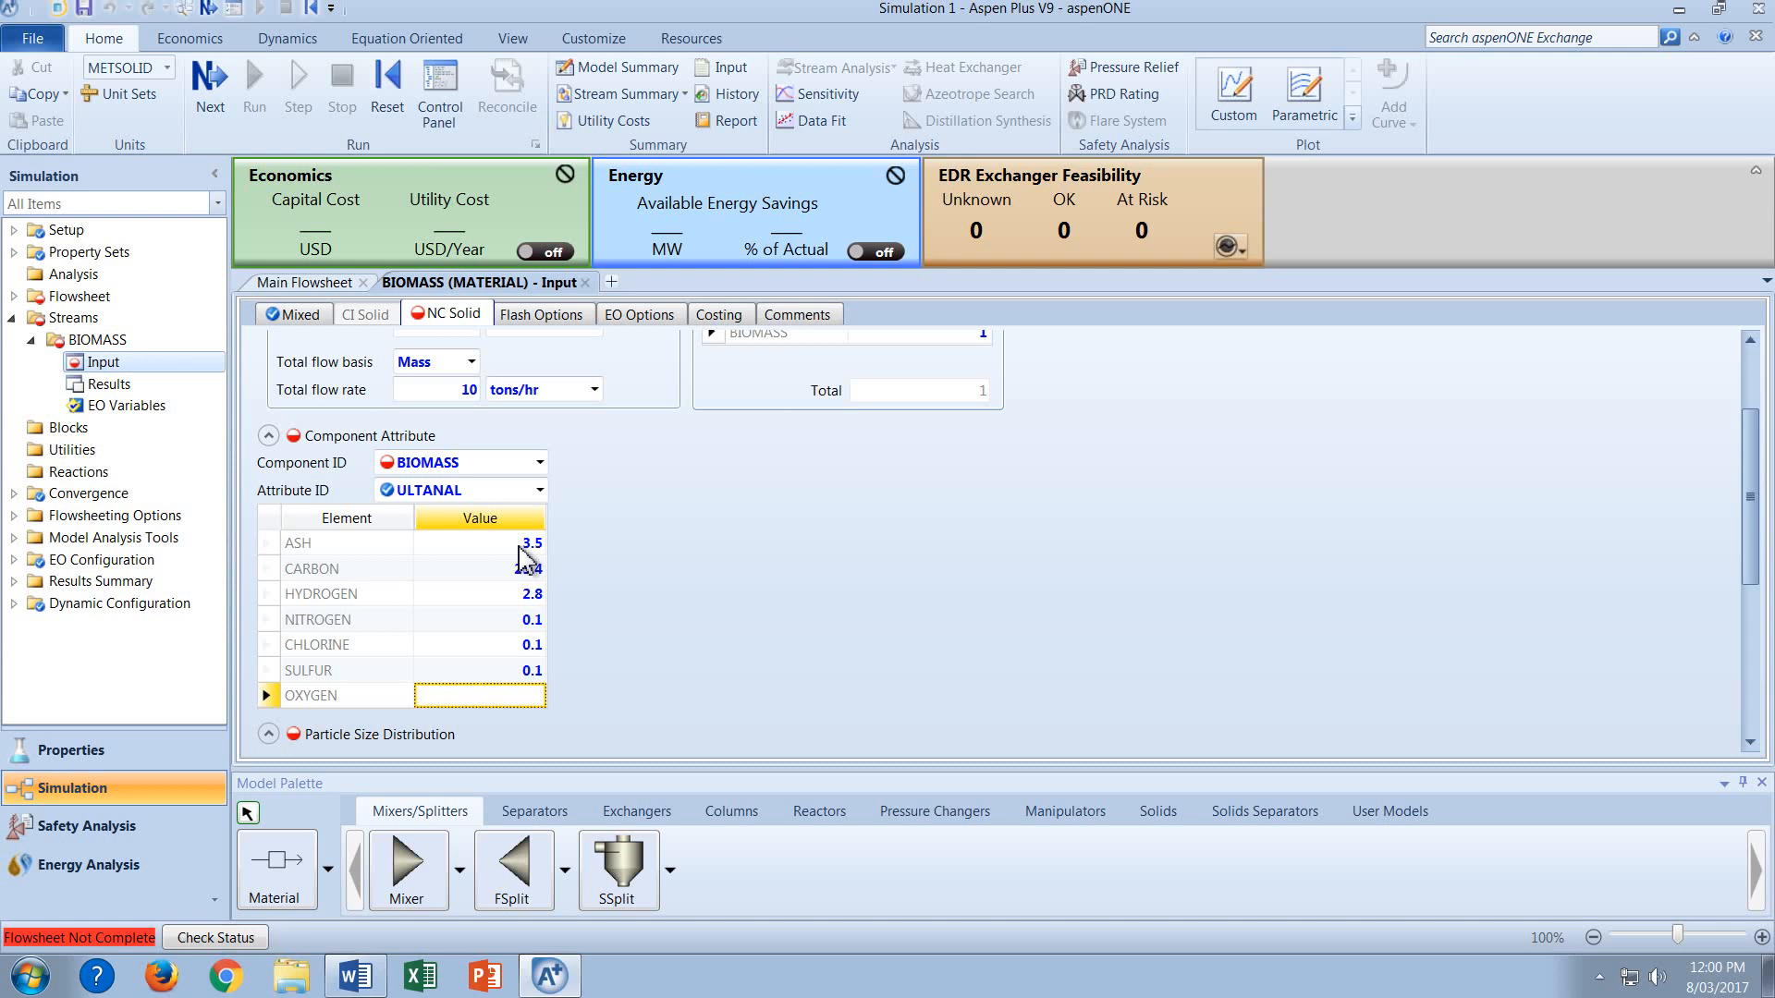
type("20.1")
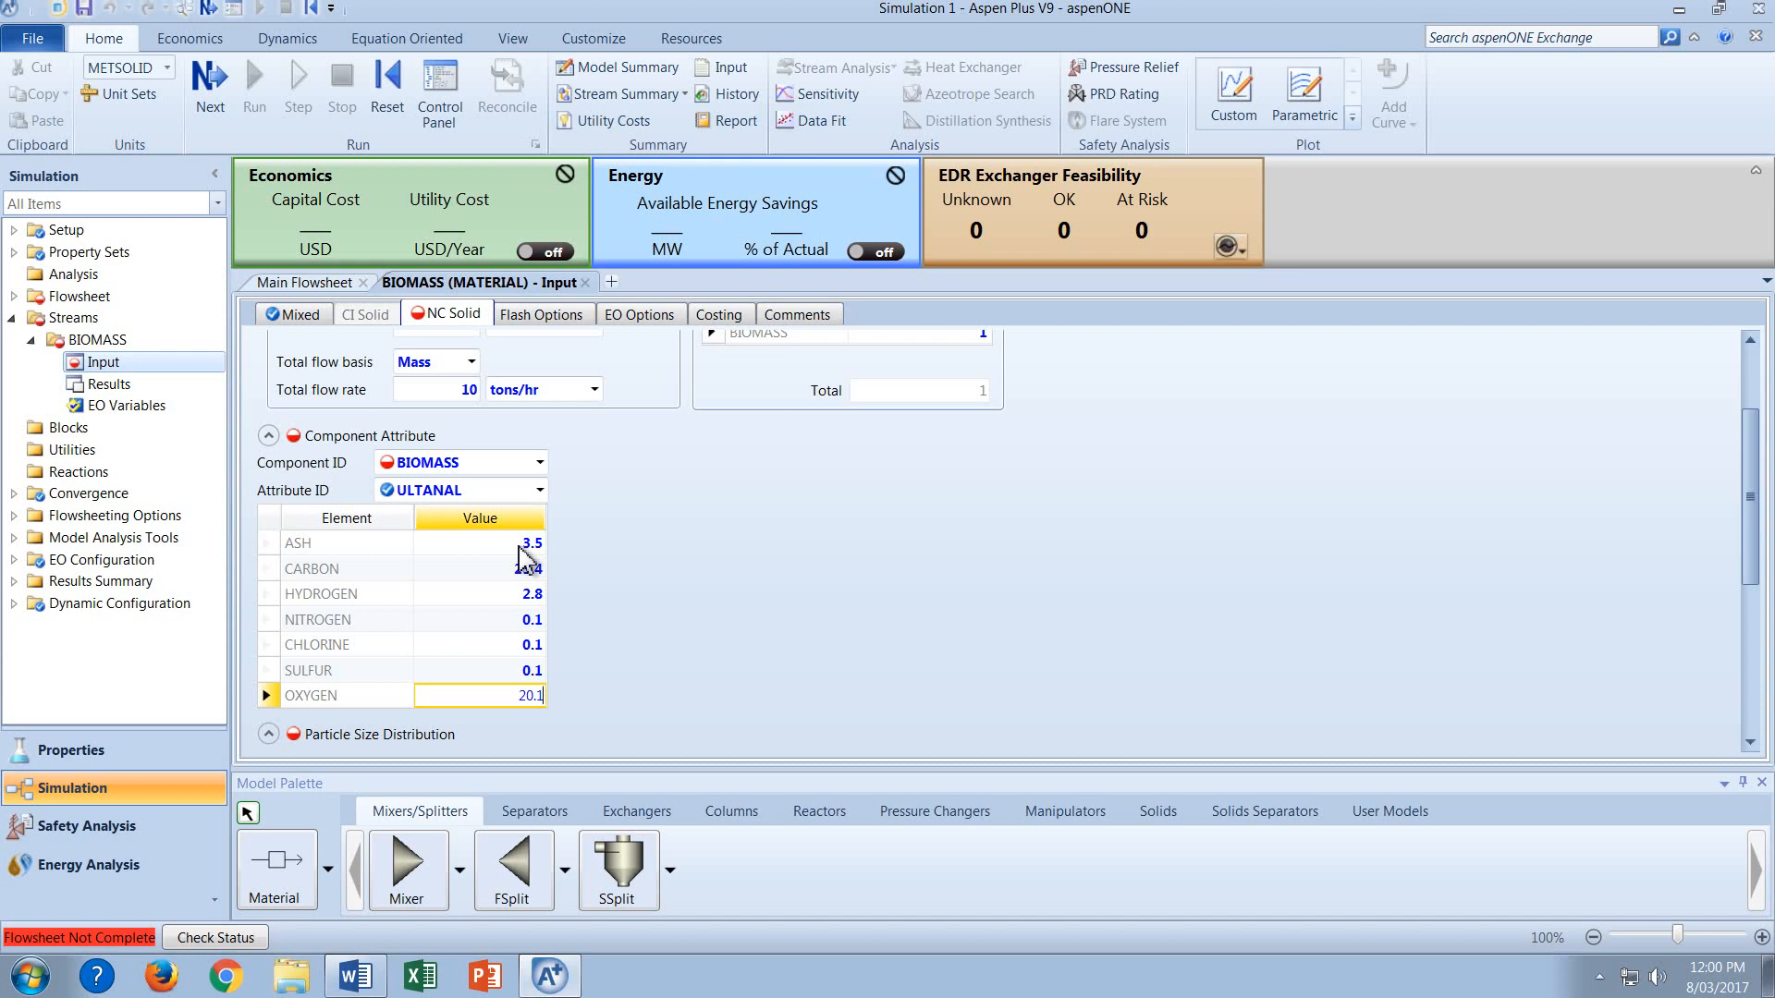
key("Return")
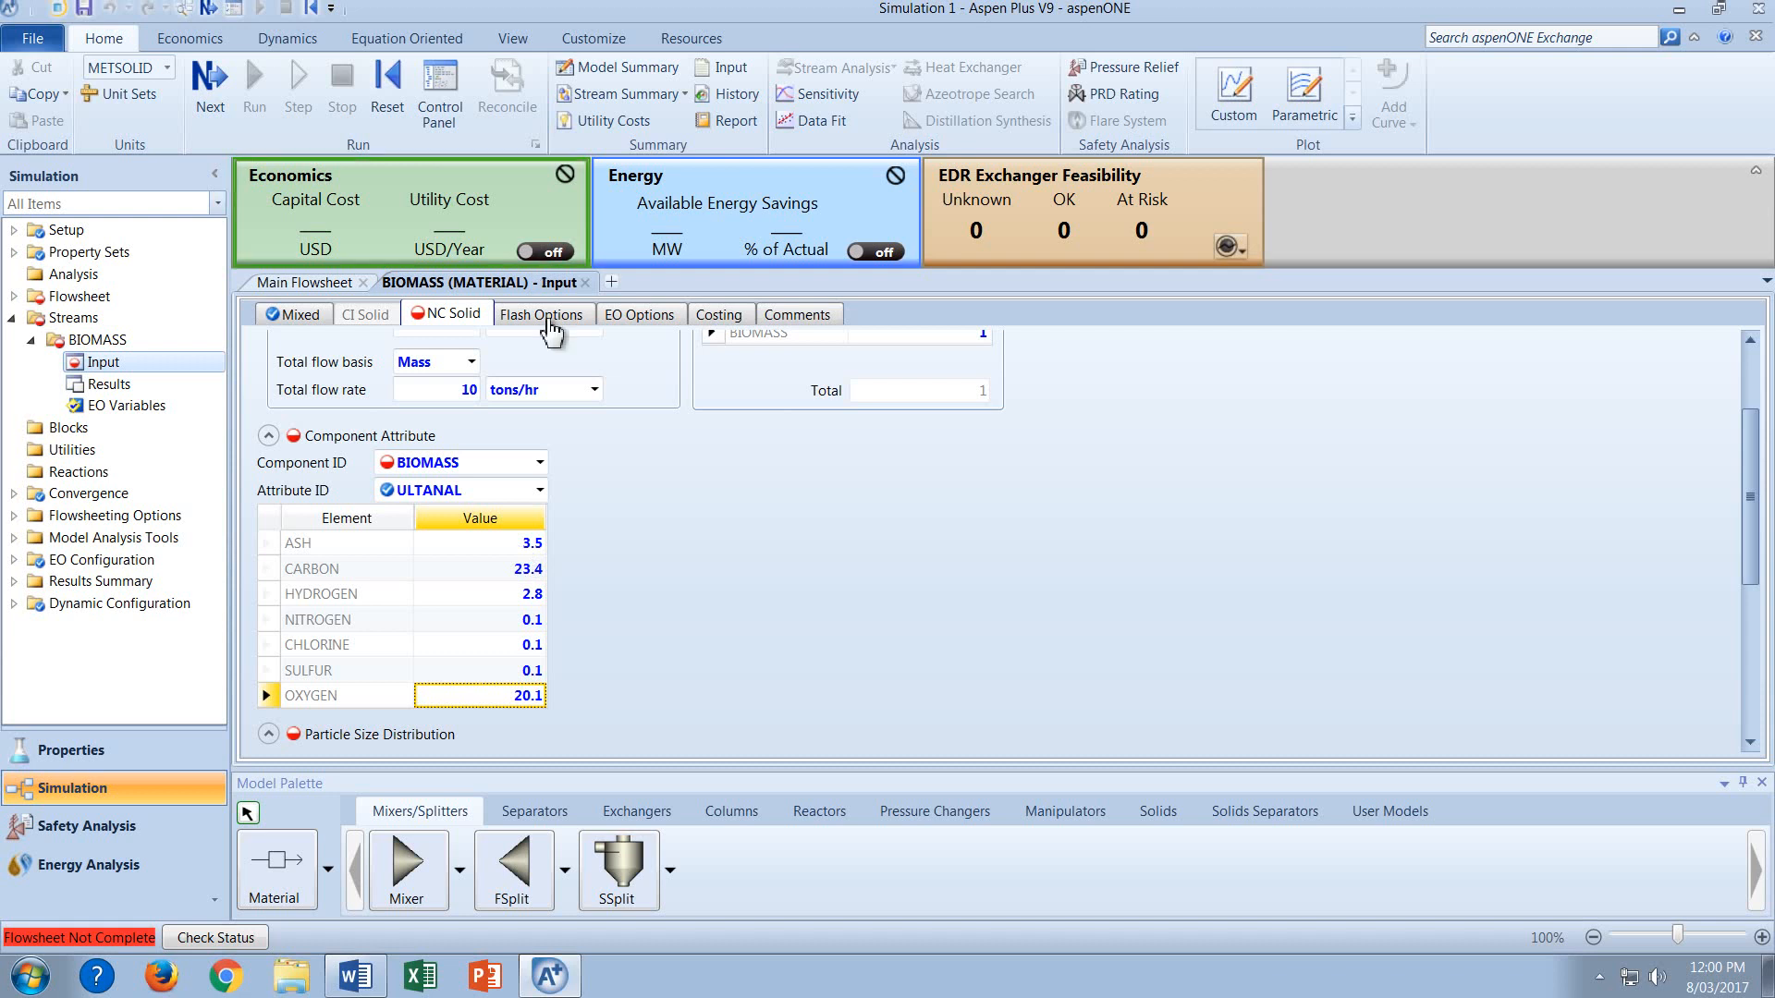
Select the SULFANAL attribute, set its ORGANIC value to 0.1, and collapse the Component Attribute section.
left_click(540, 491)
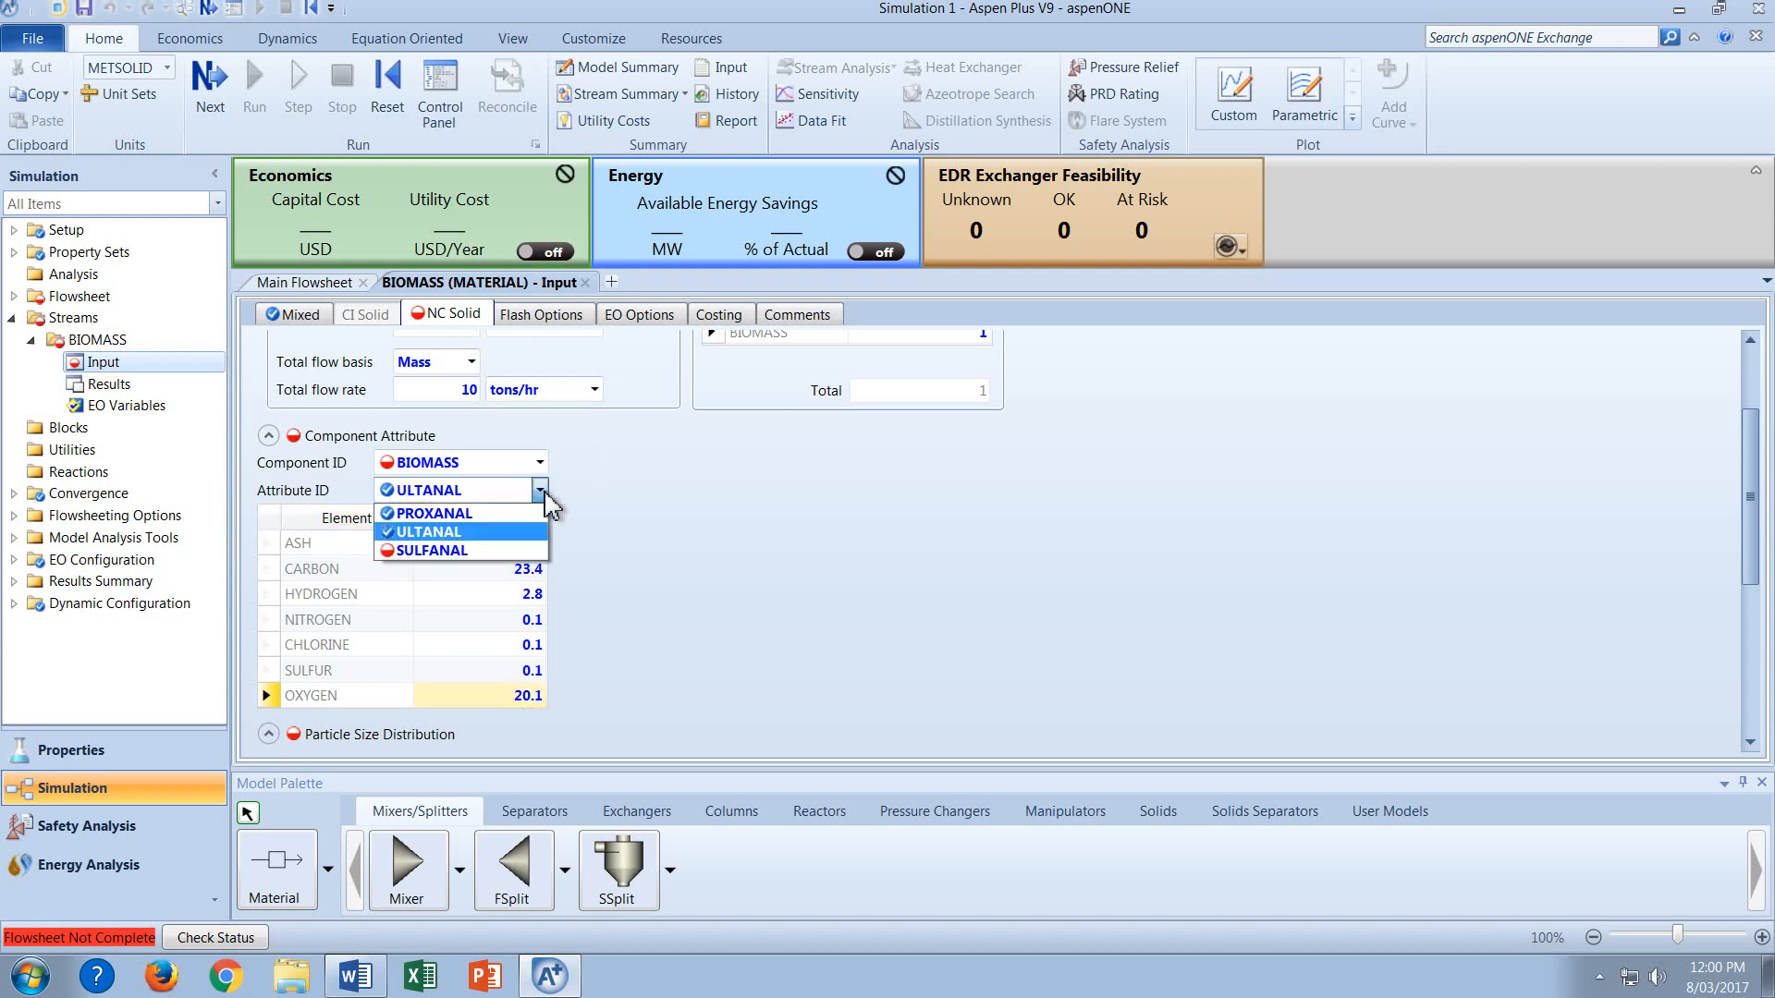
left_click(508, 551)
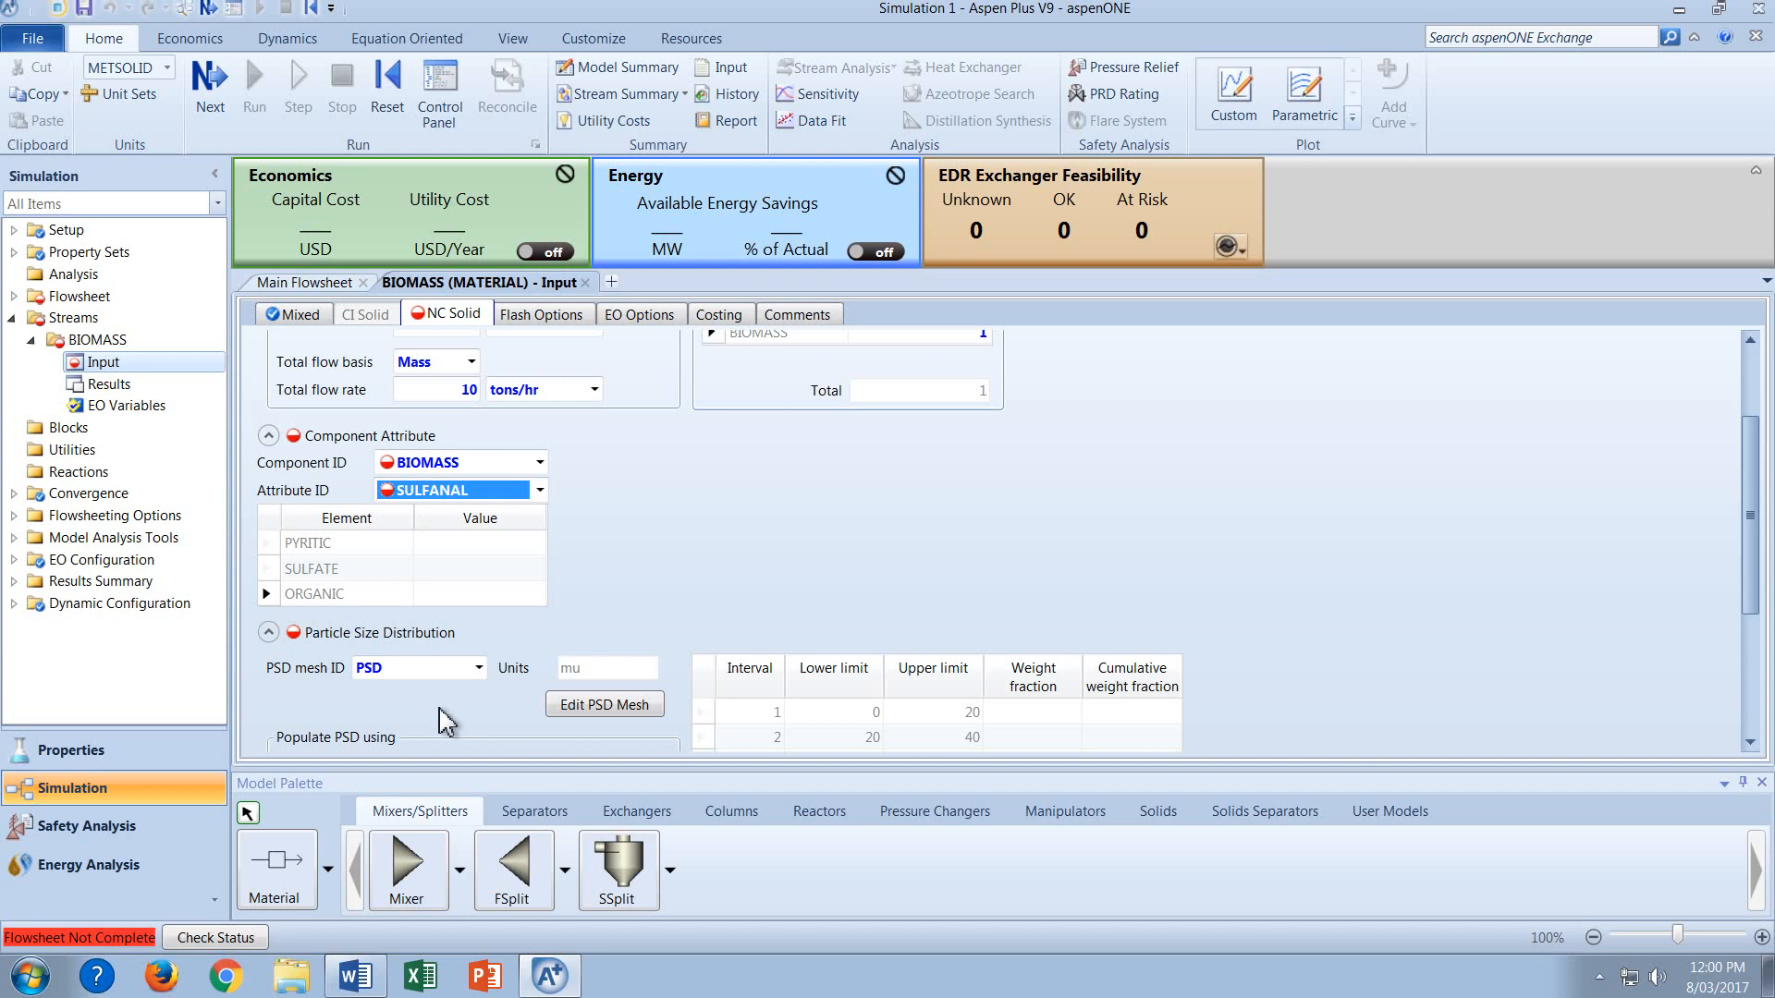
left_click(485, 597)
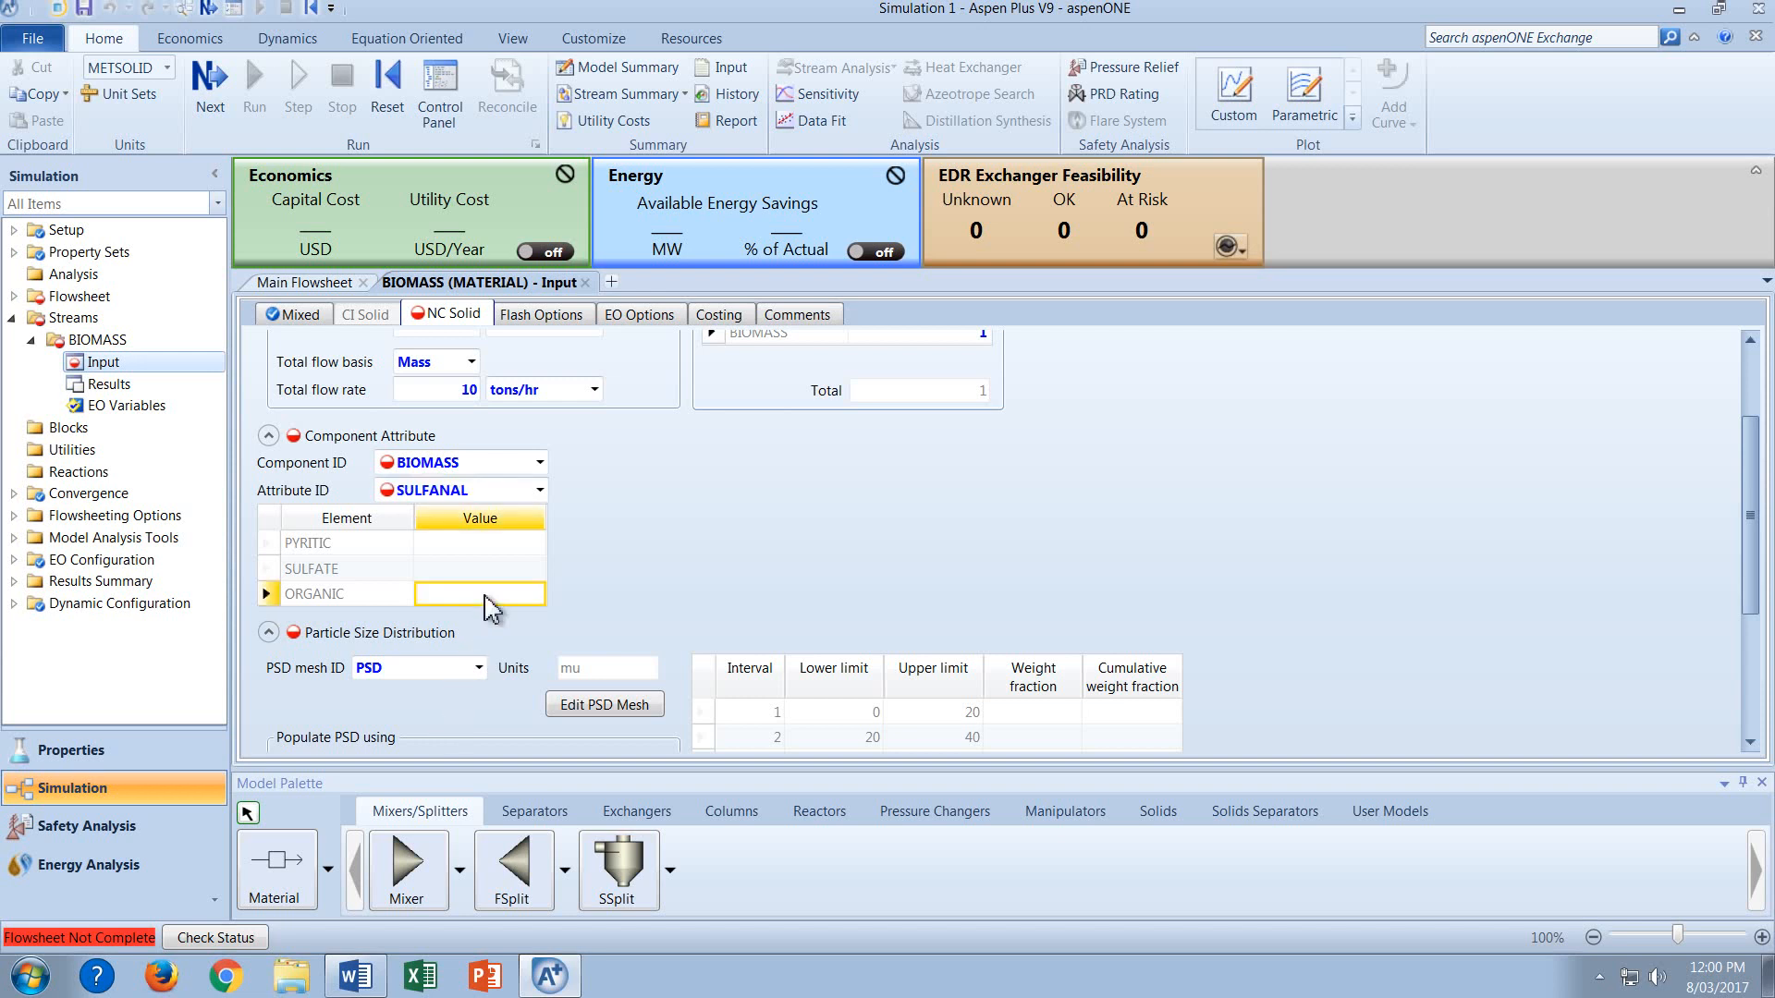
type("0.1")
key("Return")
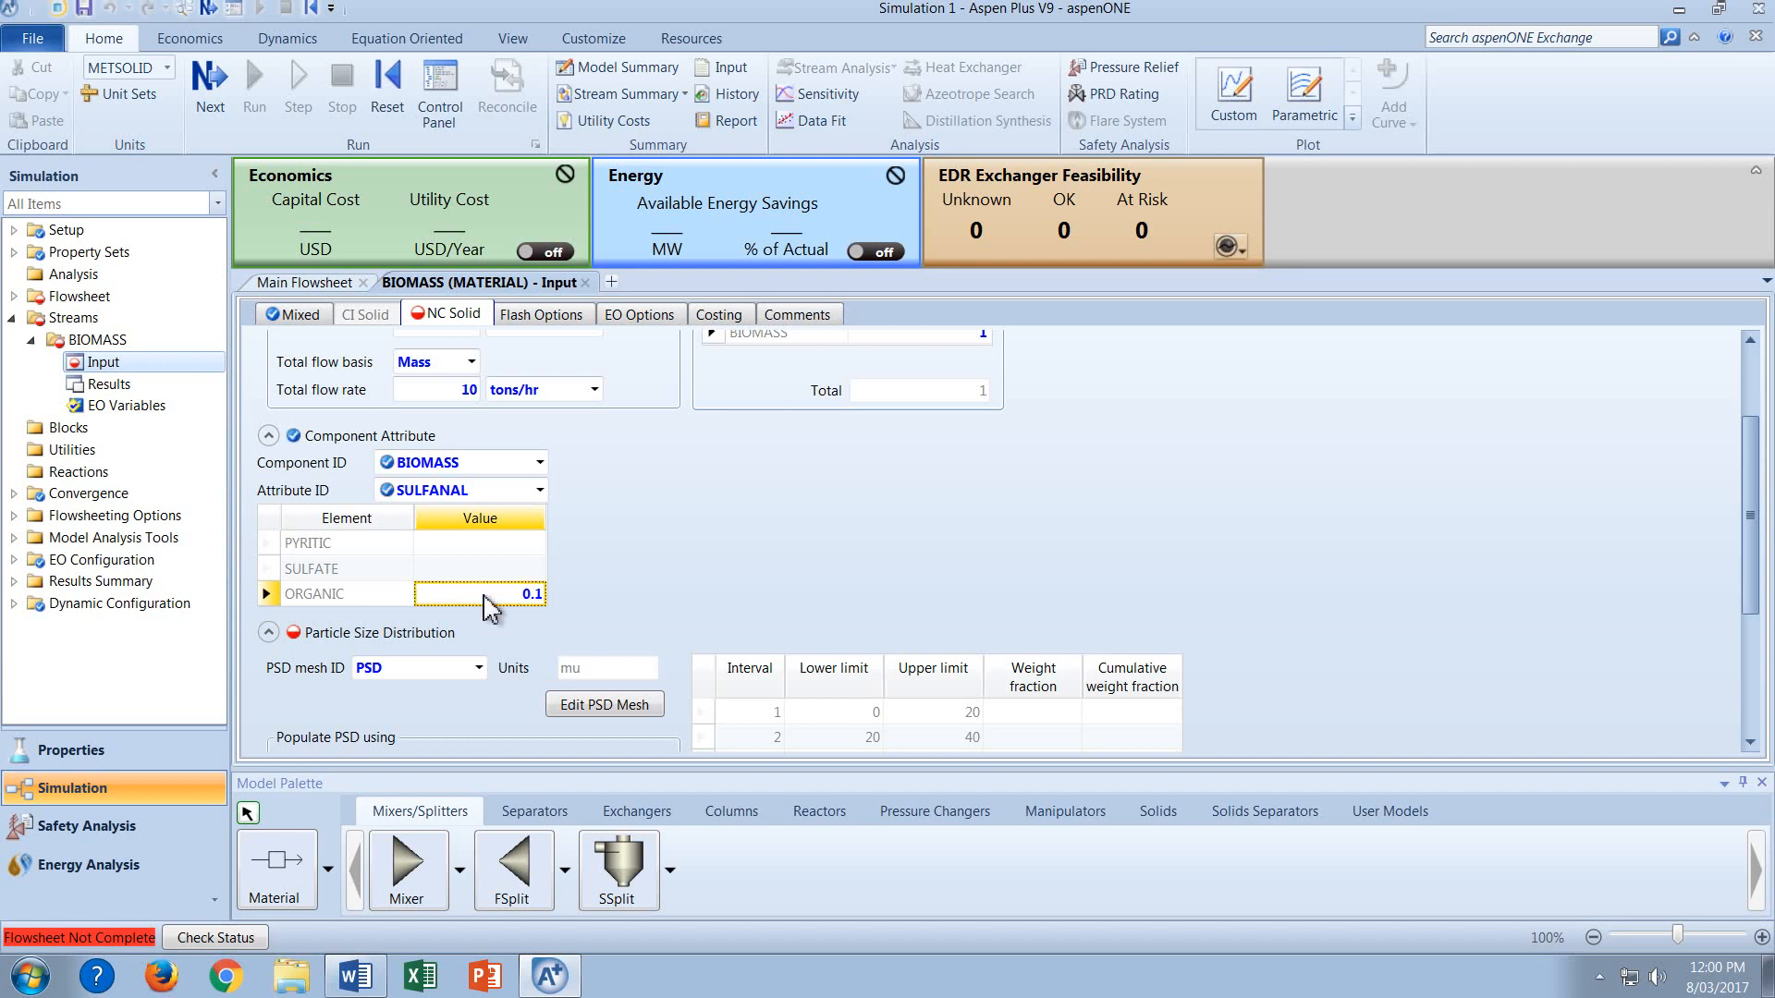
left_click(779, 549)
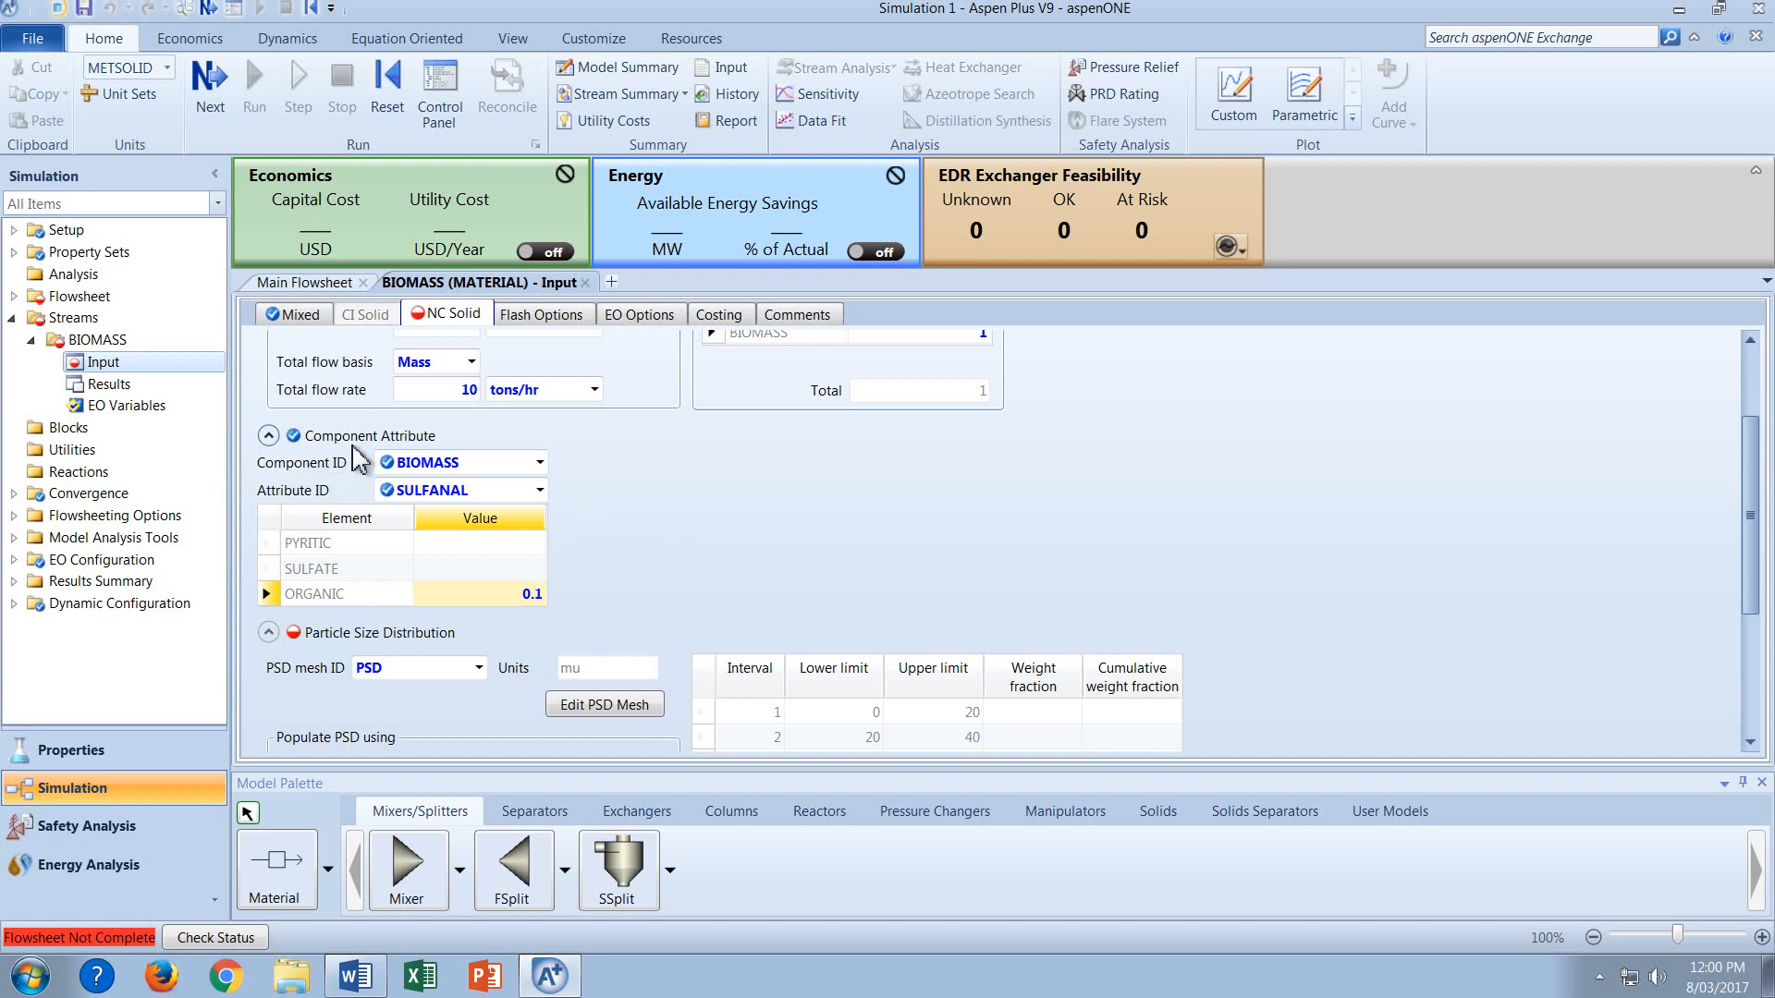
left_click(269, 437)
scroll(374, 503, "down", 2)
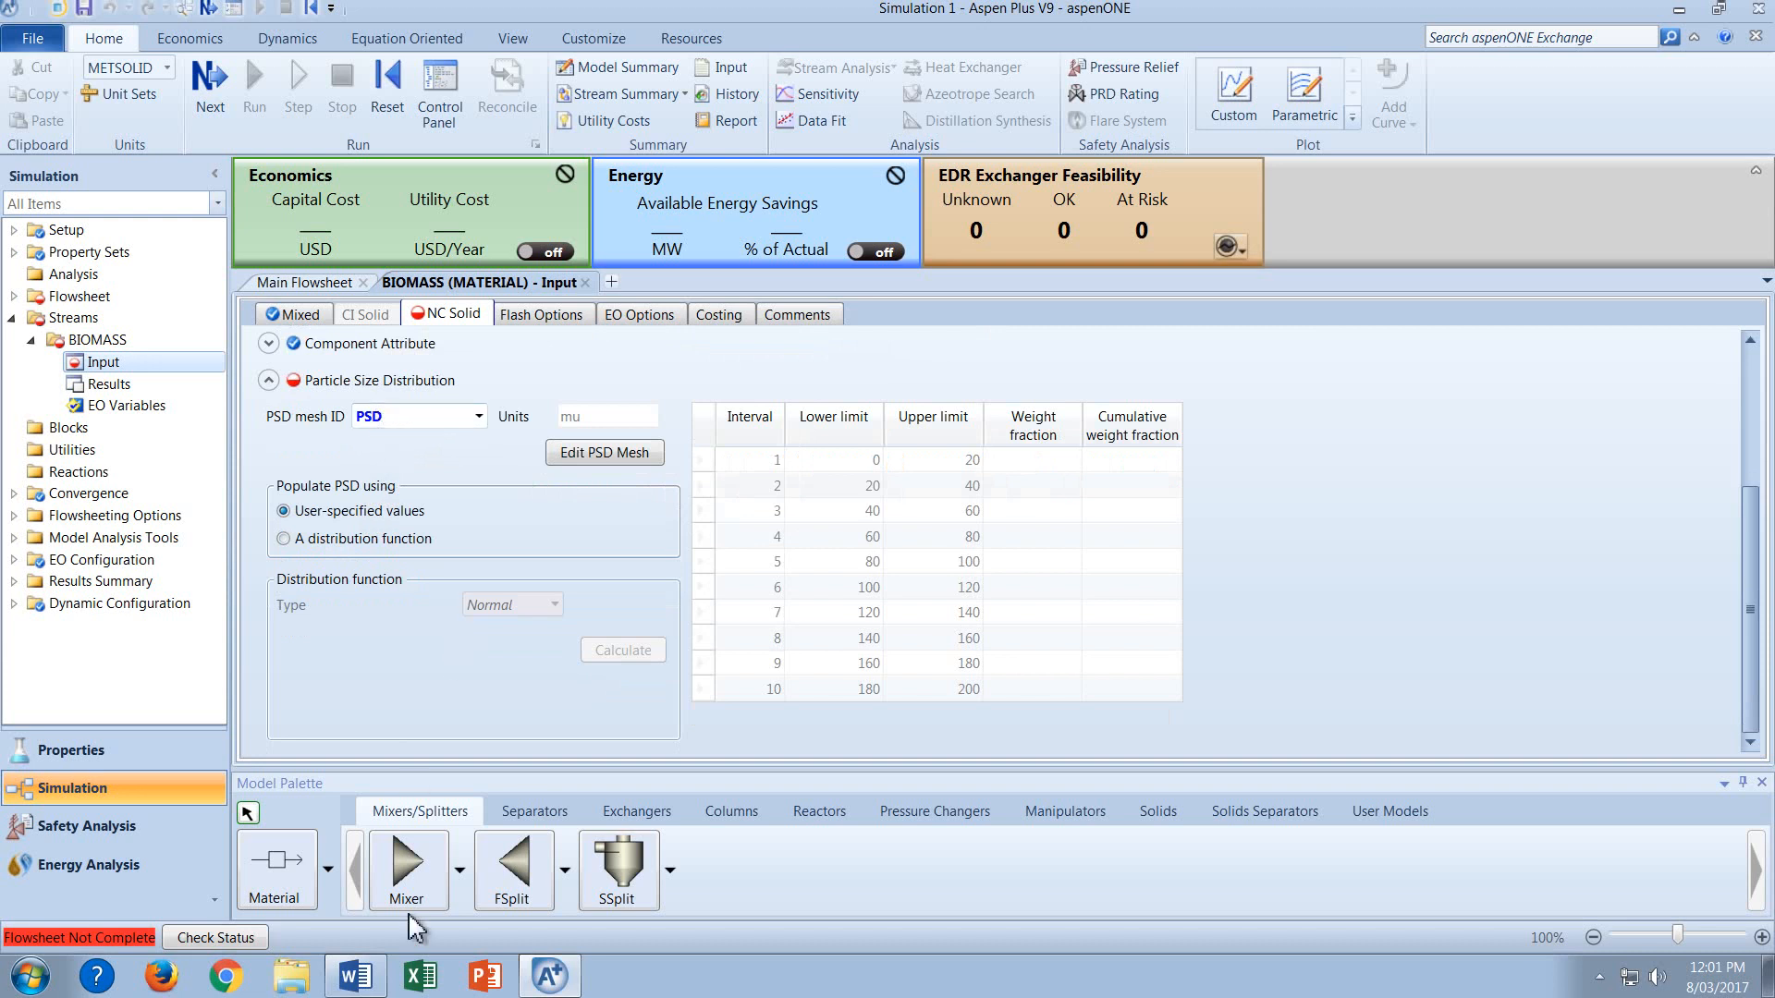
Switch to the Word lab sheet and examine the particle size distribution table's intervals, limits and weight fractions at a larger zoom.
key("alt+Tab")
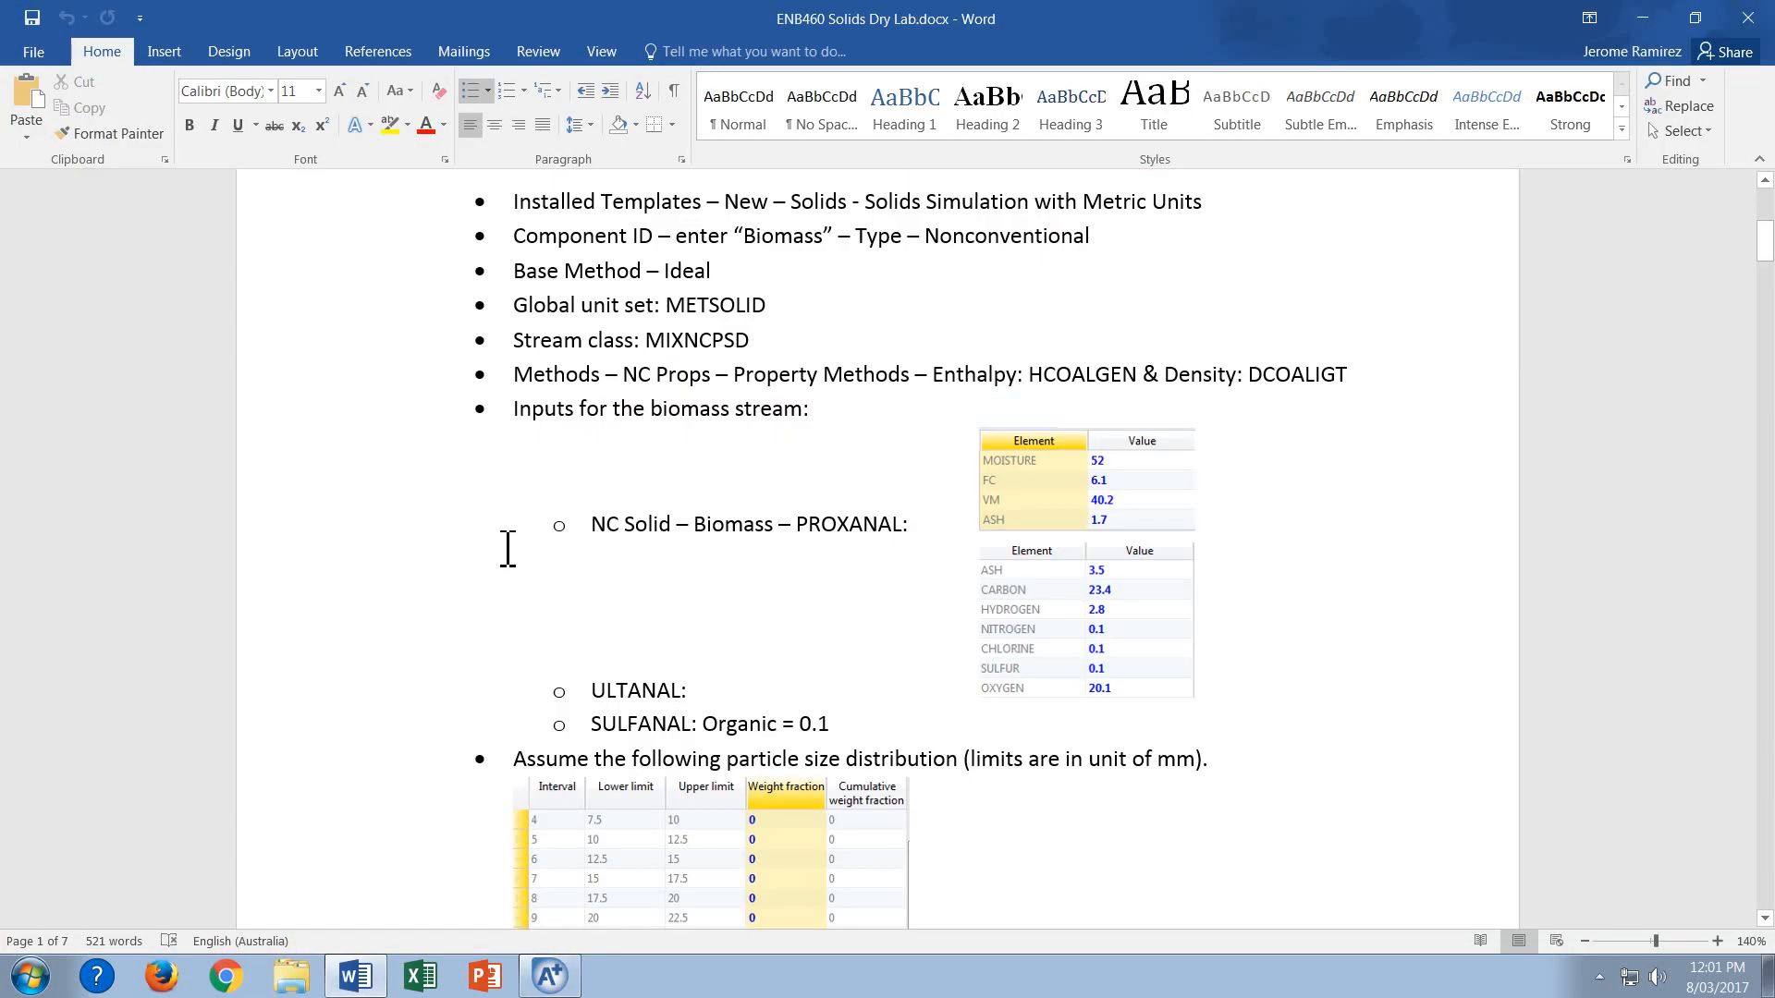
scroll(508, 549, "down", 3)
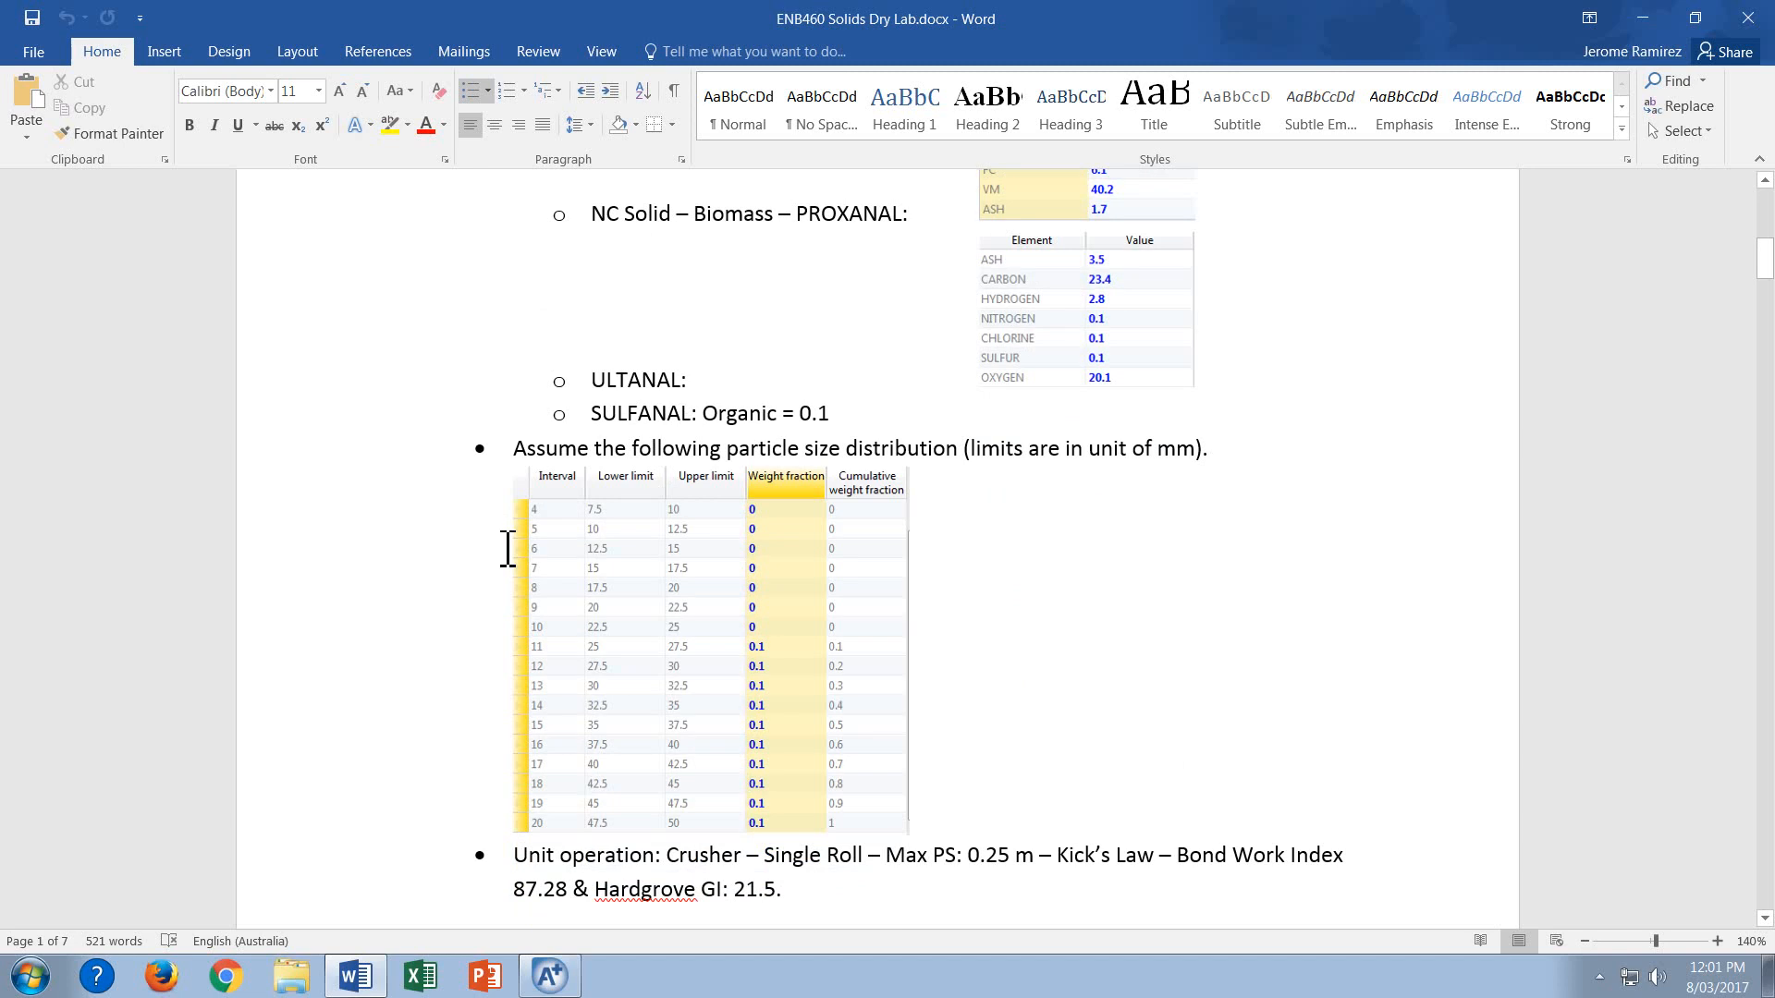
scroll(507, 549, "down", 1)
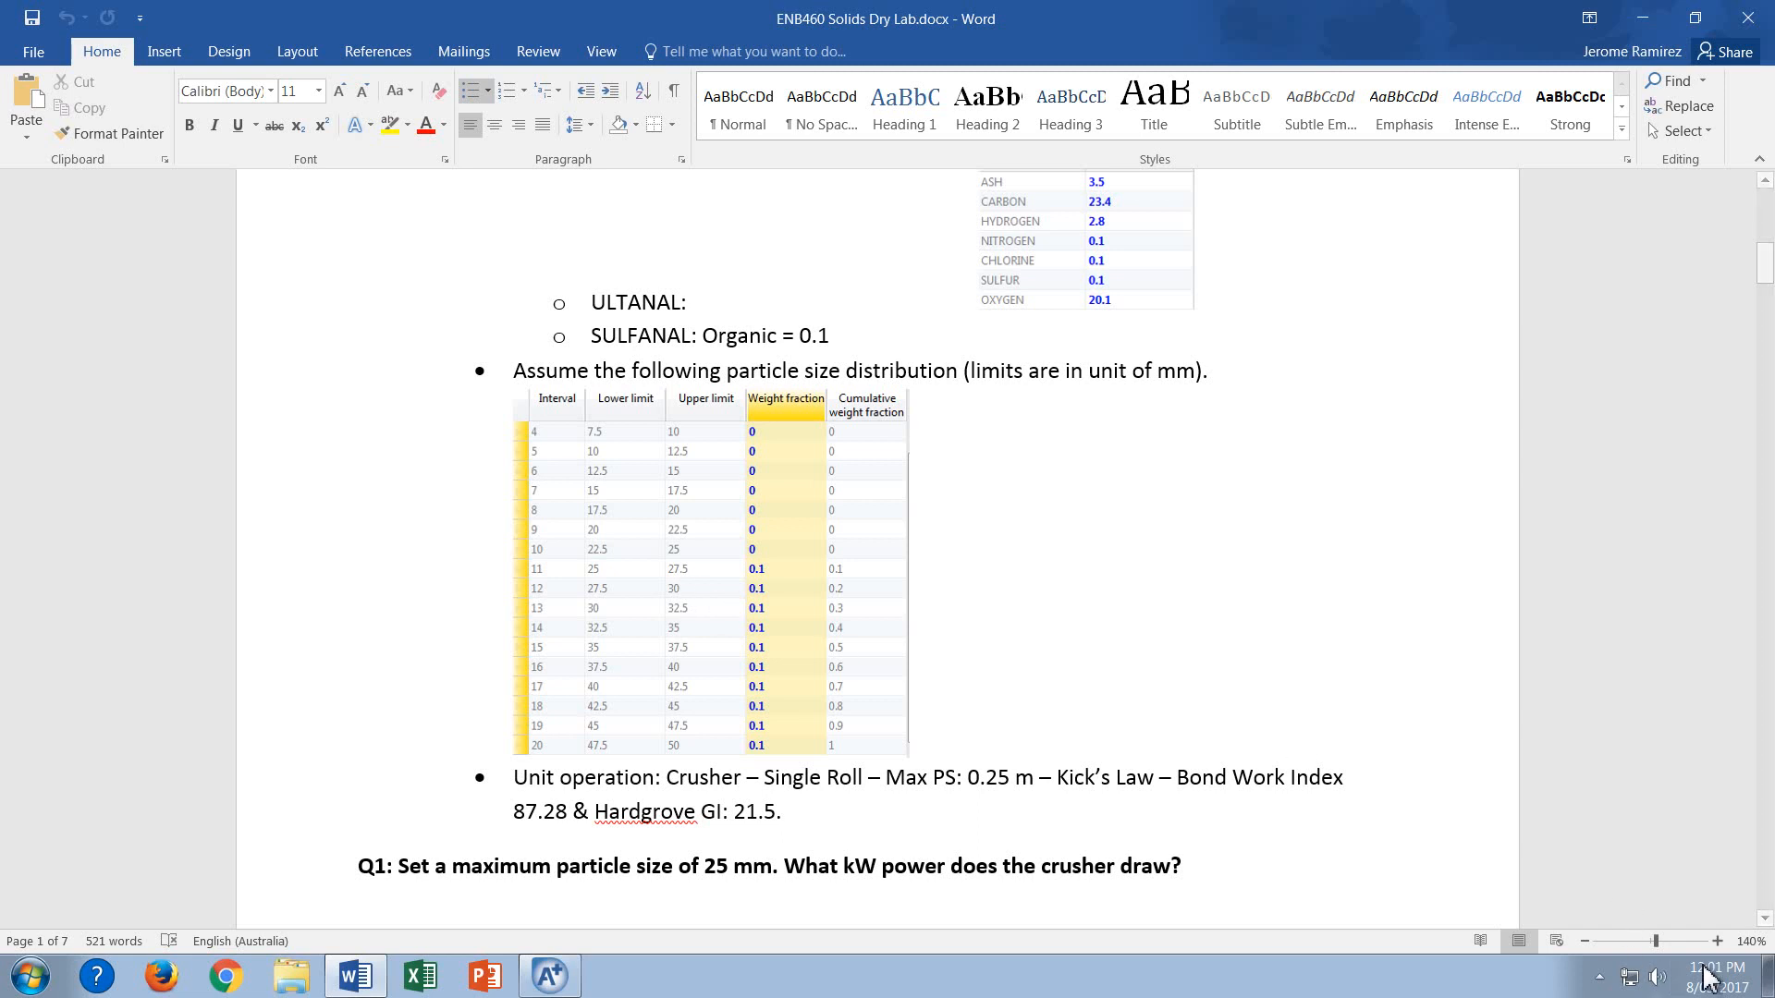
left_click(1716, 941)
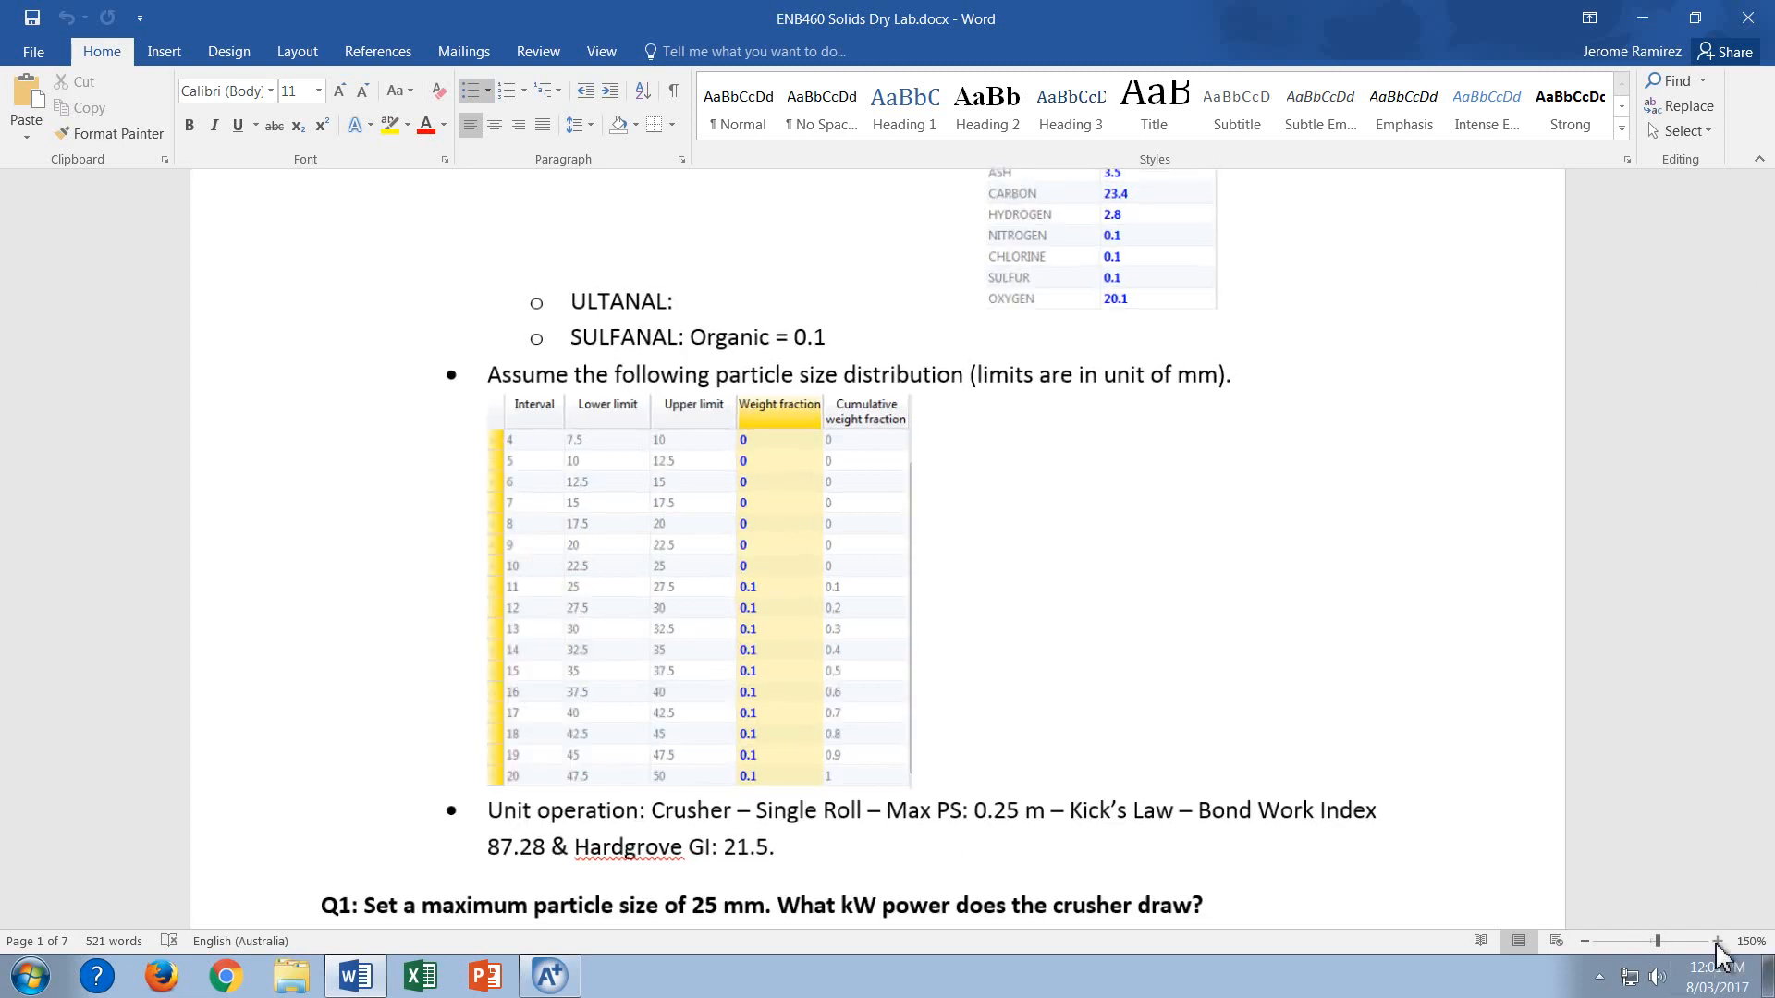
left_click(1716, 941)
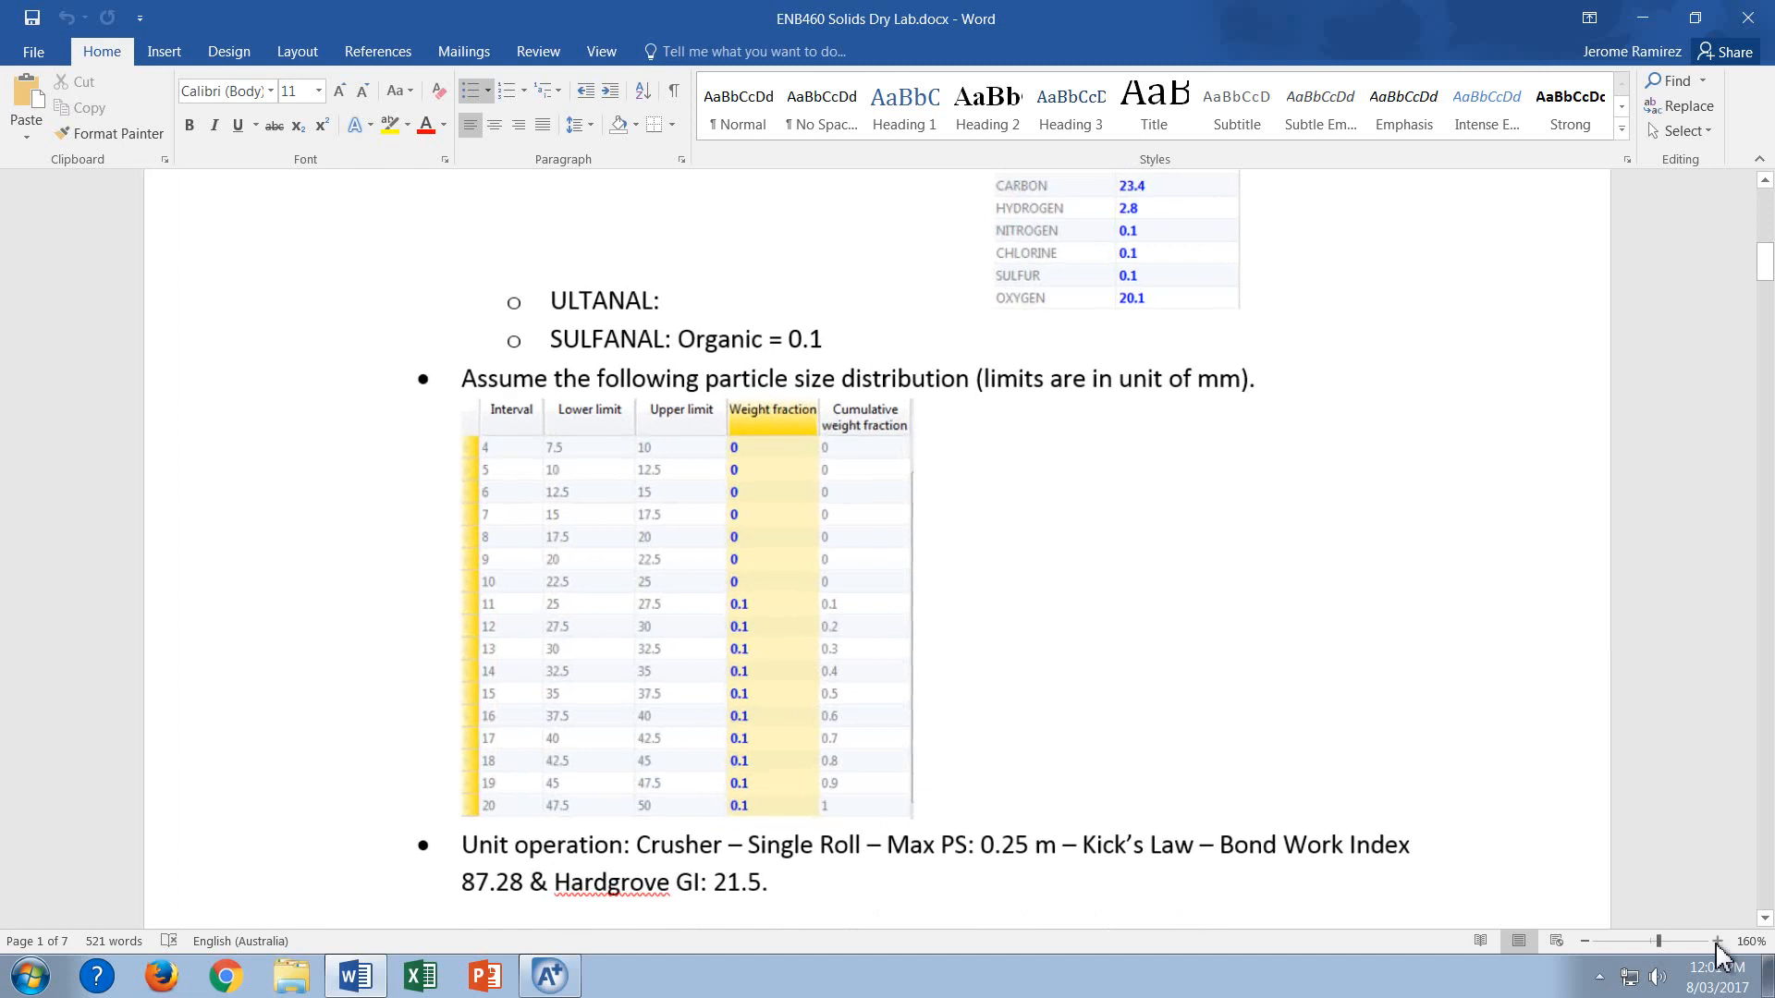
left_click(1716, 940)
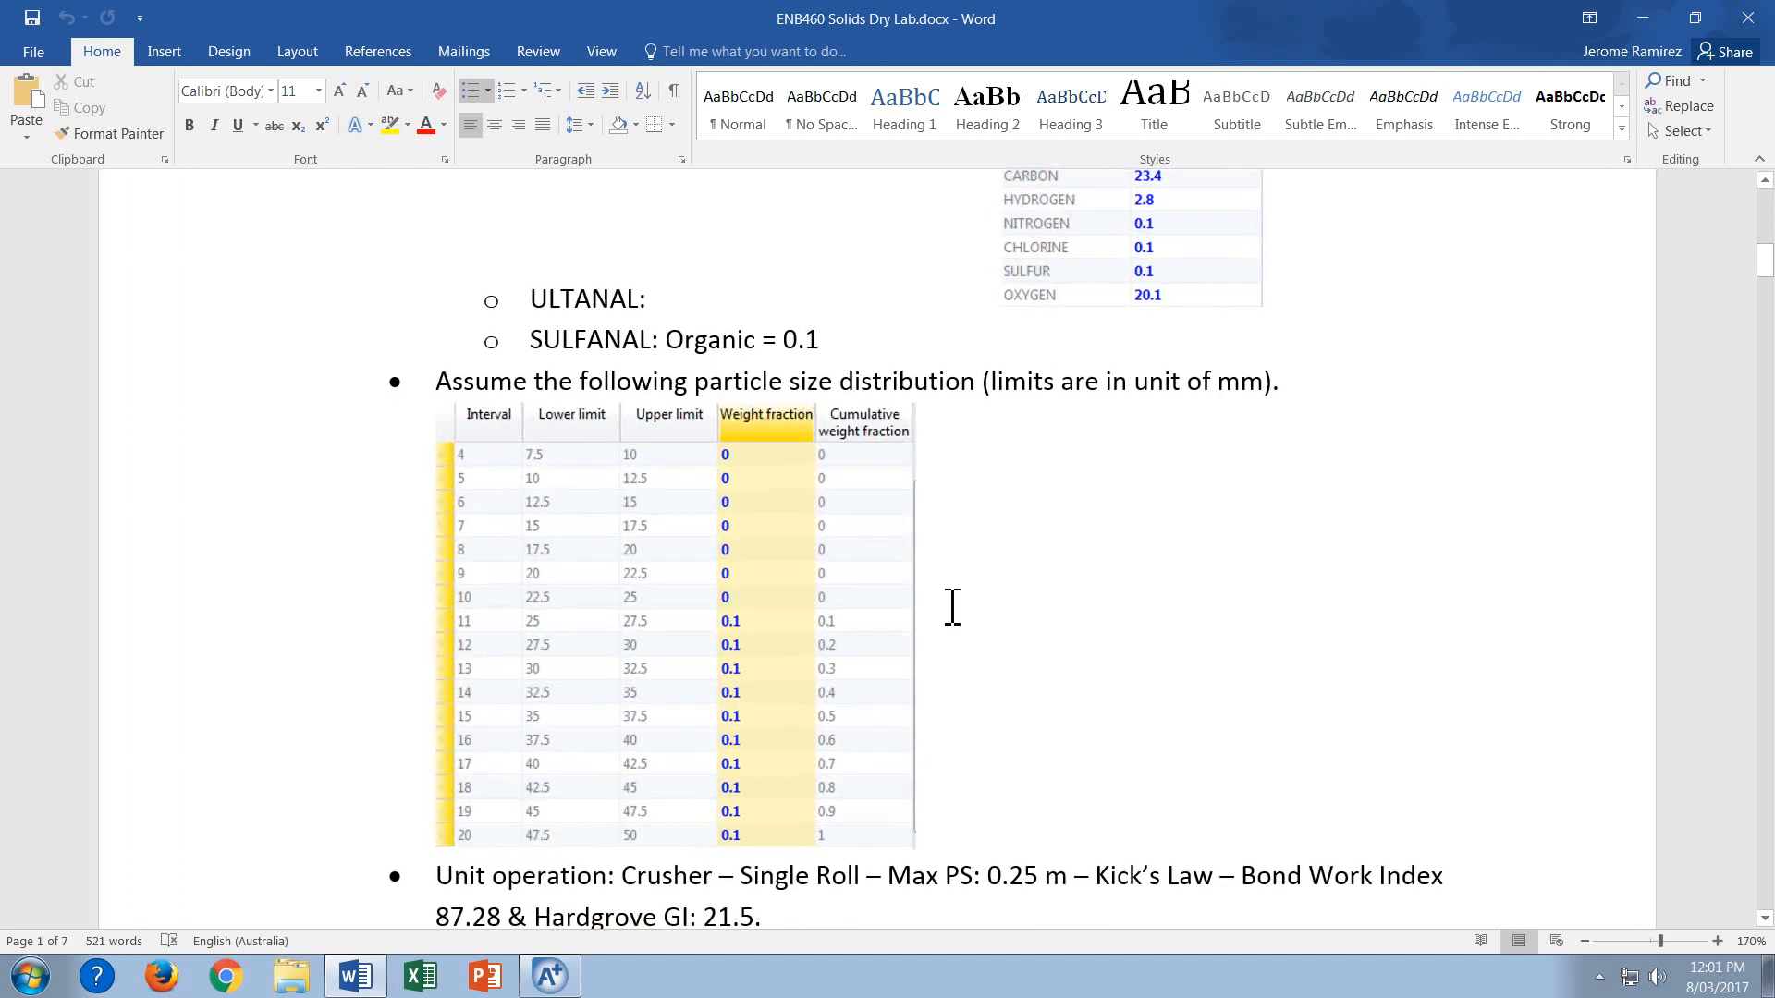
scroll(931, 705, "down", 2)
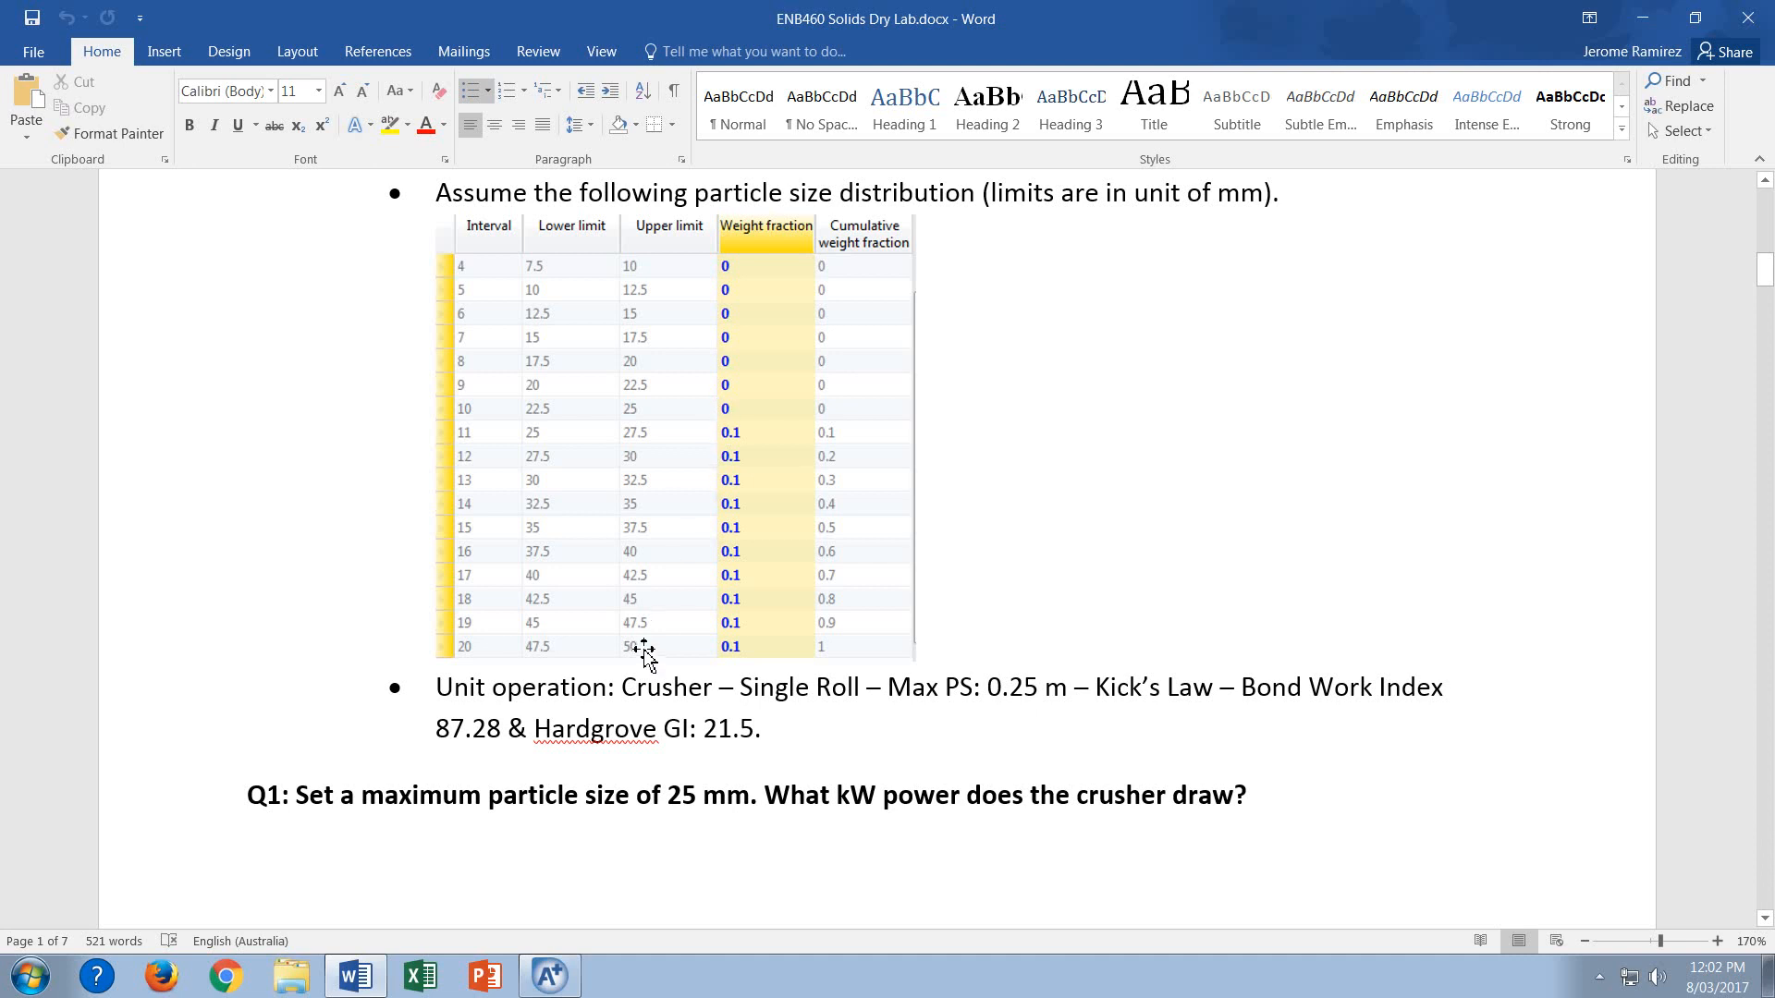
Return to Aspen Plus, open the PSD mesh definition for editing and review the mesh types, keeping User.
mouse_move(549, 976)
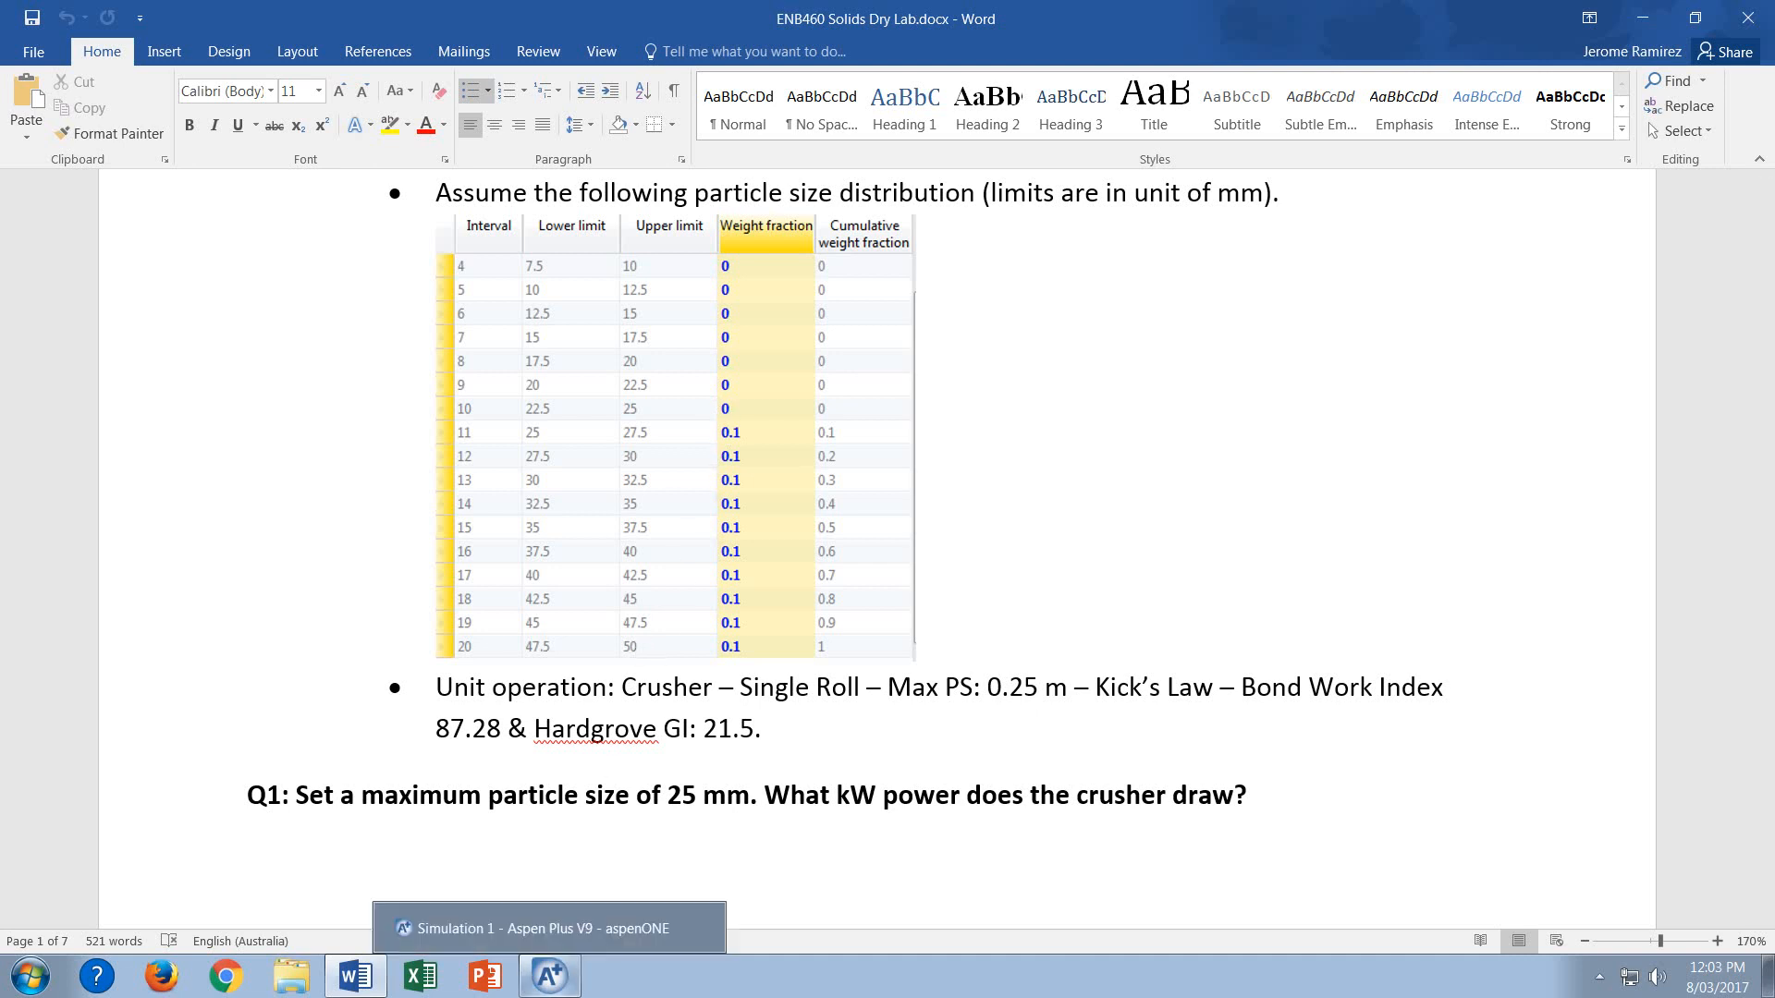
left_click(665, 929)
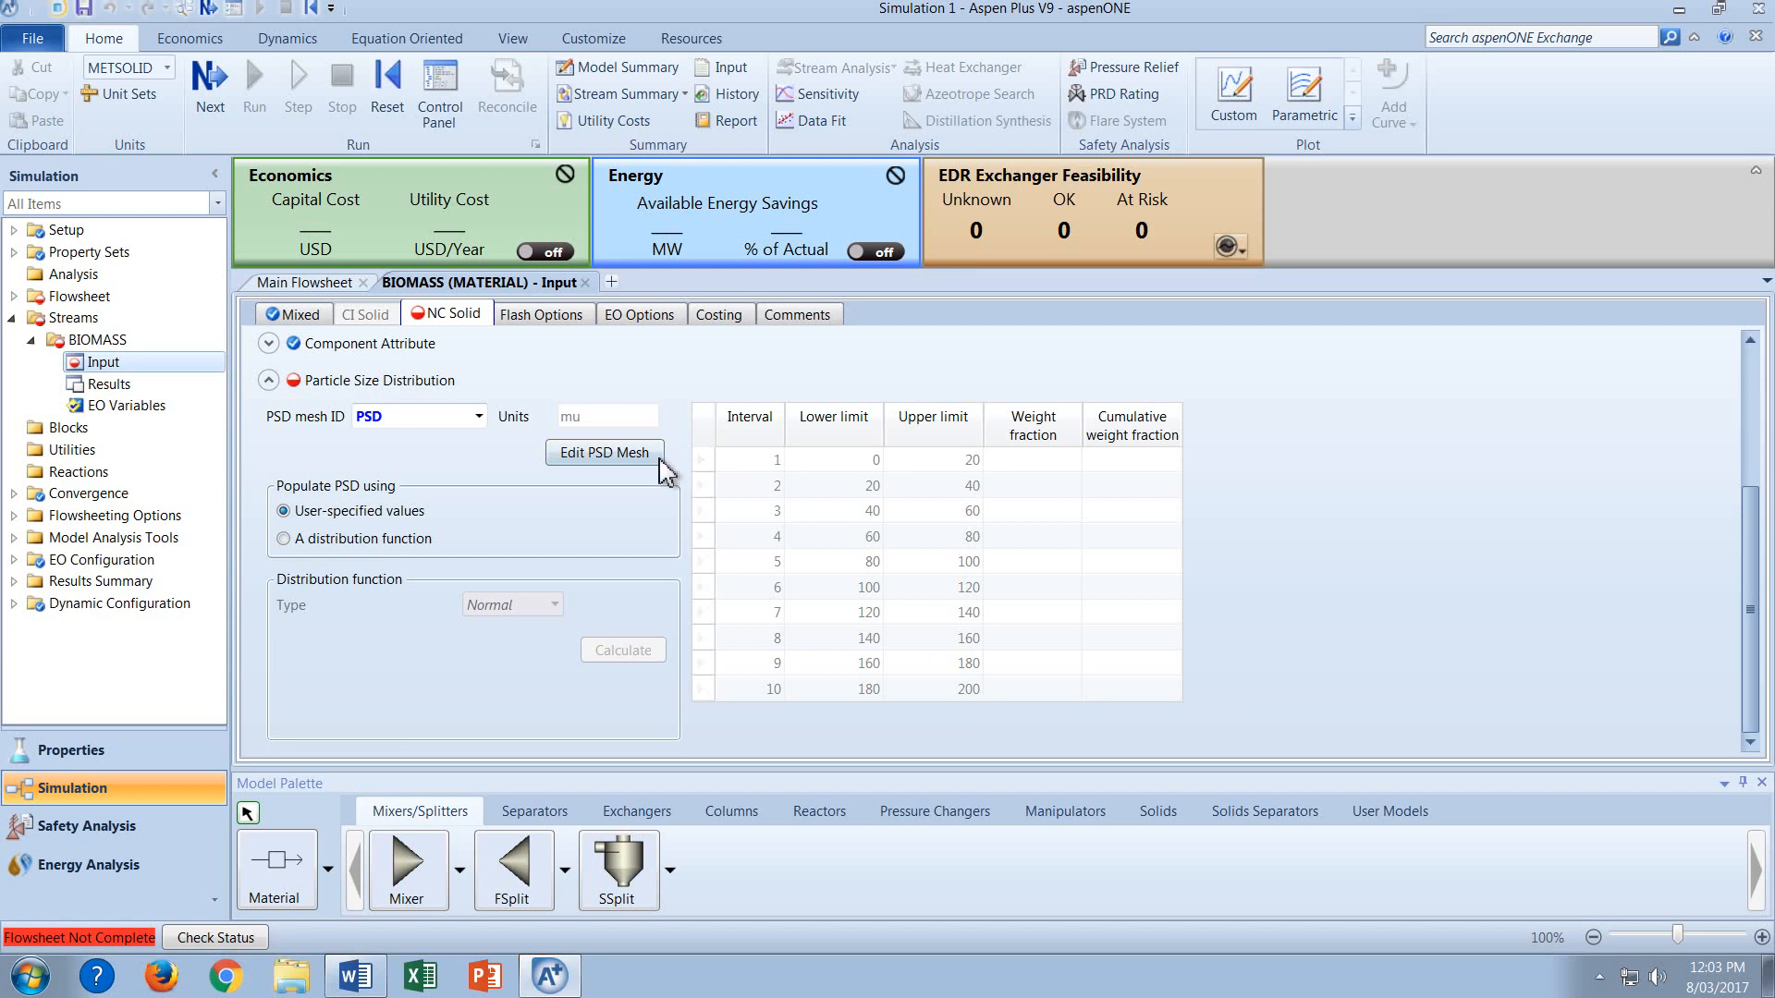
left_click(608, 462)
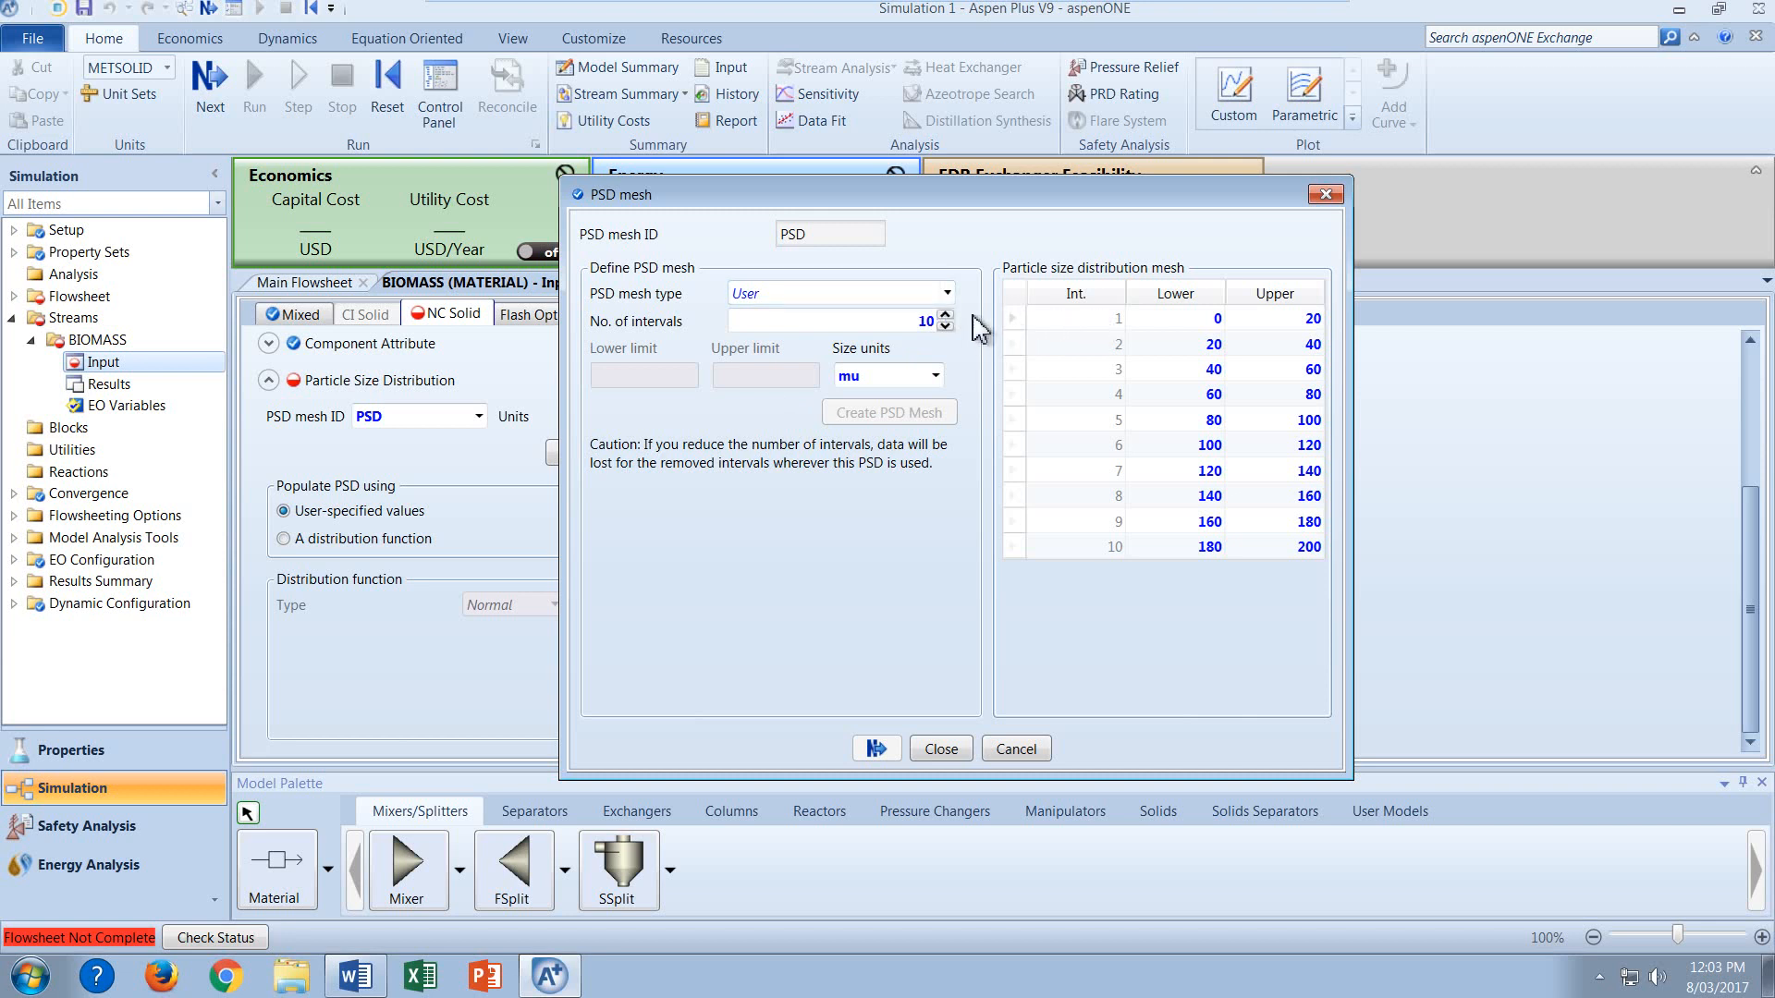
left_click(947, 293)
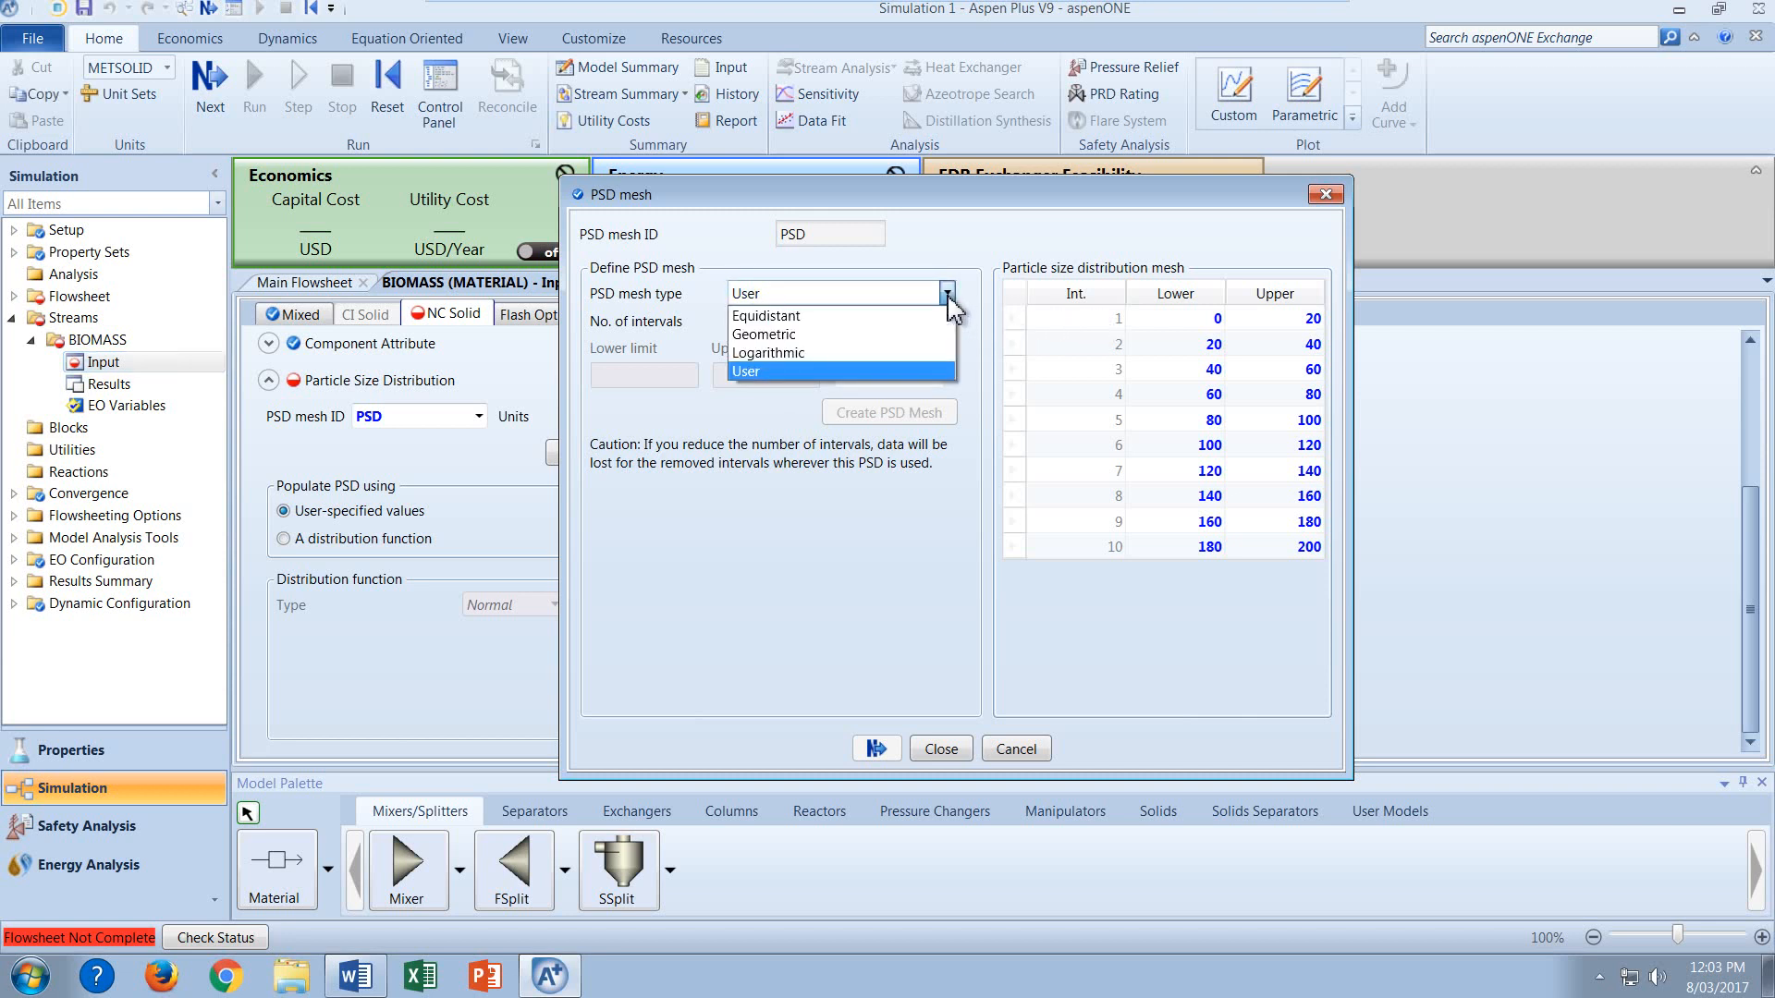
left_click(947, 293)
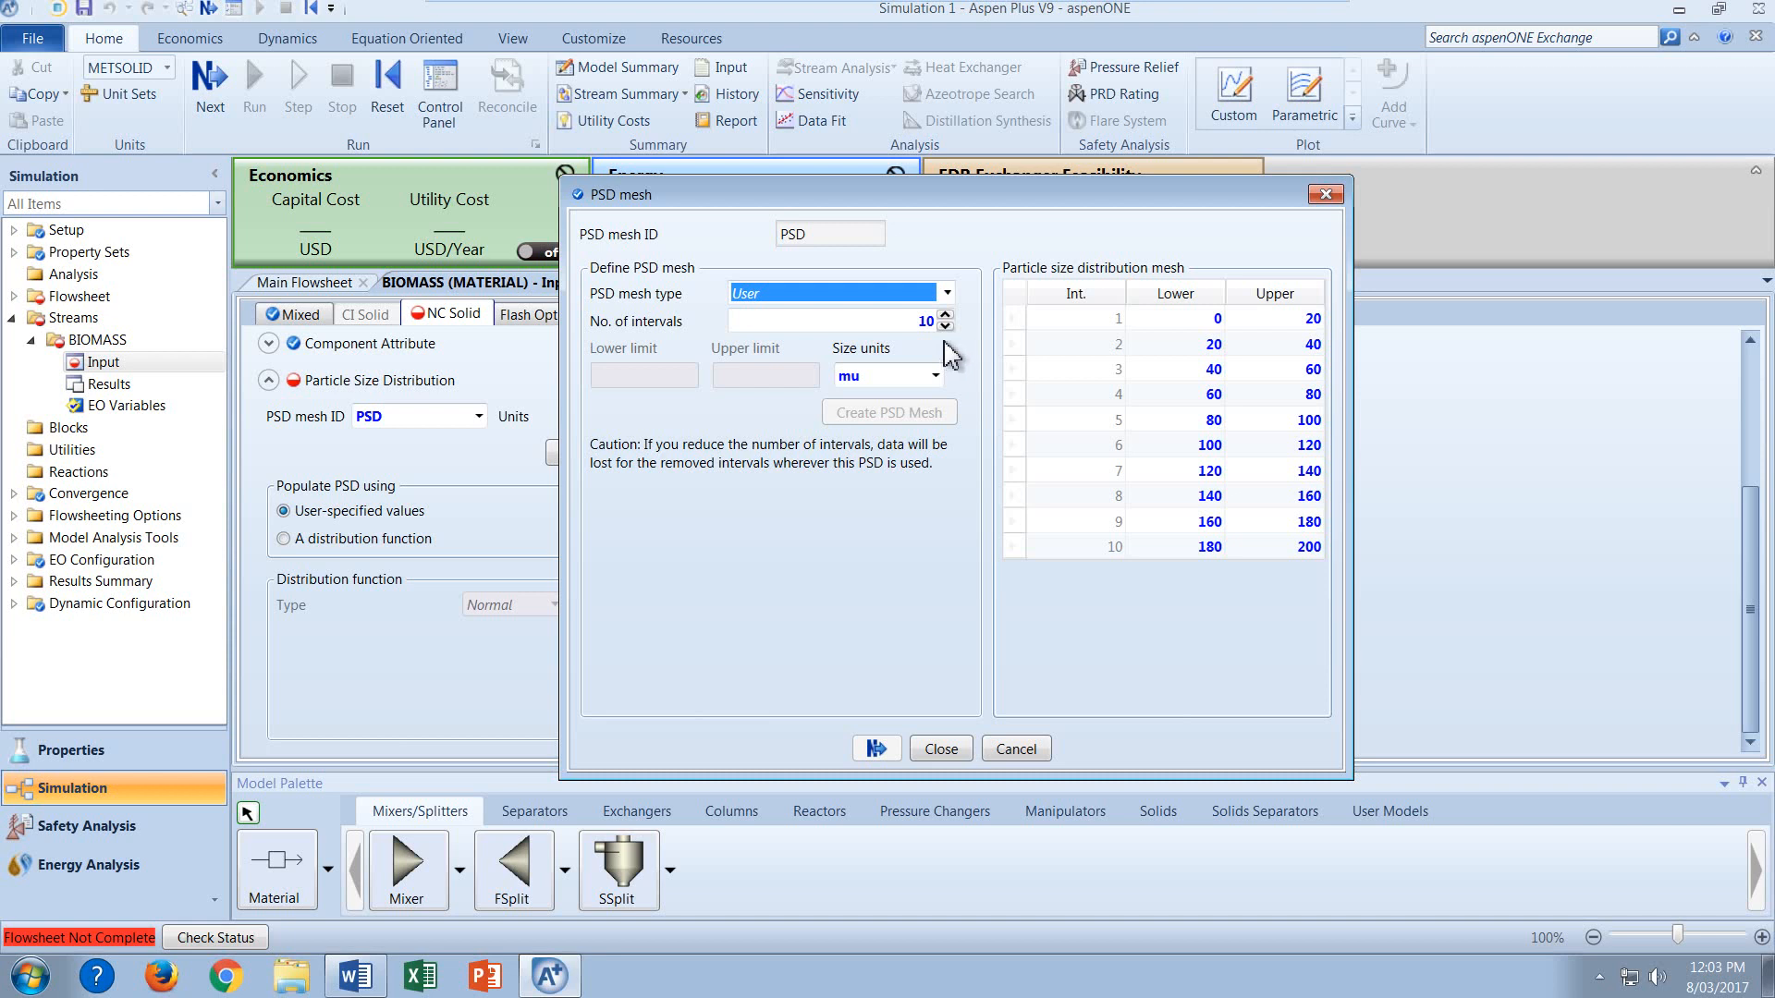
Check the lab sheet in Word, return to Aspen Plus and set the PSD mesh's number of intervals to 17.
left_click(355, 975)
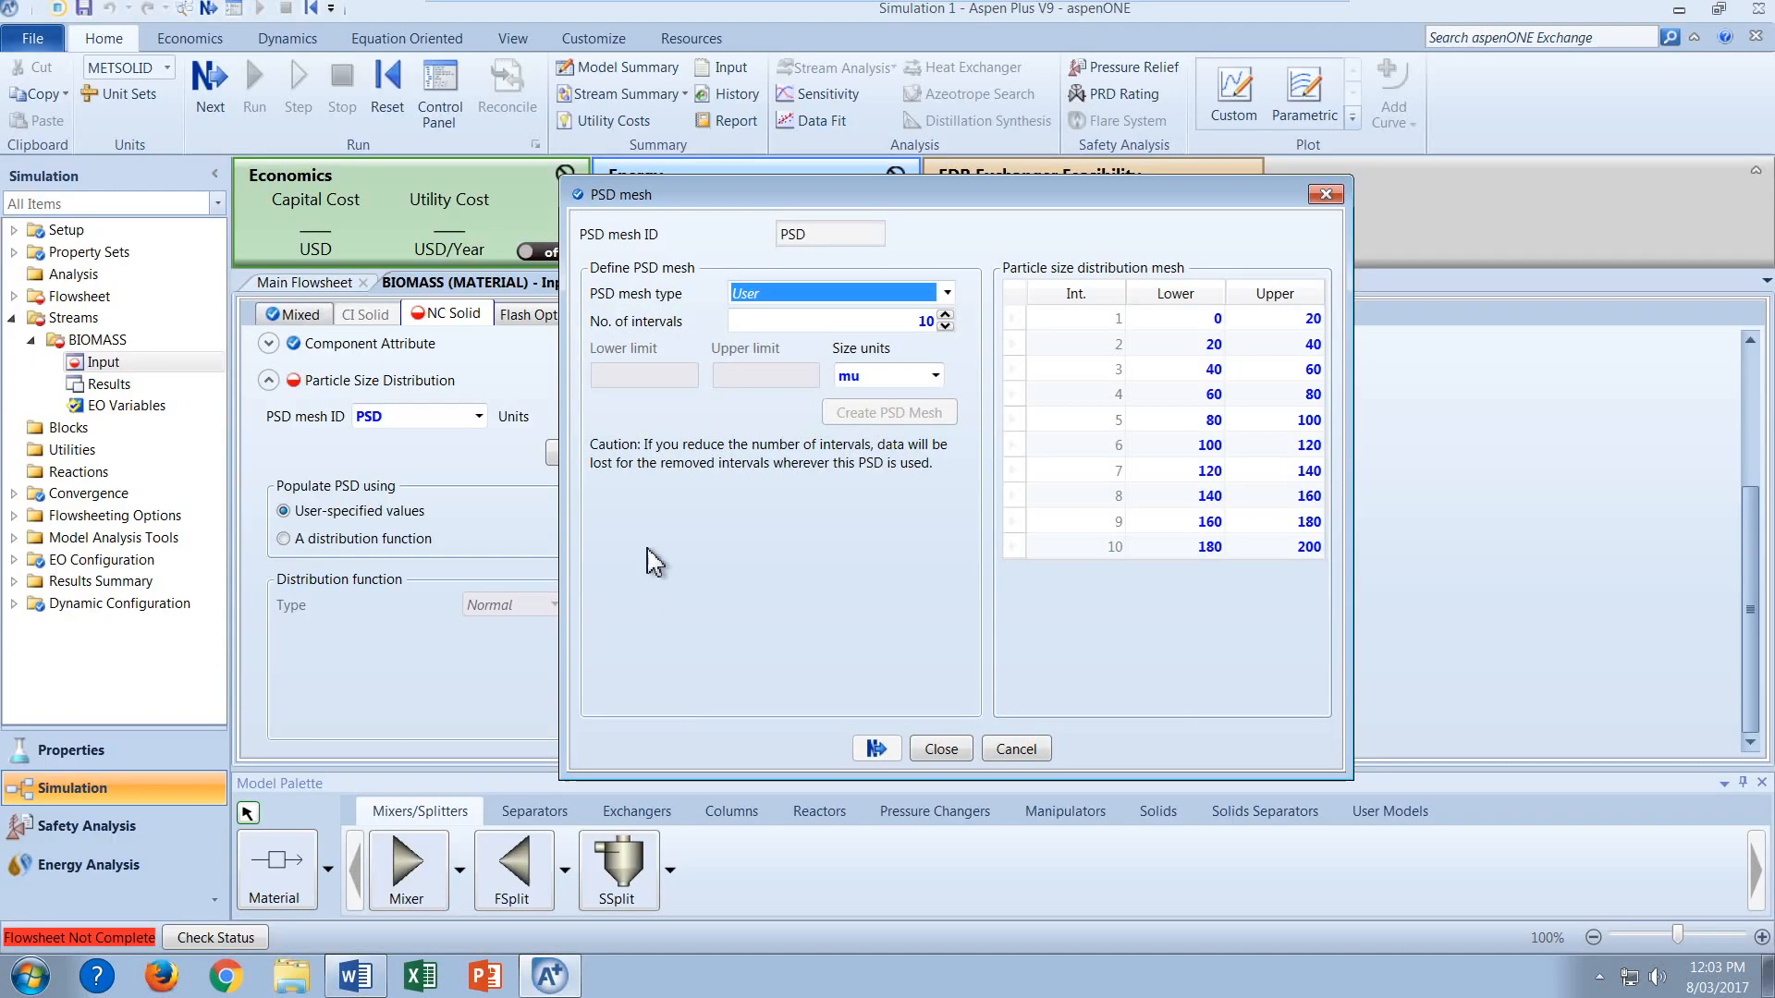
left_click(550, 975)
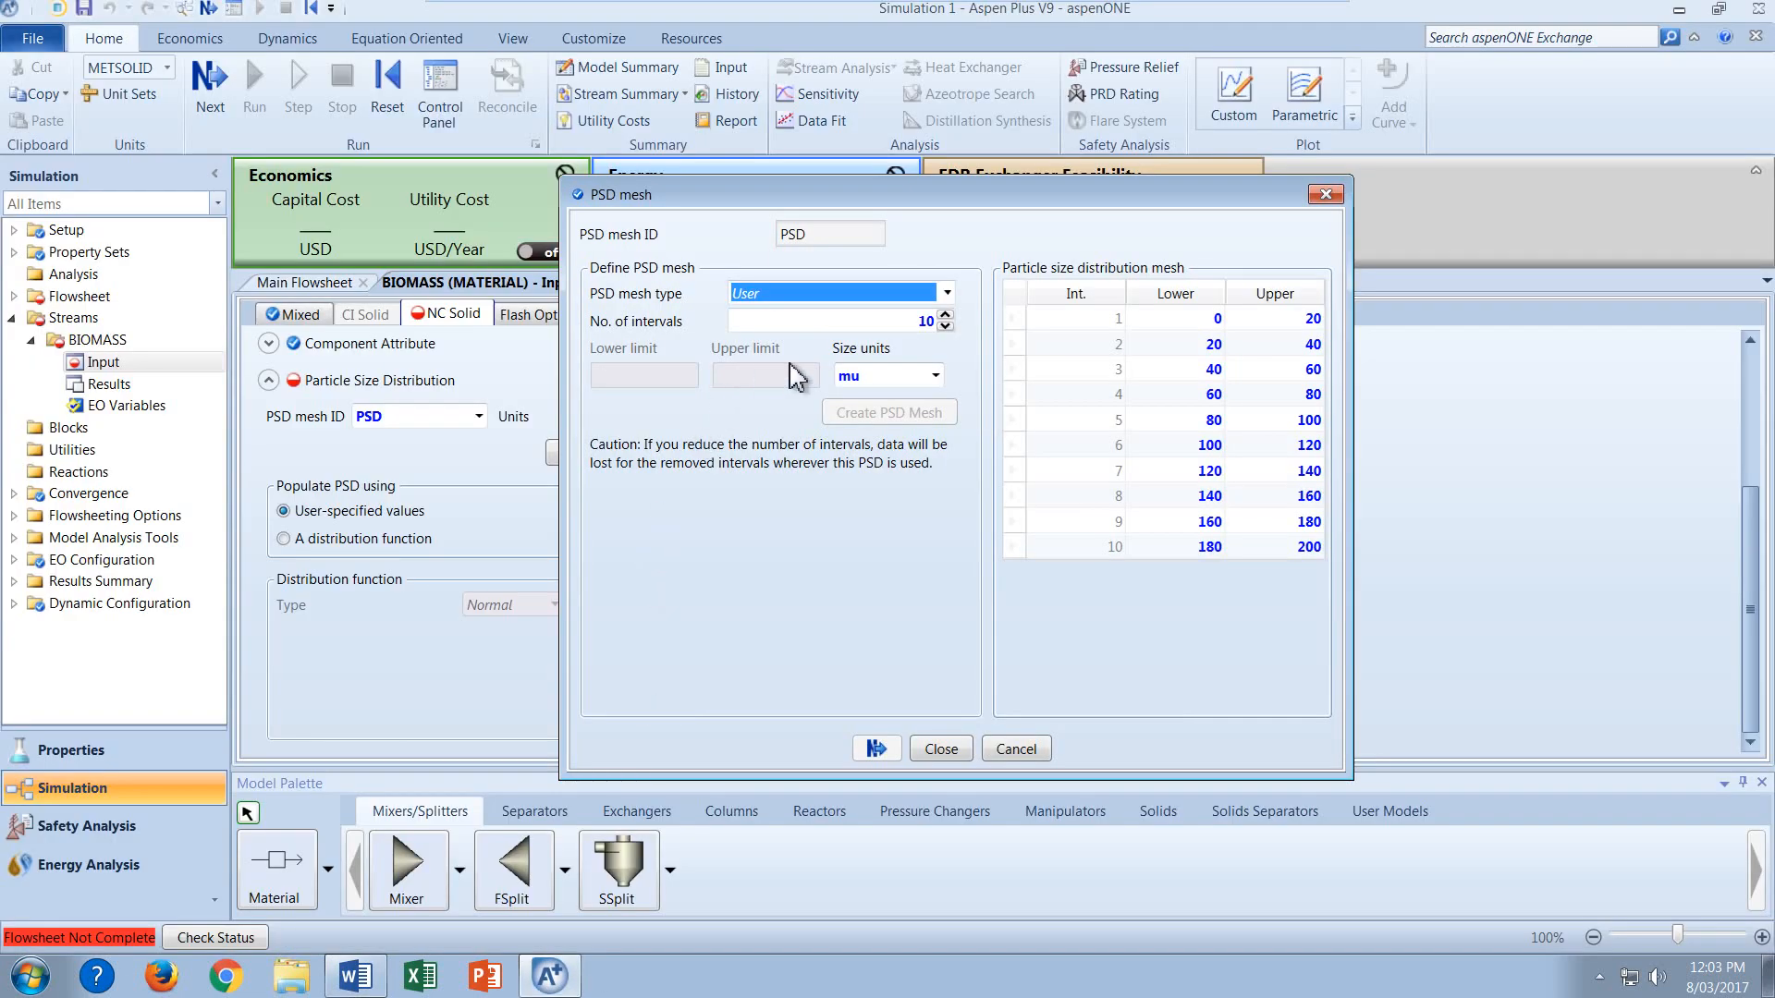
left_click(835, 323)
type("17")
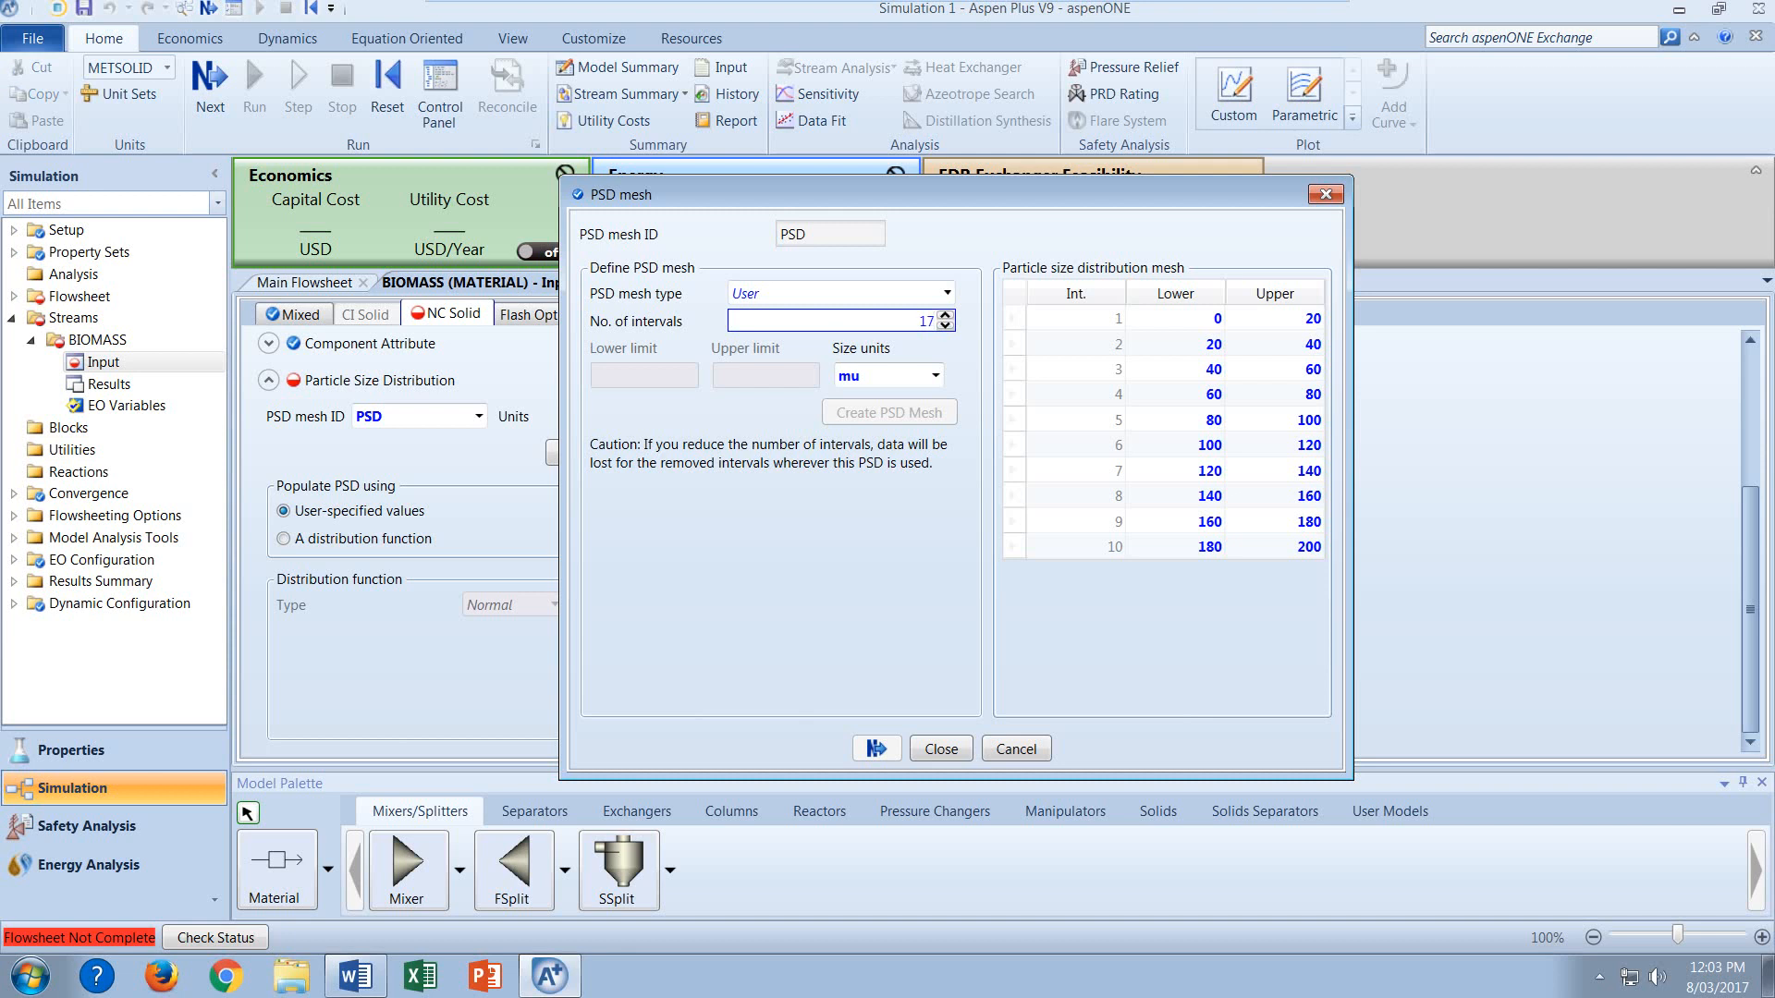
left_click(940, 324)
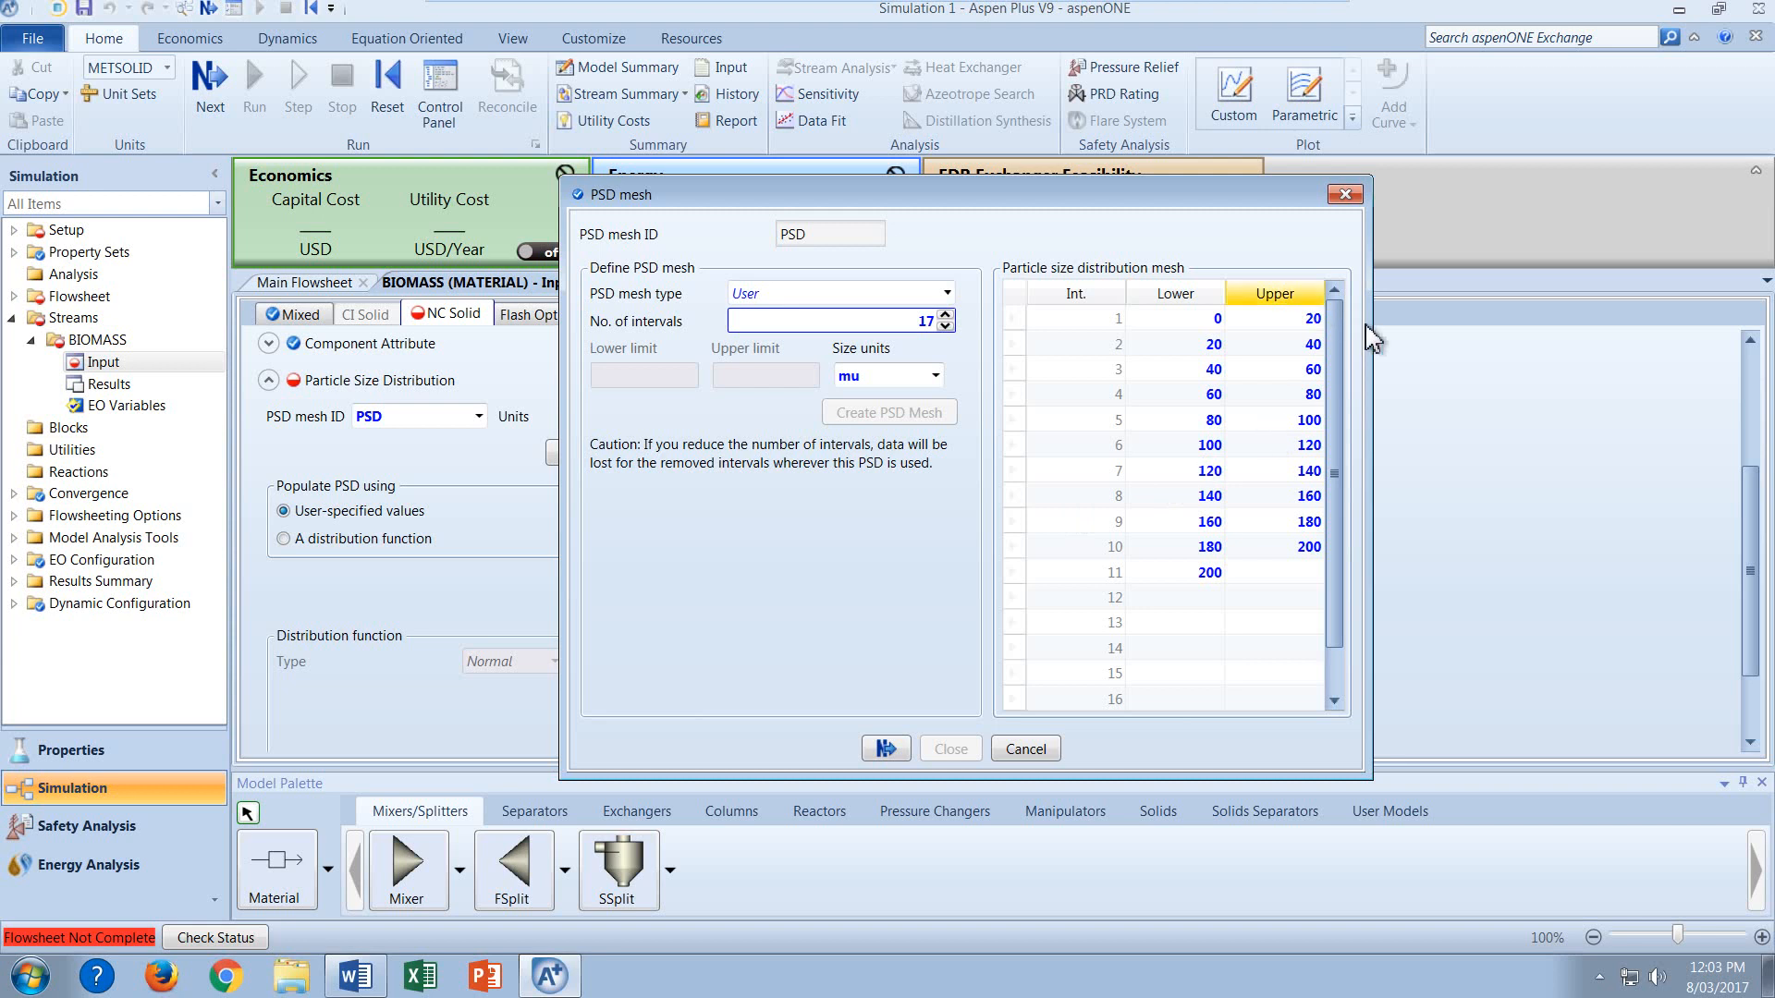
scroll(1352, 397, "down", 2)
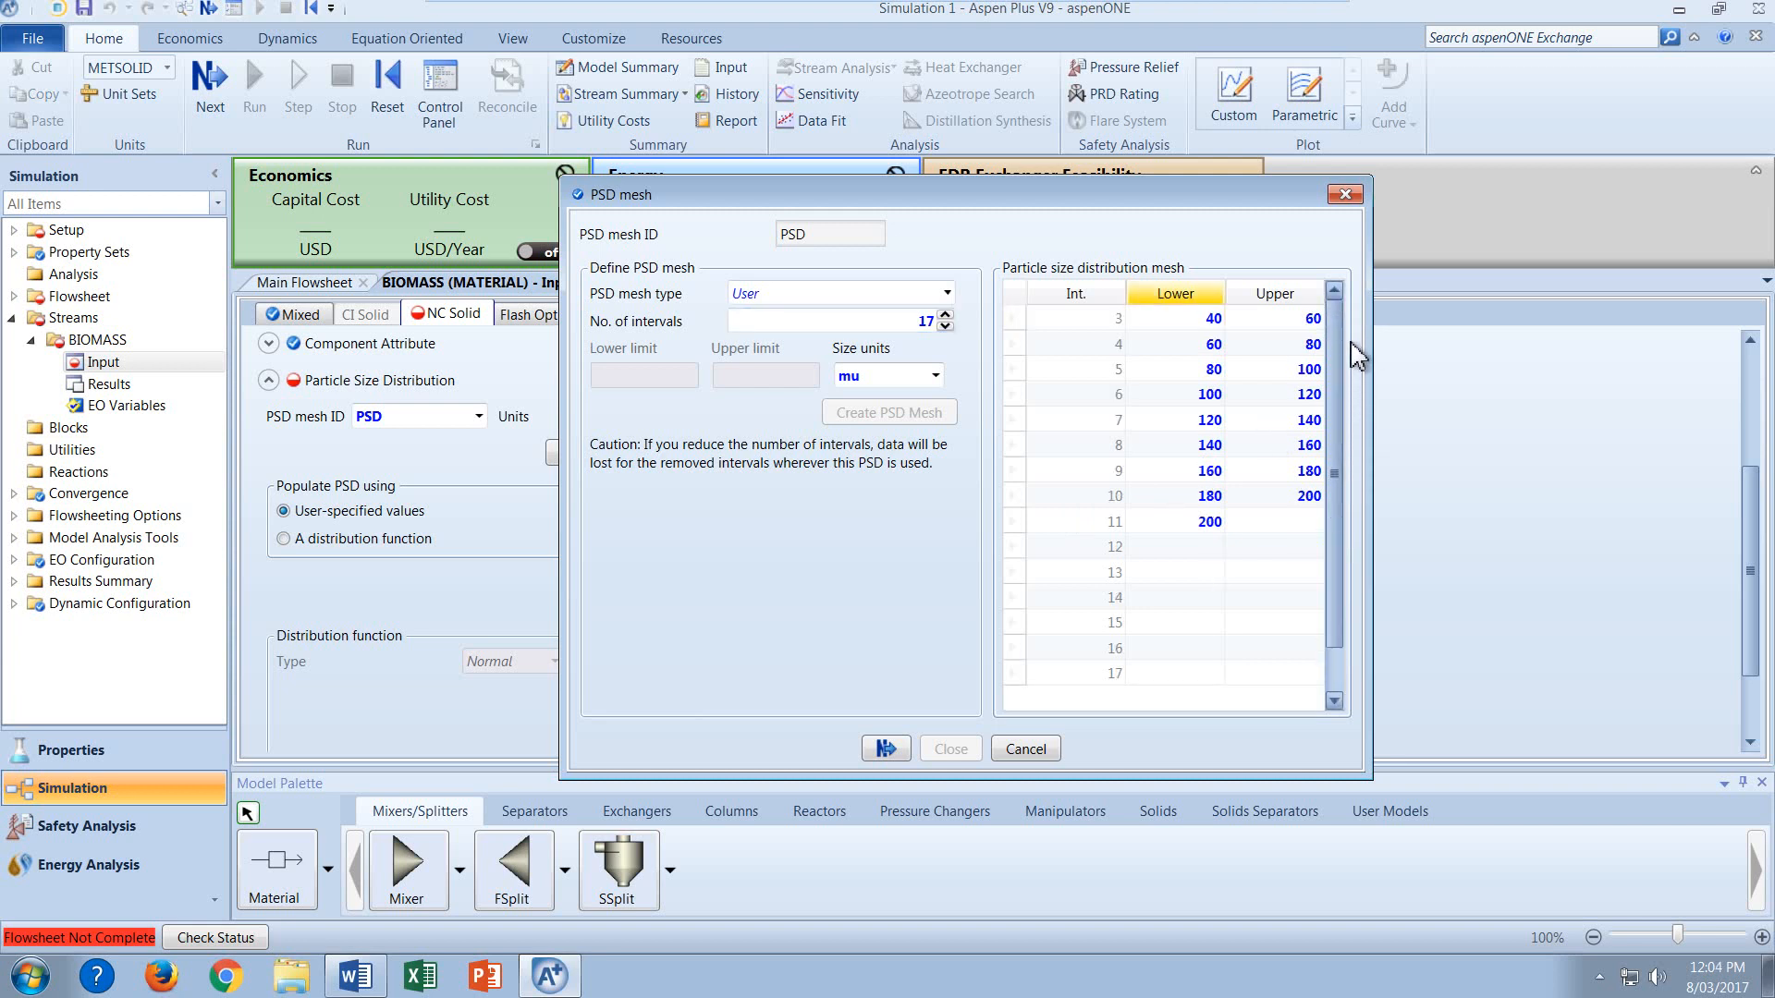
Enter user-defined mesh limits for the first two intervals: 7.5 to 10 and 10 to 12.5.
scroll(1225, 360, "up", 2)
left_click(1191, 325)
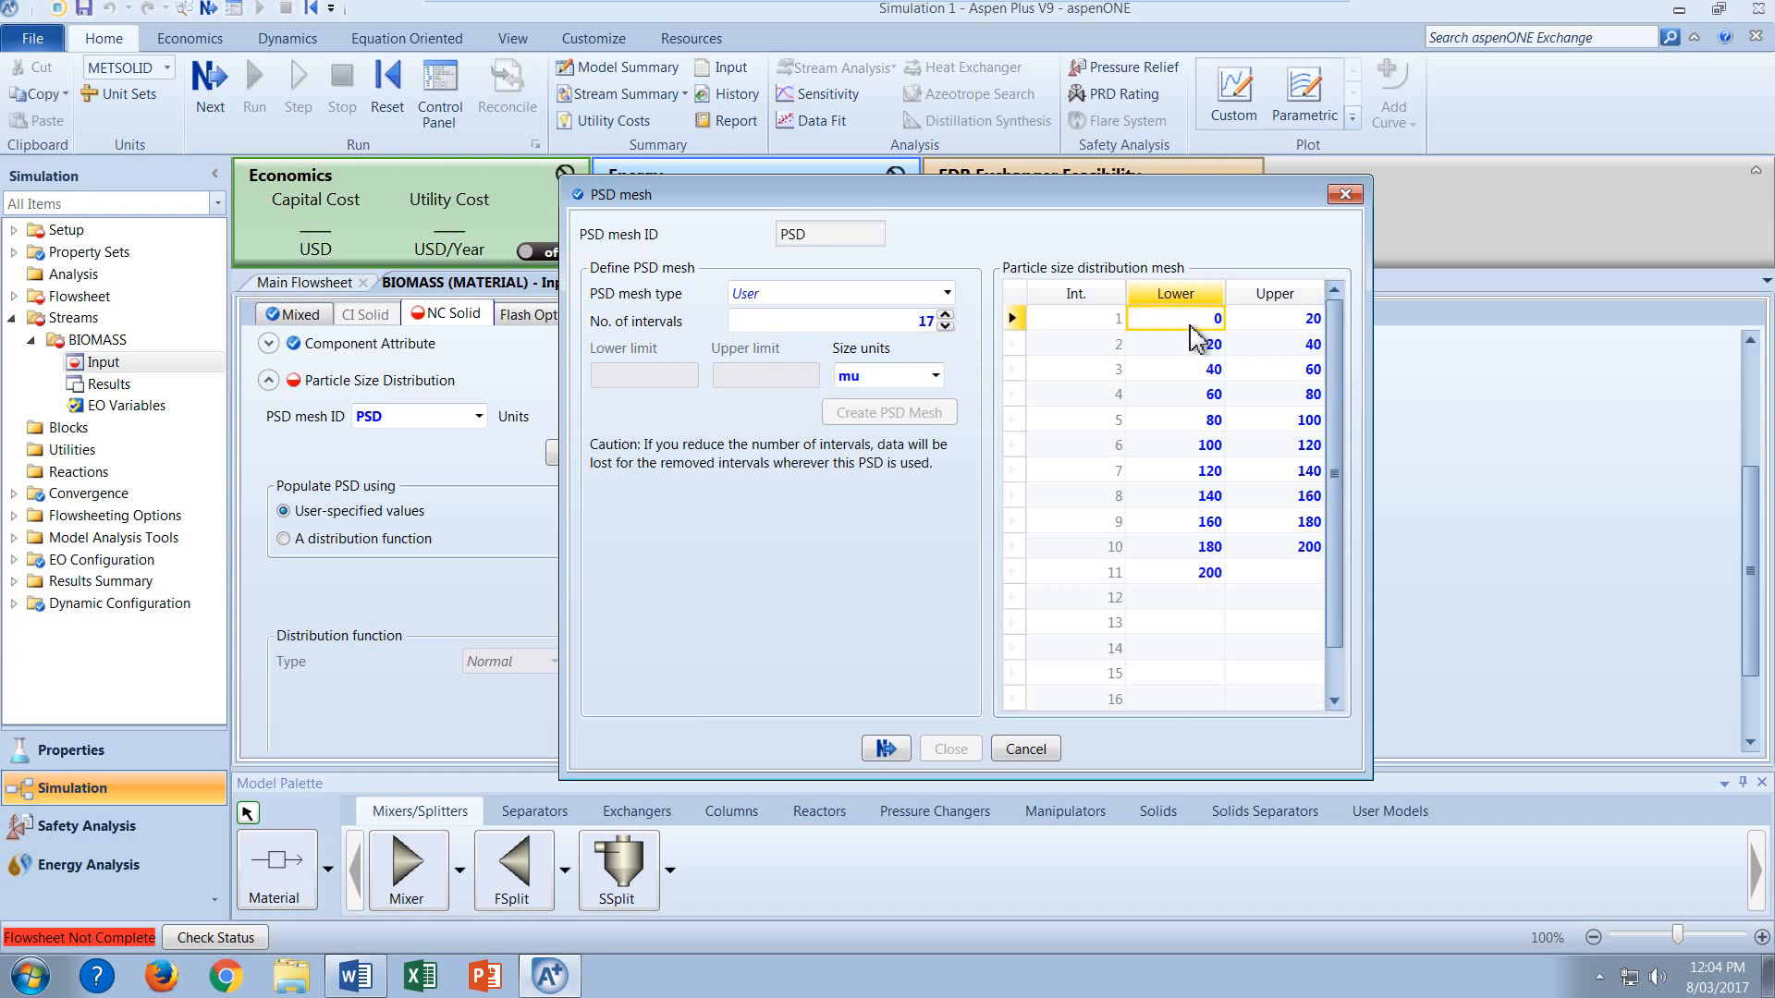
type("7.5")
left_click(1291, 325)
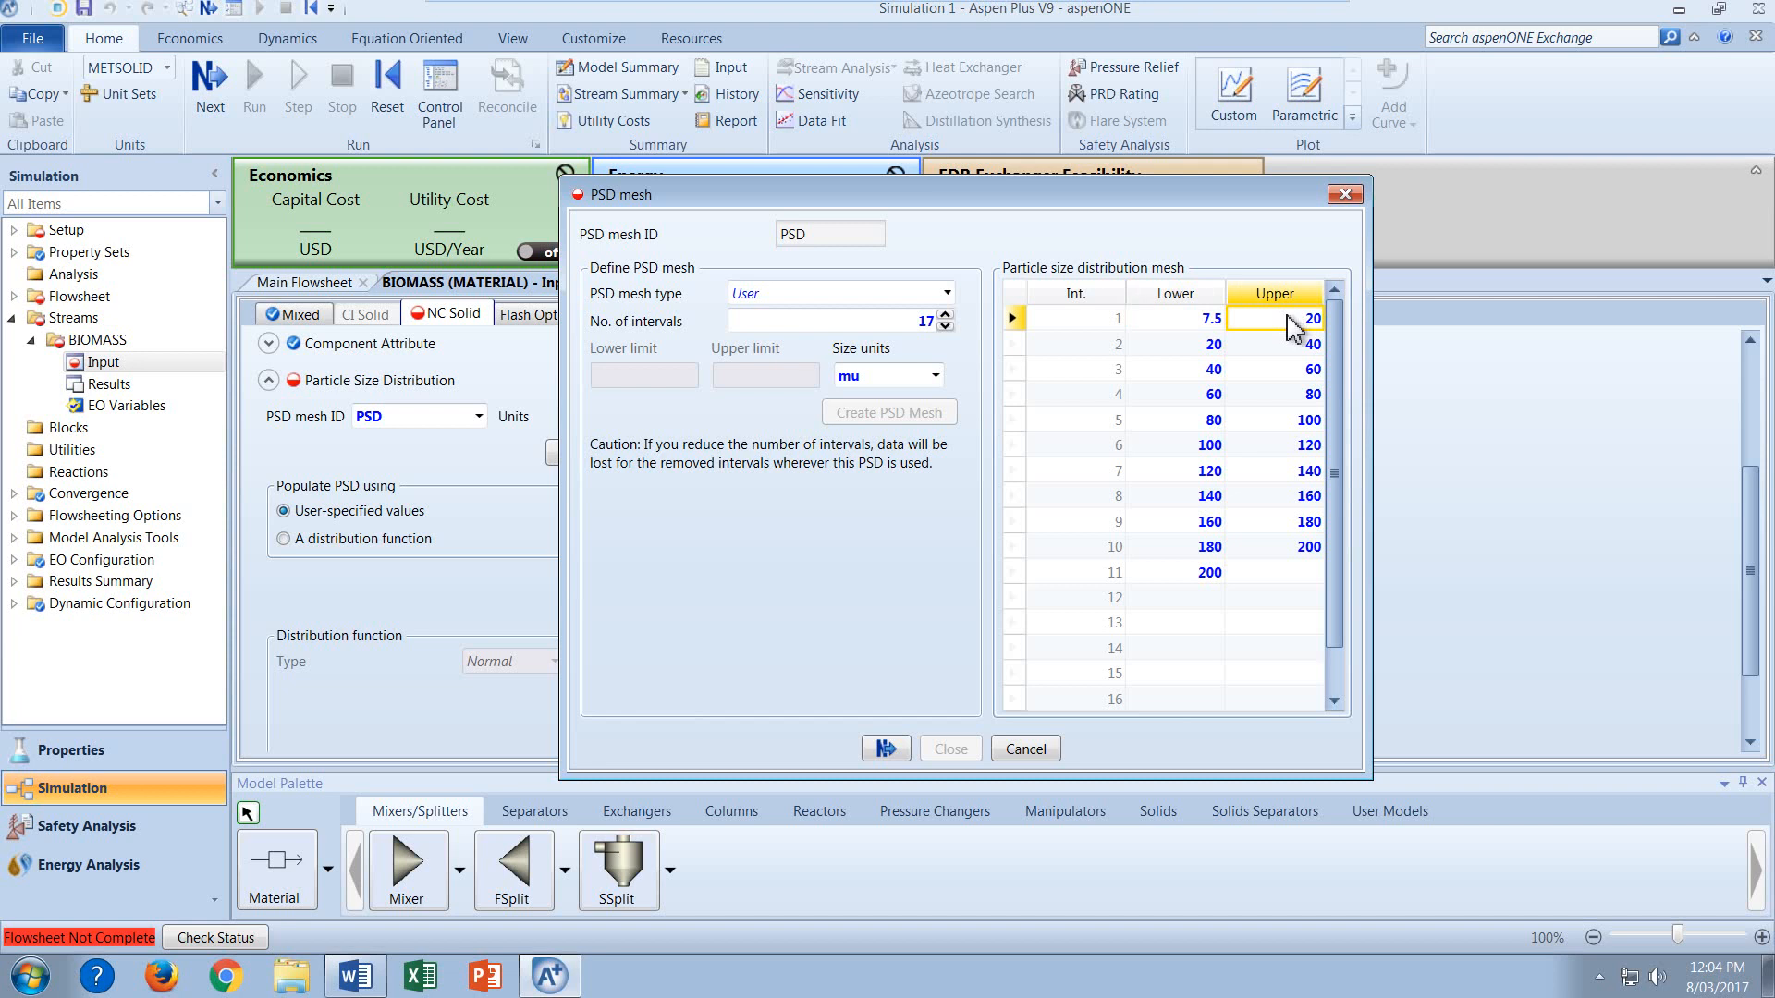
type("10")
key("Return")
left_click(1218, 348)
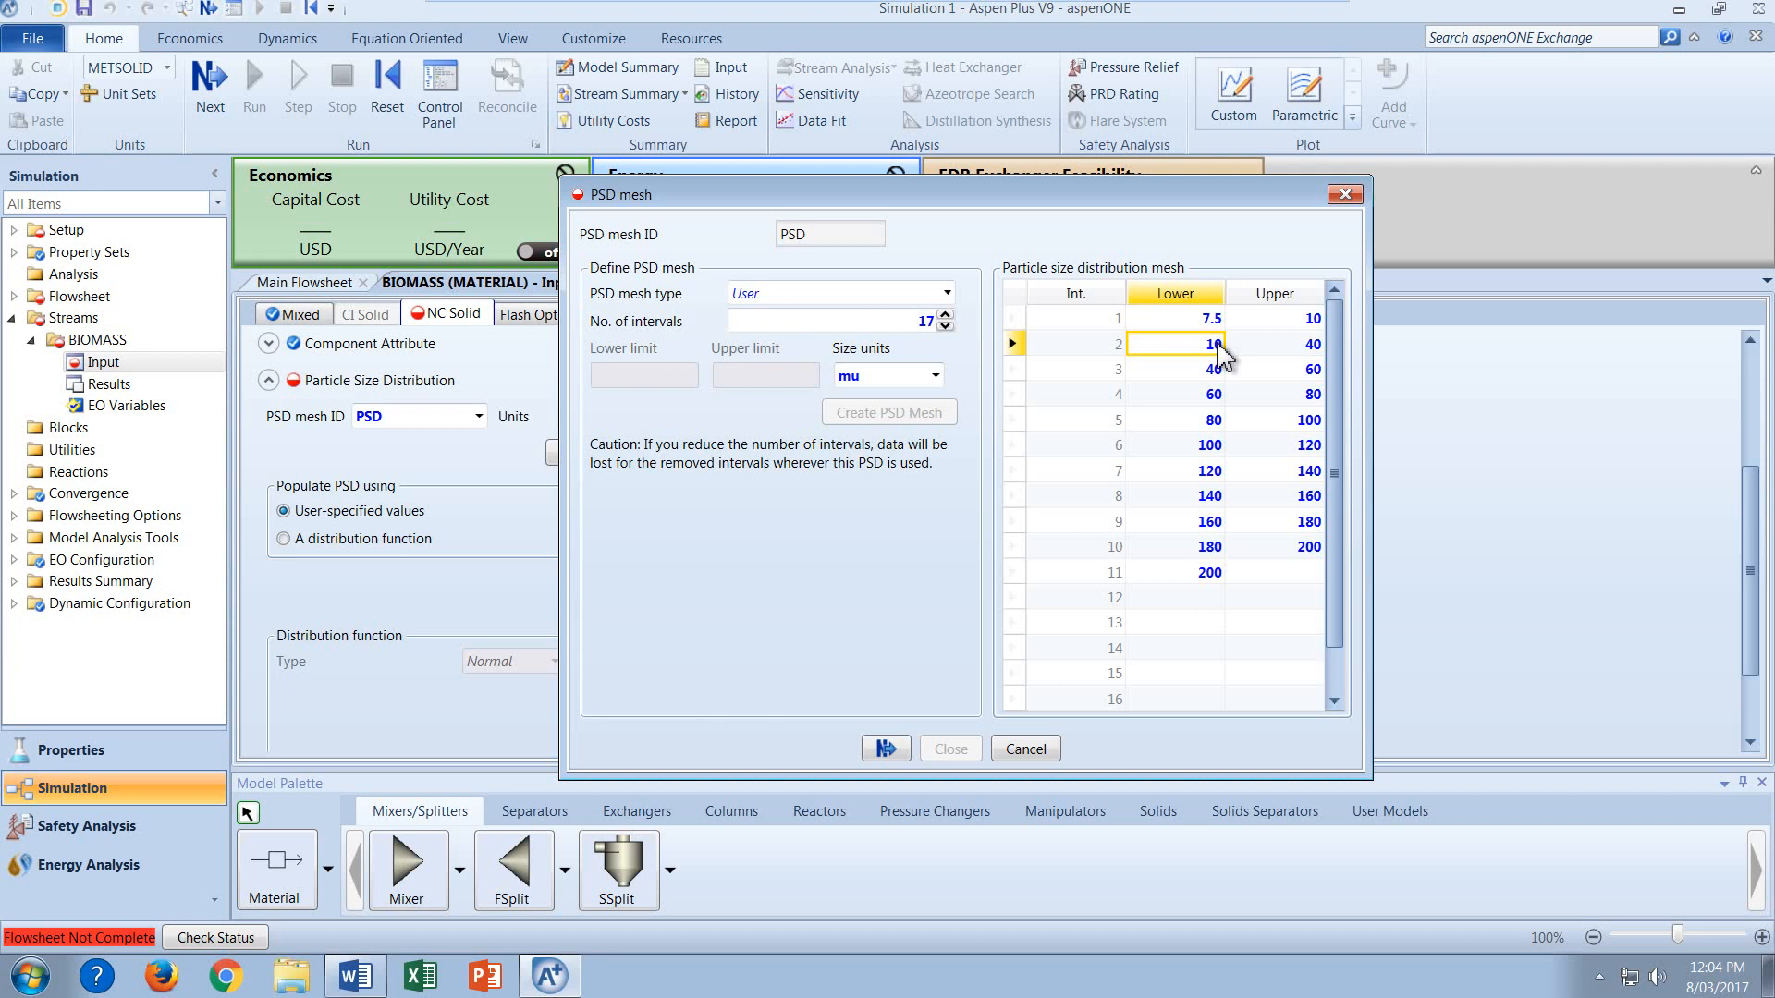
left_click(1270, 352)
type("12.5")
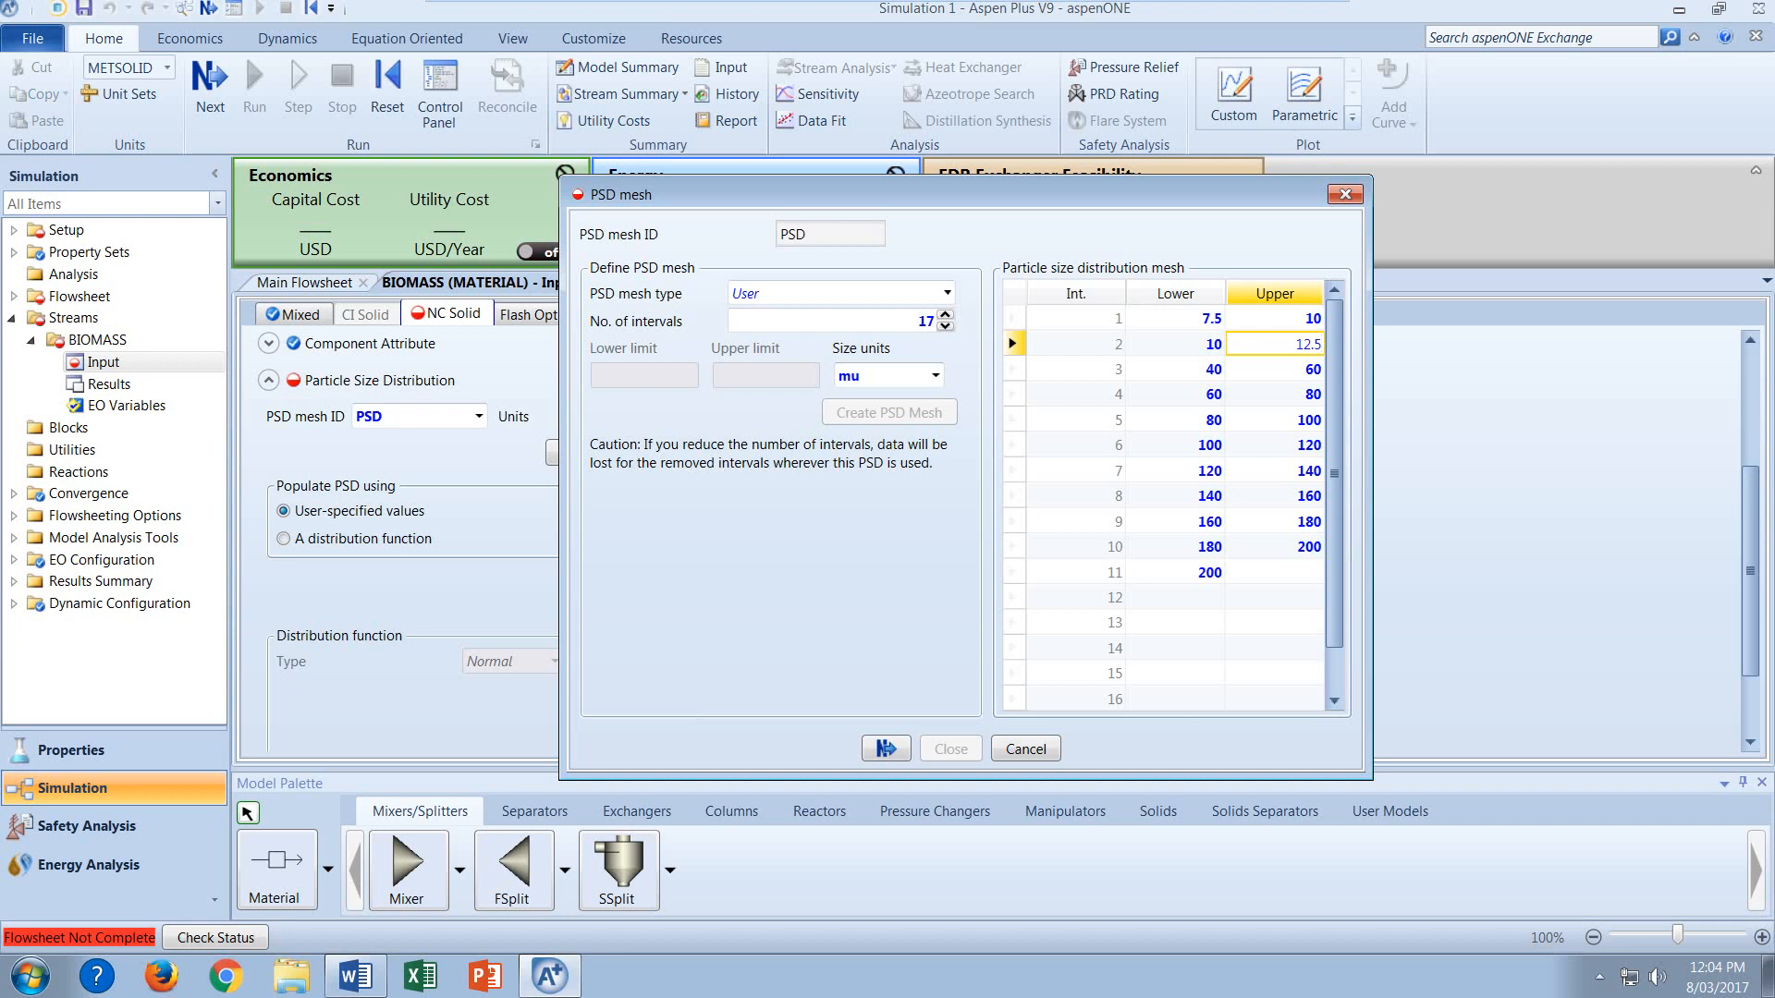
left_click(1205, 371)
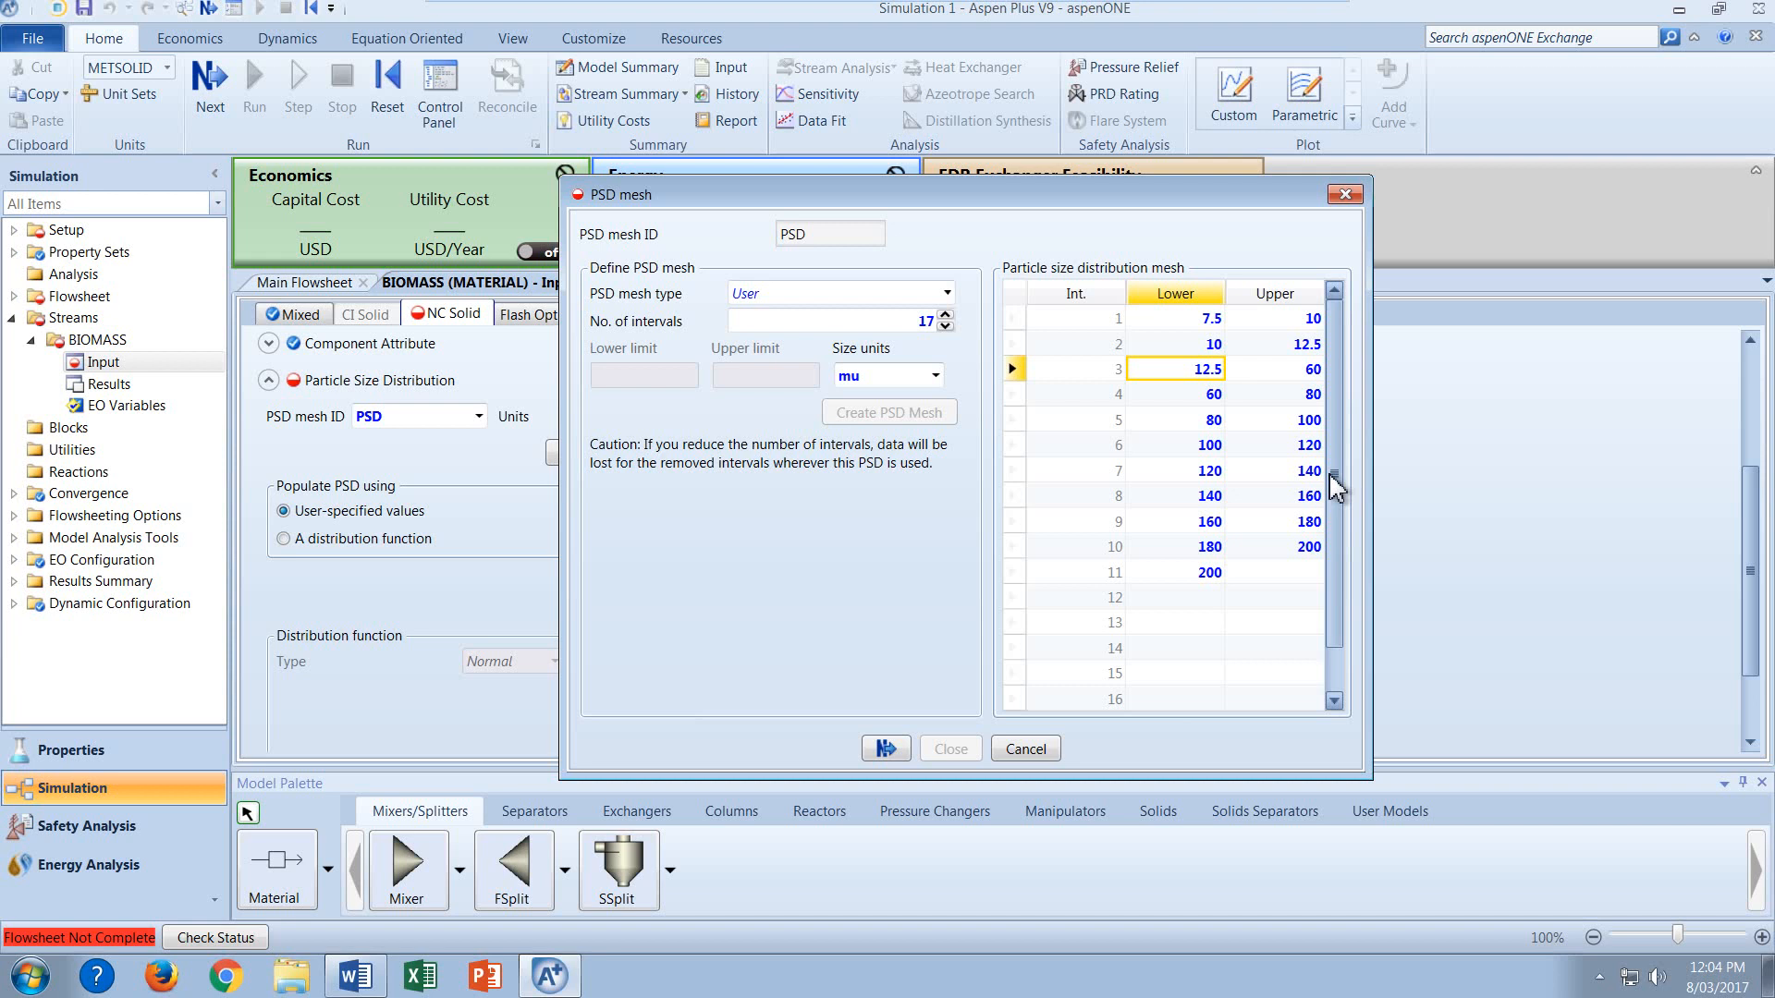
Change the PSD mesh type to Equidistant with a lower limit of 7.5, an upper limit of 50 and size units of mm.
left_click(948, 294)
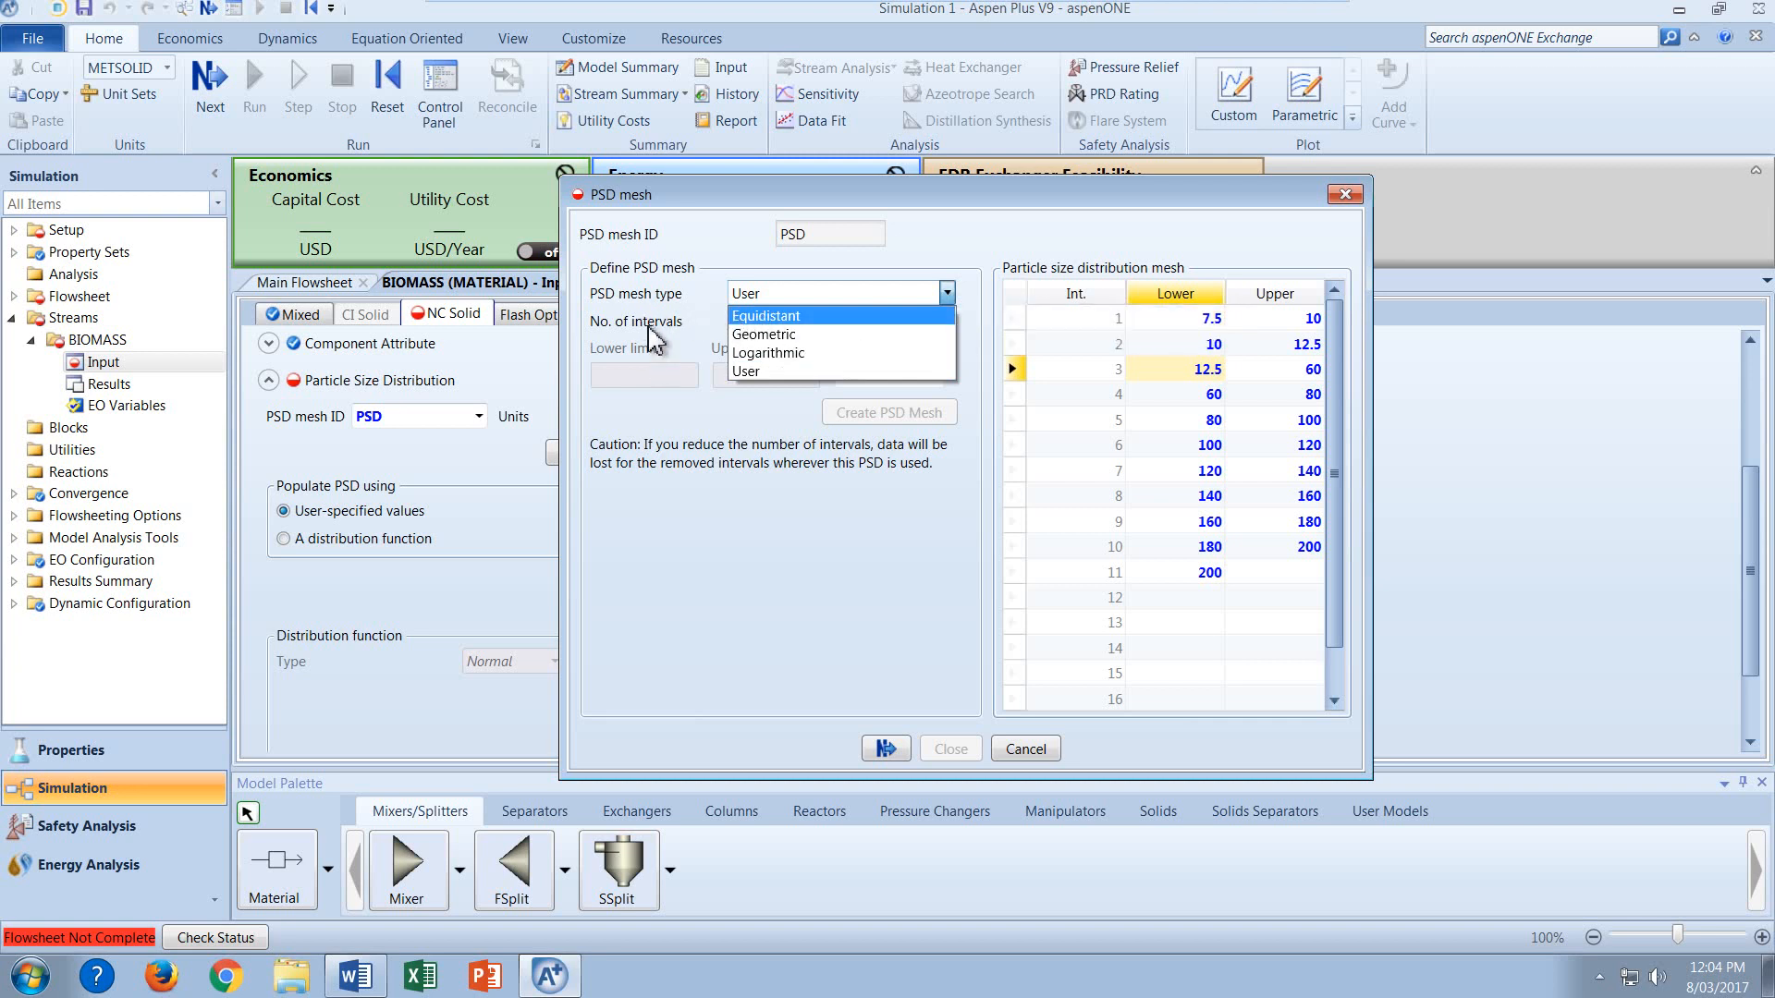
left_click(798, 318)
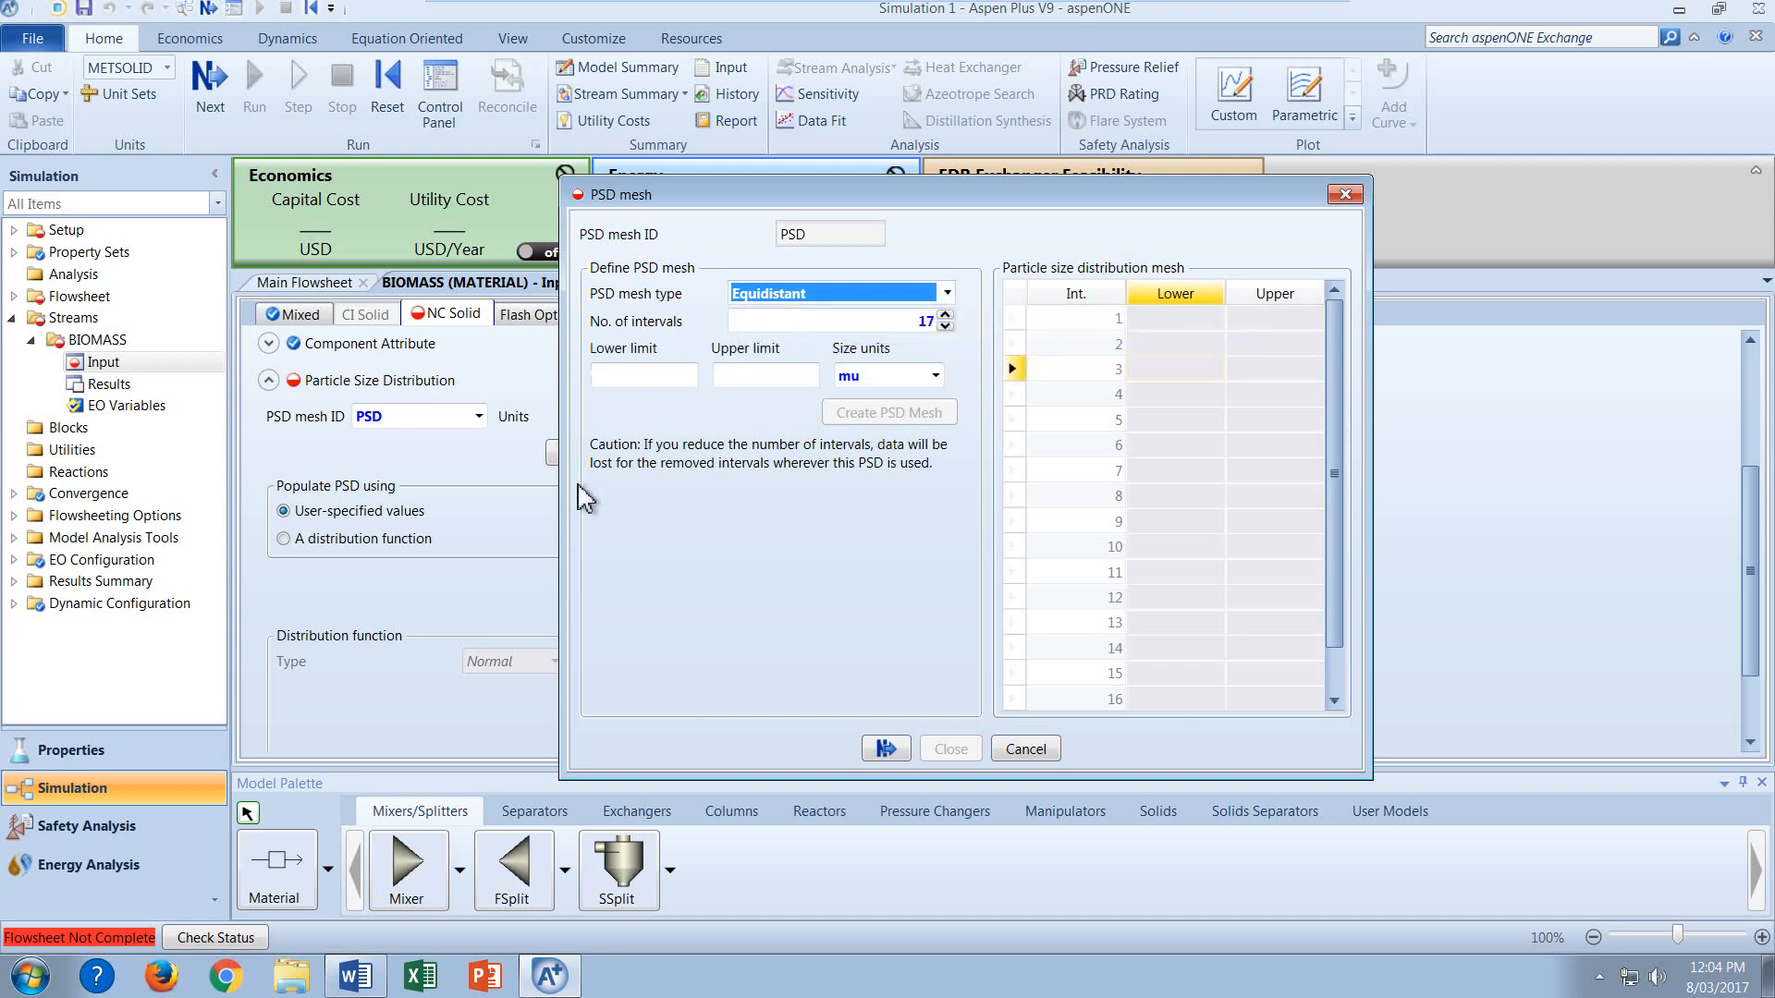
left_click(675, 388)
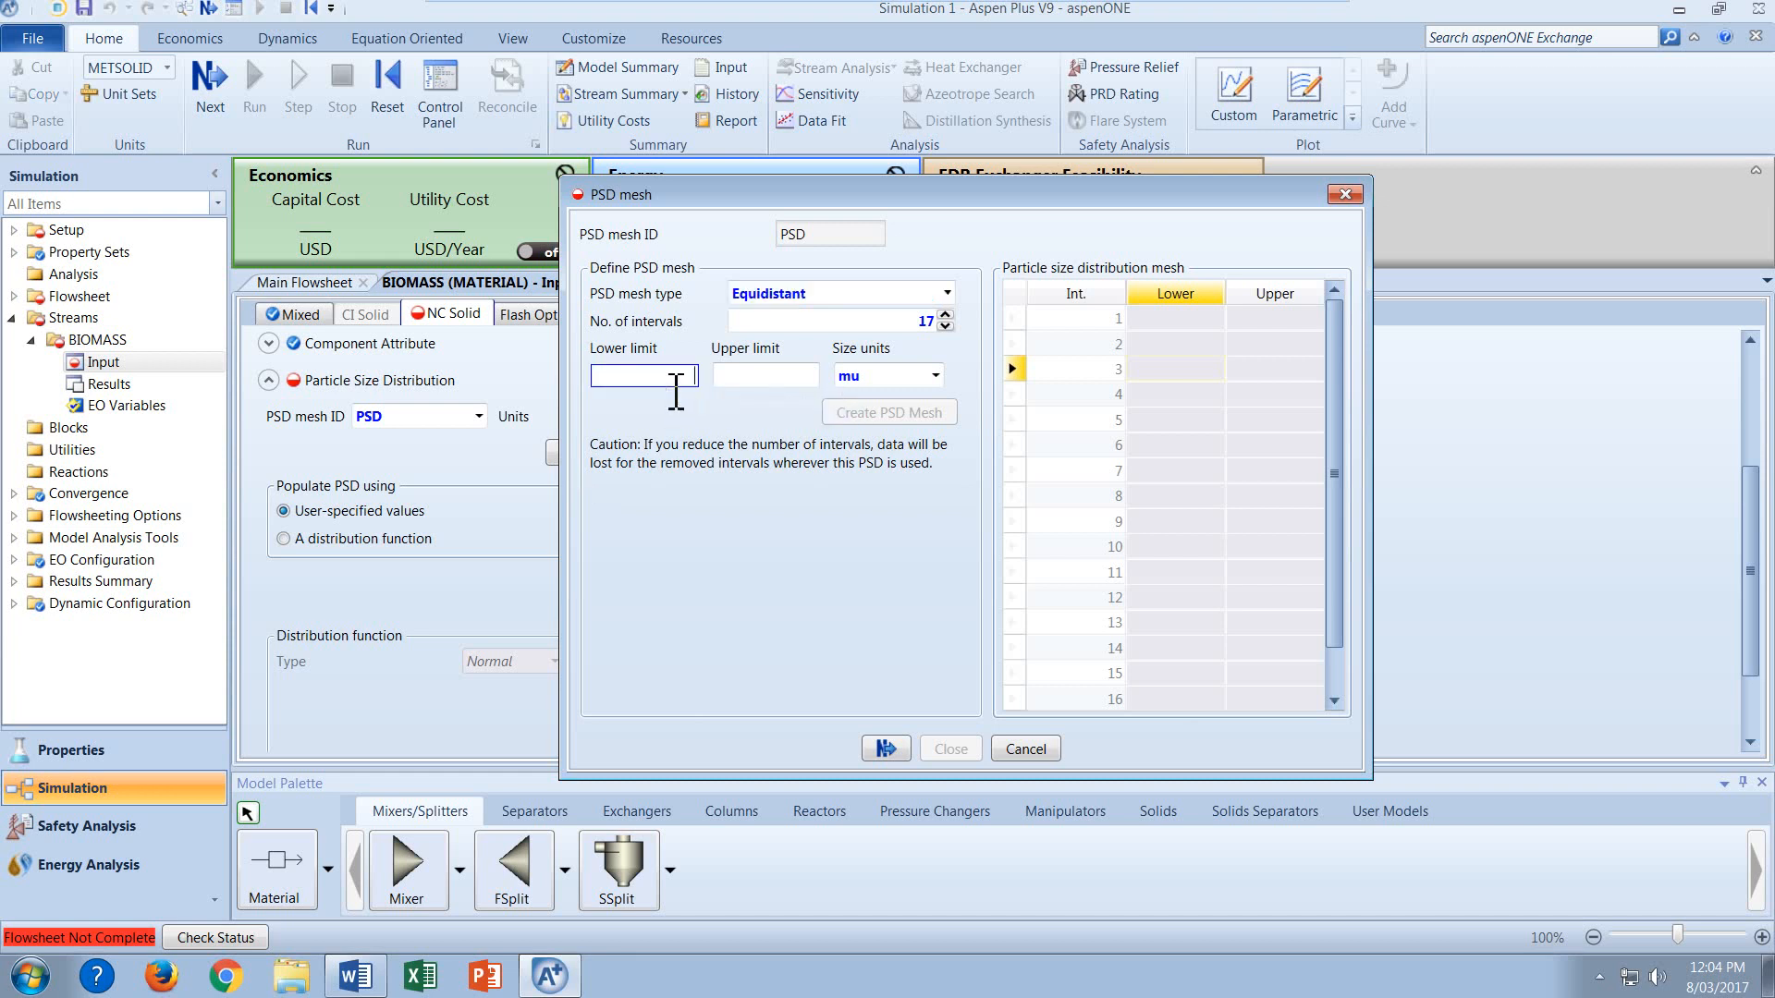
type("7.5")
left_click(802, 387)
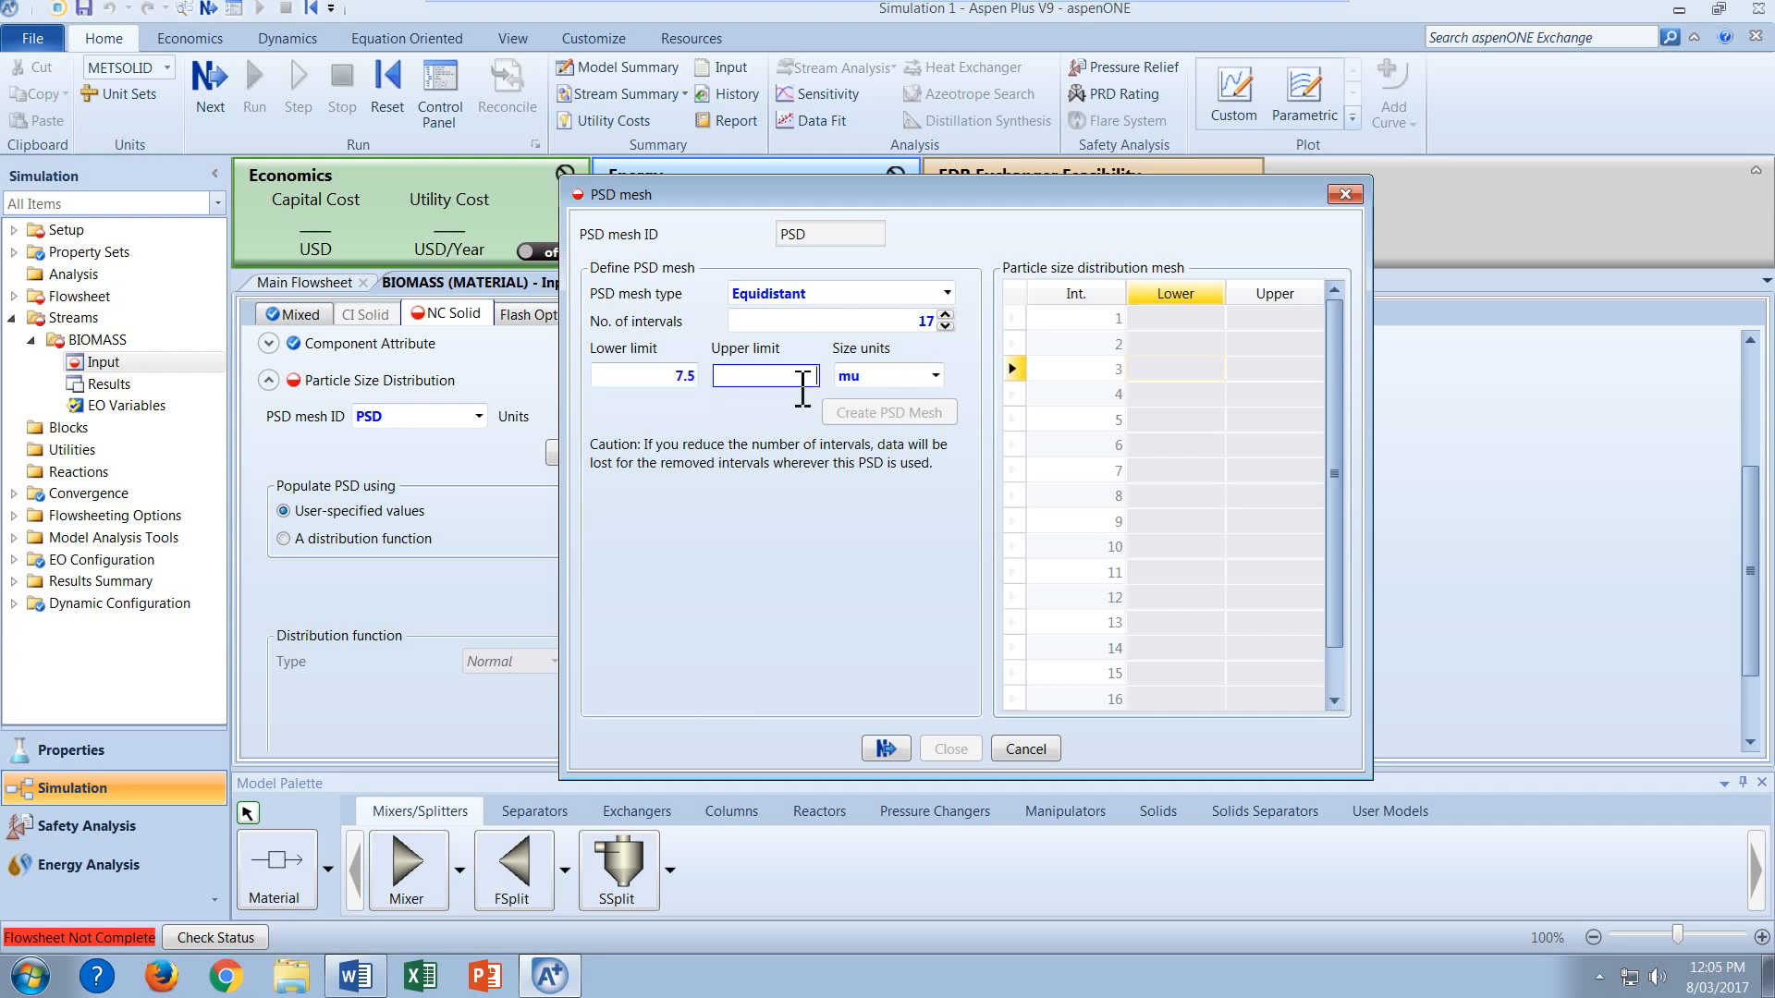
type("50")
key("Tab")
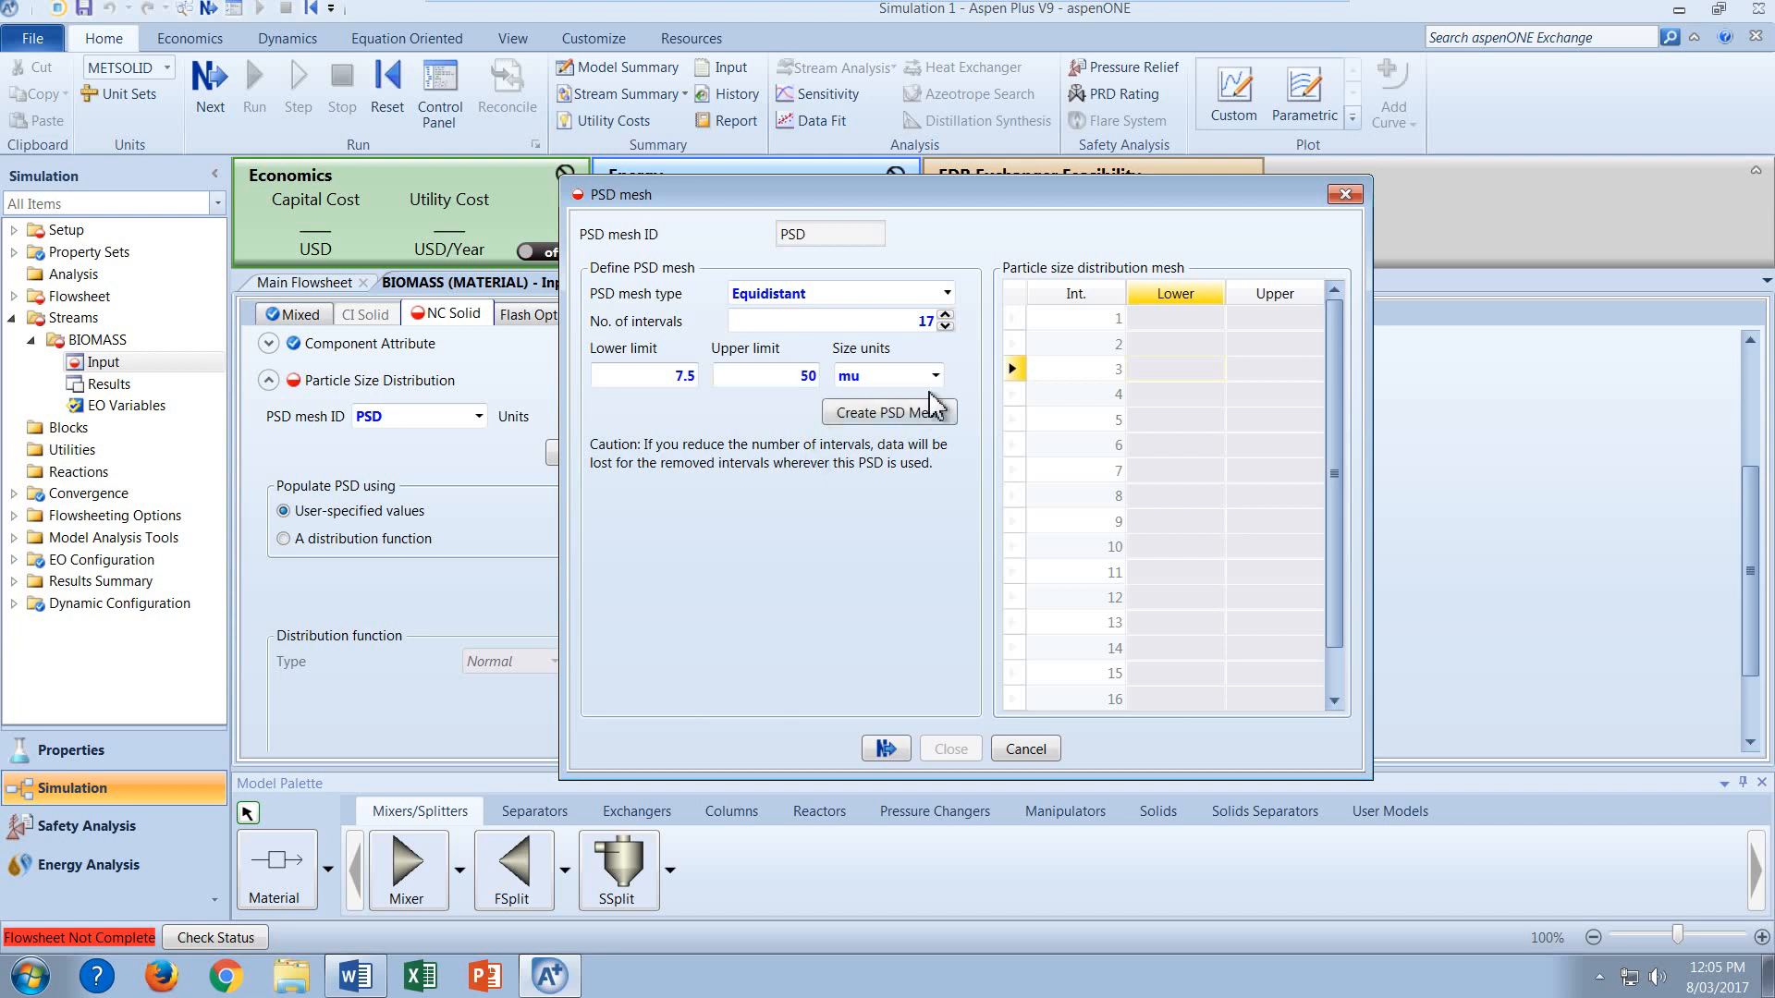
left_click(935, 375)
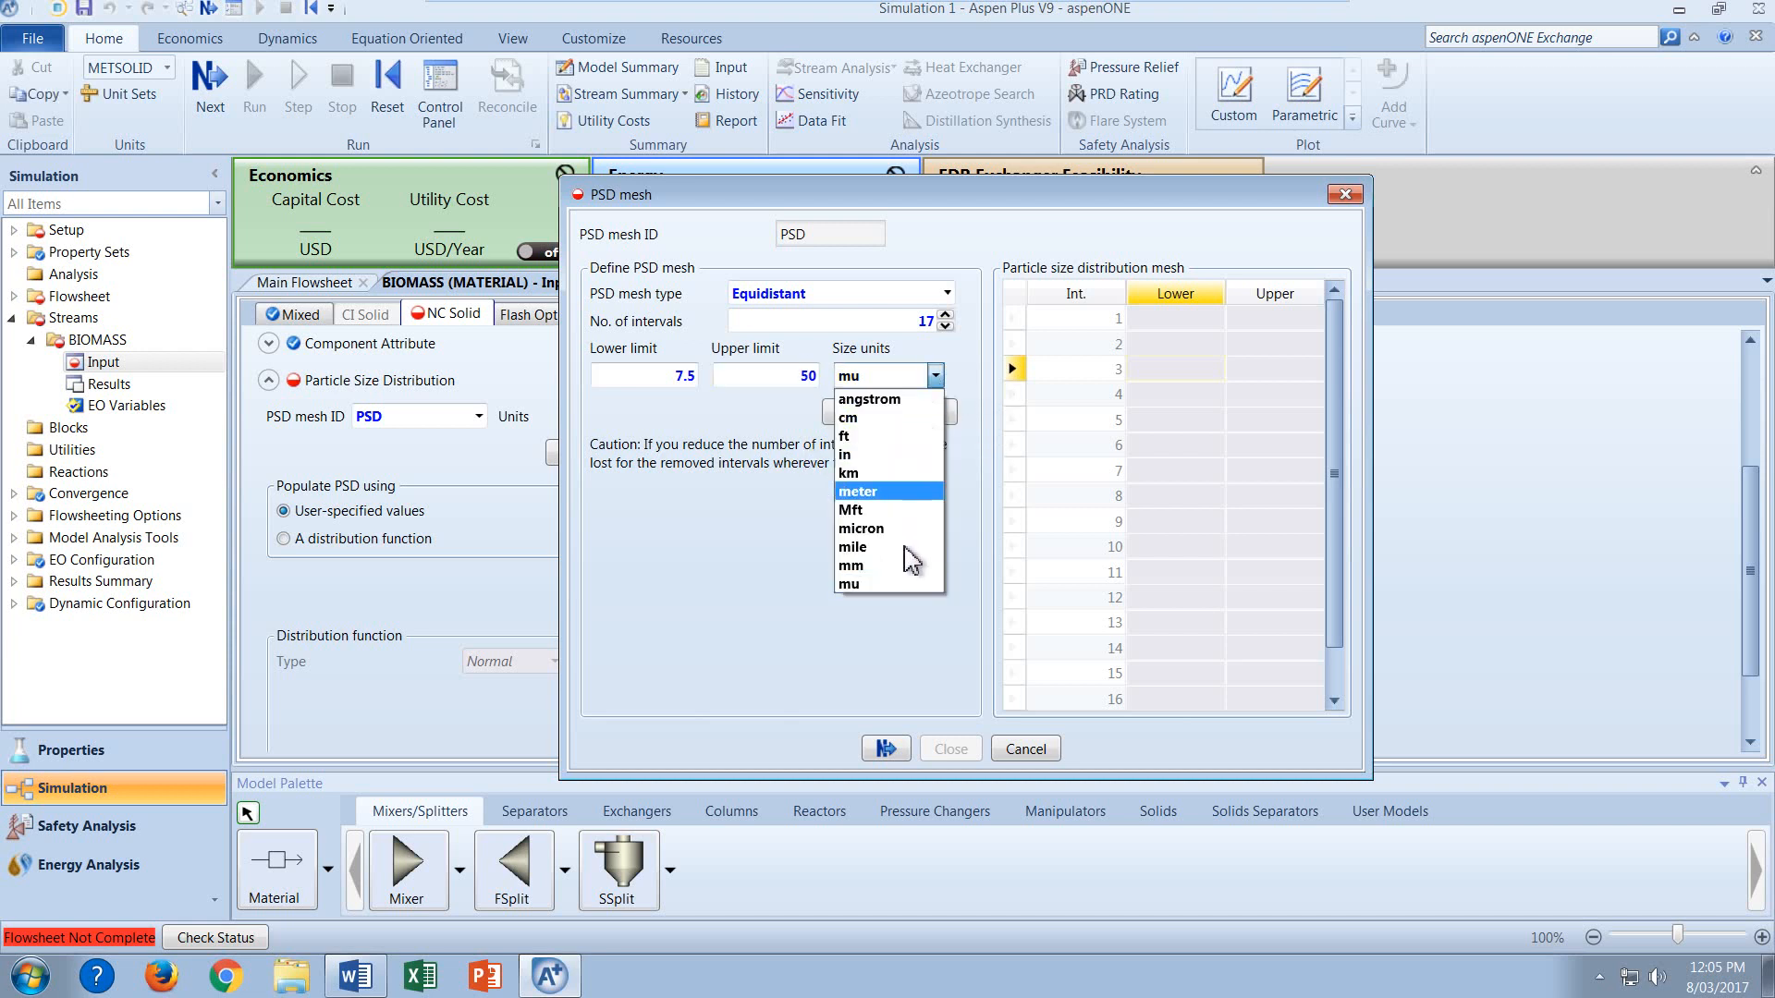
left_click(904, 581)
left_click(753, 481)
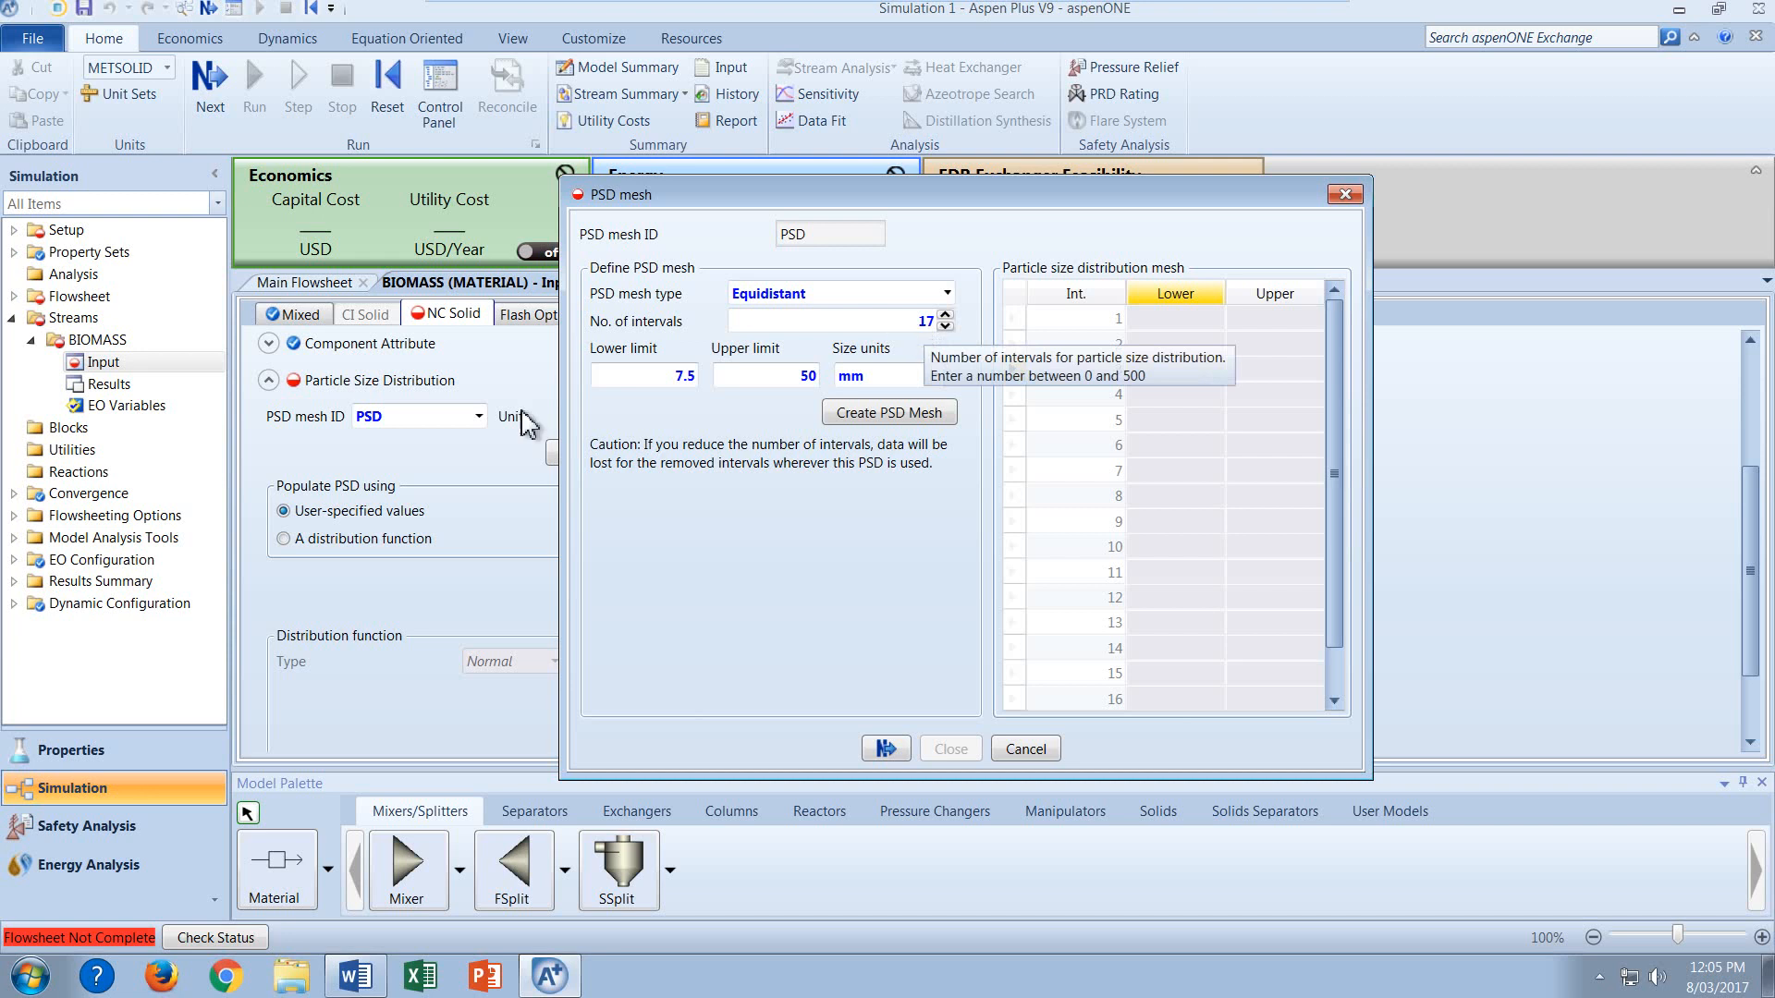
Check the lab sheet in Word, create the equidistant PSD mesh, review its intervals and close the mesh definition.
left_click(368, 974)
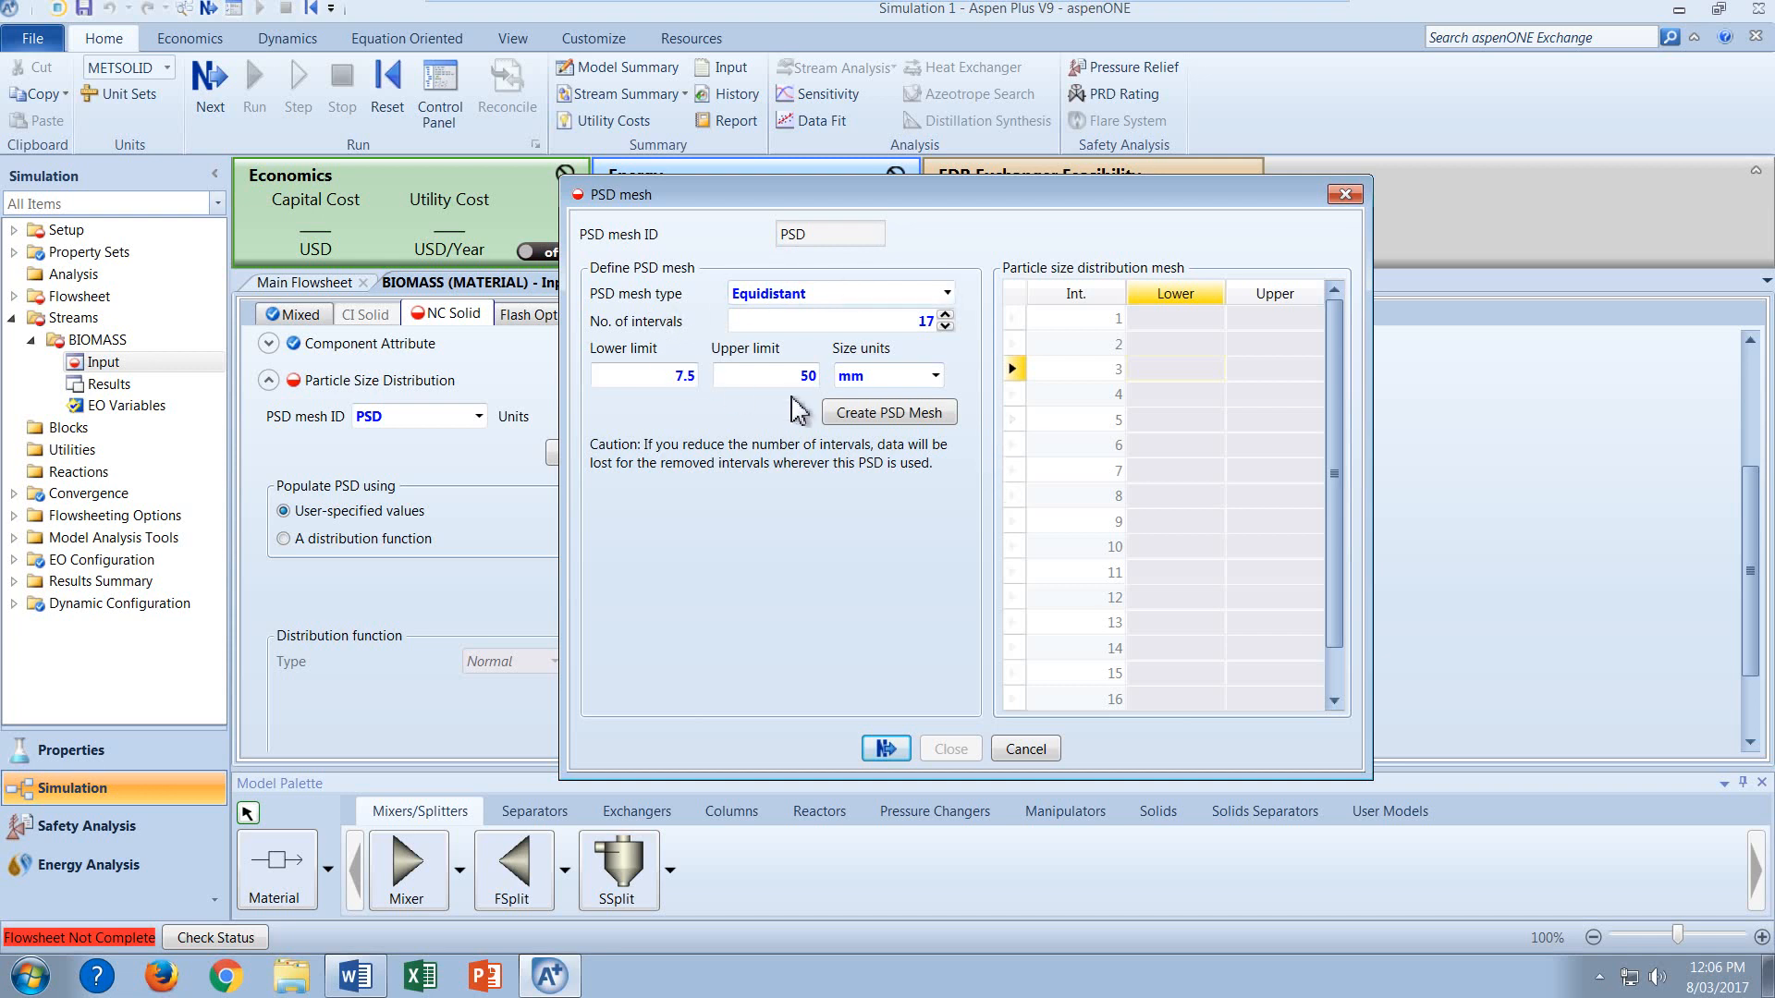
left_click(948, 423)
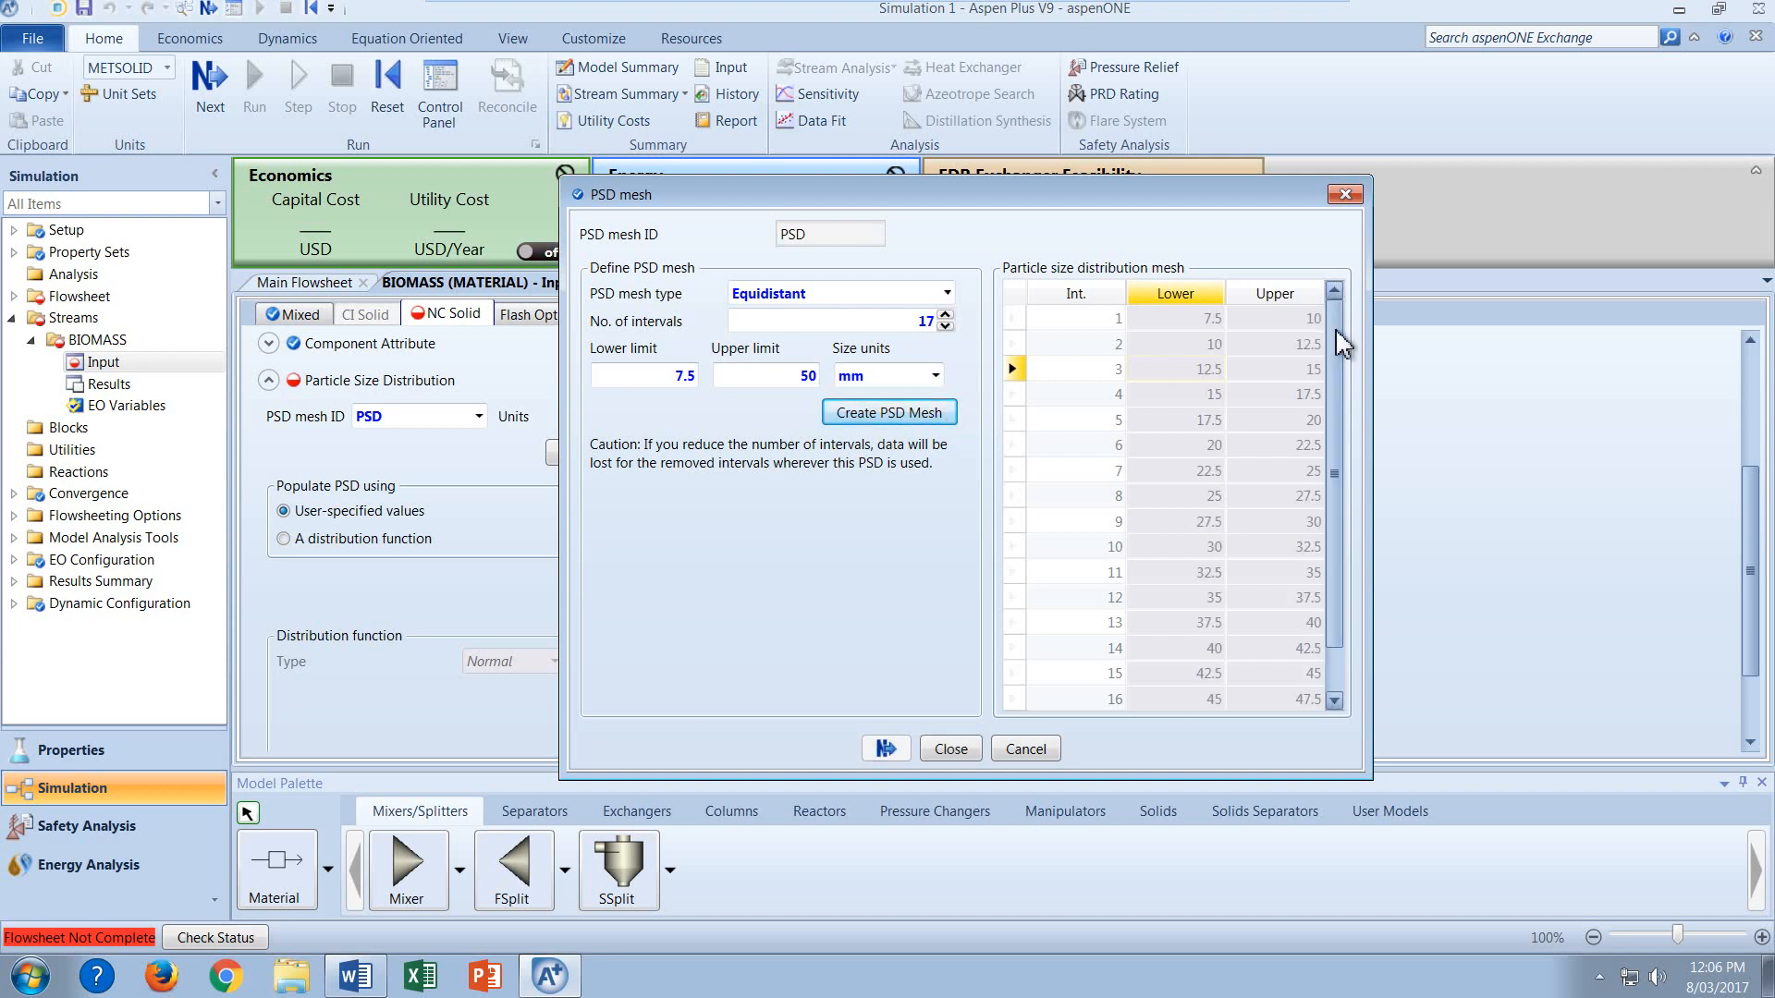
scroll(1344, 430, "down", 1)
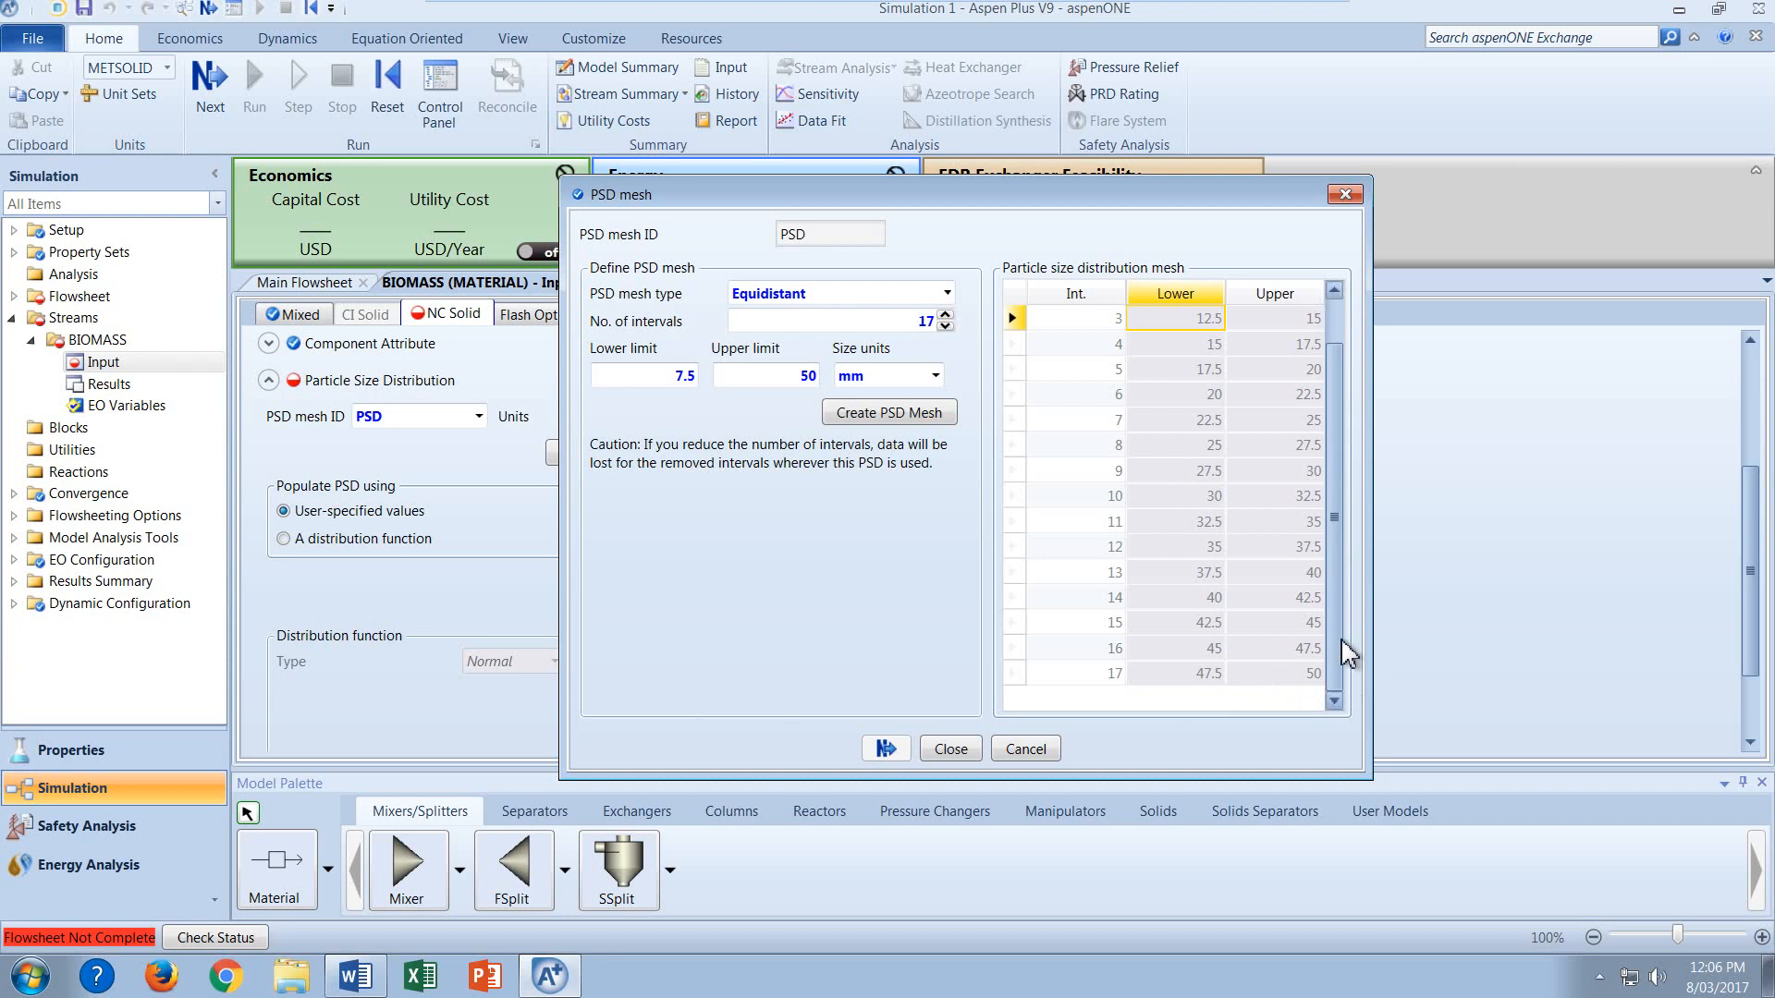
scroll(1347, 548, "up", 1)
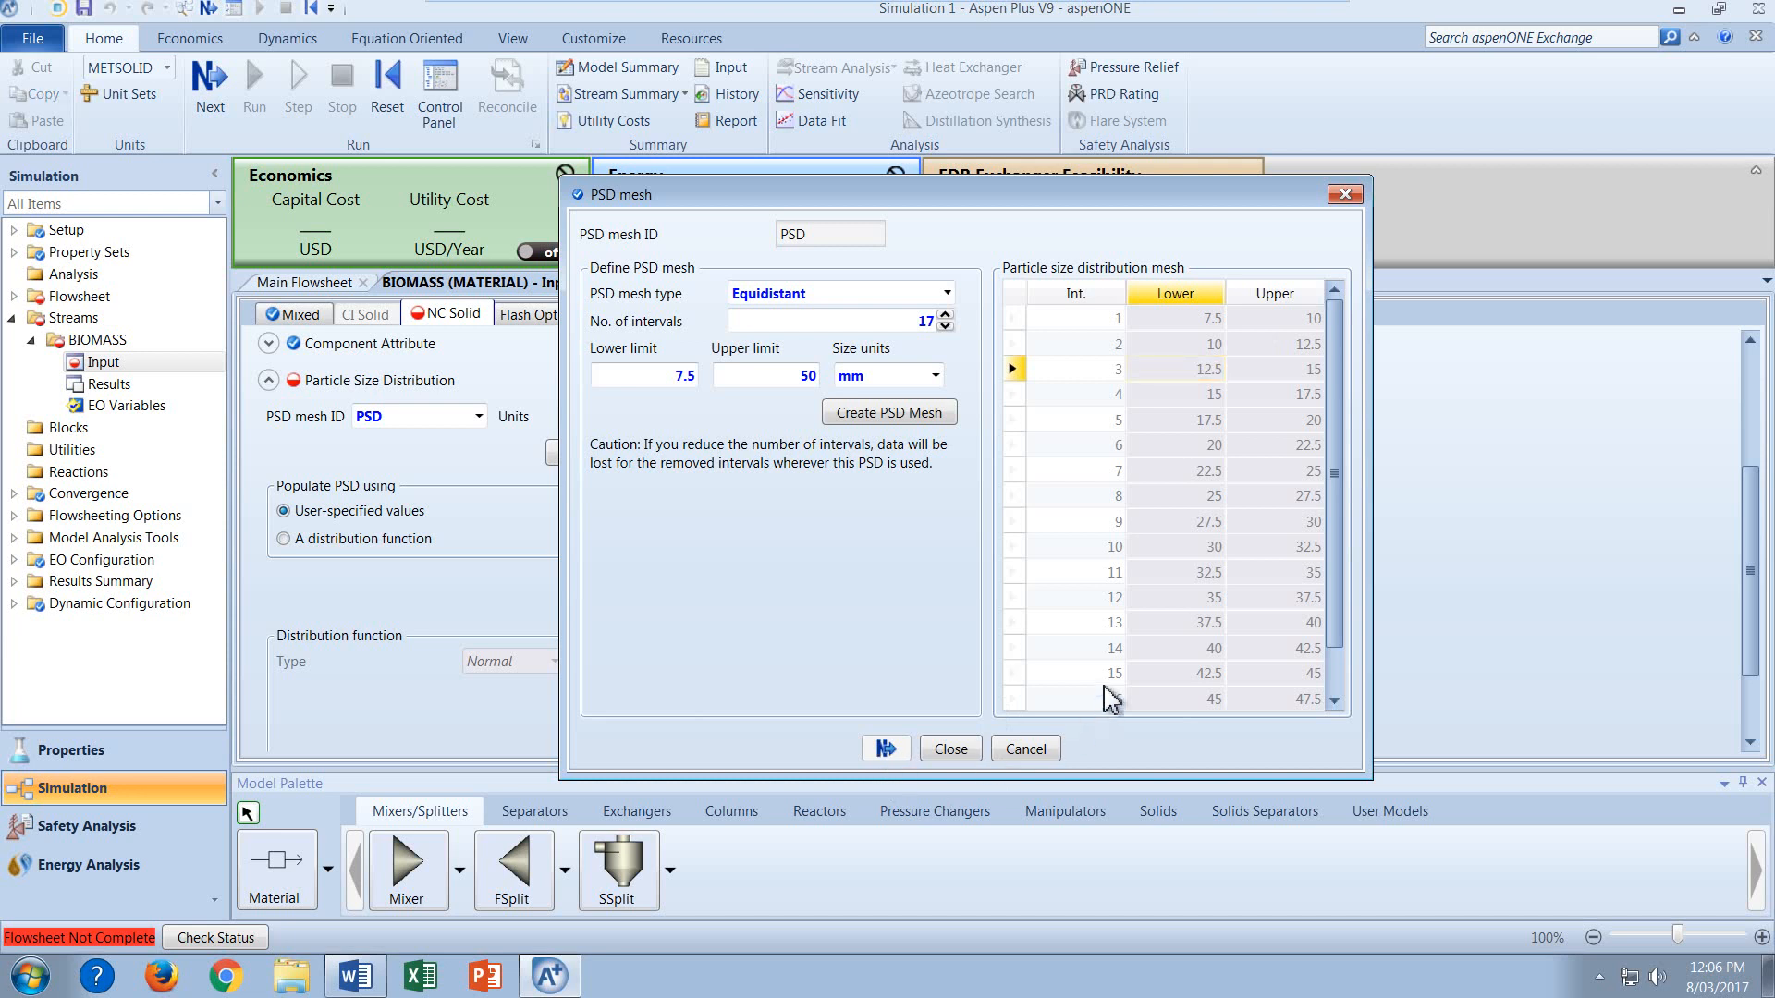
left_click(951, 749)
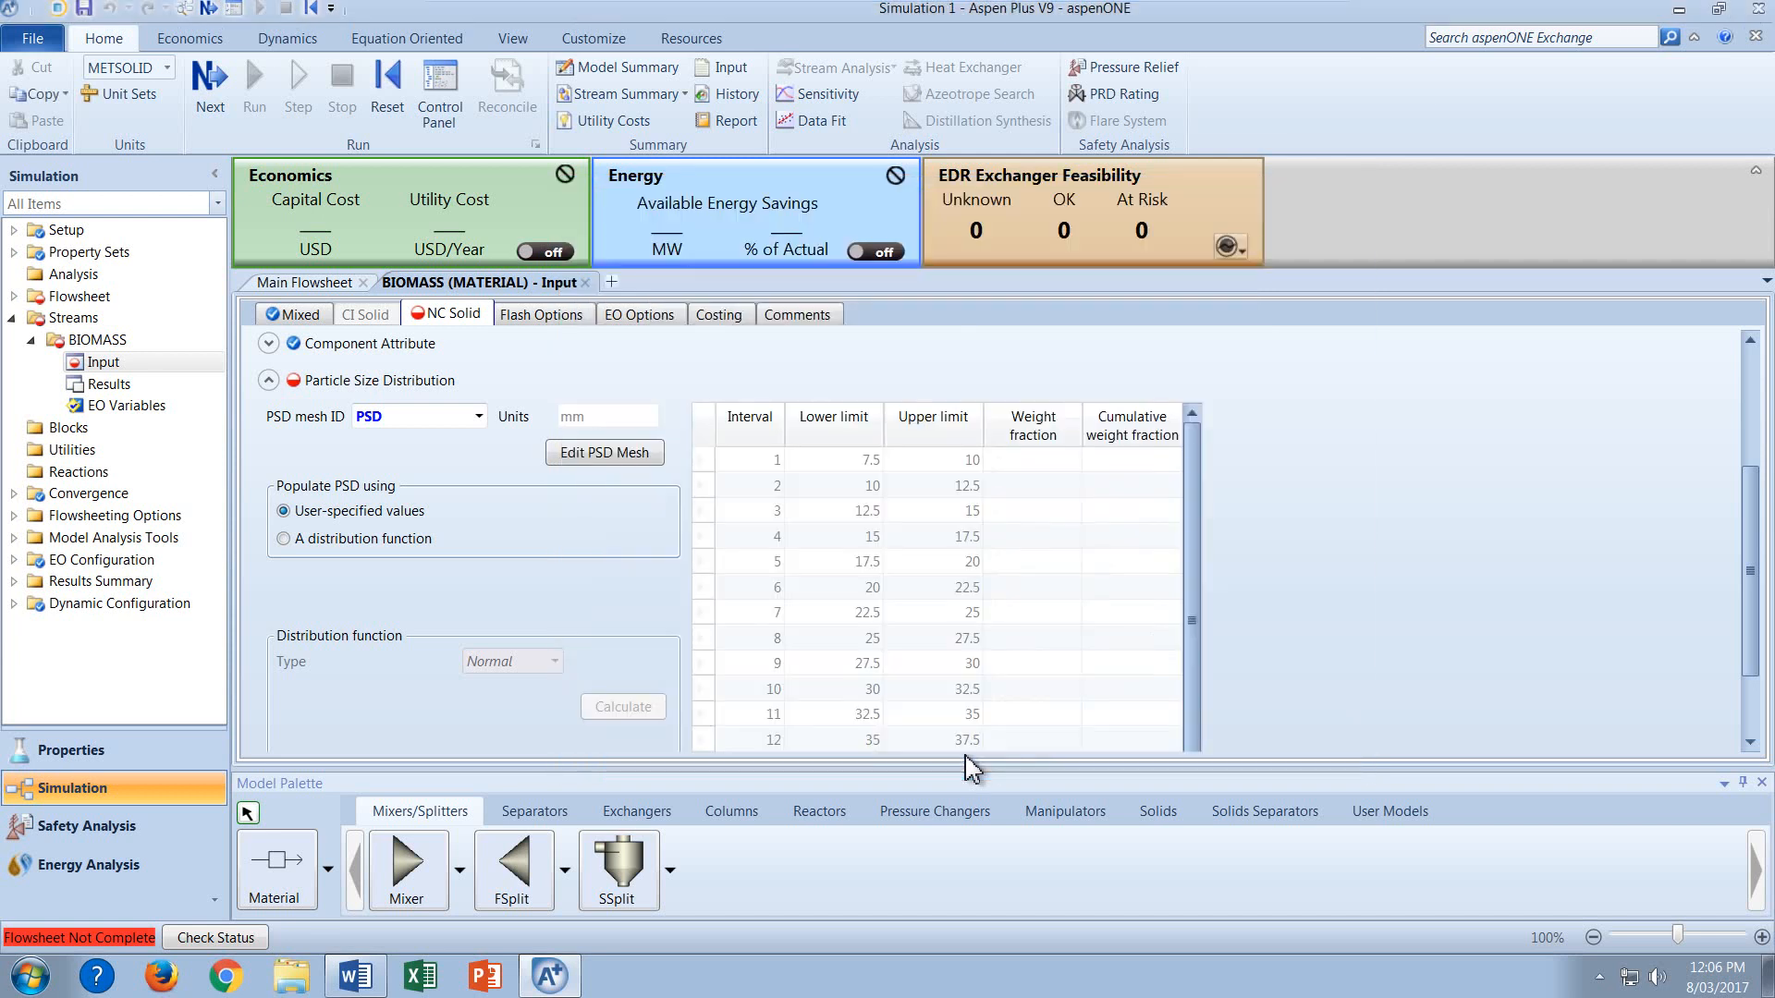
Compare the BIOMASS particle size intervals with the distribution table in the Word lab sheet and return to Aspen Plus.
scroll(1033, 537, "down", 1)
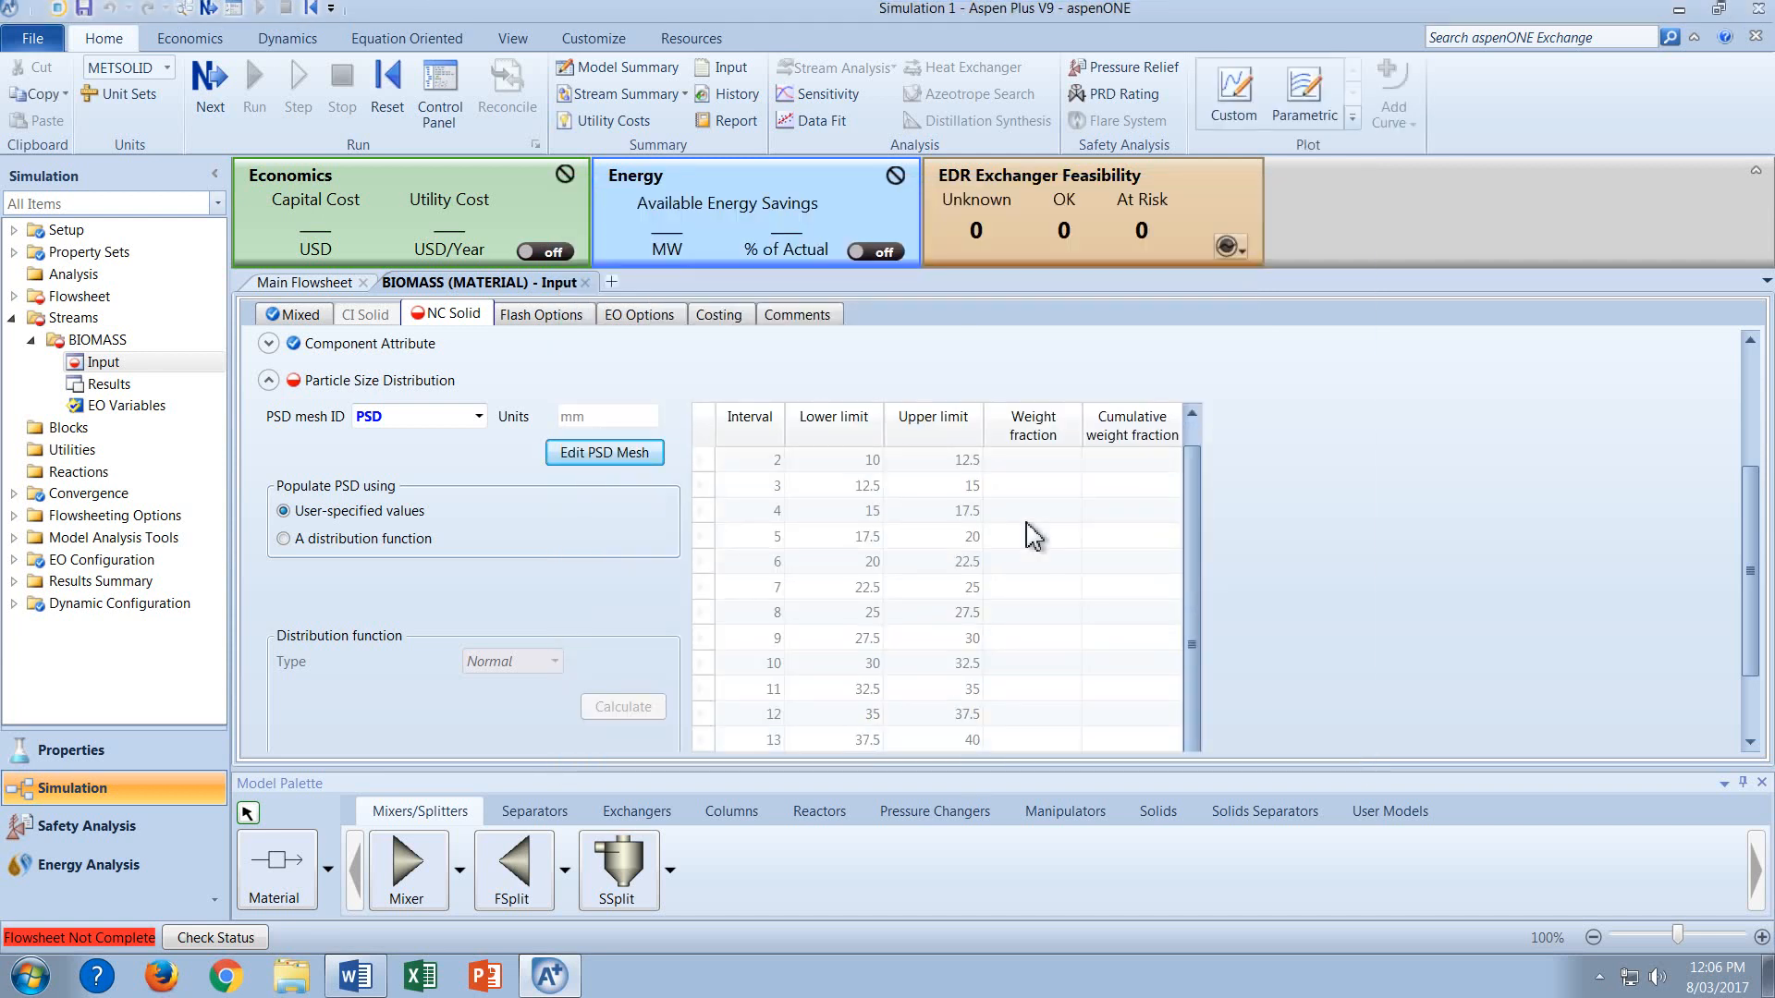
scroll(1033, 536, "up", 1)
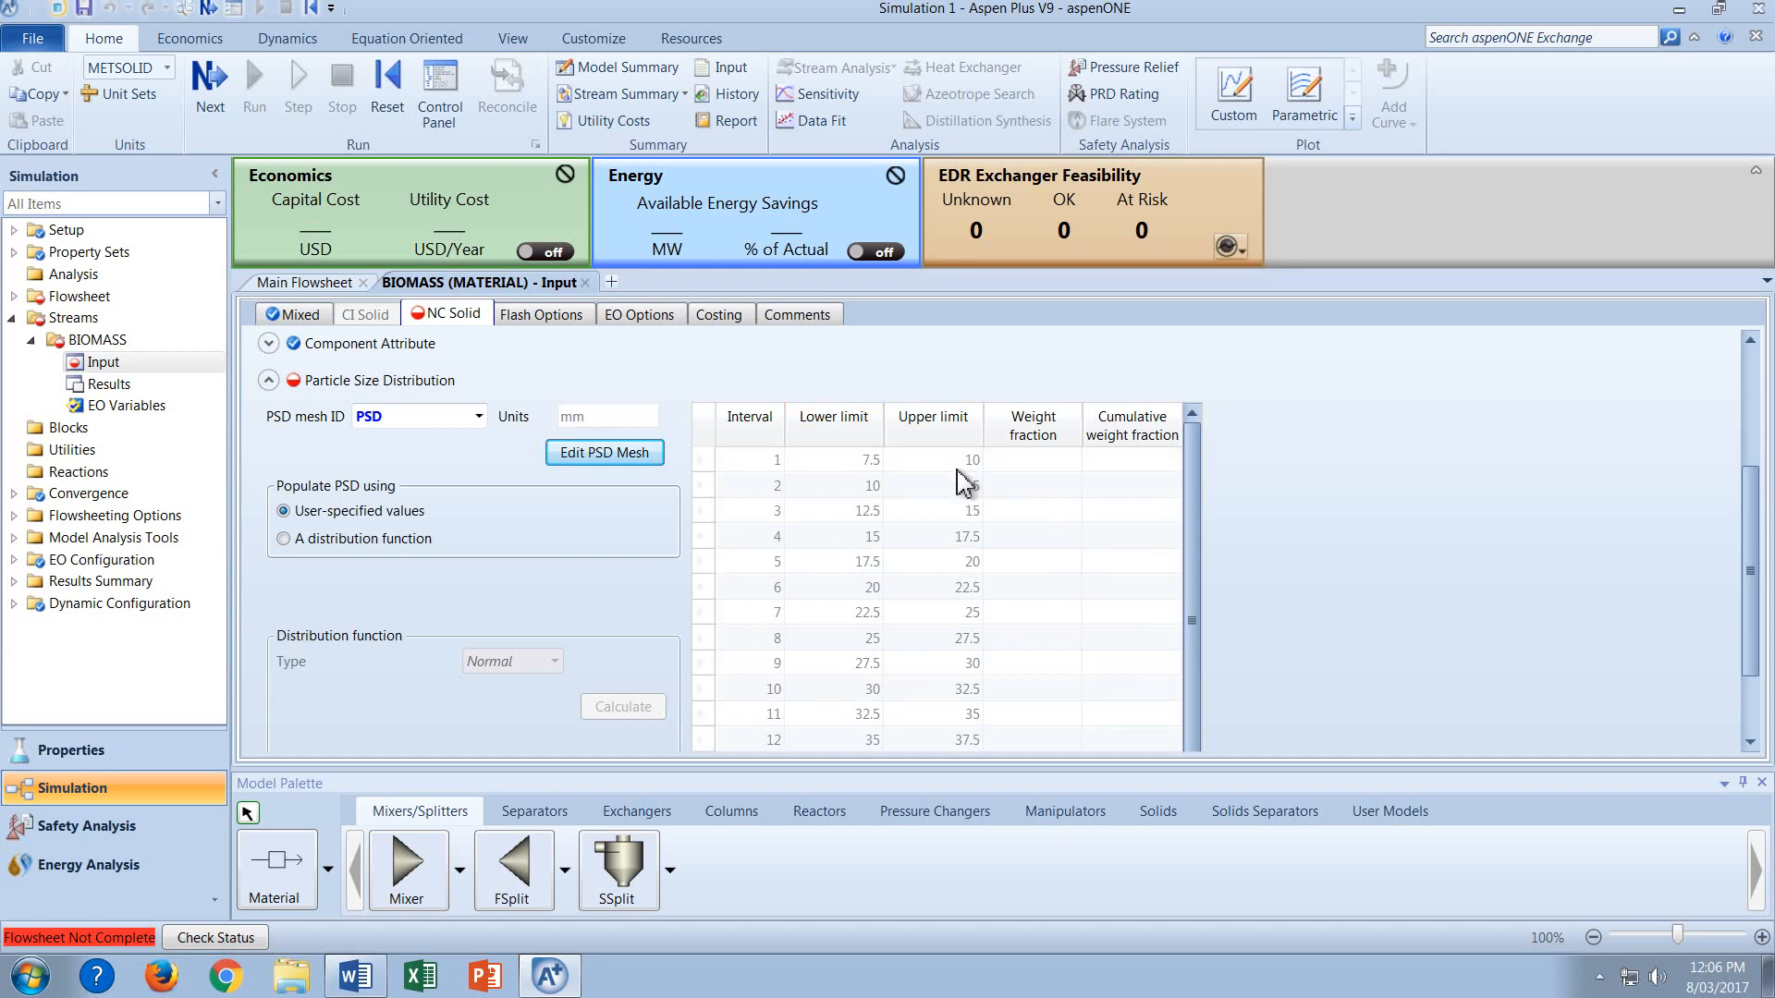
scroll(961, 480, "down", 1)
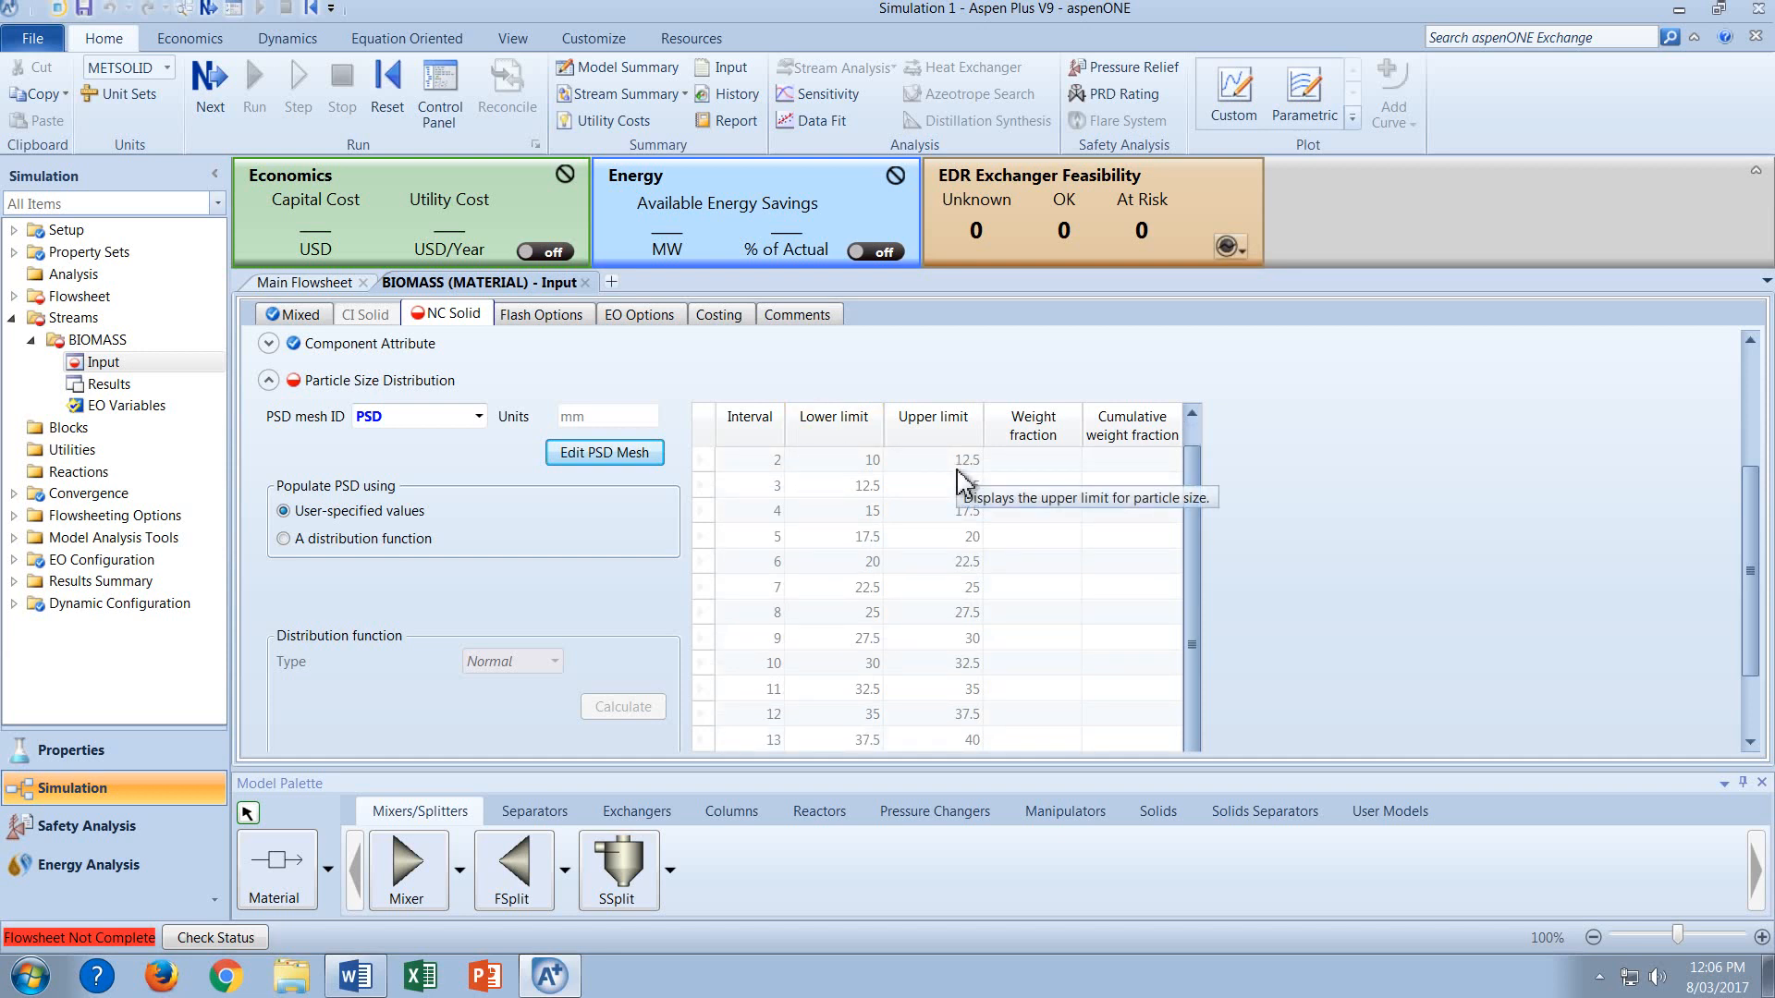
scroll(962, 480, "up", 1)
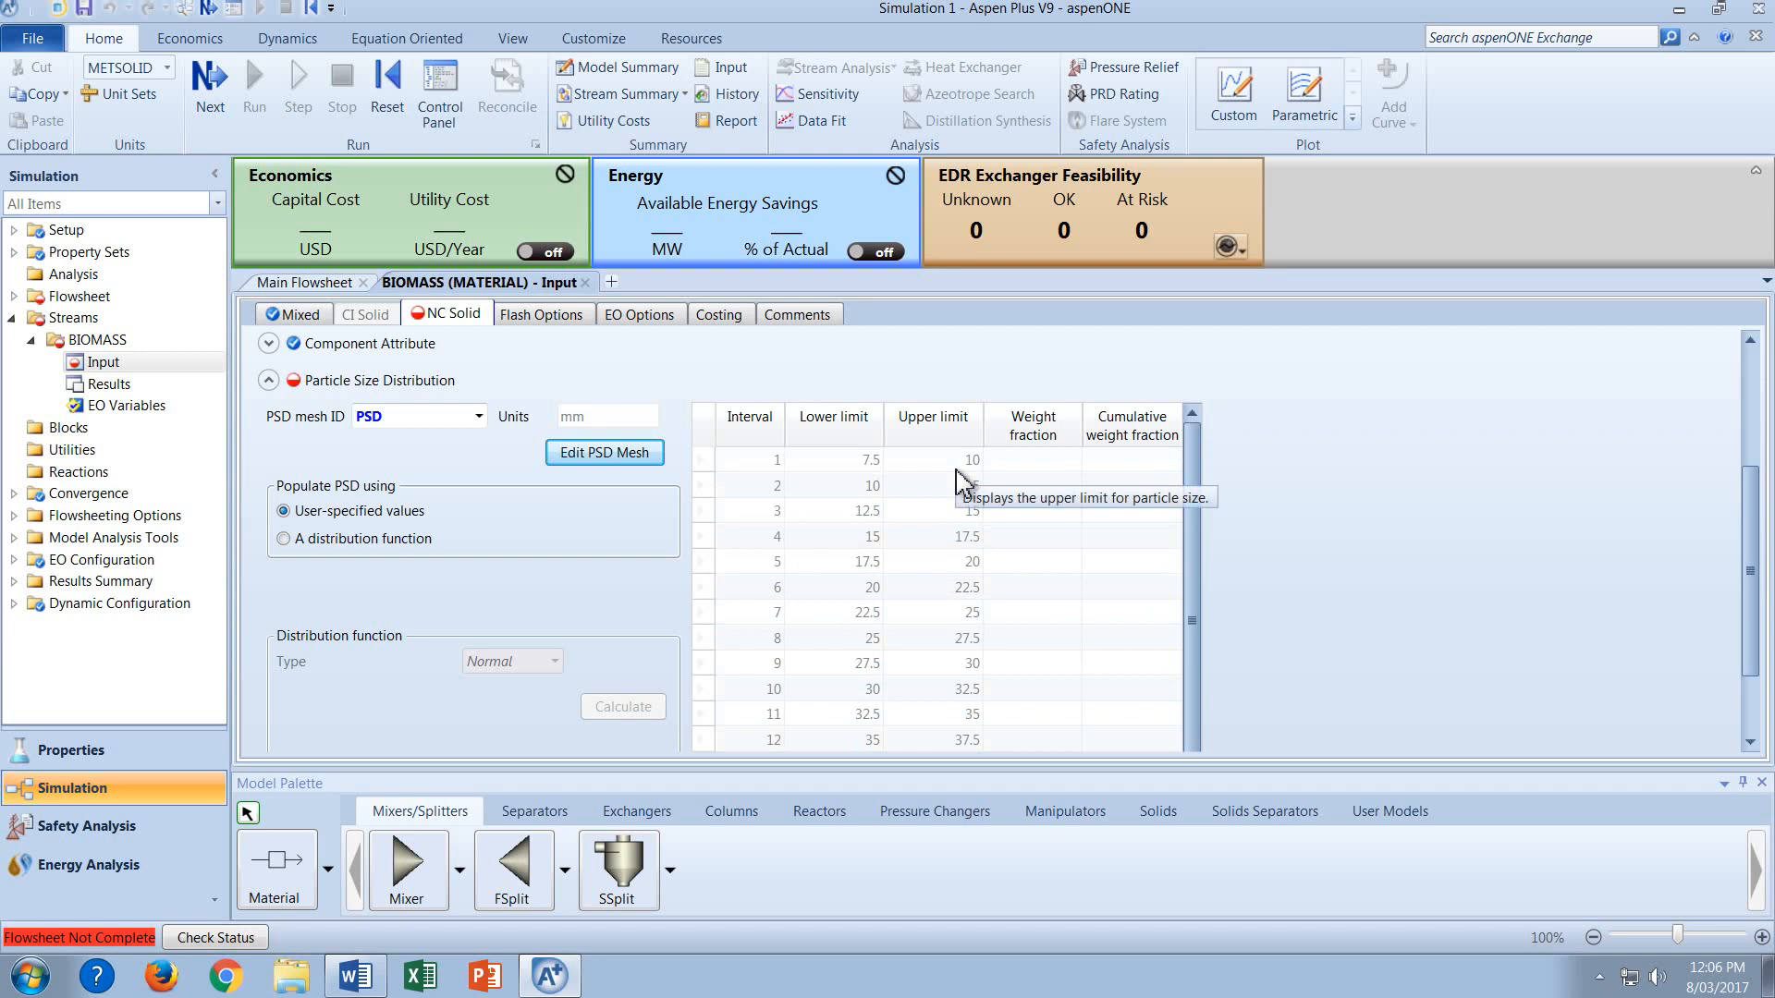
left_click(382, 985)
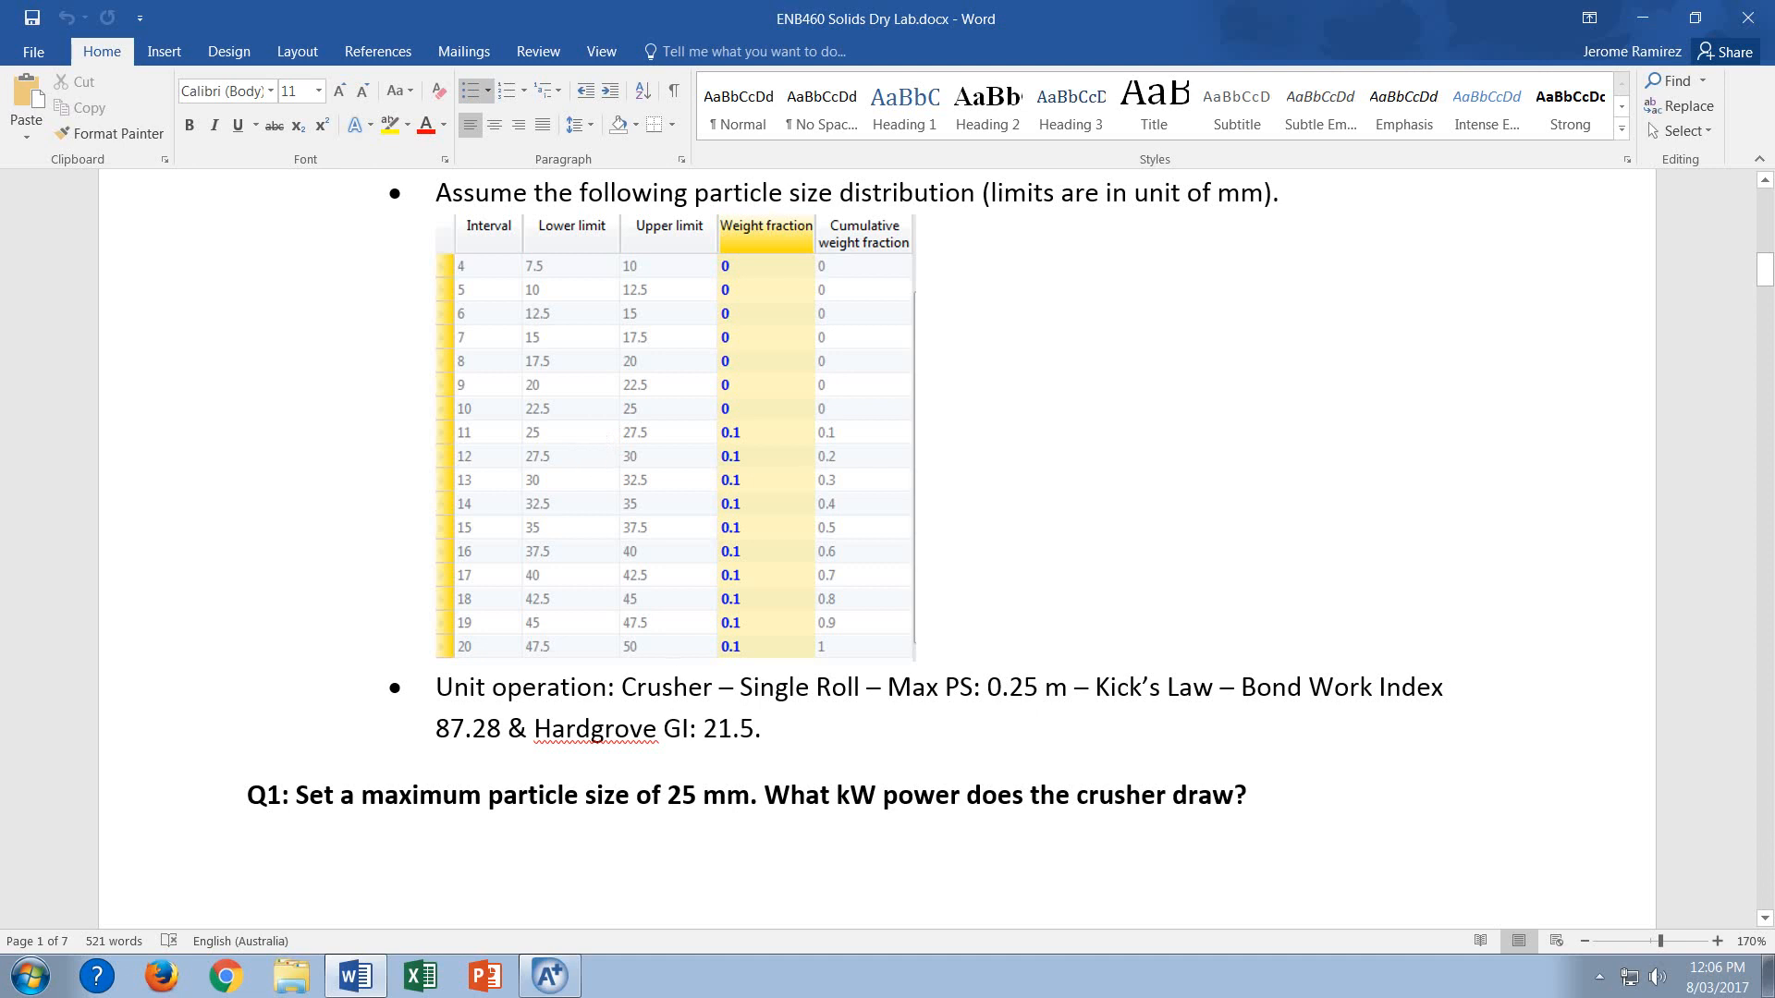
left_click(549, 980)
Set the weight fraction to 0 for intervals 1 through 7 of the BIOMASS particle size distribution.
left_click(1011, 469)
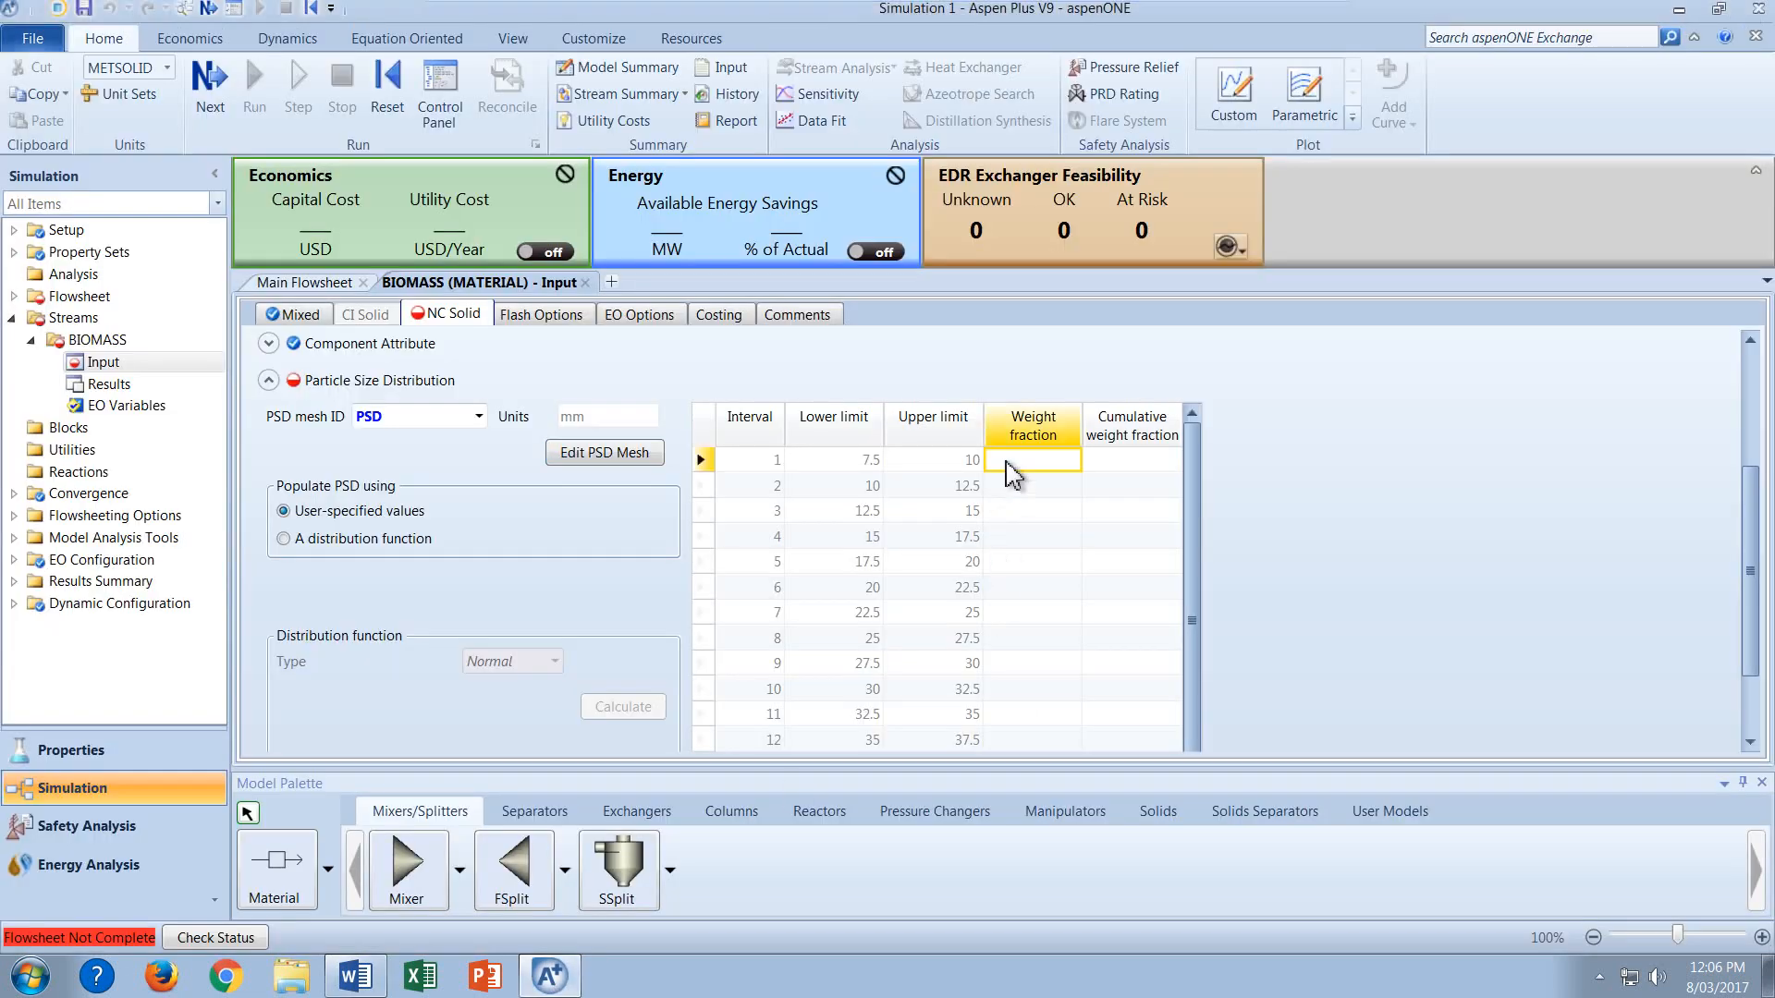
type("0")
key("Return")
type("0")
key("Return")
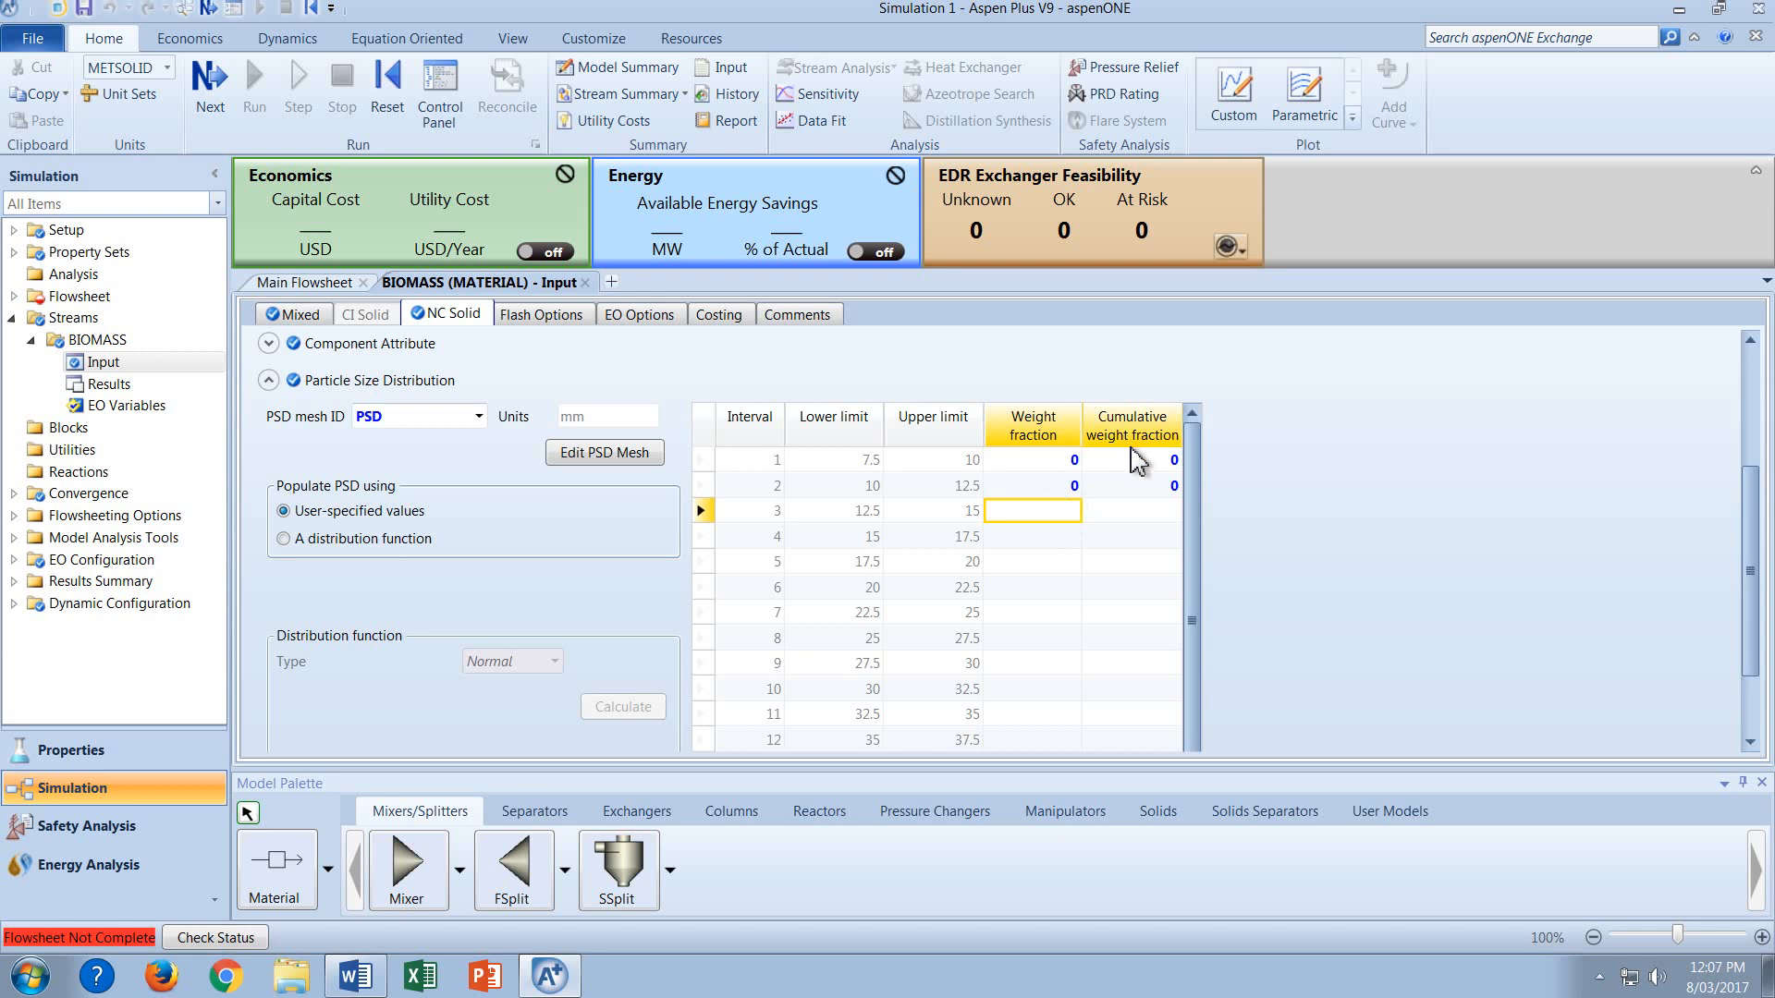
type("0")
key("Return")
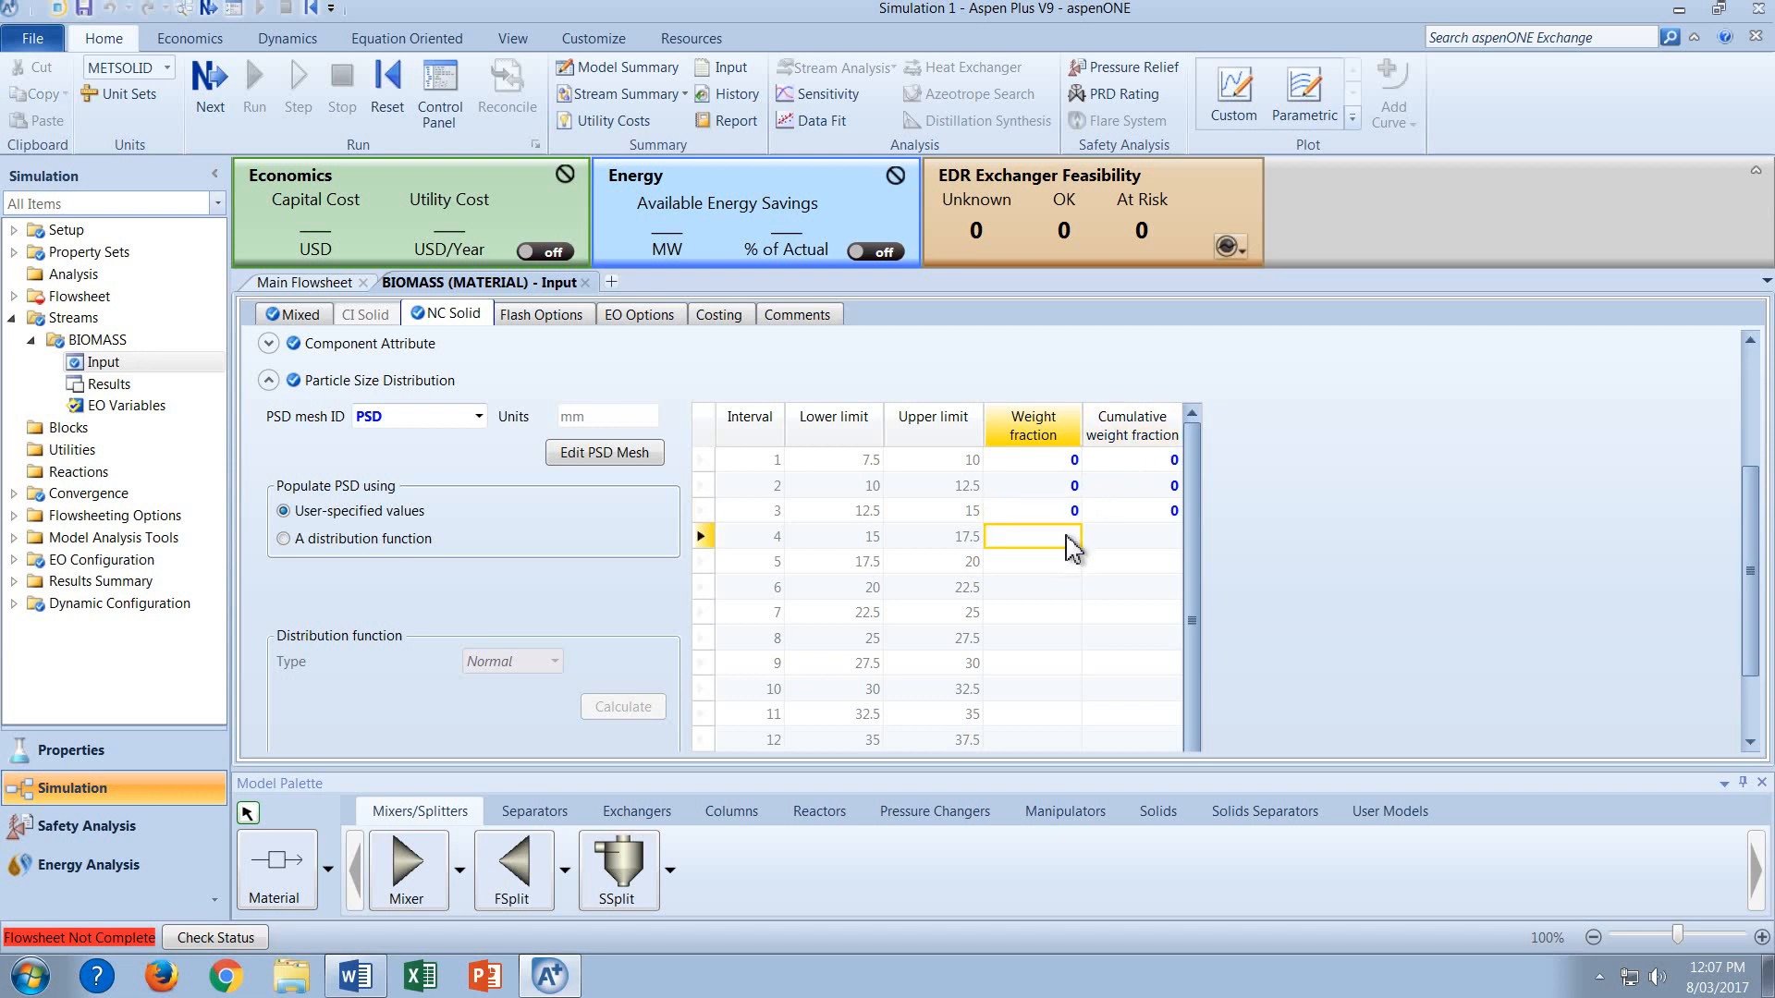
type("0")
key("Return")
type("0")
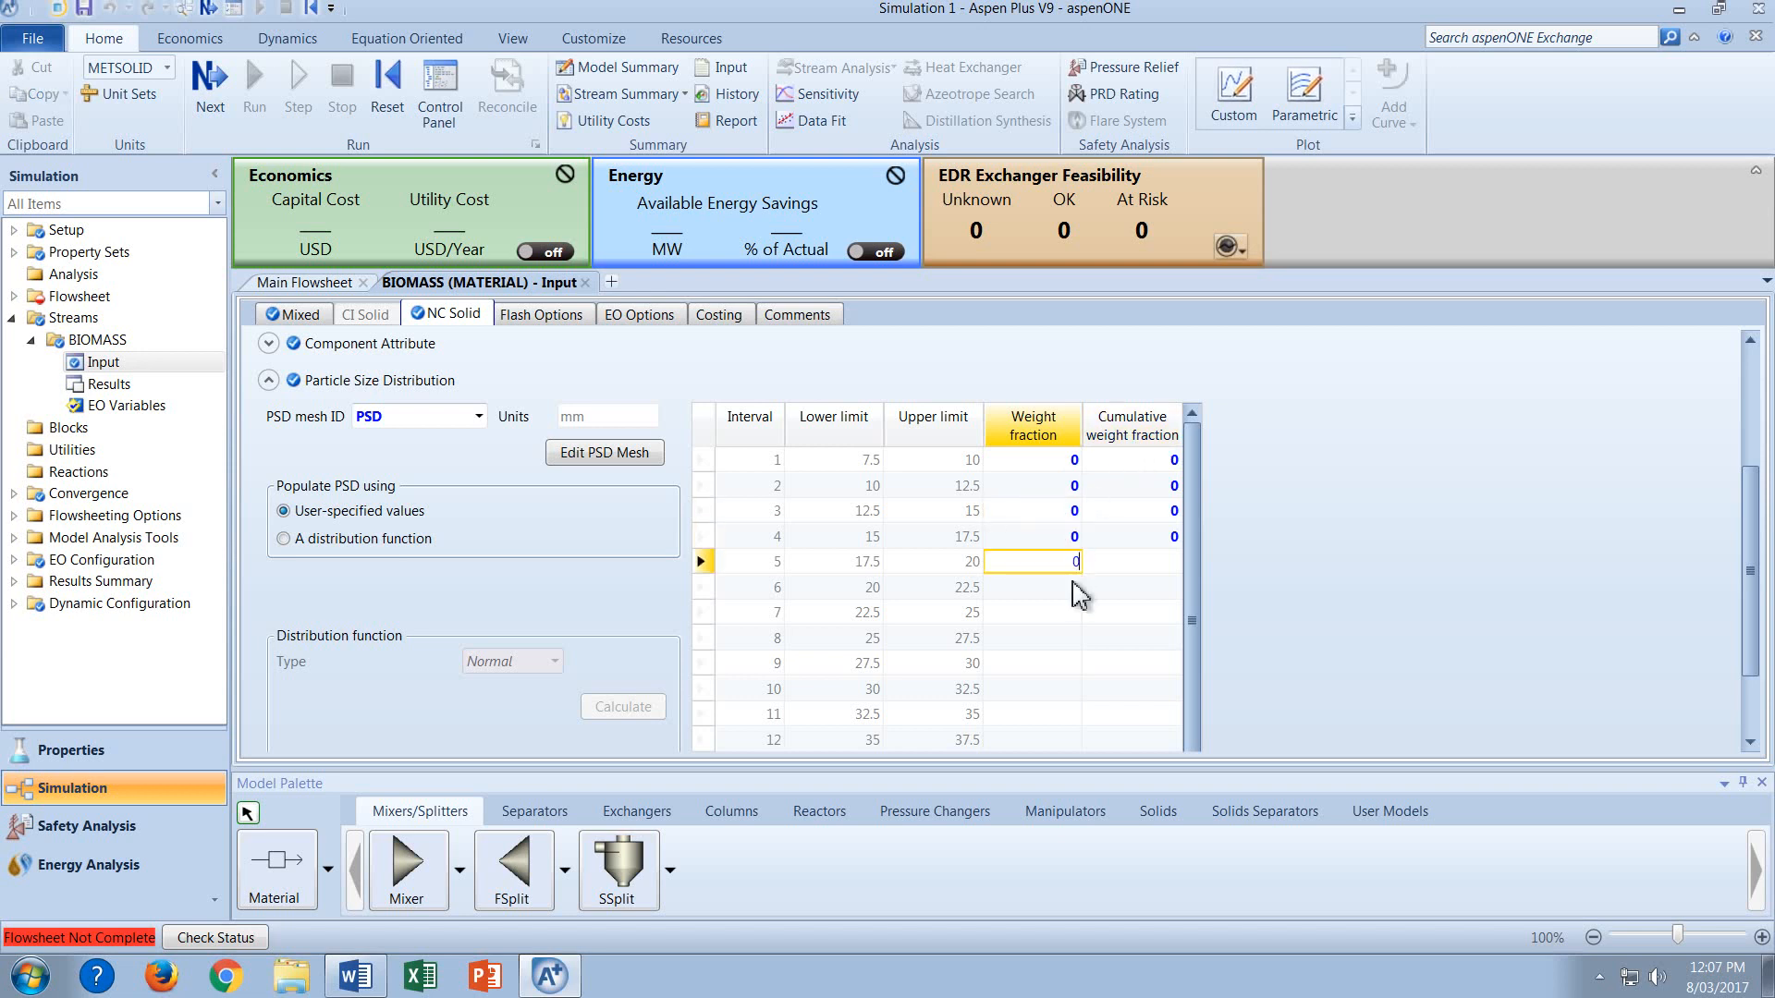
key("Return")
type("0")
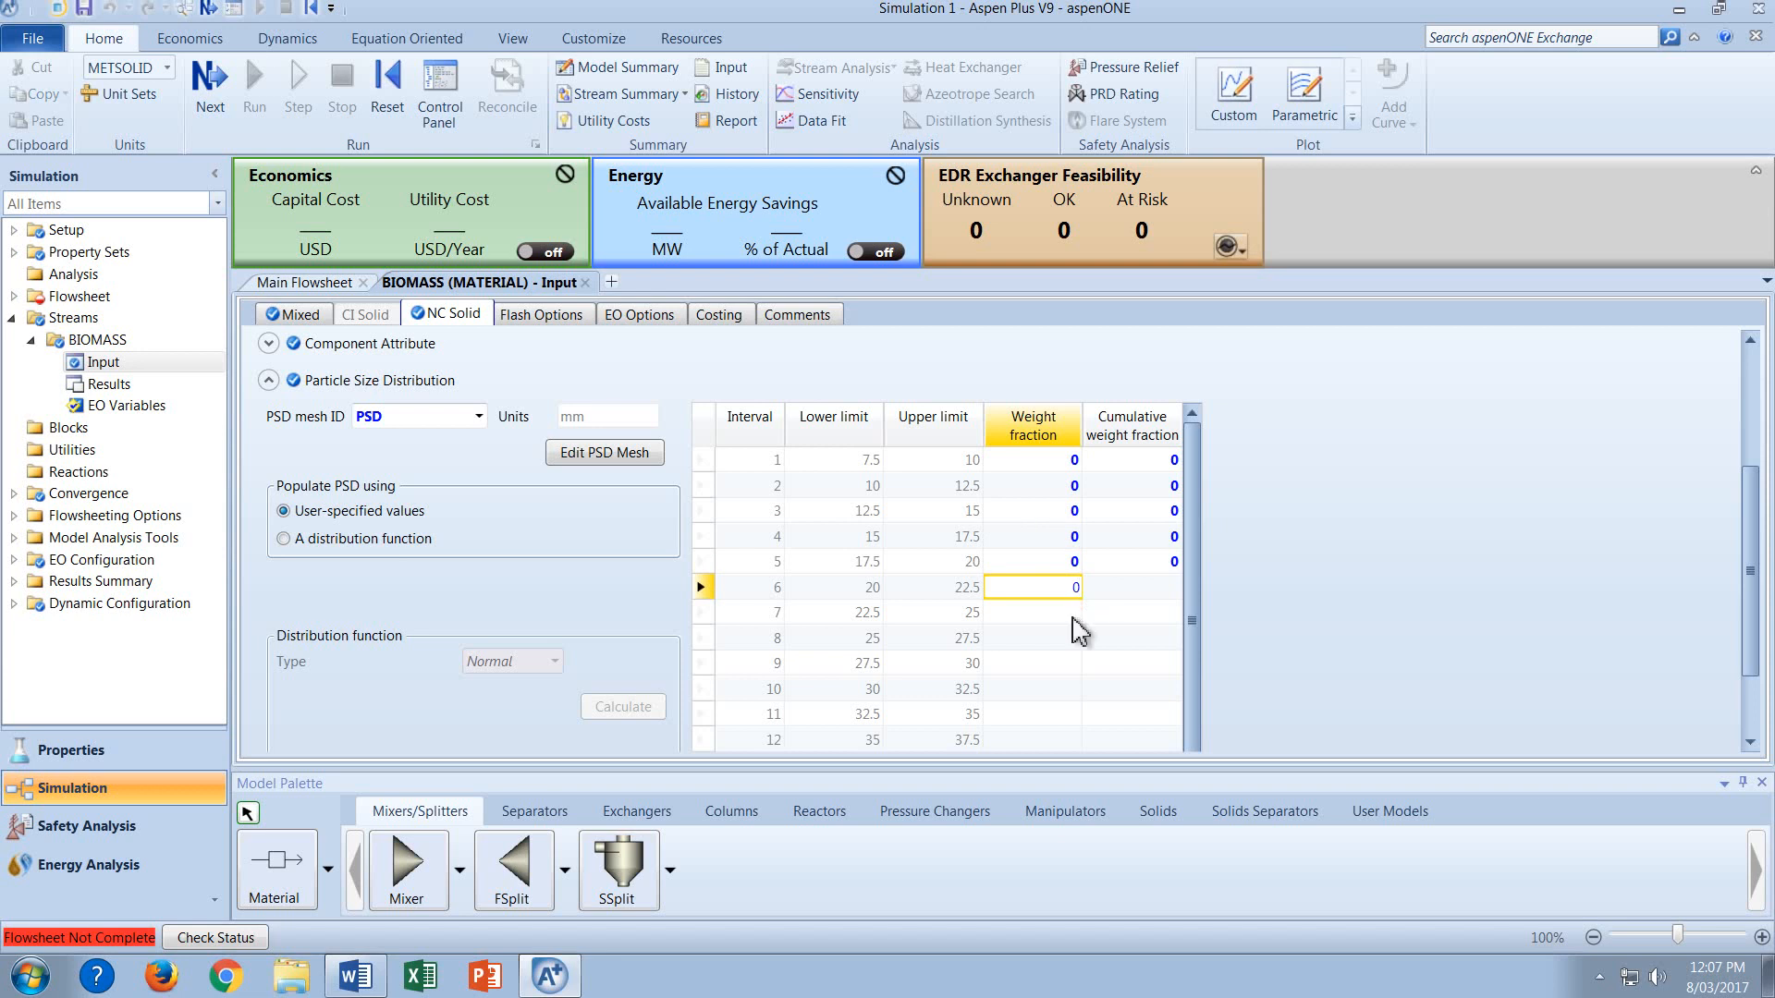
key("Return")
type("0")
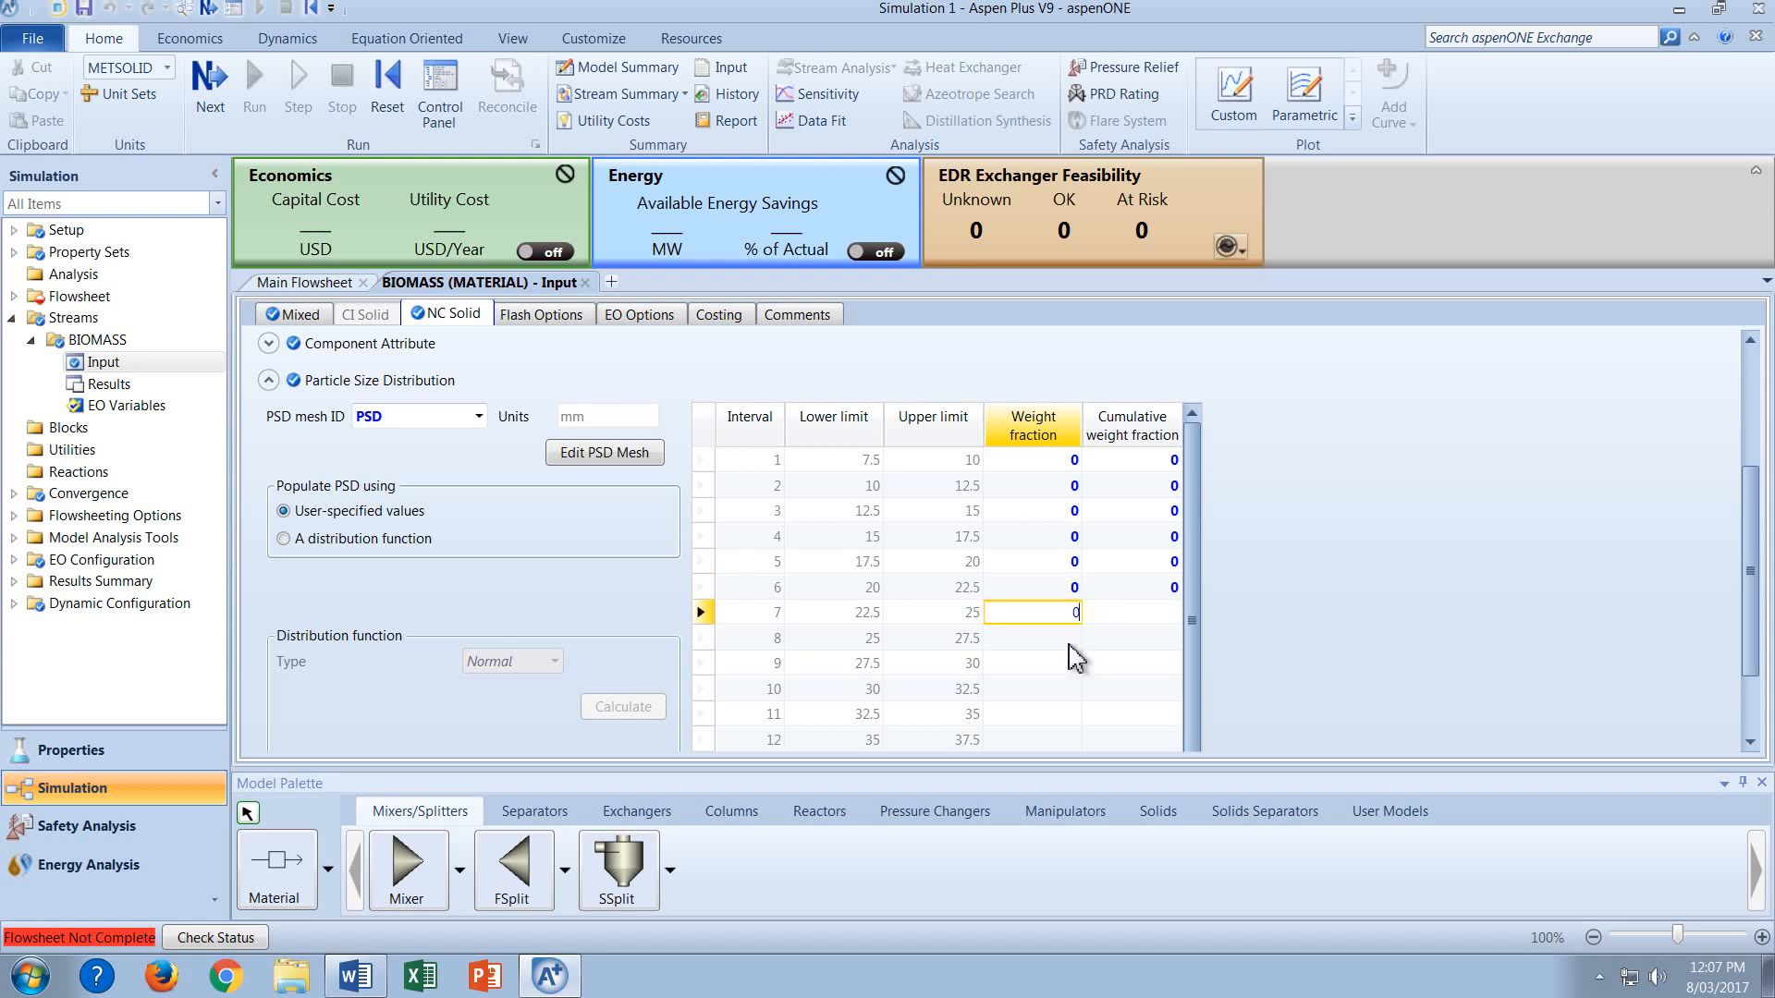
key("Return")
Set the weight fraction to 0.1 for intervals 8 through 17 of the BIOMASS particle size distribution.
type("0.1")
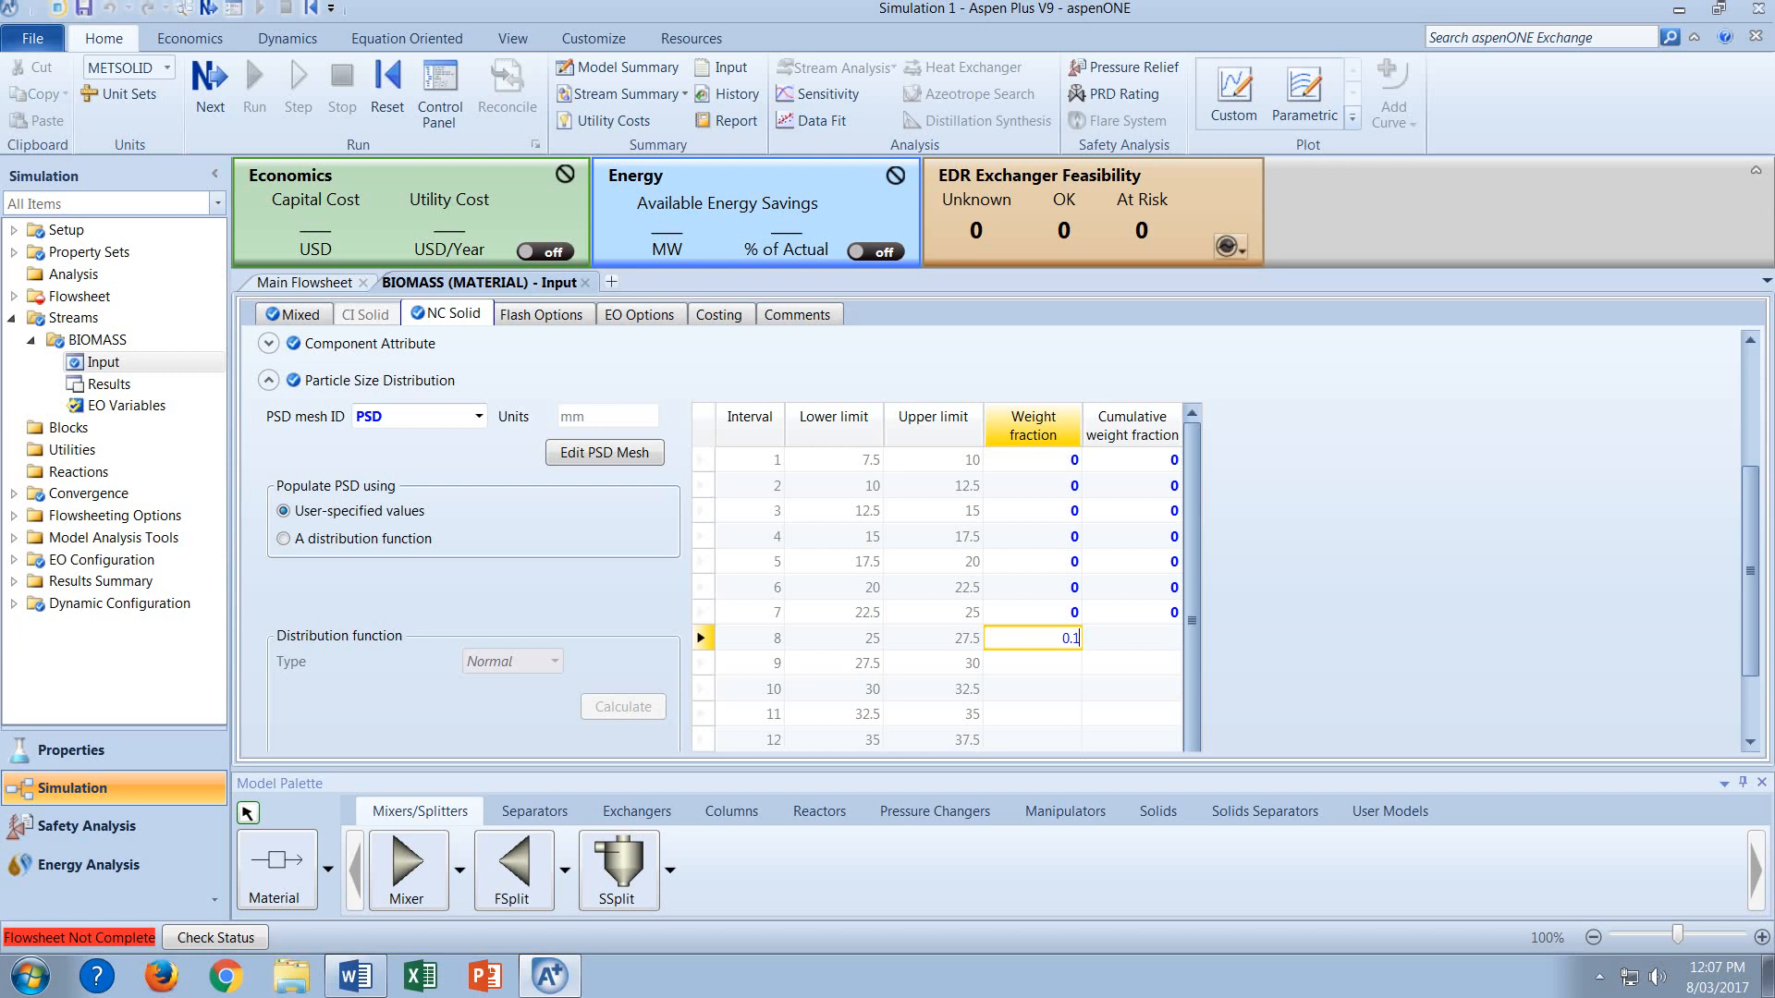
key("Return")
type("0.1")
key("Return")
type("0")
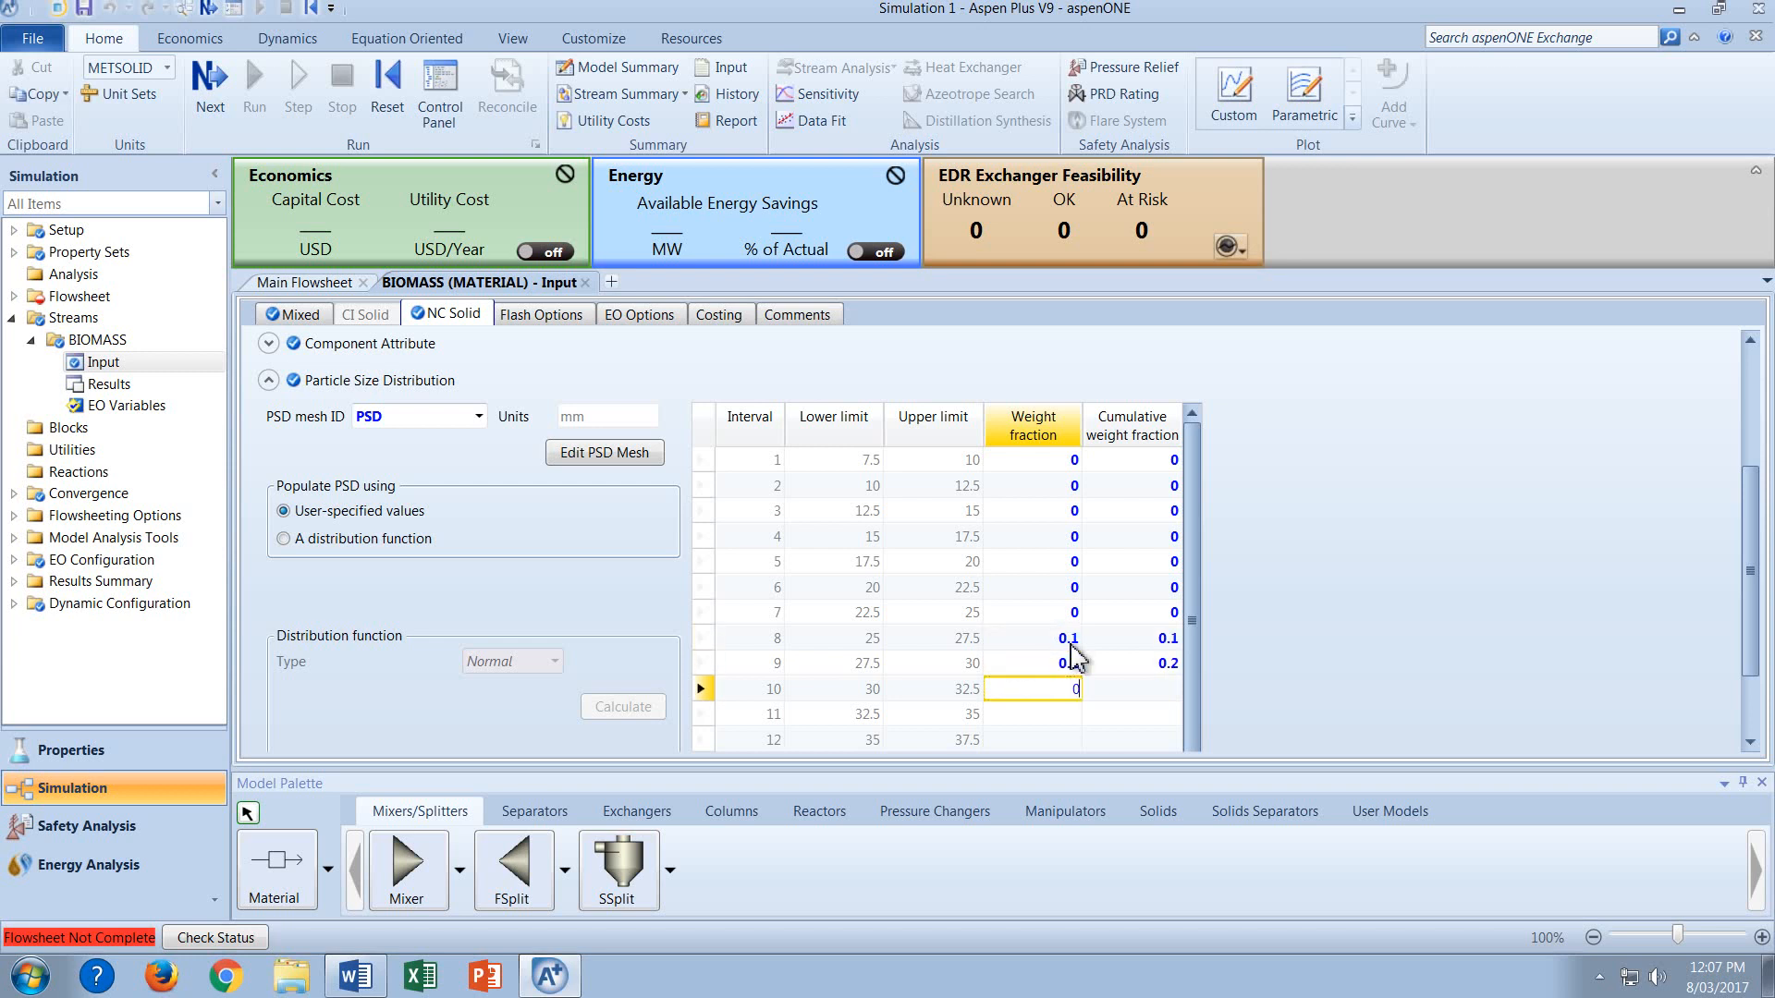
type(".1")
key("Return")
type("0")
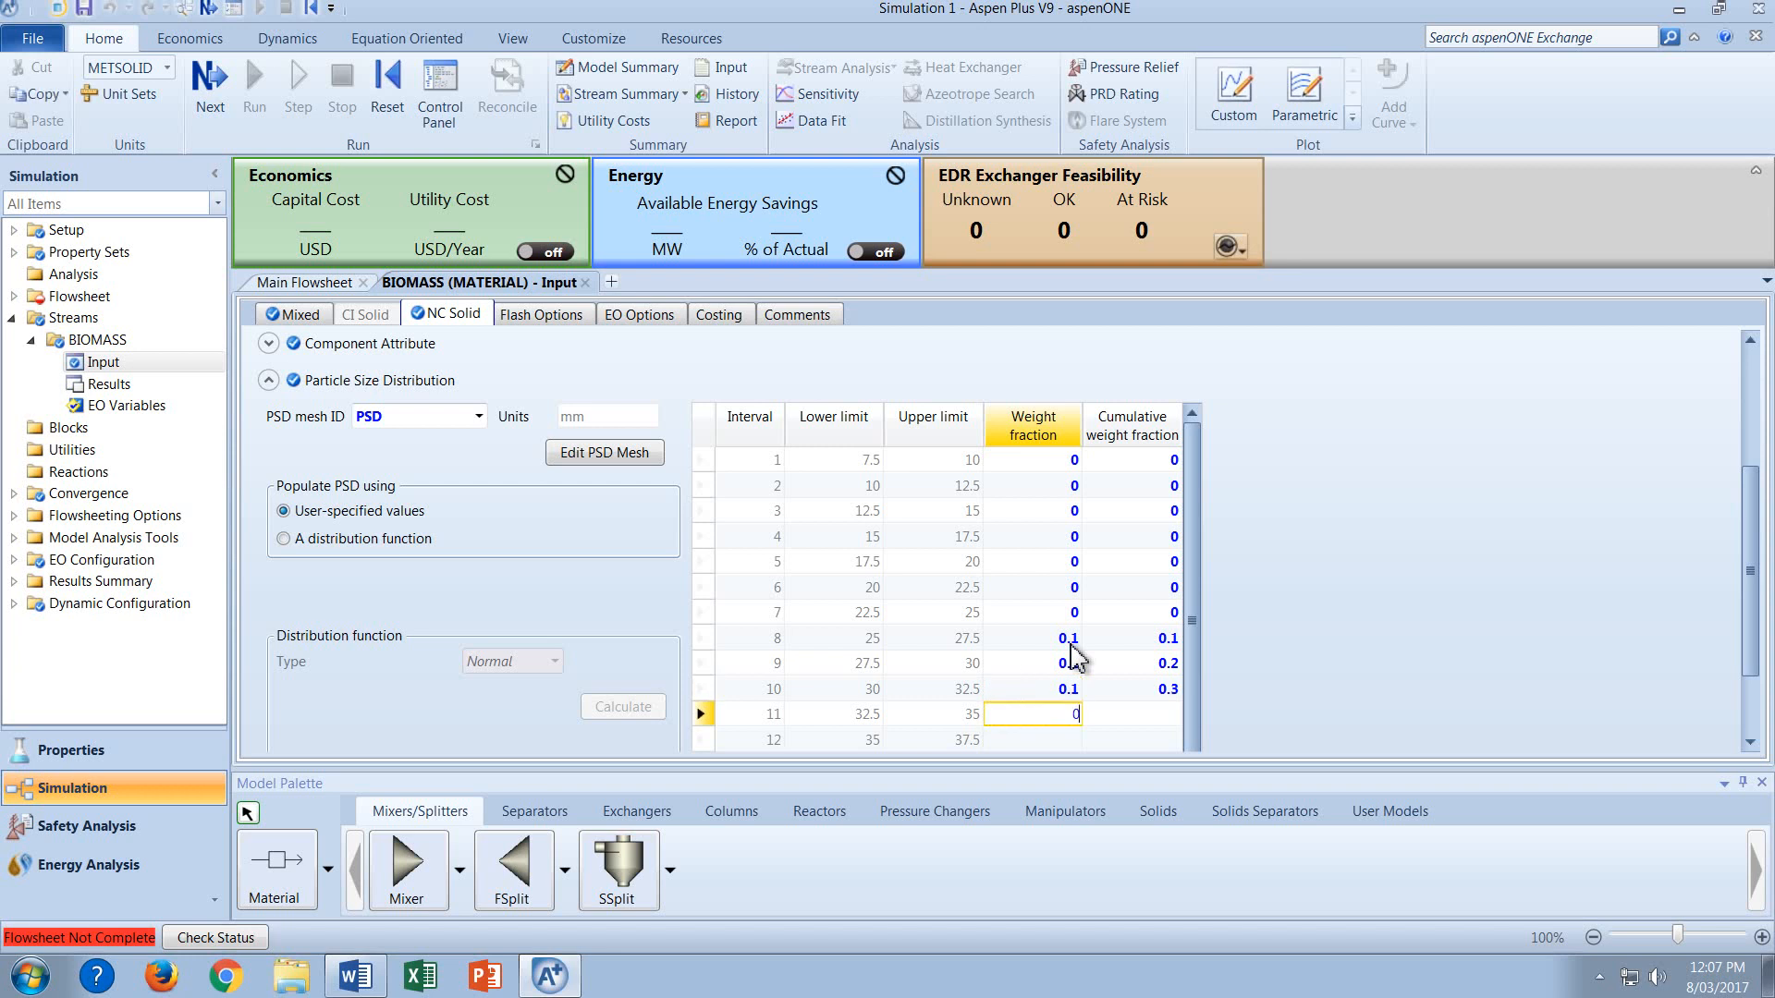
type(".1")
key("Return")
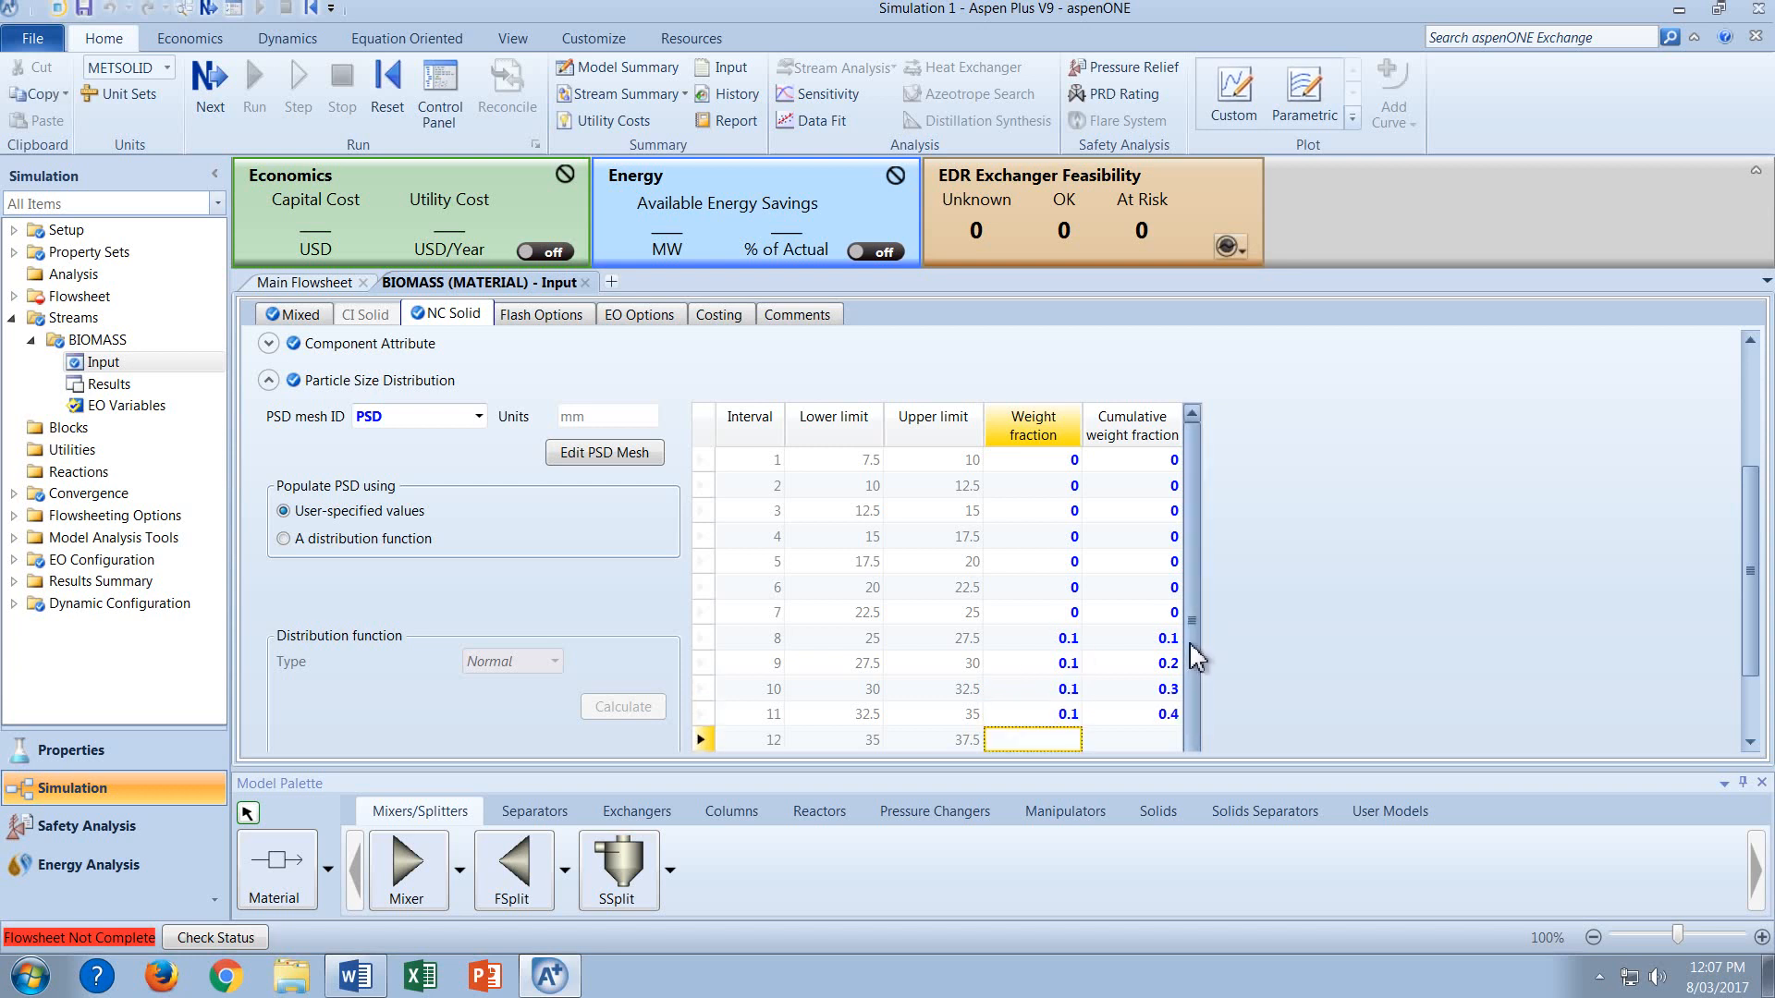
left_click_drag(1750, 574, 1750, 630)
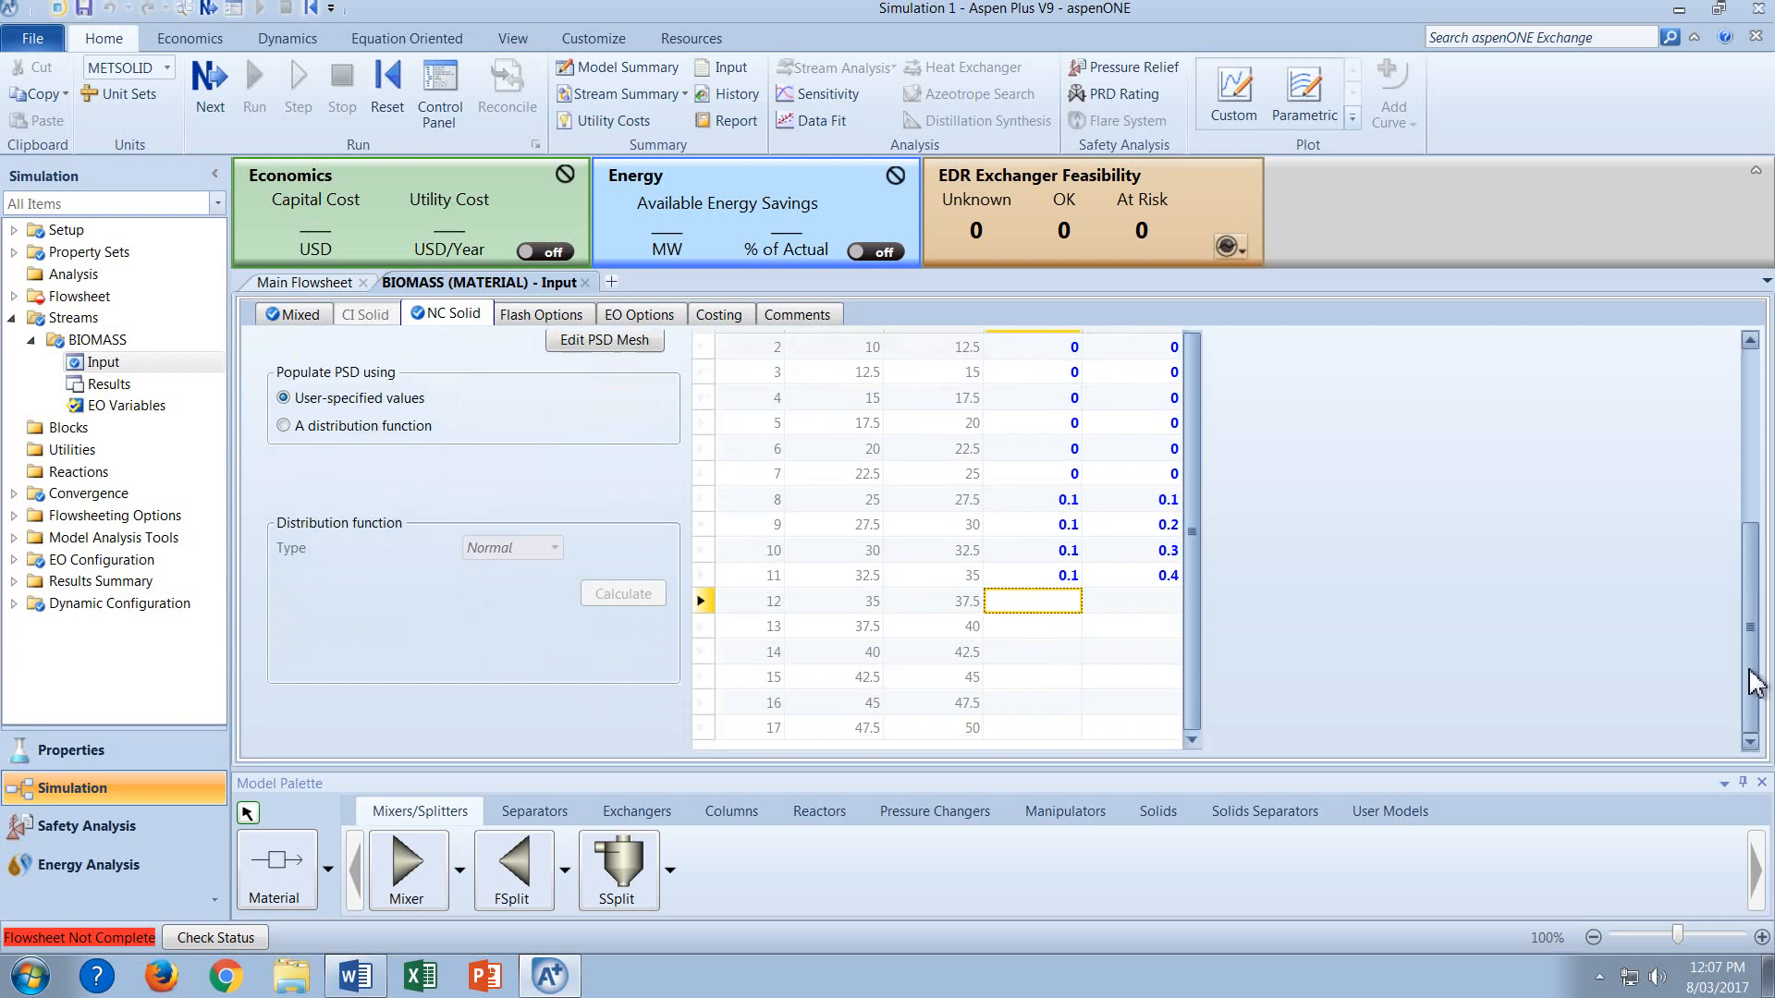
type("0.1")
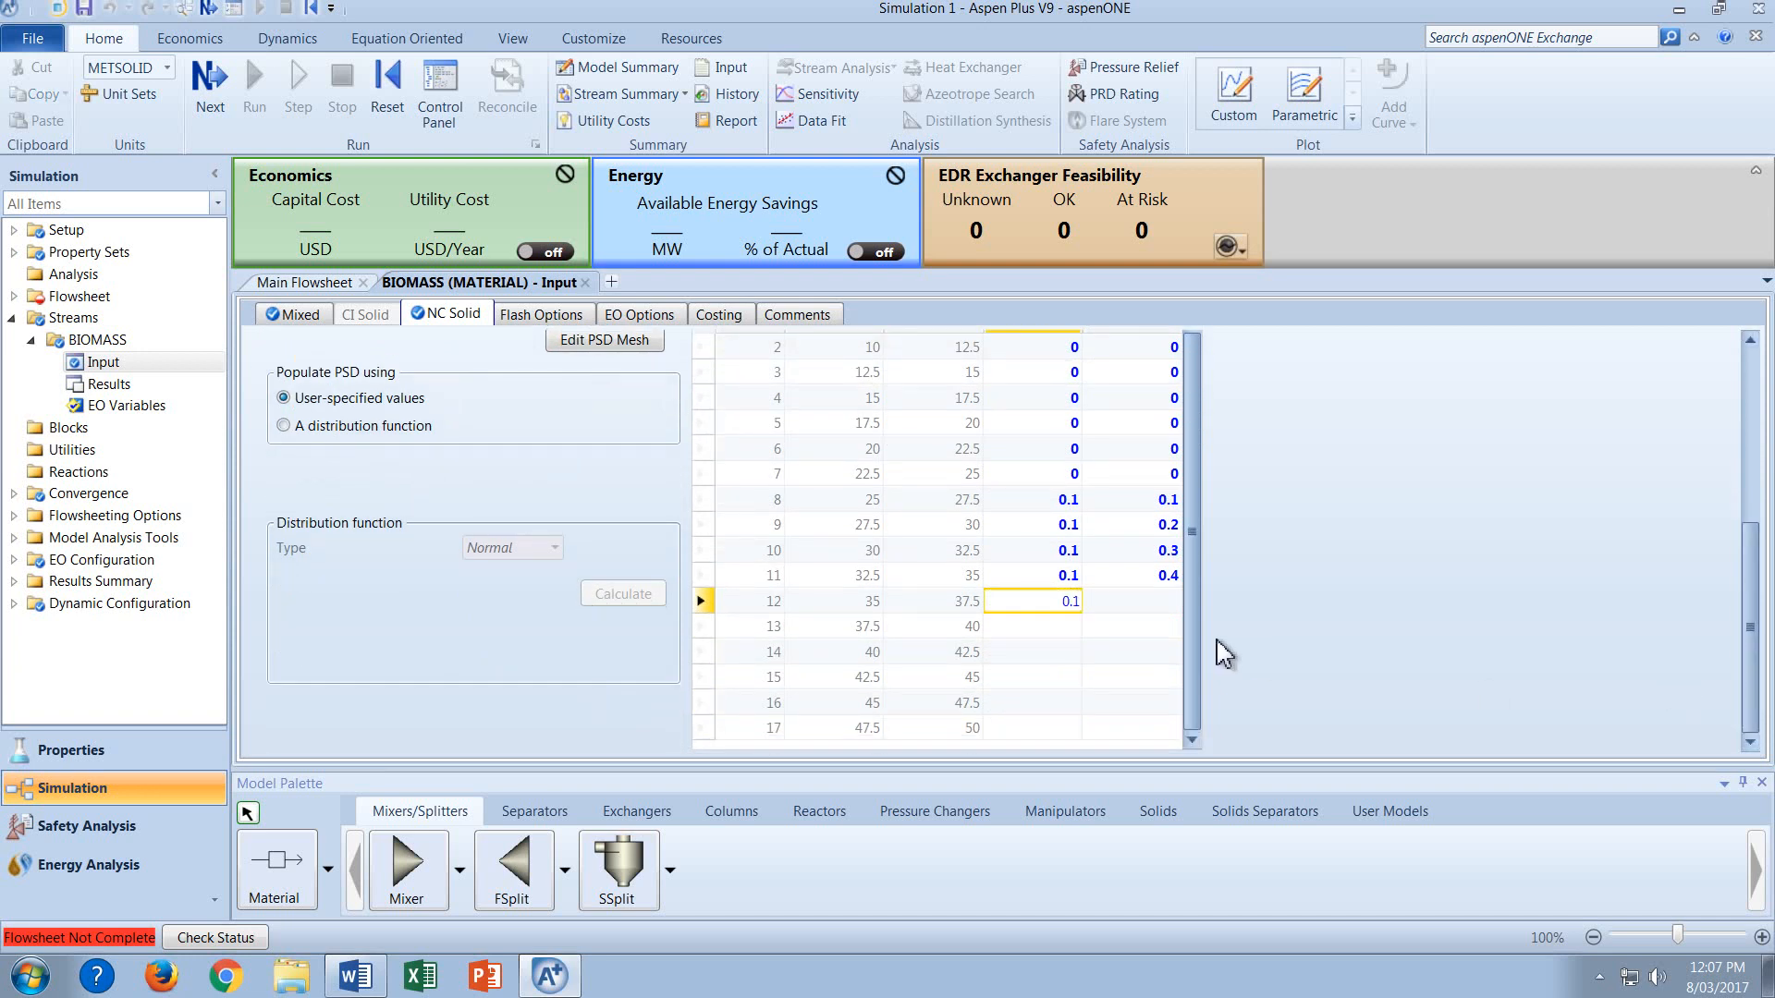
key("Return")
type("0")
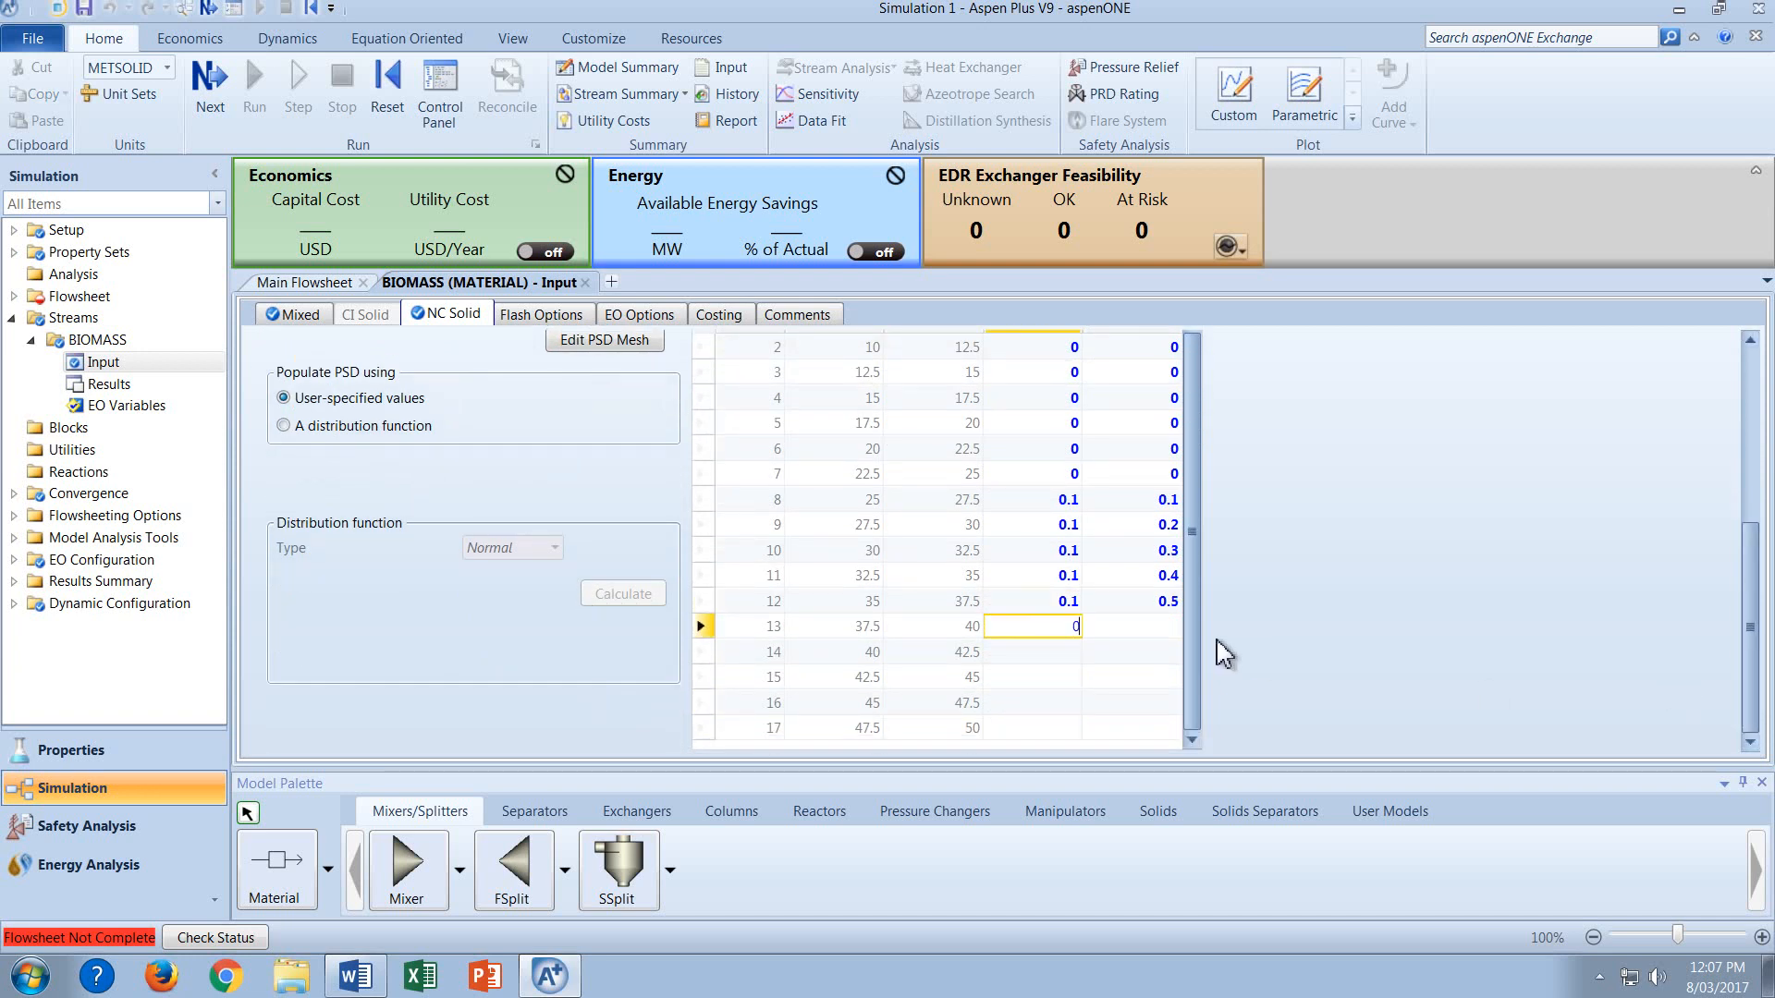
type(".1")
key("Return")
type("0")
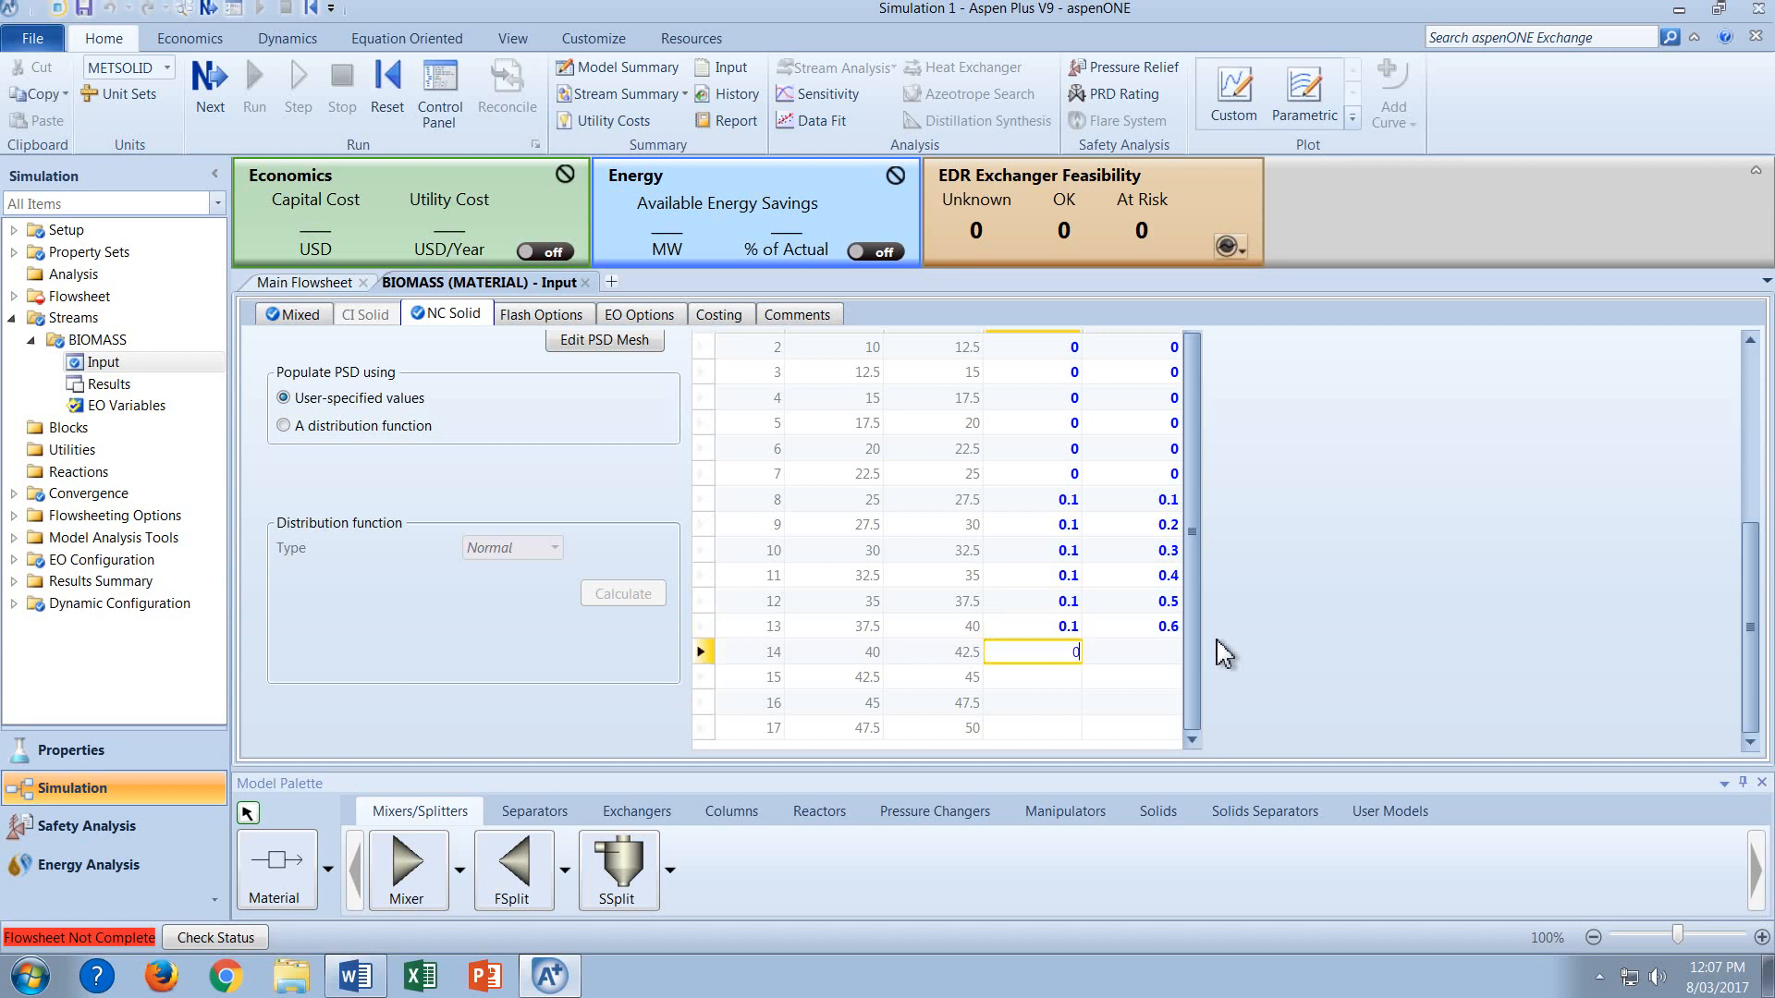
type(".1")
key("Return")
type("0")
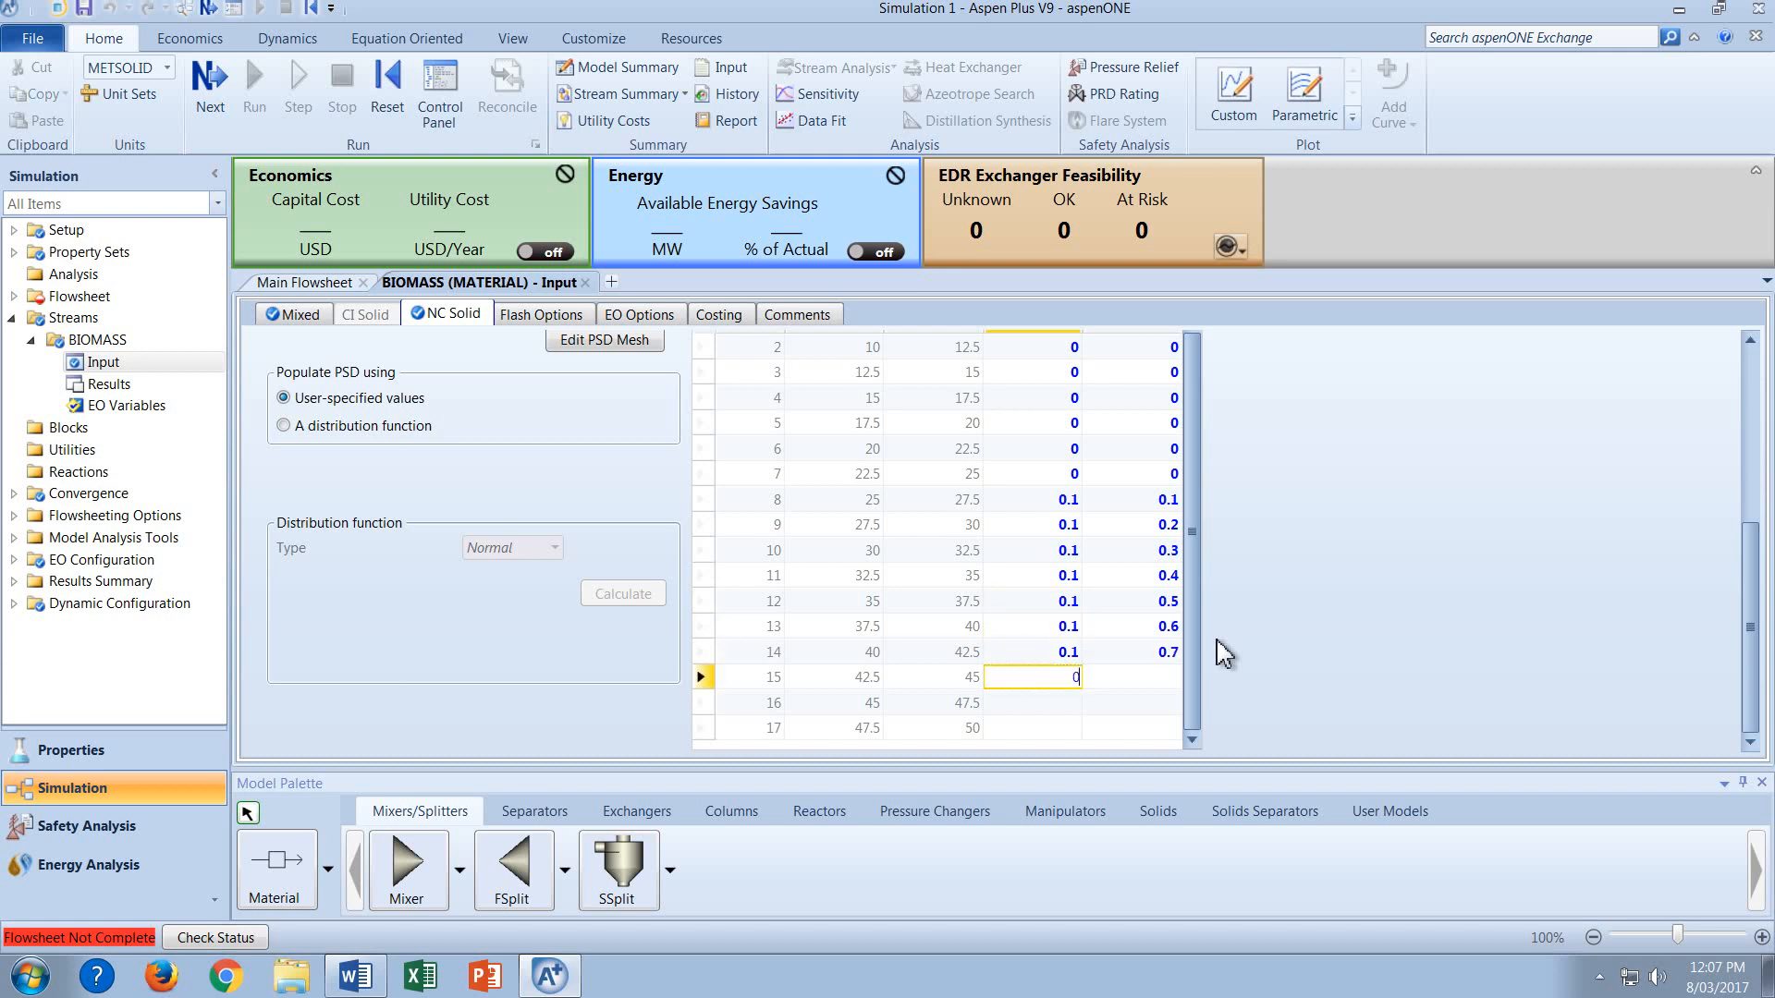
type(".1")
key("Return")
type("0")
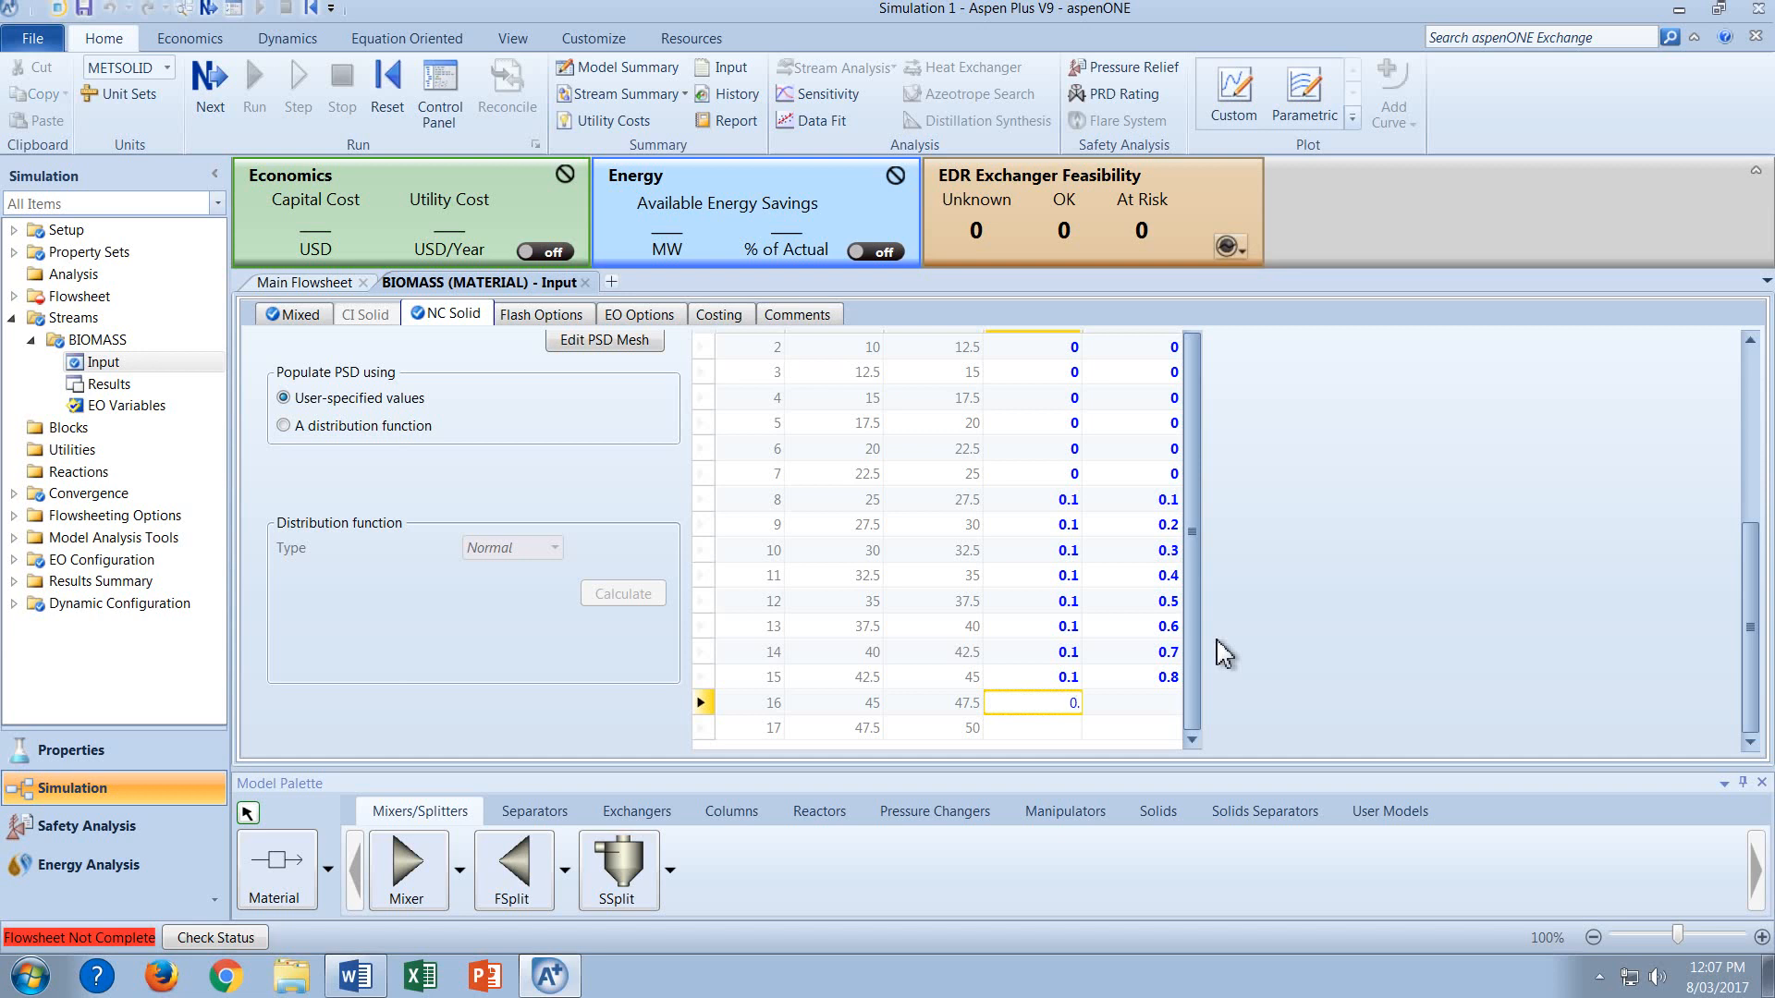
type(".1")
key("Return")
type("0.")
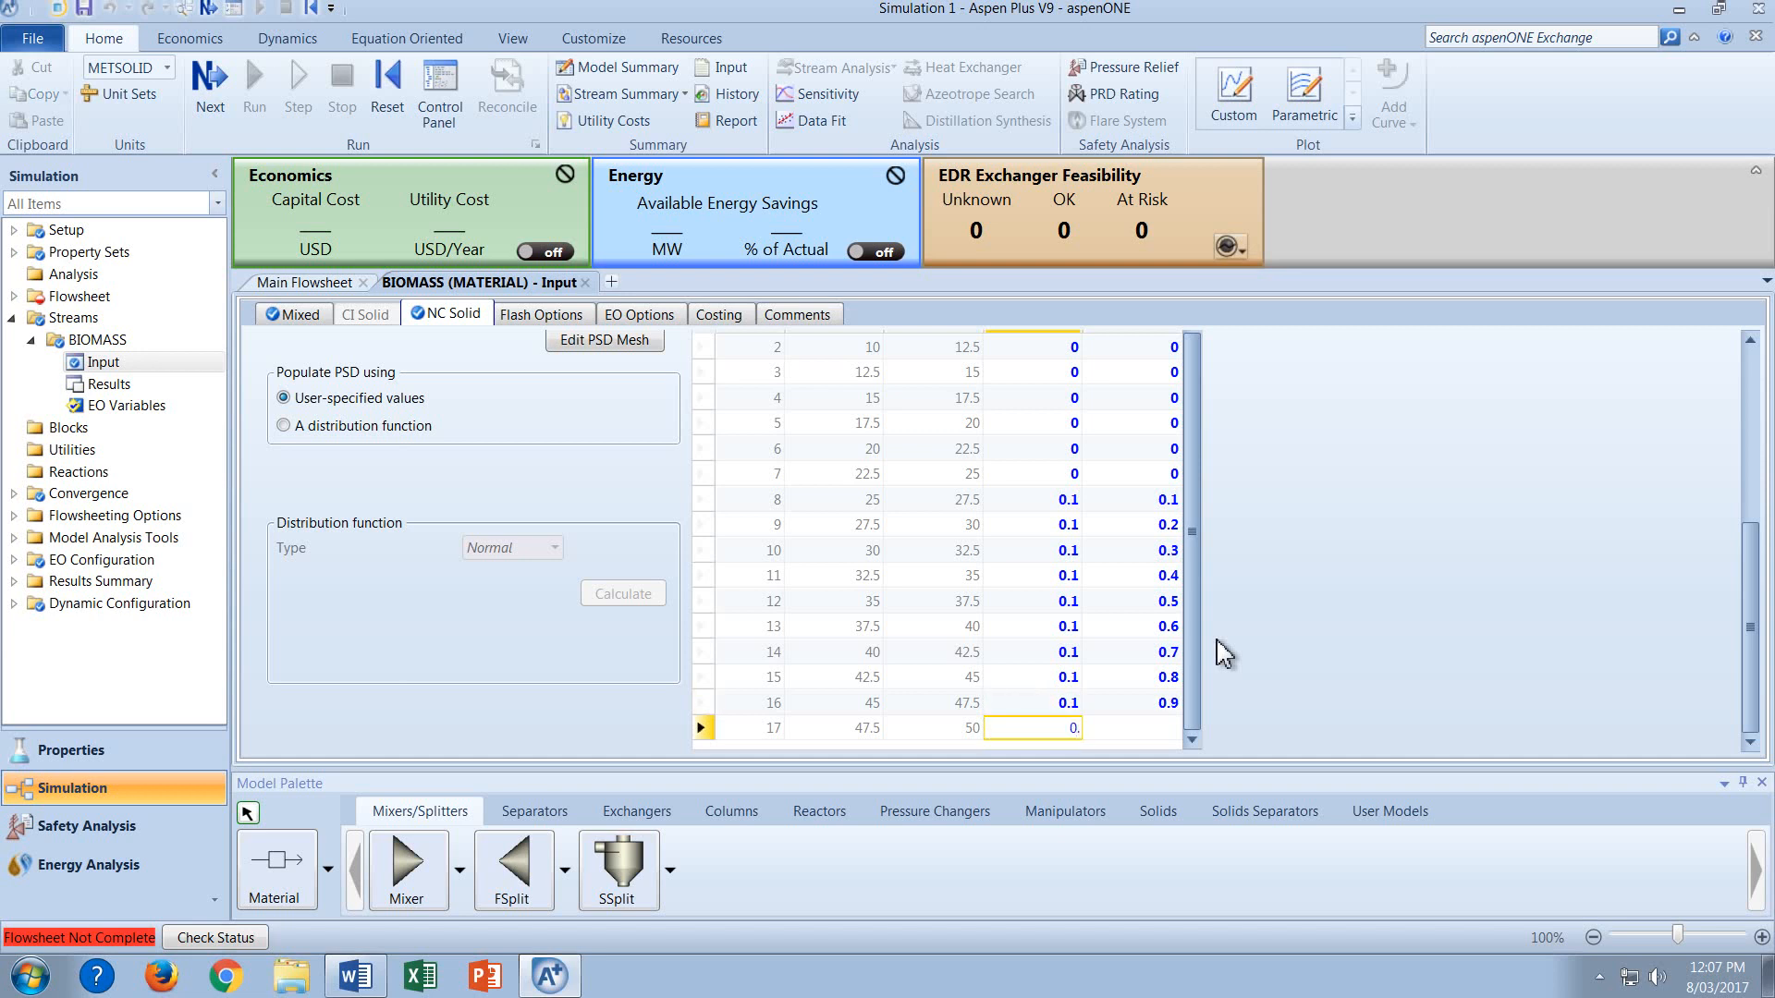
left_click(1022, 701)
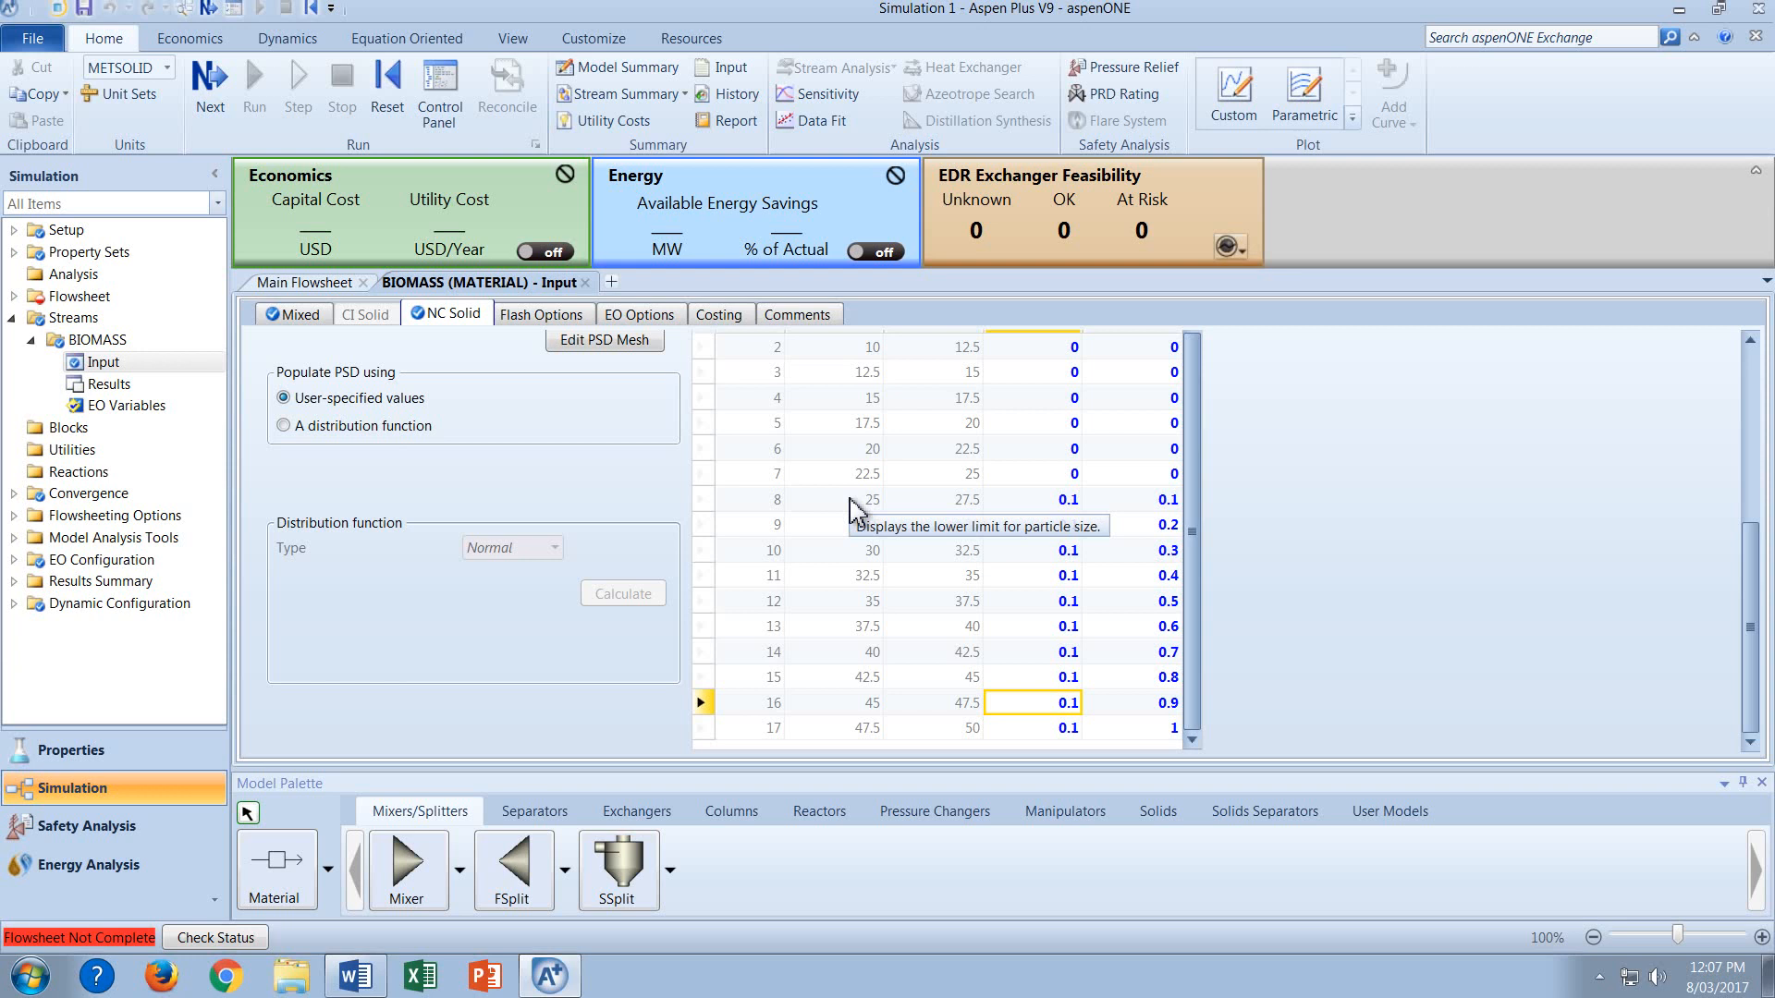
Collapse the Particle Size Distribution section of the BIOMASS input and return to the main flowsheet.
left_click(1033, 504)
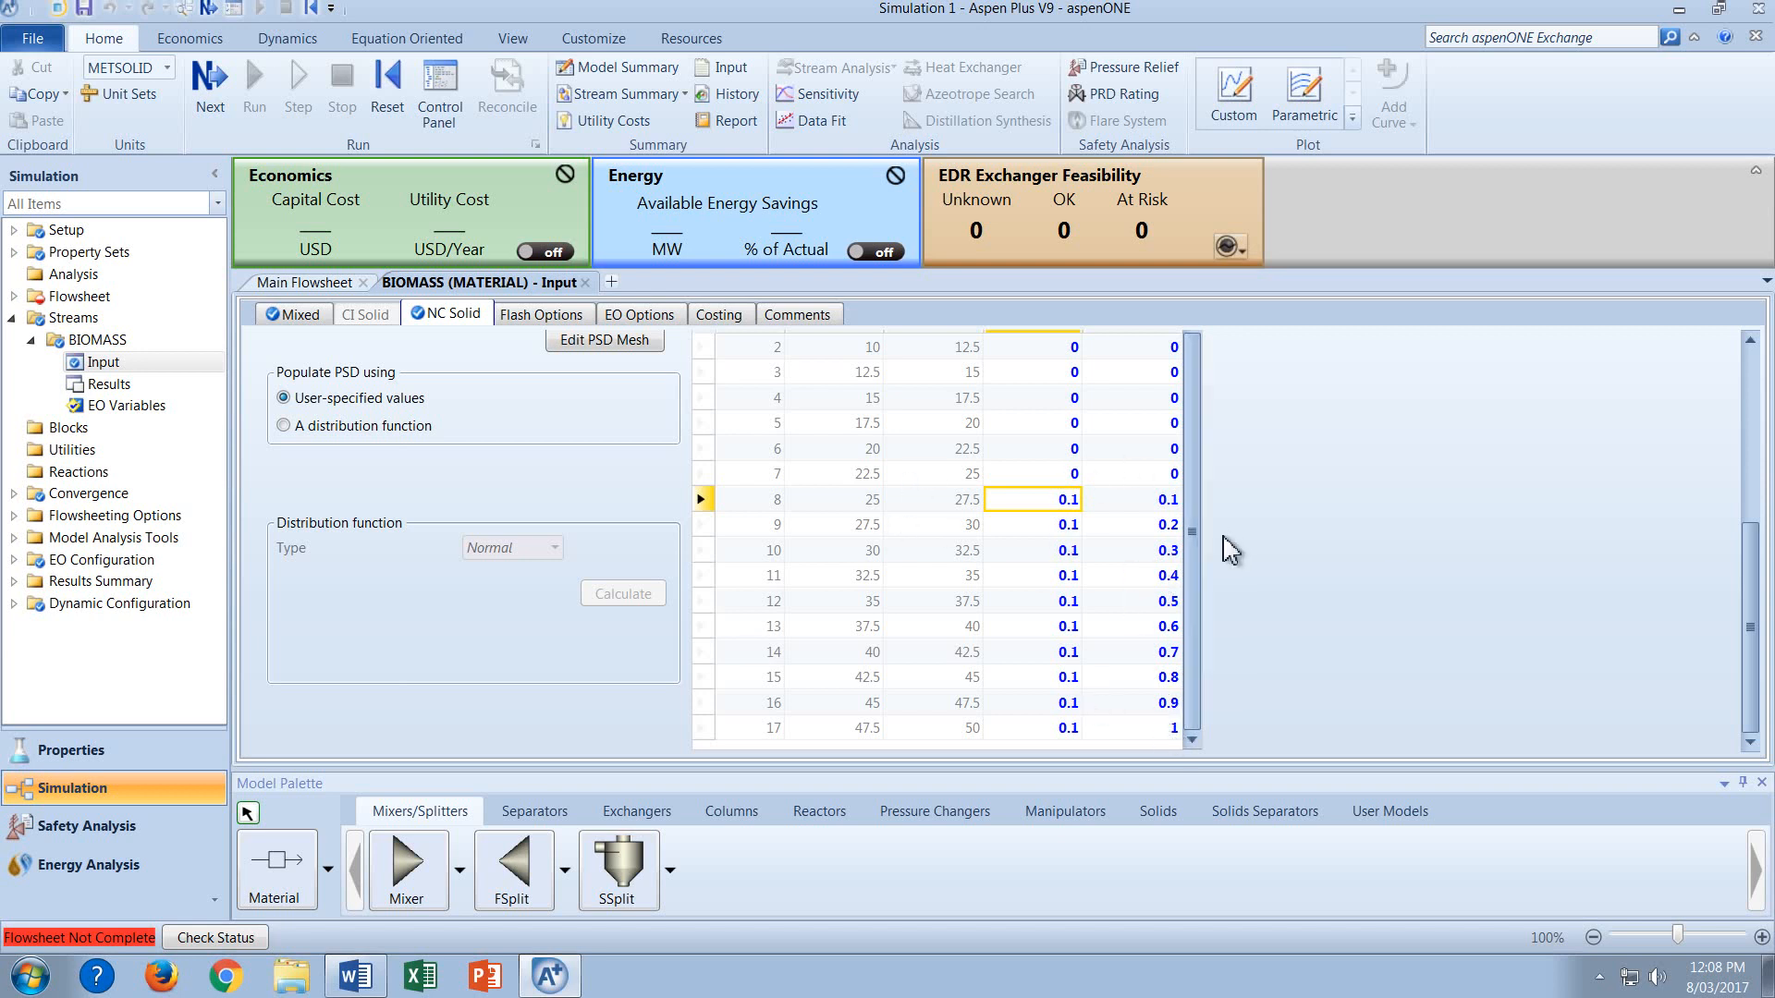
left_click_drag(1756, 627, 1764, 596)
scroll(633, 608, "up", 3)
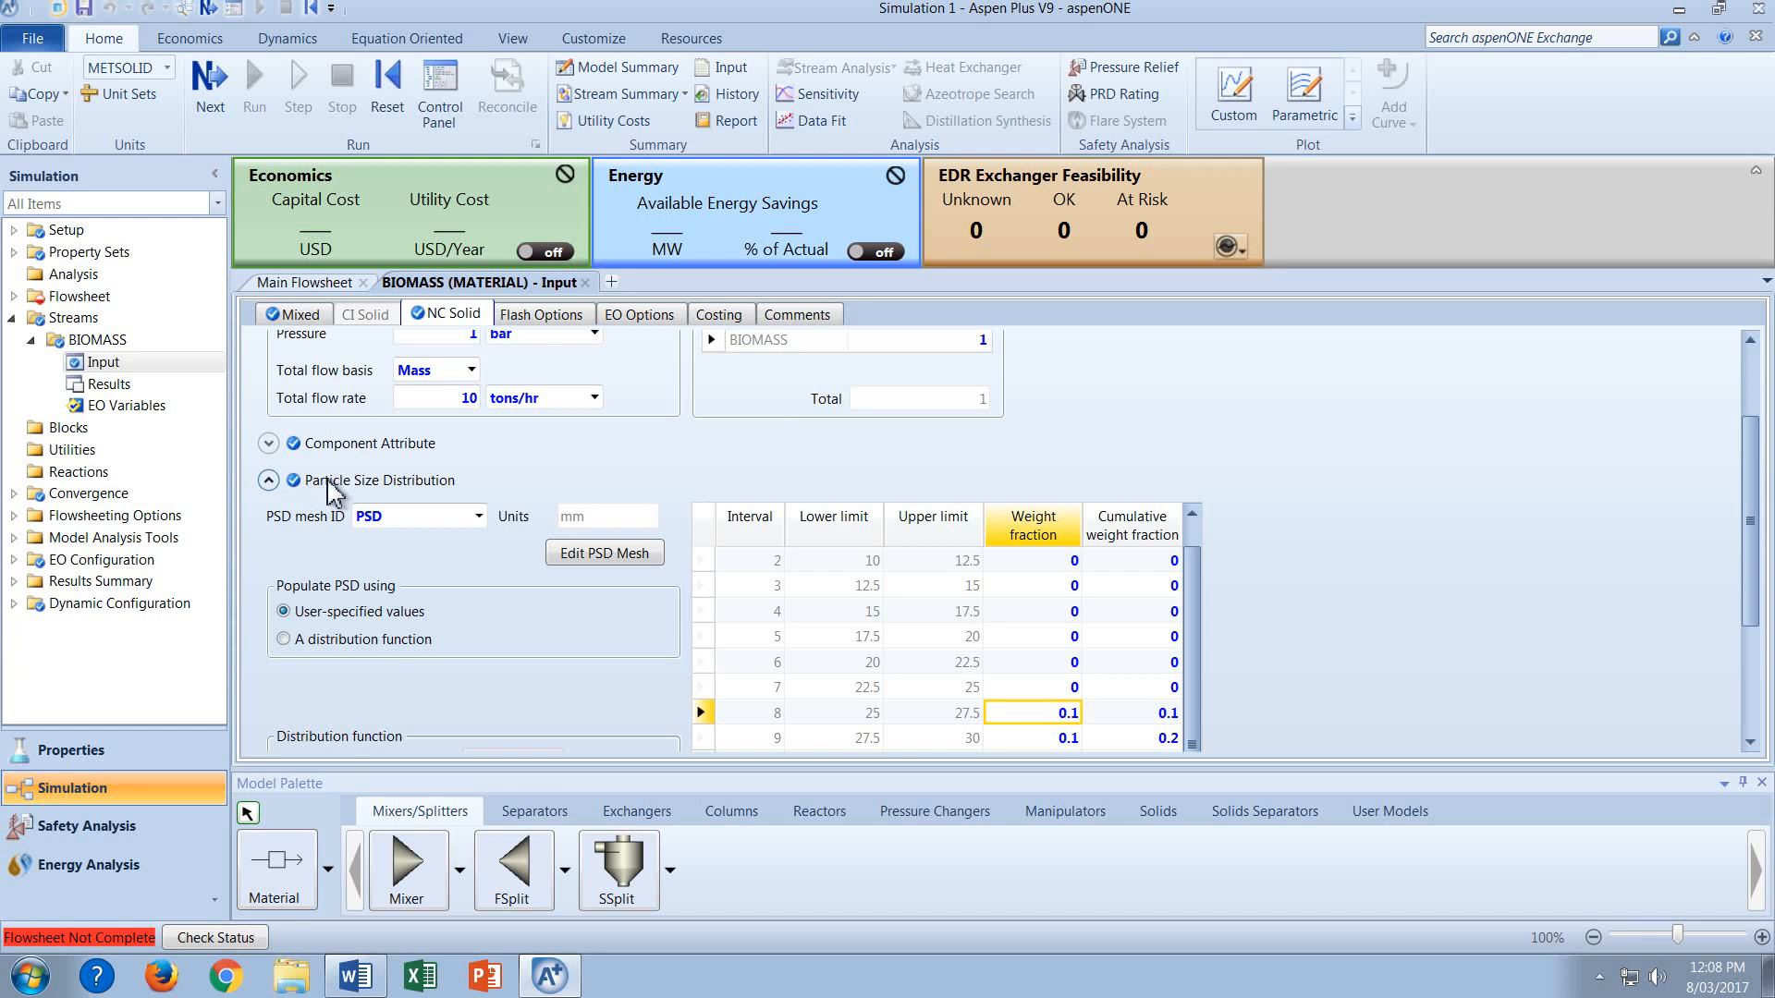
left_click(266, 487)
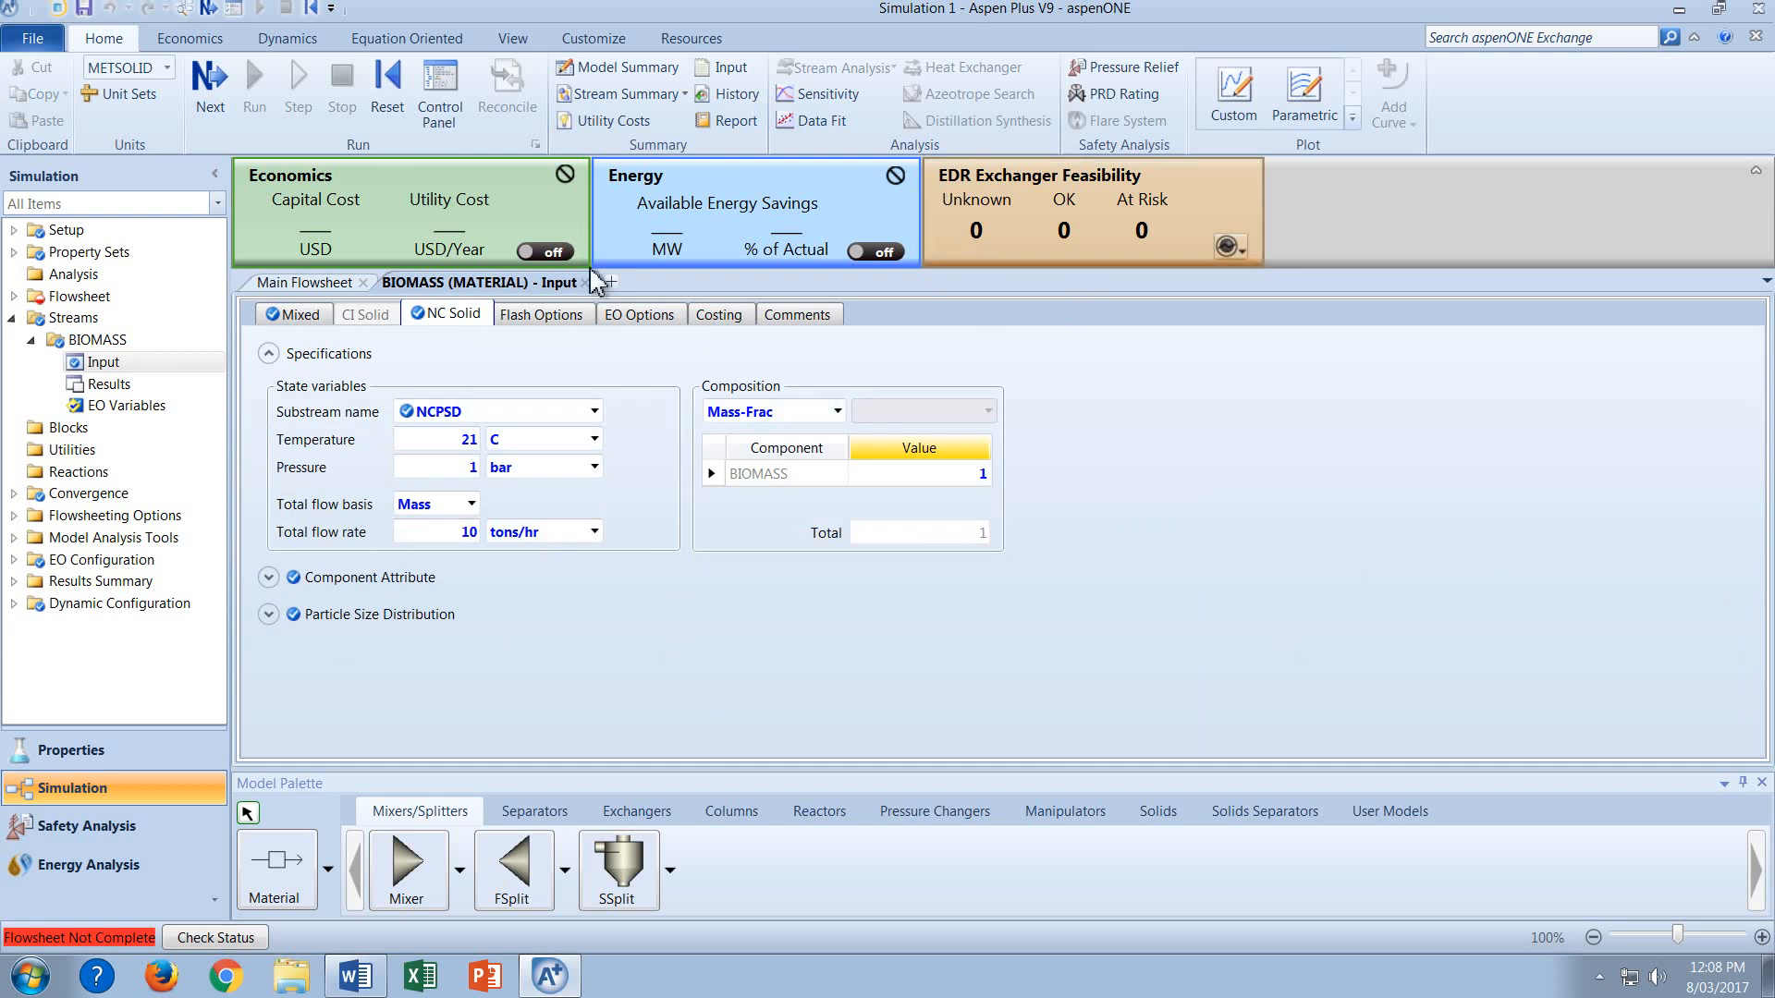
left_click(298, 283)
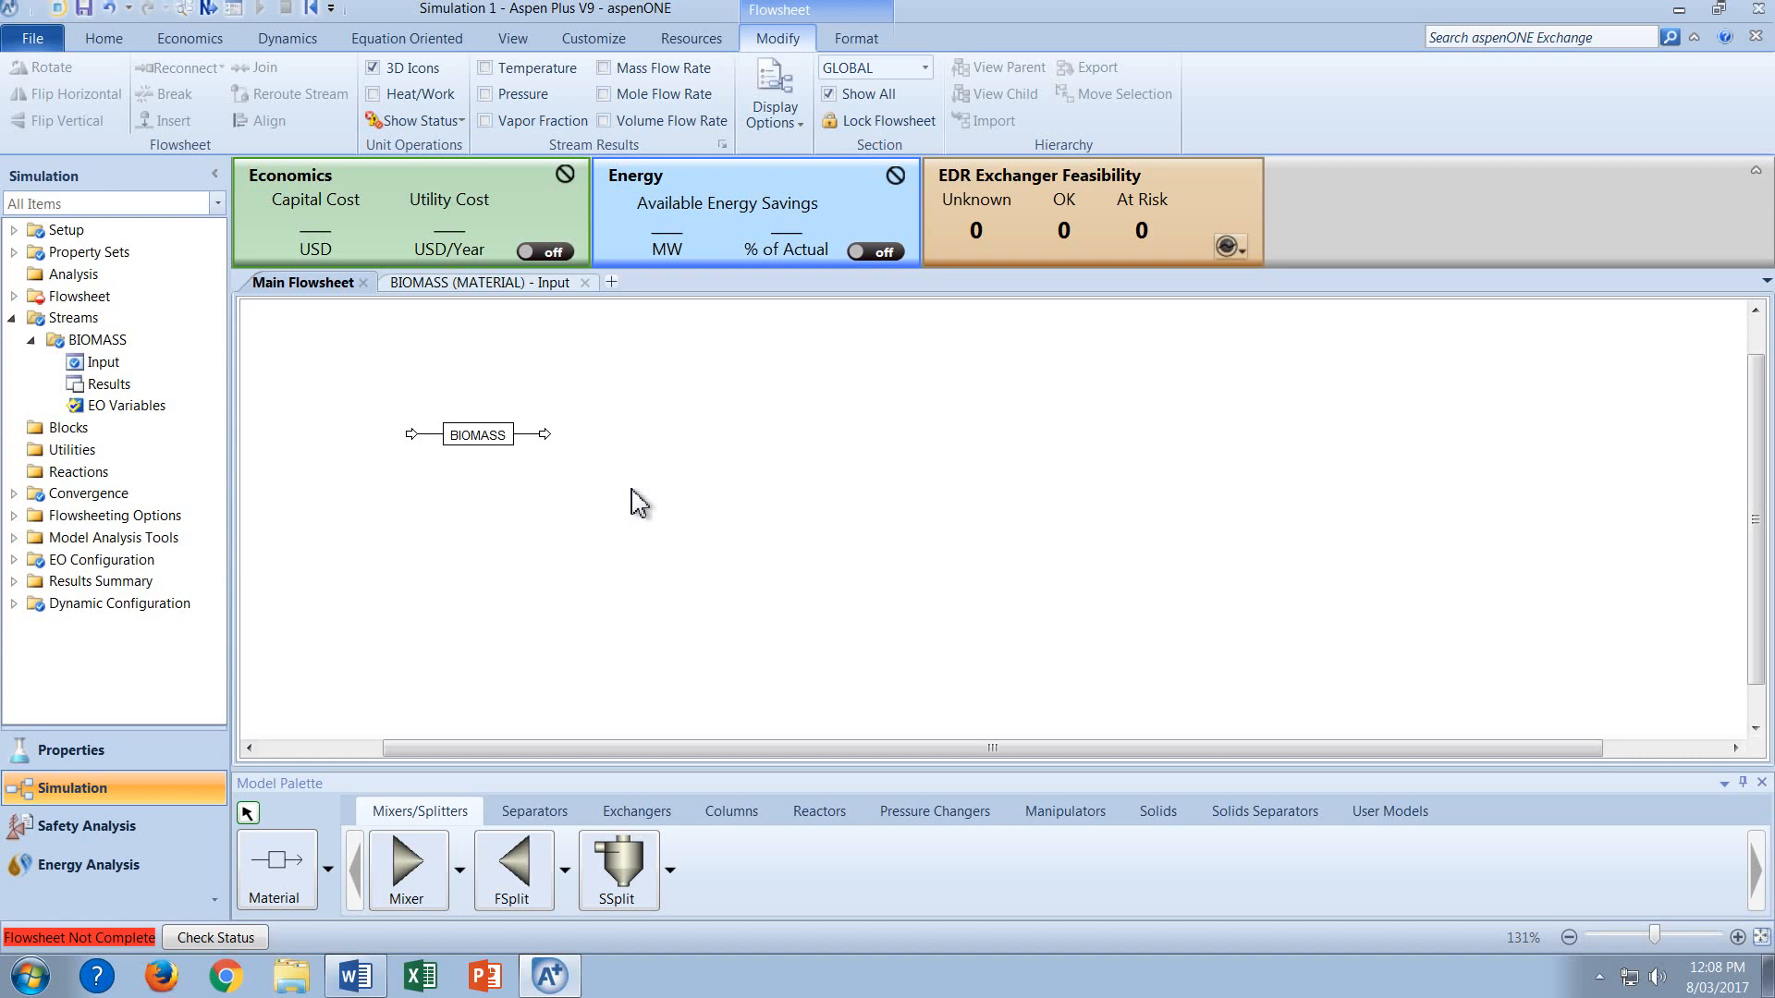
Place a general Crusher block from the solids models on the flowsheet, beside the outlet end of the BIOMASS stream.
left_click(1160, 814)
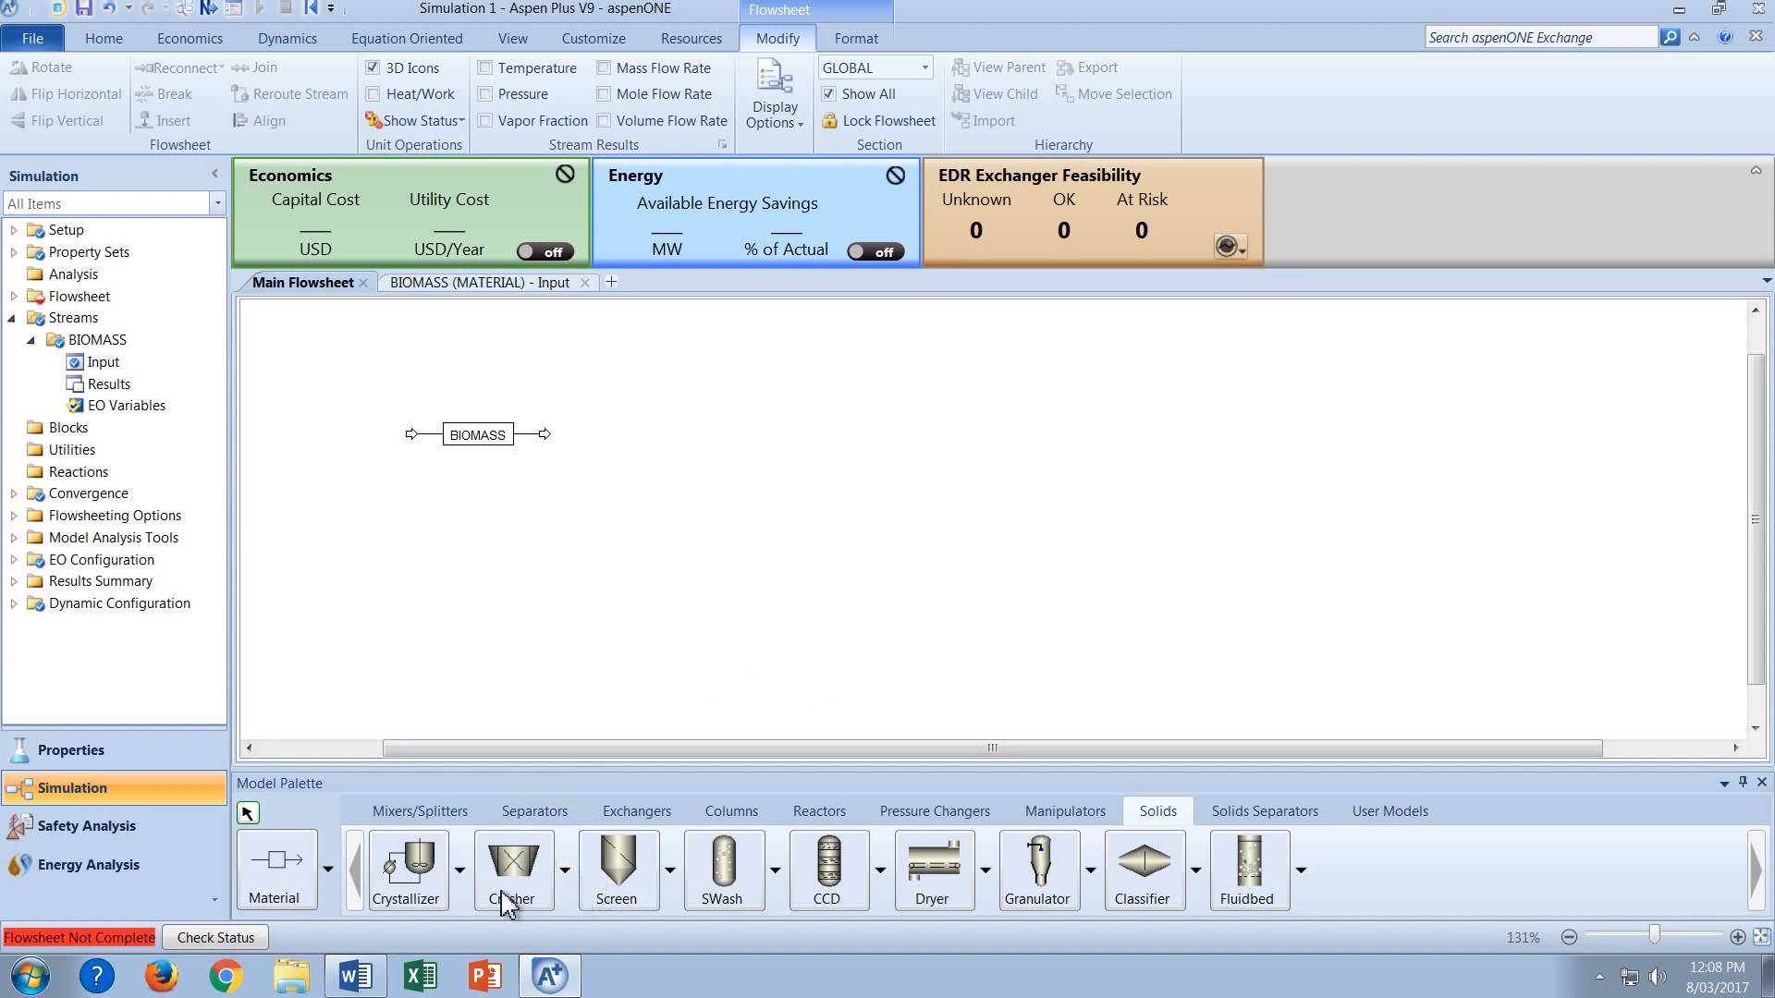
left_click(565, 870)
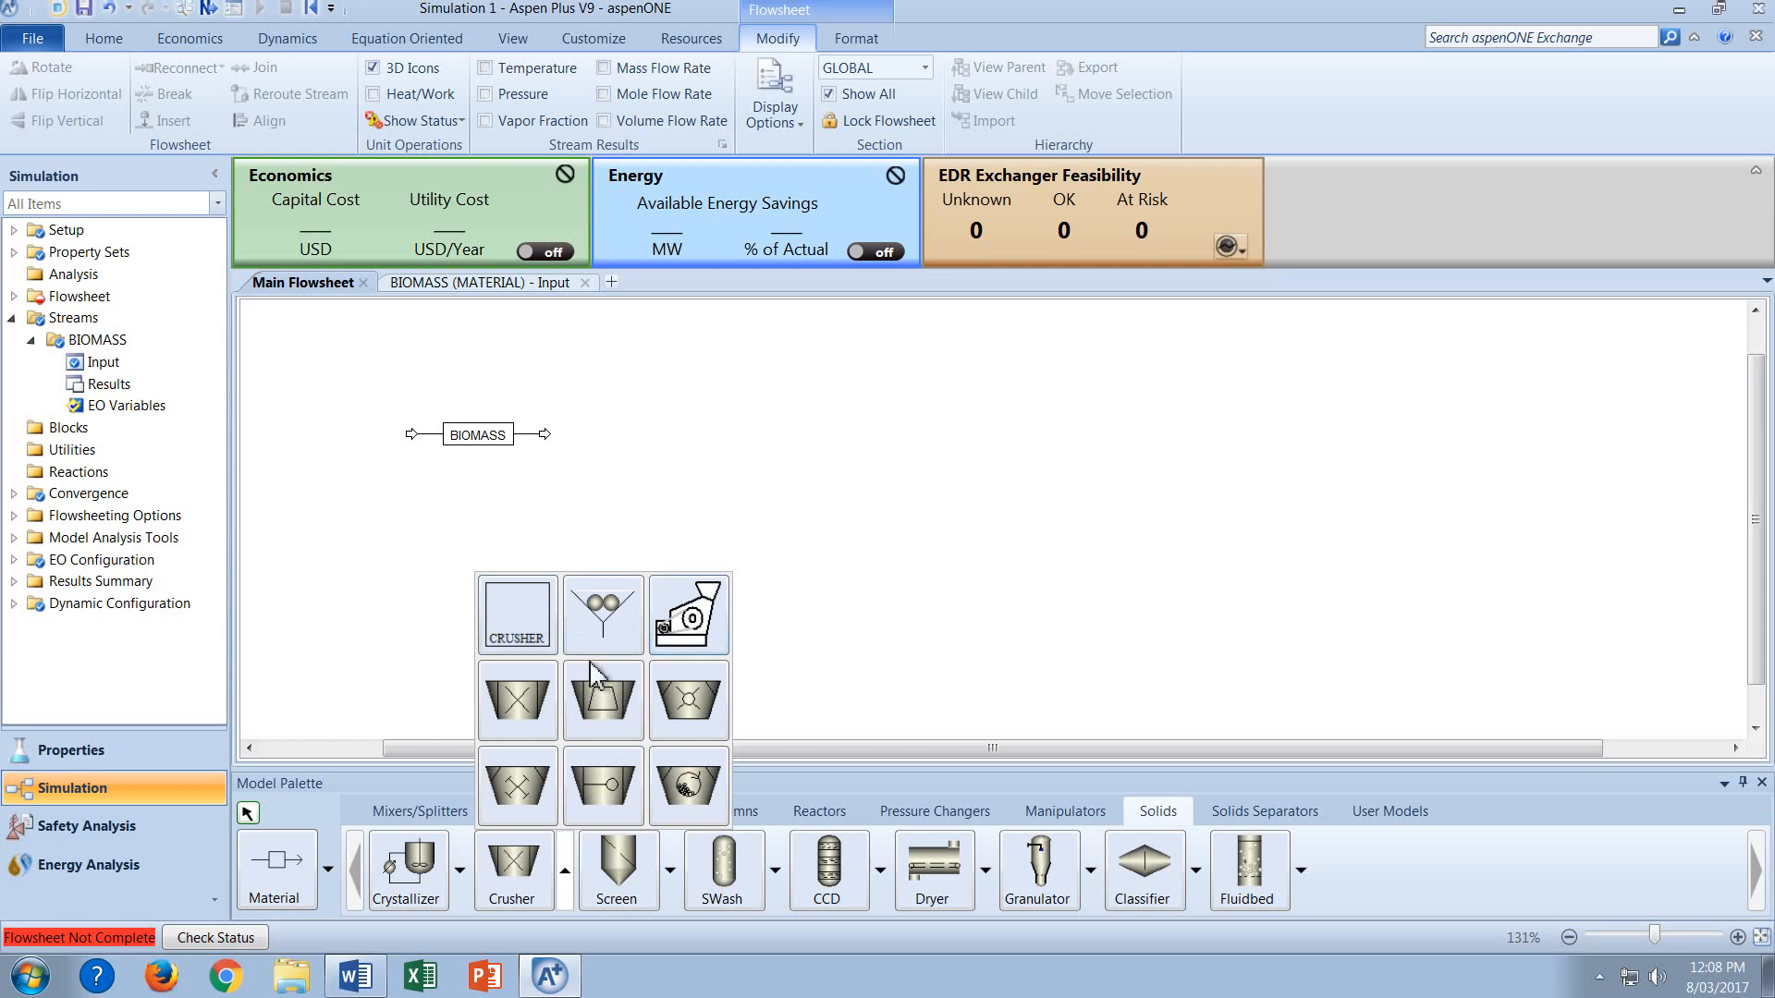
left_click(566, 870)
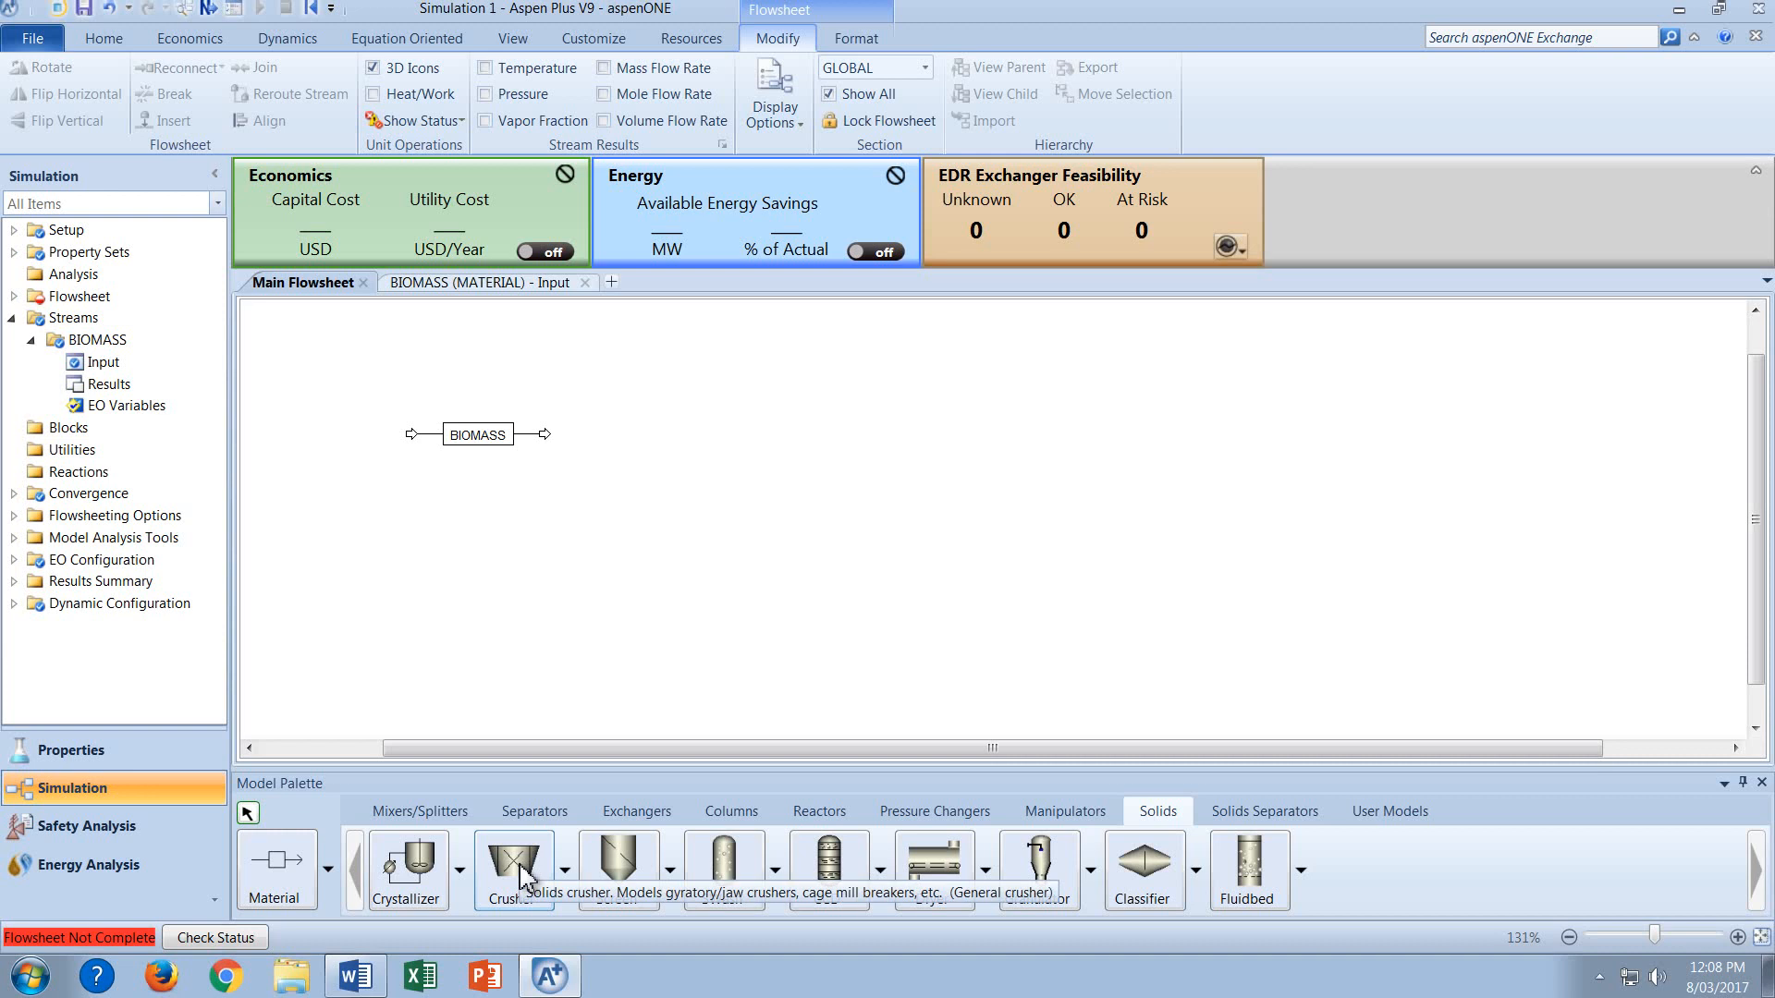
left_click(518, 873)
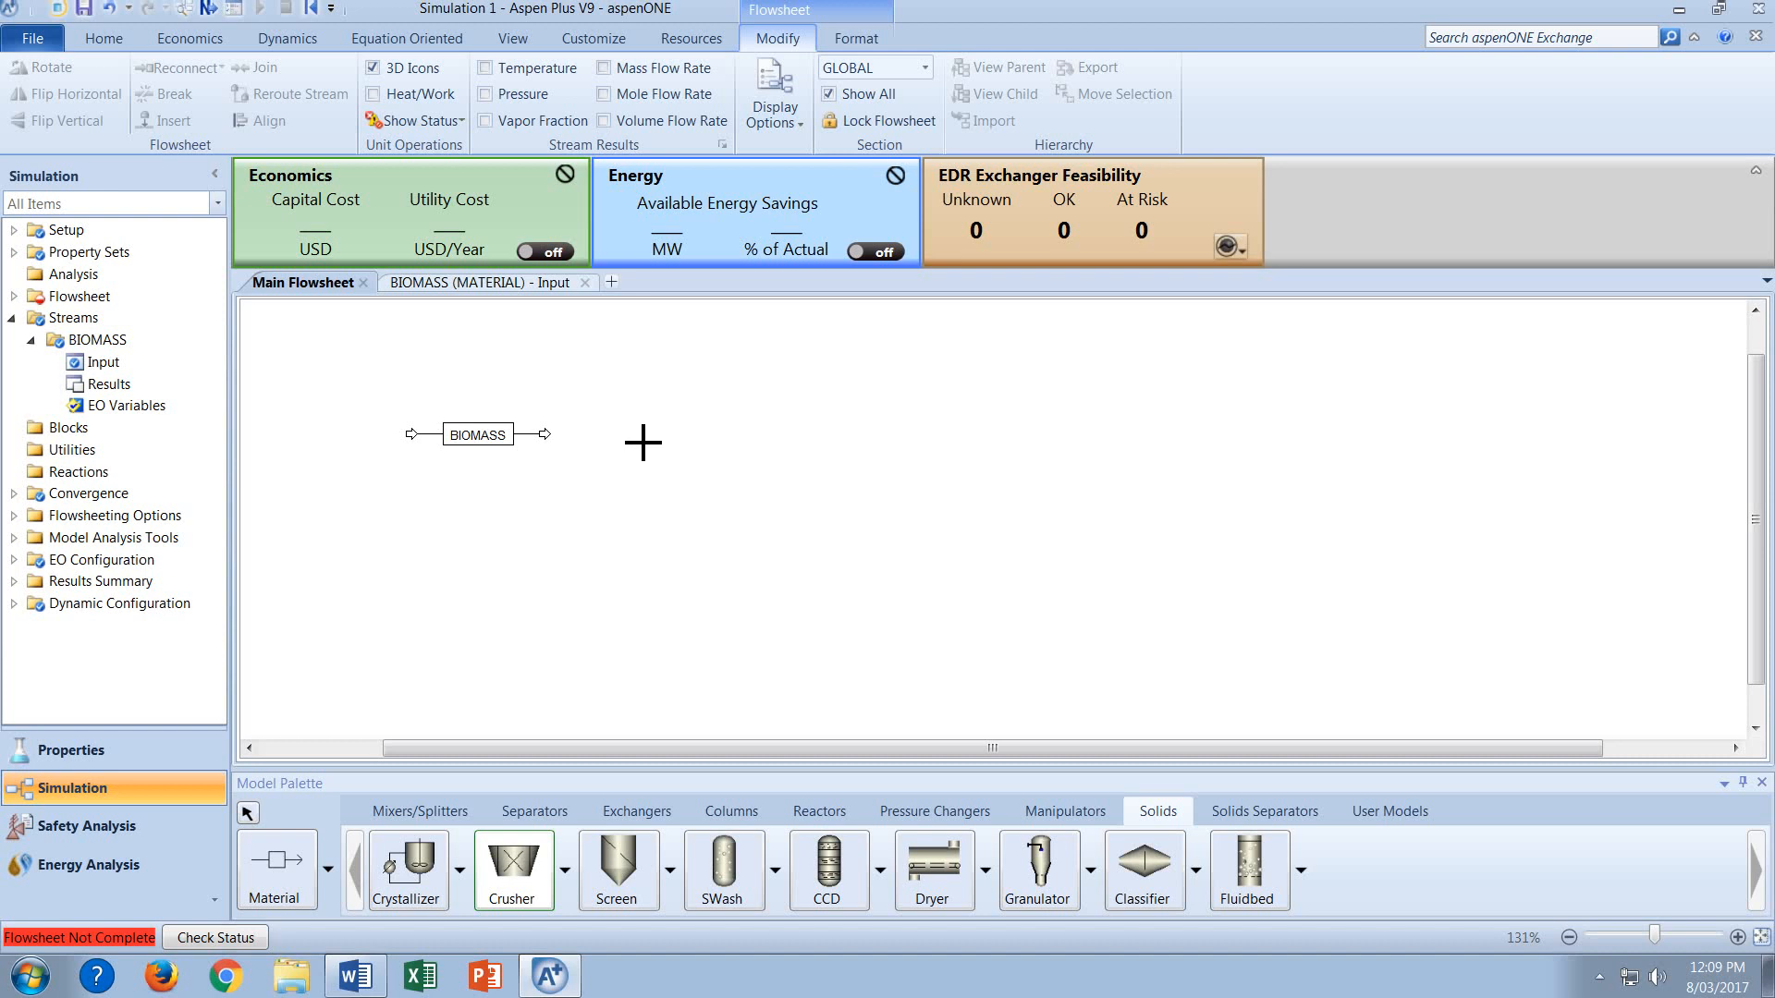
left_click(620, 451)
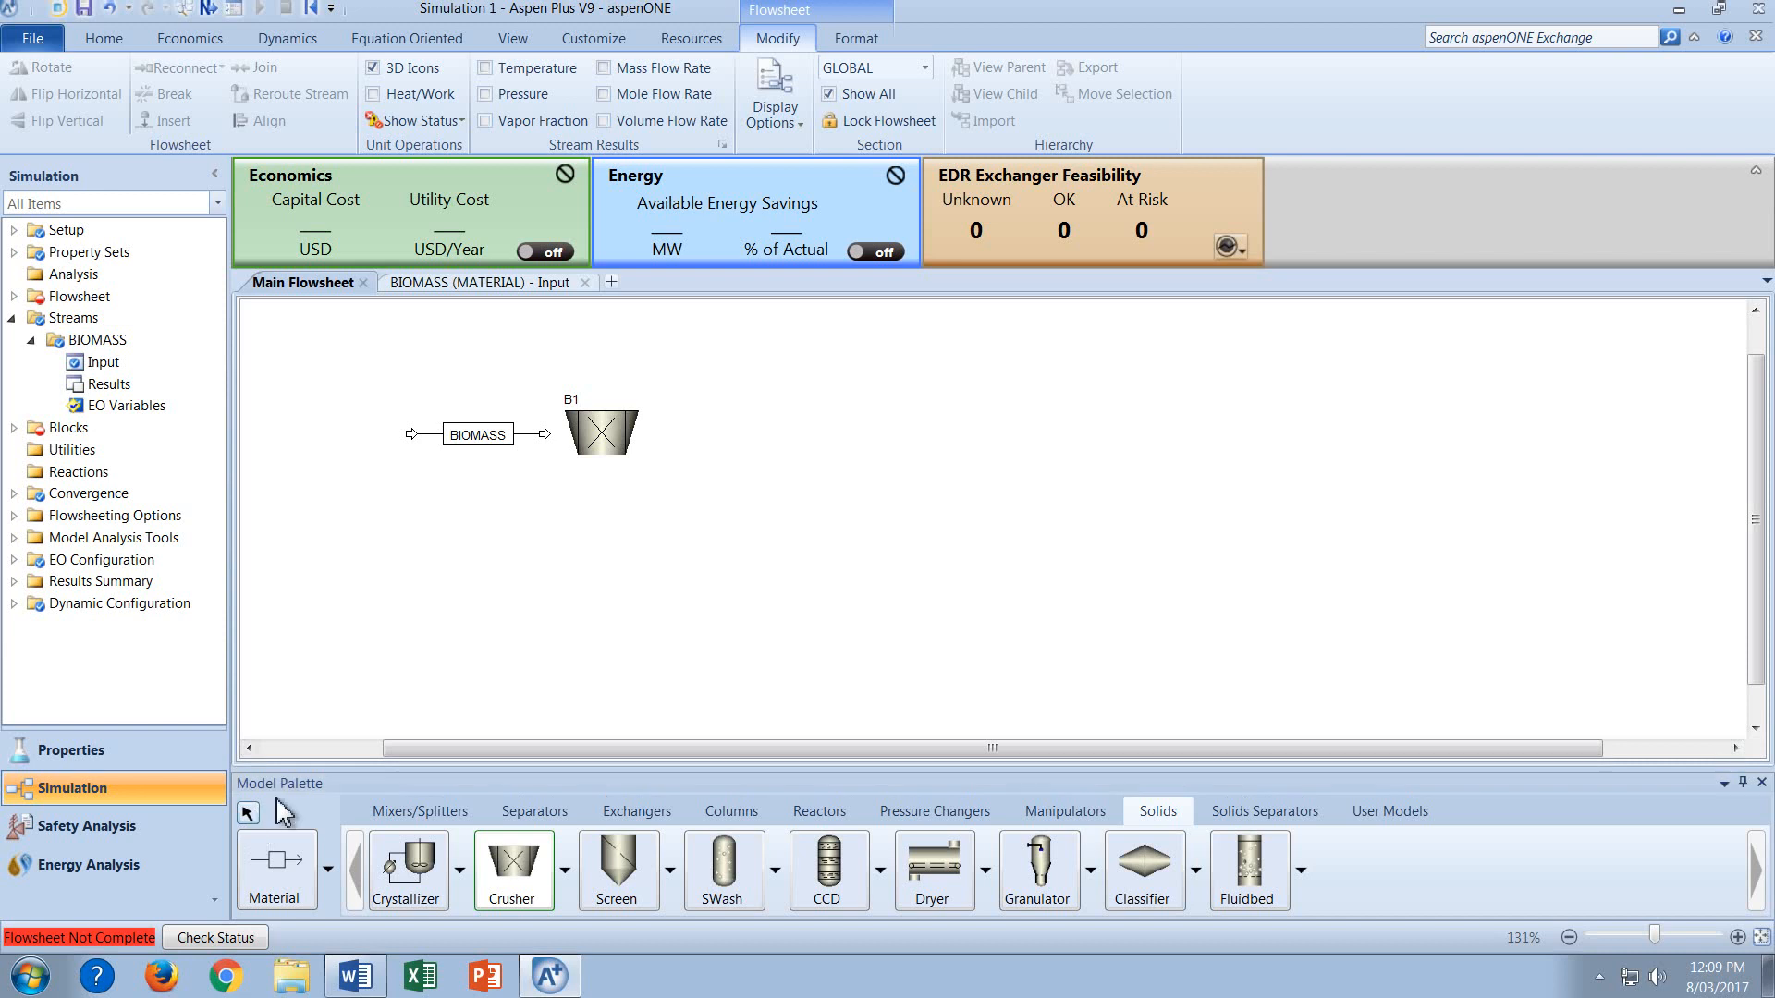
left_click(248, 813)
Reconnect the destination of the BIOMASS stream to the required feed port of the crusher.
left_click(525, 436)
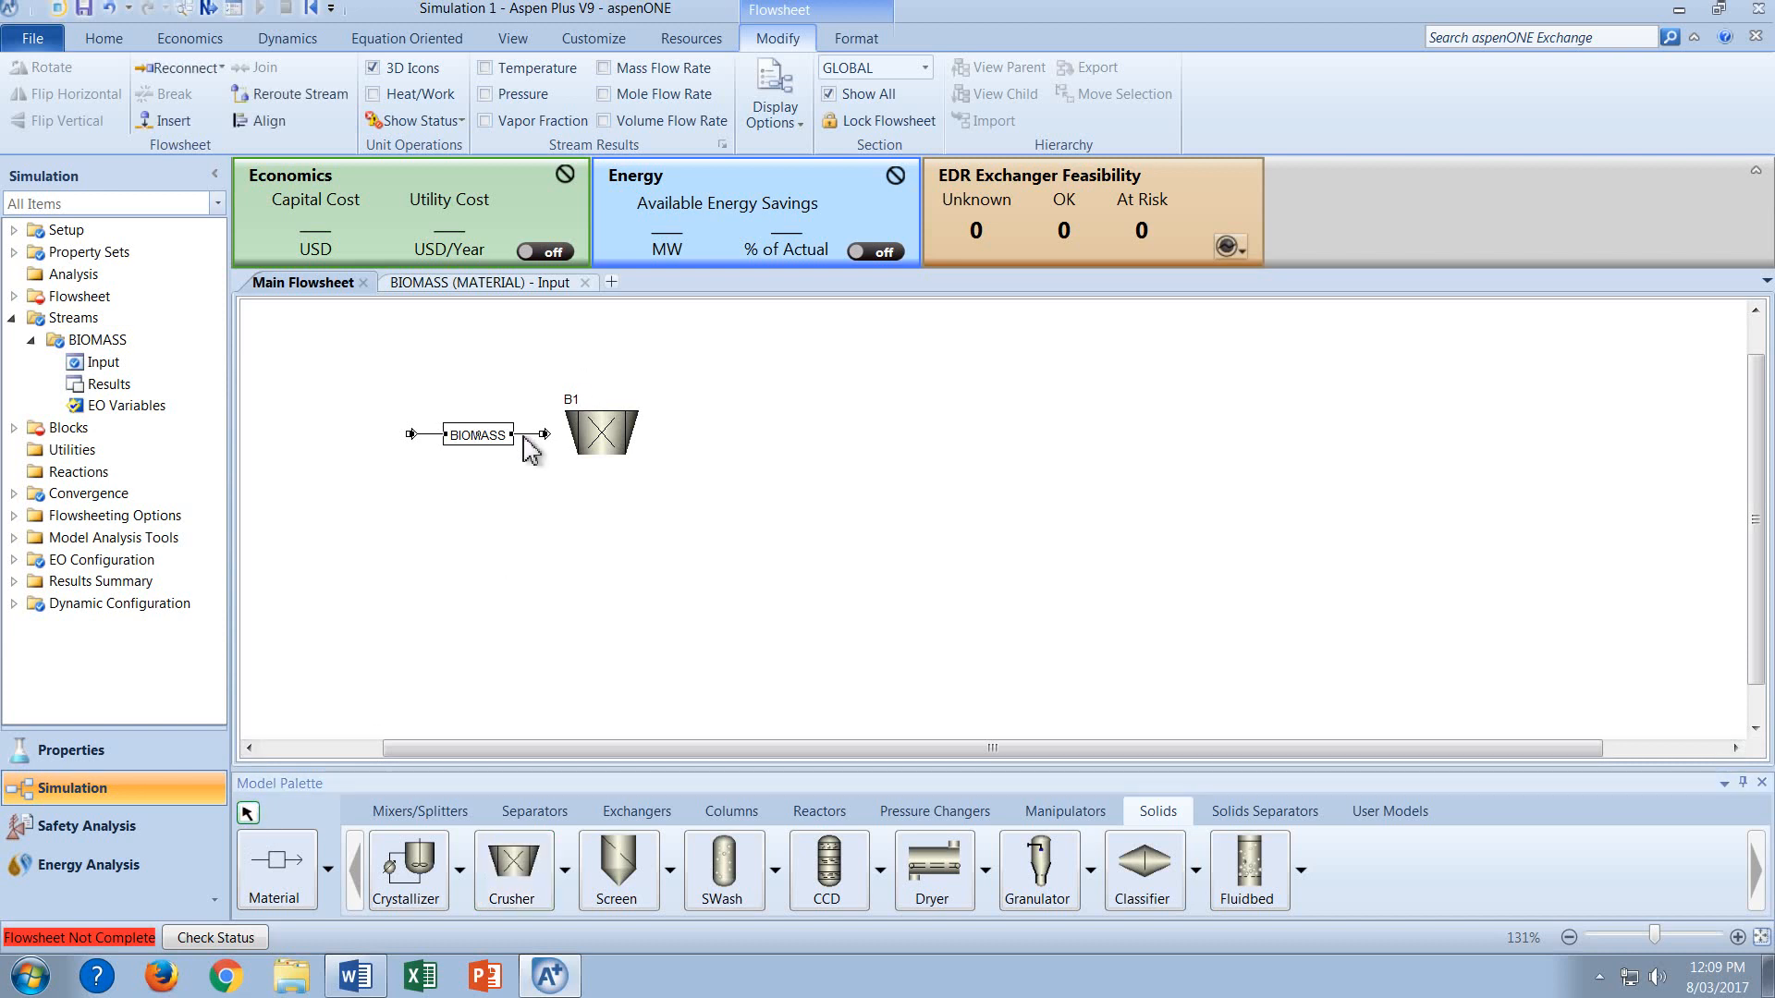
right_click(524, 437)
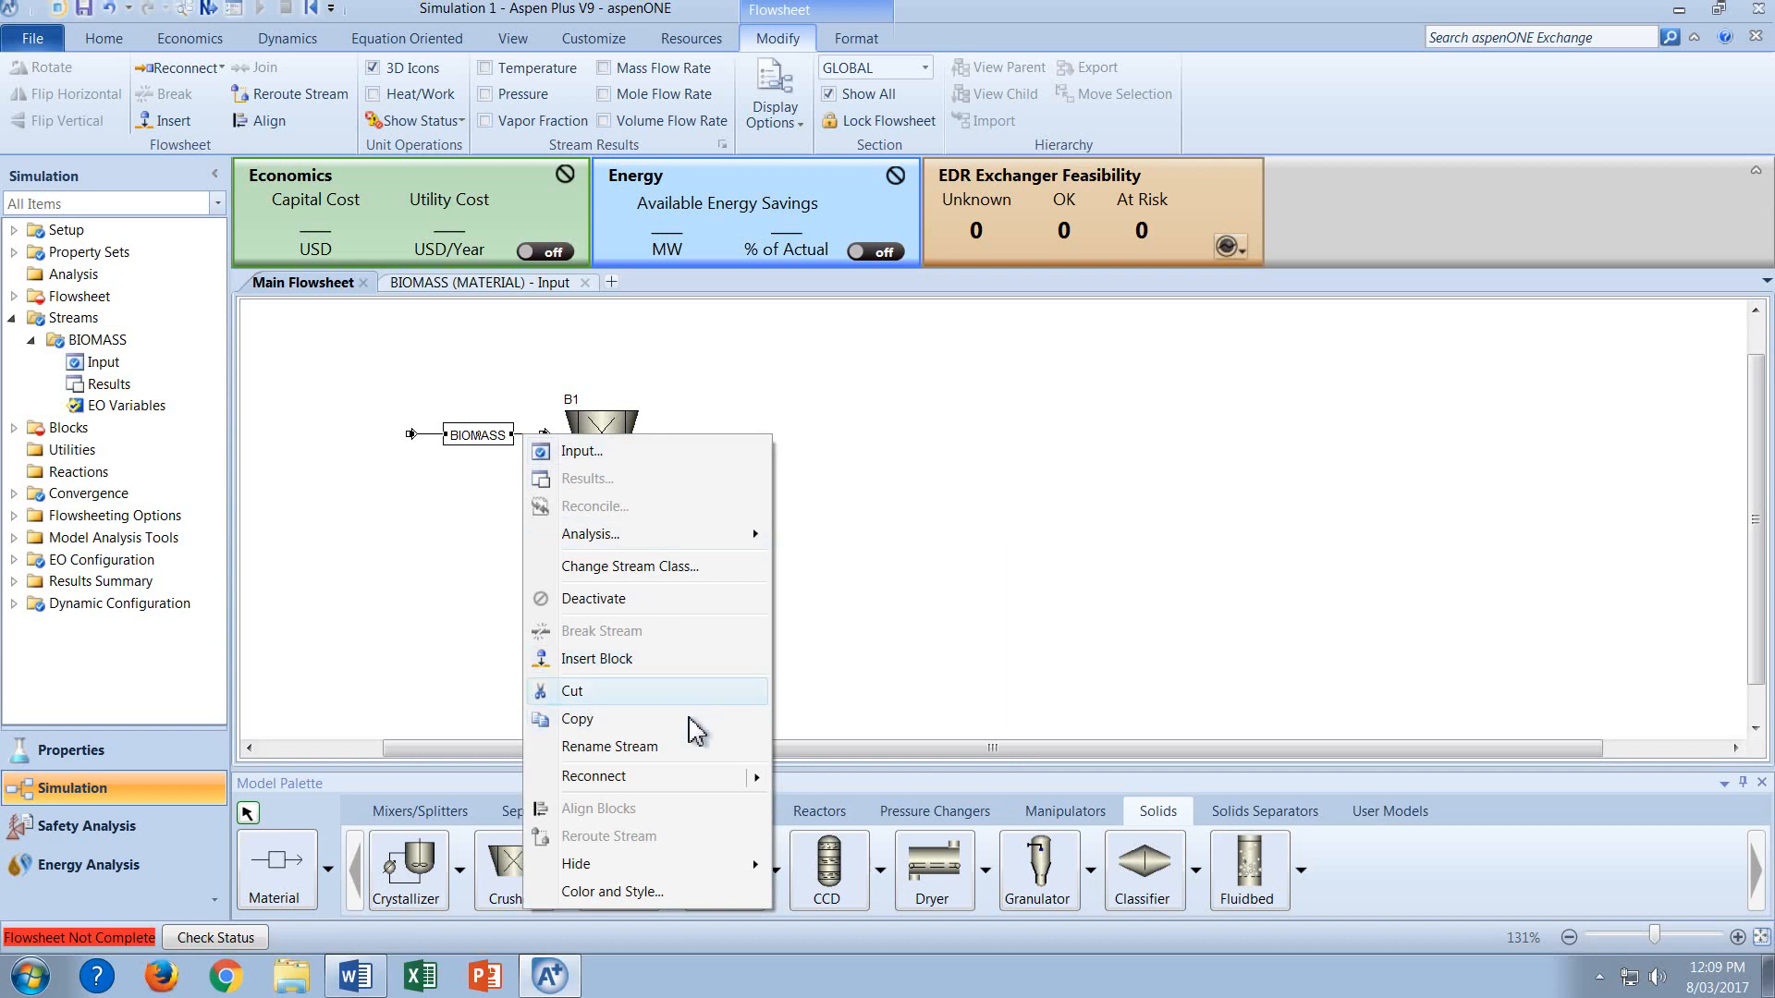
mouse_move(721, 778)
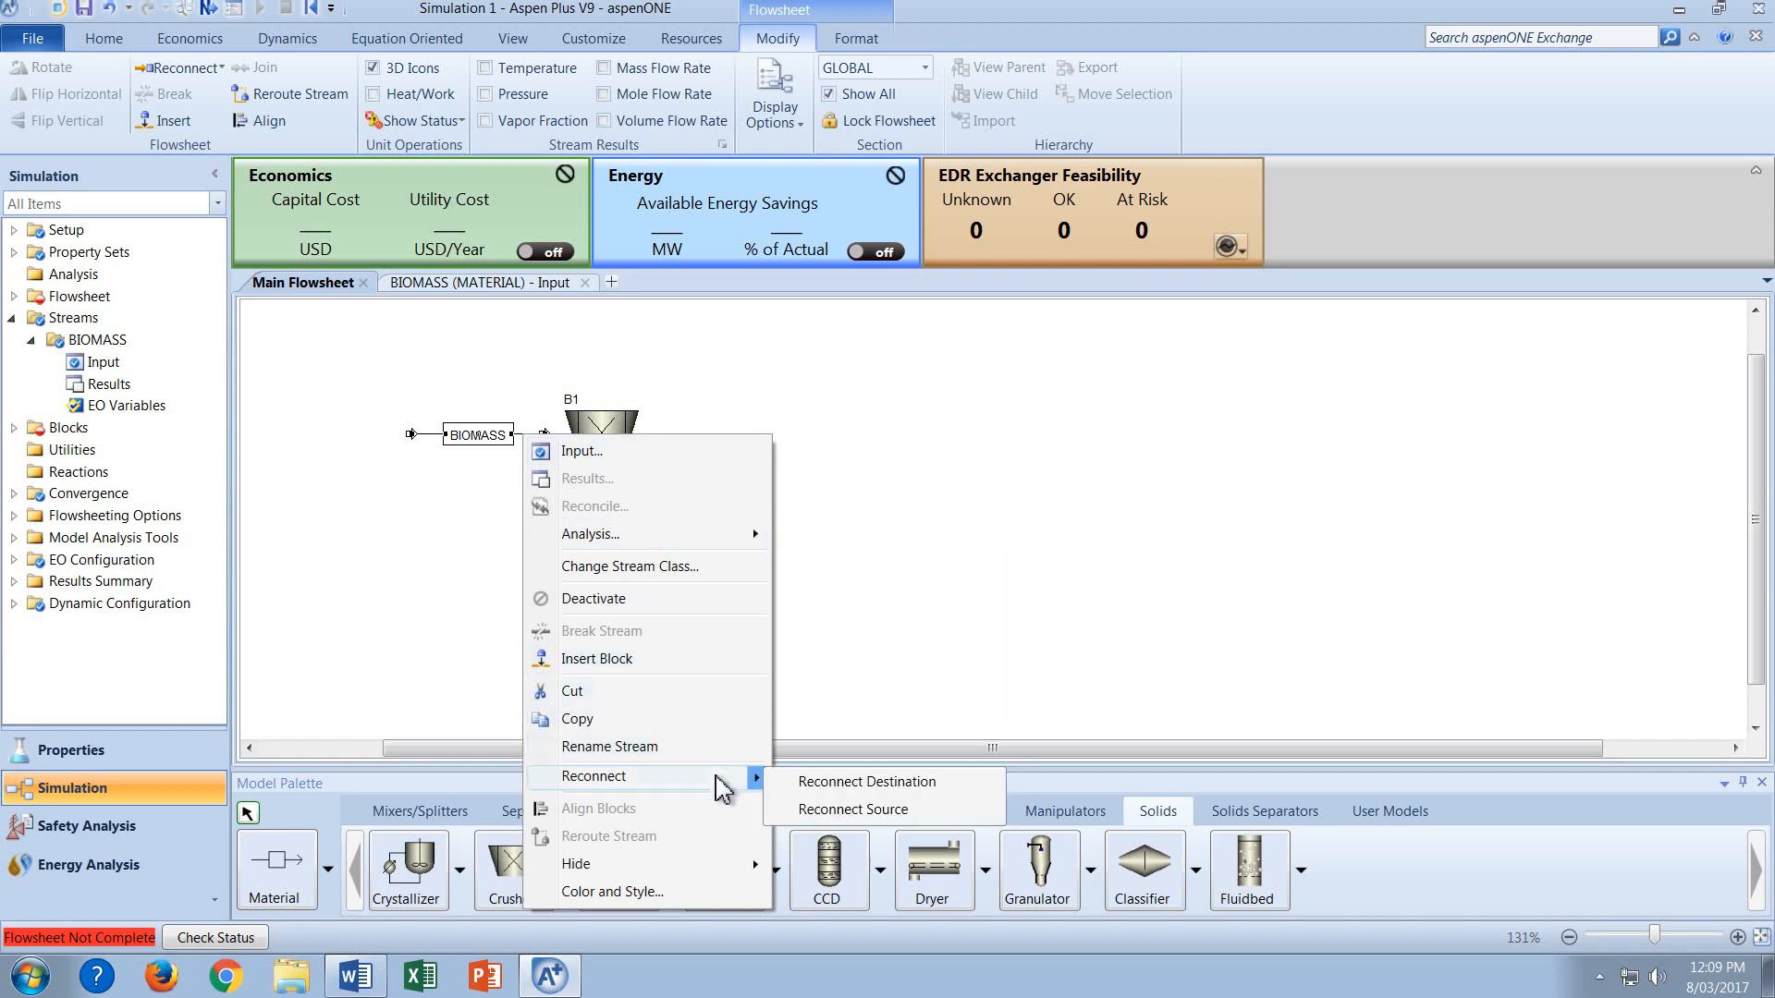
left_click(813, 783)
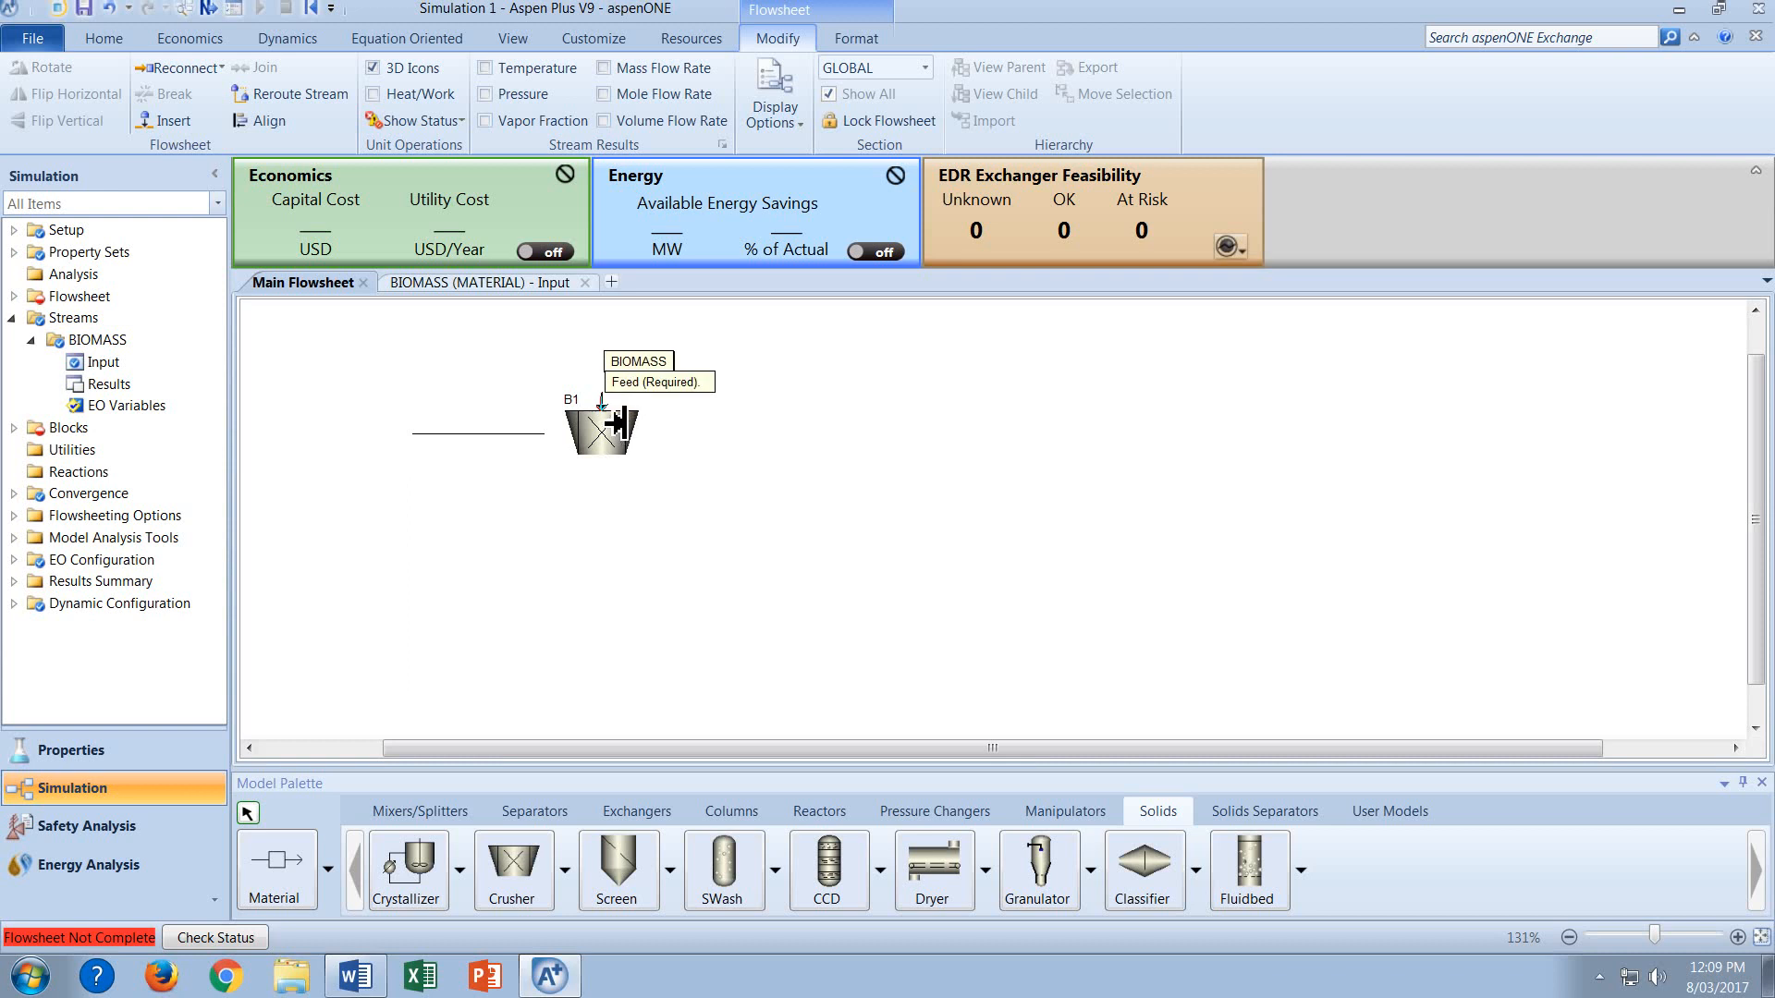
left_click(615, 420)
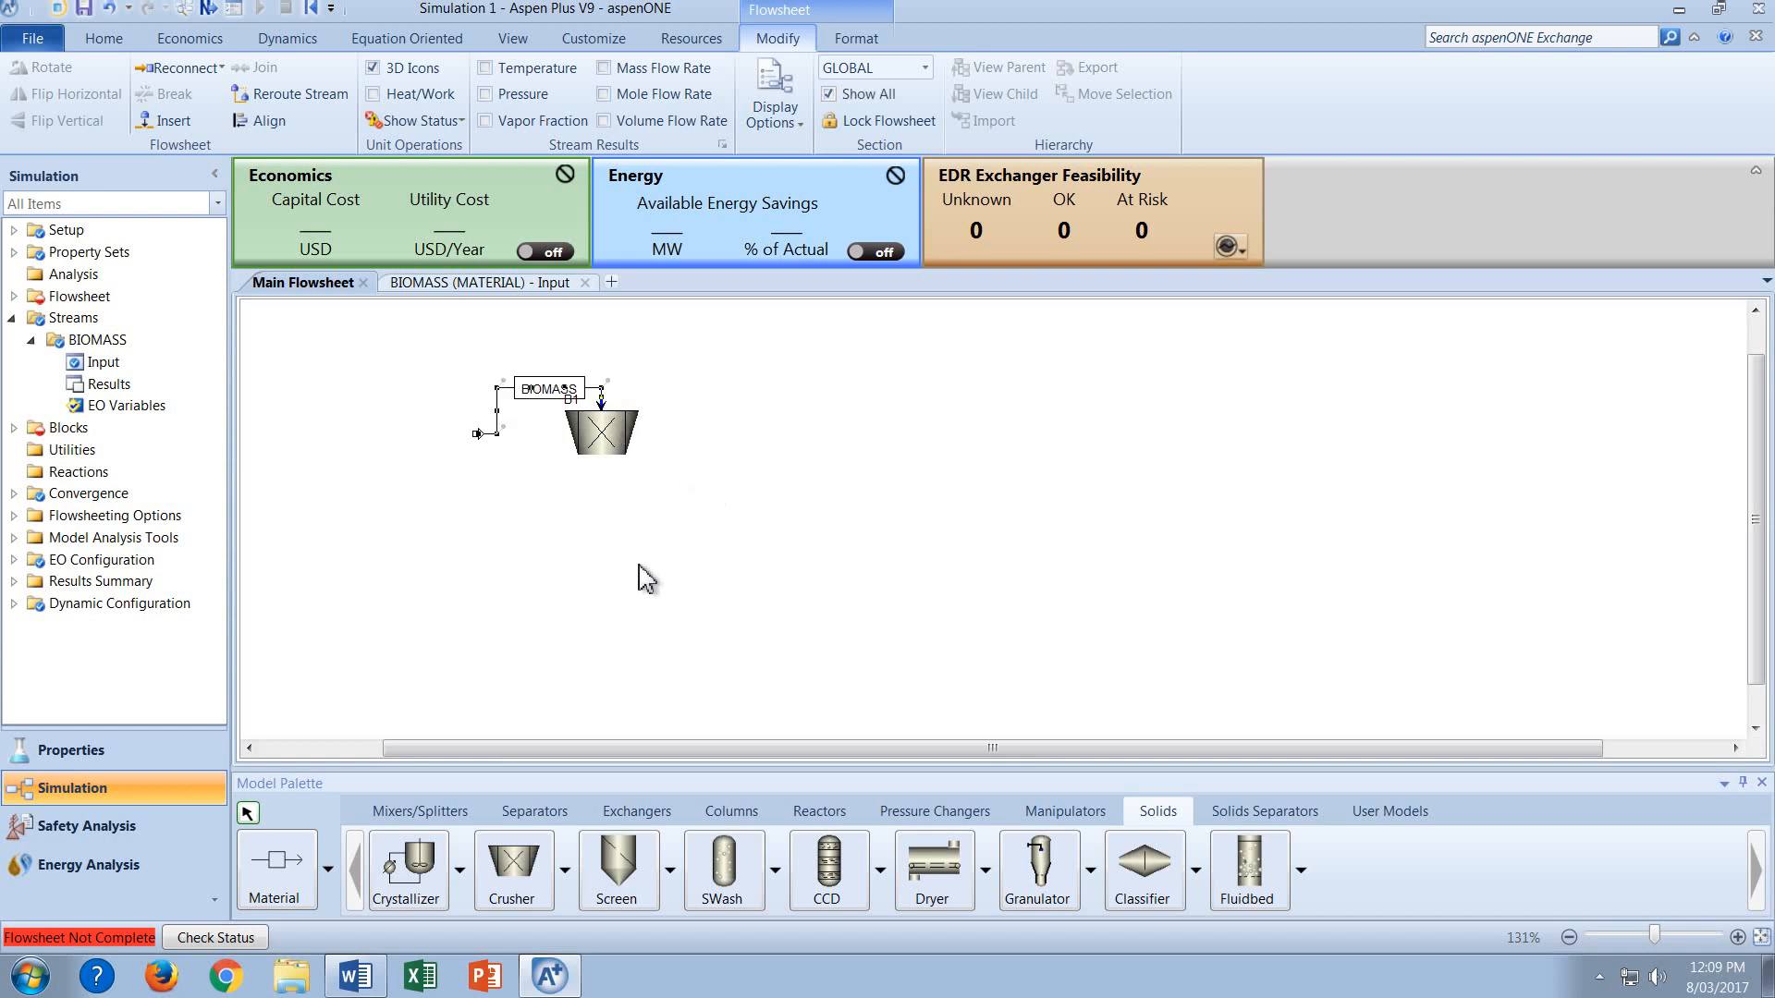
Draw a material stream from the crusher's outlet and rename it MILLED.
left_click(267, 876)
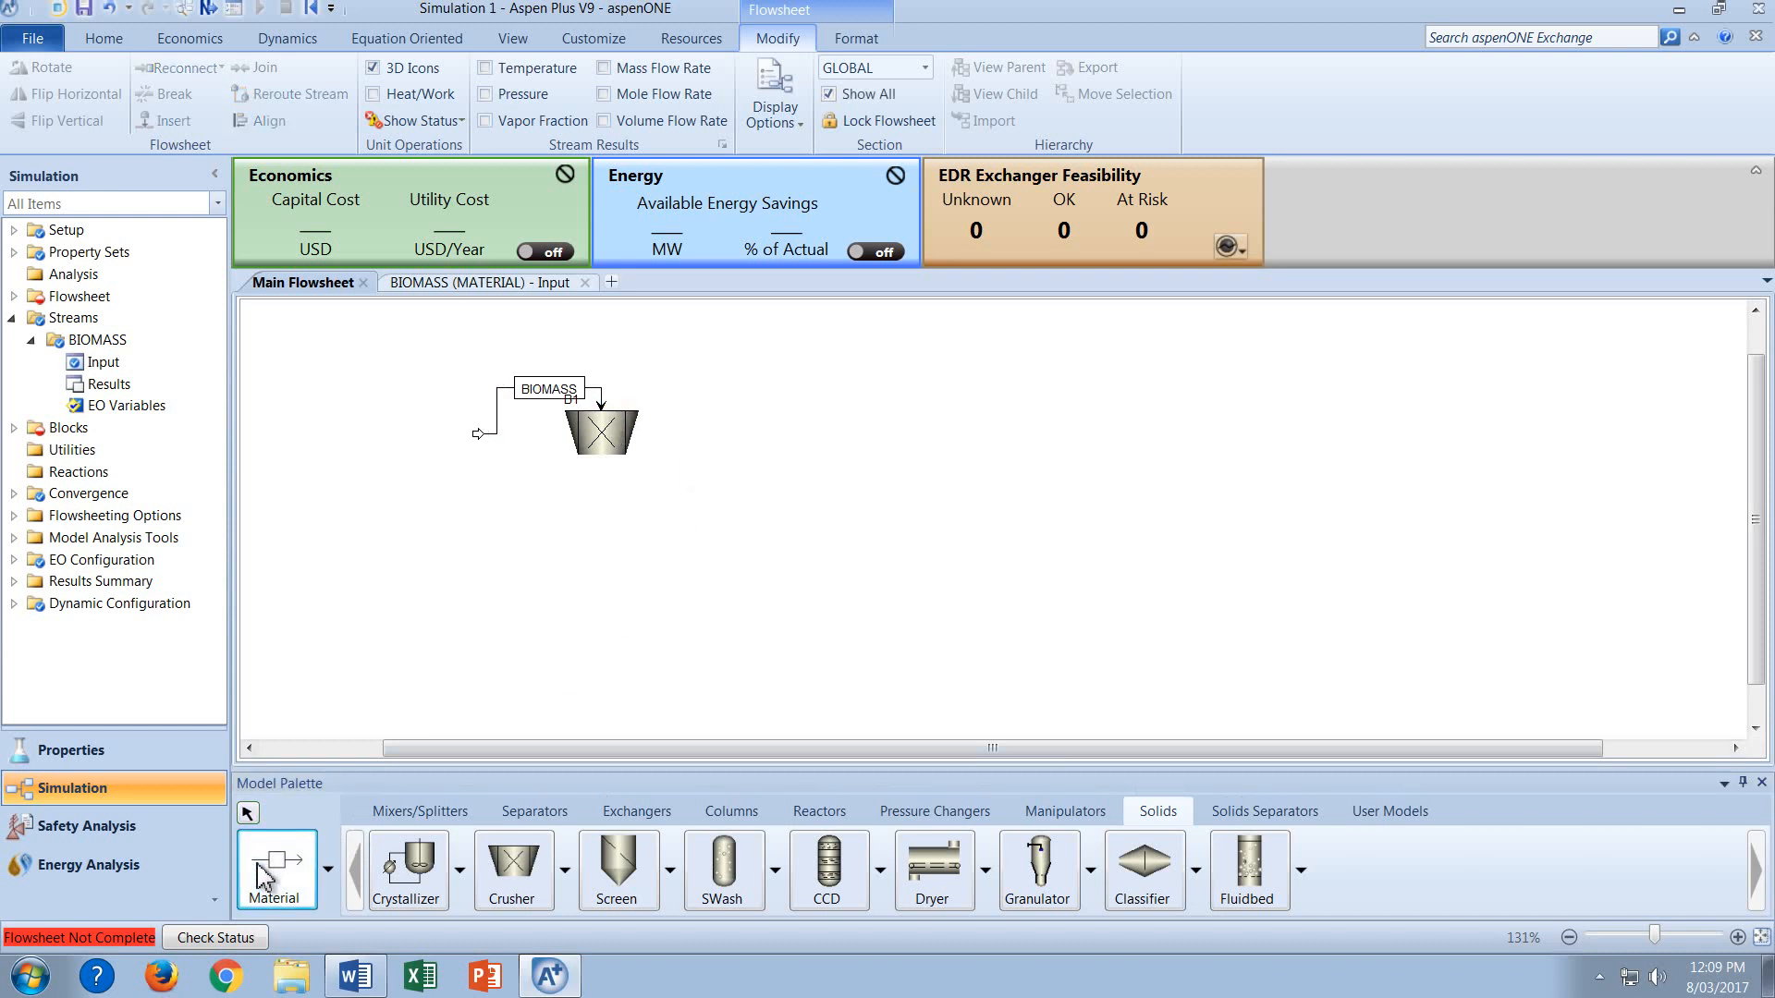
left_click(614, 484)
left_click(756, 528)
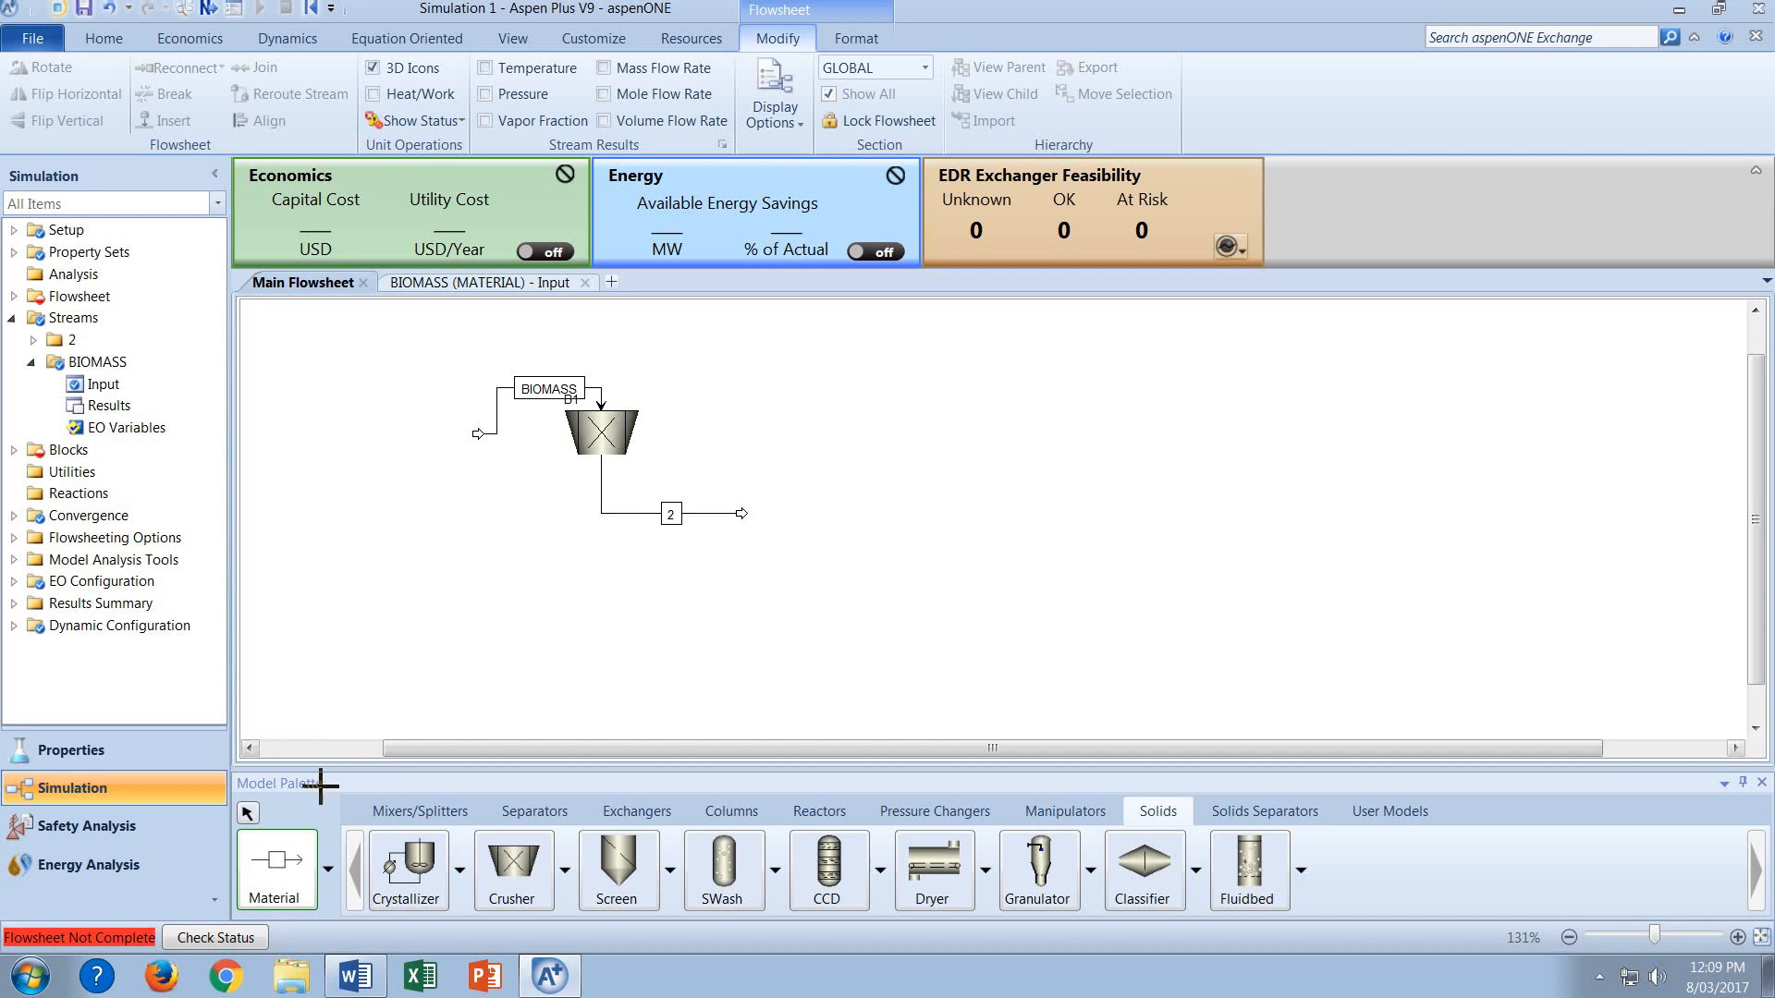
left_click(248, 814)
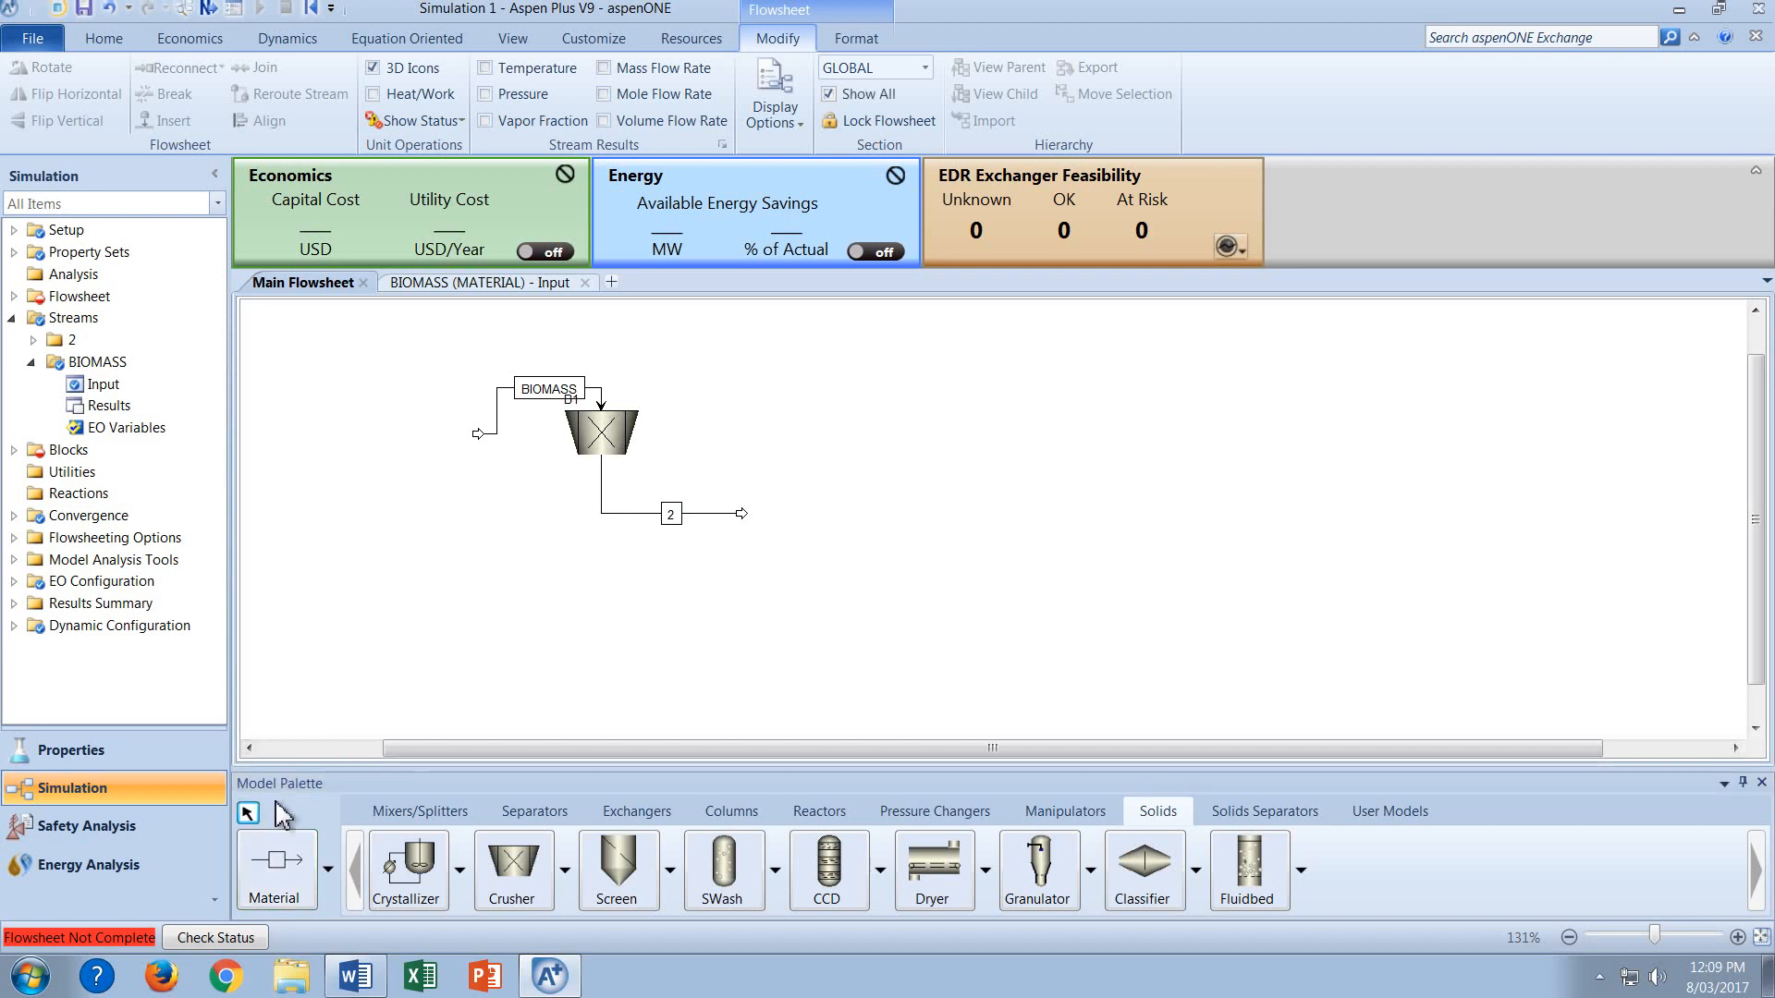
left_click(671, 514)
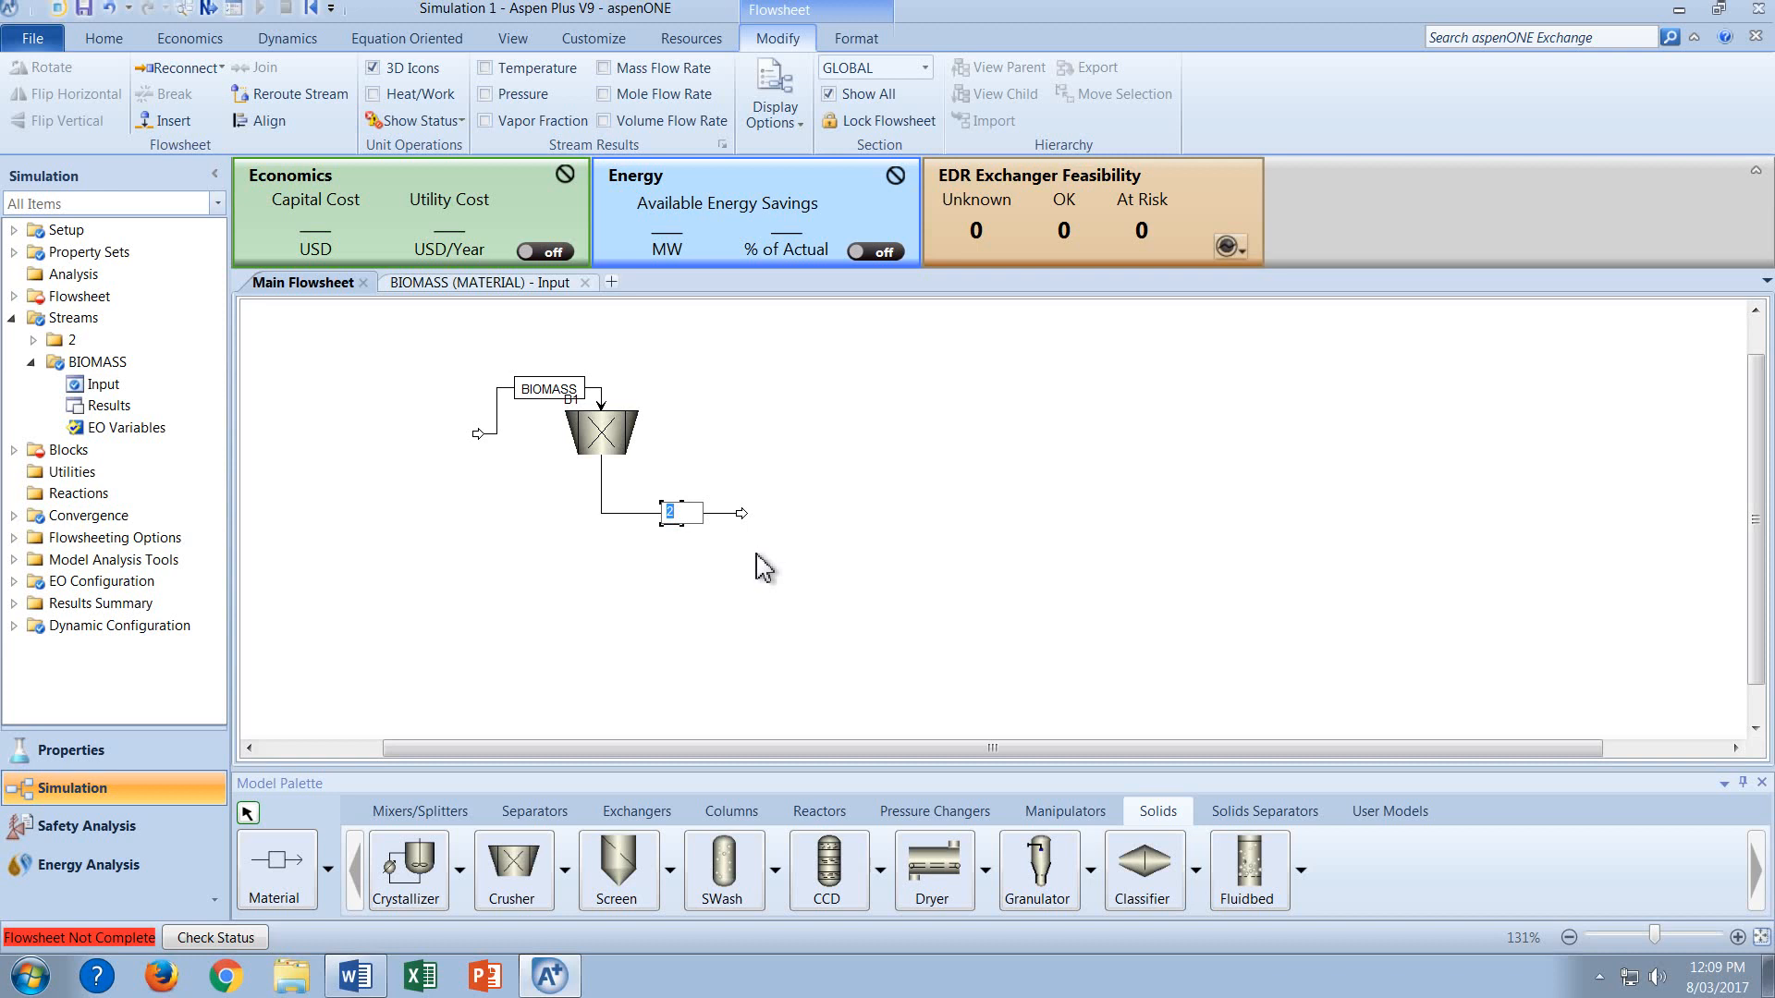
type("MILLED")
key("Return")
left_click(729, 387)
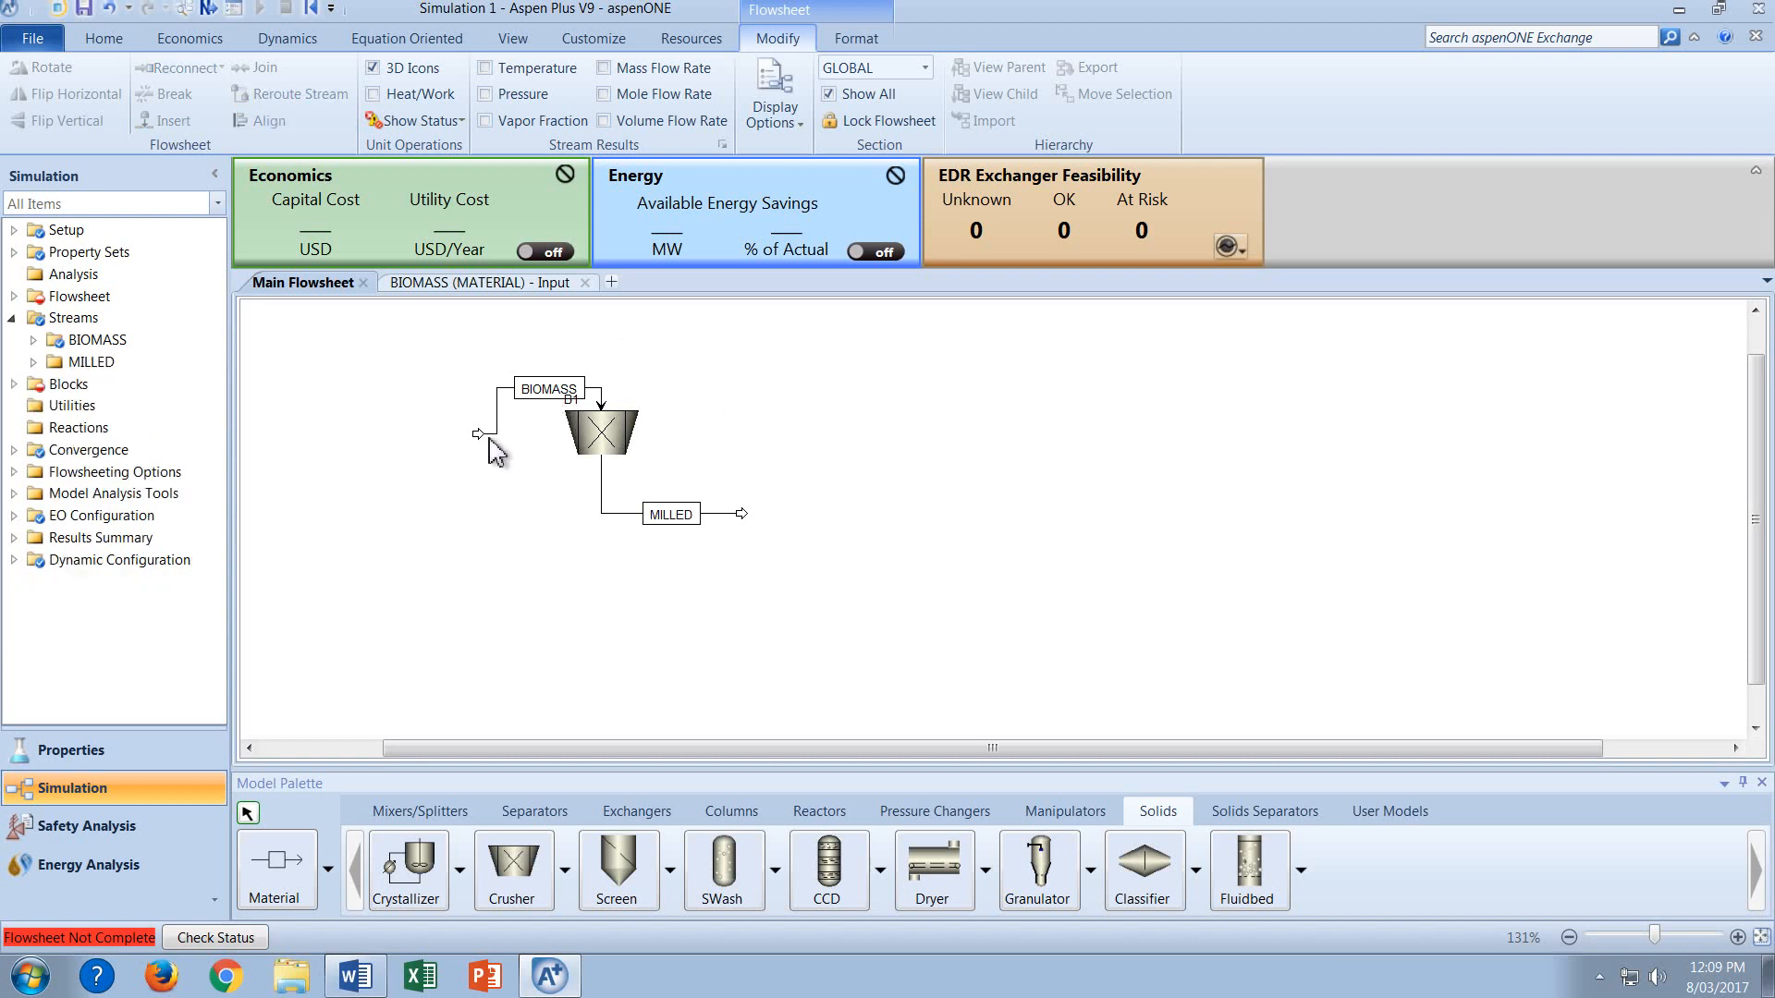
Move the source end of the BIOMASS stream level with its label so the feed line runs straight.
left_click_drag(477, 435, 431, 387)
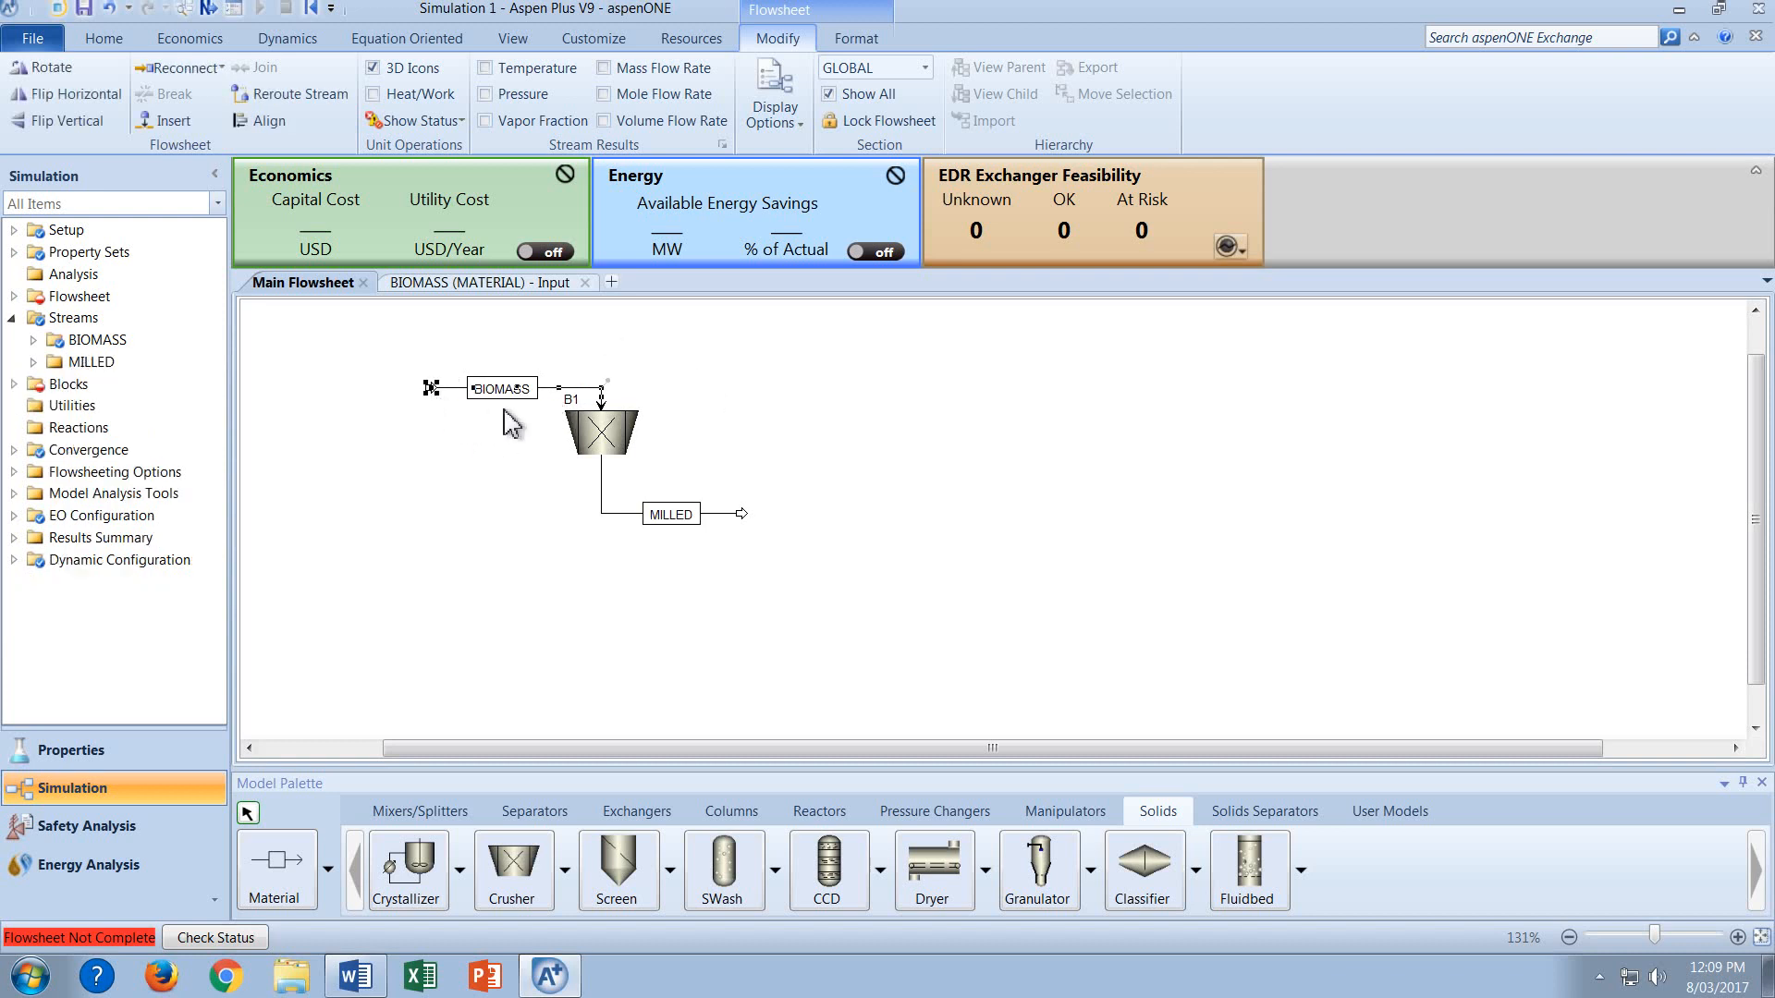
left_click(568, 464)
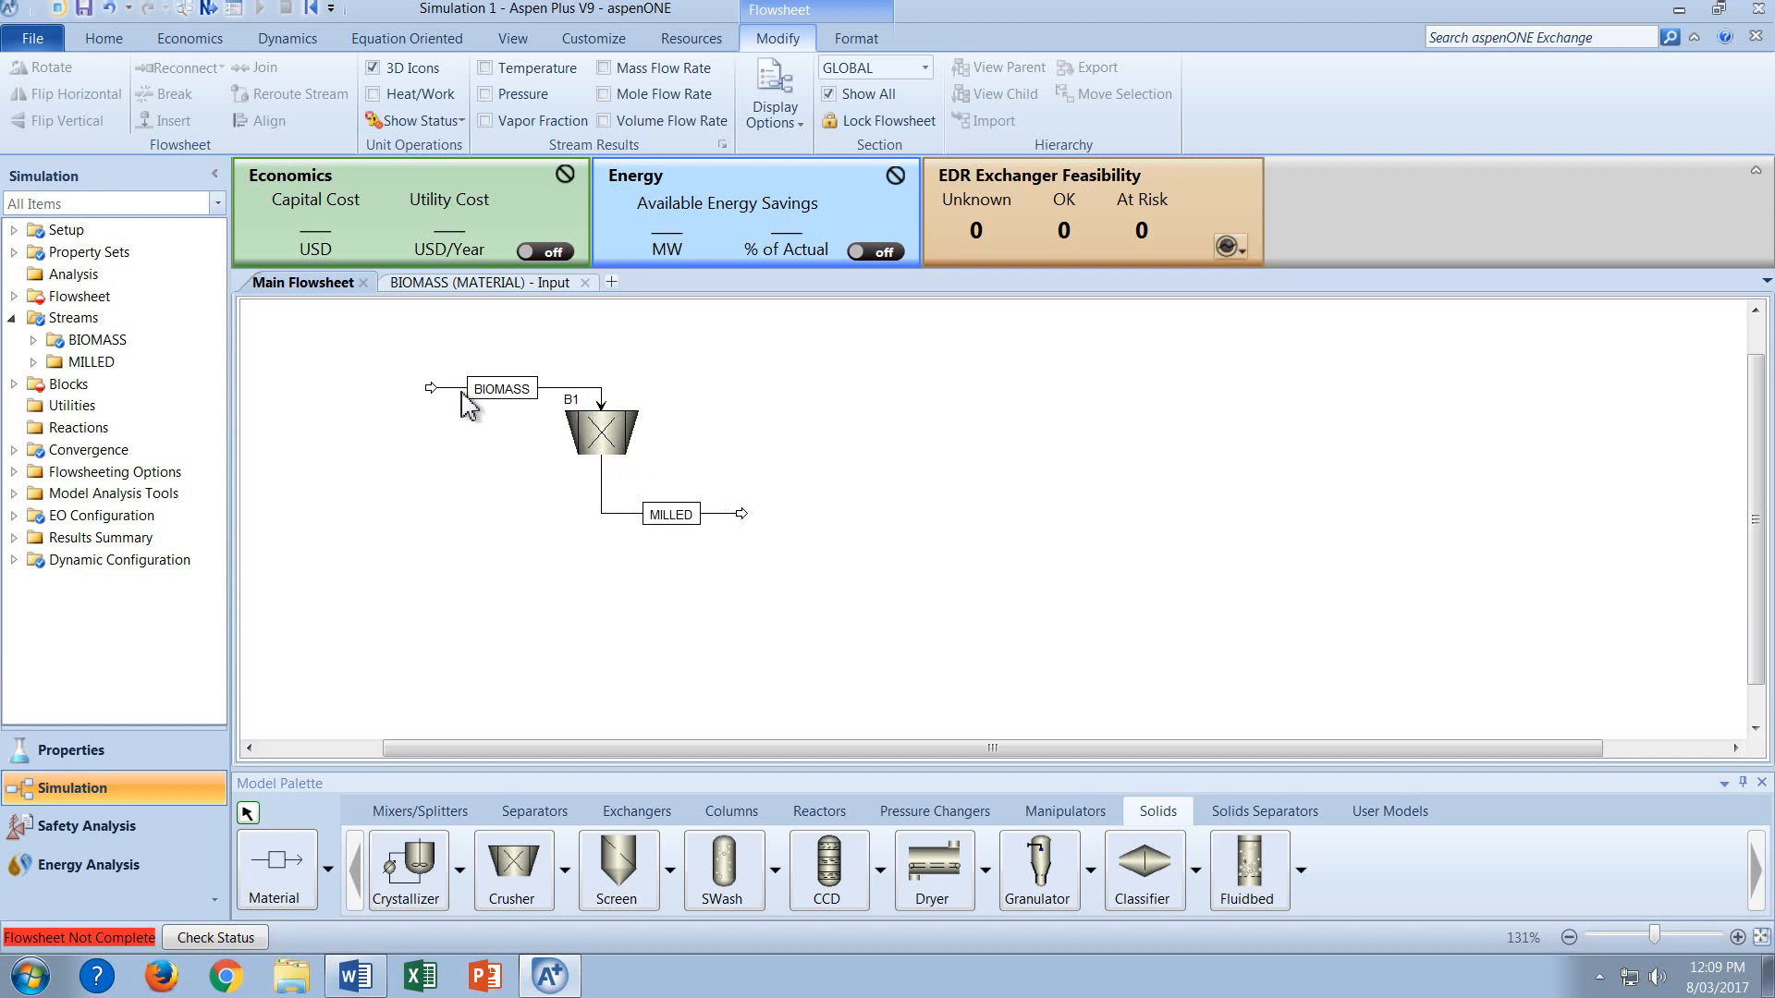
Open the input form of crusher B1 and set the crusher type to Single roll.
left_click(599, 446)
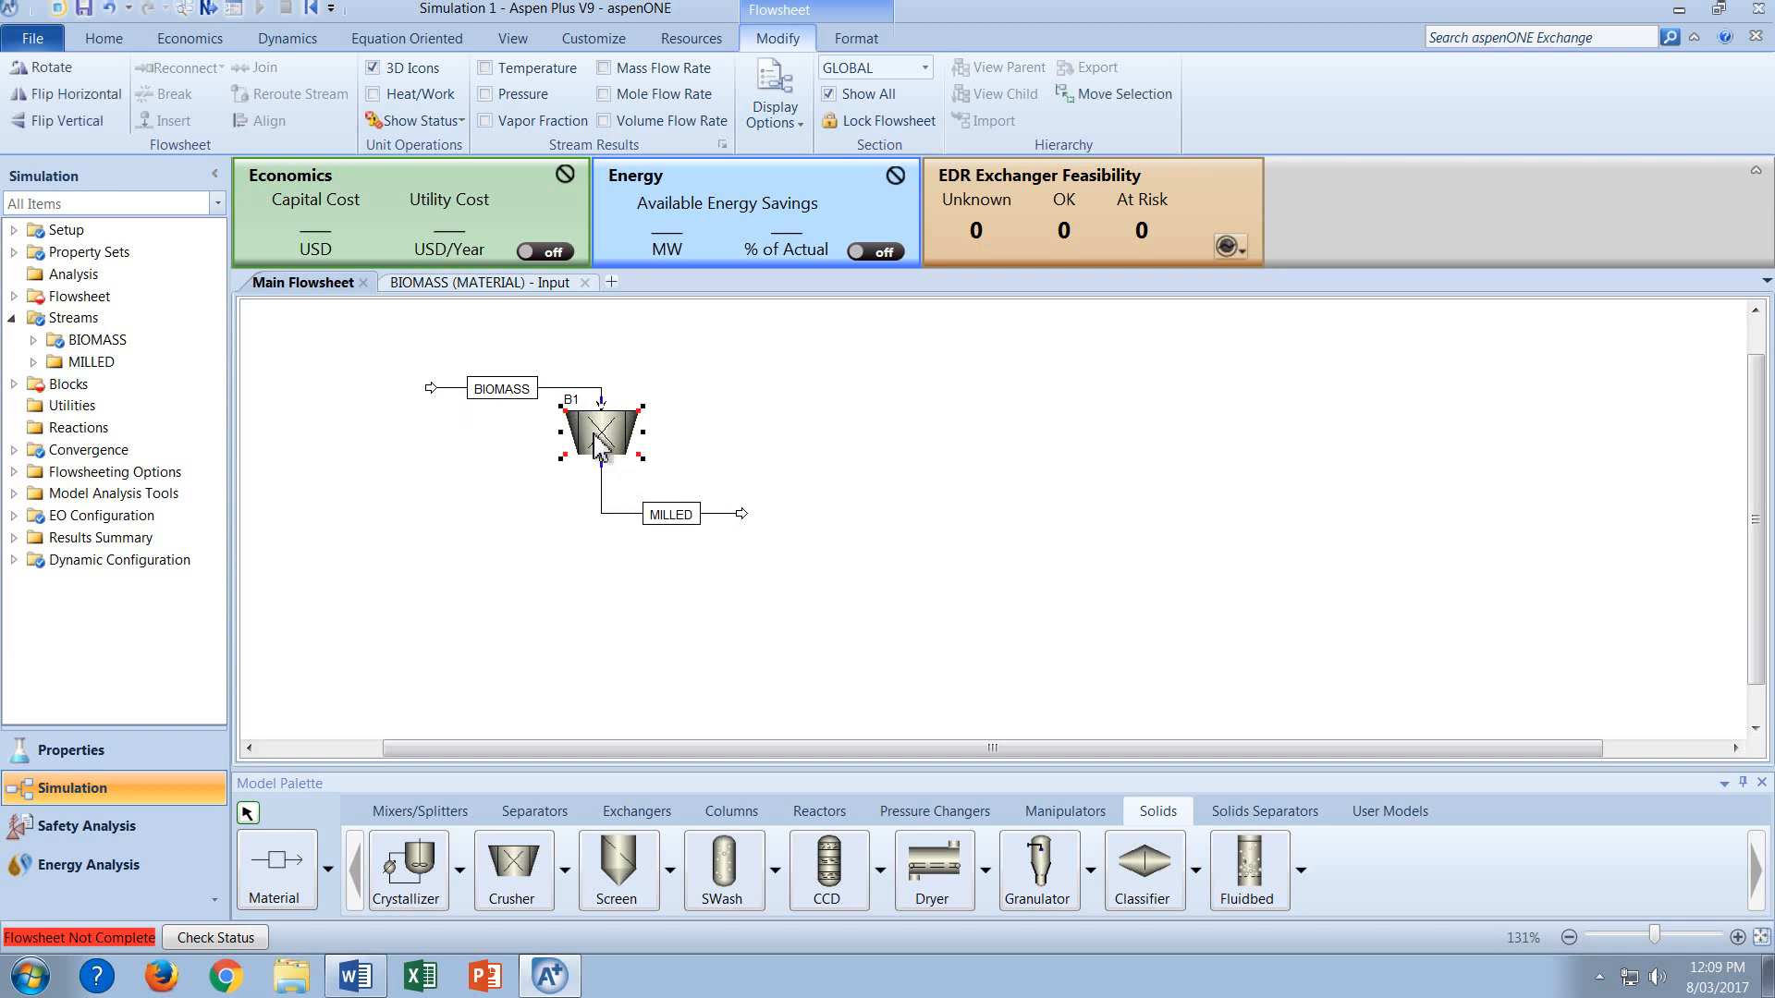
right_click(599, 446)
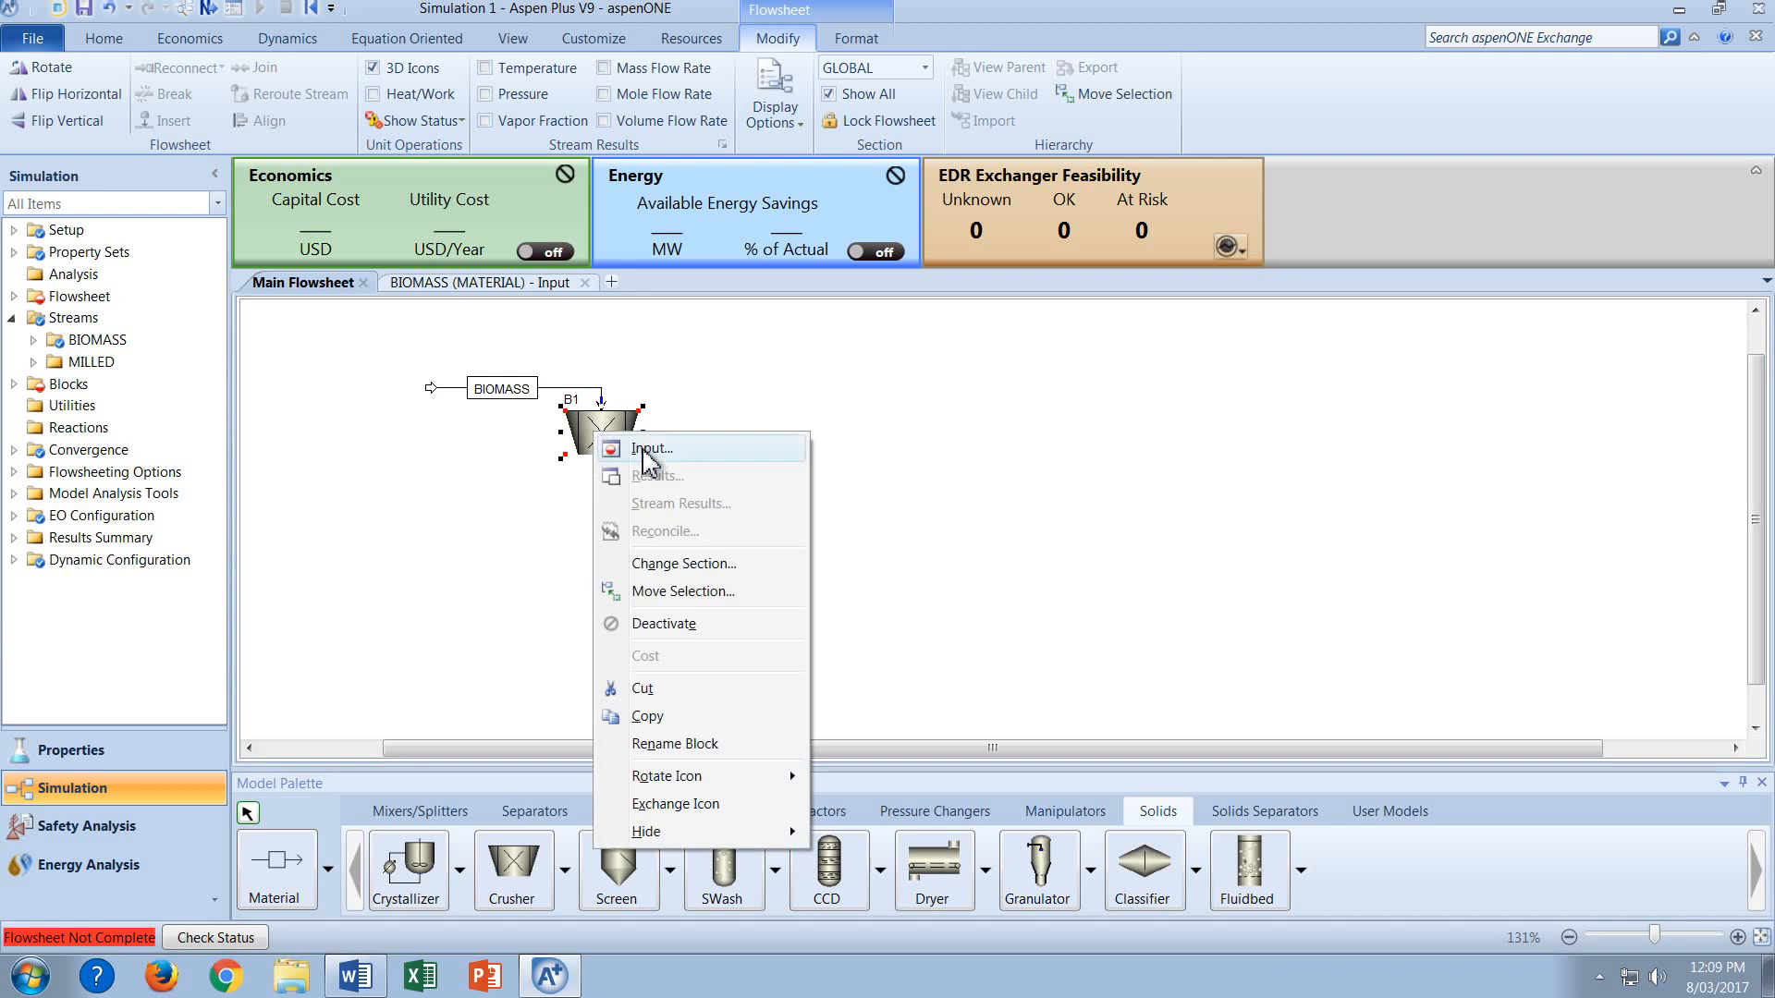
left_click(645, 450)
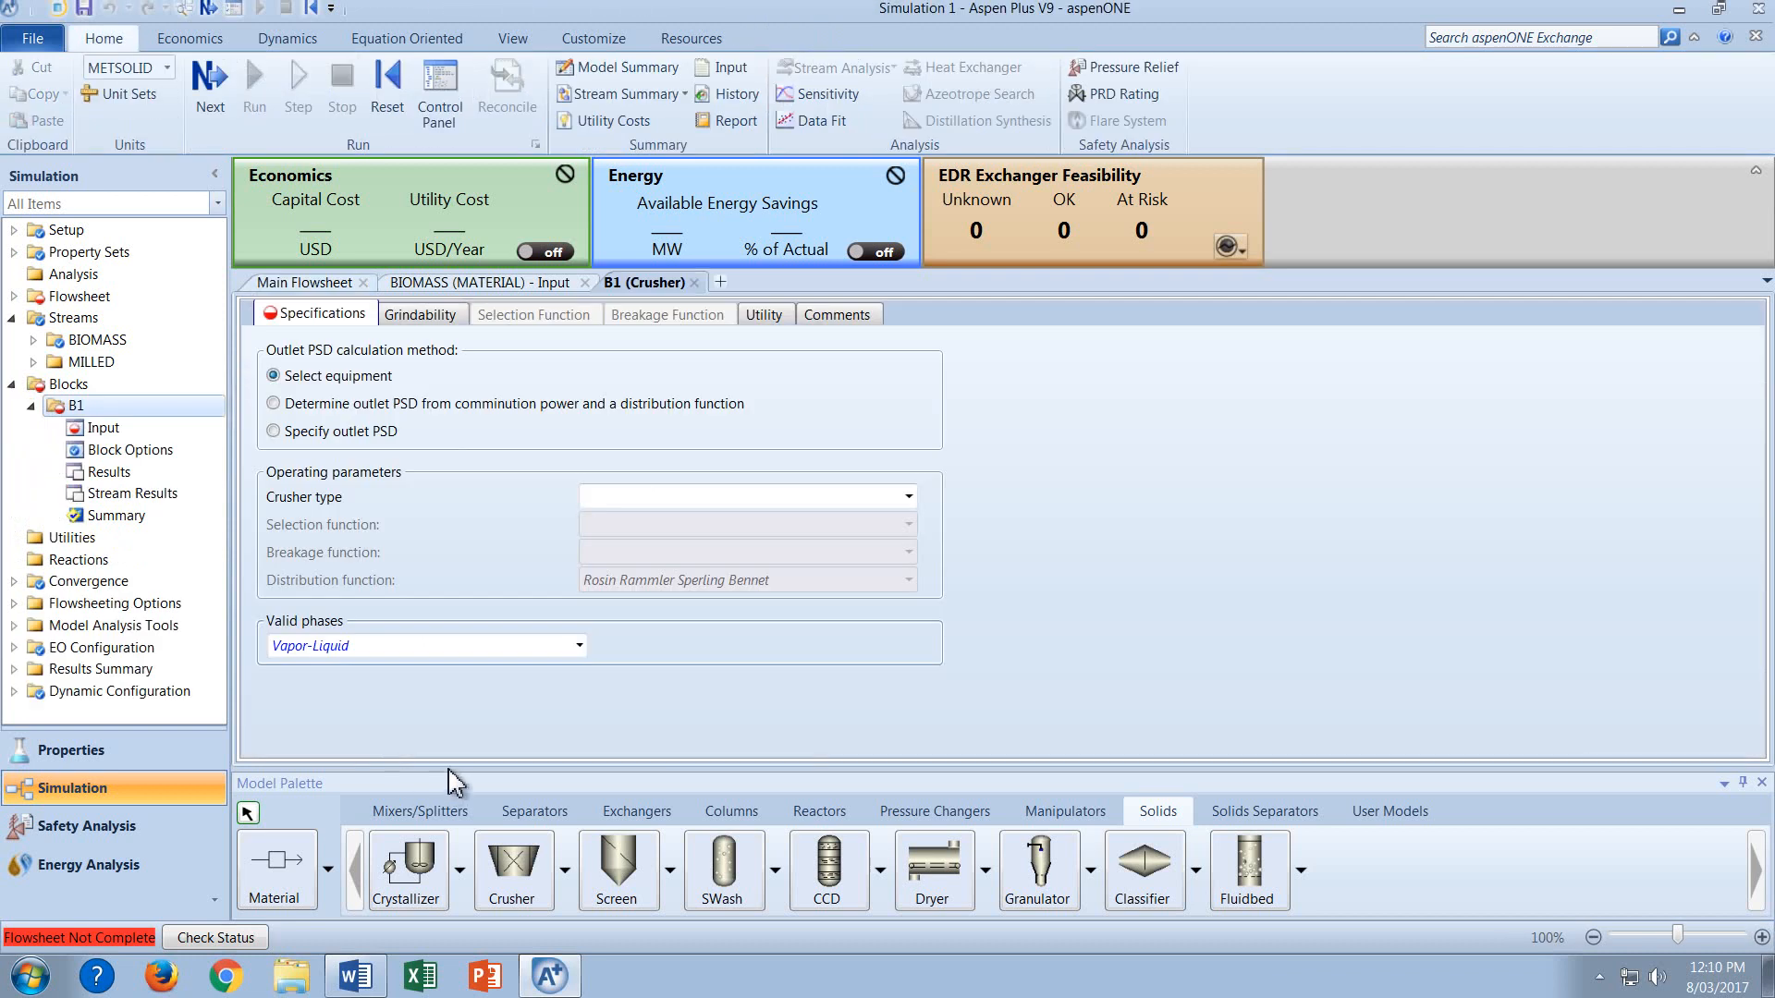
left_click(908, 500)
left_click(901, 547)
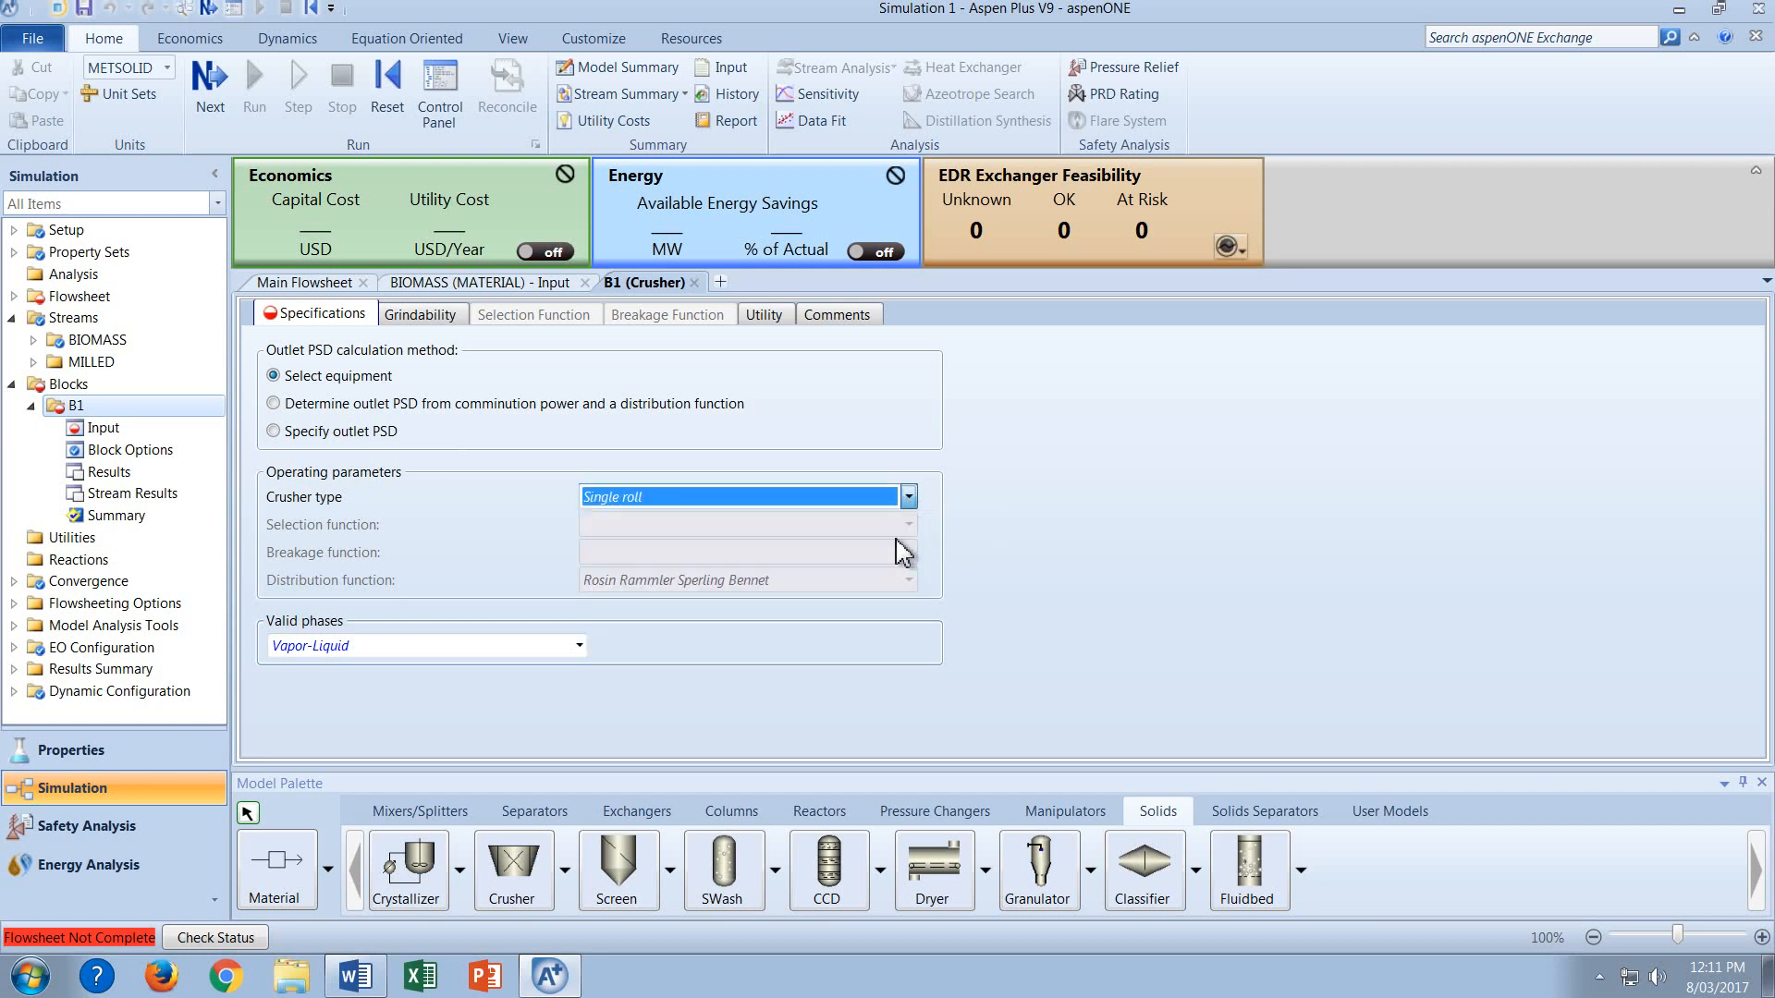
Set the maximum particle diameter in the crusher's breakage function parameters to 0.25 meter.
scroll(1043, 544, "down", 2)
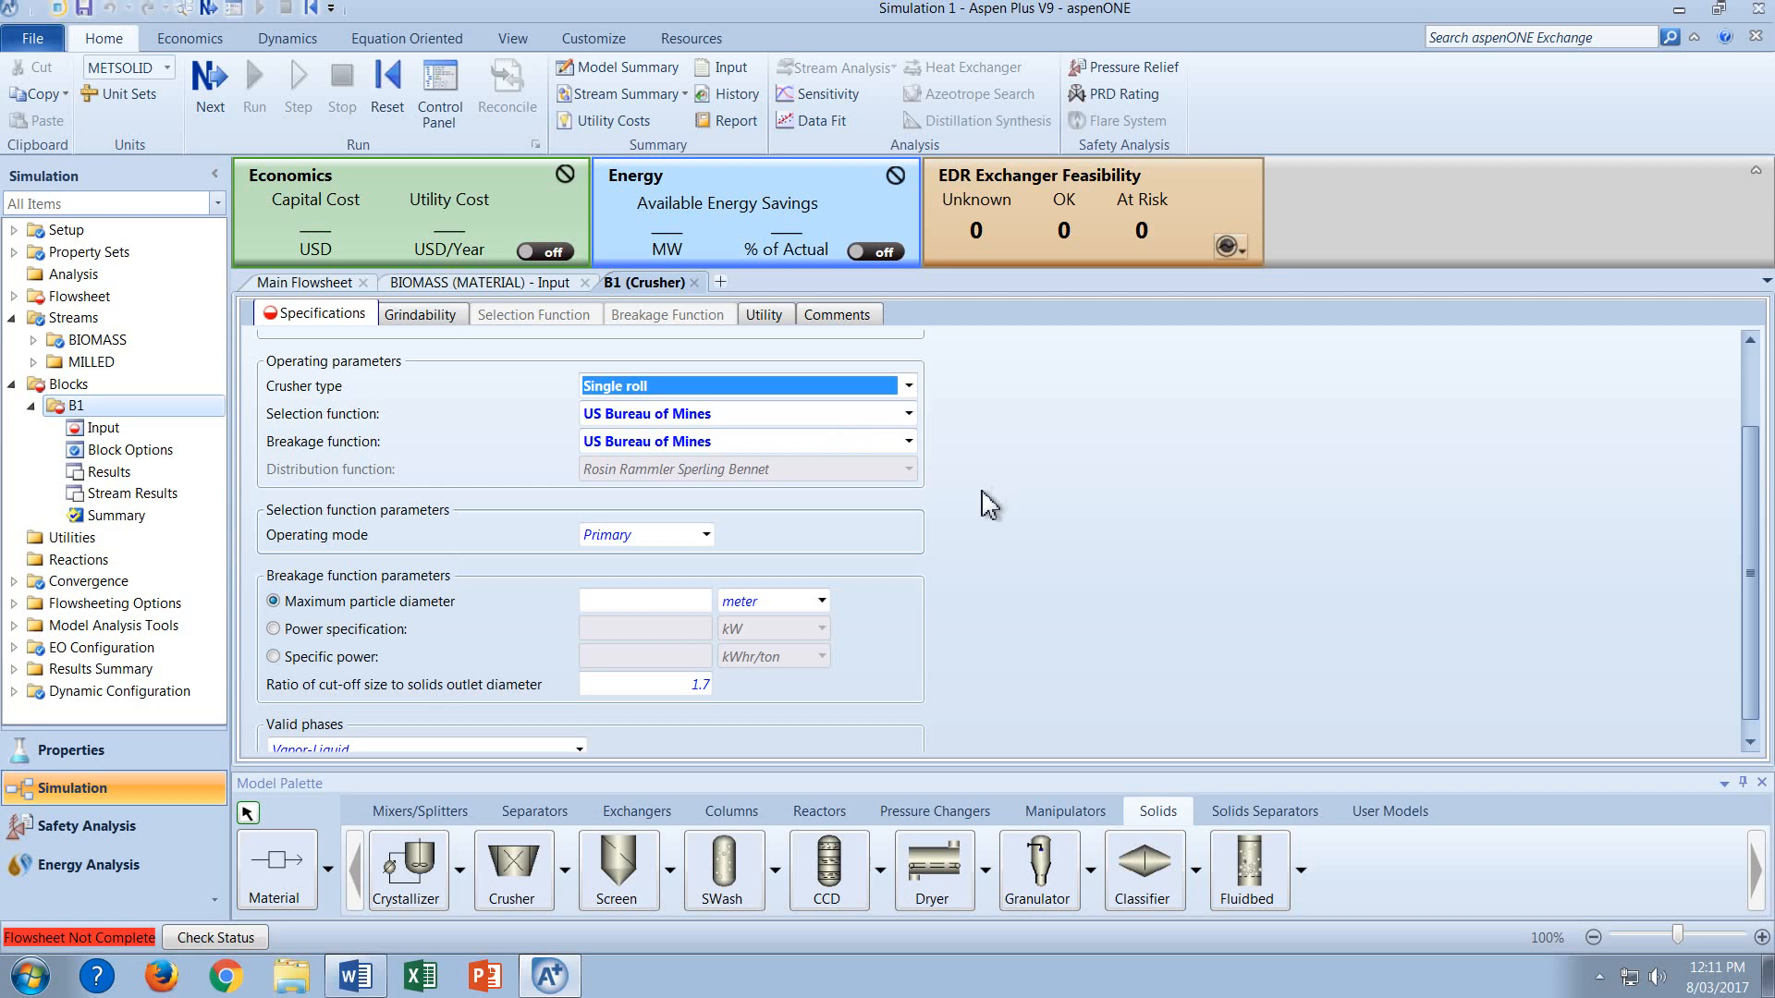
scroll(989, 504, "down", 1)
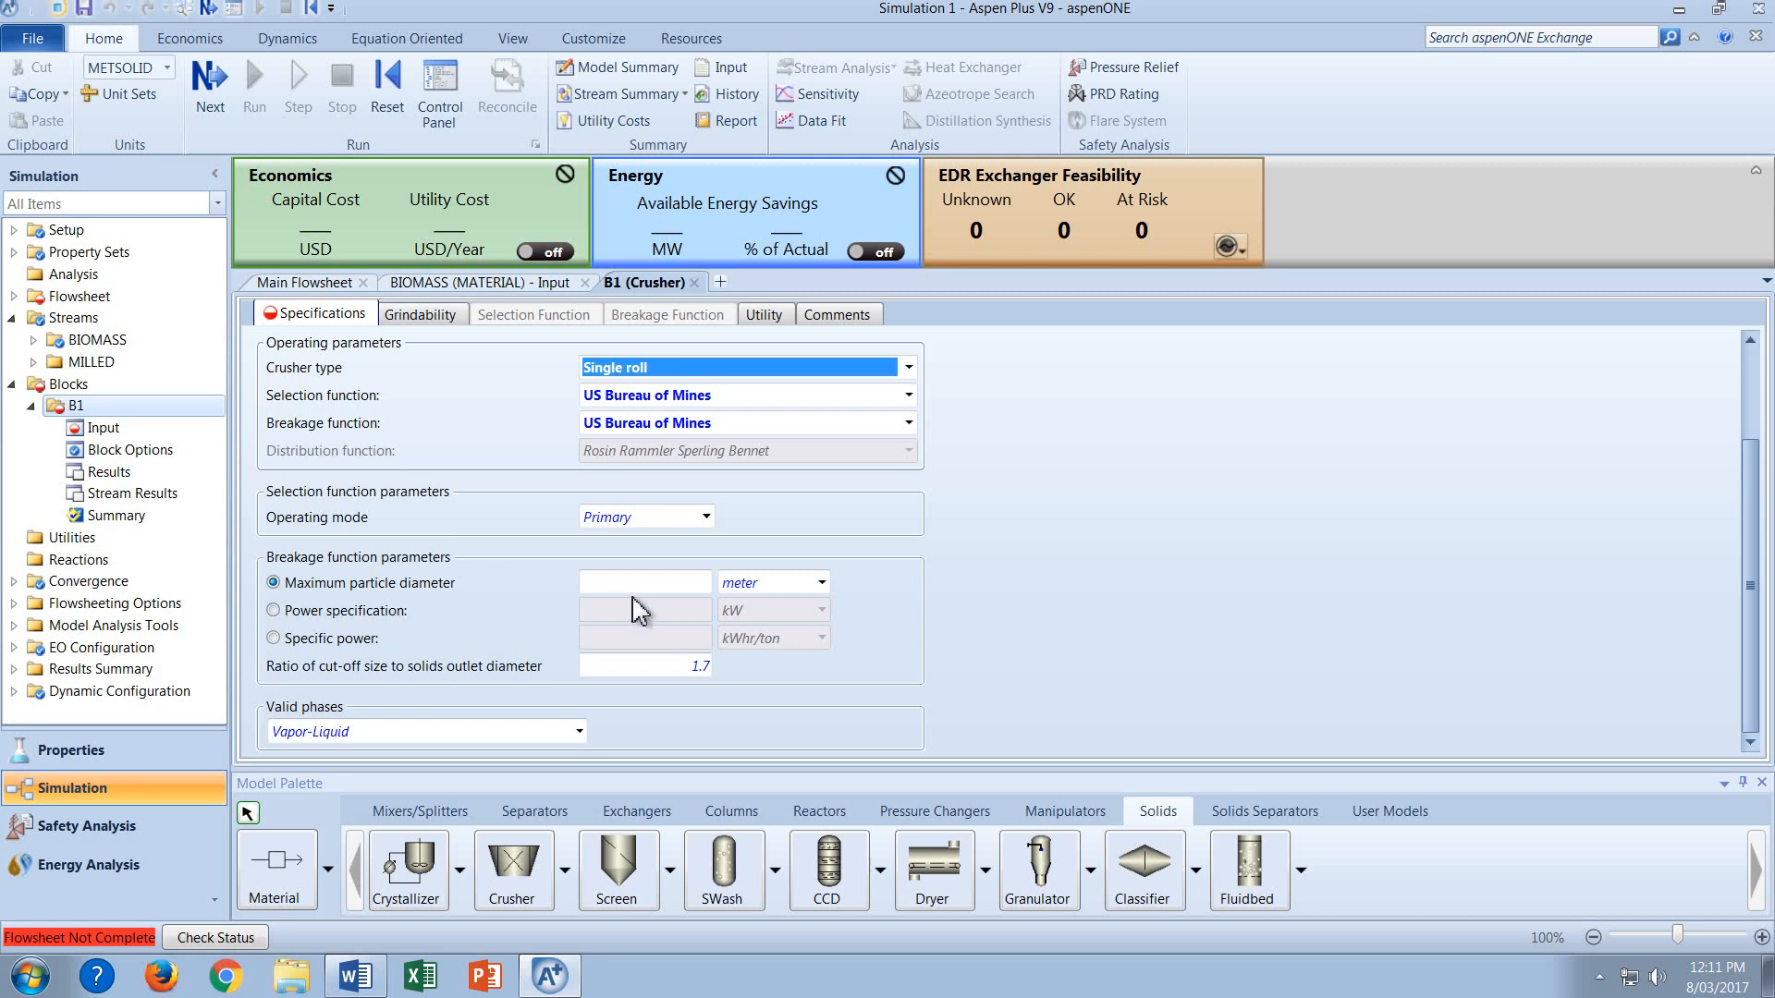
left_click(670, 584)
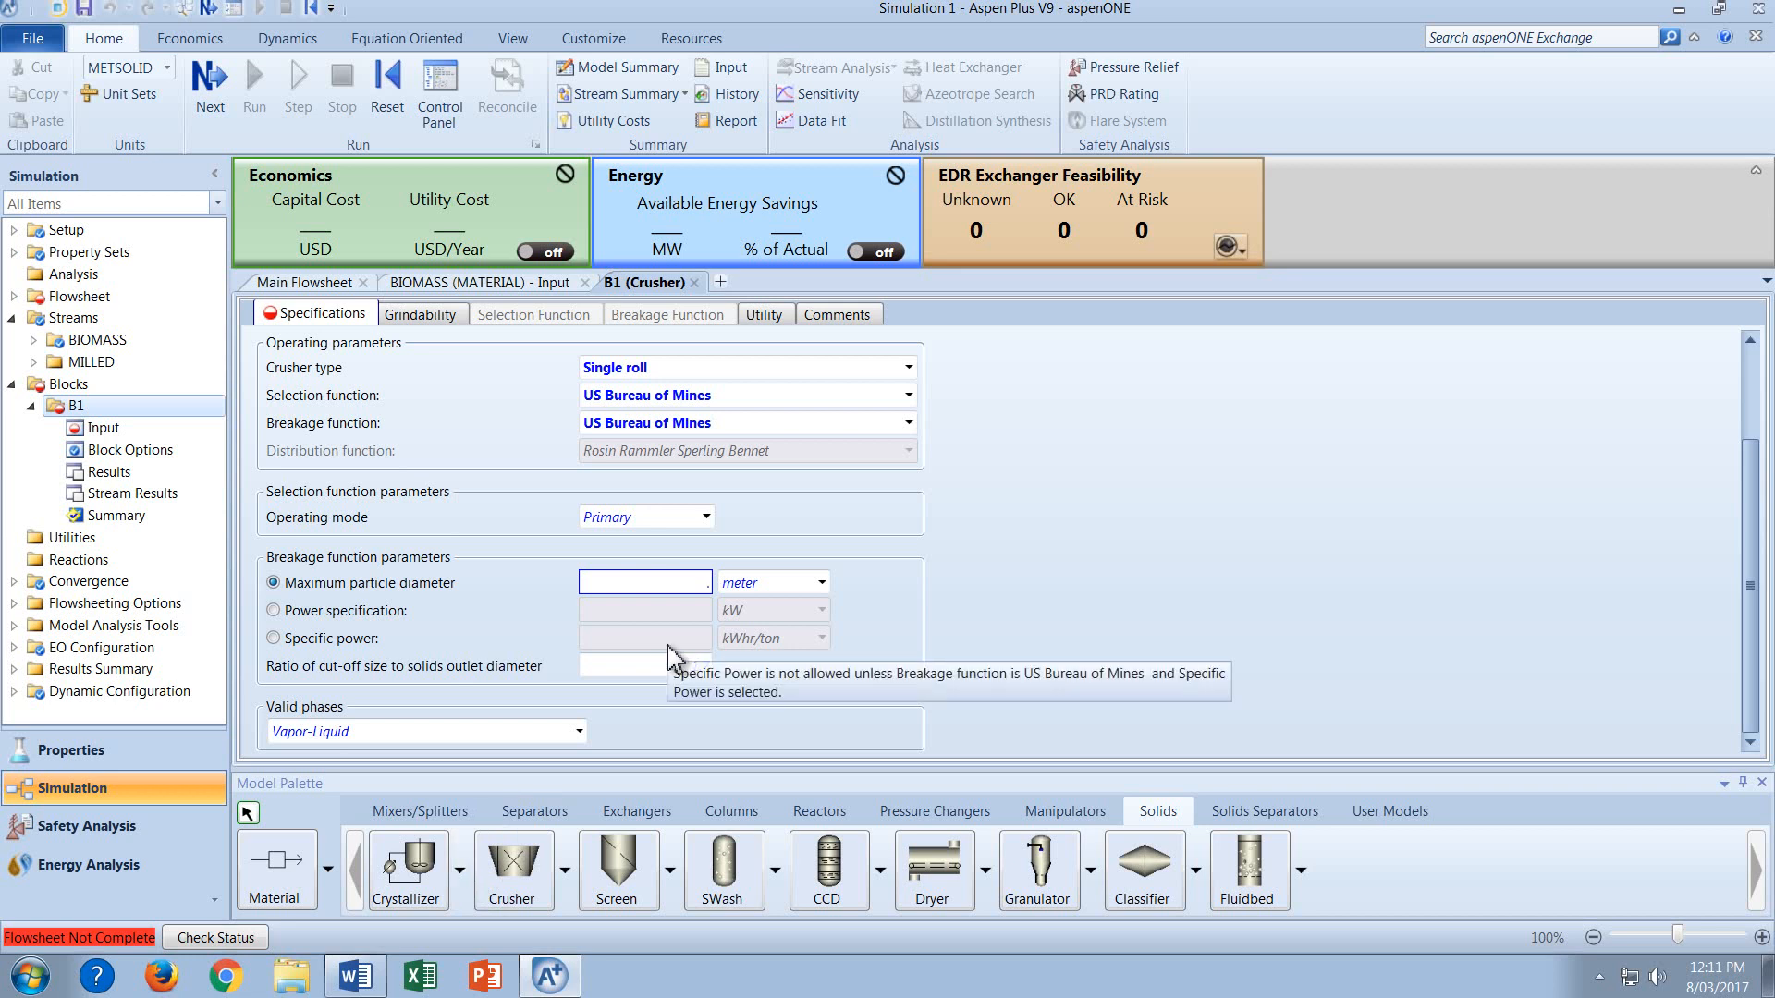
type("5")
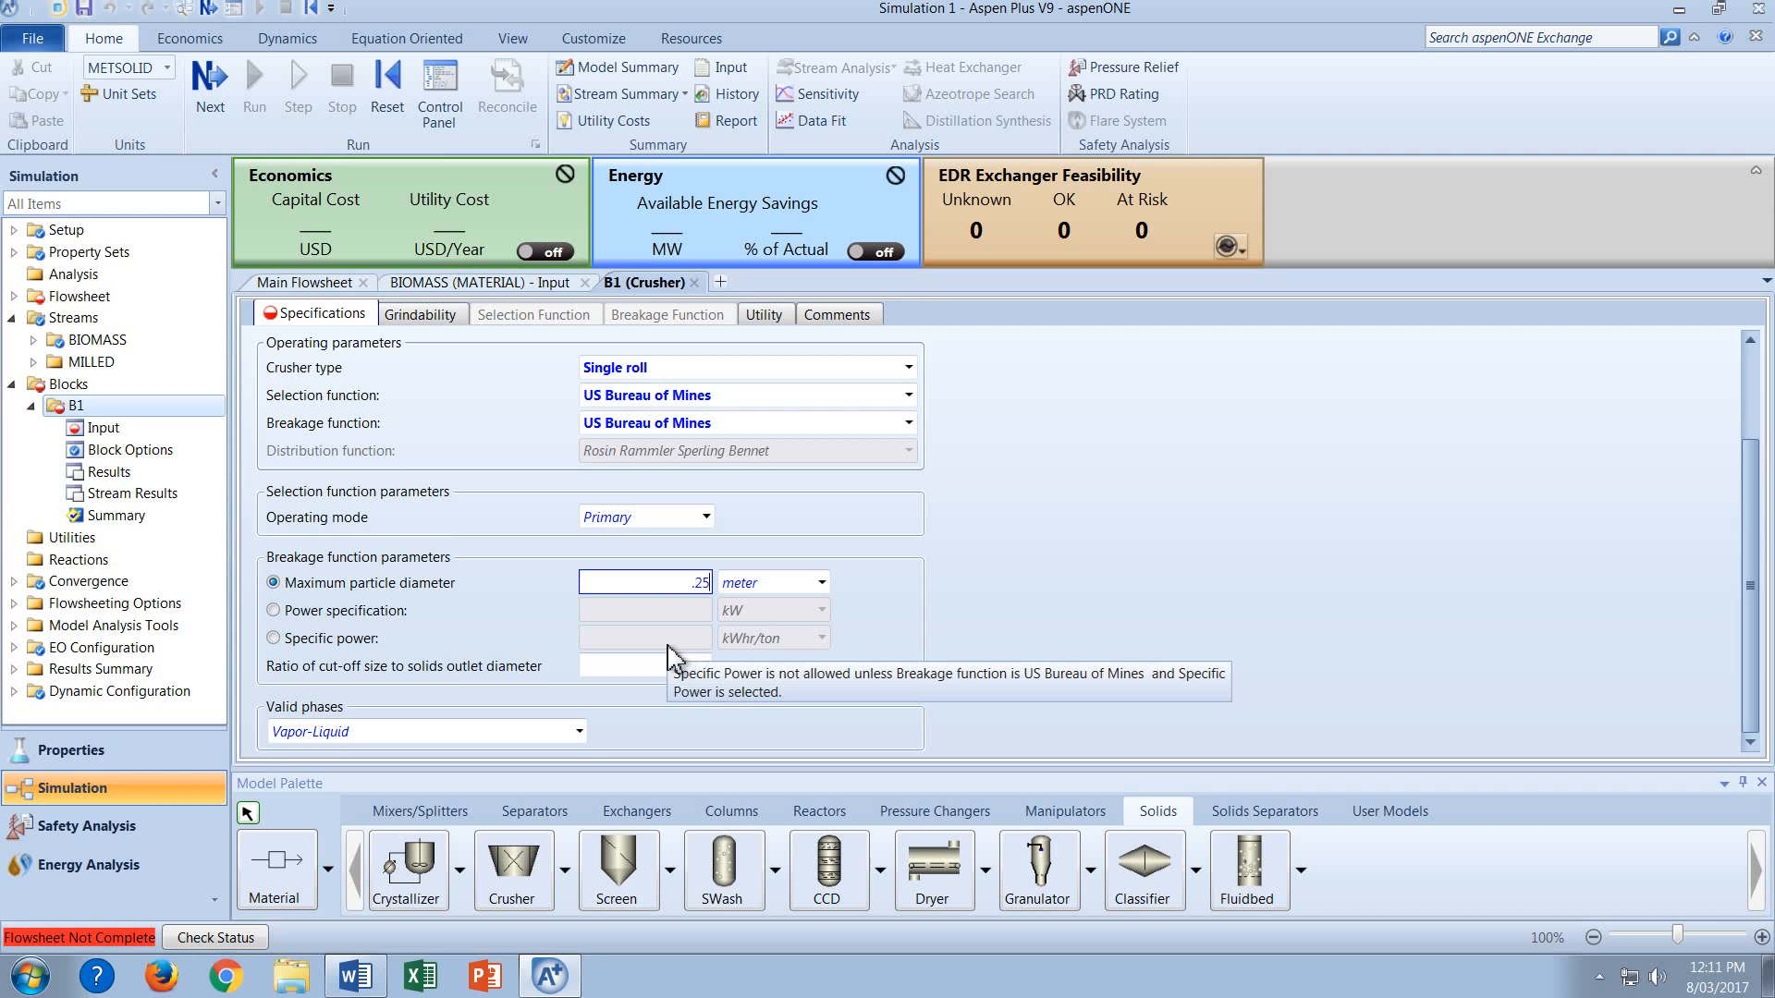
left_click(956, 571)
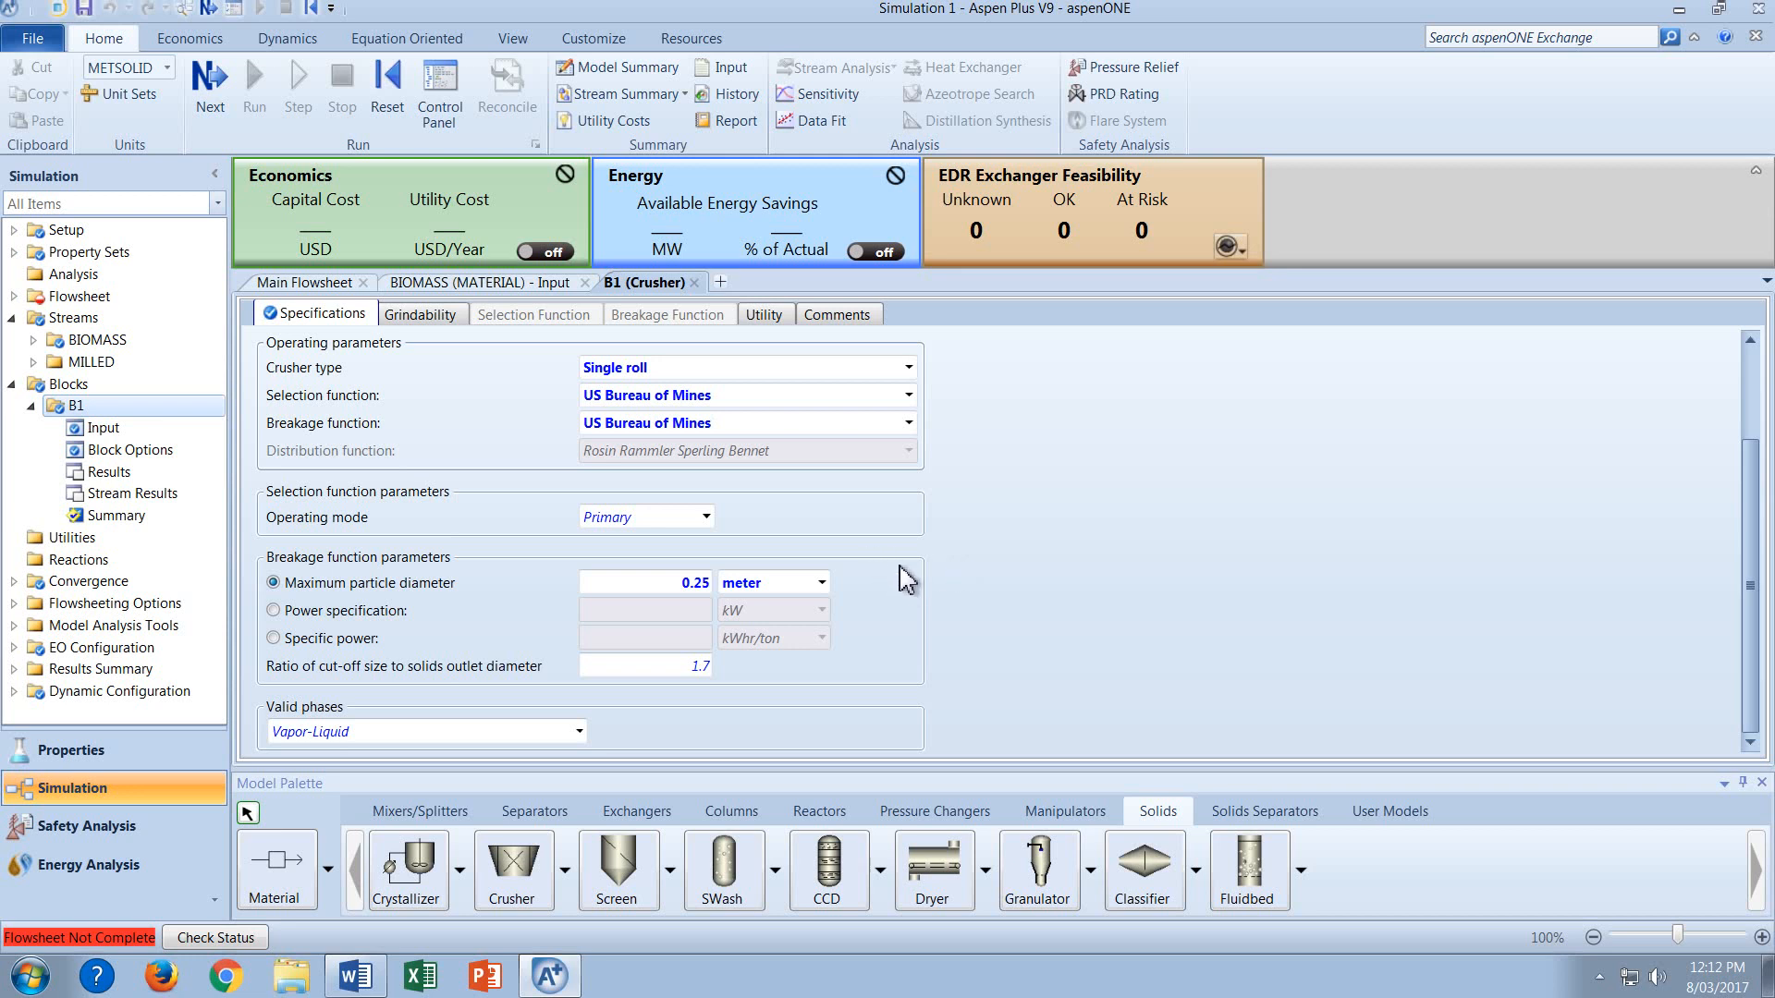
Set the comminution law for the crusher's power calculations to Kick's Law in the grindability settings.
left_click(437, 319)
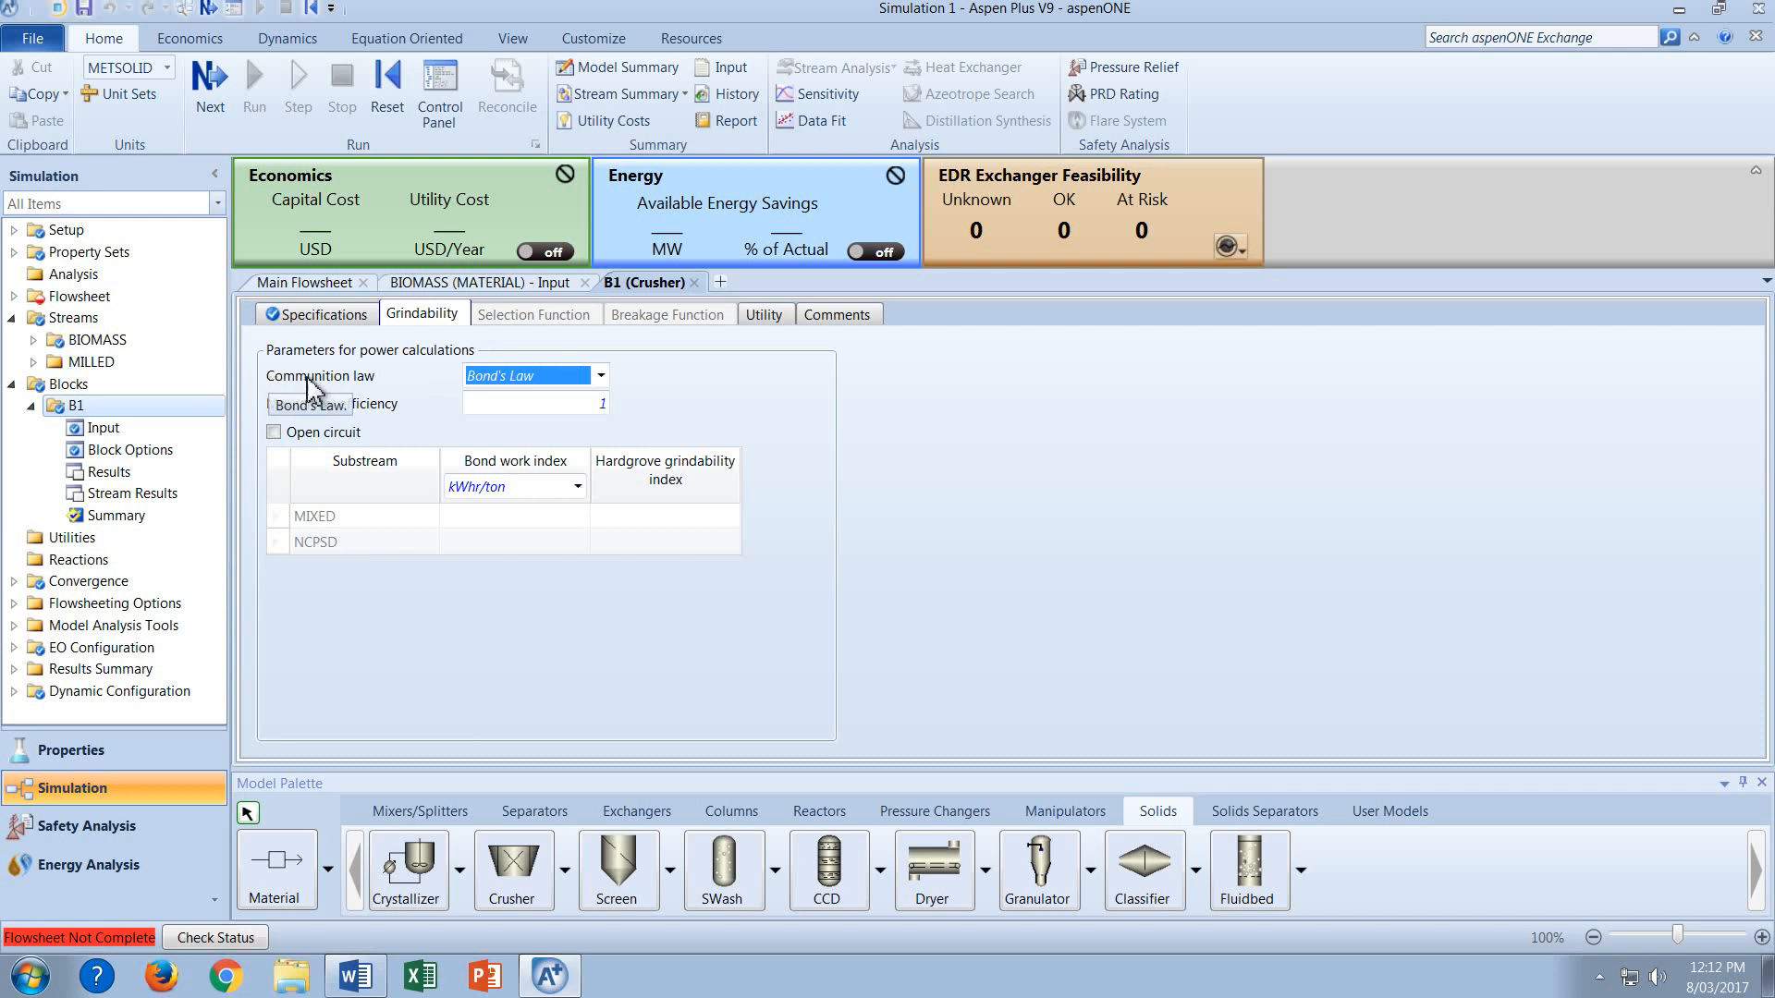
left_click(601, 377)
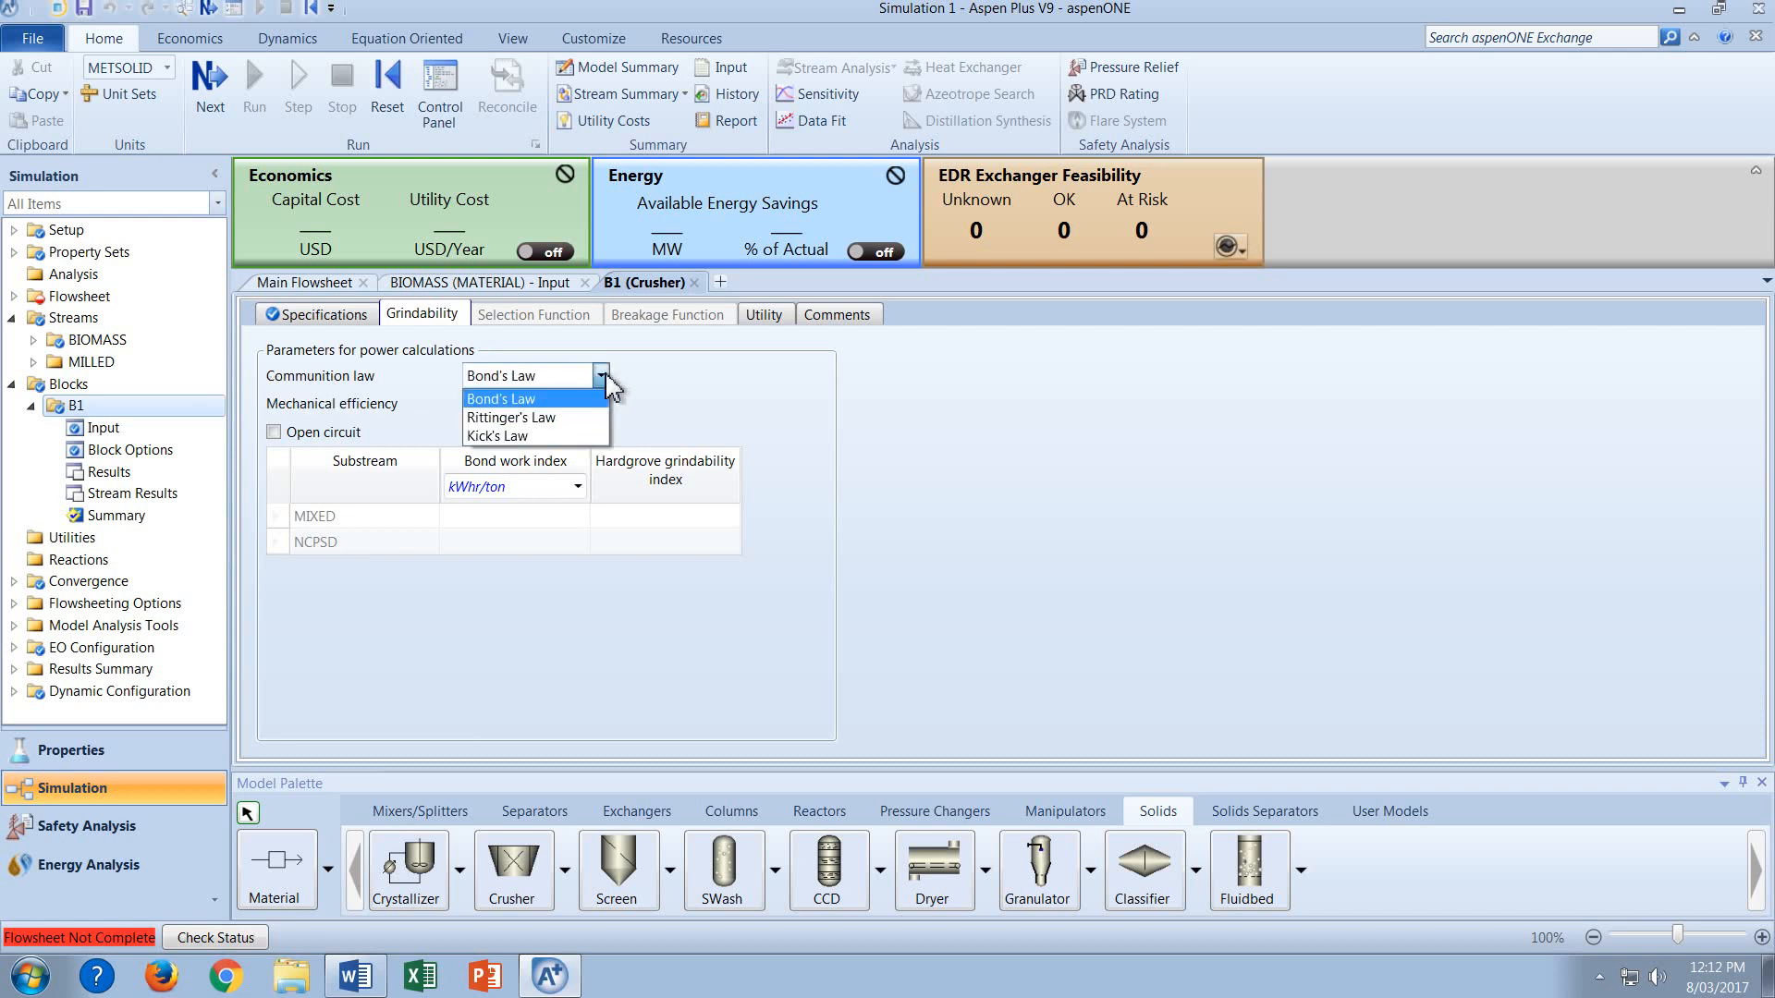
left_click(546, 438)
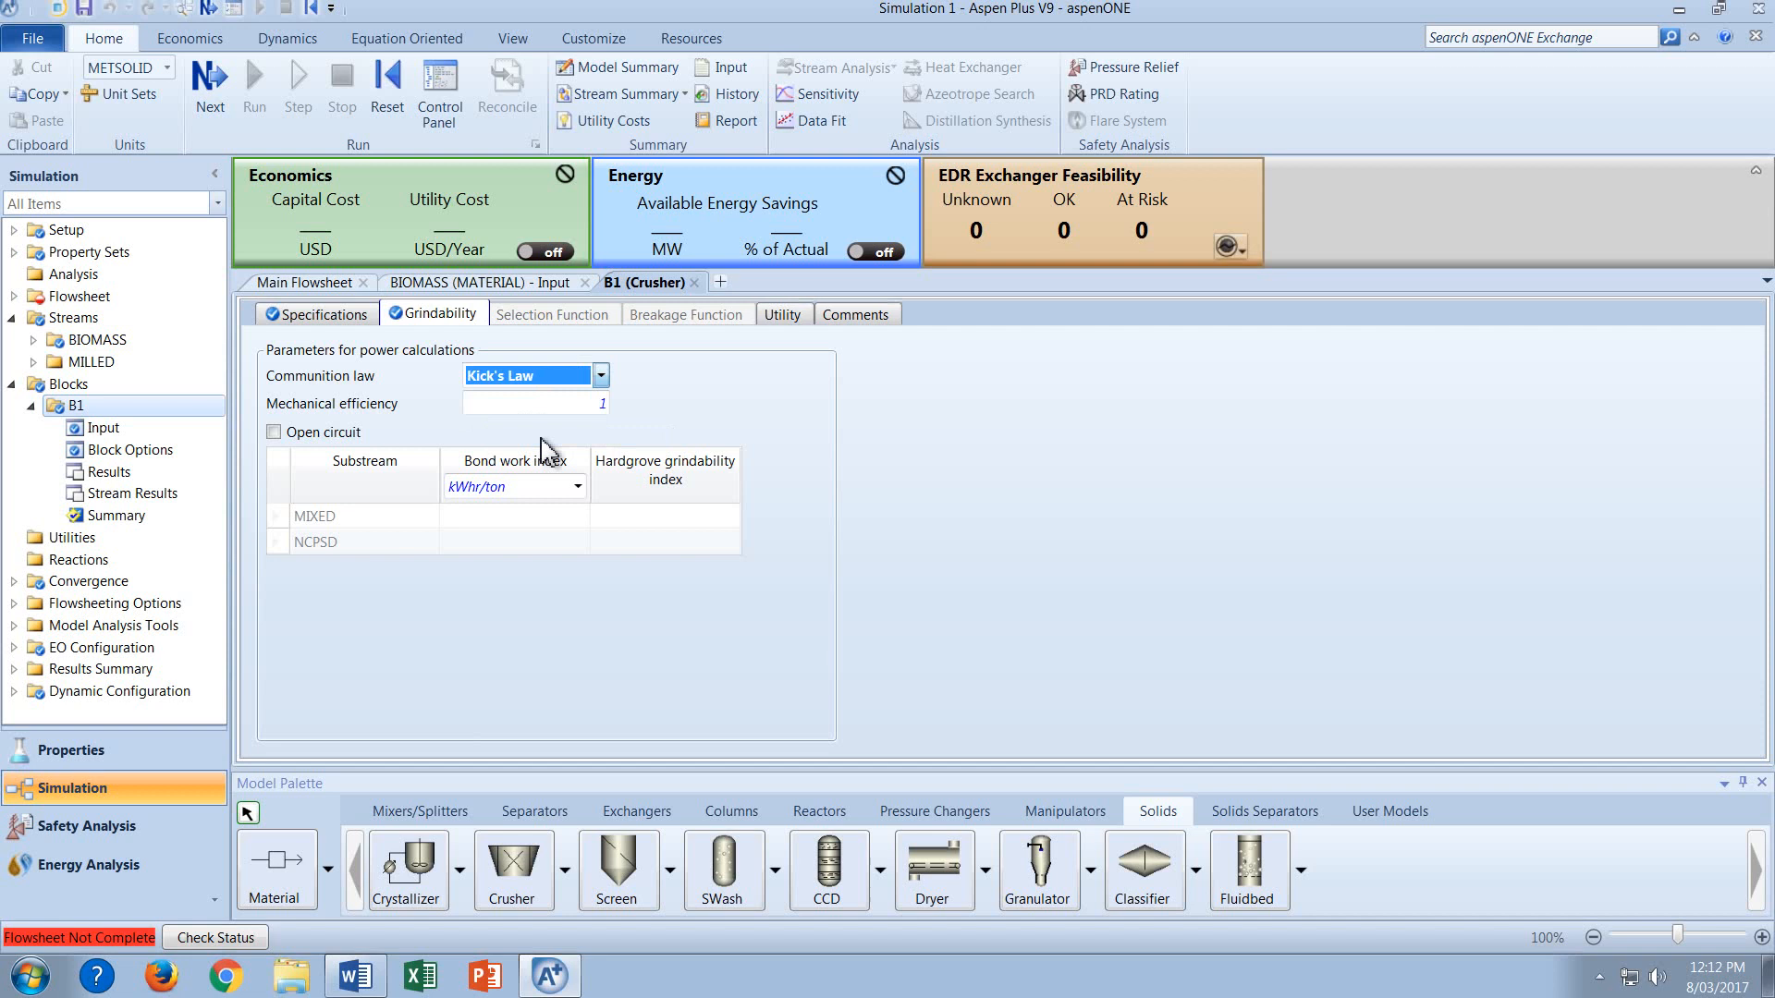
left_click(657, 421)
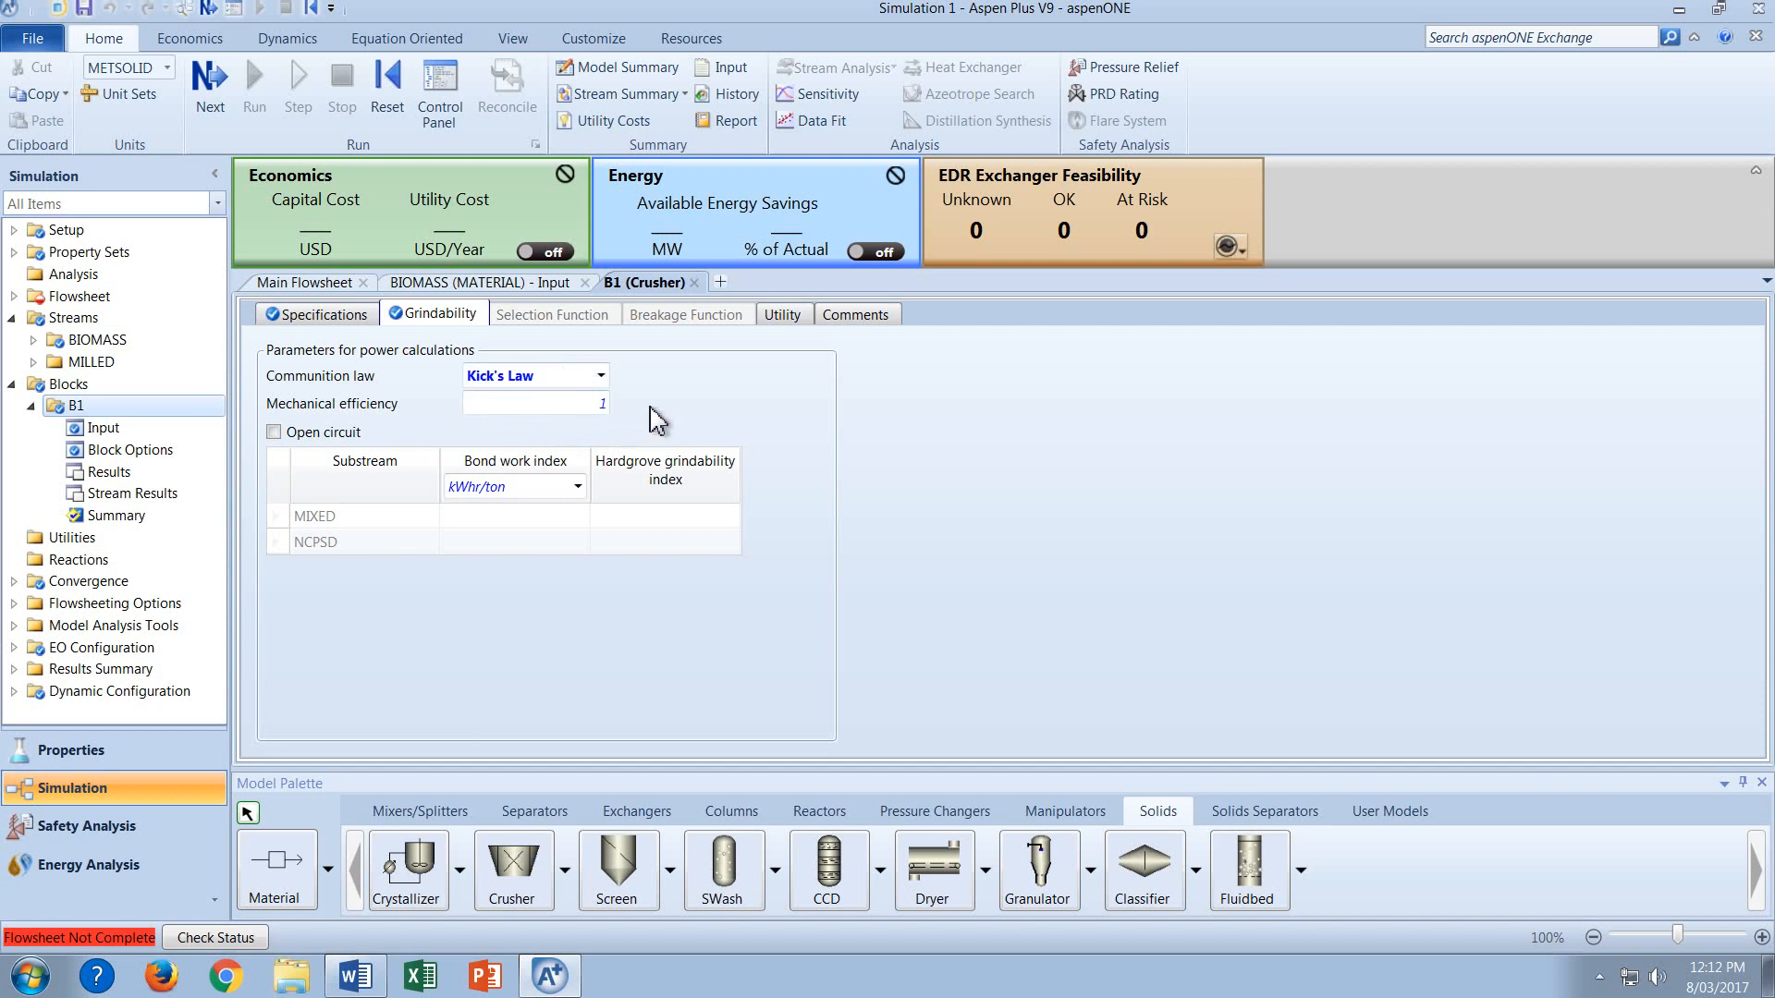
Enter a Bond work index of 87.28 kWhr/ton for both the MIXED and NCPSD substreams.
left_click(560, 522)
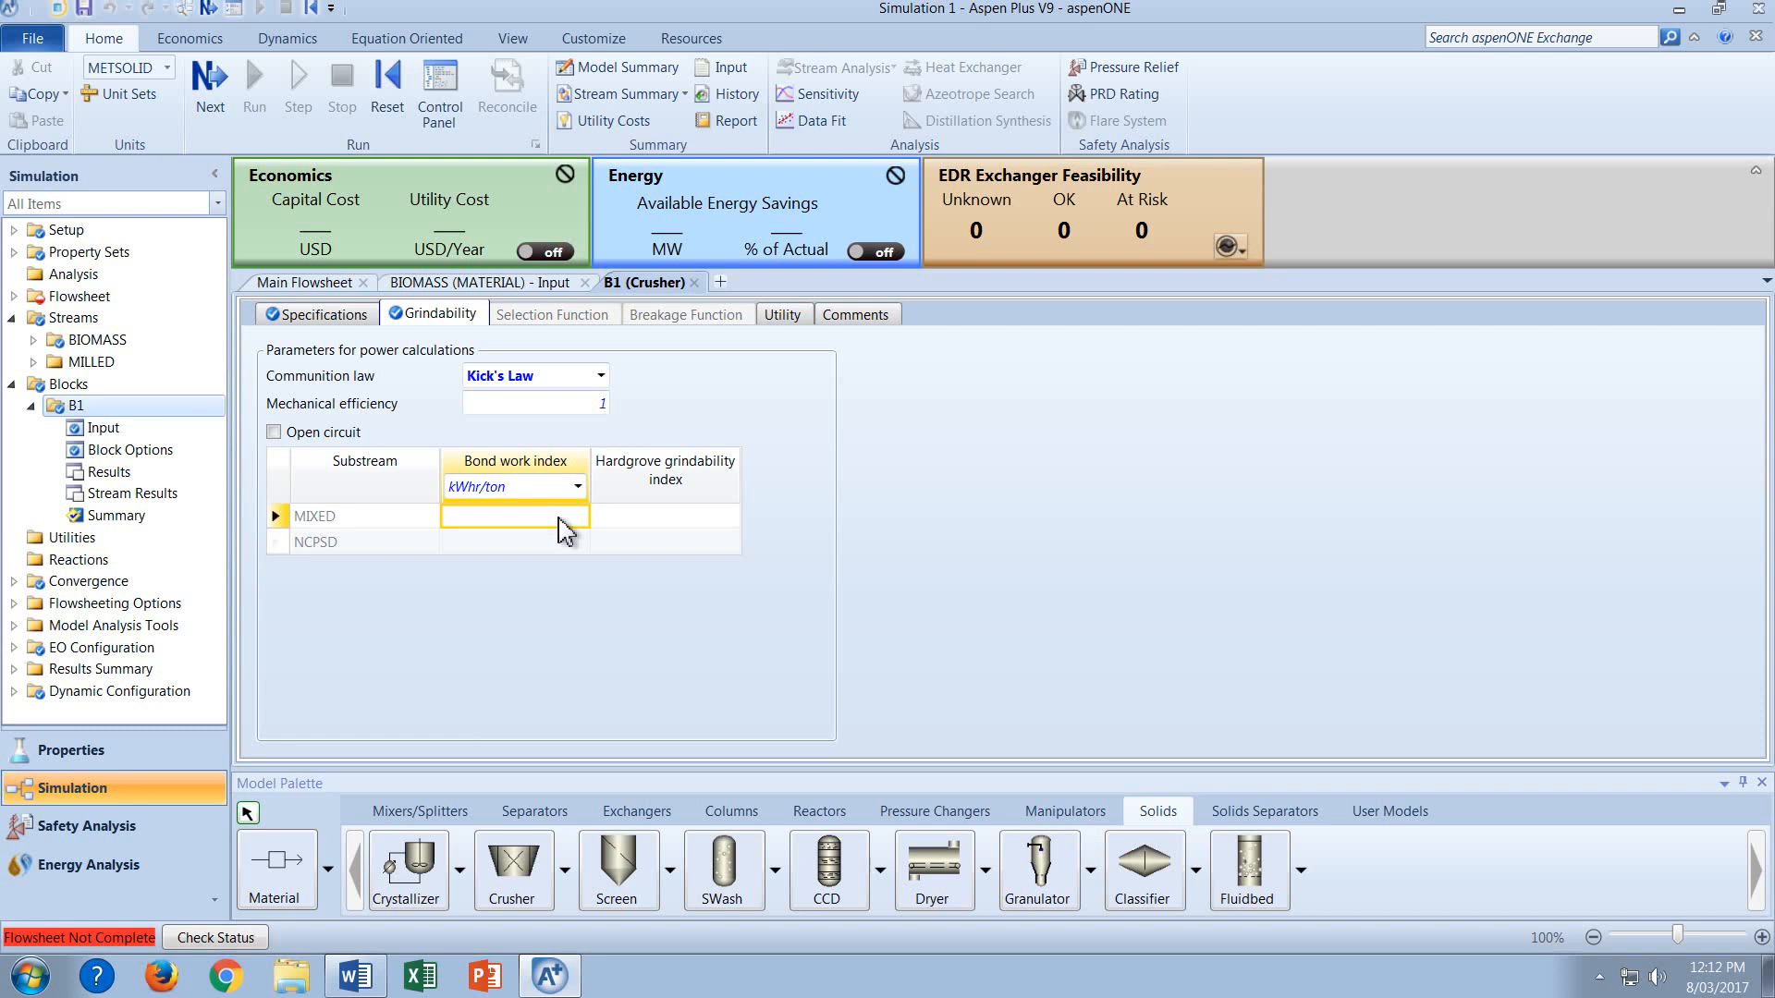
type("87.28")
key("Return")
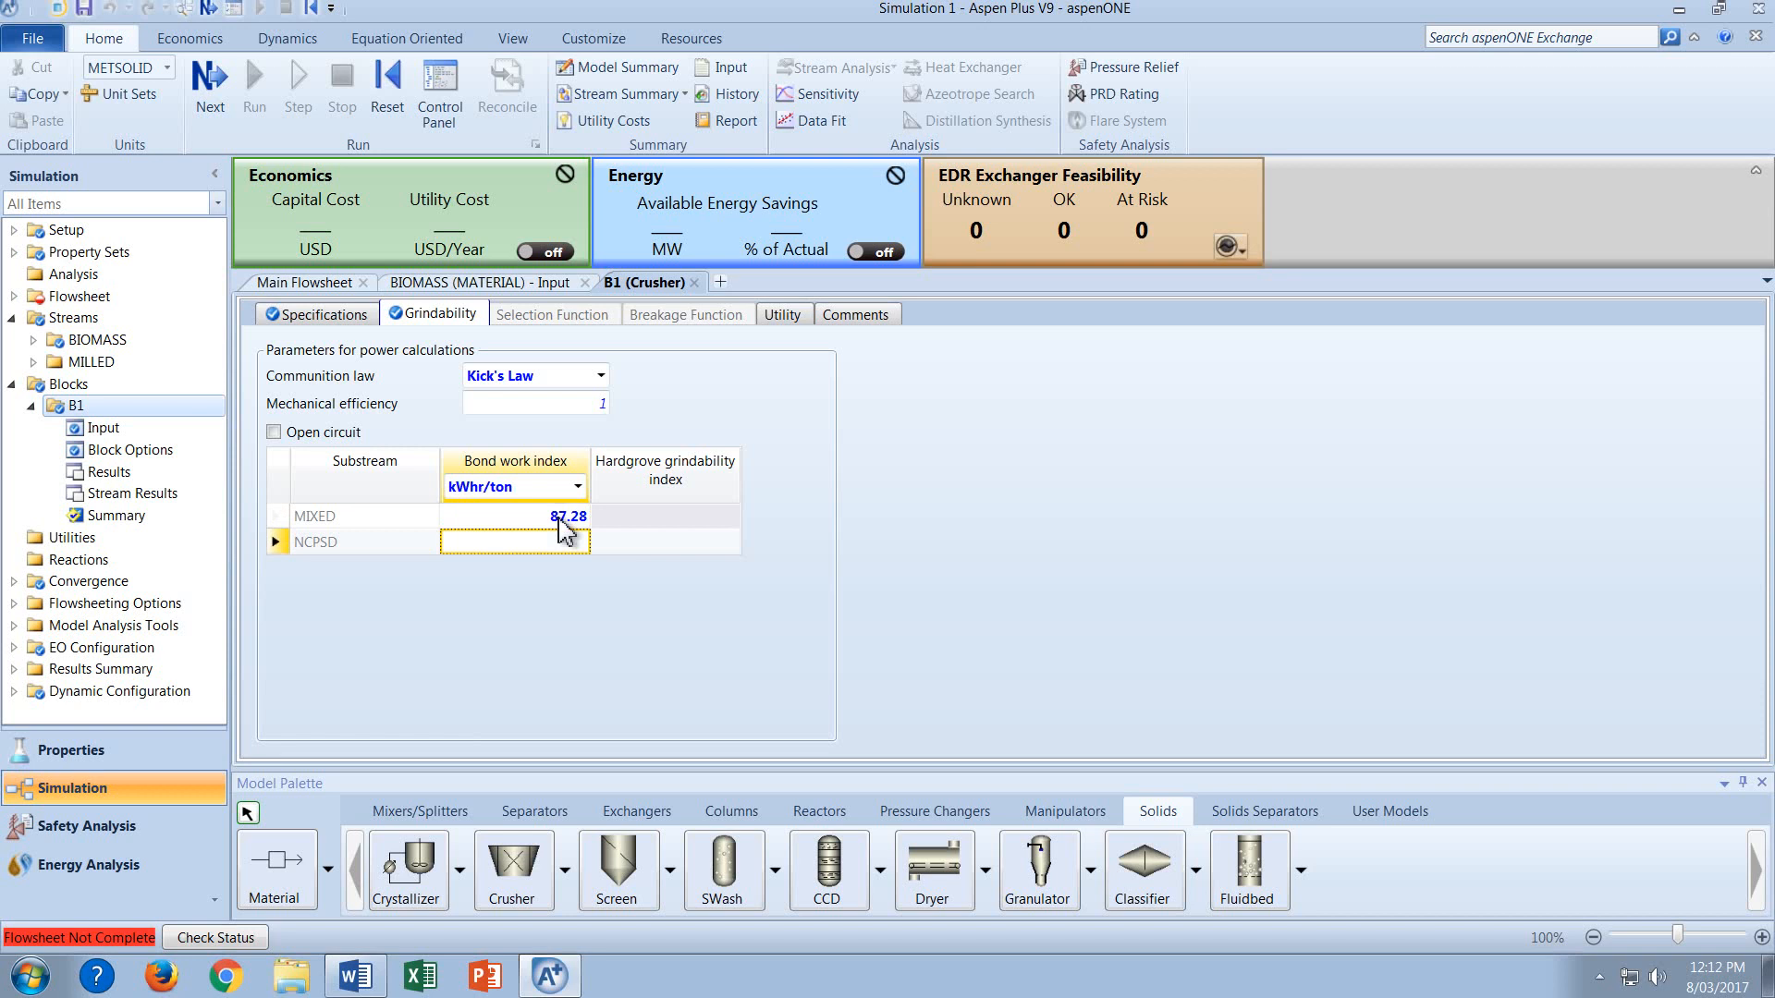
type("87.28")
key("Return")
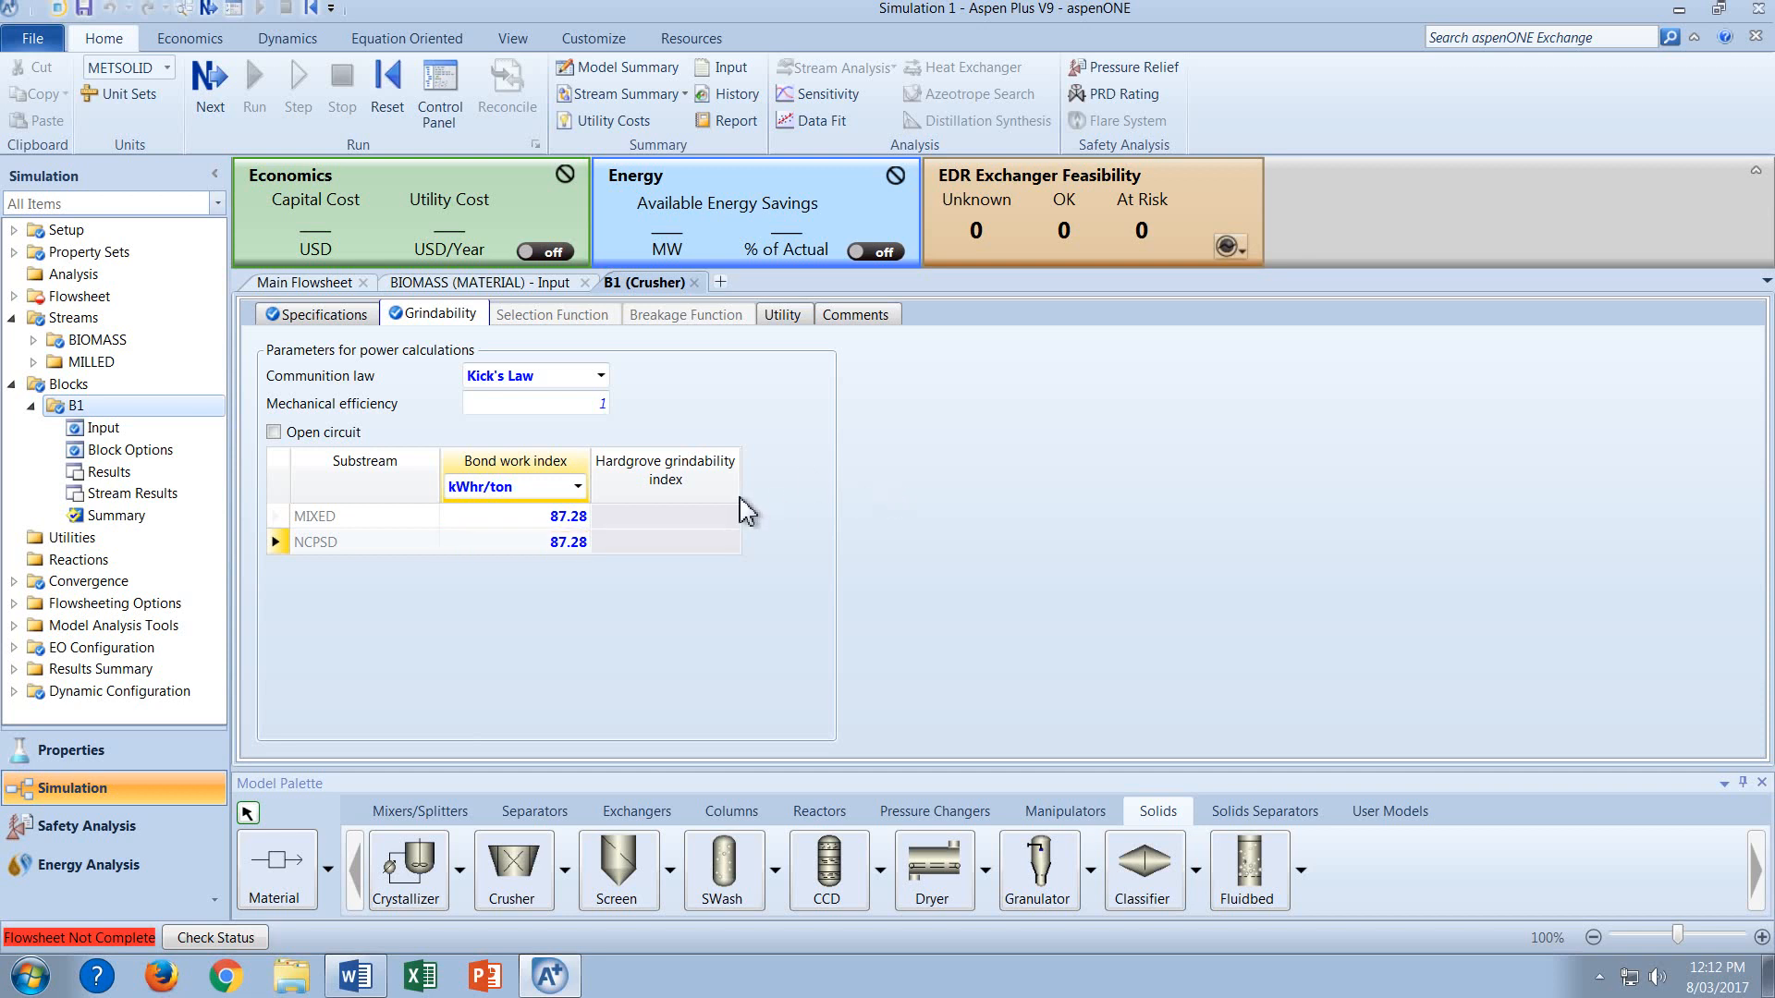
Check the grindability indices against the crusher specification in the Word lab sheet, and request help on the Bond work index in Aspen Plus.
left_click(714, 516)
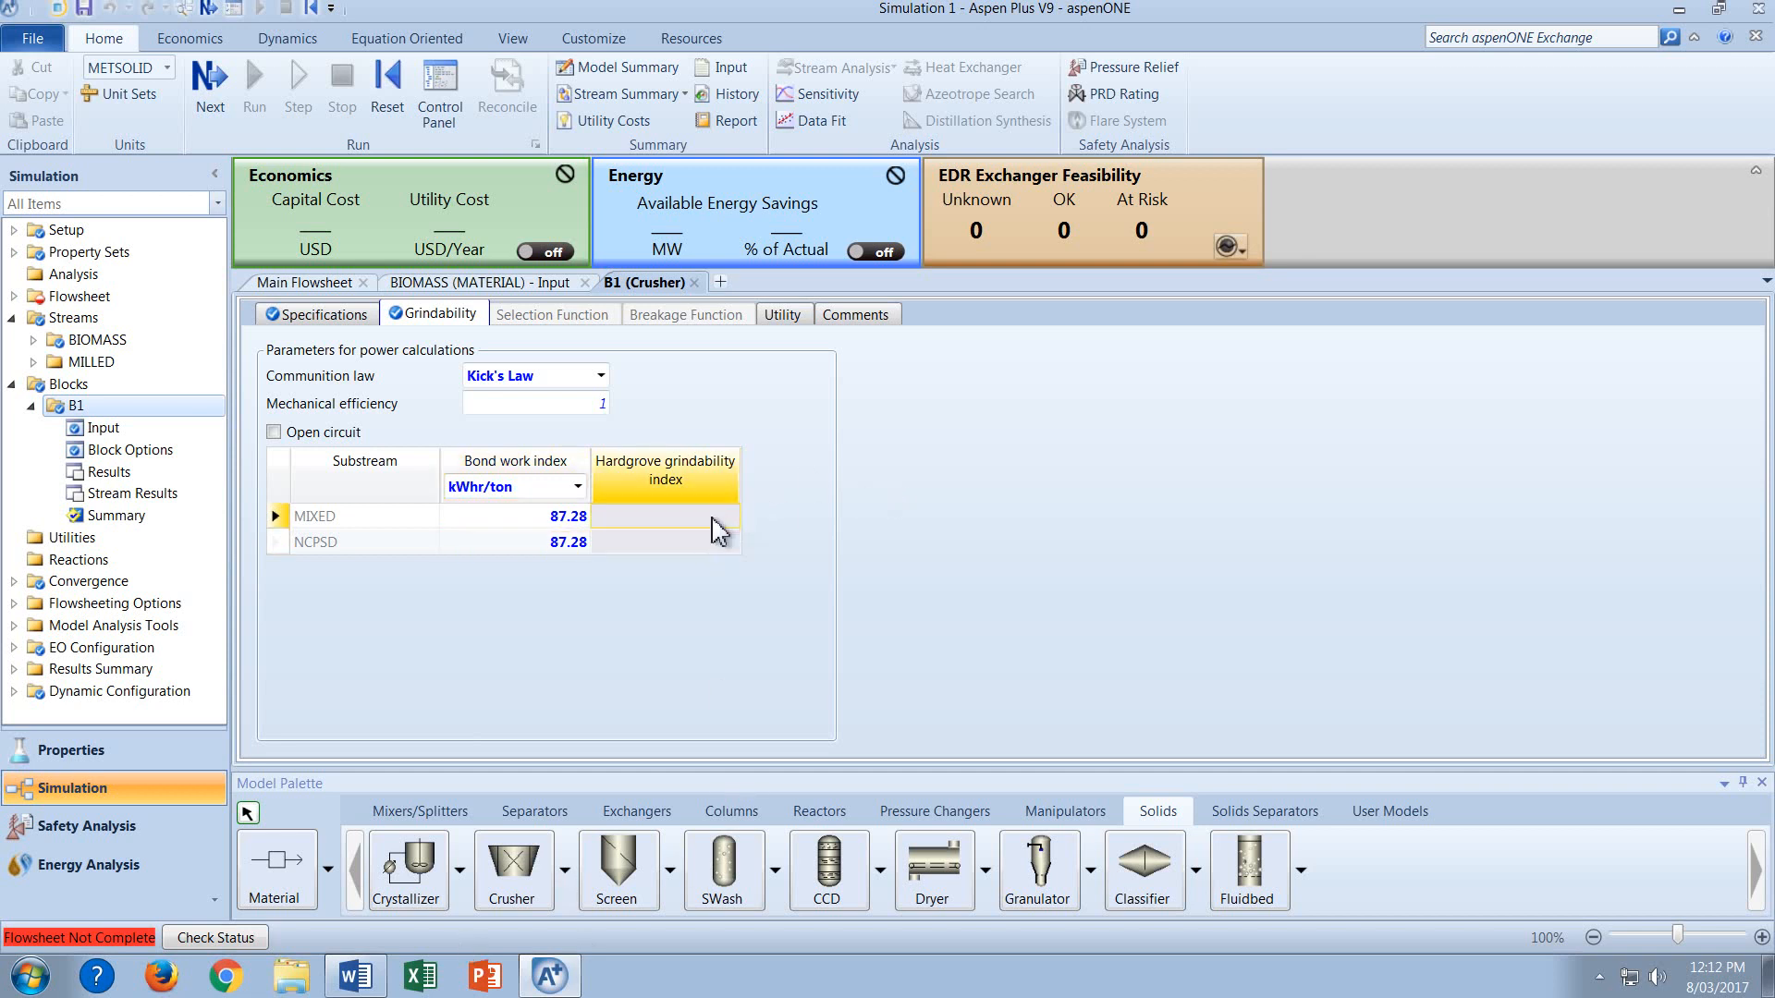
left_click(370, 989)
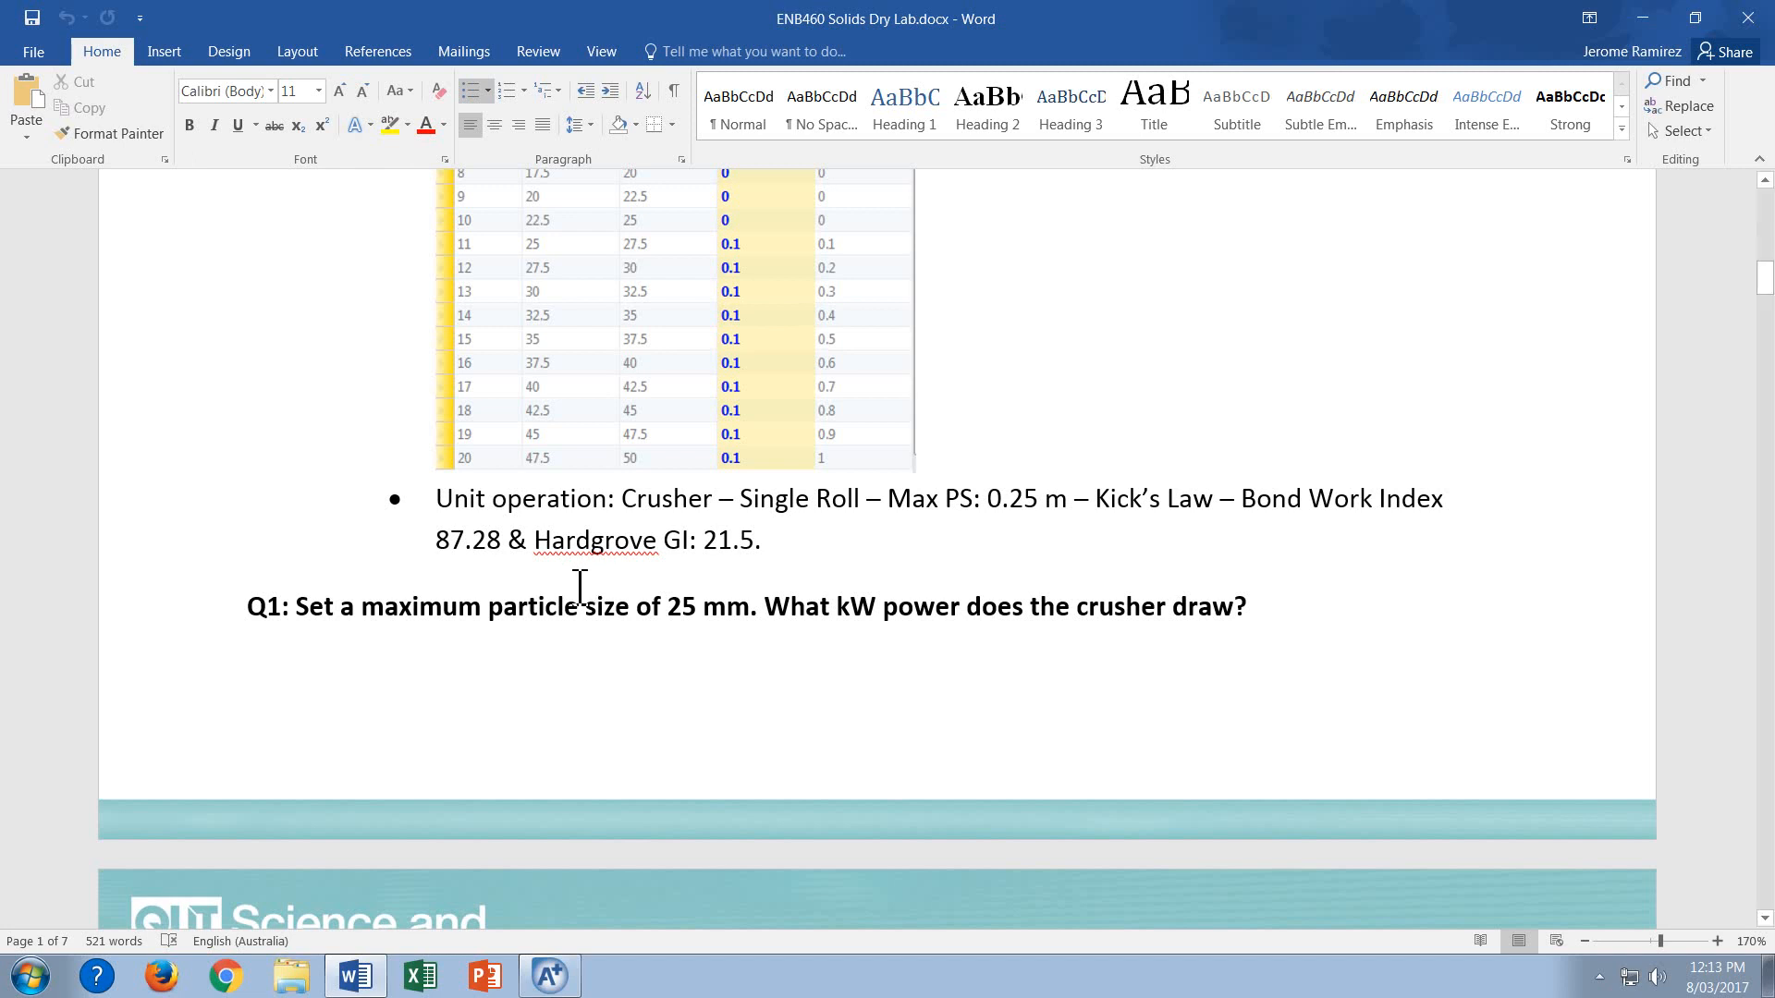
left_click(551, 977)
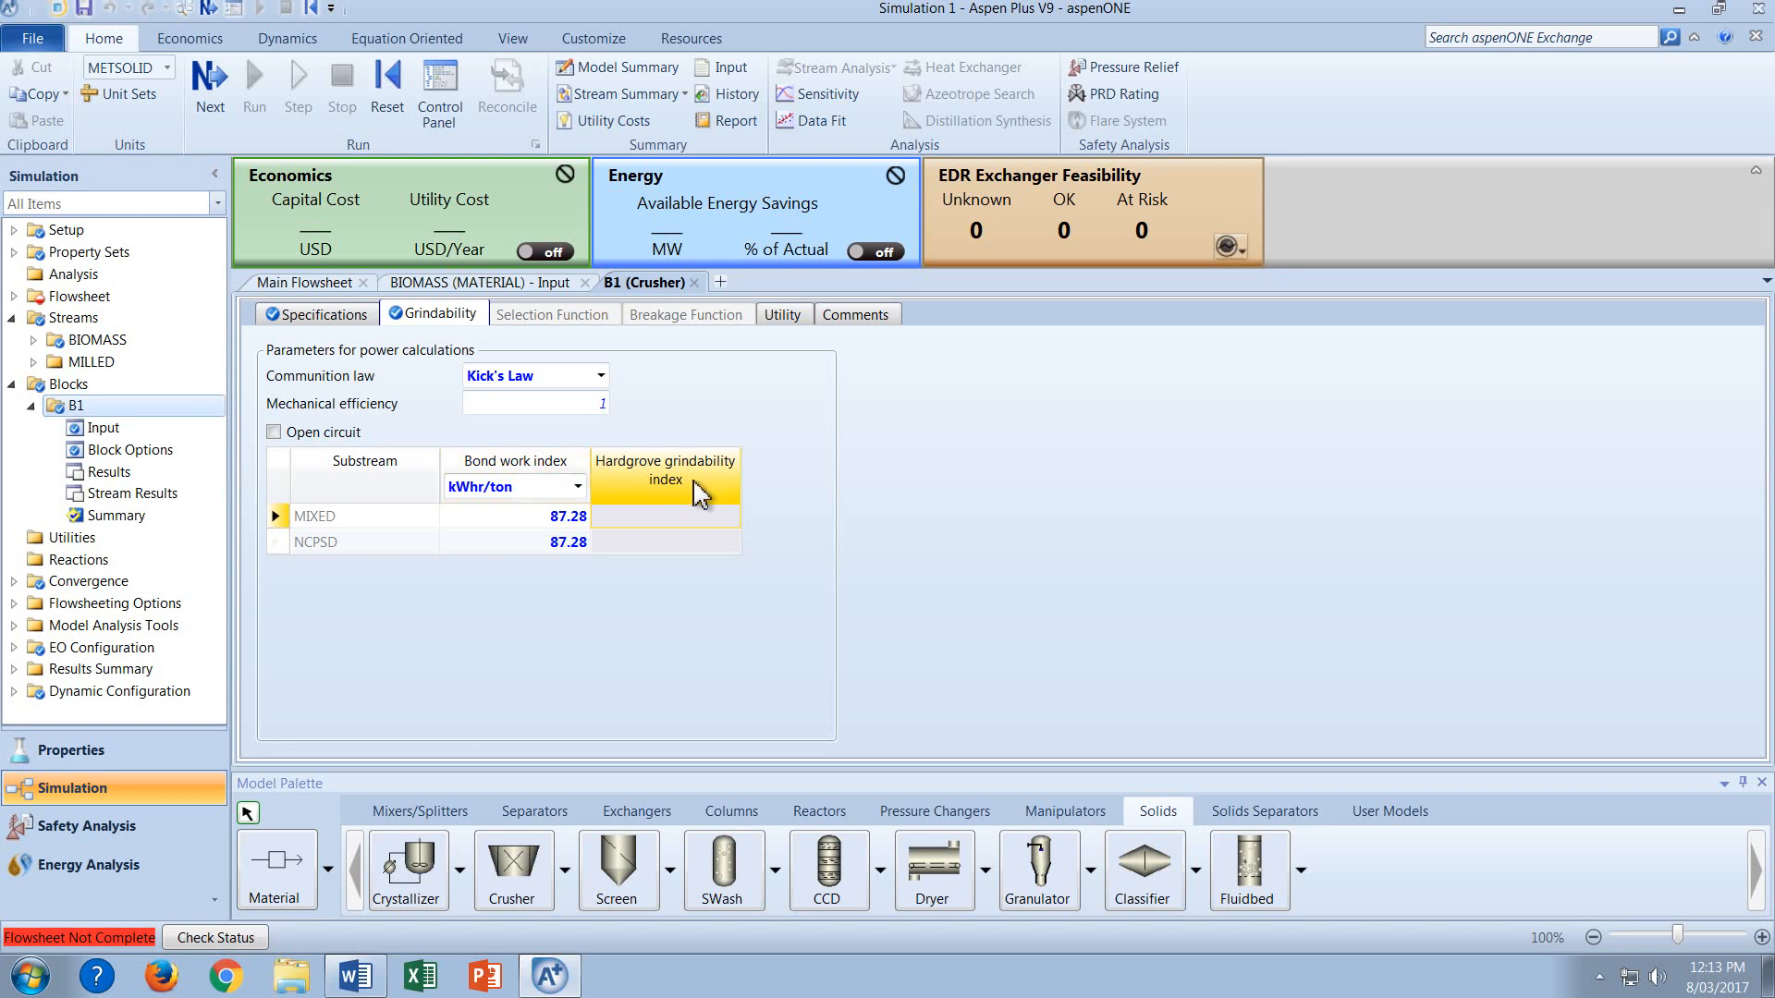
left_click(559, 455)
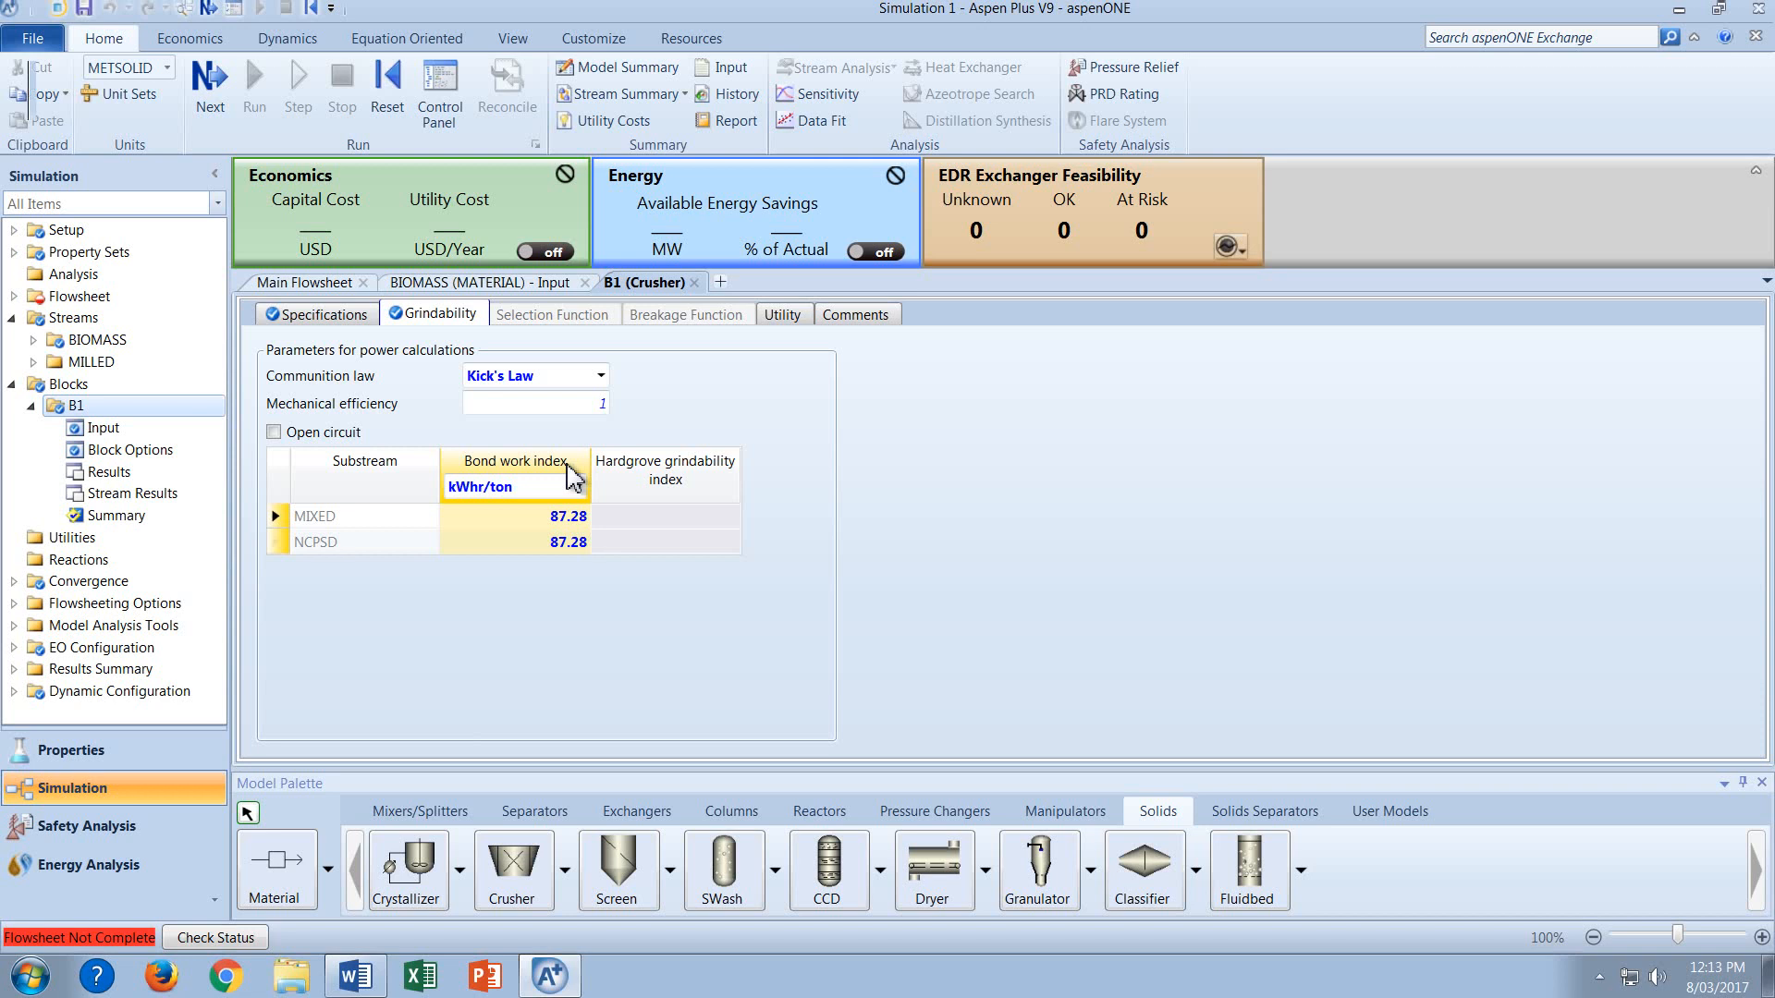
key("F1")
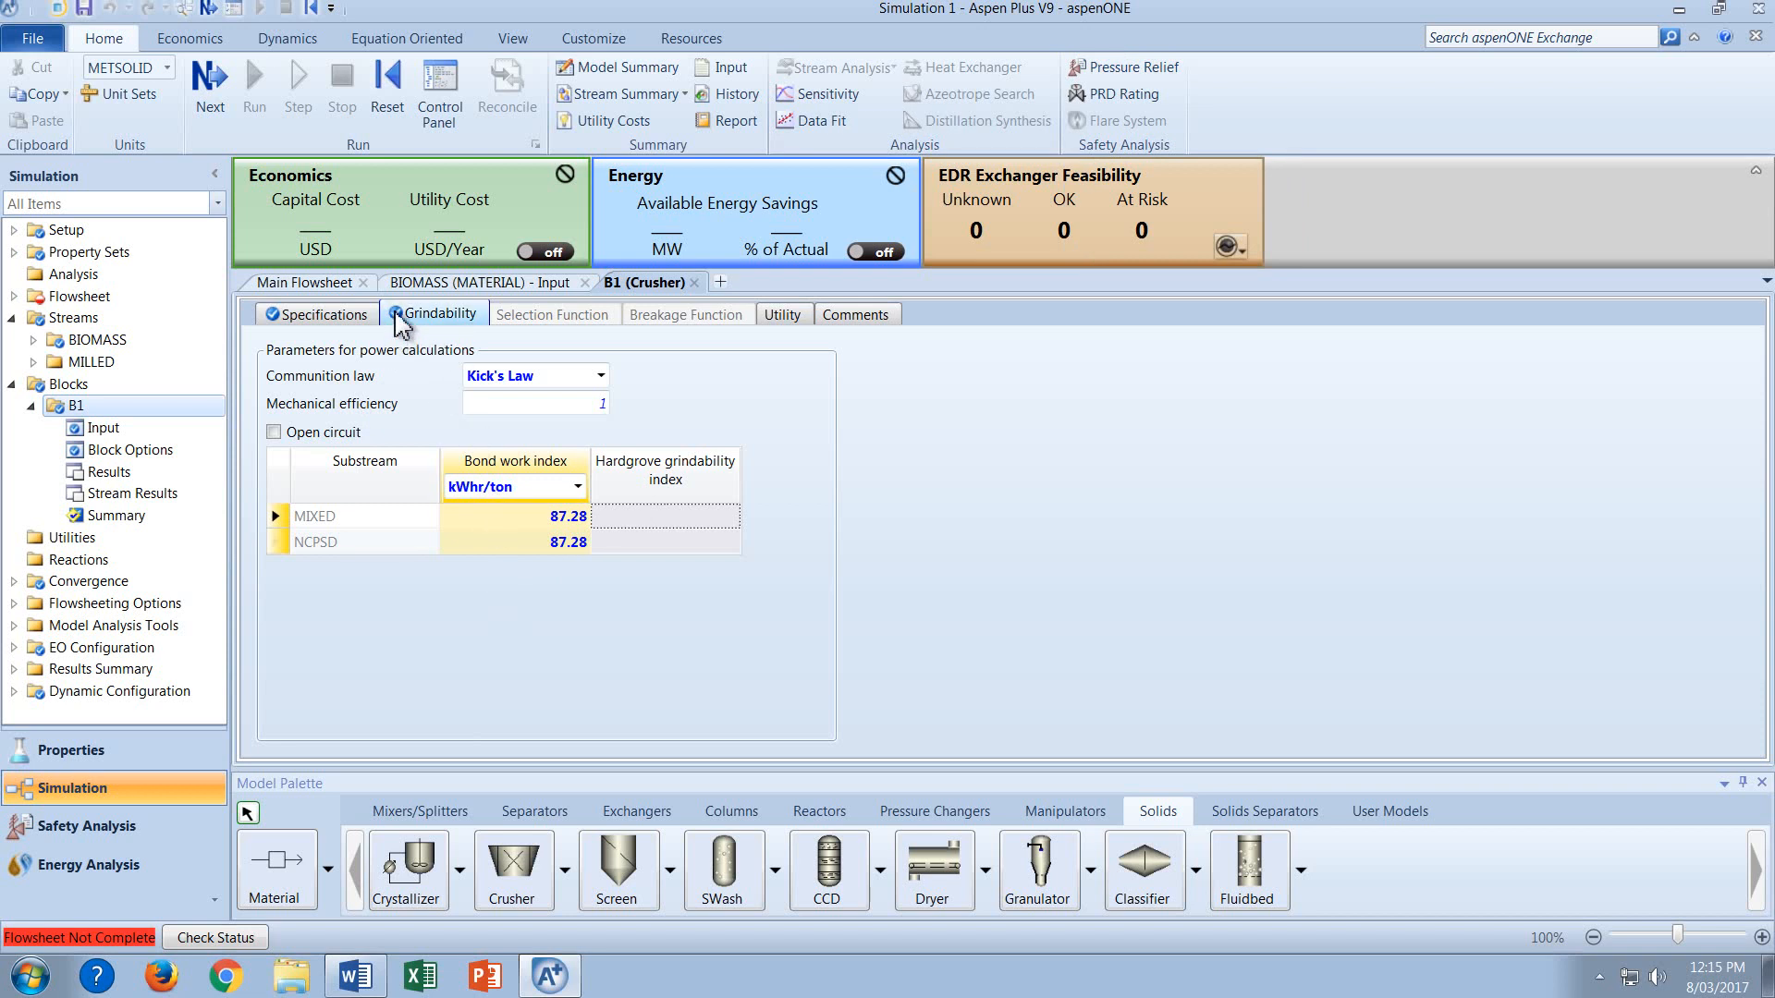
Return to the main flowsheet, check which required input is still missing, and close the report.
left_click(330, 314)
left_click(314, 283)
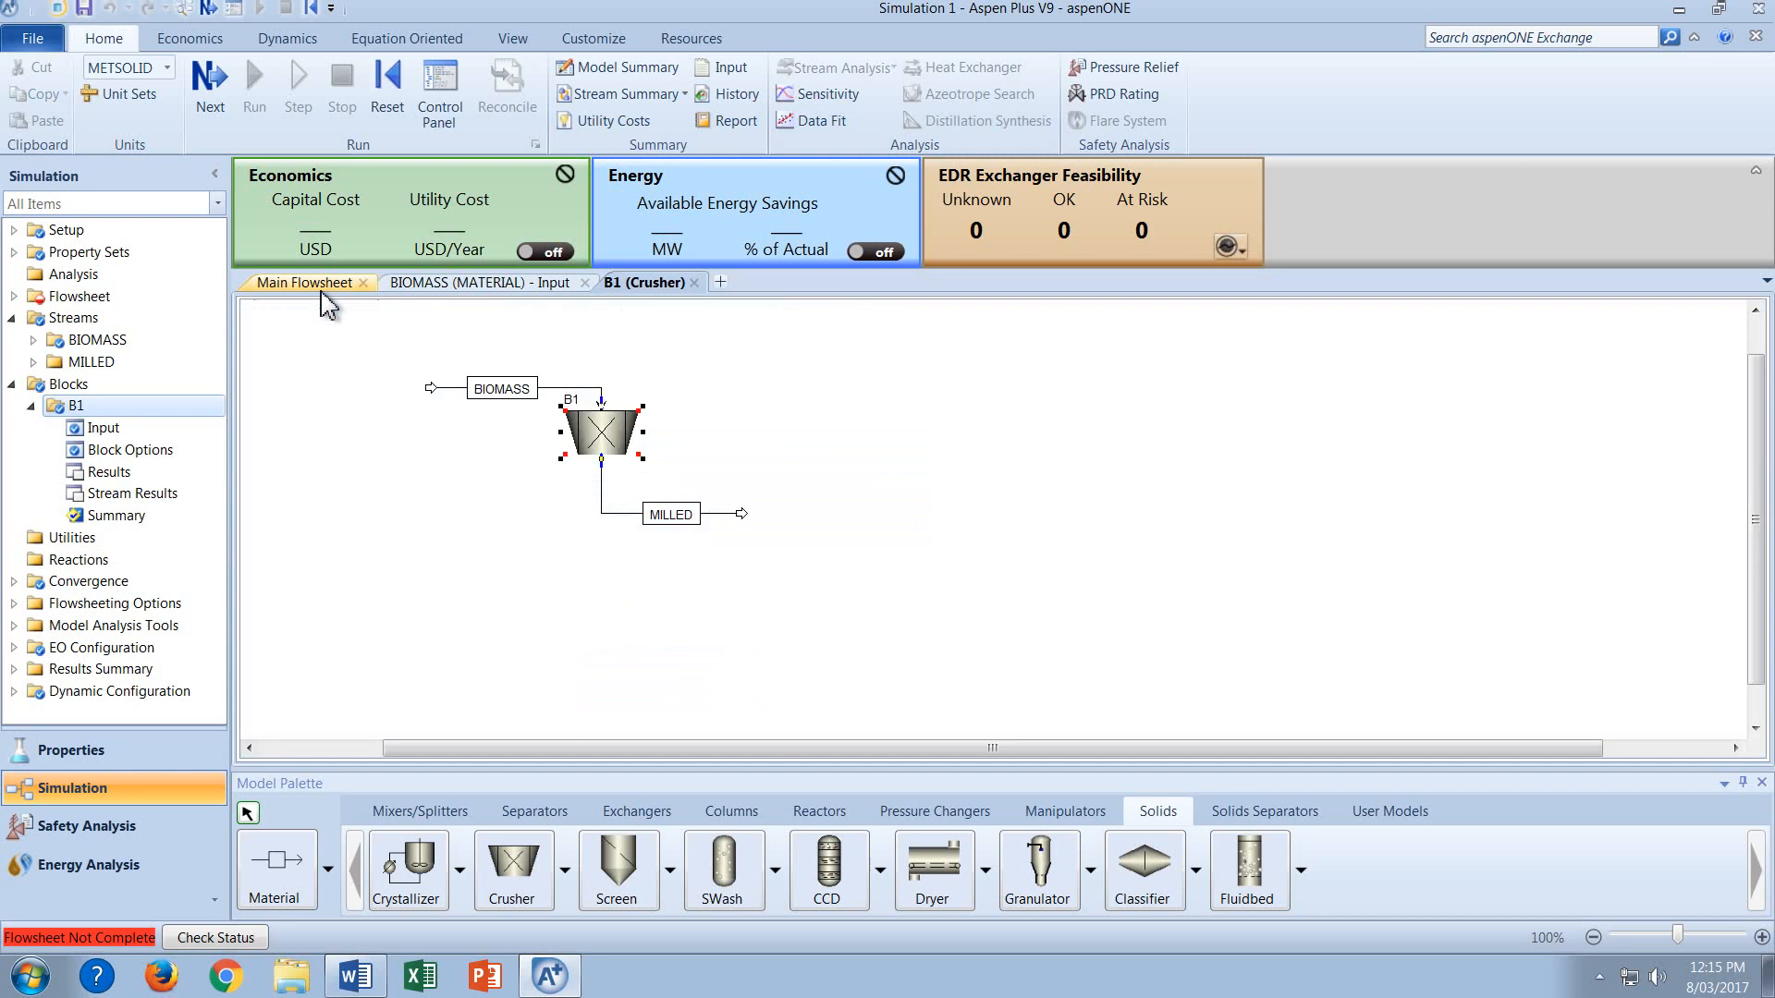
left_click(431, 534)
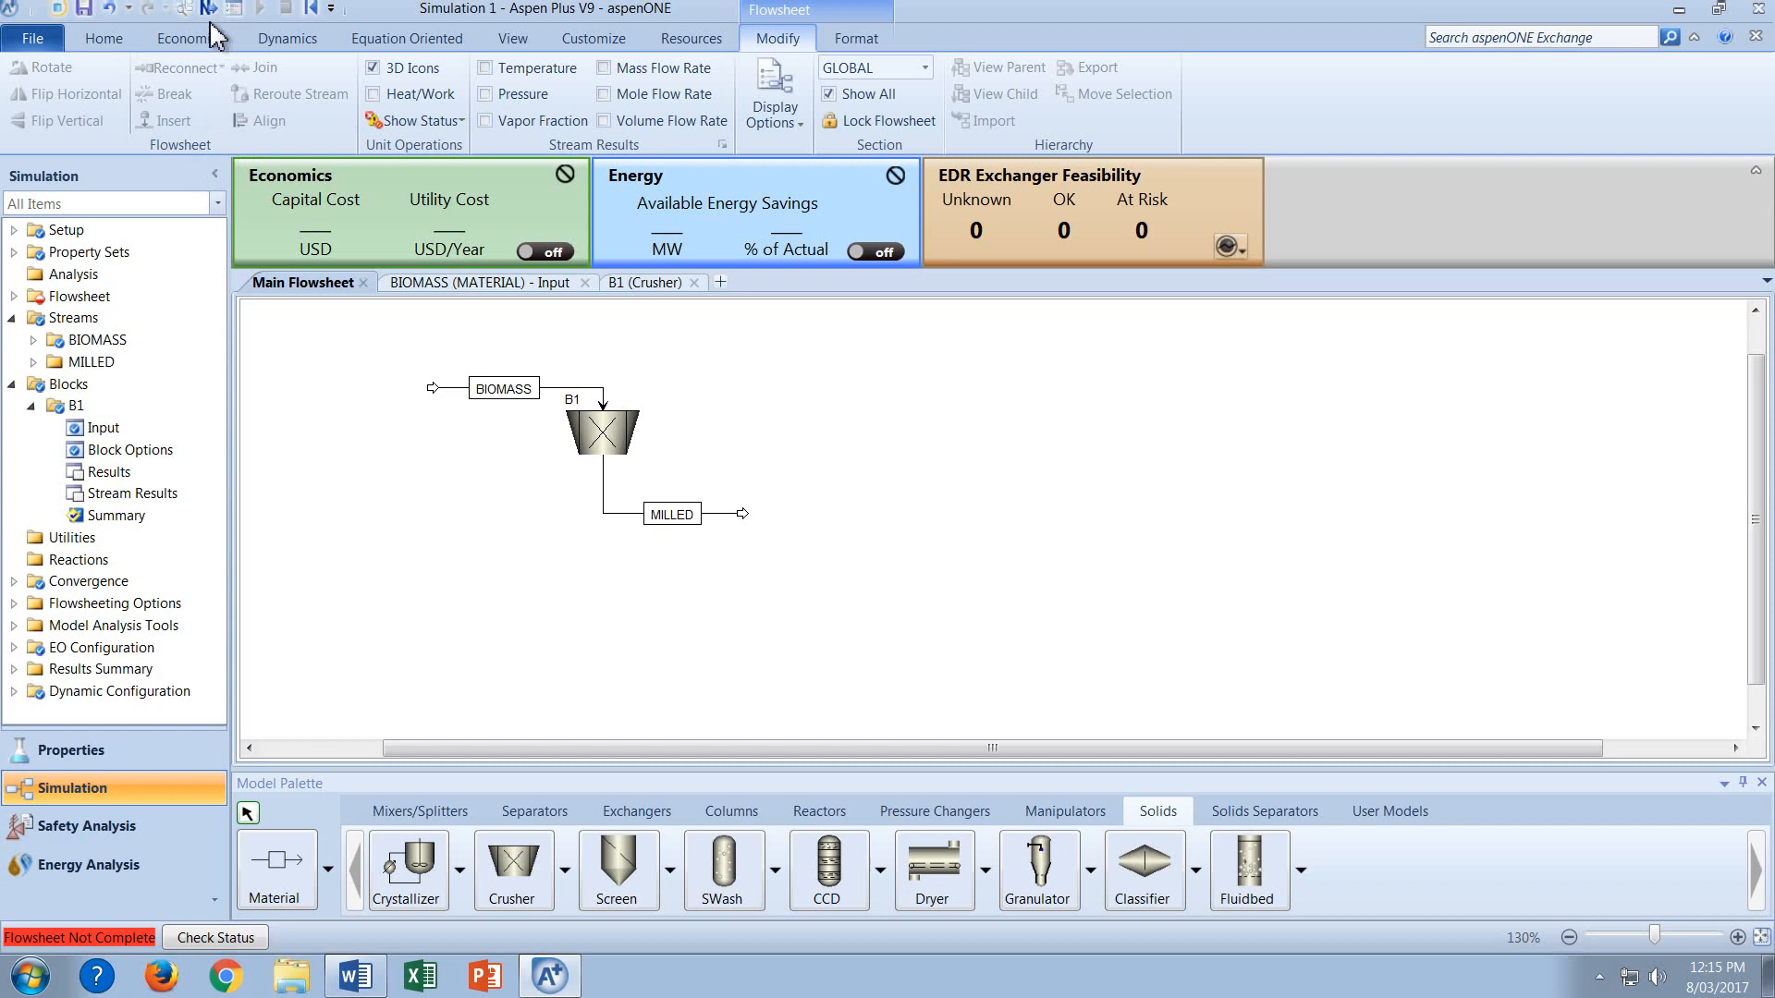
left_click(116, 41)
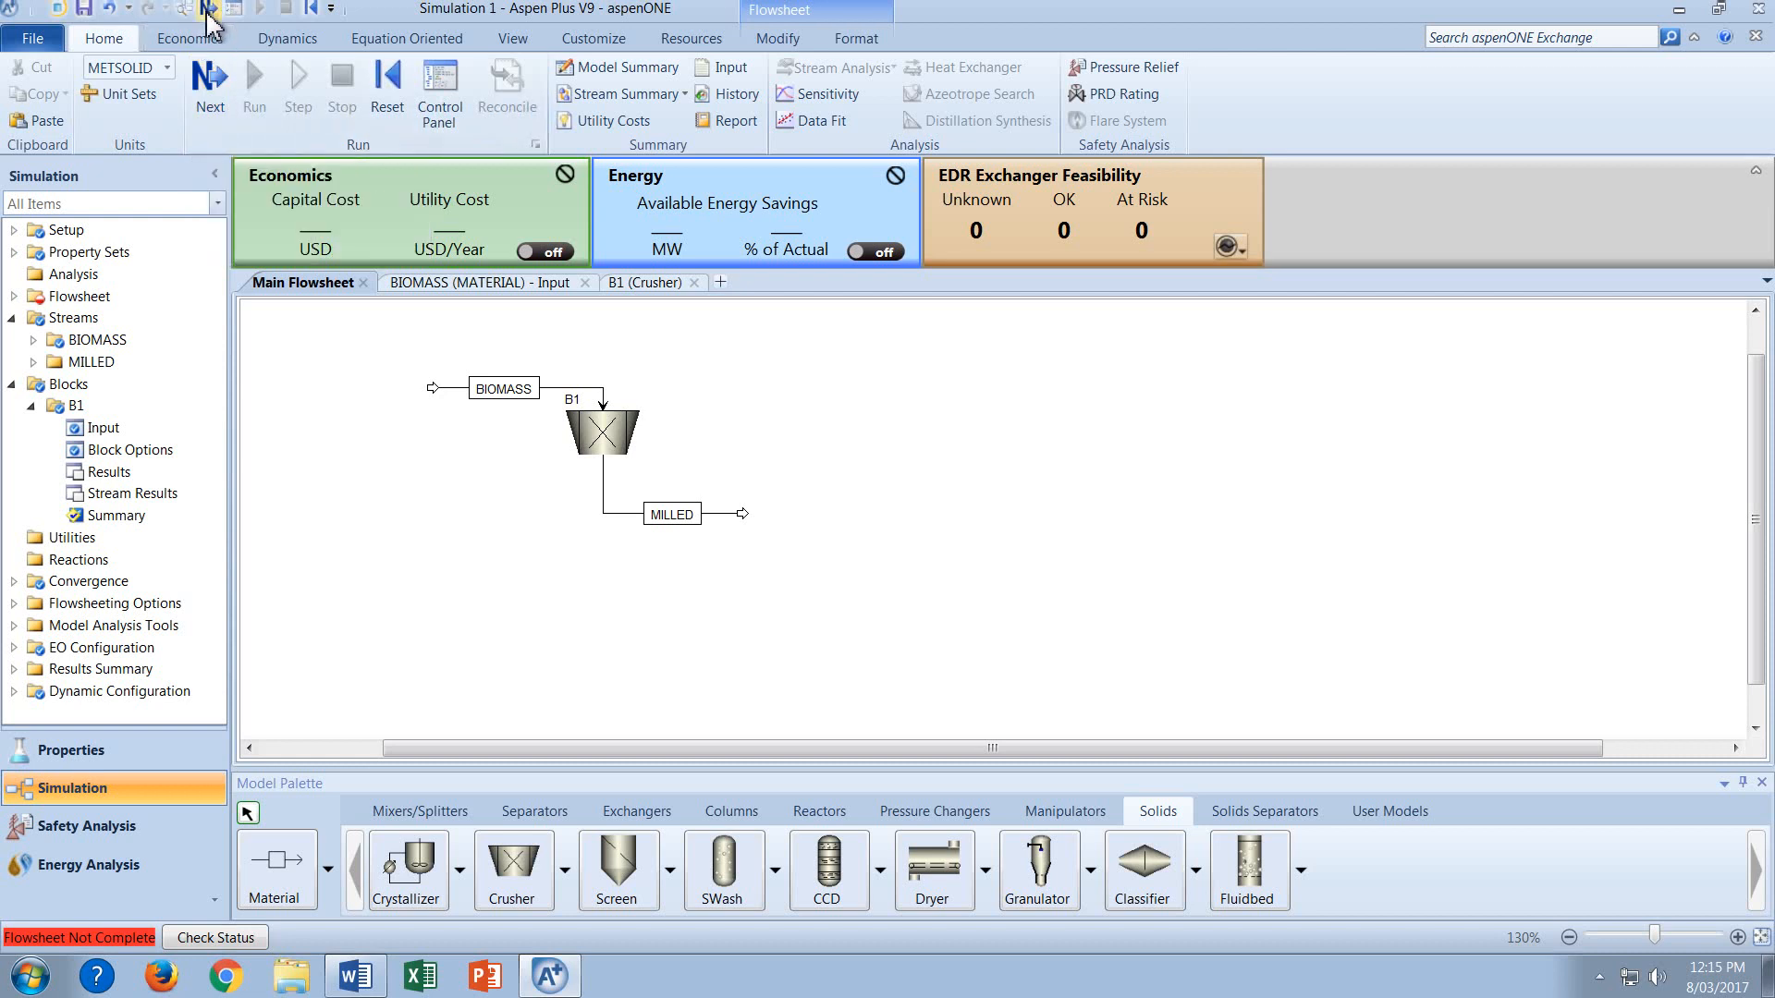
left_click(211, 93)
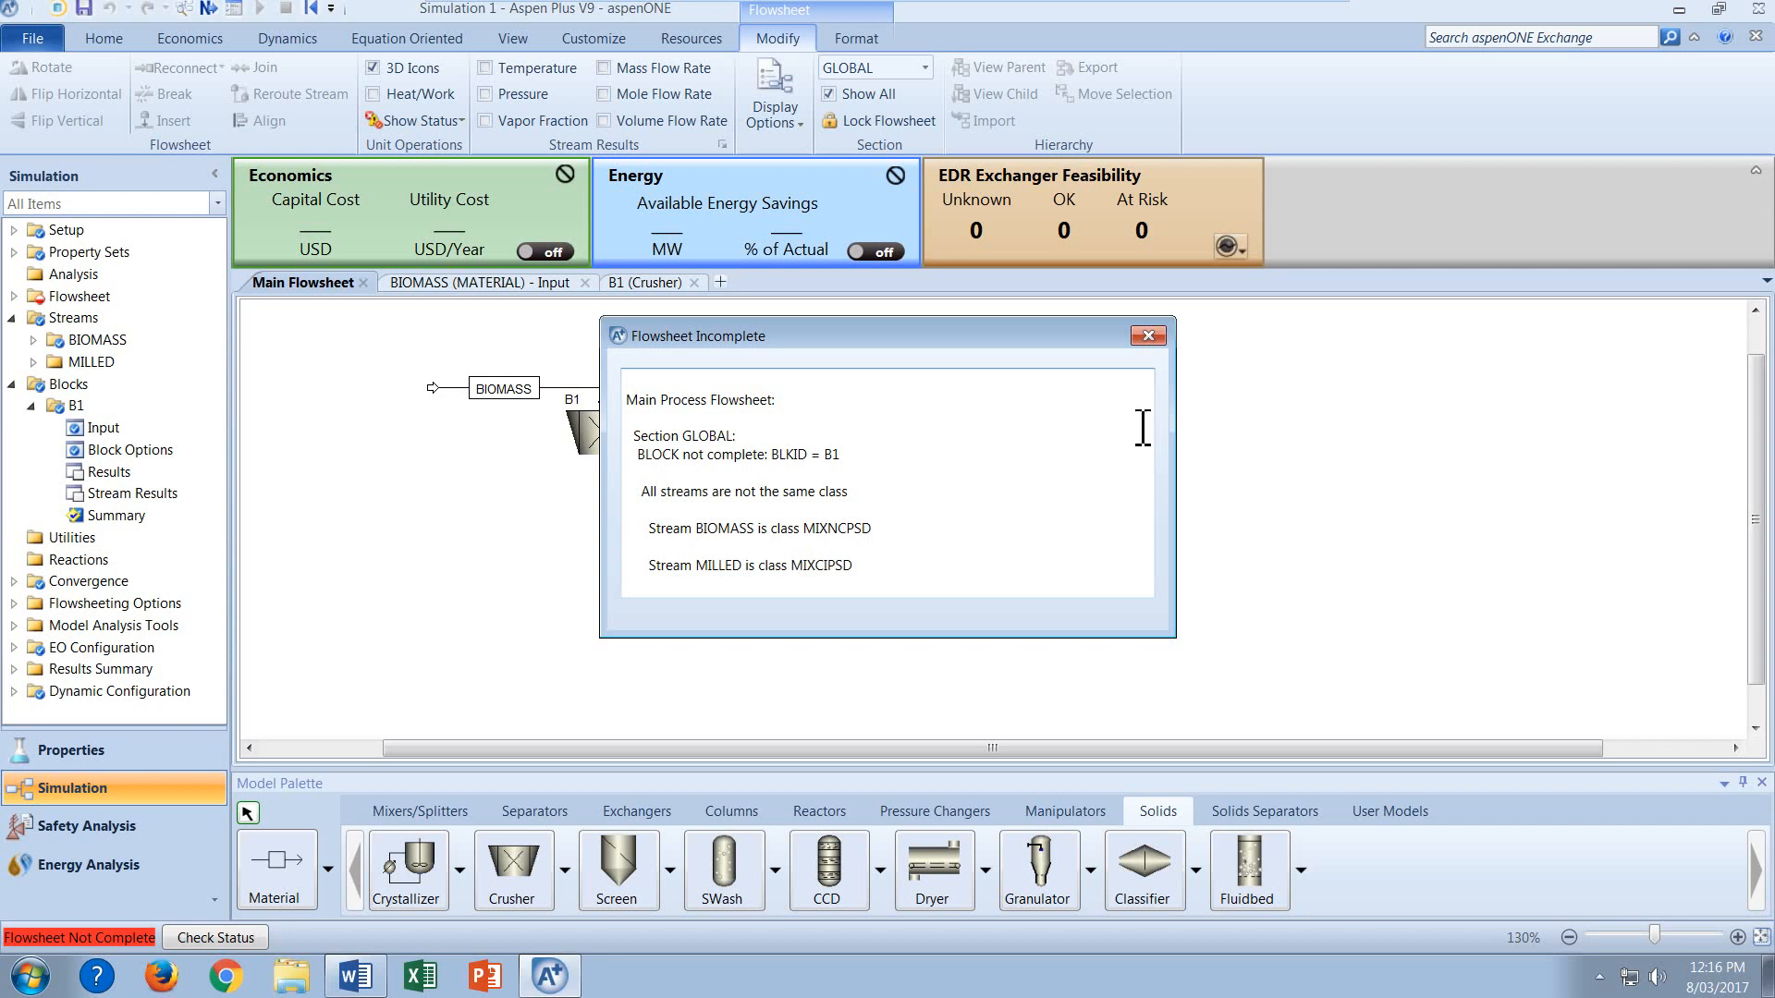
left_click(1148, 336)
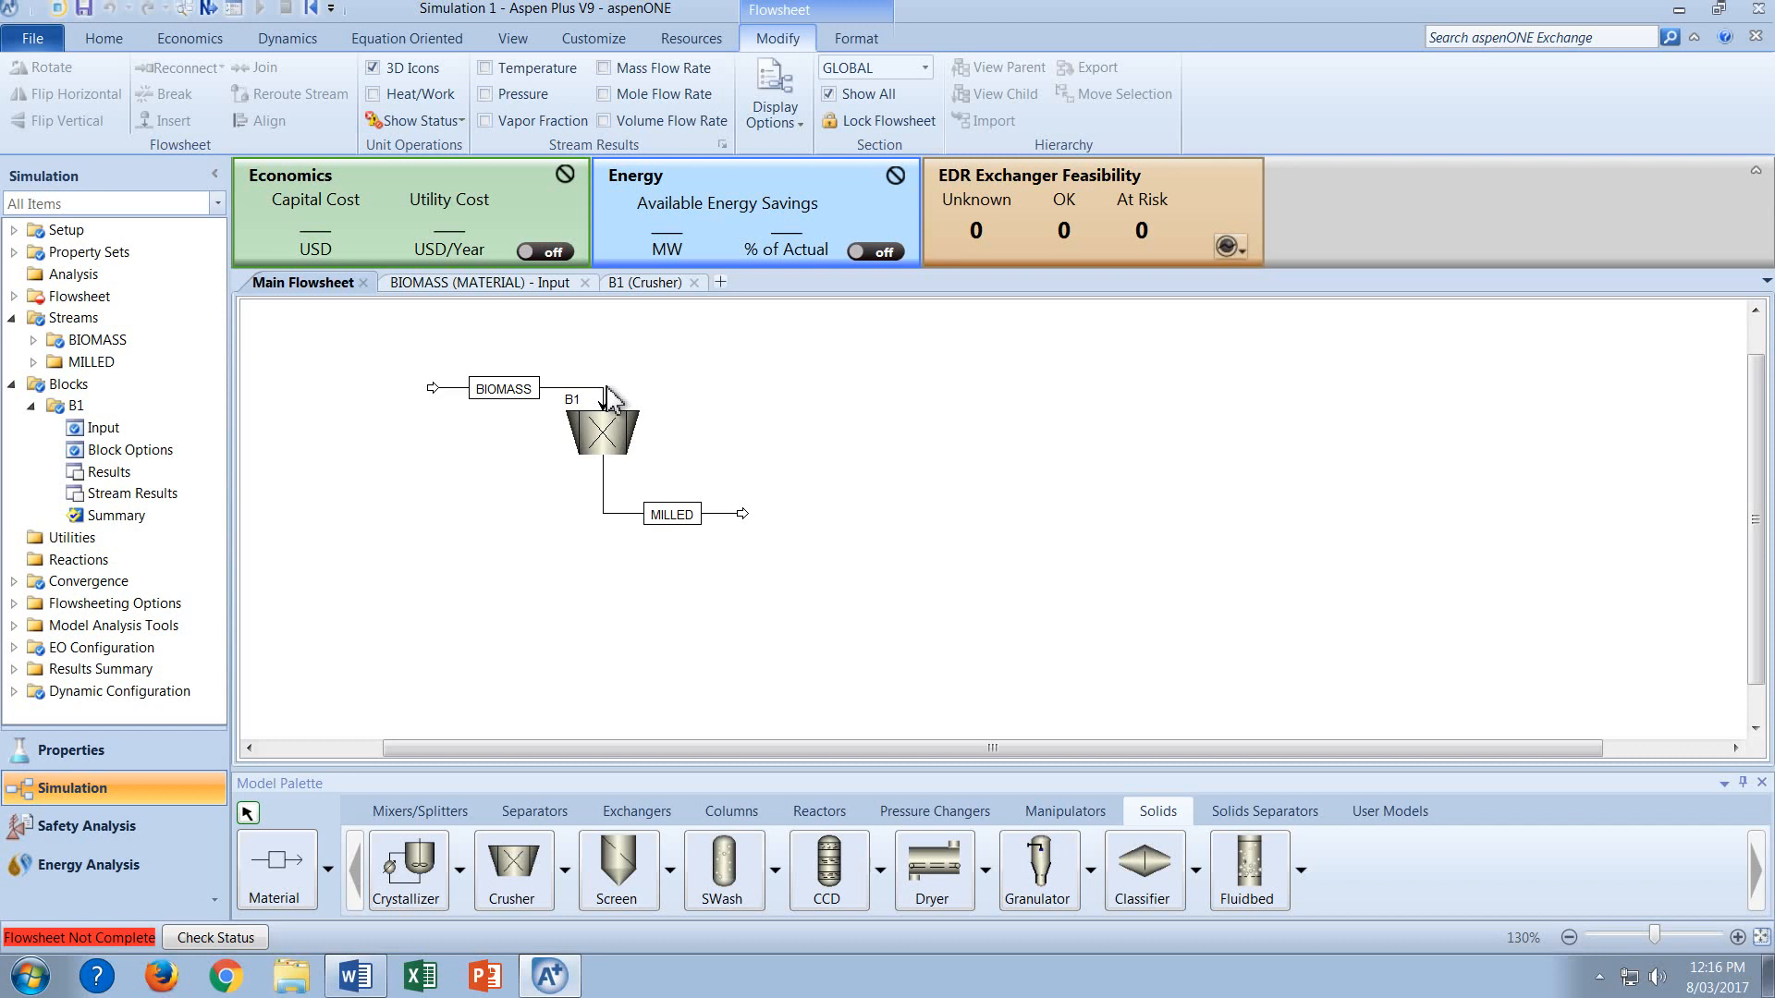
Change the stream class of the MILLED stream to MIXNCPSD.
right_click(632, 516)
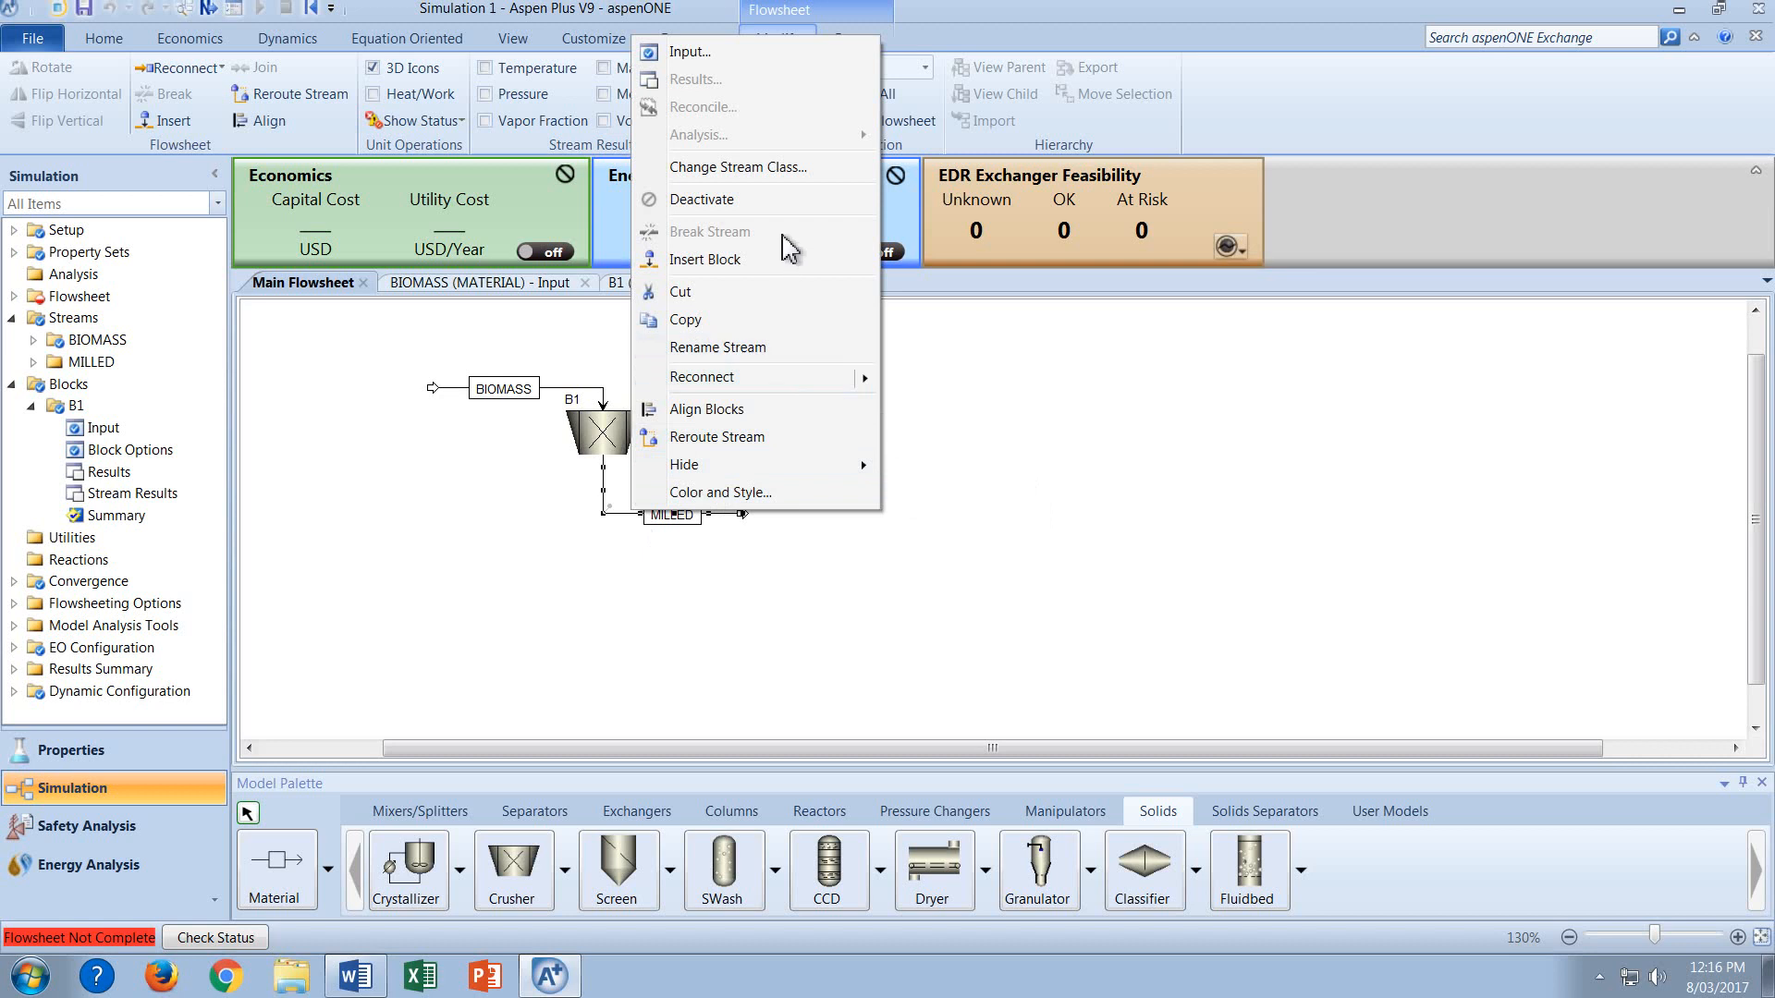
left_click(800, 169)
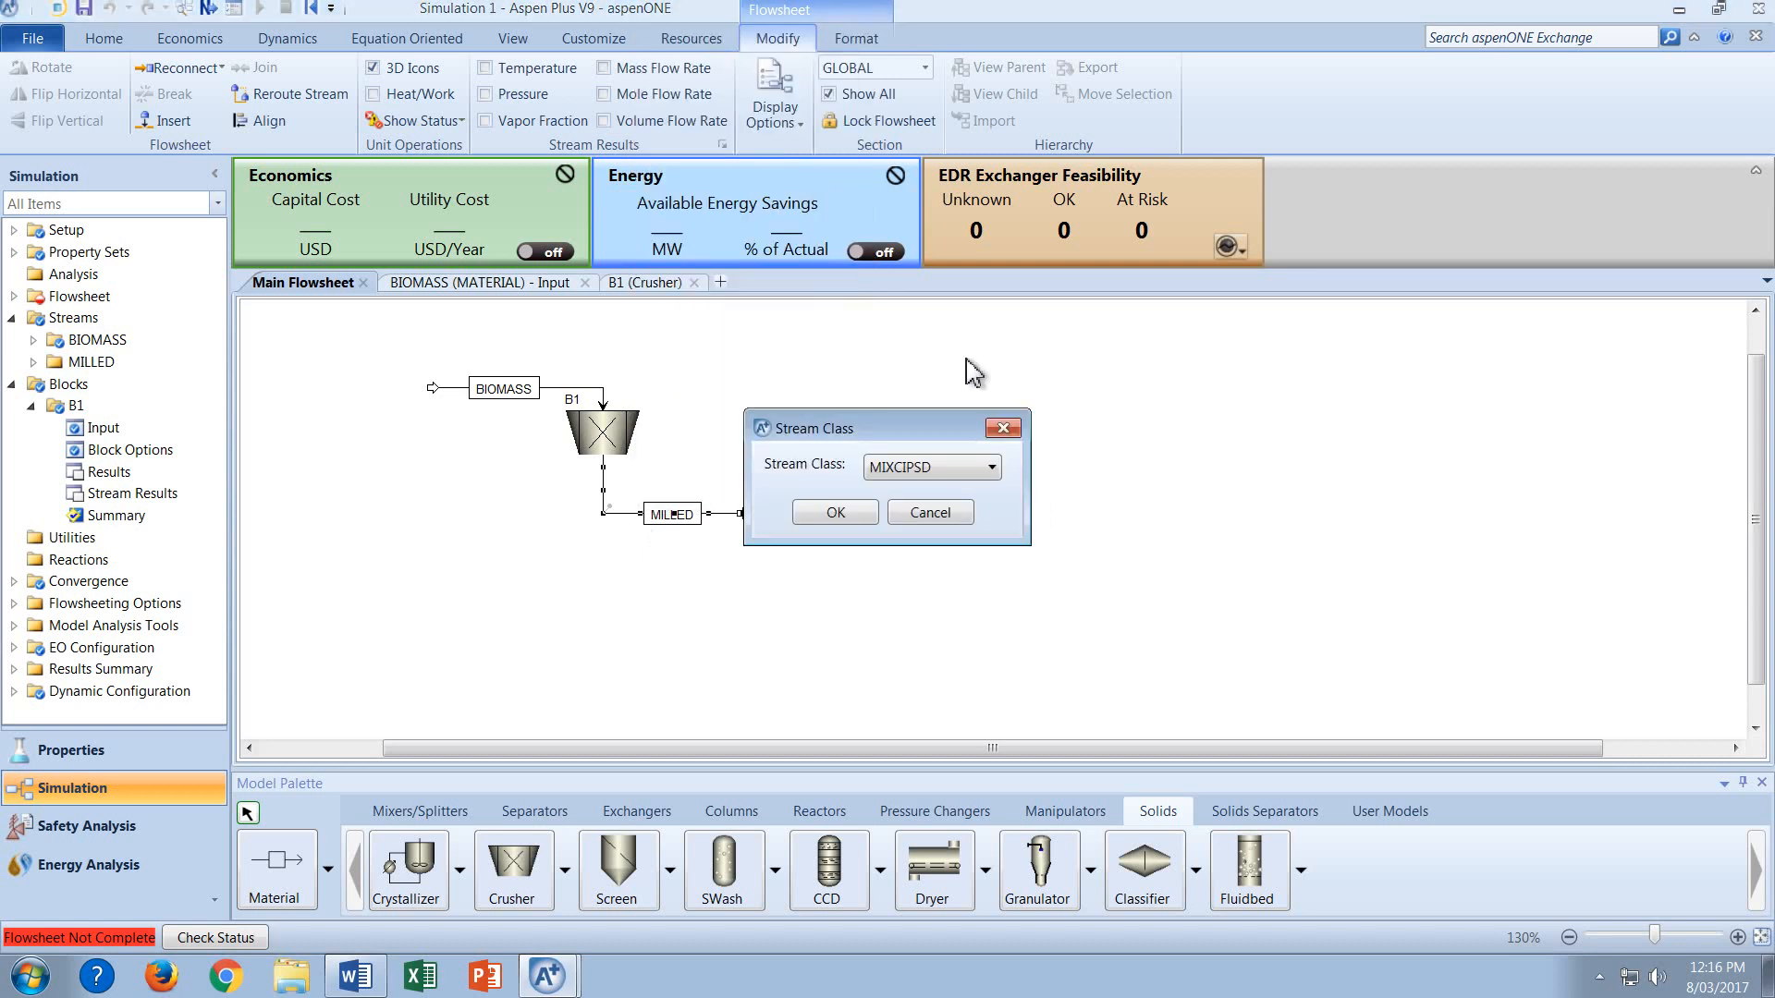
left_click(991, 467)
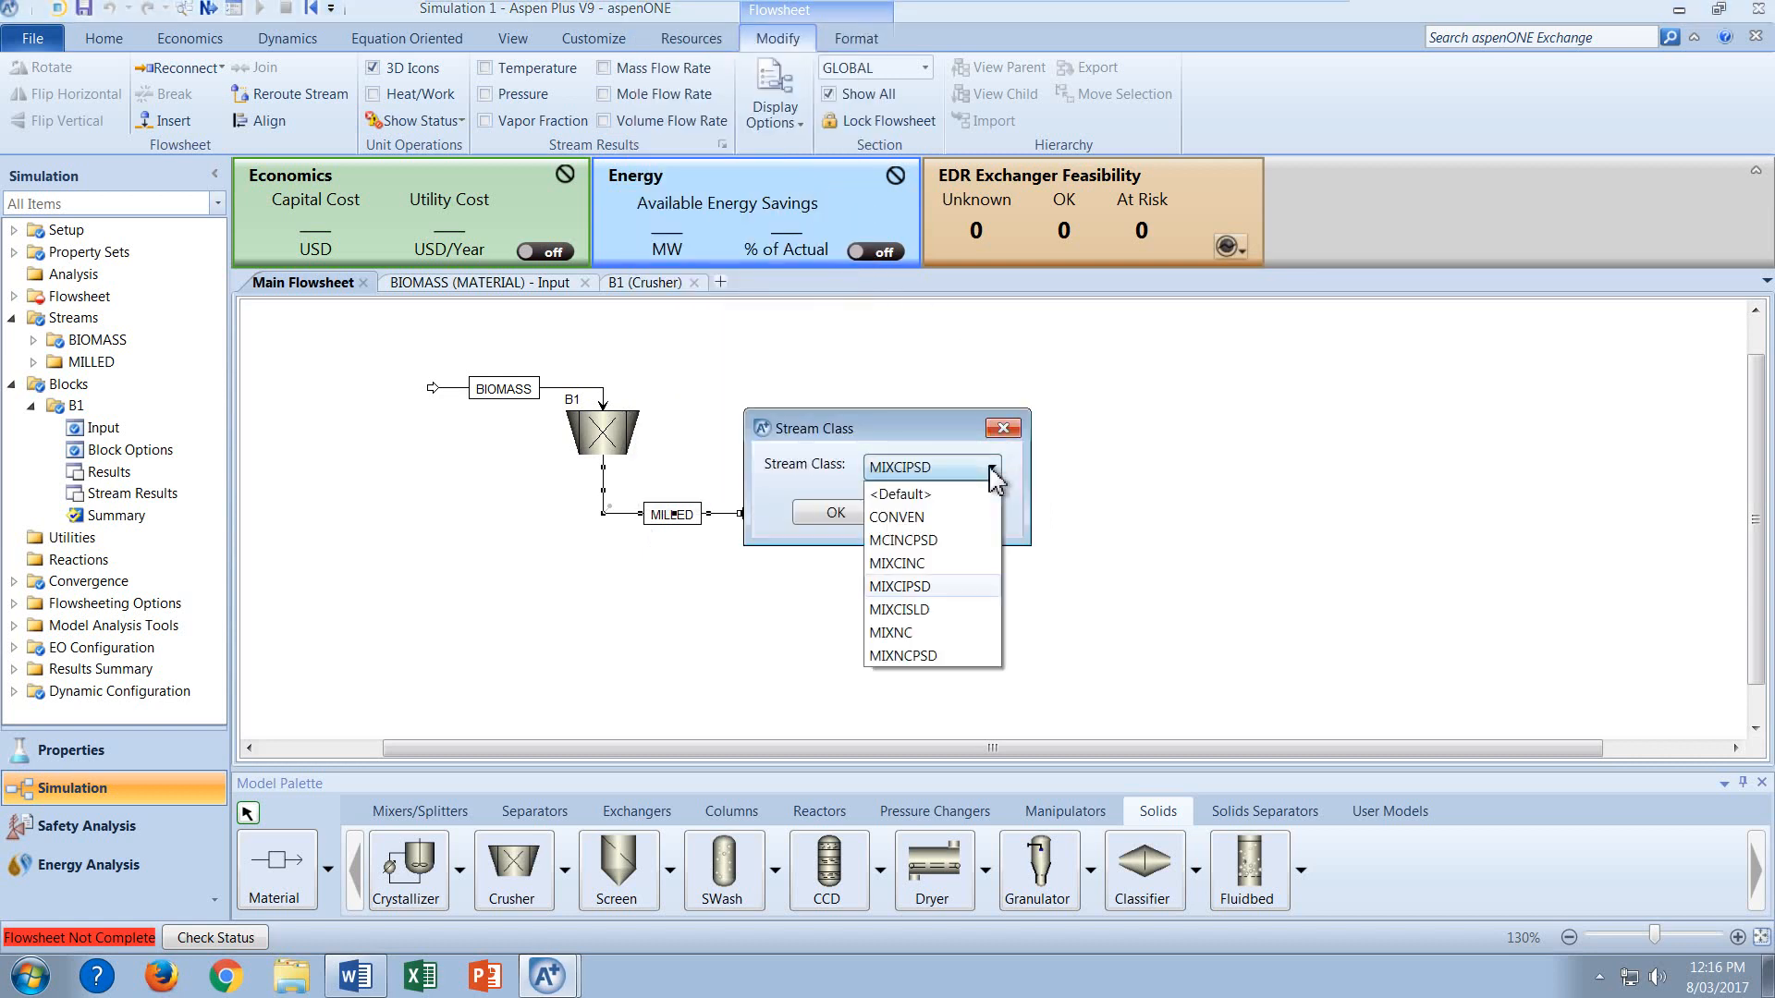
left_click(936, 655)
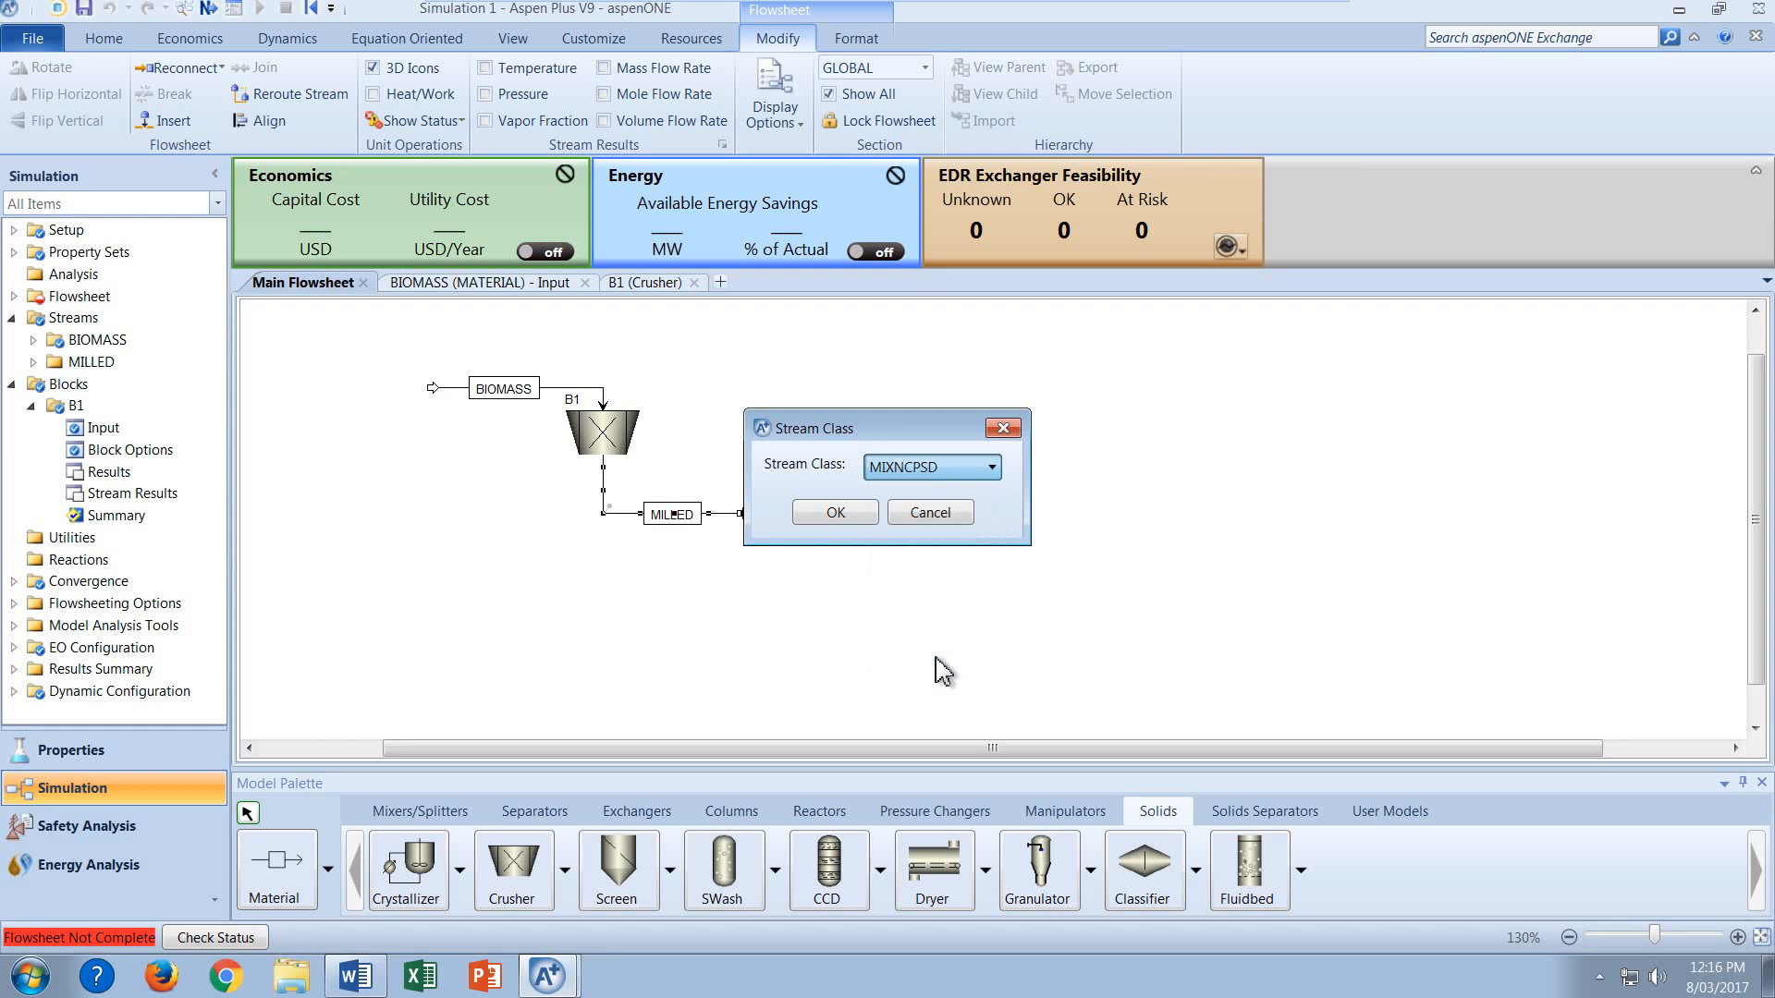
left_click(856, 515)
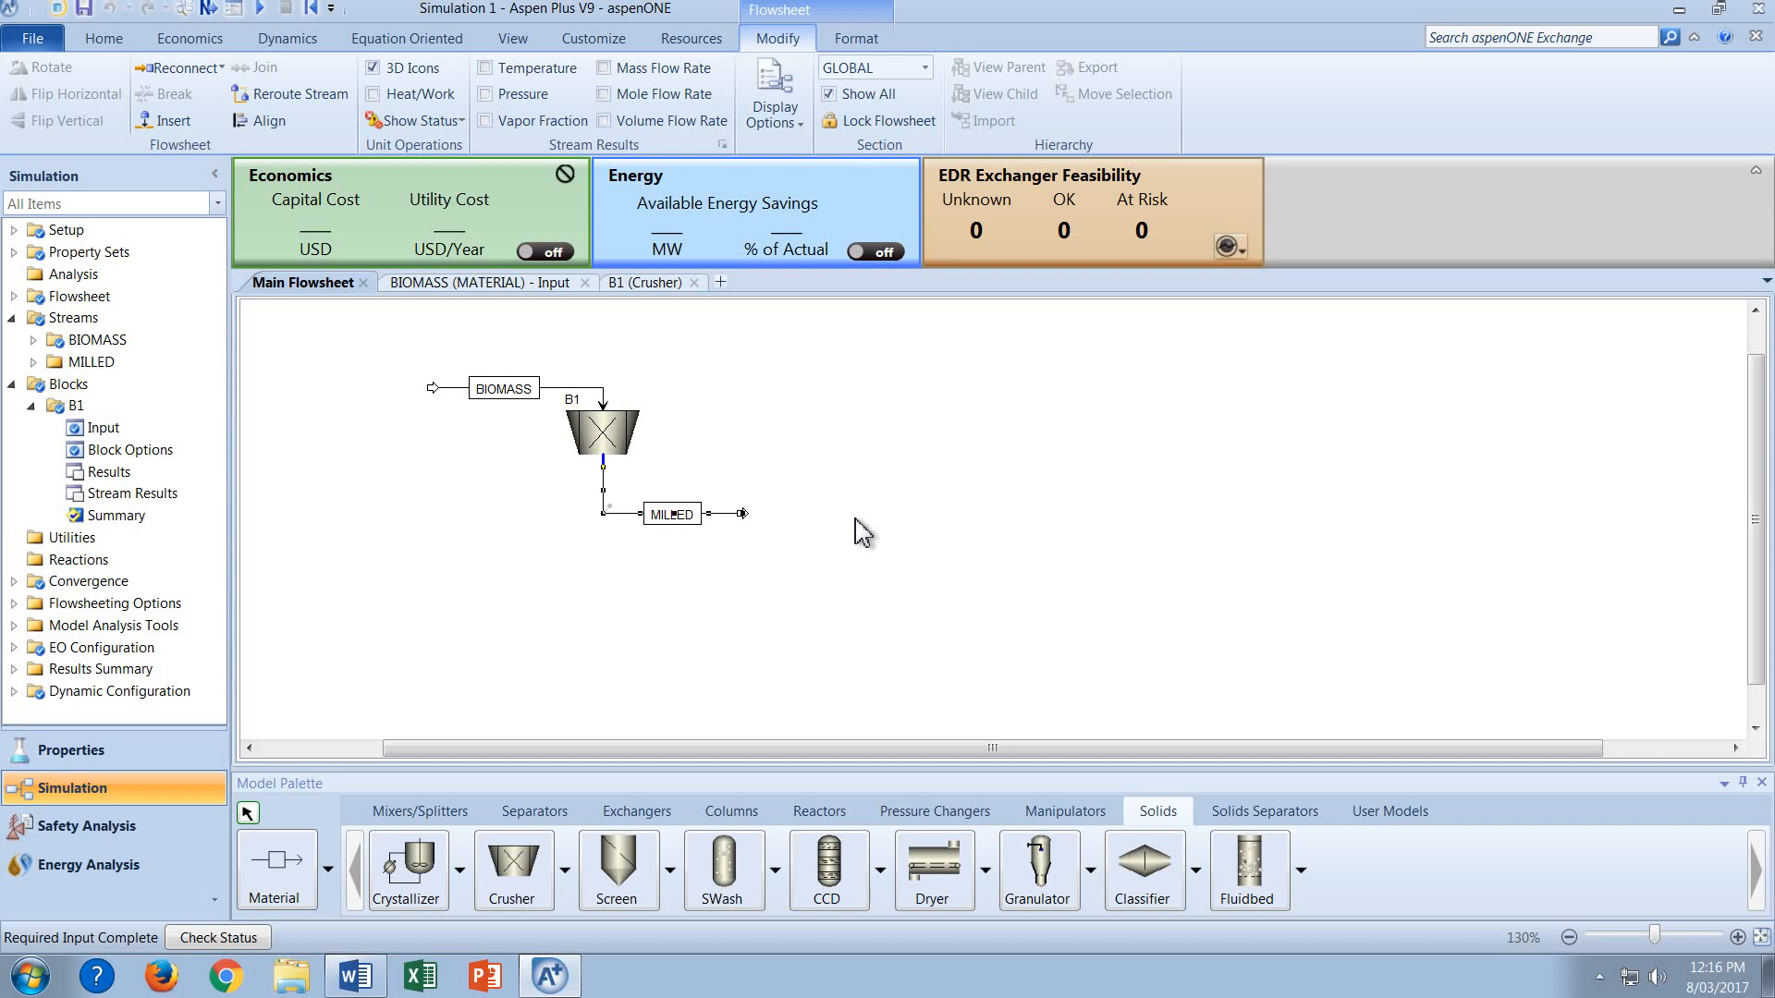
left_click(855, 533)
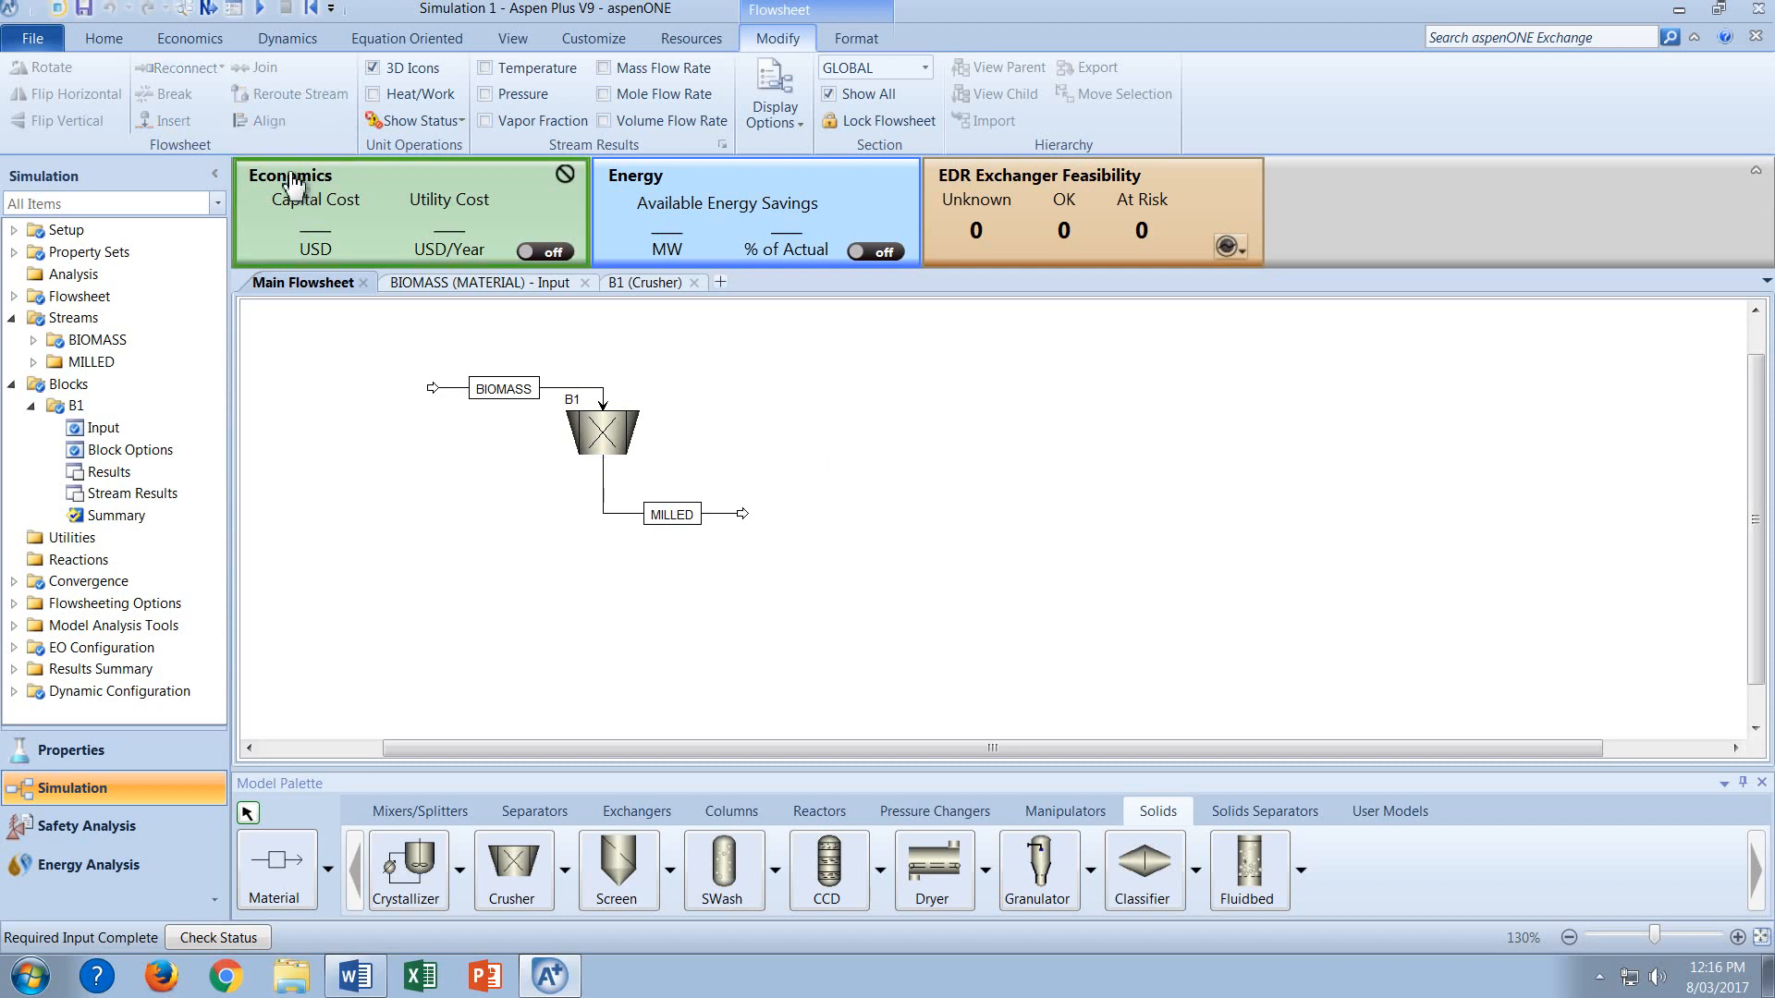
Proceed from the completed input and run the simulation.
left_click(106, 39)
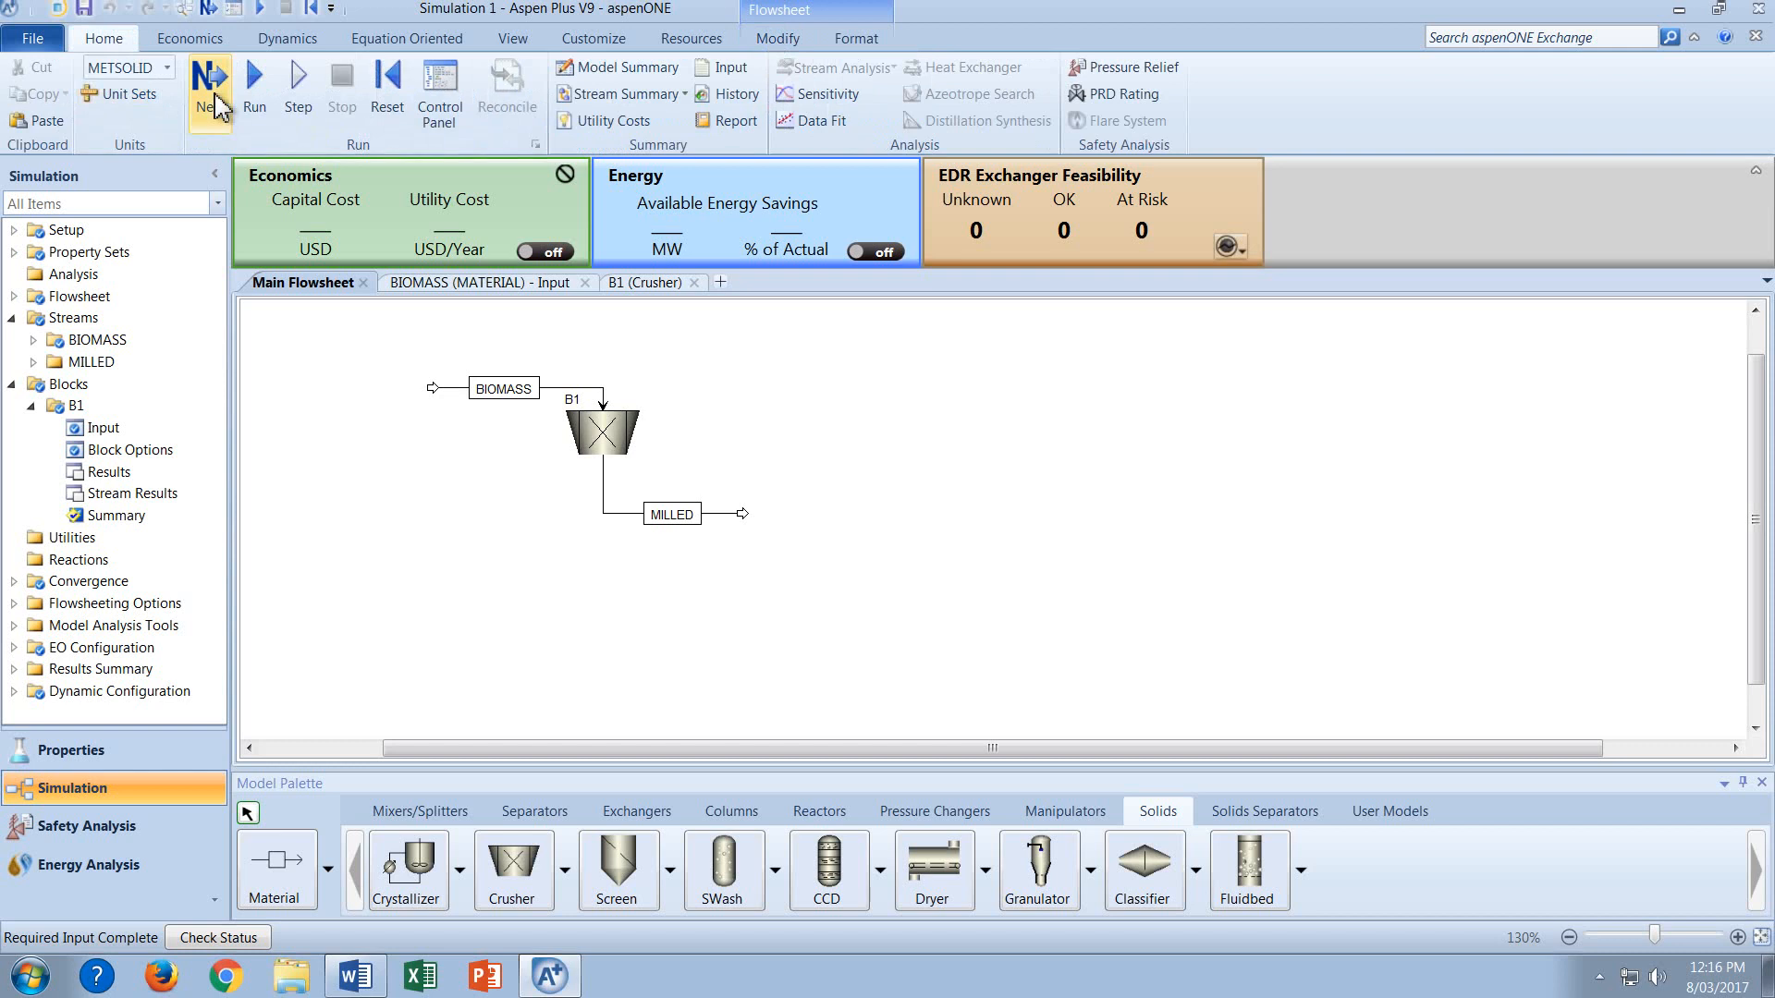
left_click(214, 99)
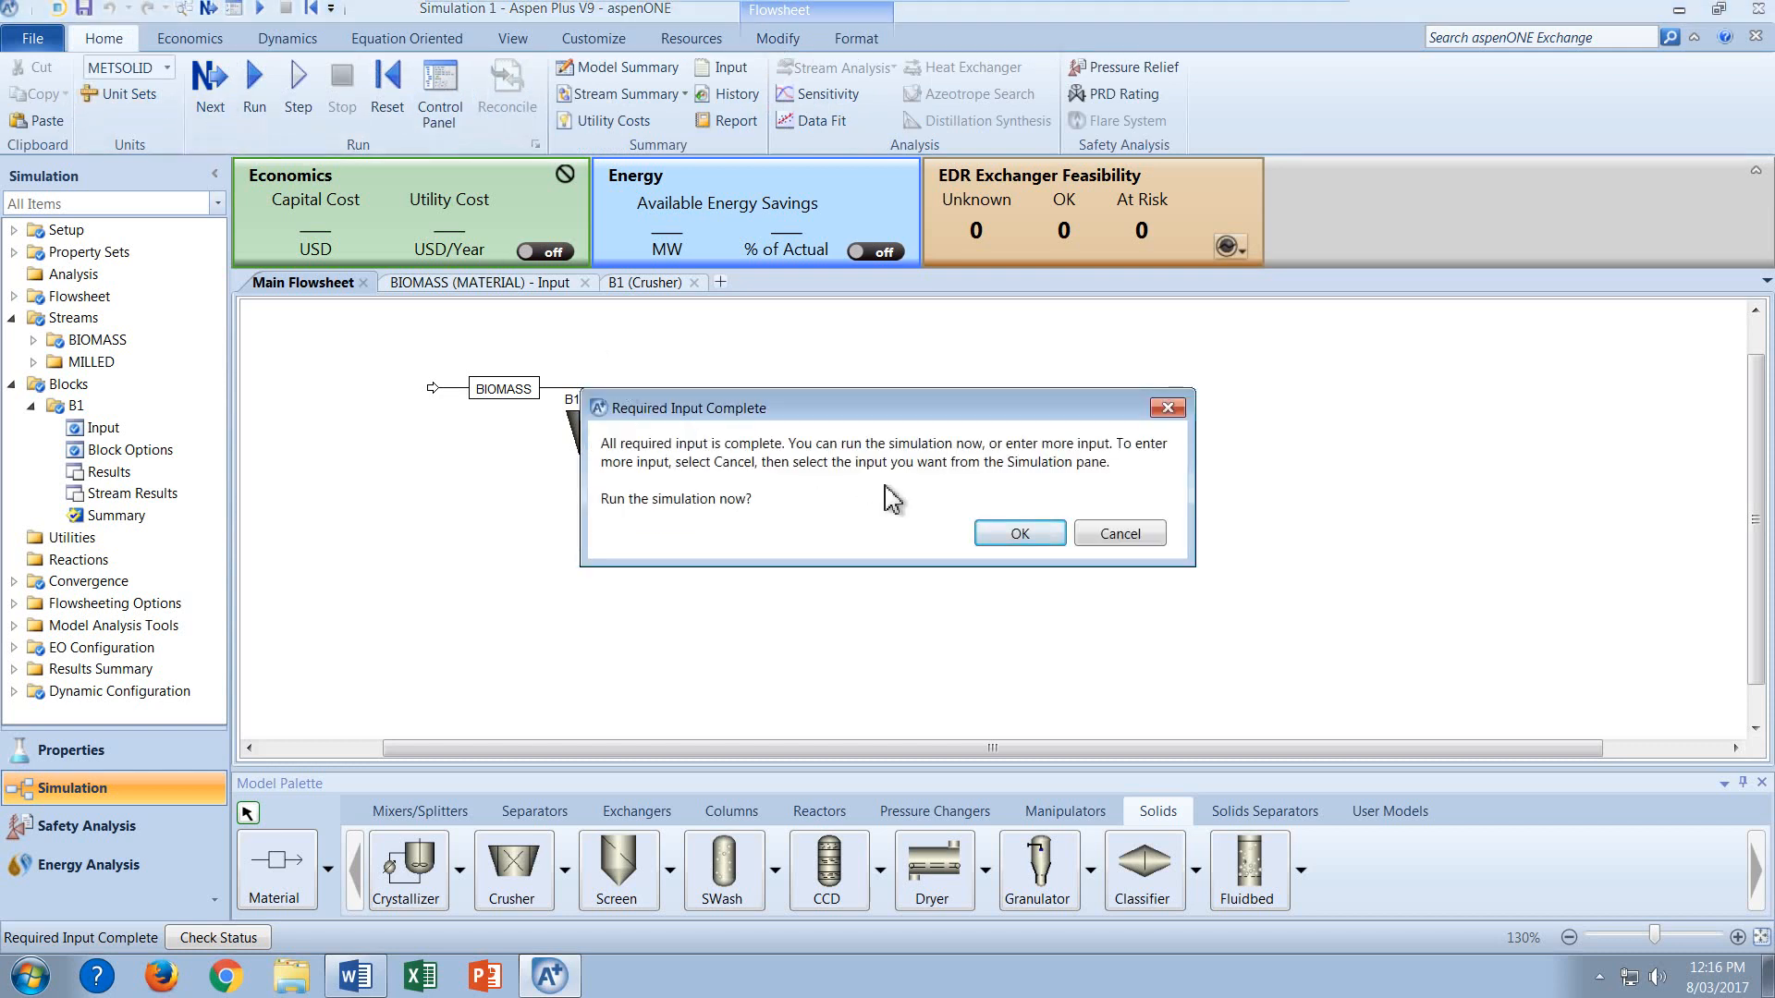
left_click(1022, 540)
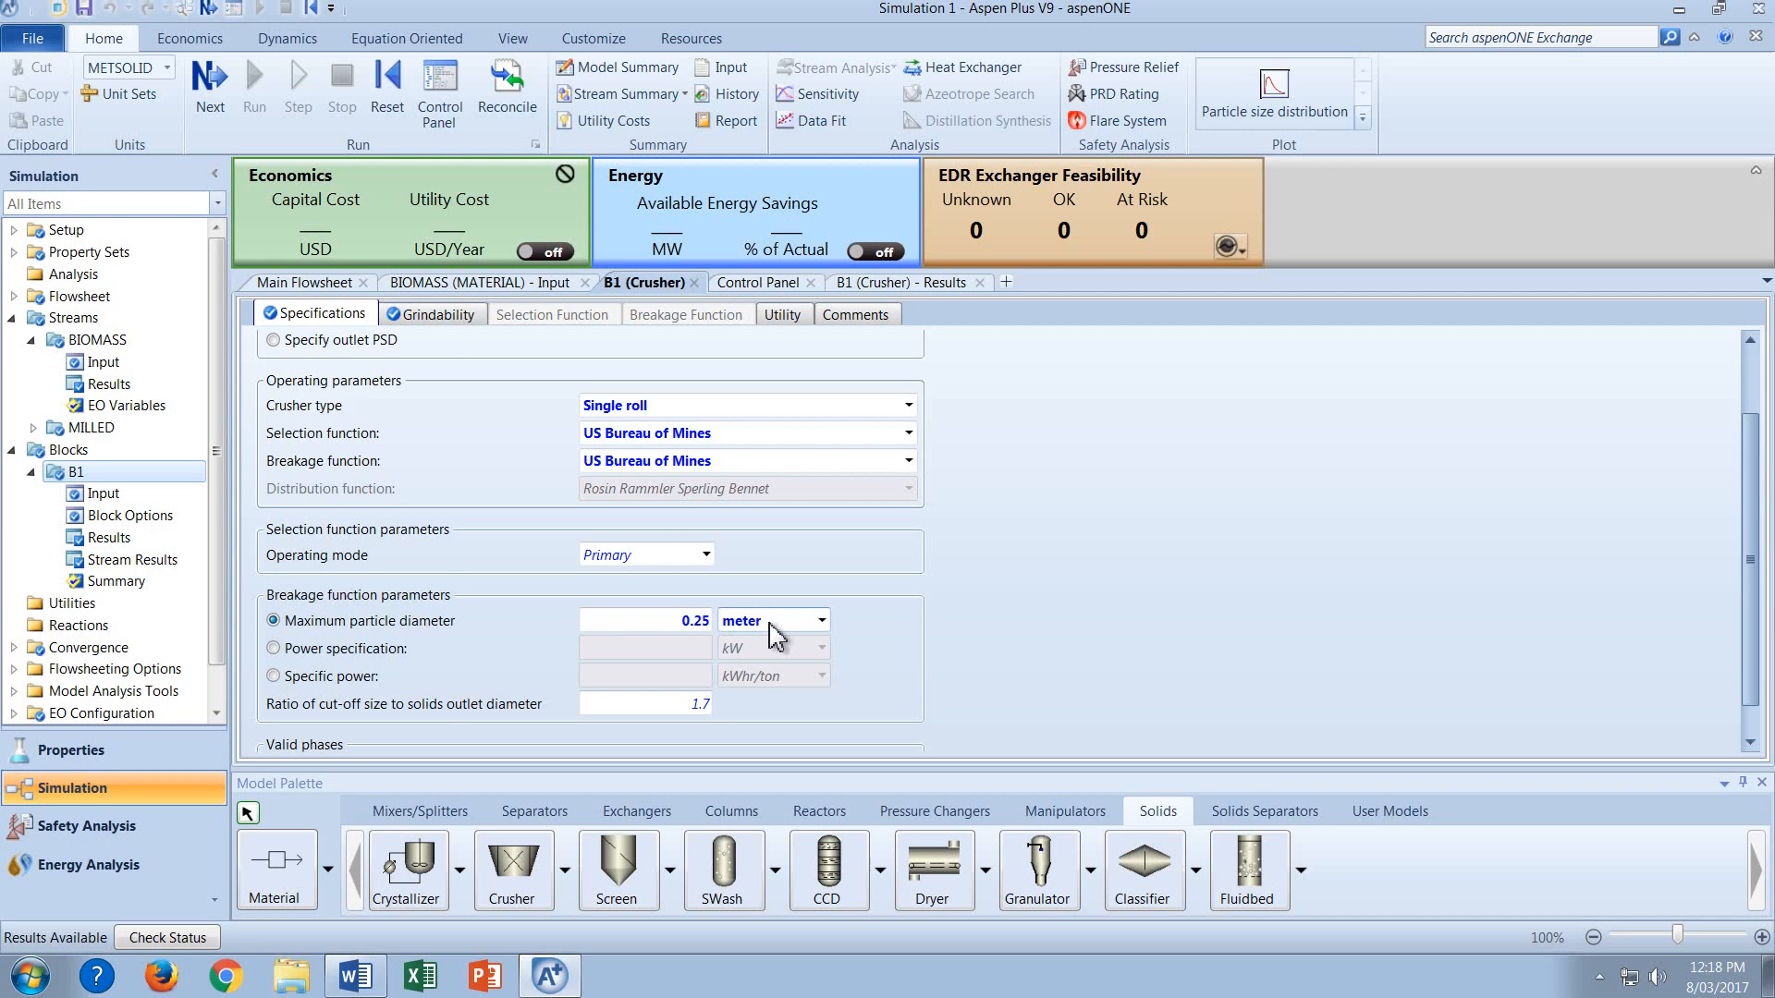
Set the crusher's maximum particle diameter to 0.025 meter and run the simulation.
left_click(701, 622)
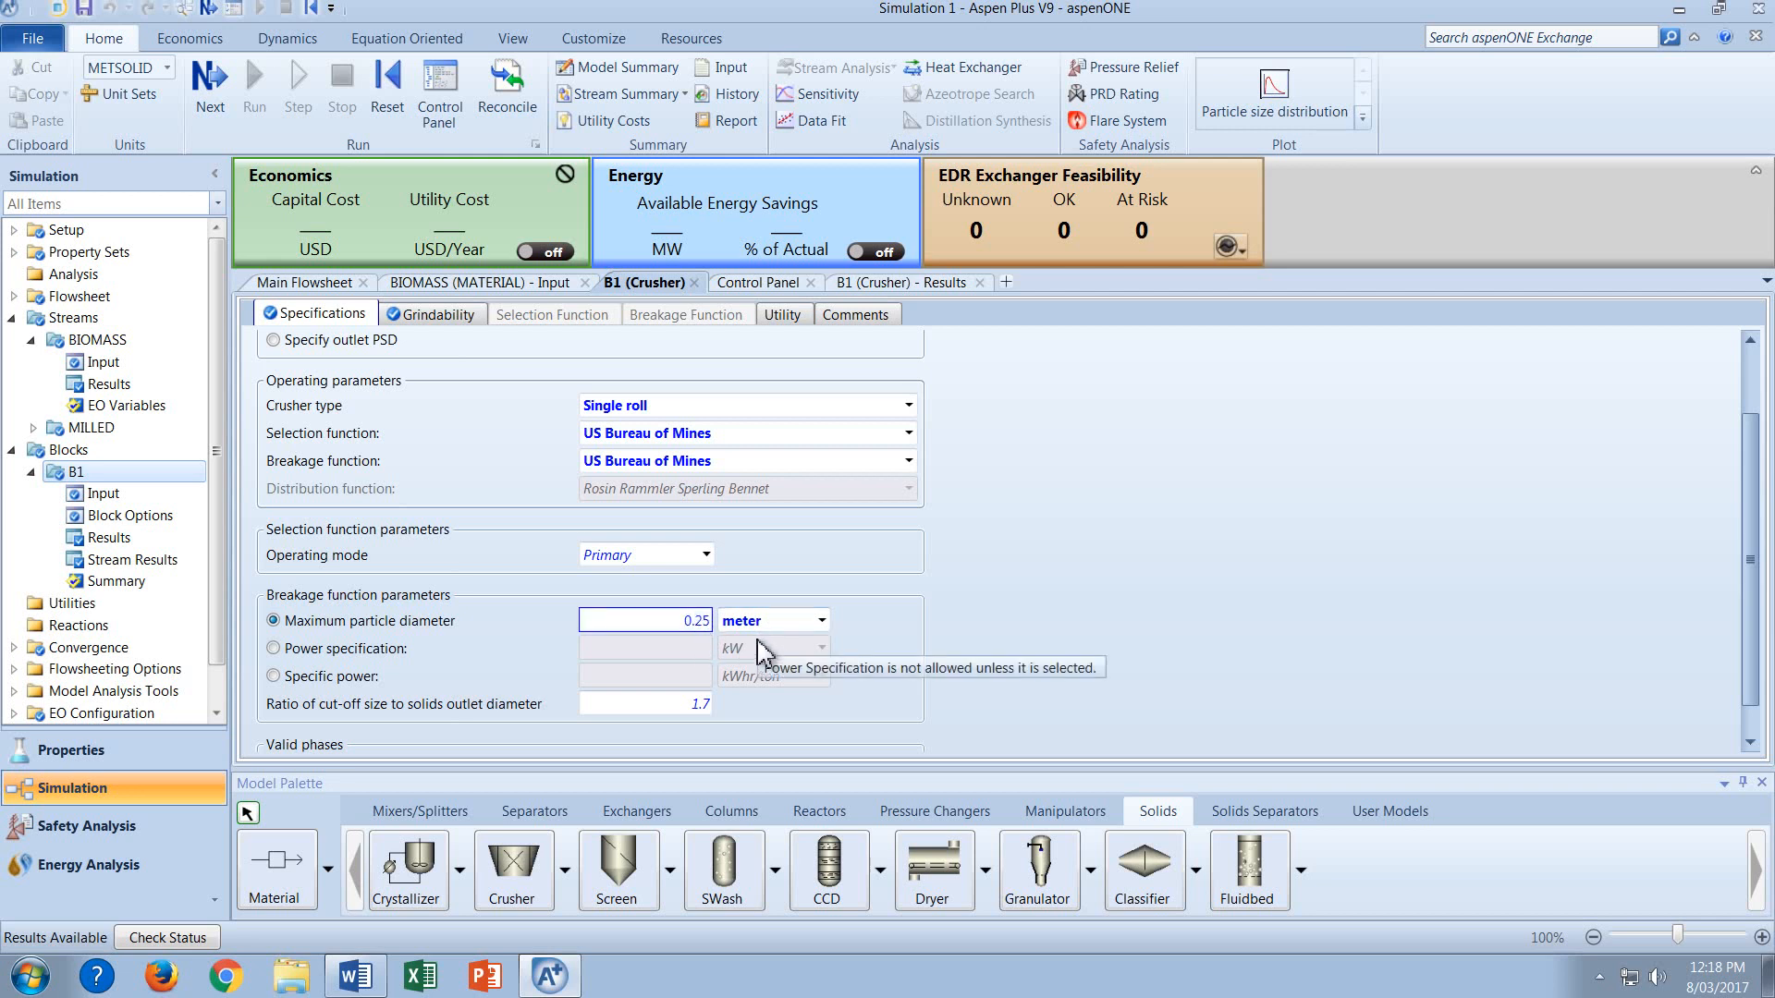
type("0")
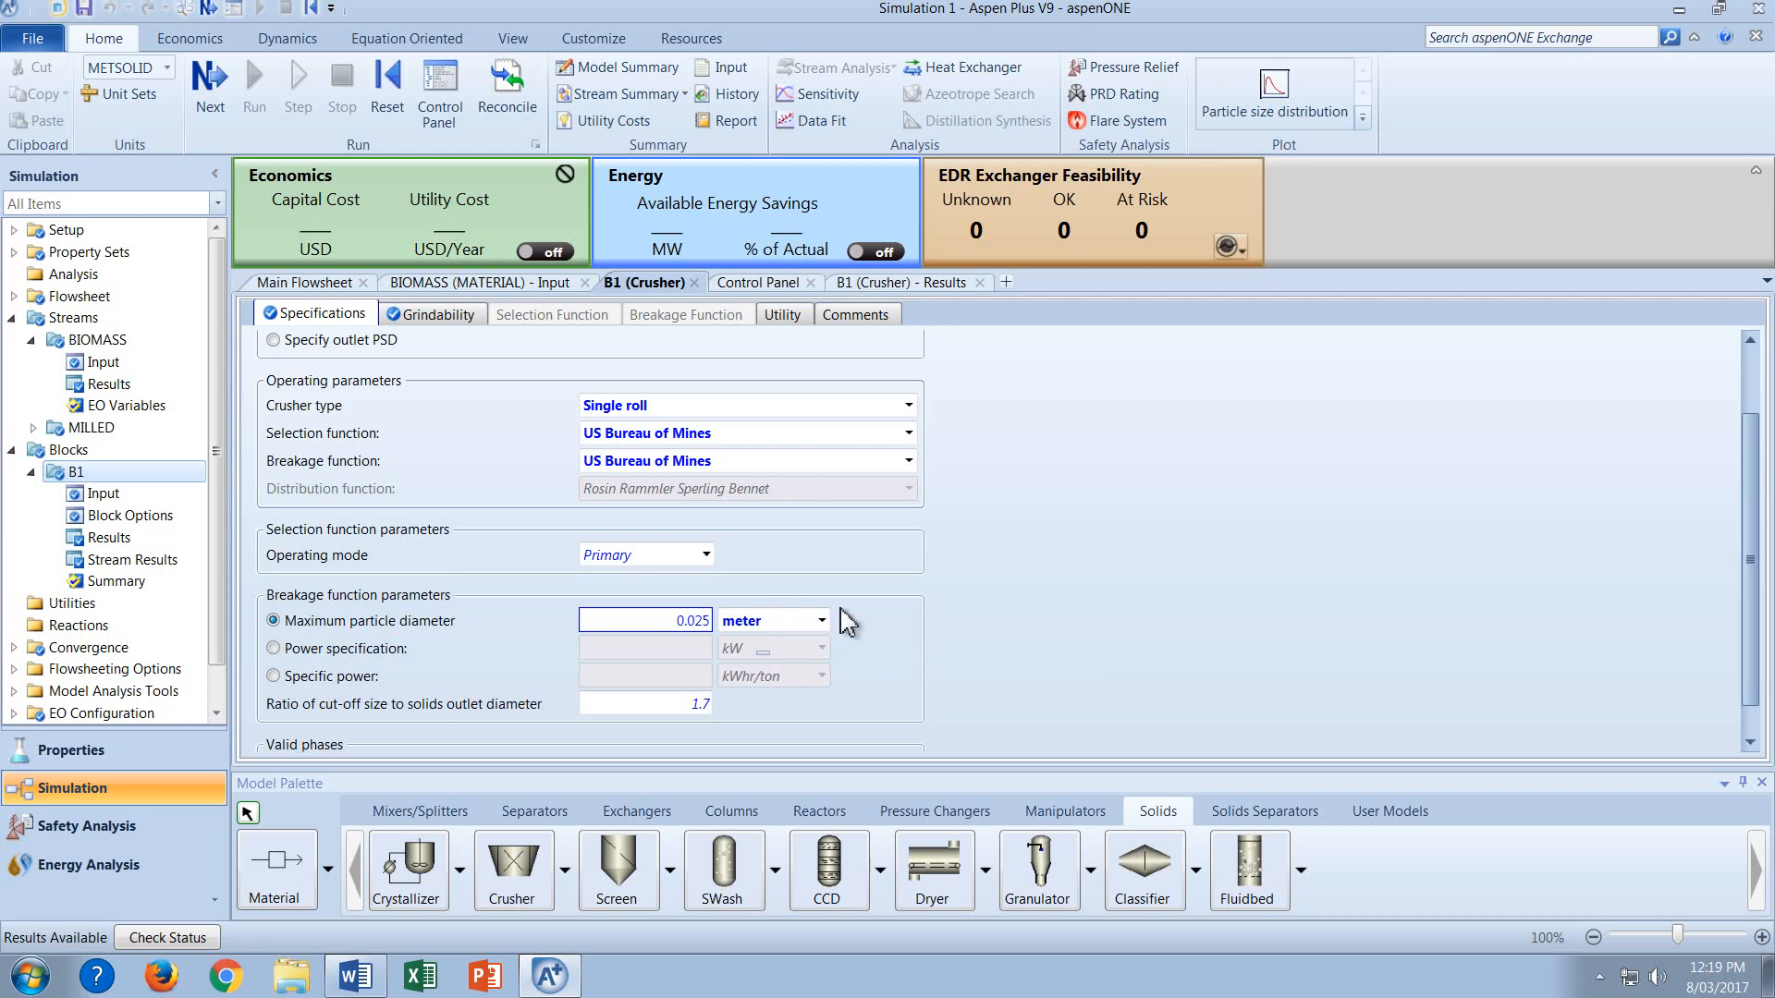
left_click(896, 602)
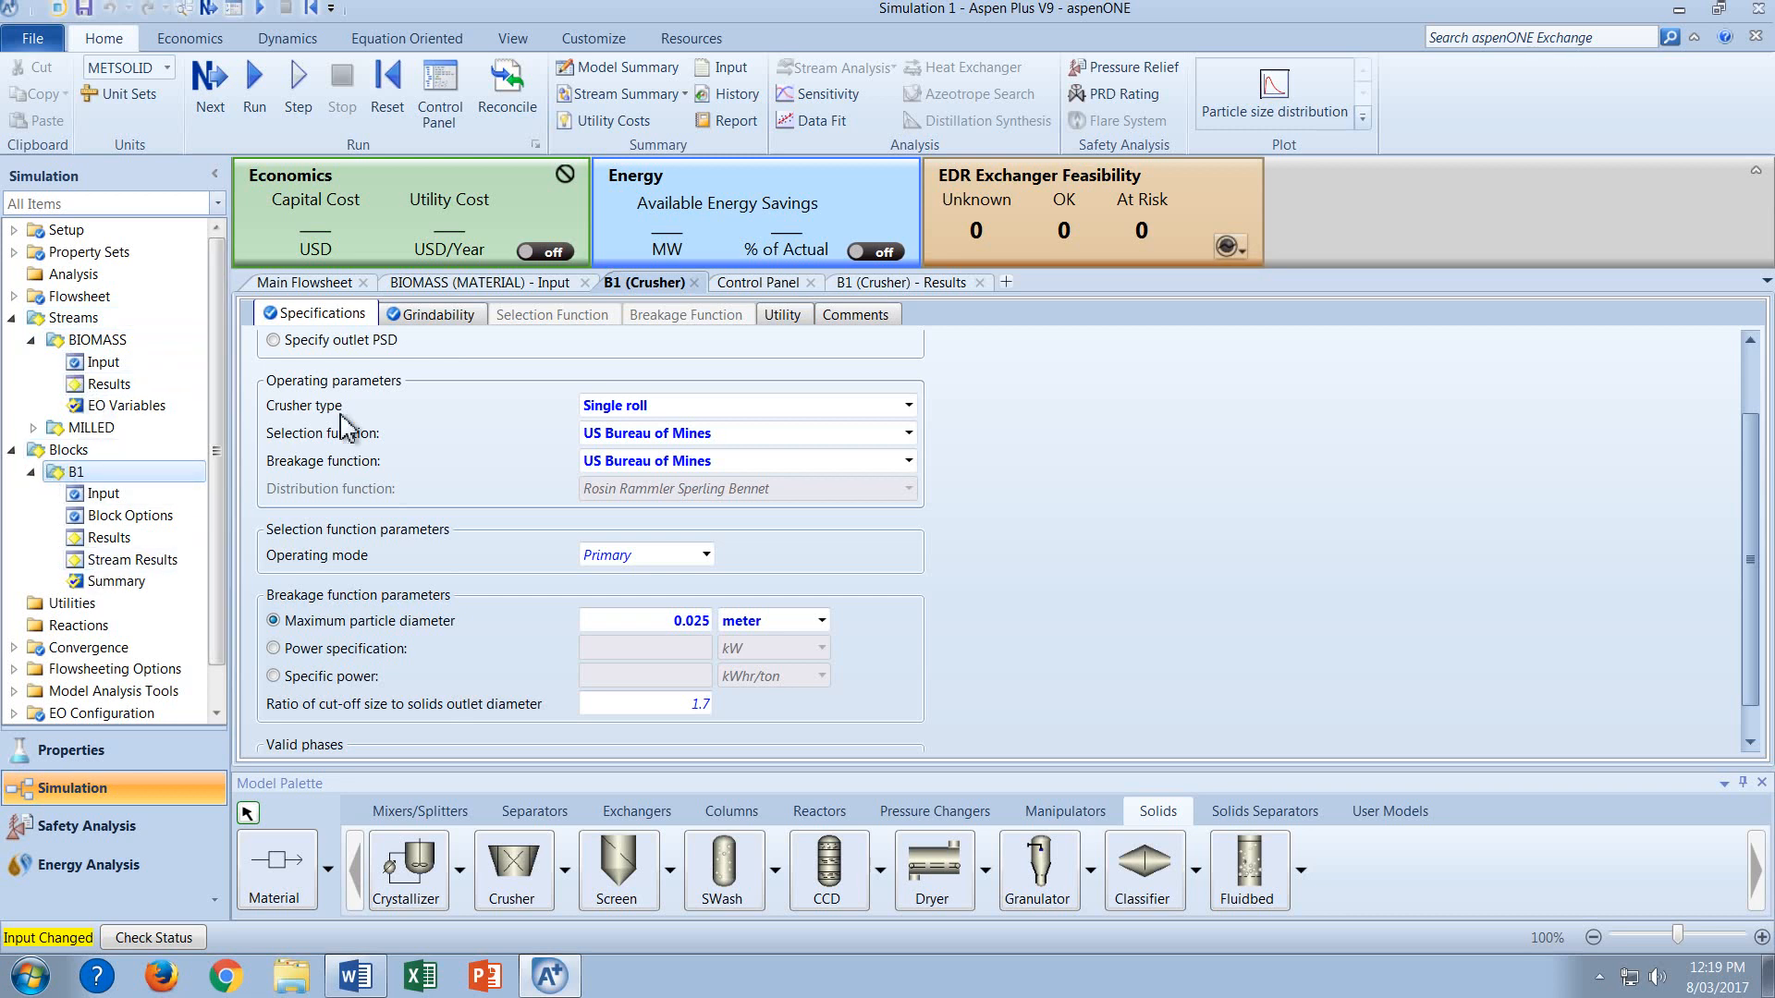
left_click(209, 107)
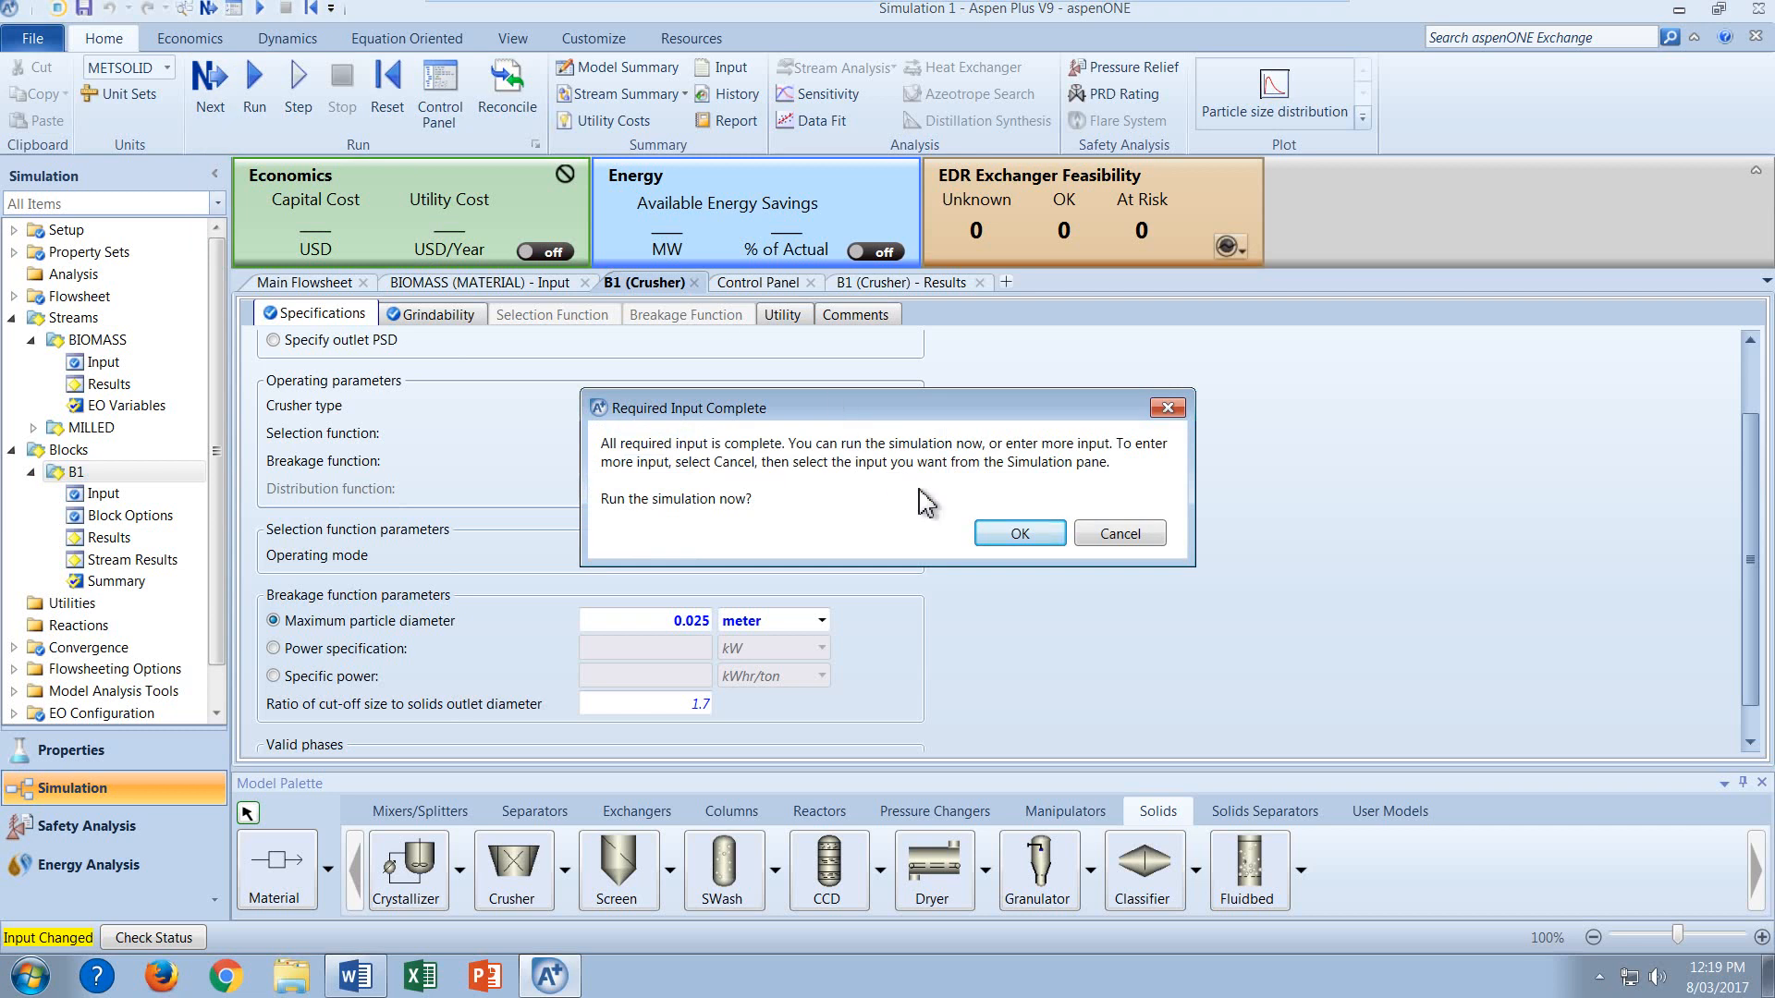
left_click(1015, 536)
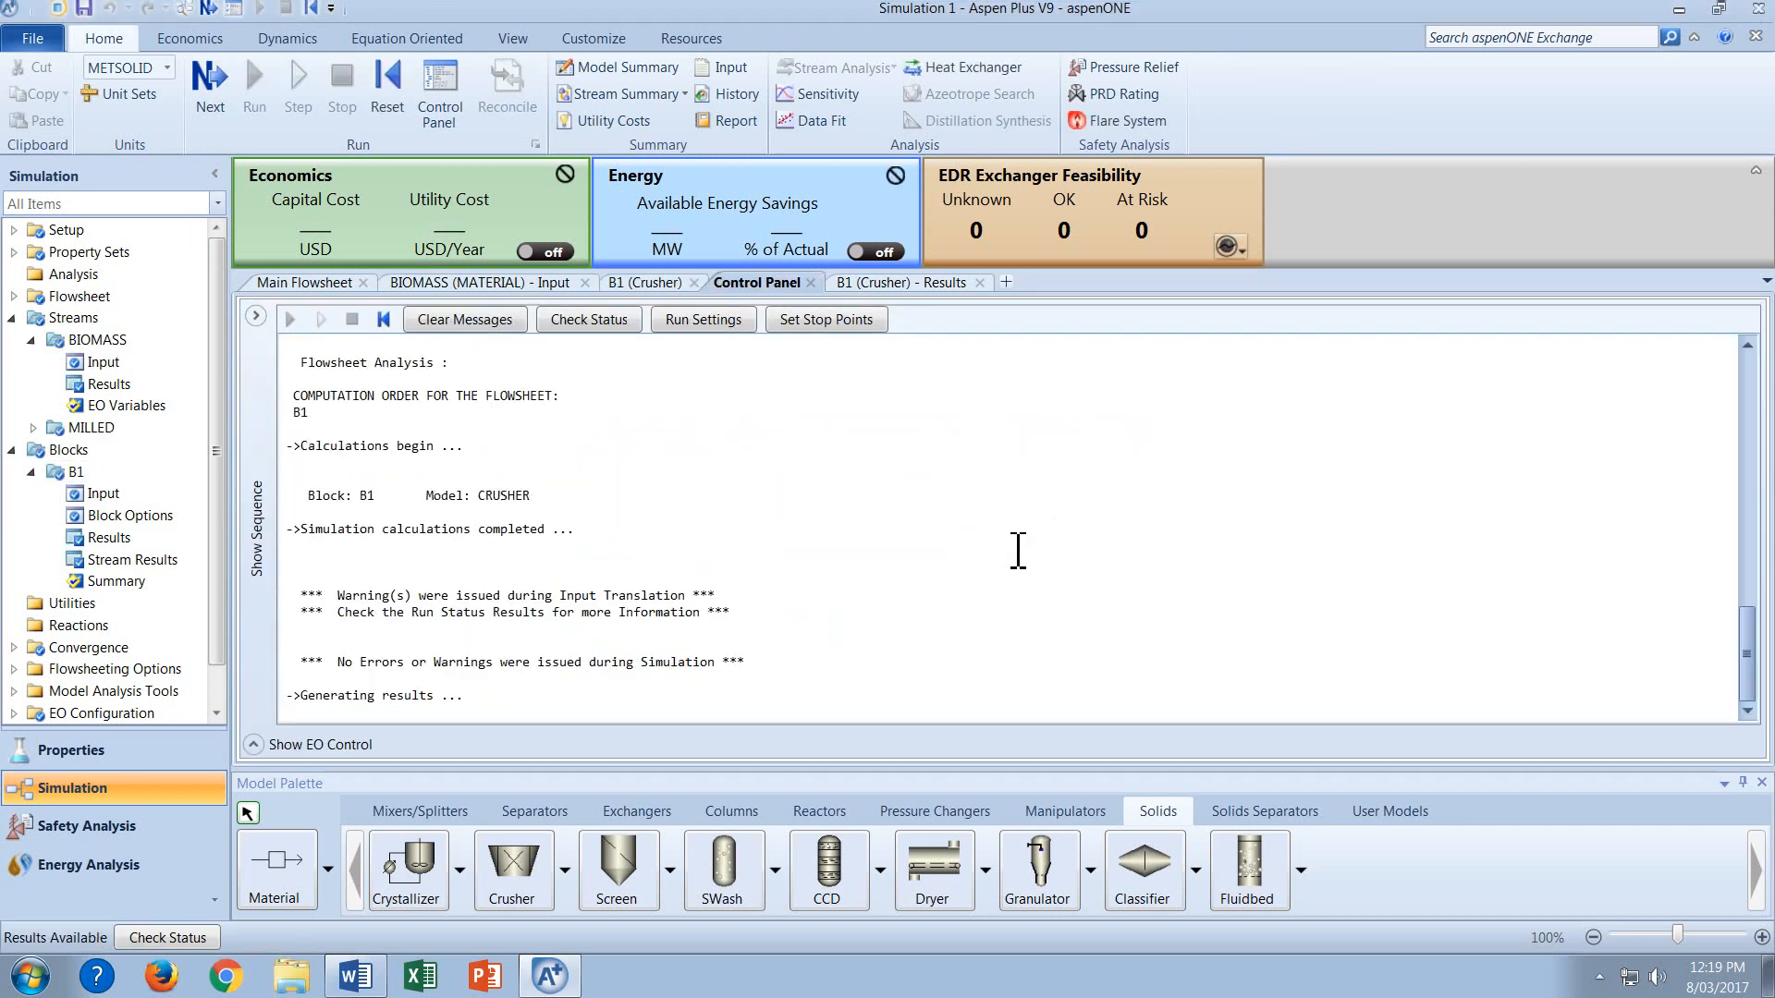
Check the crusher's calculated power in its results, and read questions Q1 and Q2 in the Word lab sheet.
left_click(870, 286)
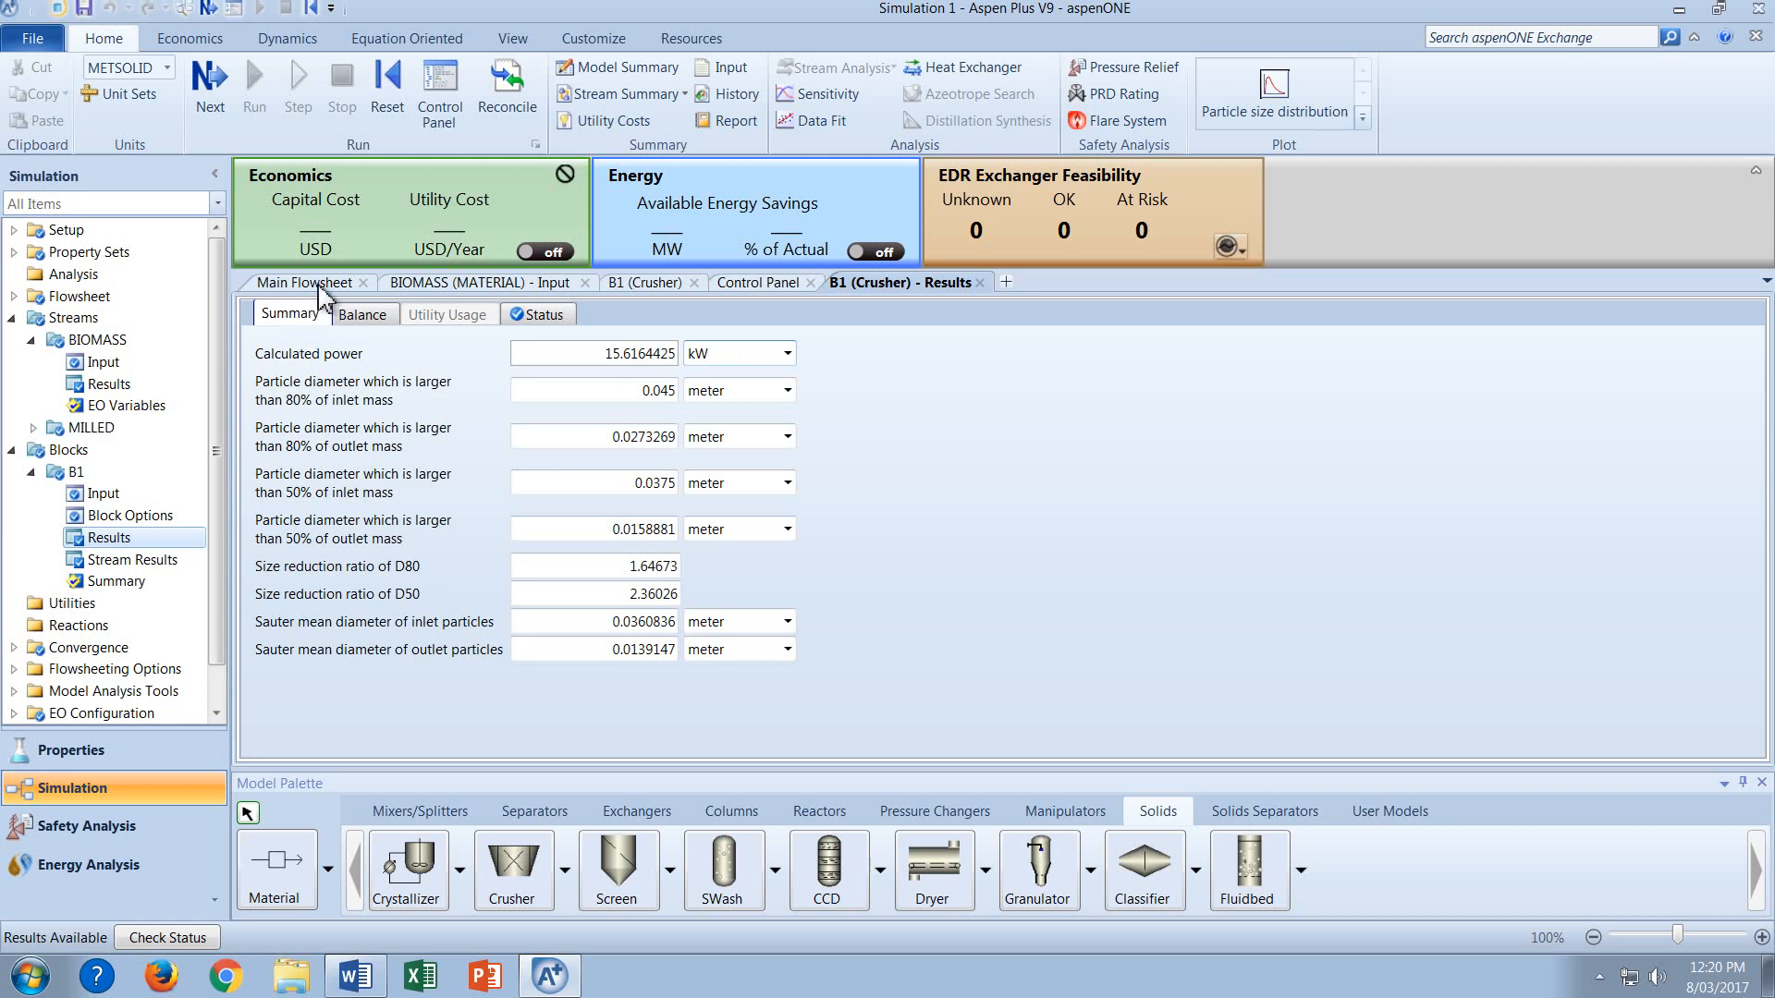
left_click(361, 980)
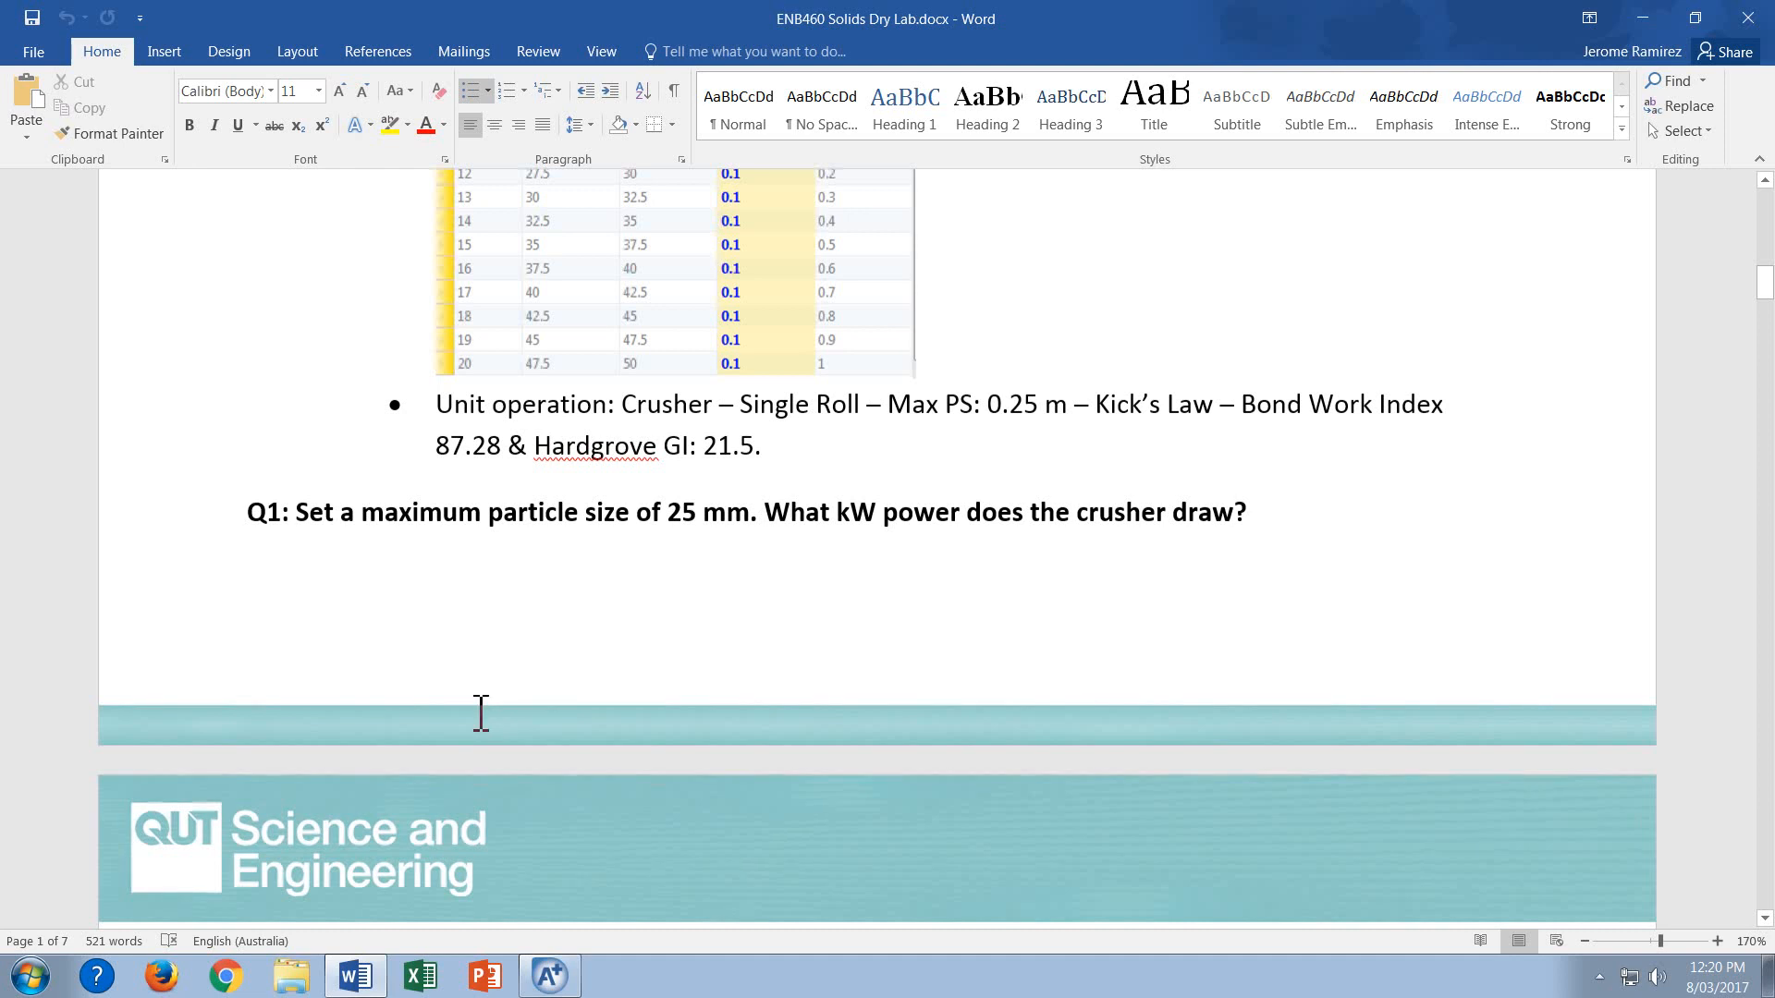
scroll(481, 713, "down", 3)
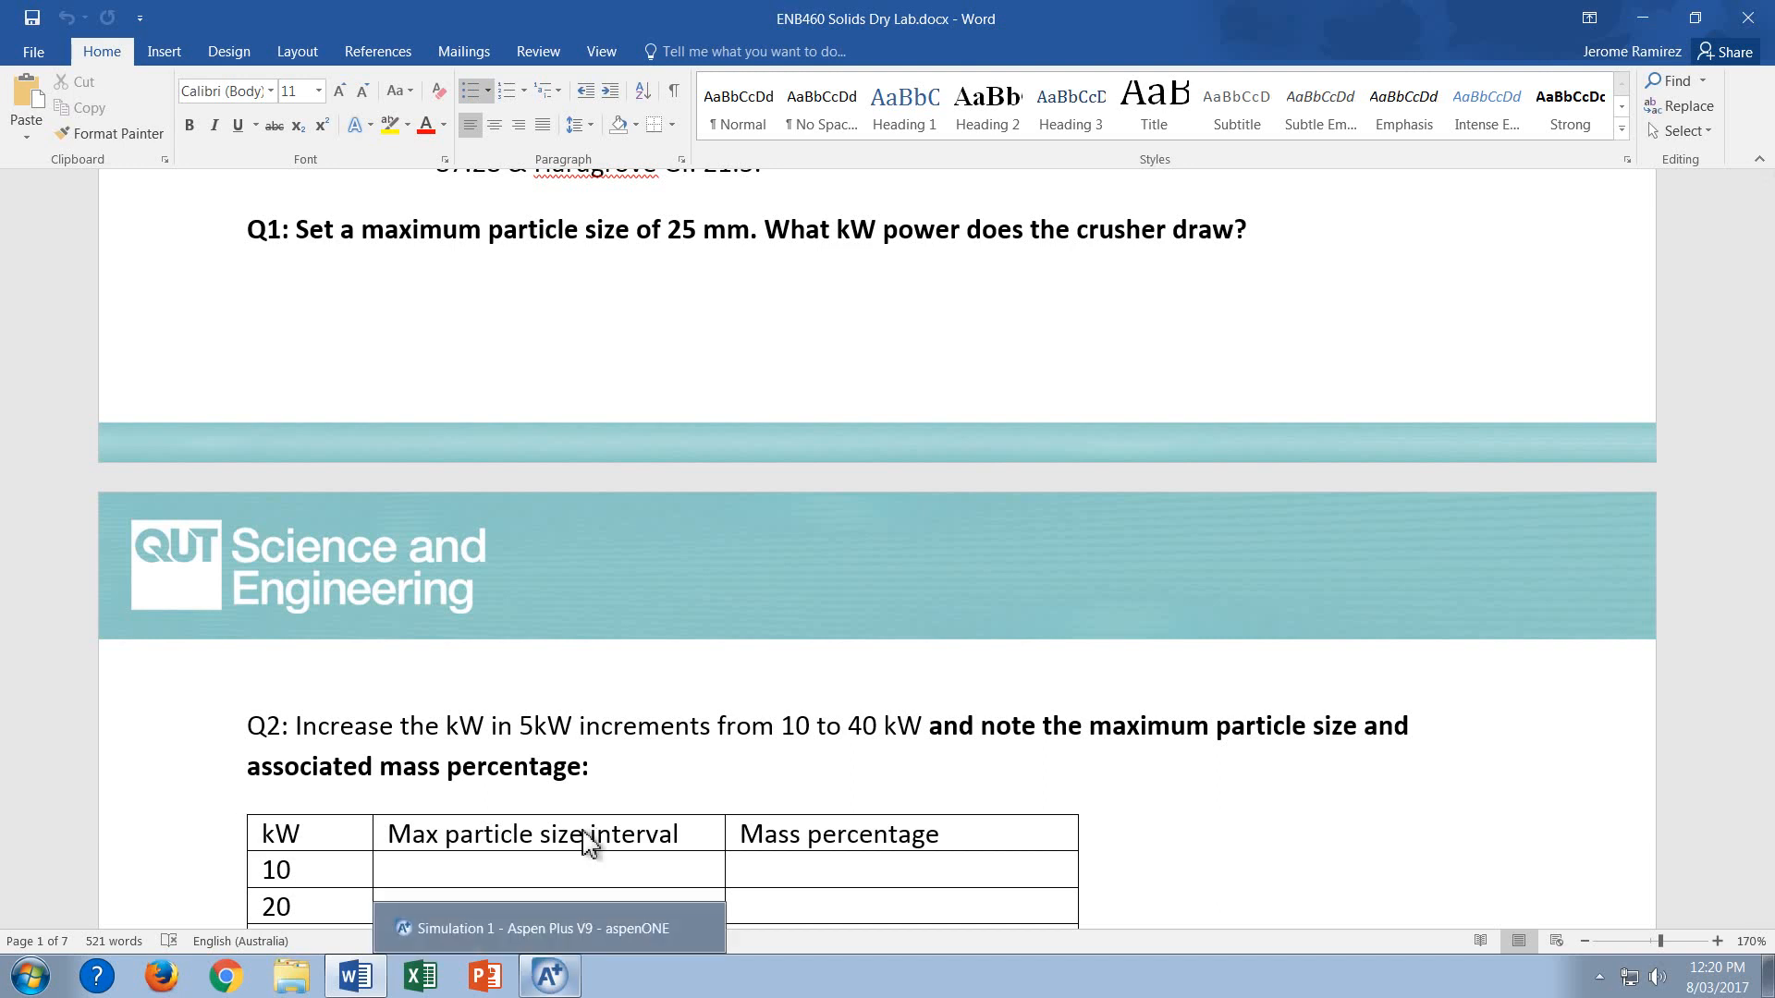
Return to Aspen Plus and examine the results summary for all streams, including the cumulative particle size distribution of the solids.
left_click(552, 976)
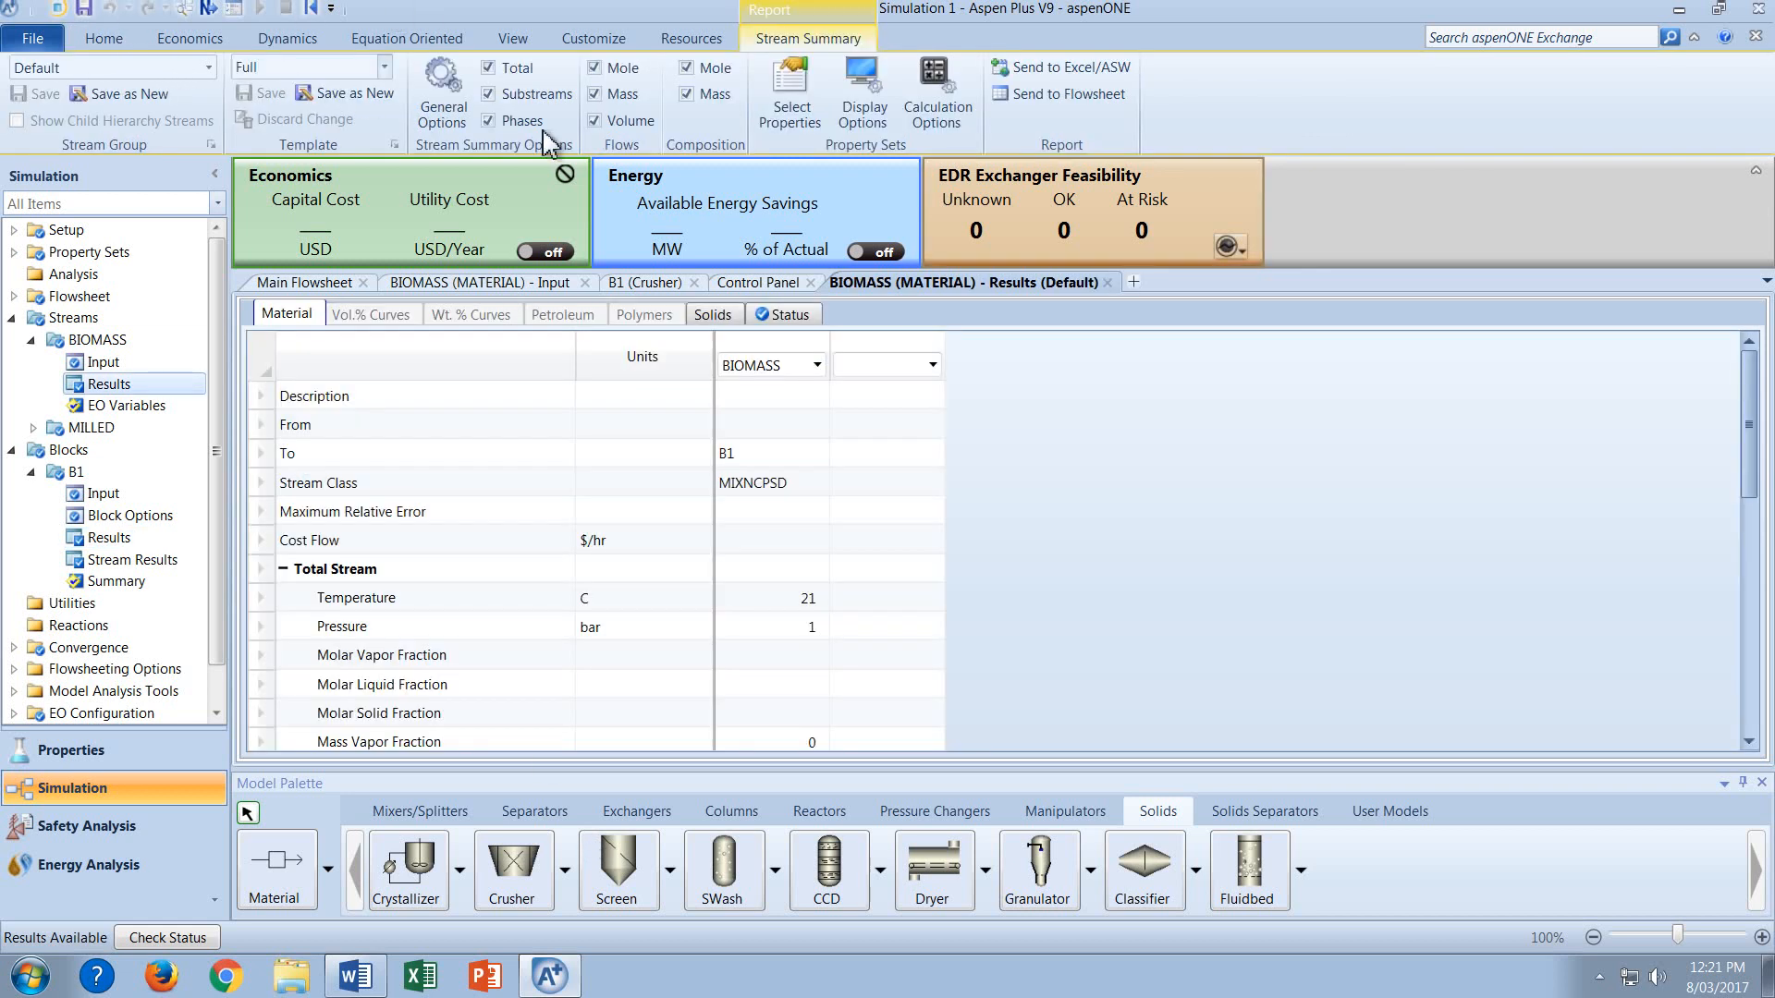
left_click(106, 43)
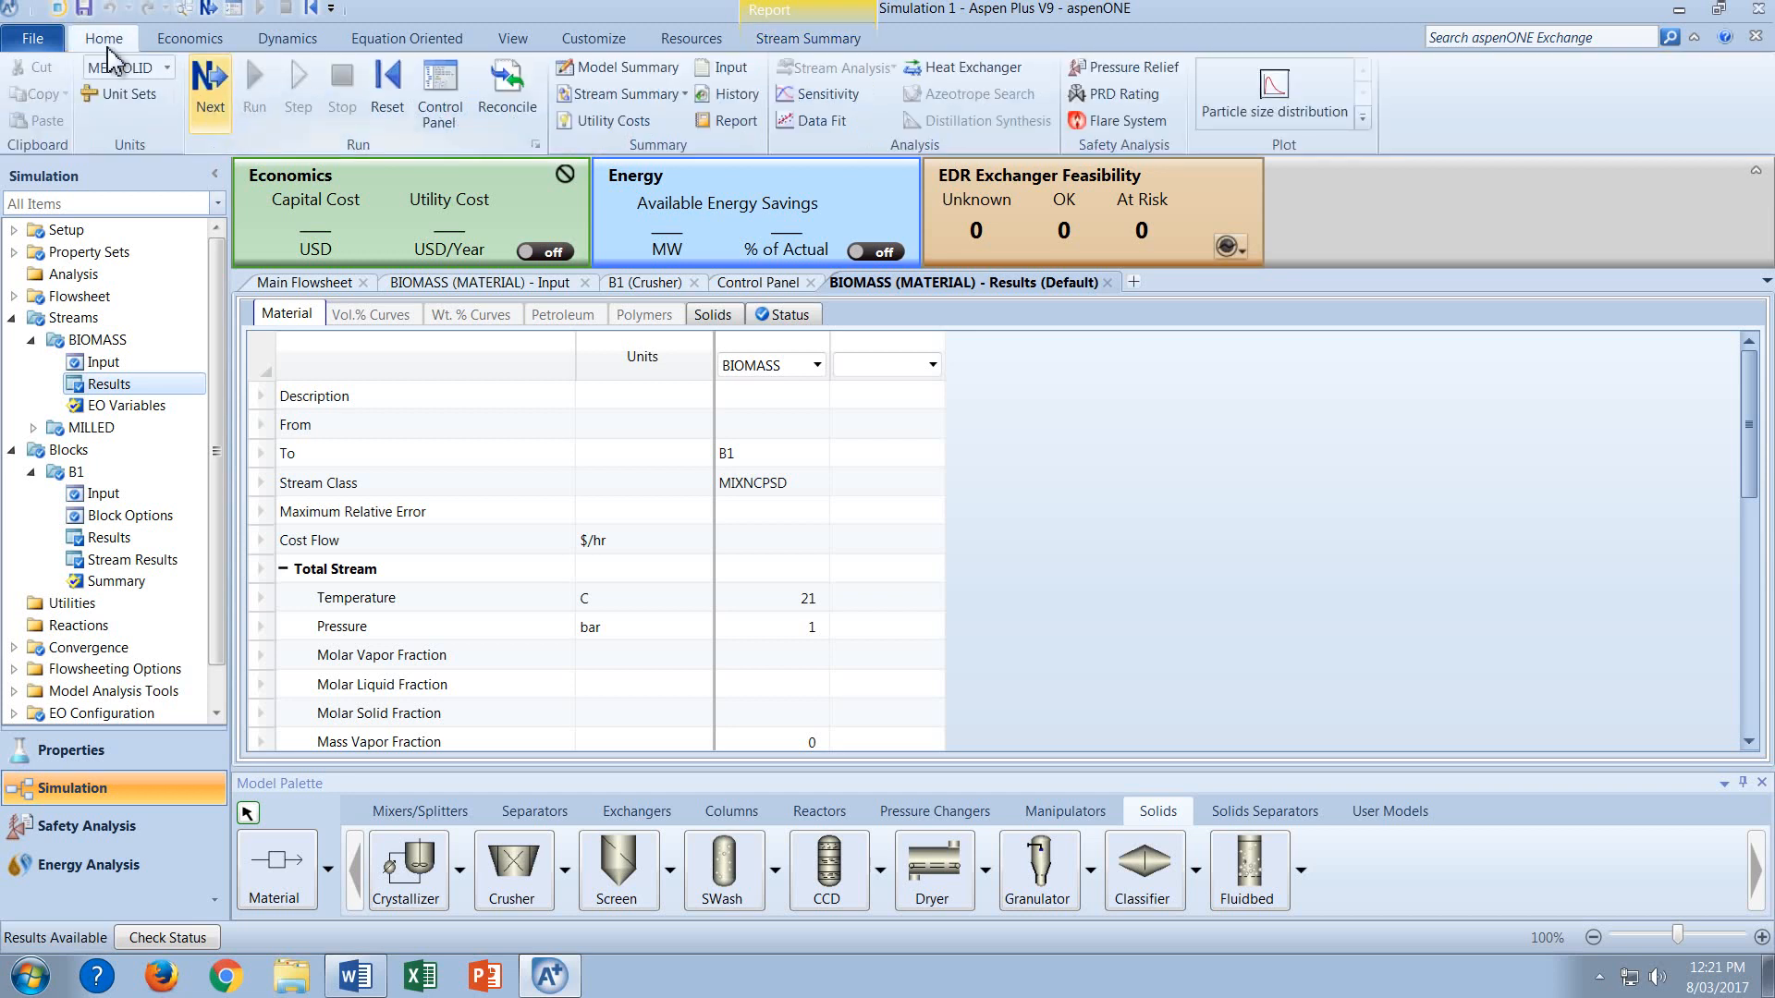
left_click(599, 96)
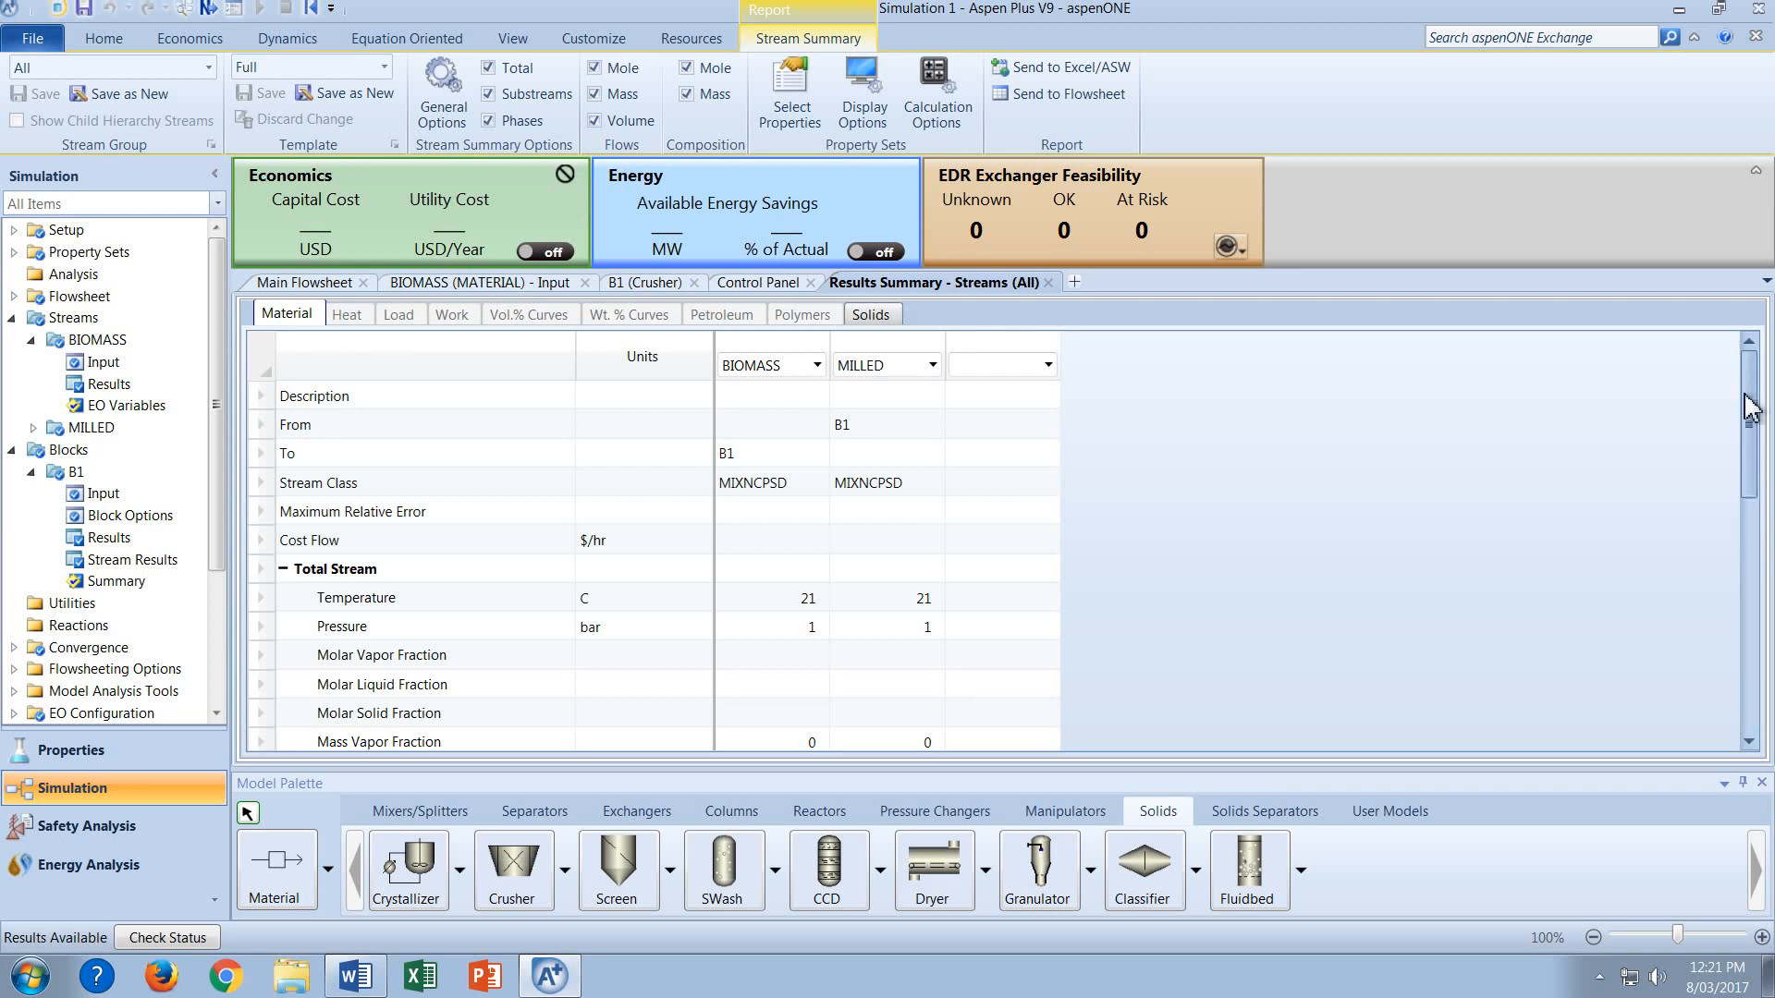
scroll(1756, 555, "down", 4)
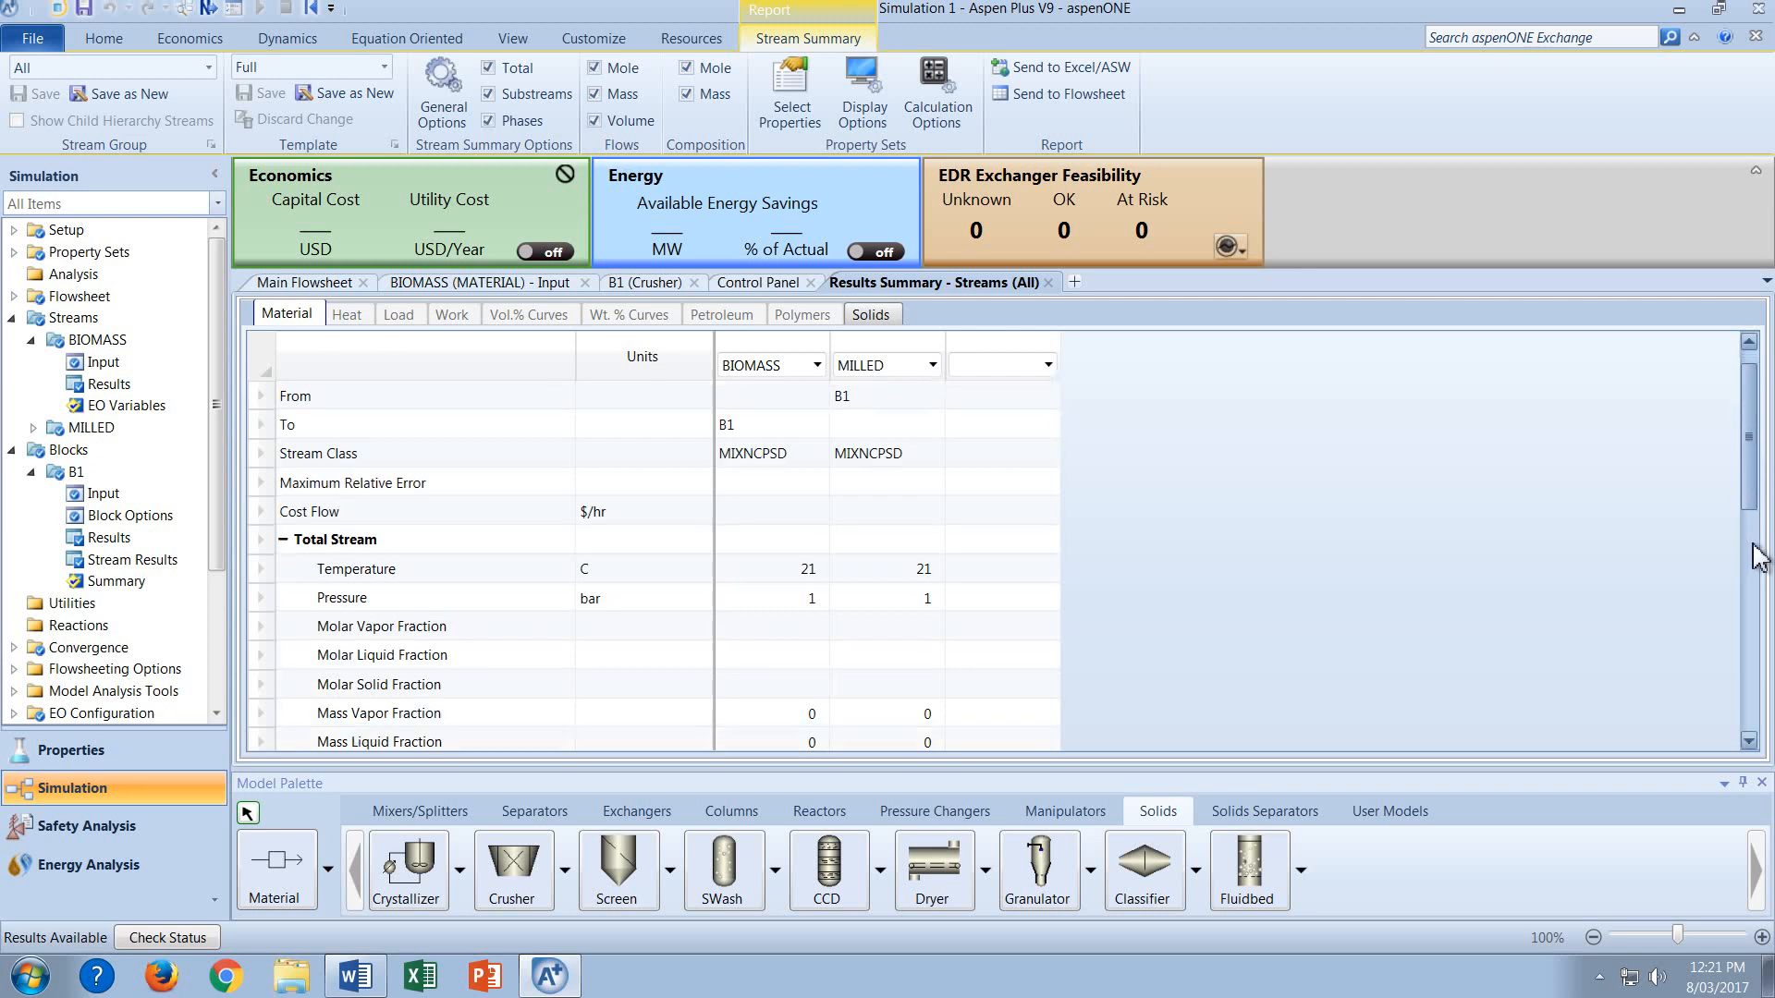
scroll(1756, 555, "down", 1)
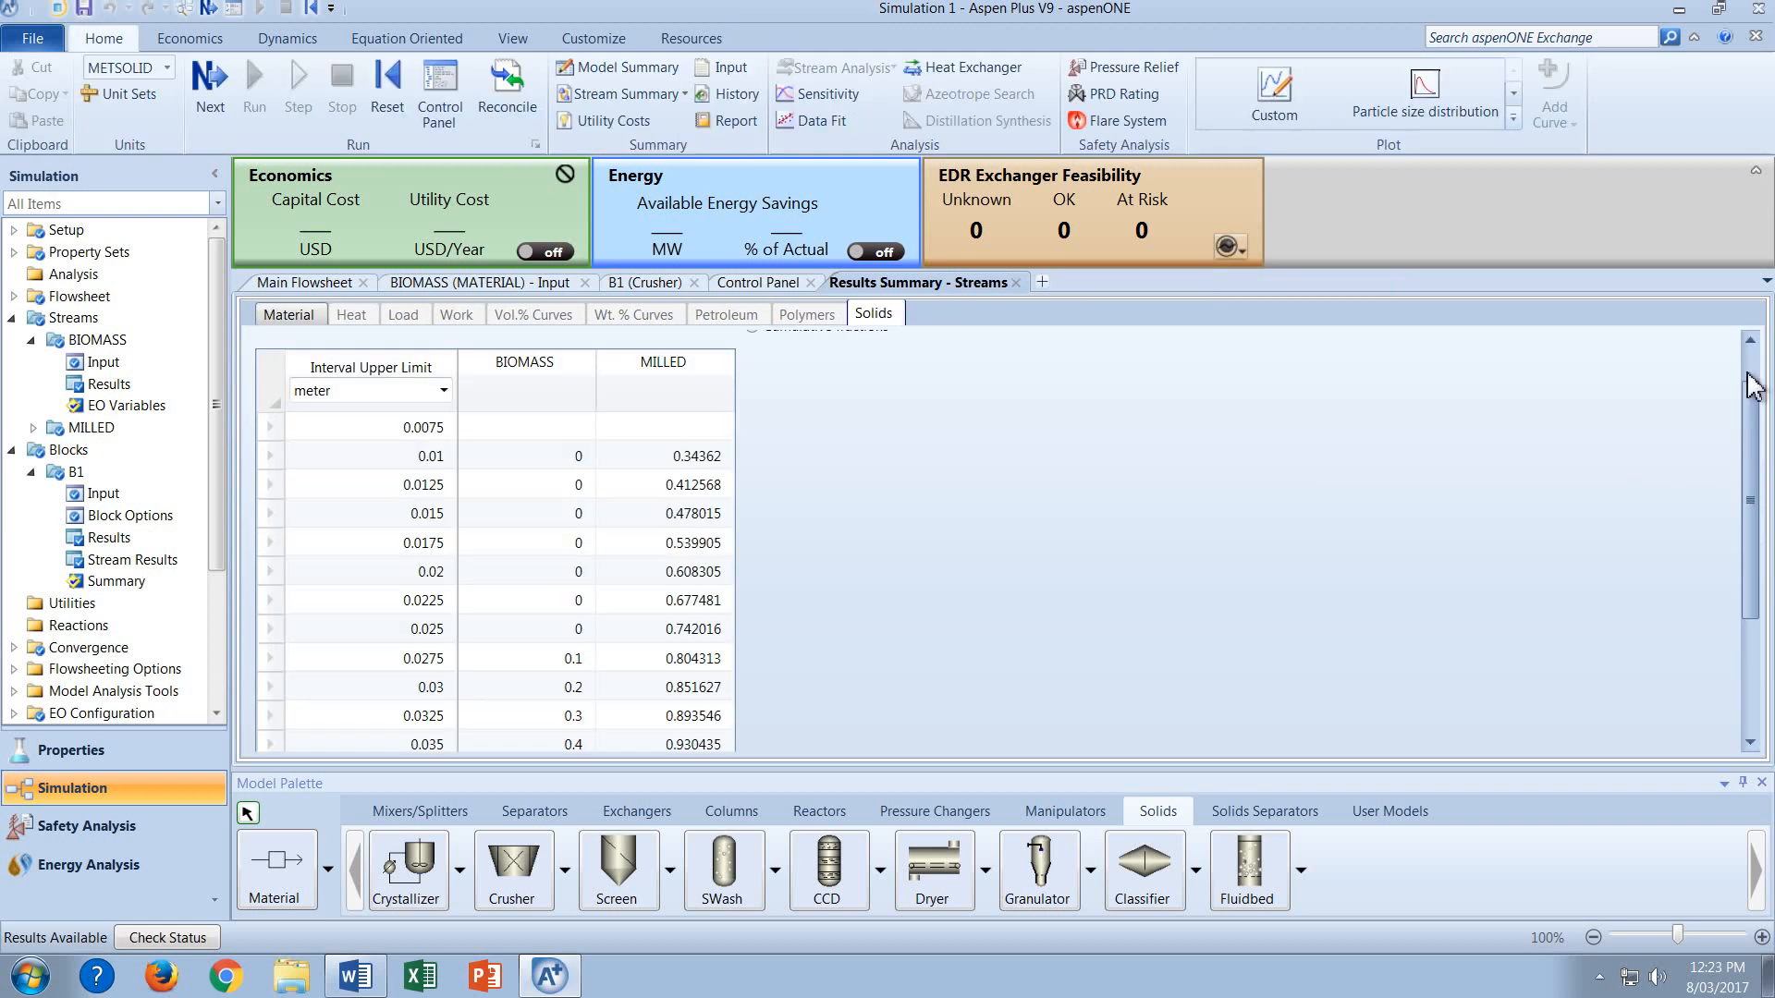
scroll(1753, 386, "up", 1)
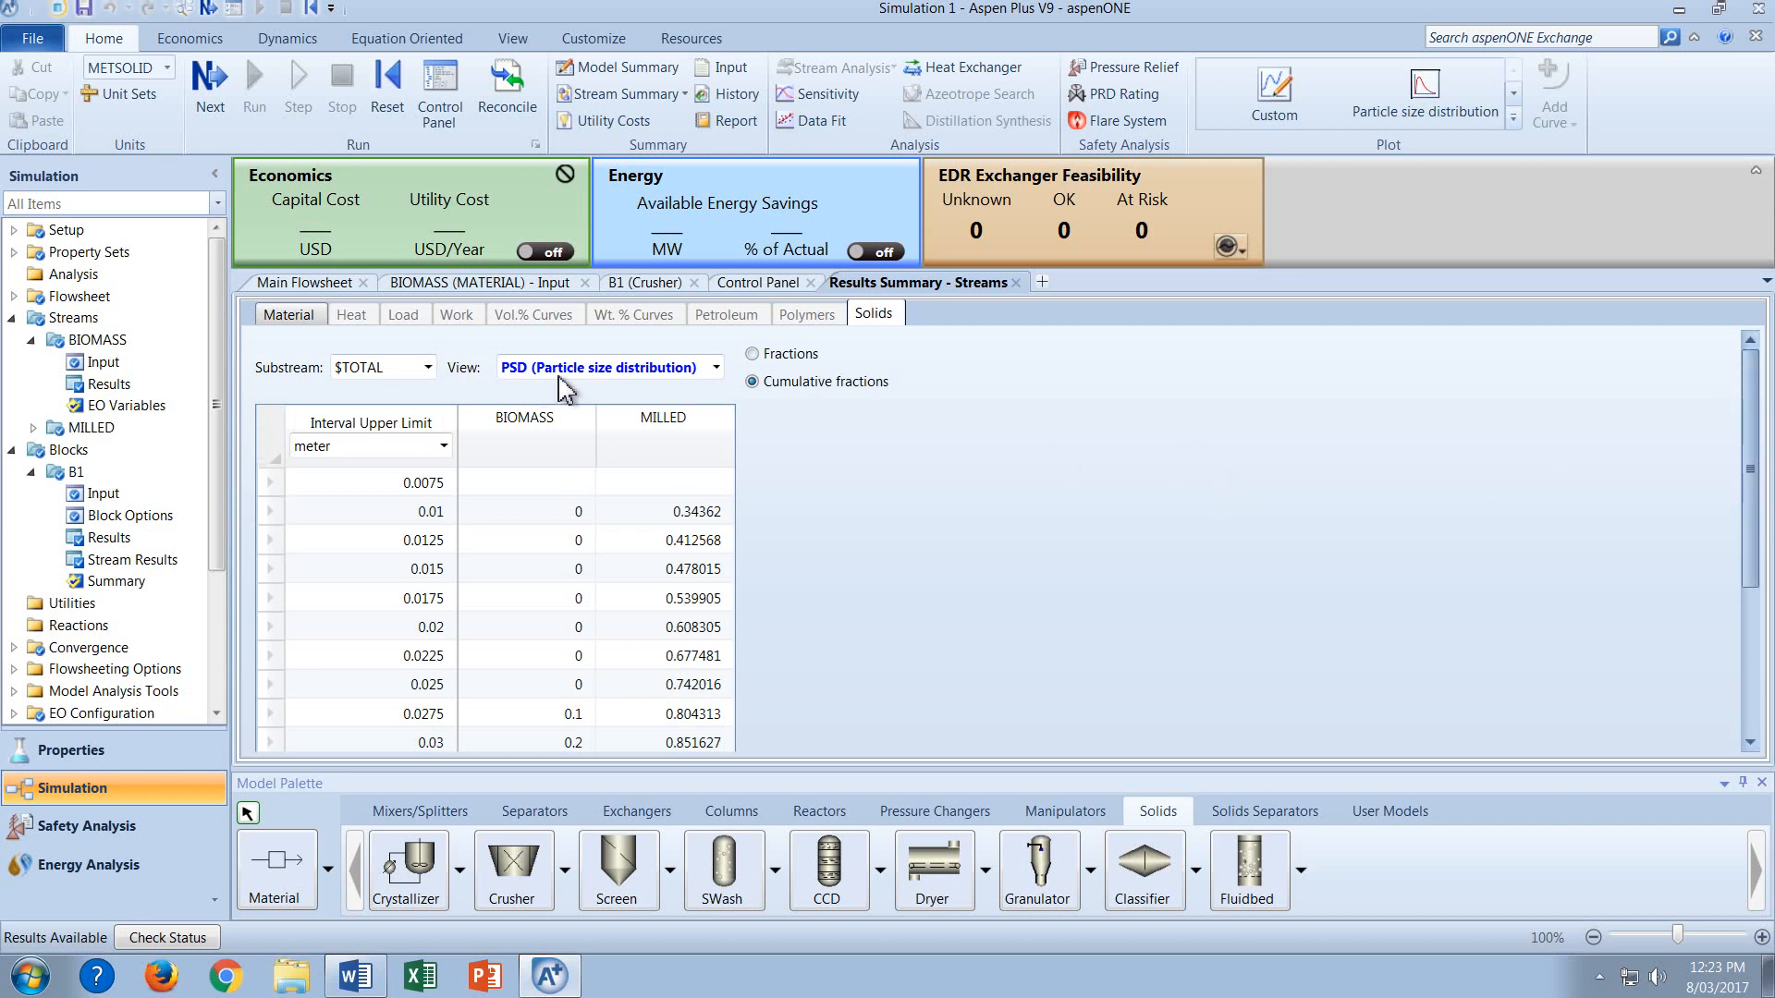
Show the particle size distribution as fractions and examine the MILLED stream across all size intervals up to 0.05 meter.
left_click(752, 357)
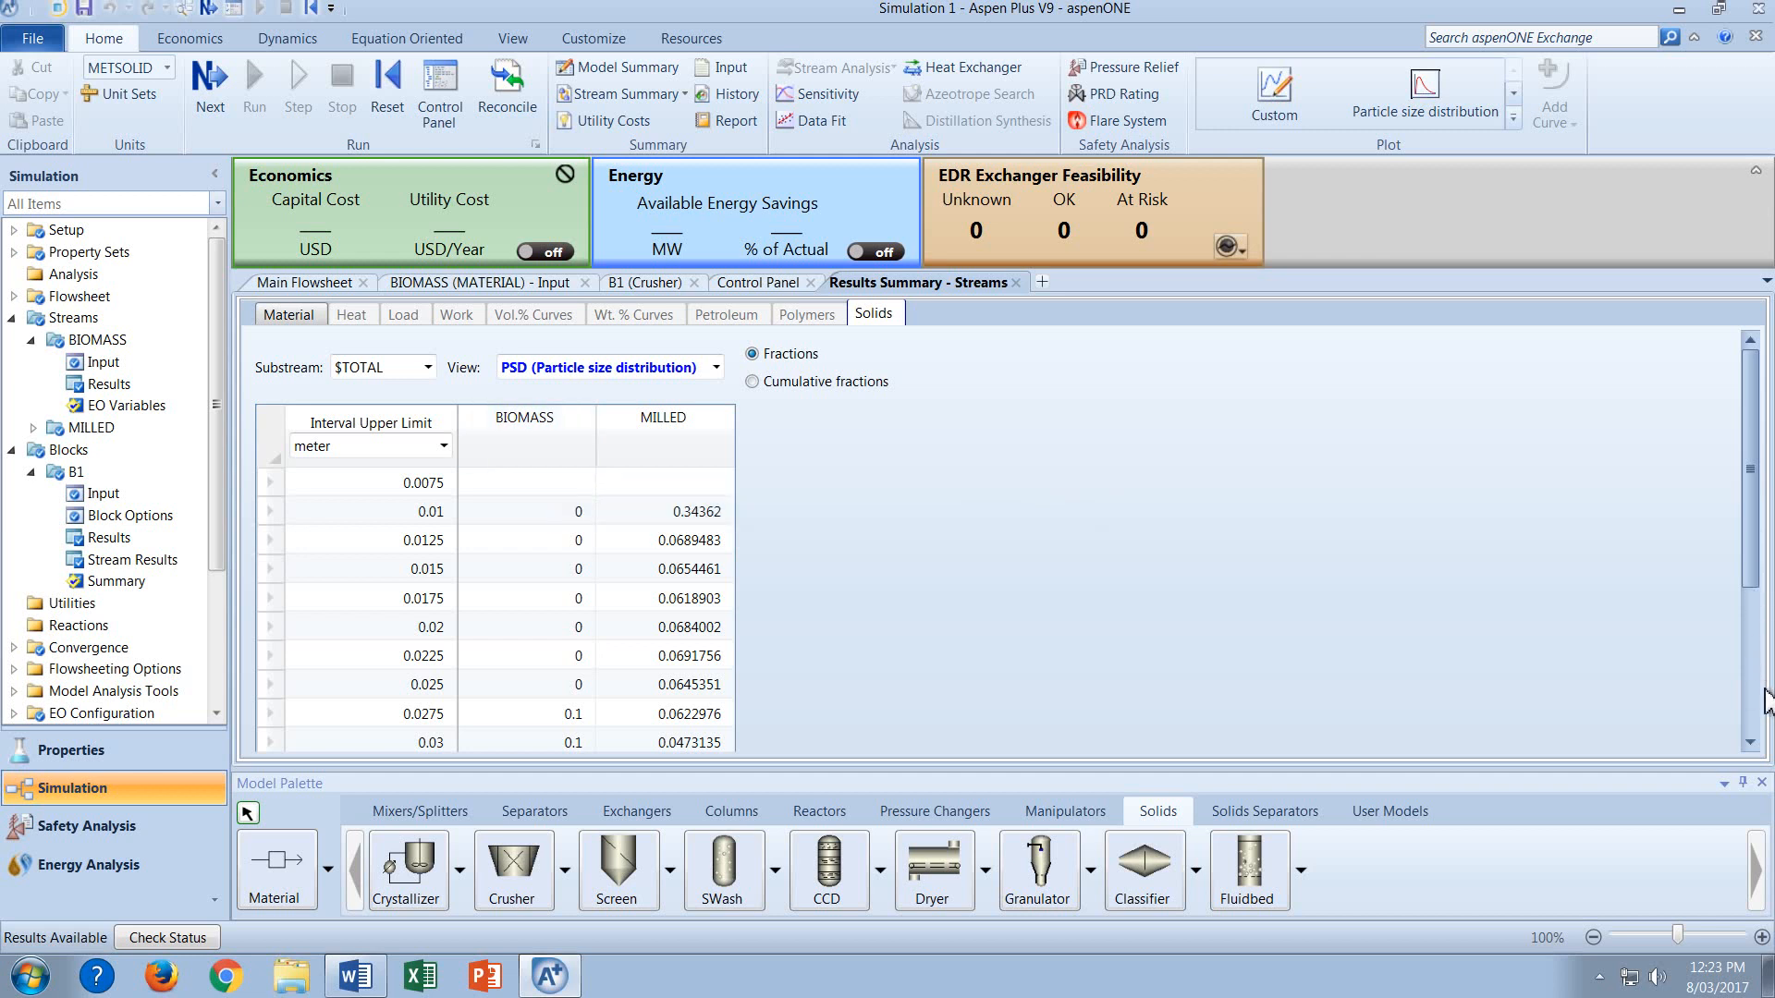
left_click(1750, 744)
left_click(1750, 744)
left_click(1750, 744)
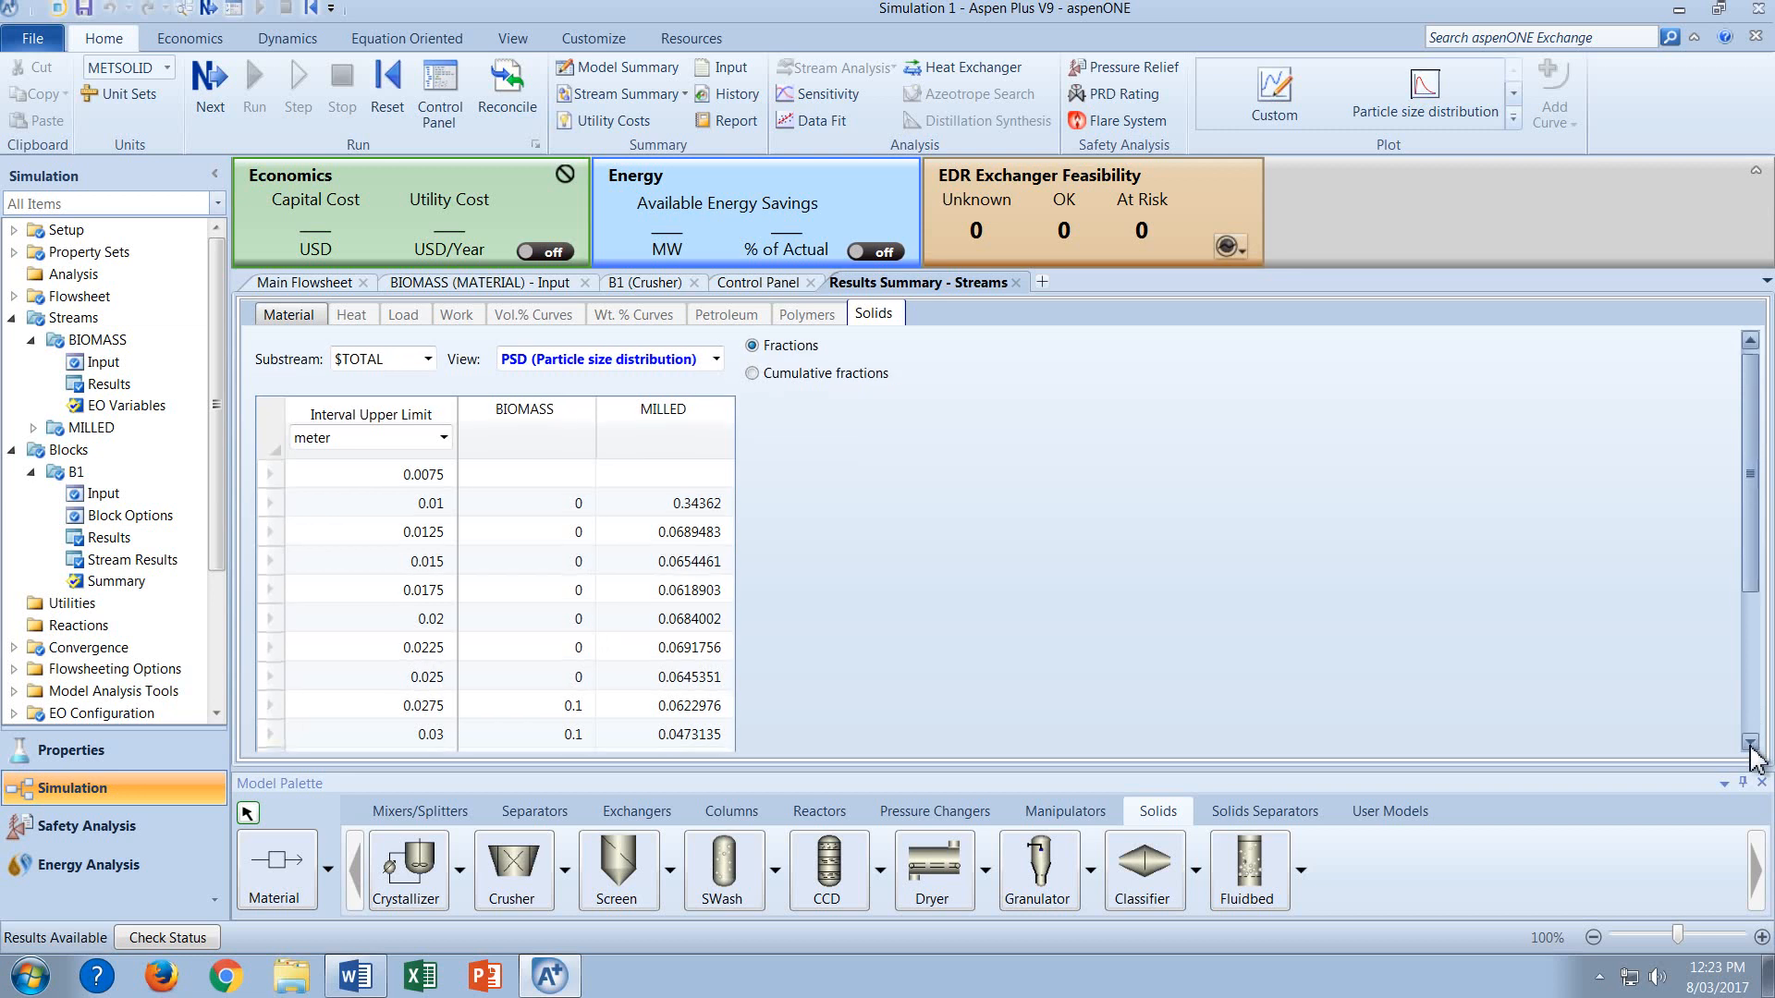
scroll(1750, 749, "down", 3)
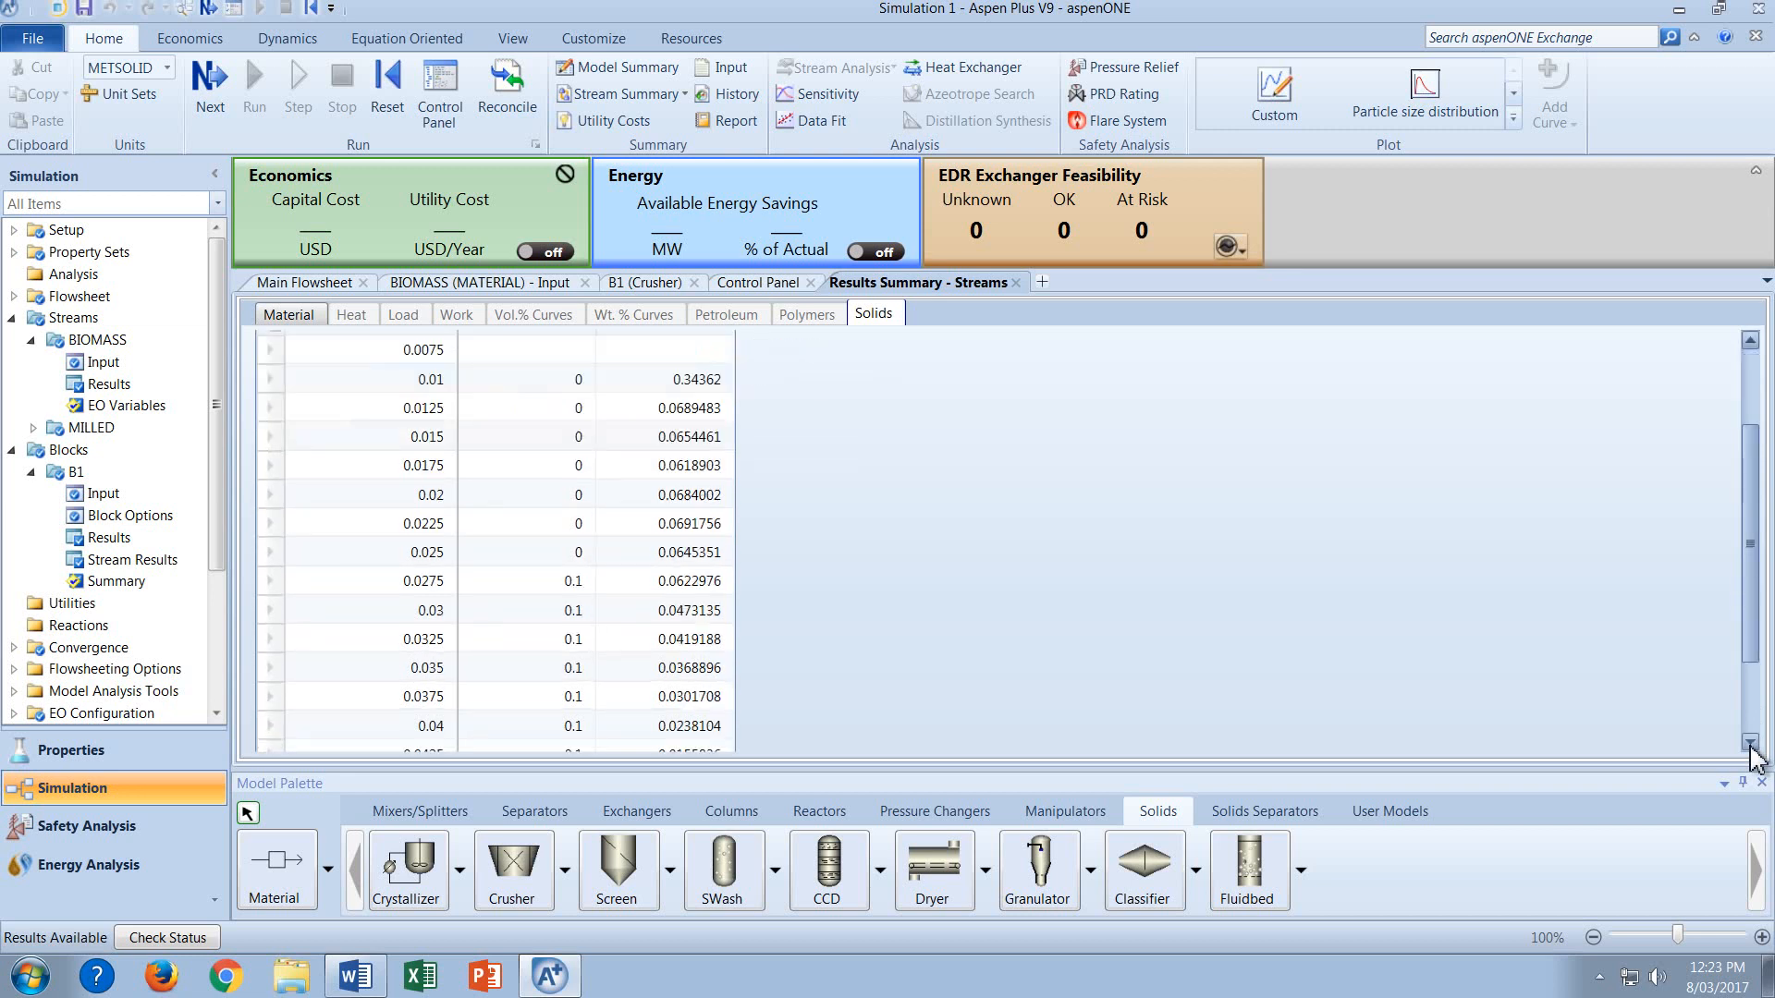
left_click(1750, 744)
scroll(1750, 748, "down", 2)
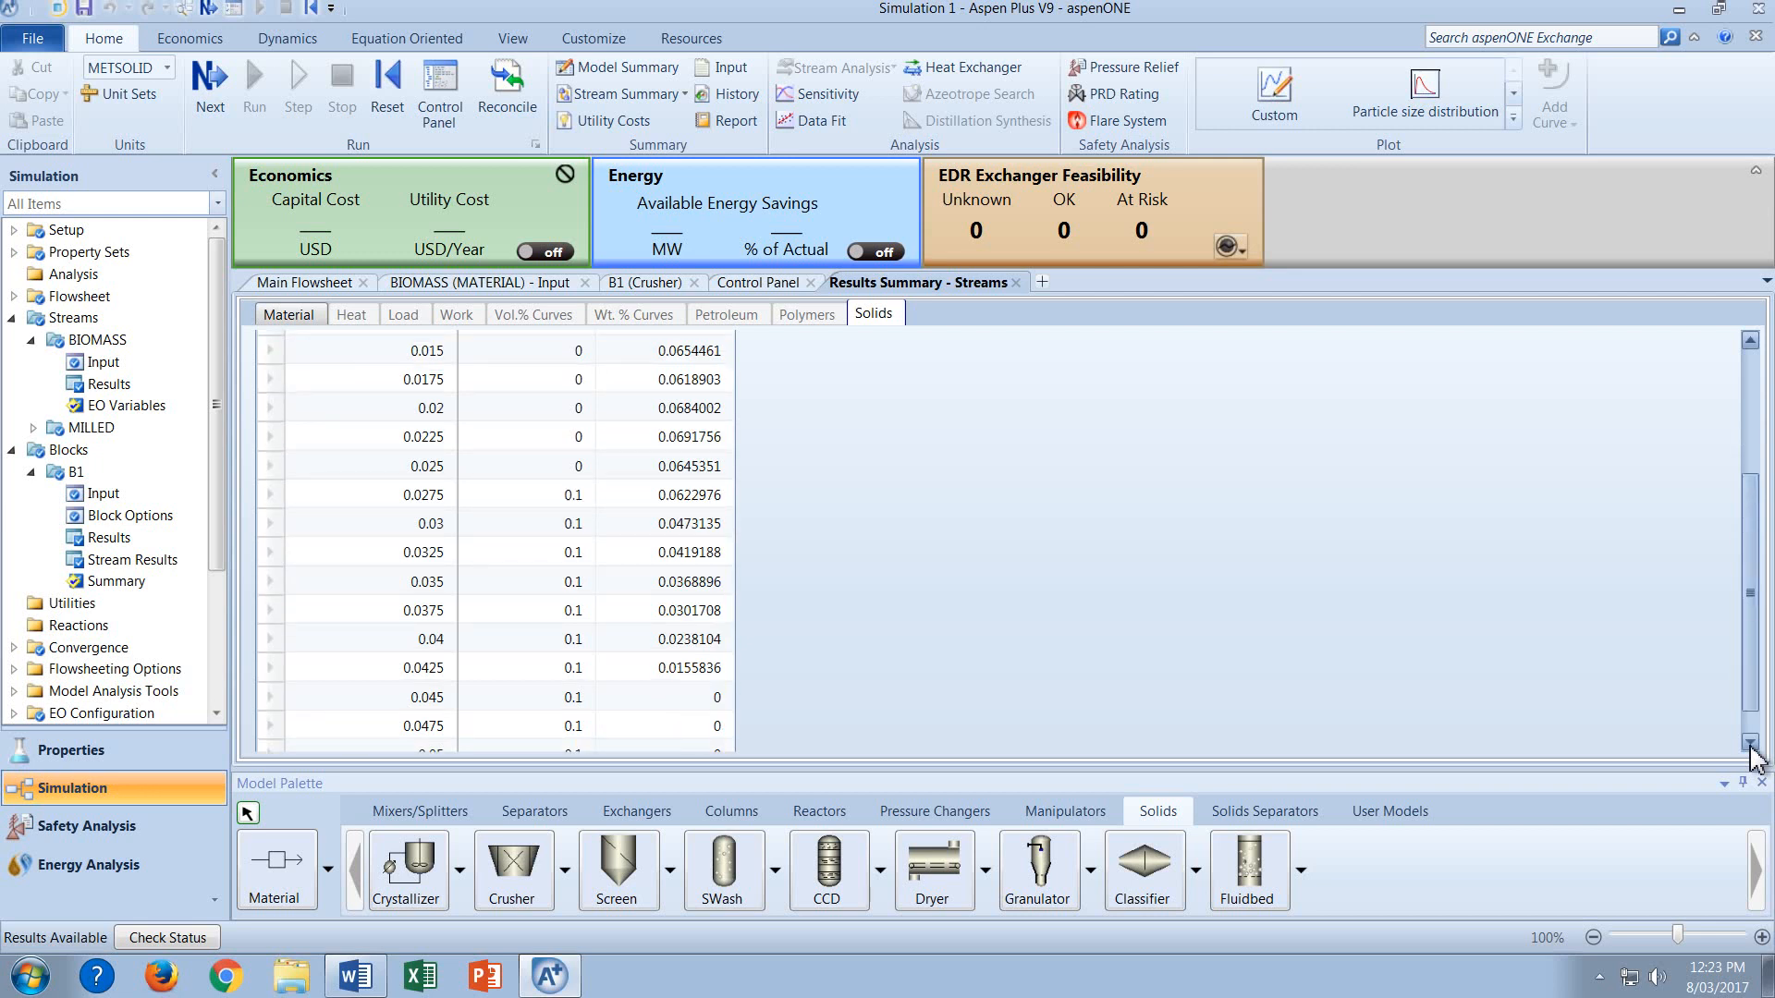
left_click(1750, 744)
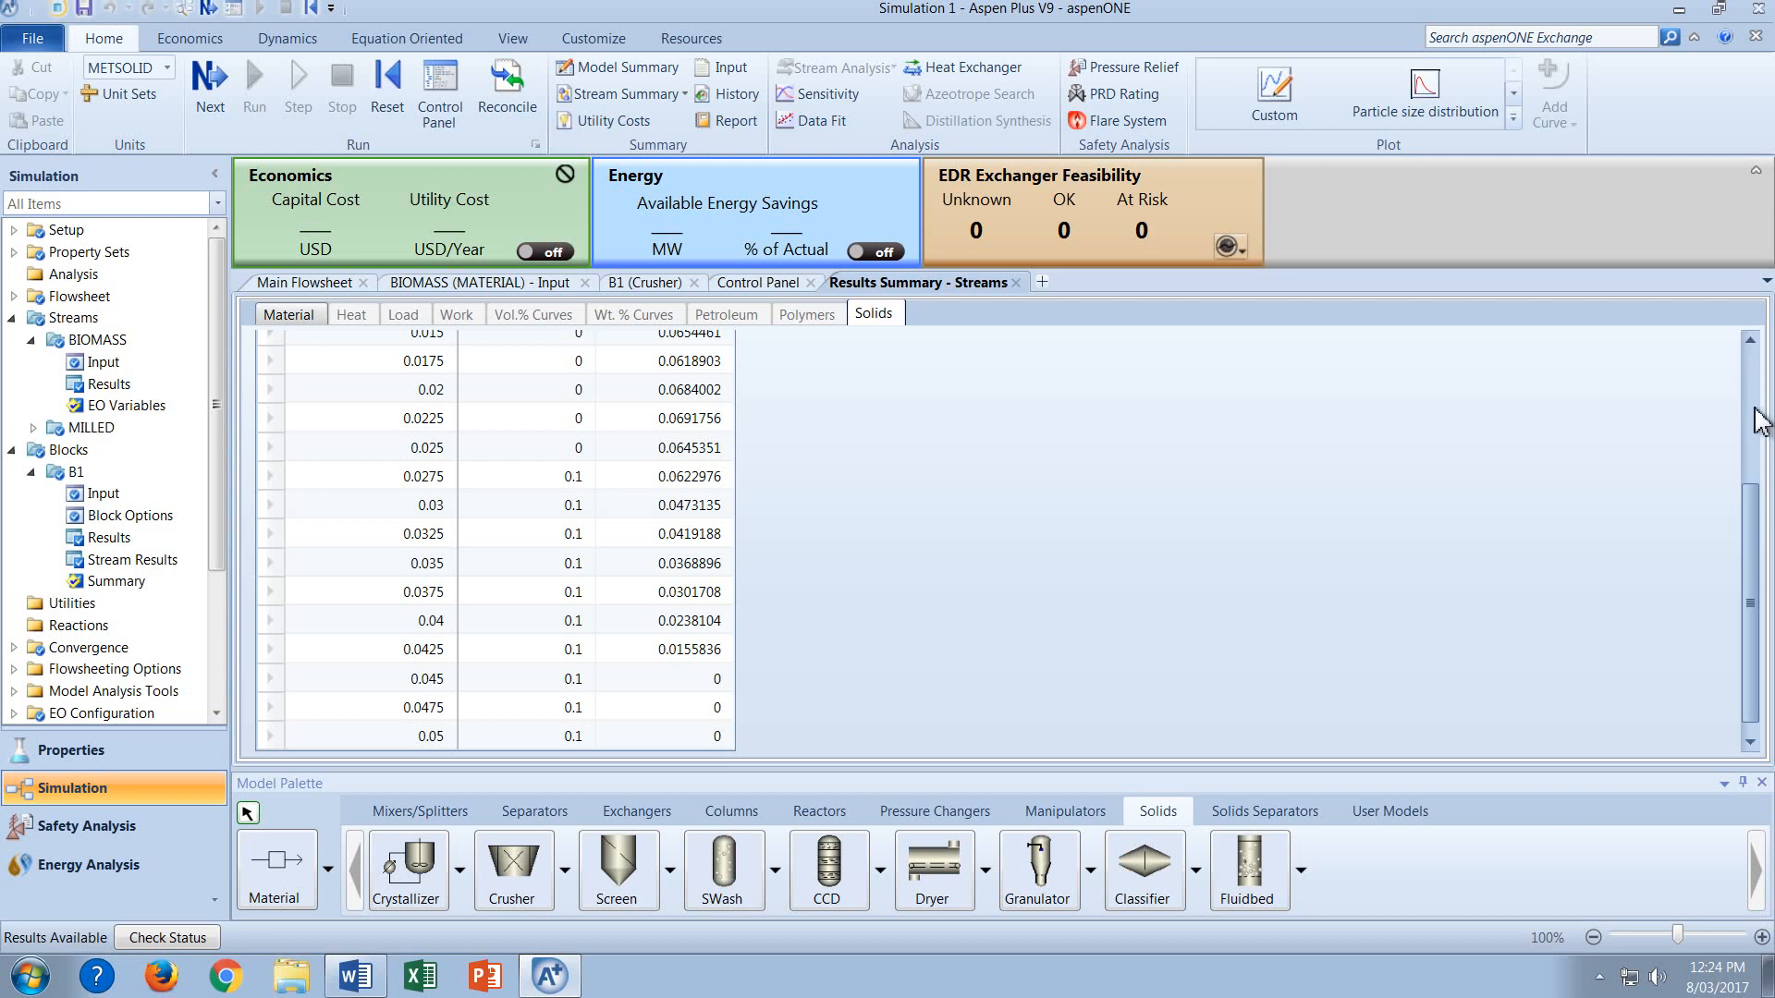
left_click(1749, 343)
left_click(1749, 344)
left_click(1750, 344)
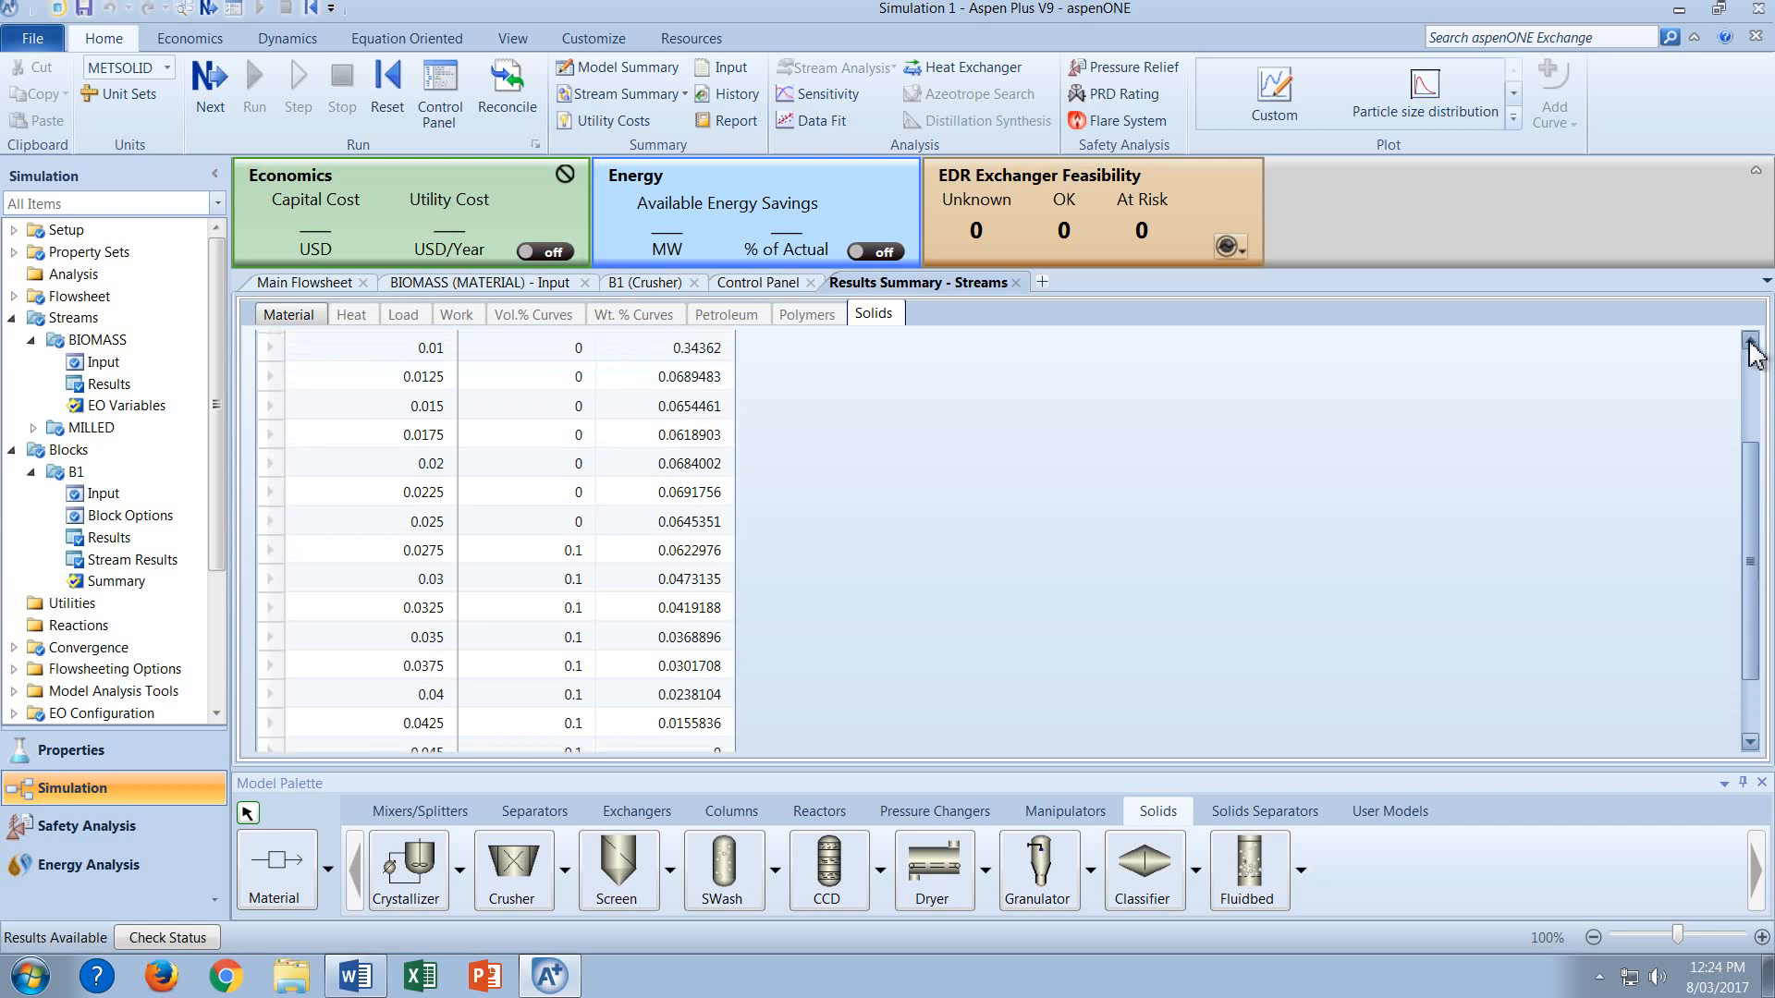
left_click(1750, 344)
left_click(1750, 344)
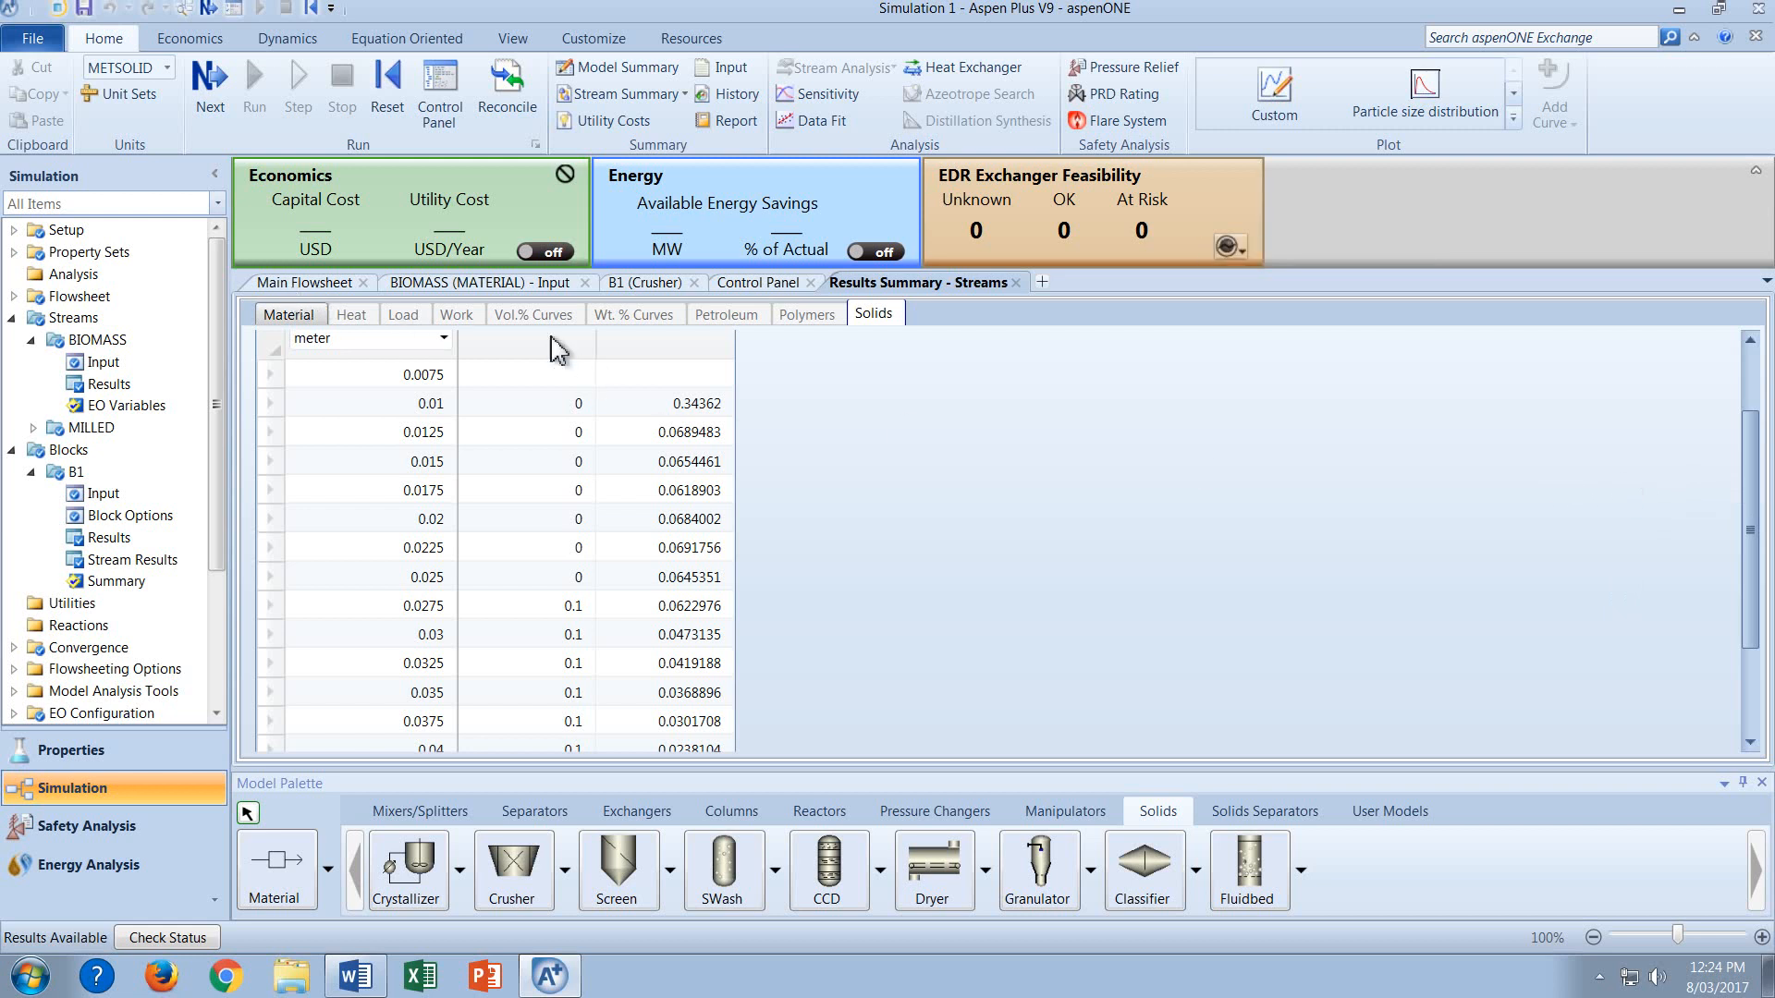
Specify crusher B1 by power instead of maximum particle diameter, set the power to 10 kW, and run the simulation.
left_click(318, 285)
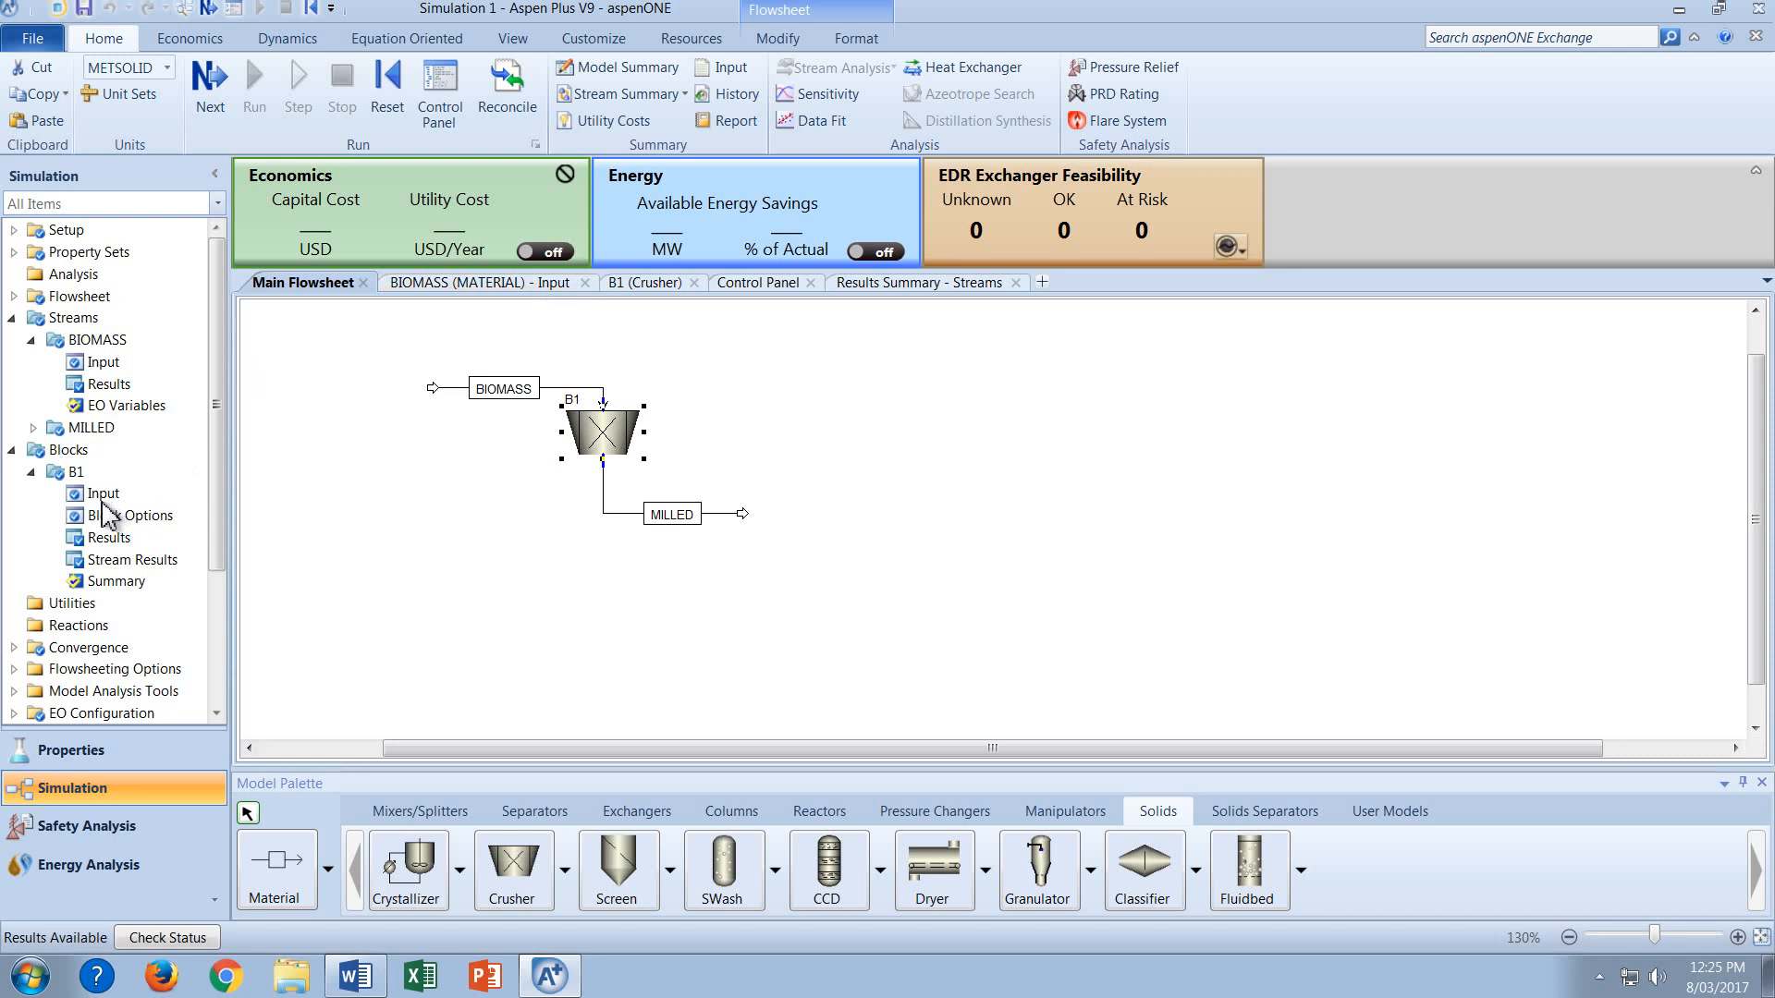
left_click(119, 496)
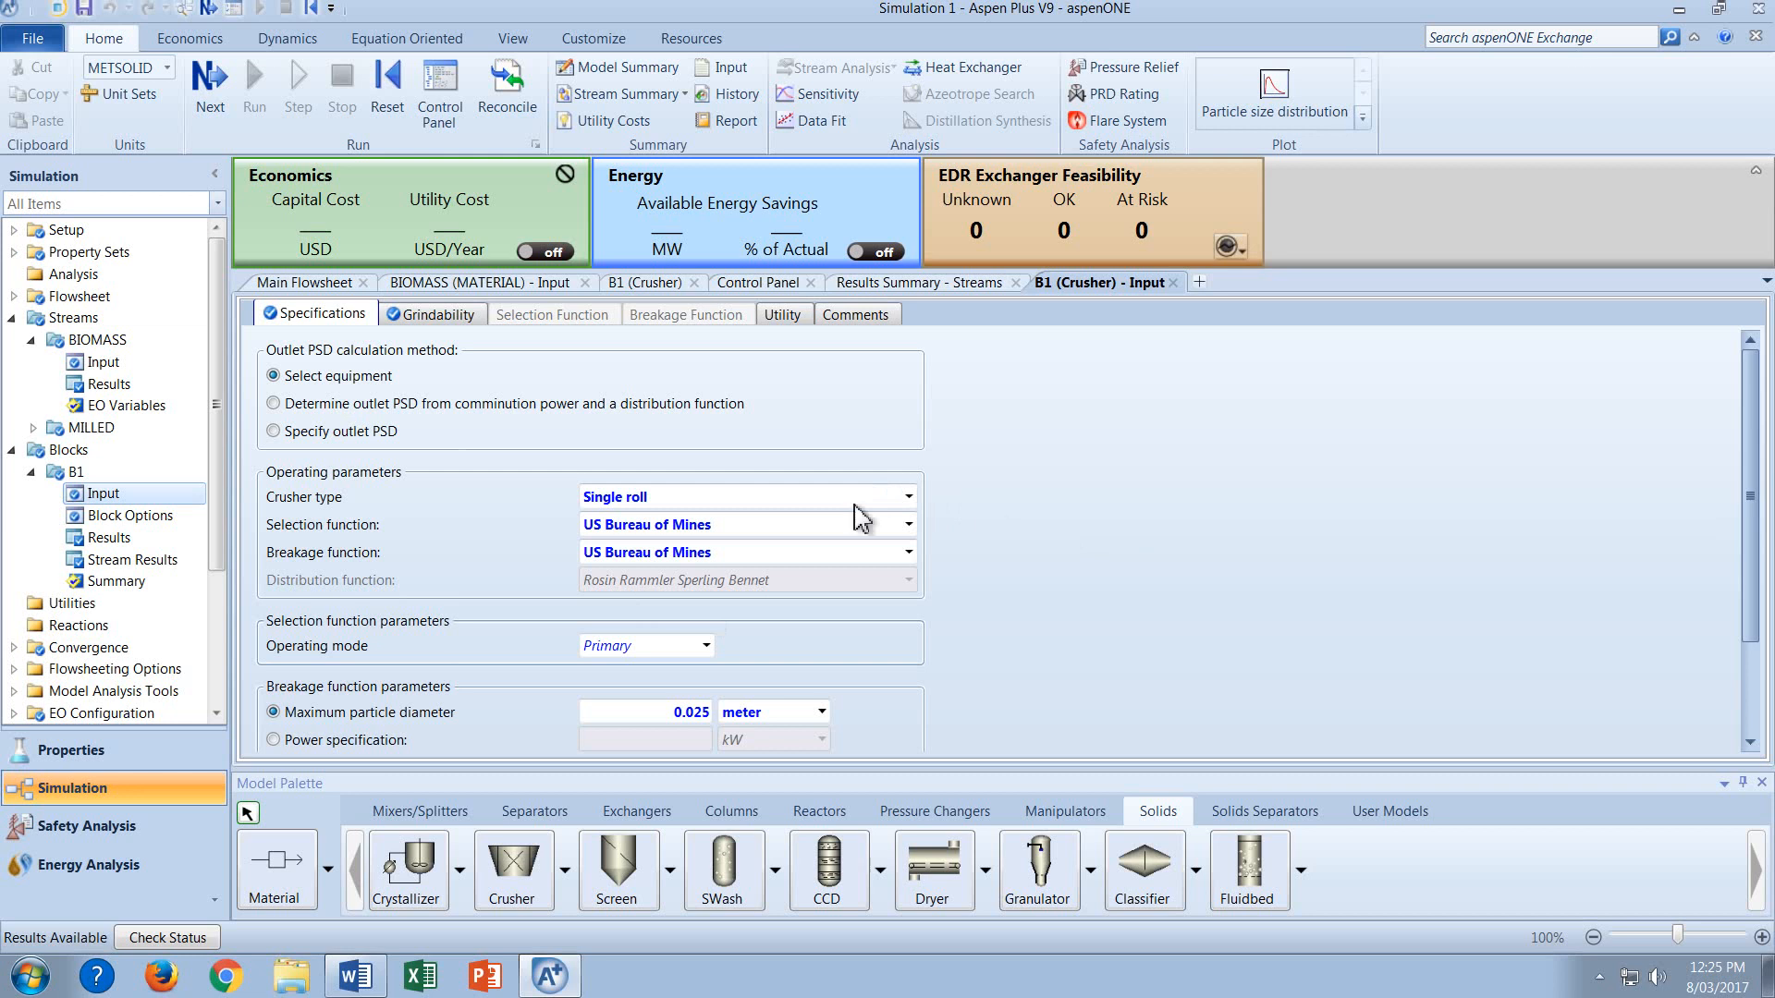
scroll(985, 595, "down", 1)
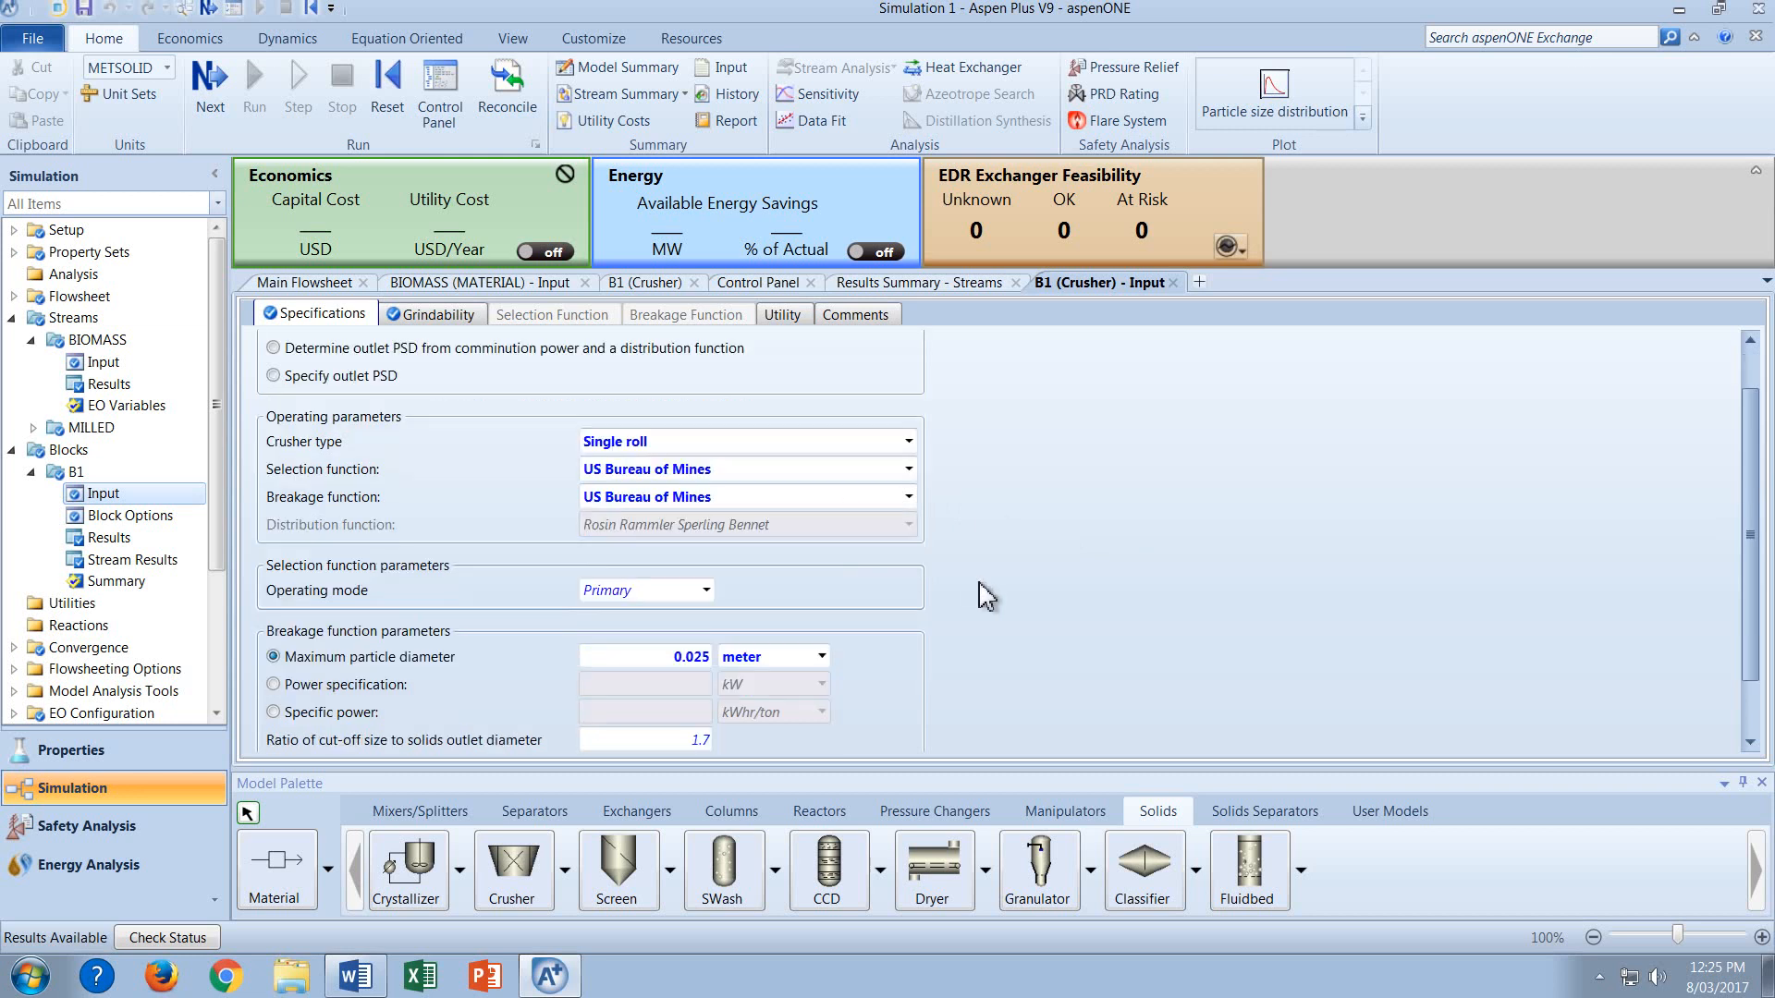
scroll(985, 595, "down", 1)
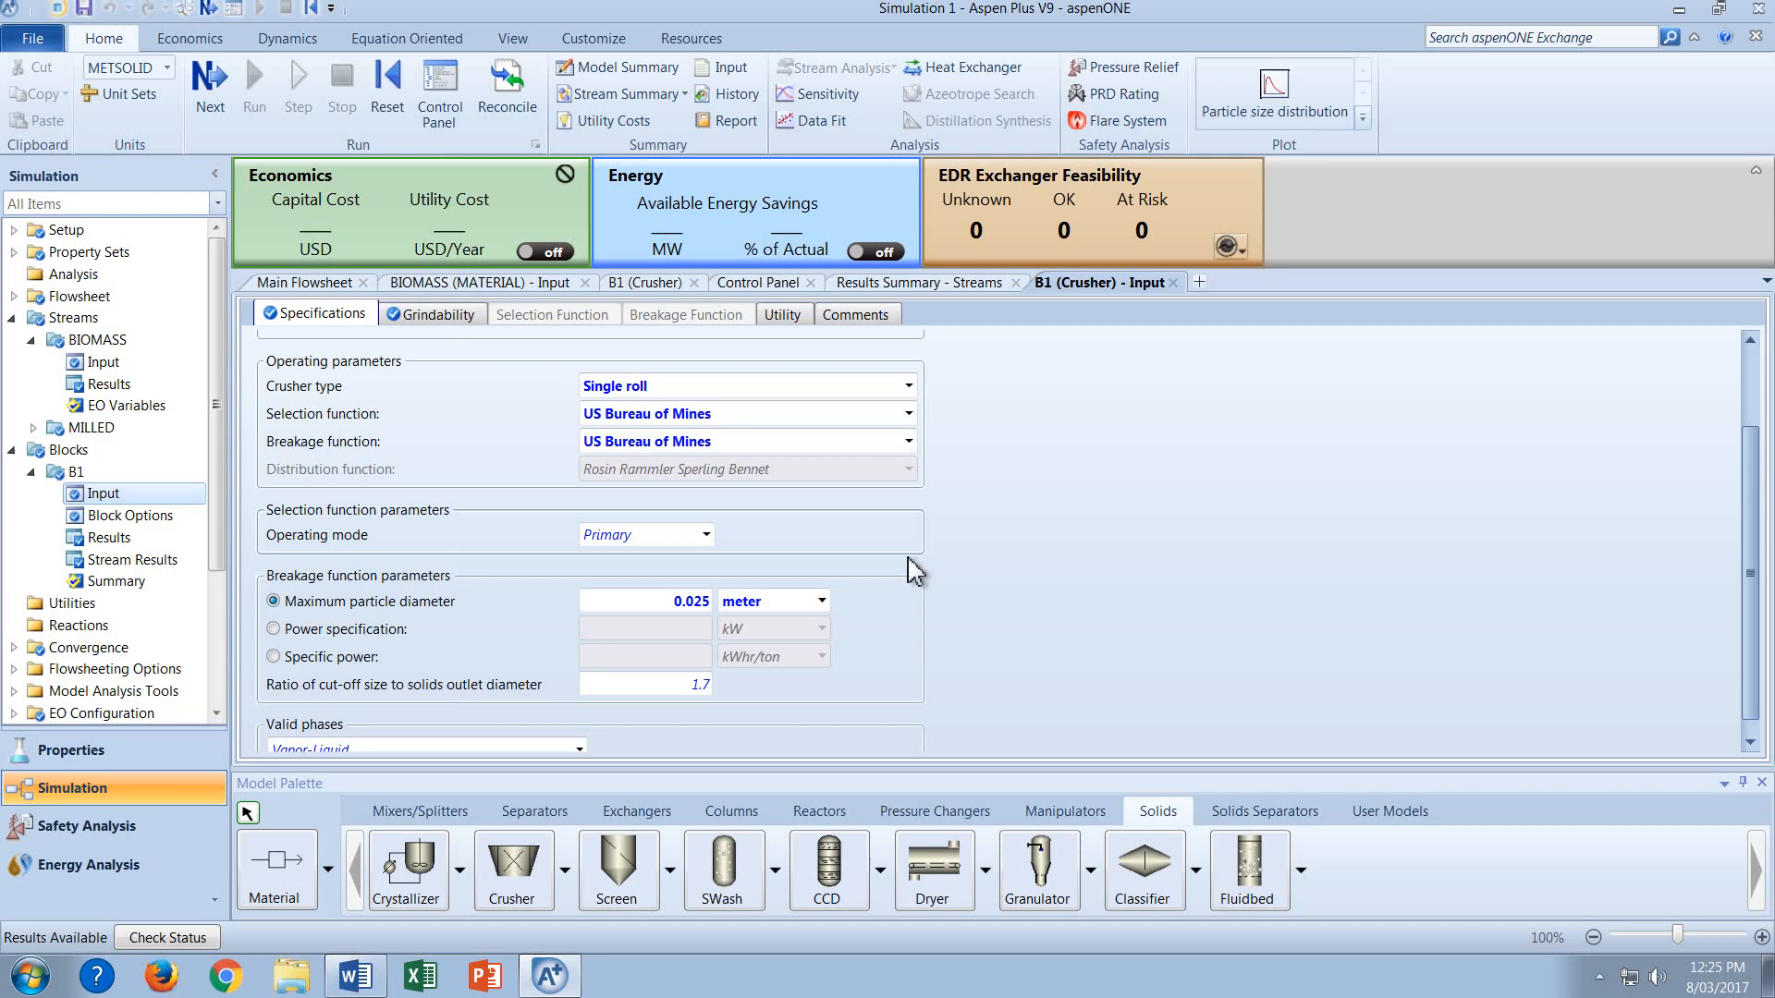
left_click(275, 630)
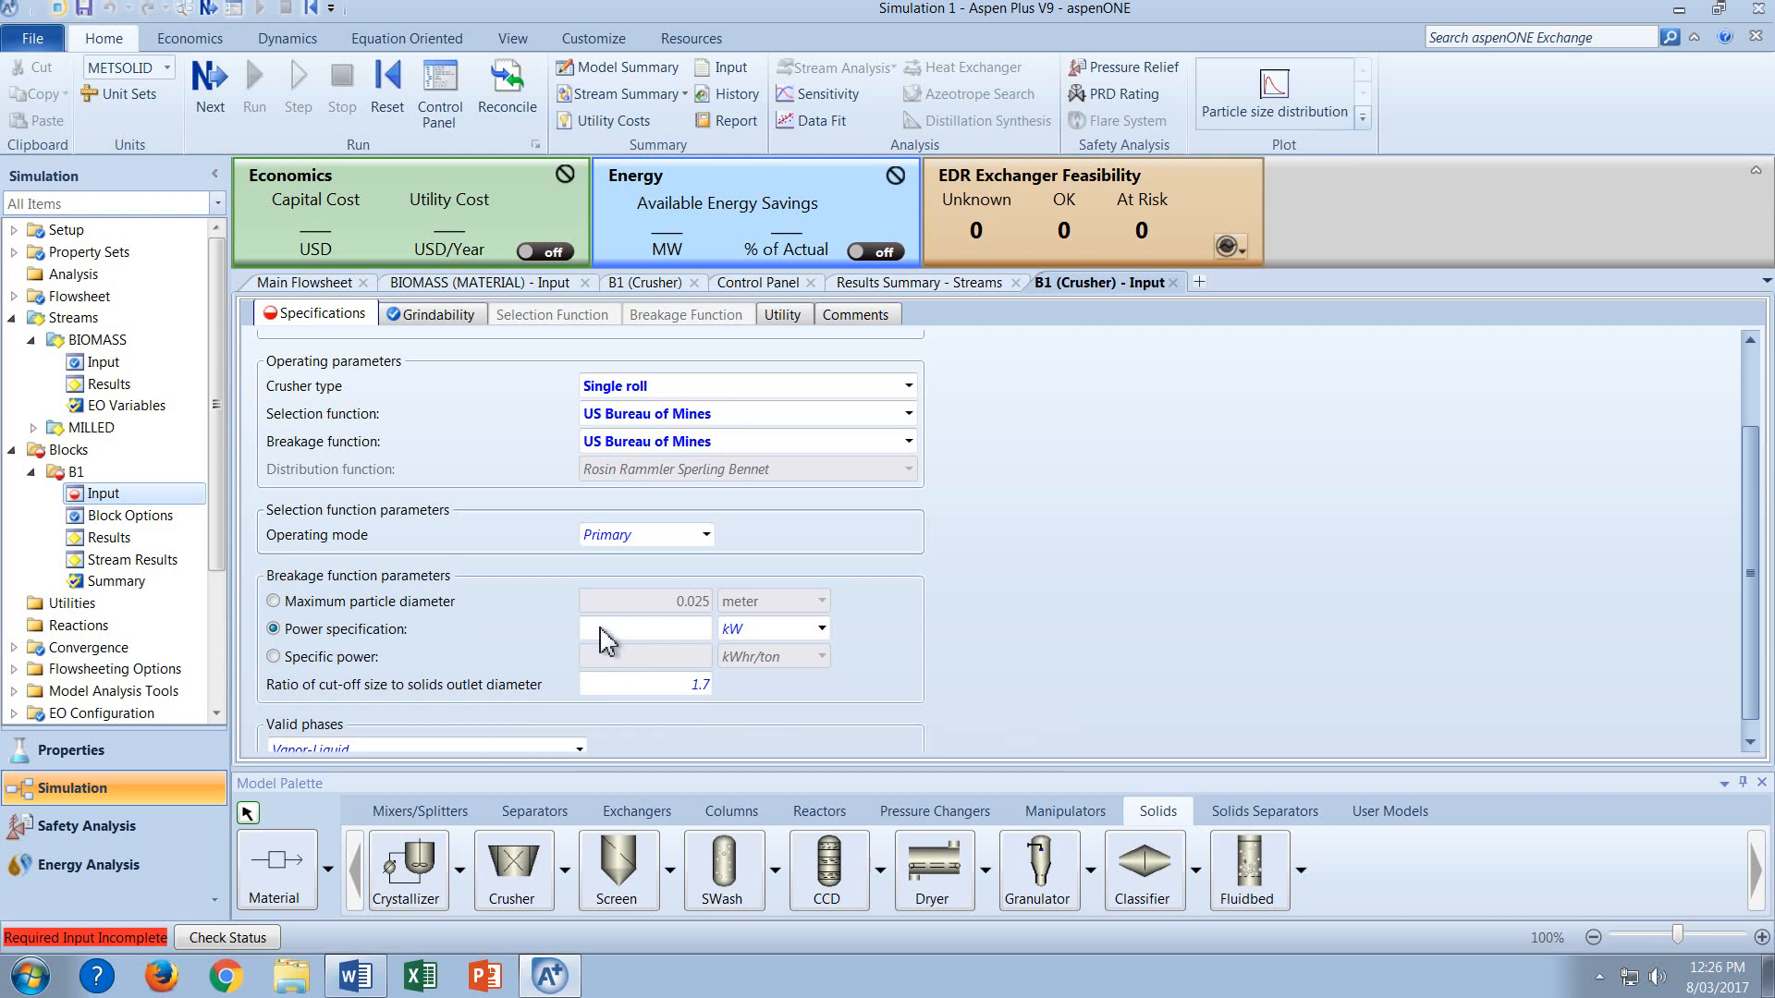
left_click(601, 631)
type("10")
key("Return")
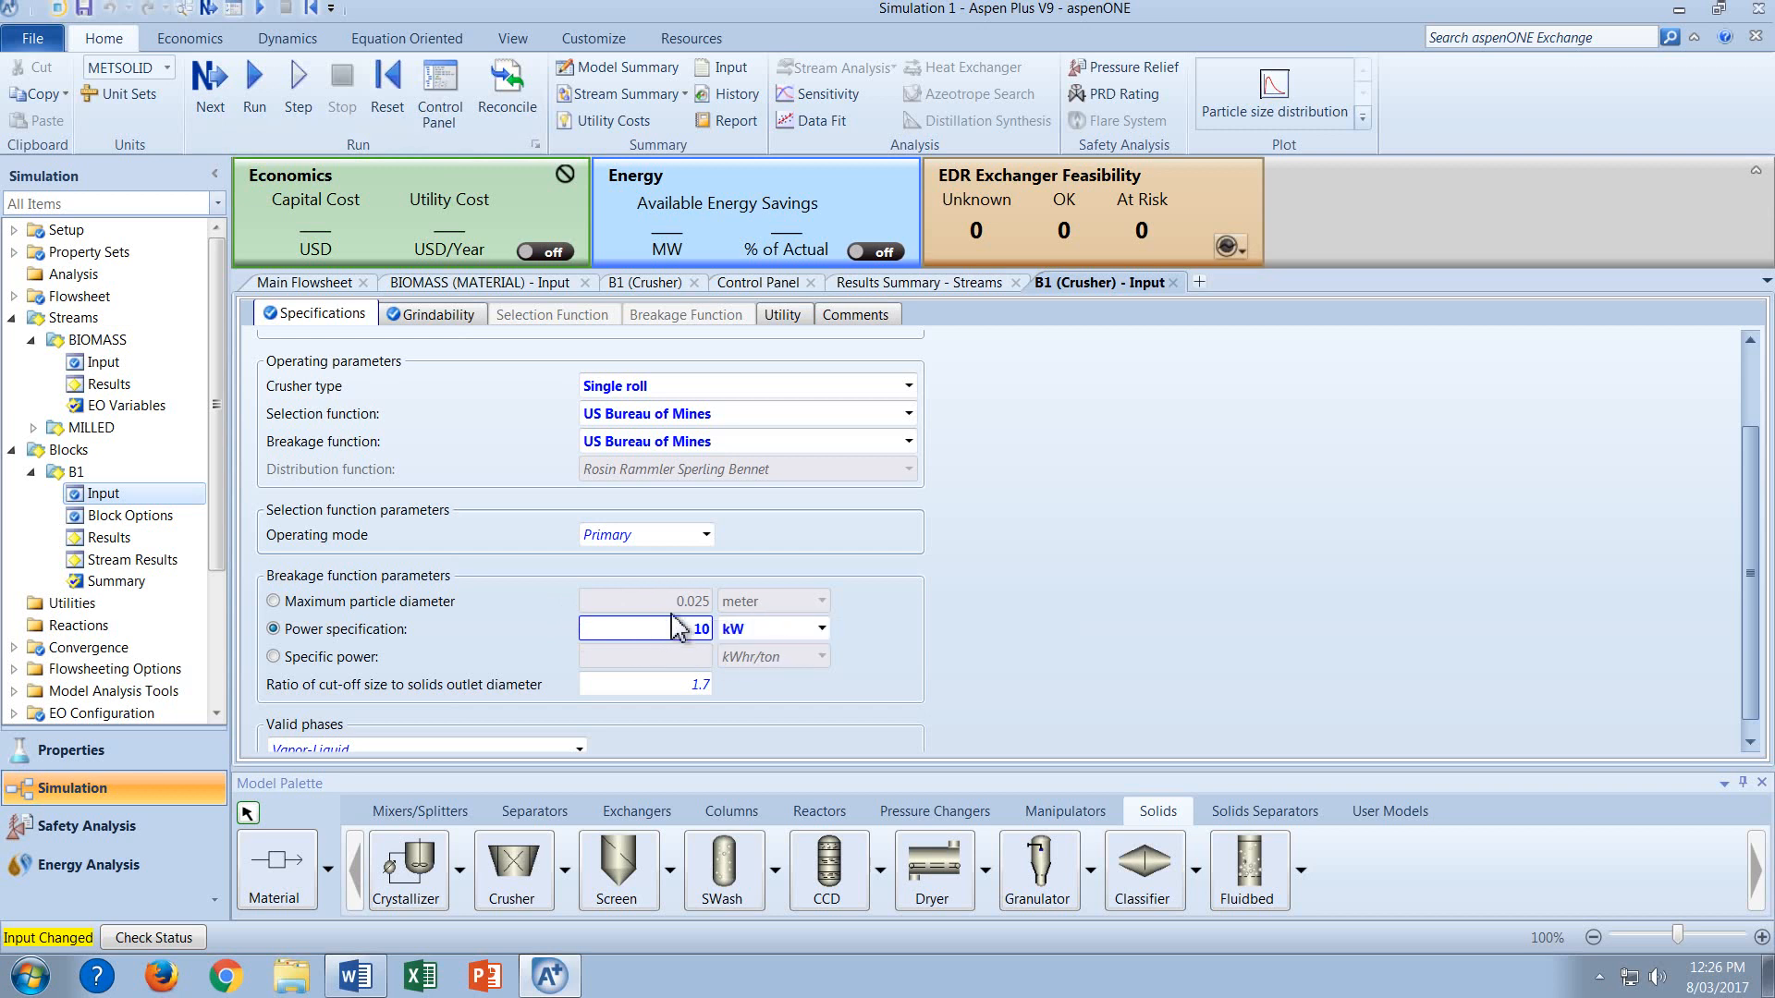
left_click(212, 92)
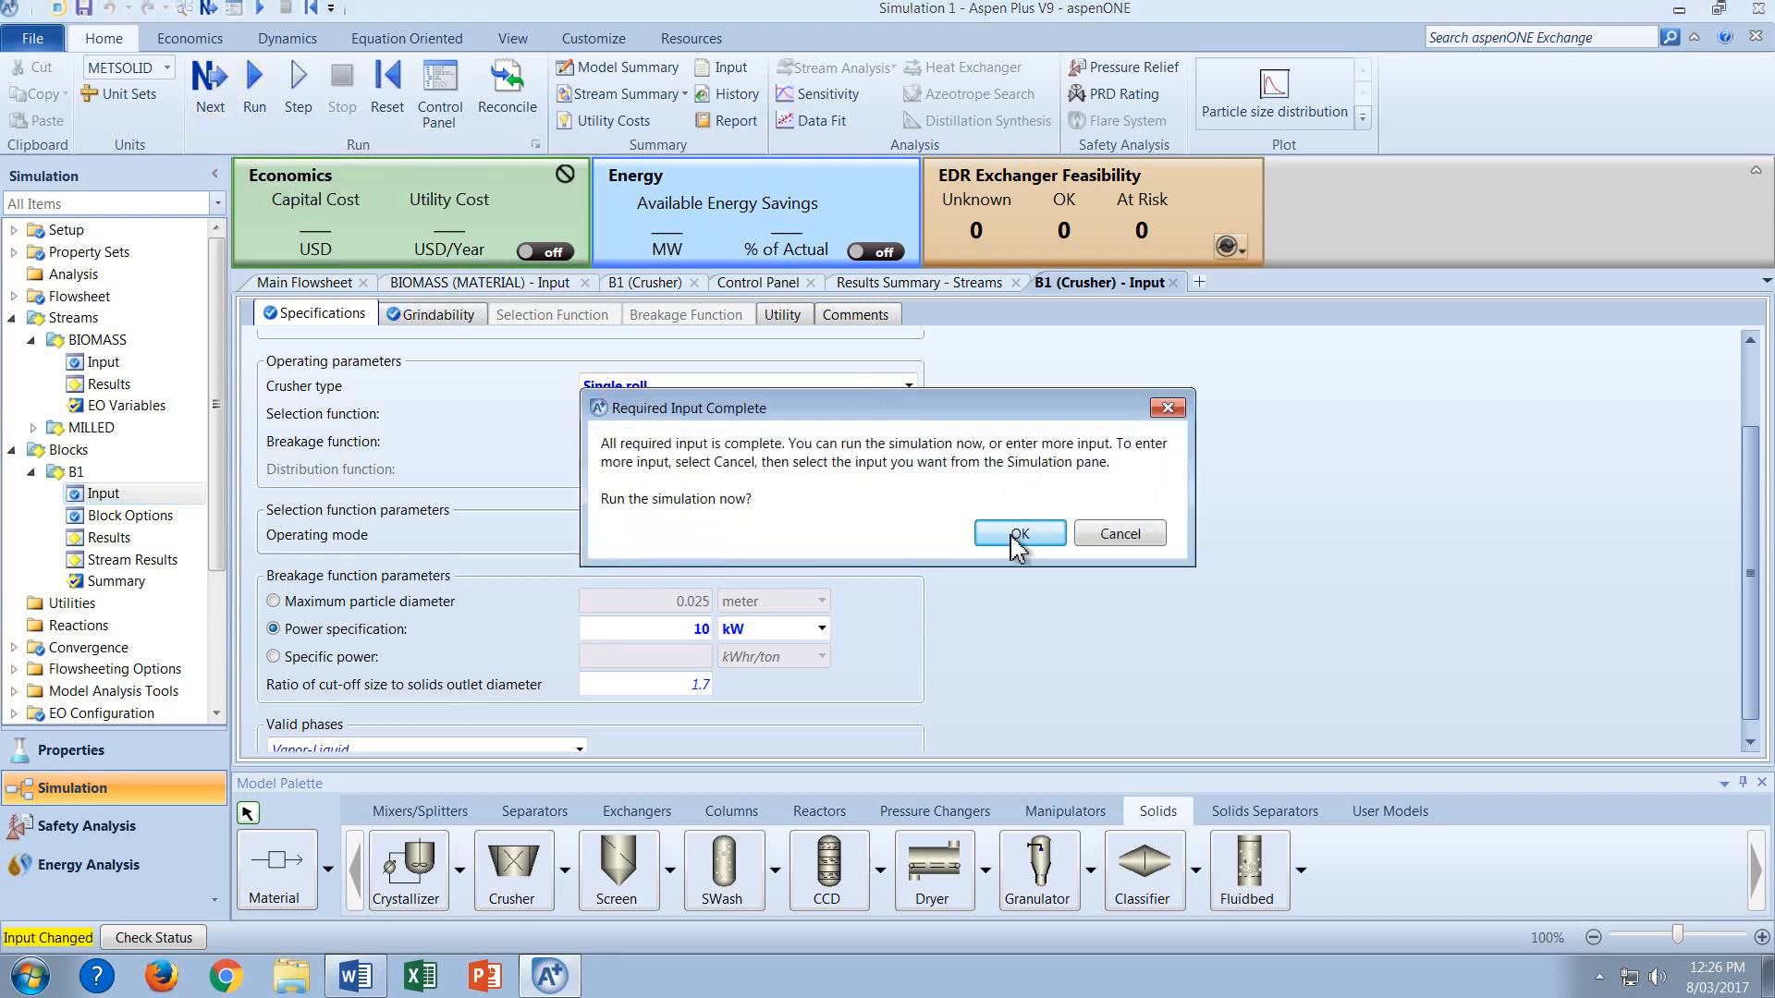
left_click(1016, 543)
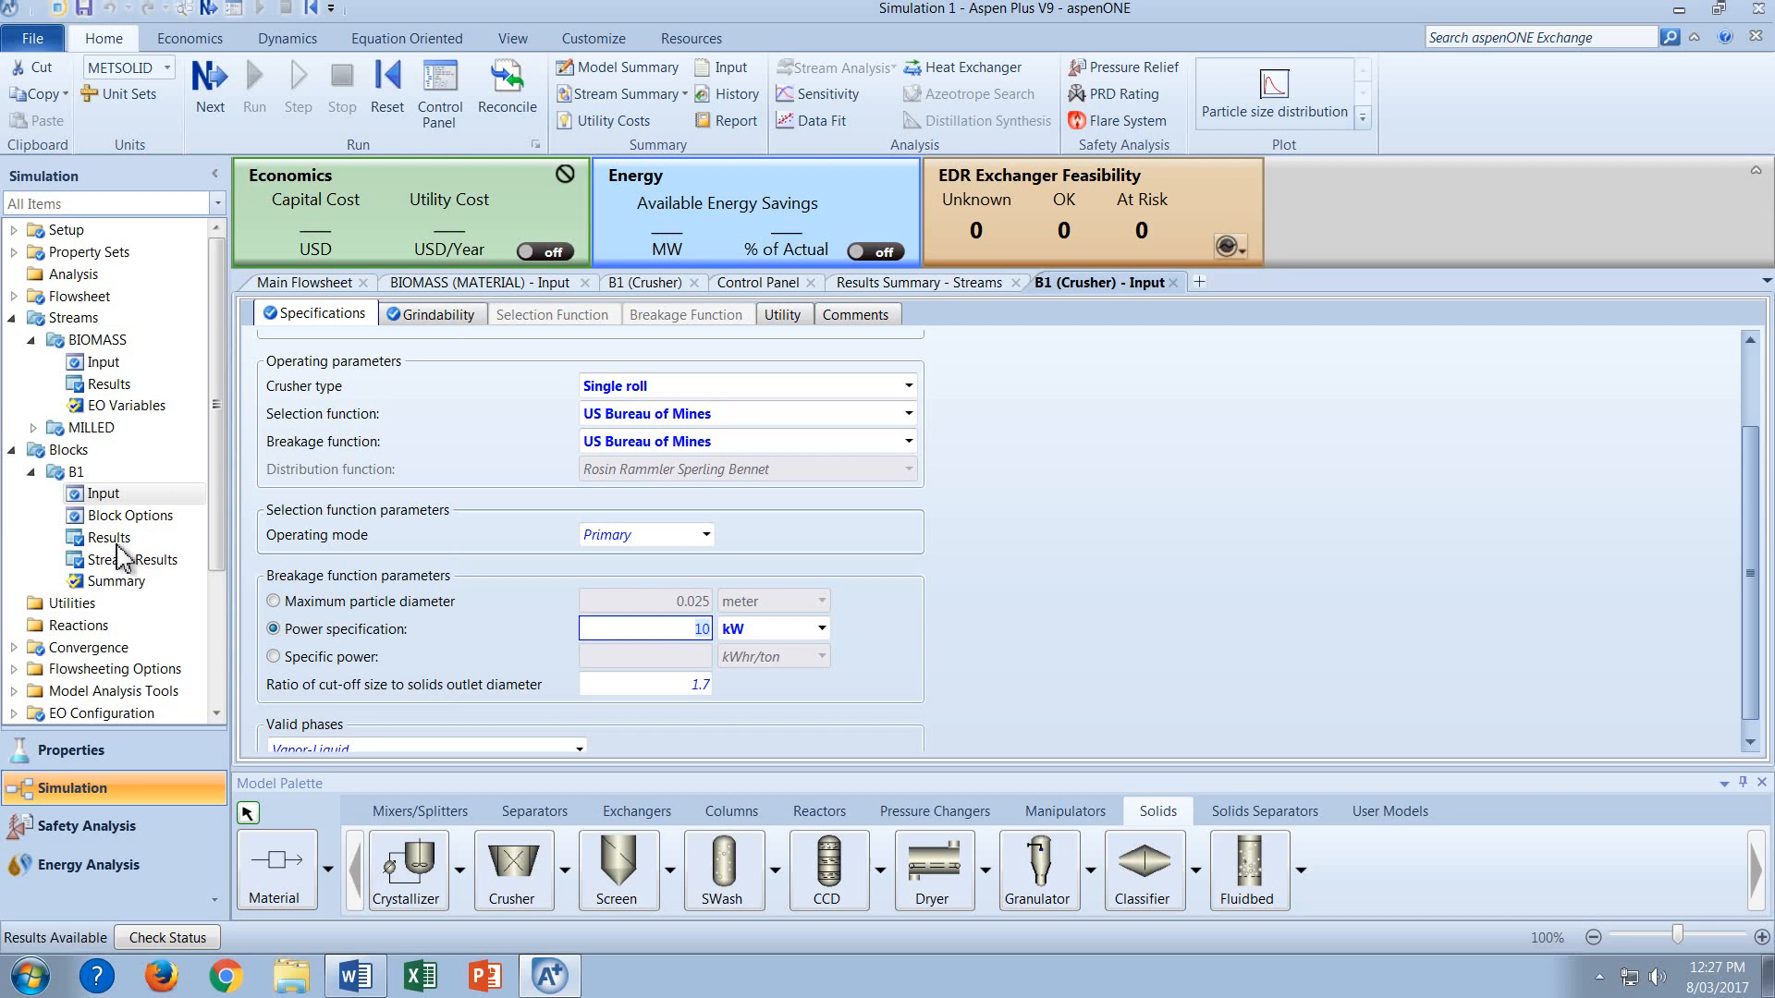
Check the crusher's calculated power for the 10 kW run and examine the MILLED stream's particle size fractions over all intervals.
left_click(121, 557)
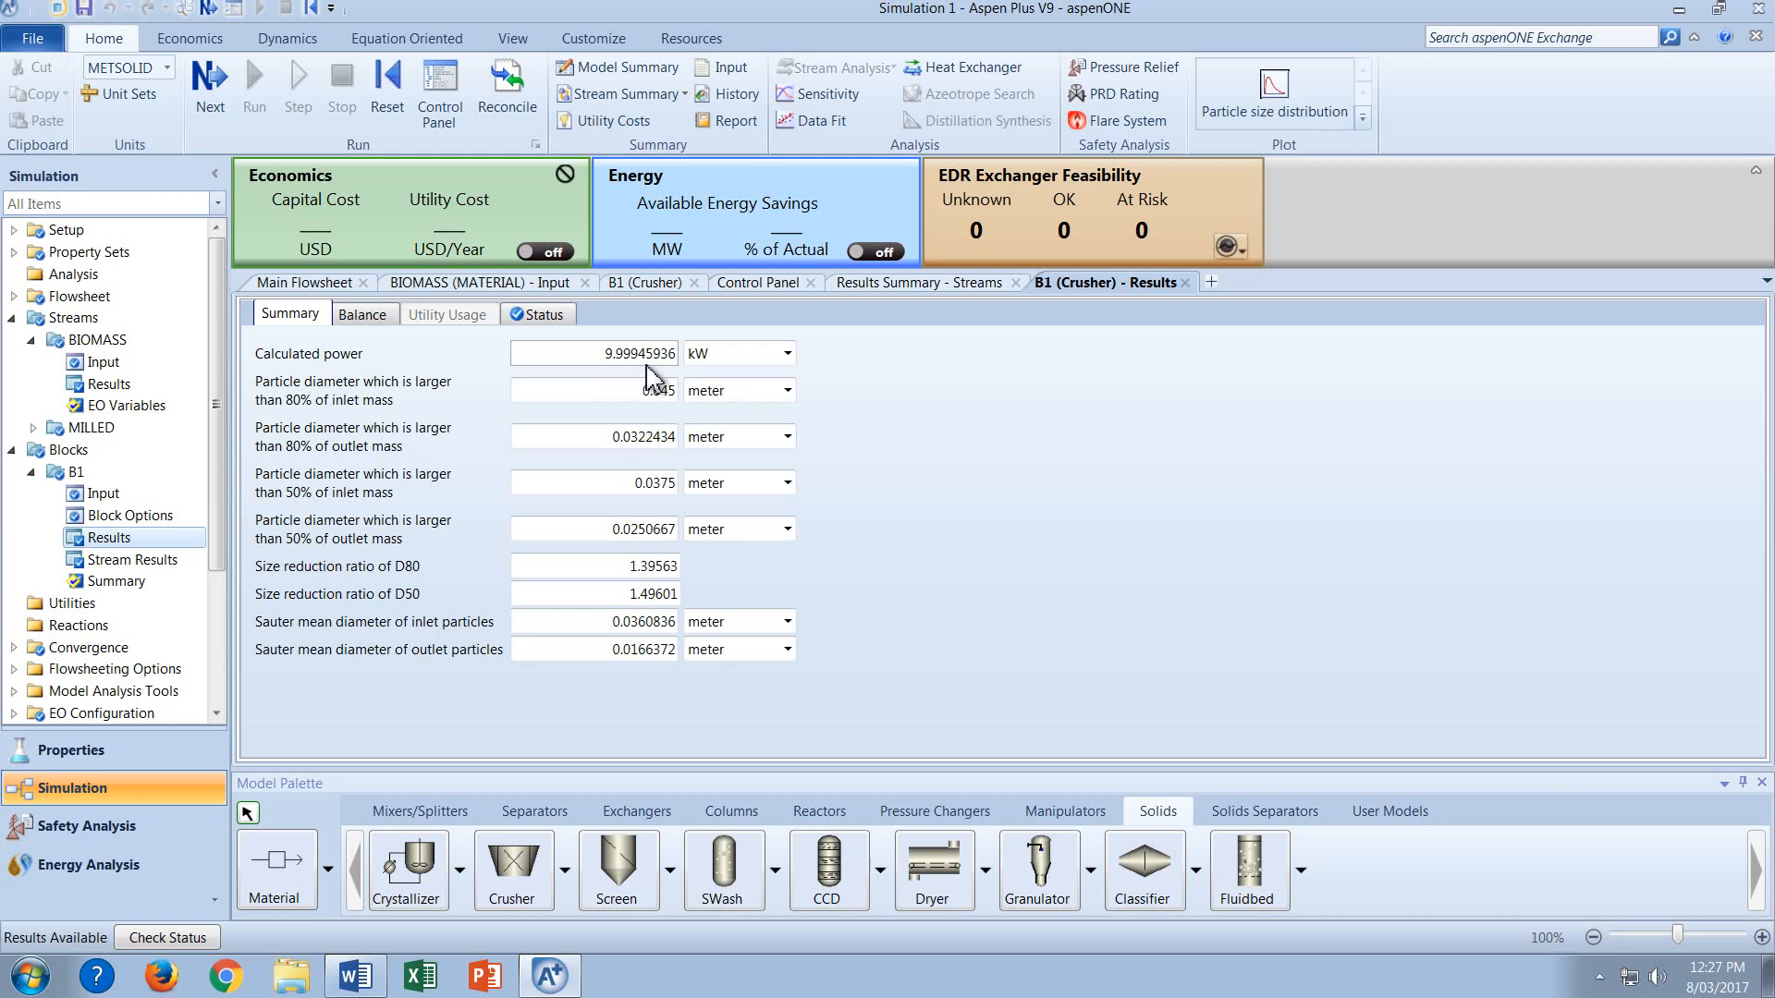
left_click(921, 283)
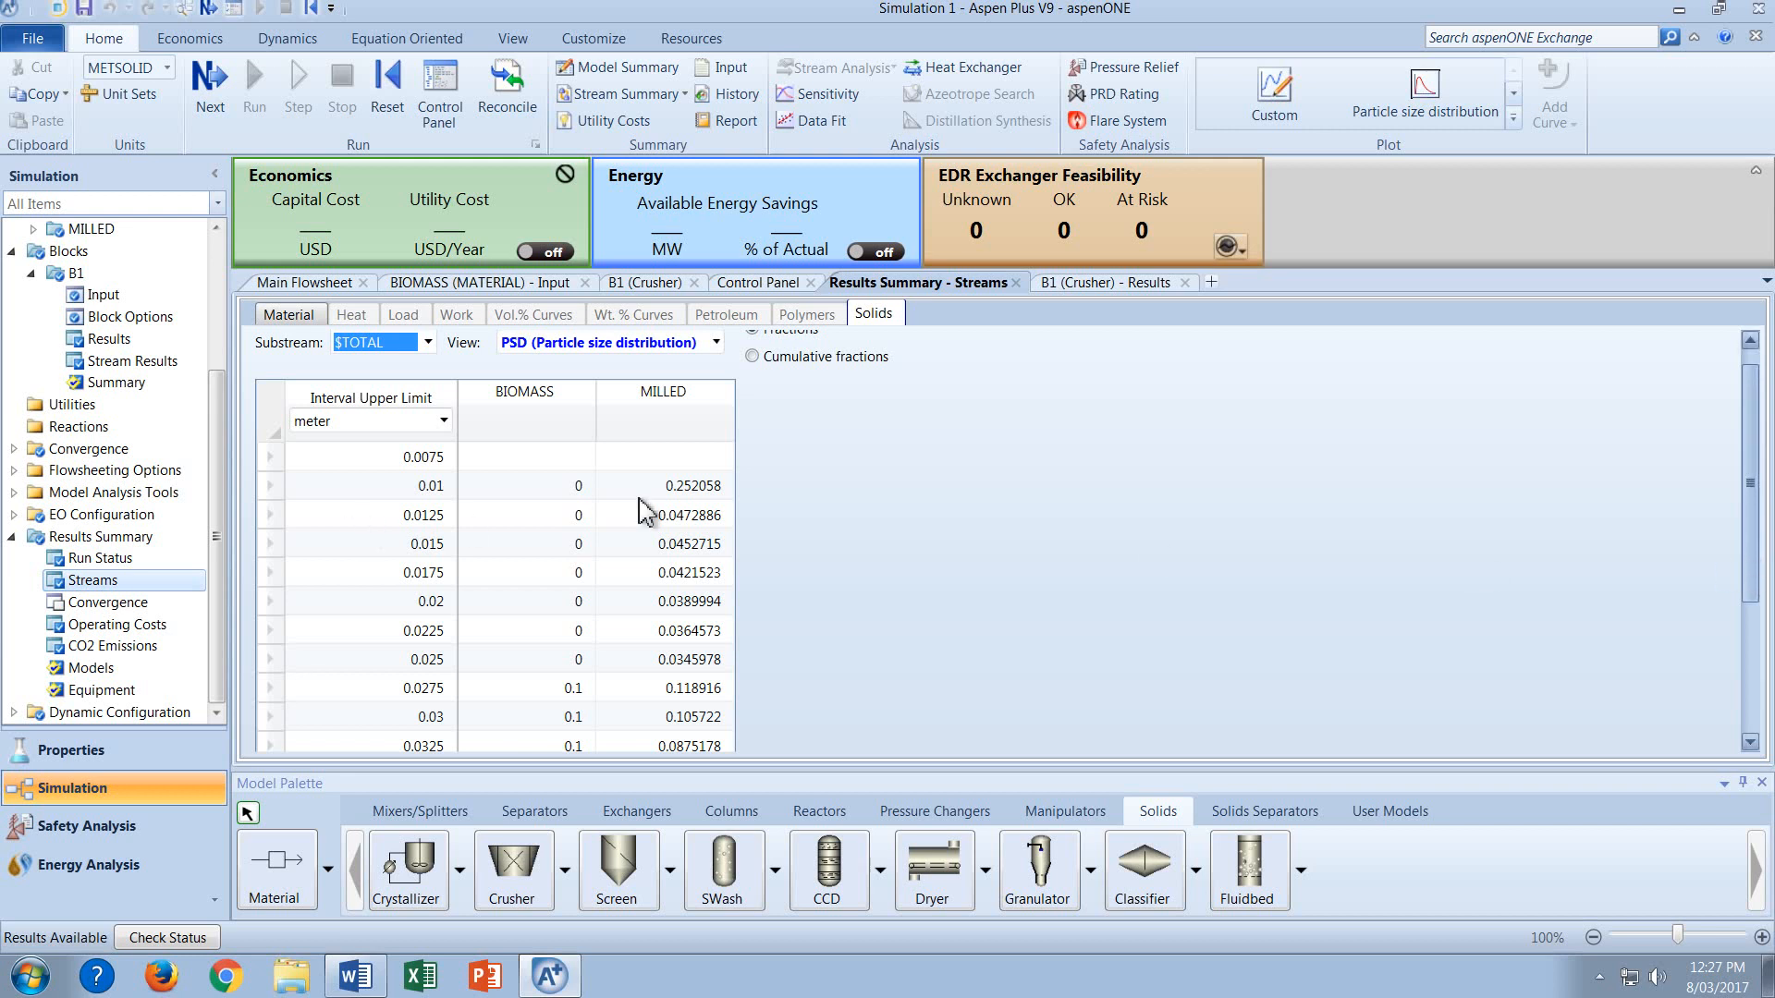
scroll(730, 575, "down", 1)
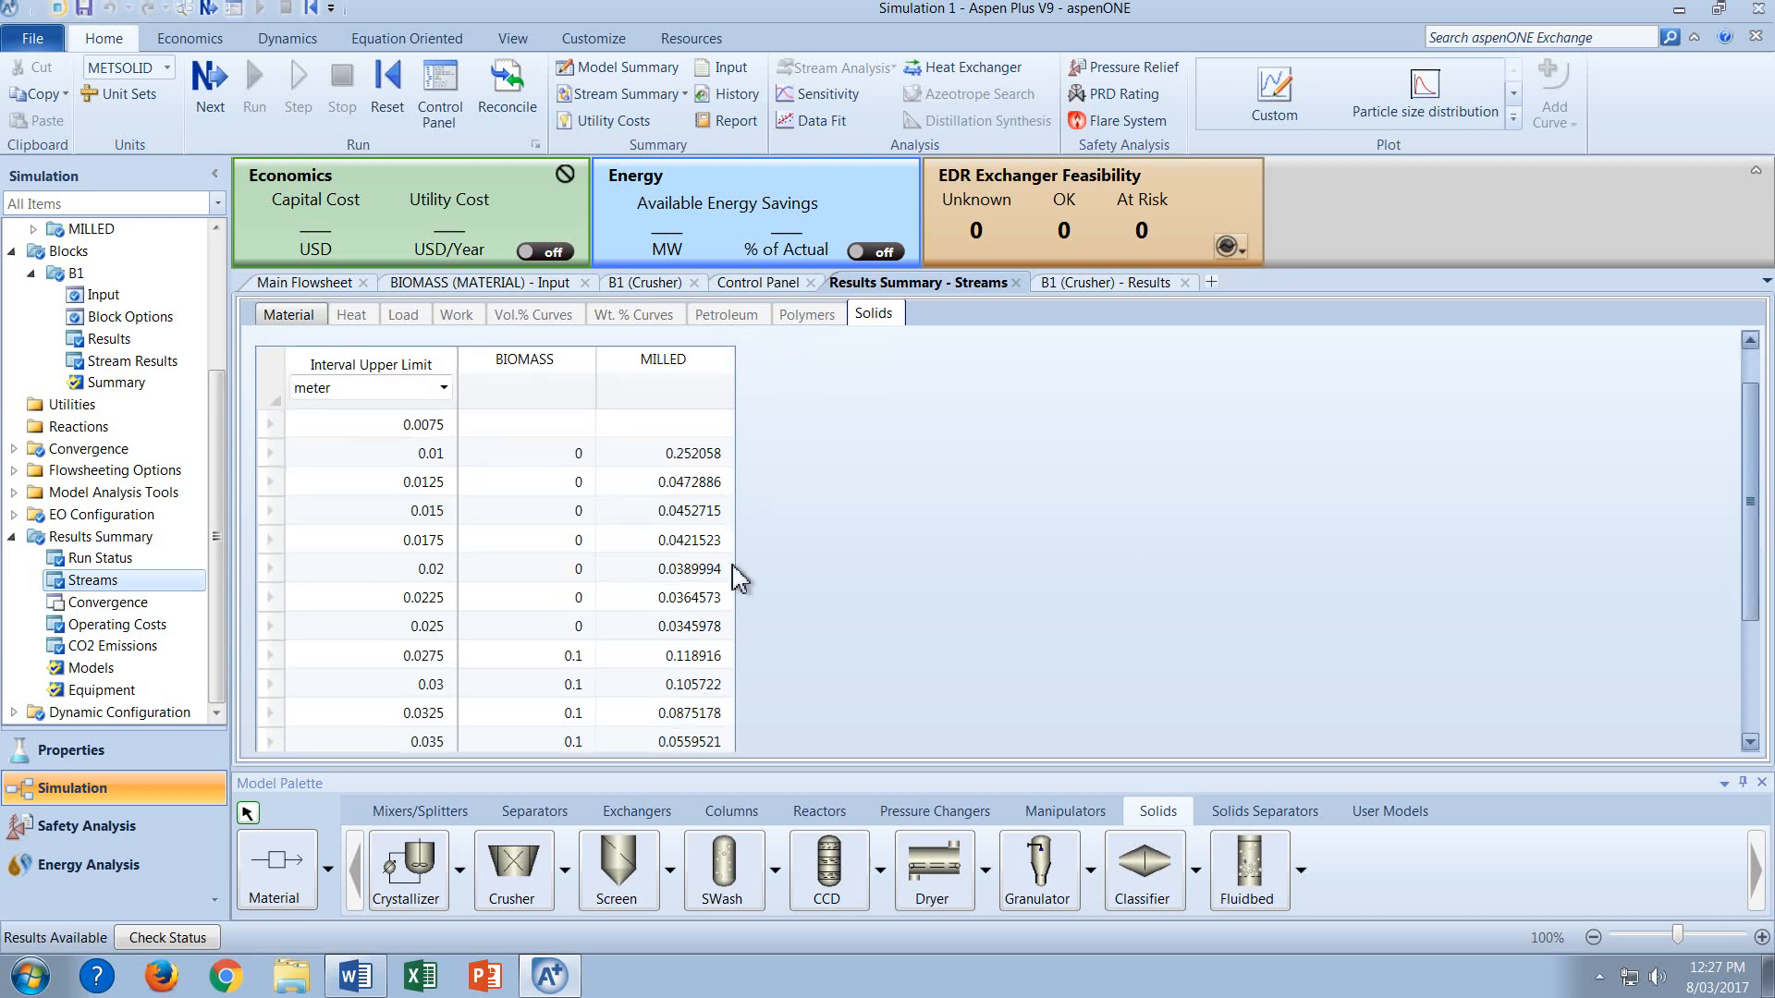
scroll(1587, 754, "down", 3)
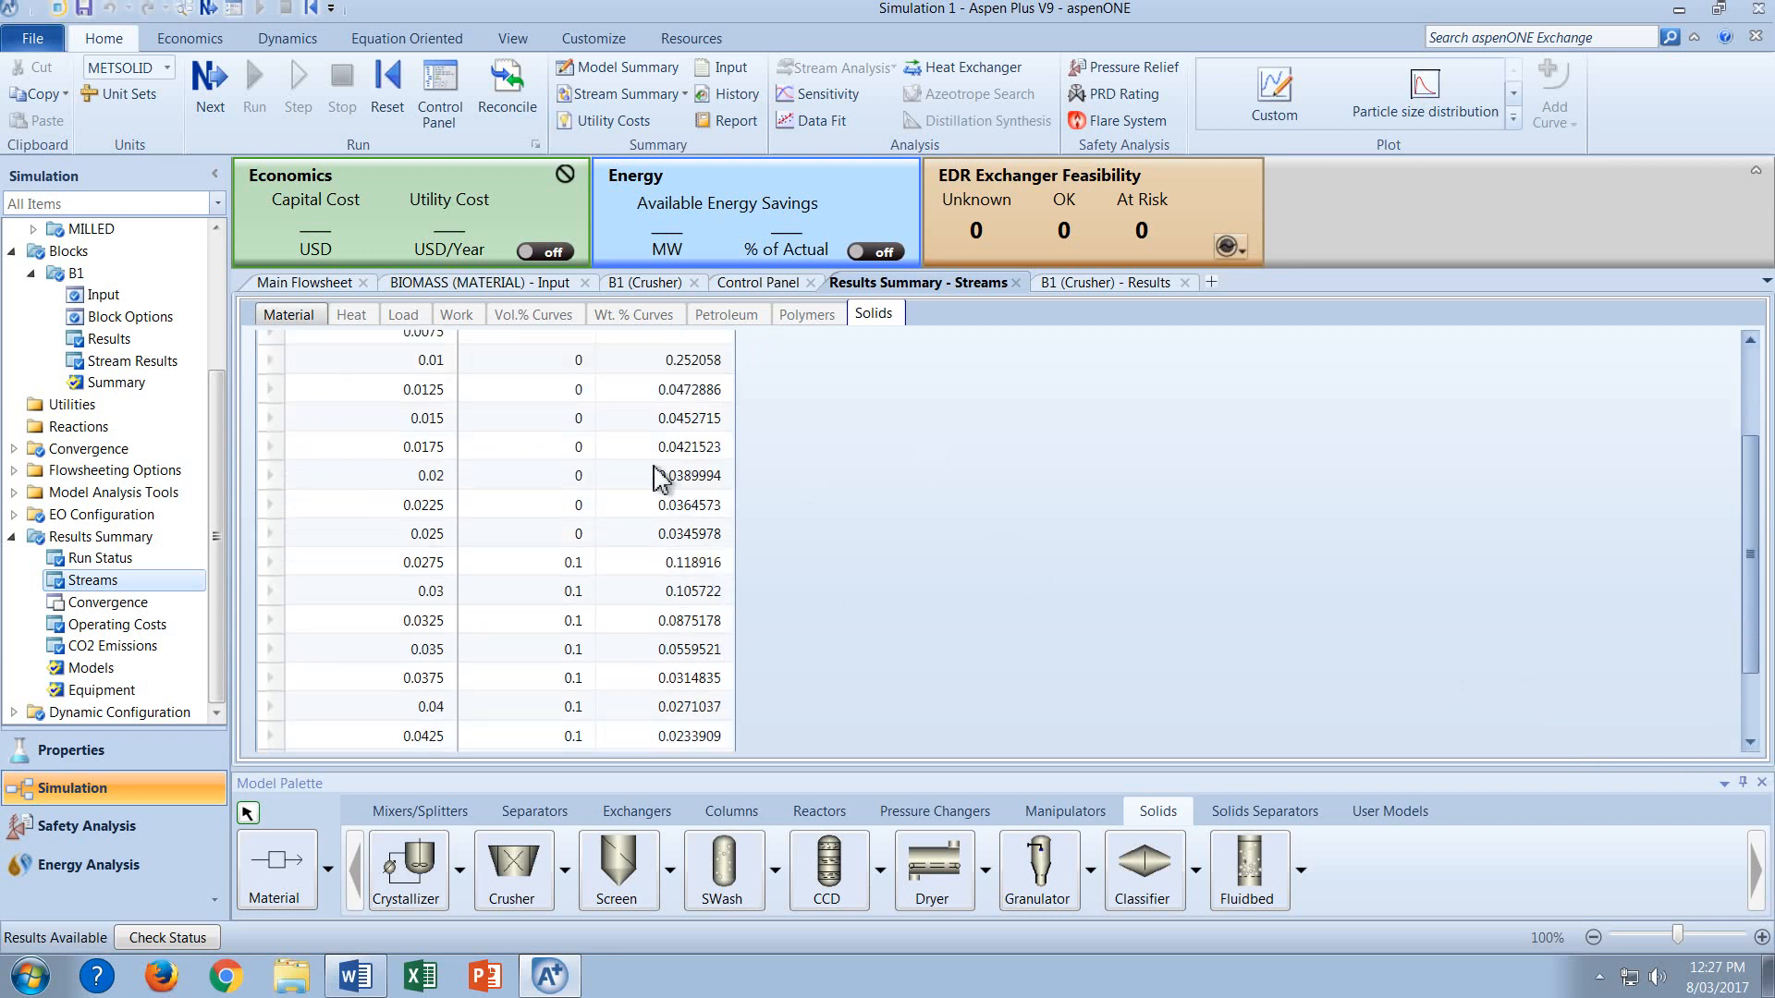
left_click(1752, 743)
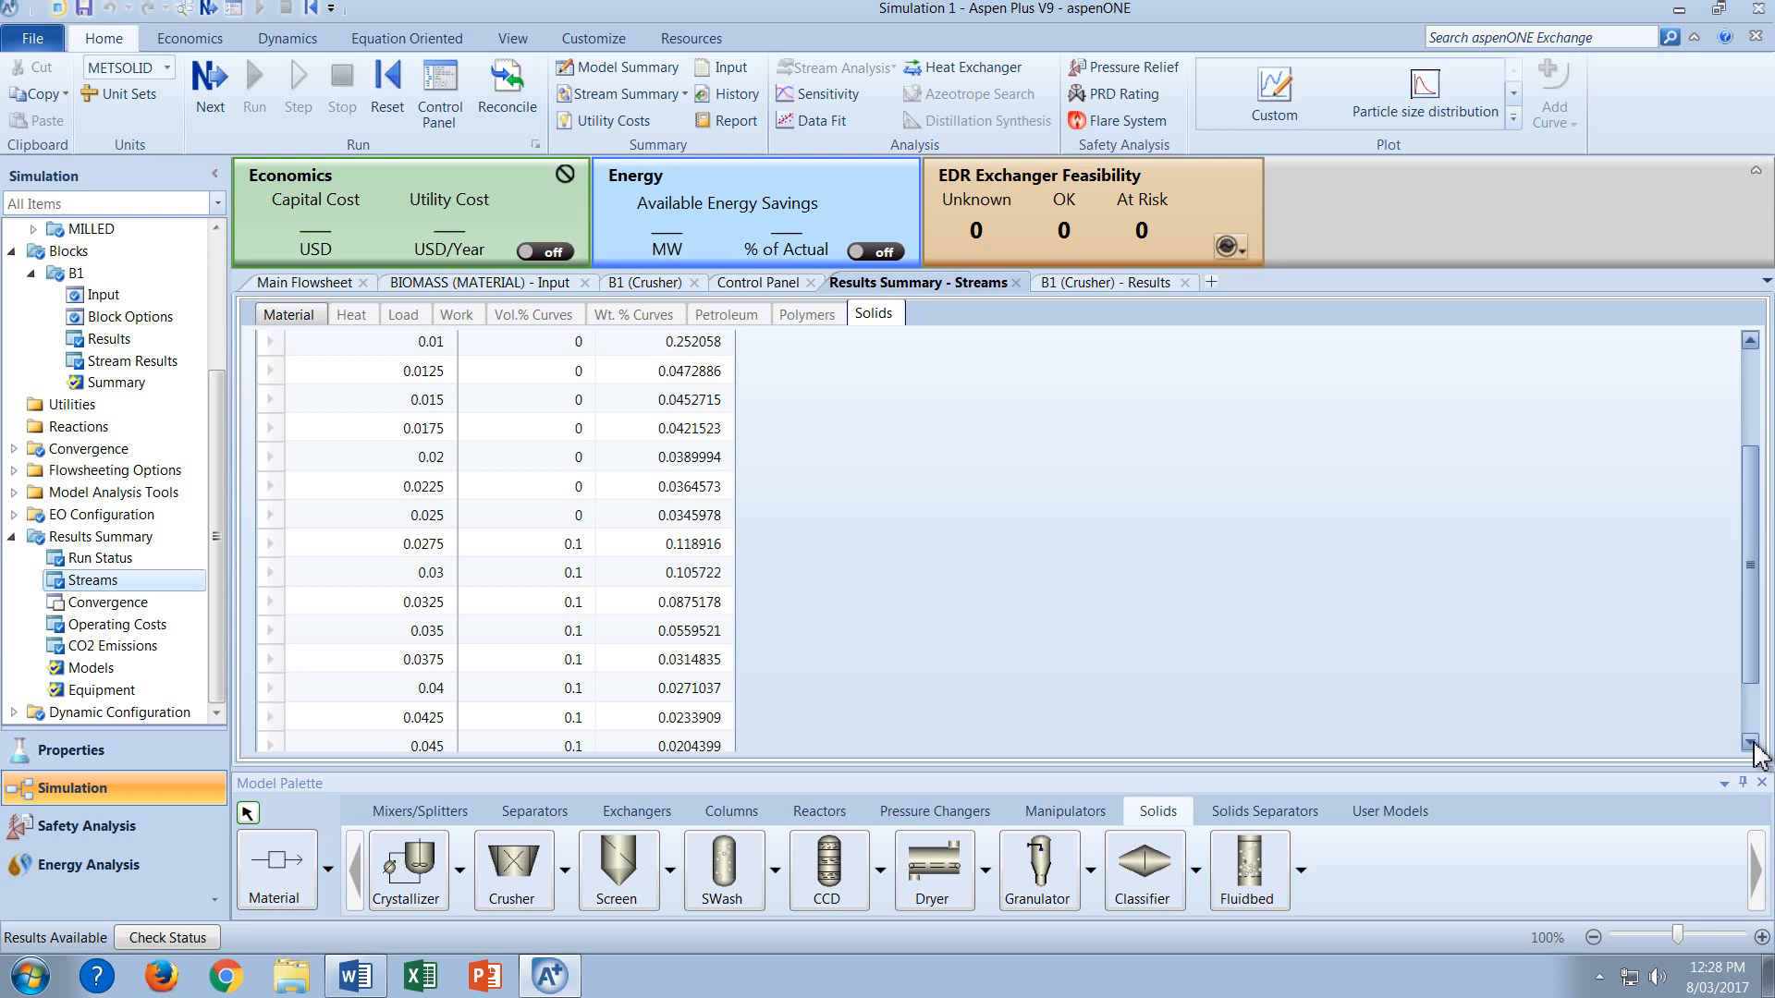
left_click(1753, 744)
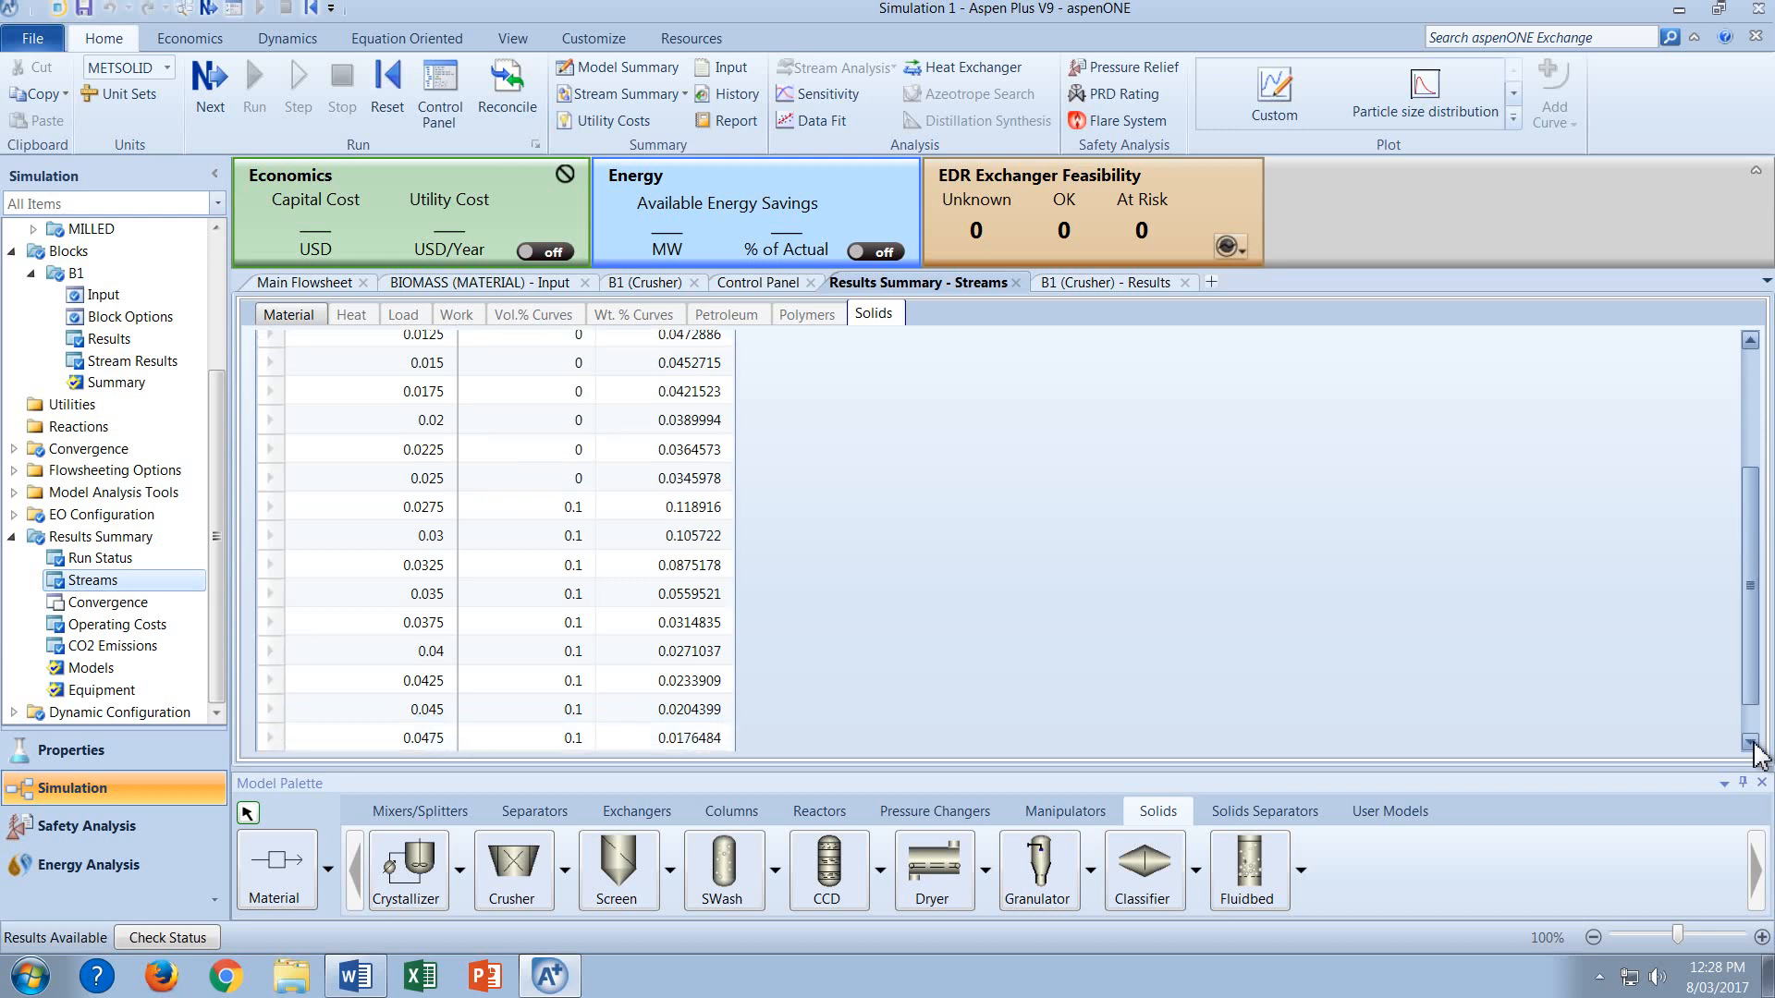
left_click(1752, 743)
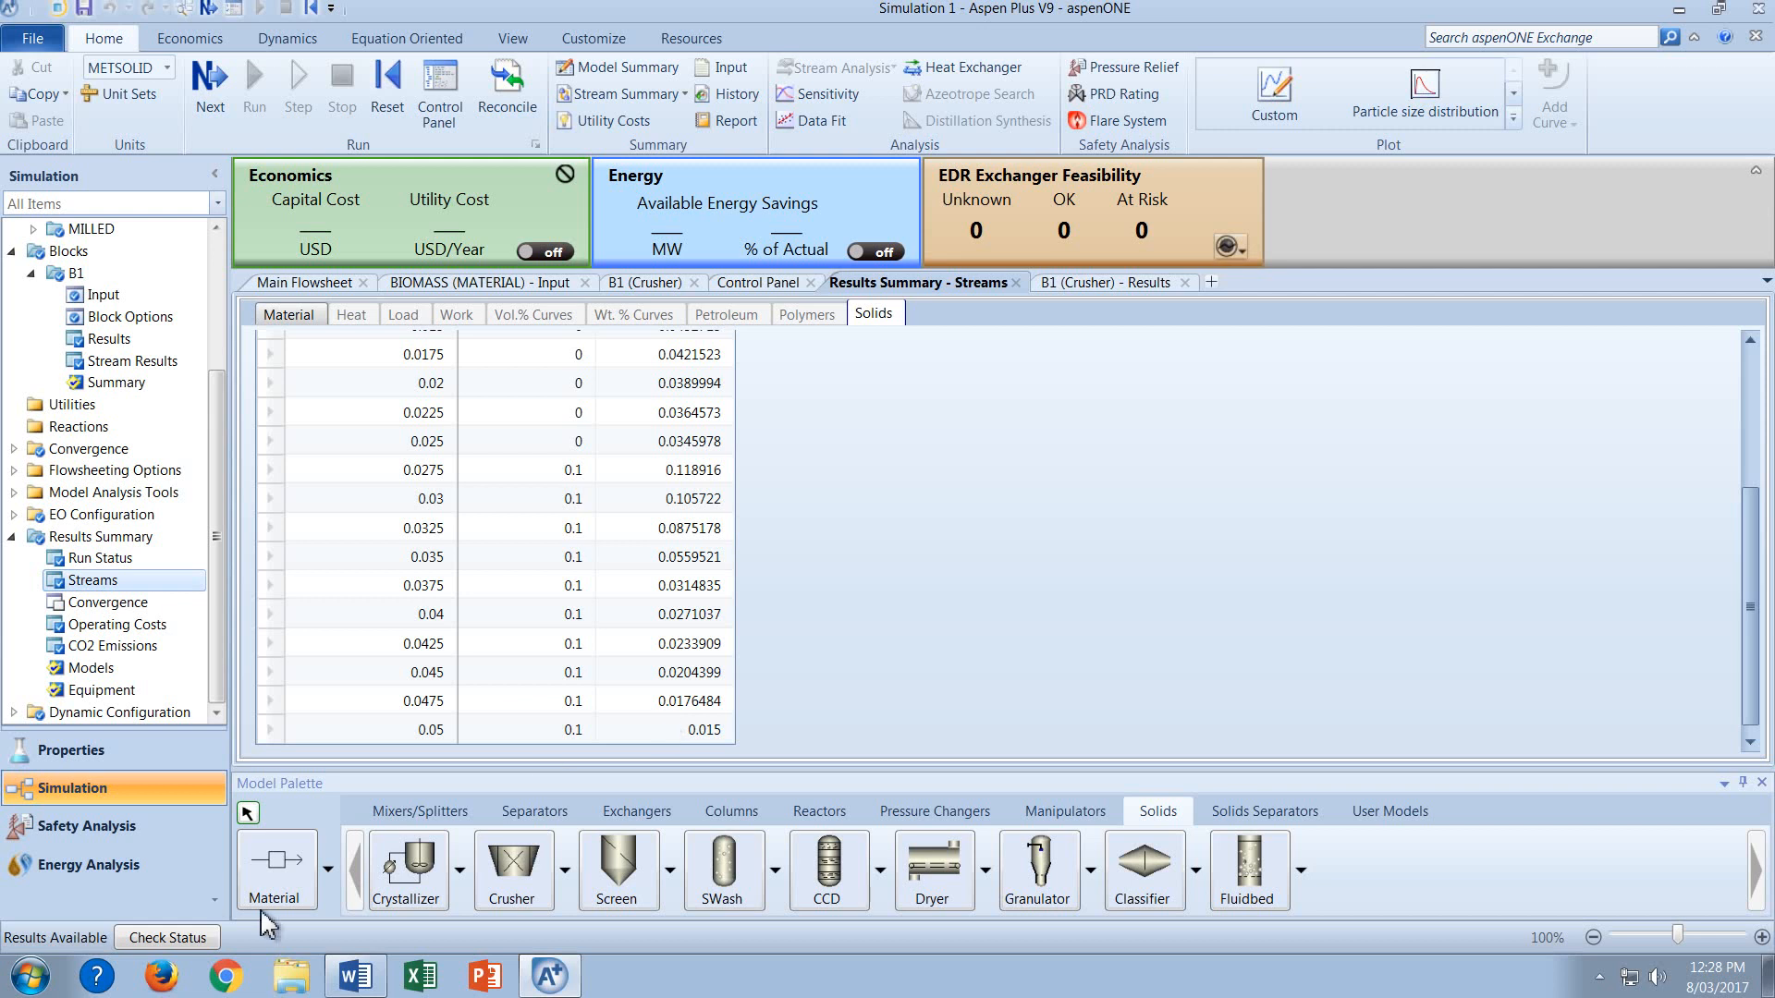
Review the Q2 power table in the Word lab sheet, then return to Aspen Plus and save the simulation.
left_click(356, 976)
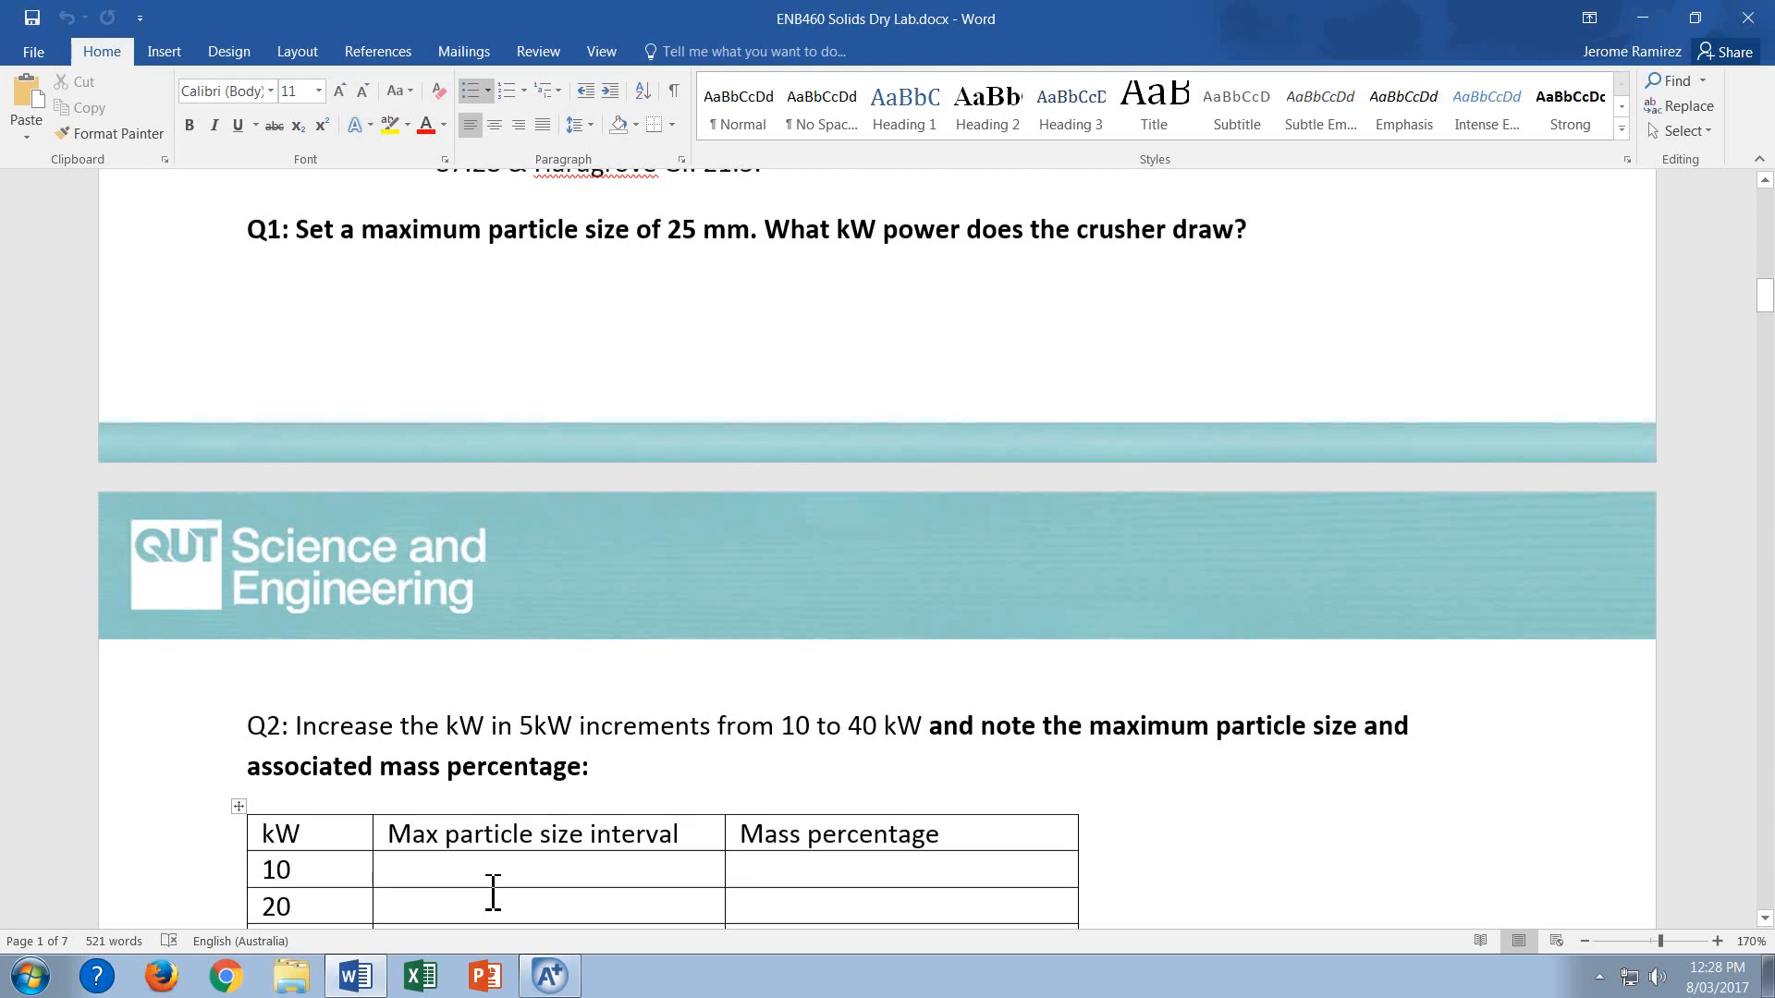
scroll(493, 892, "down", 5)
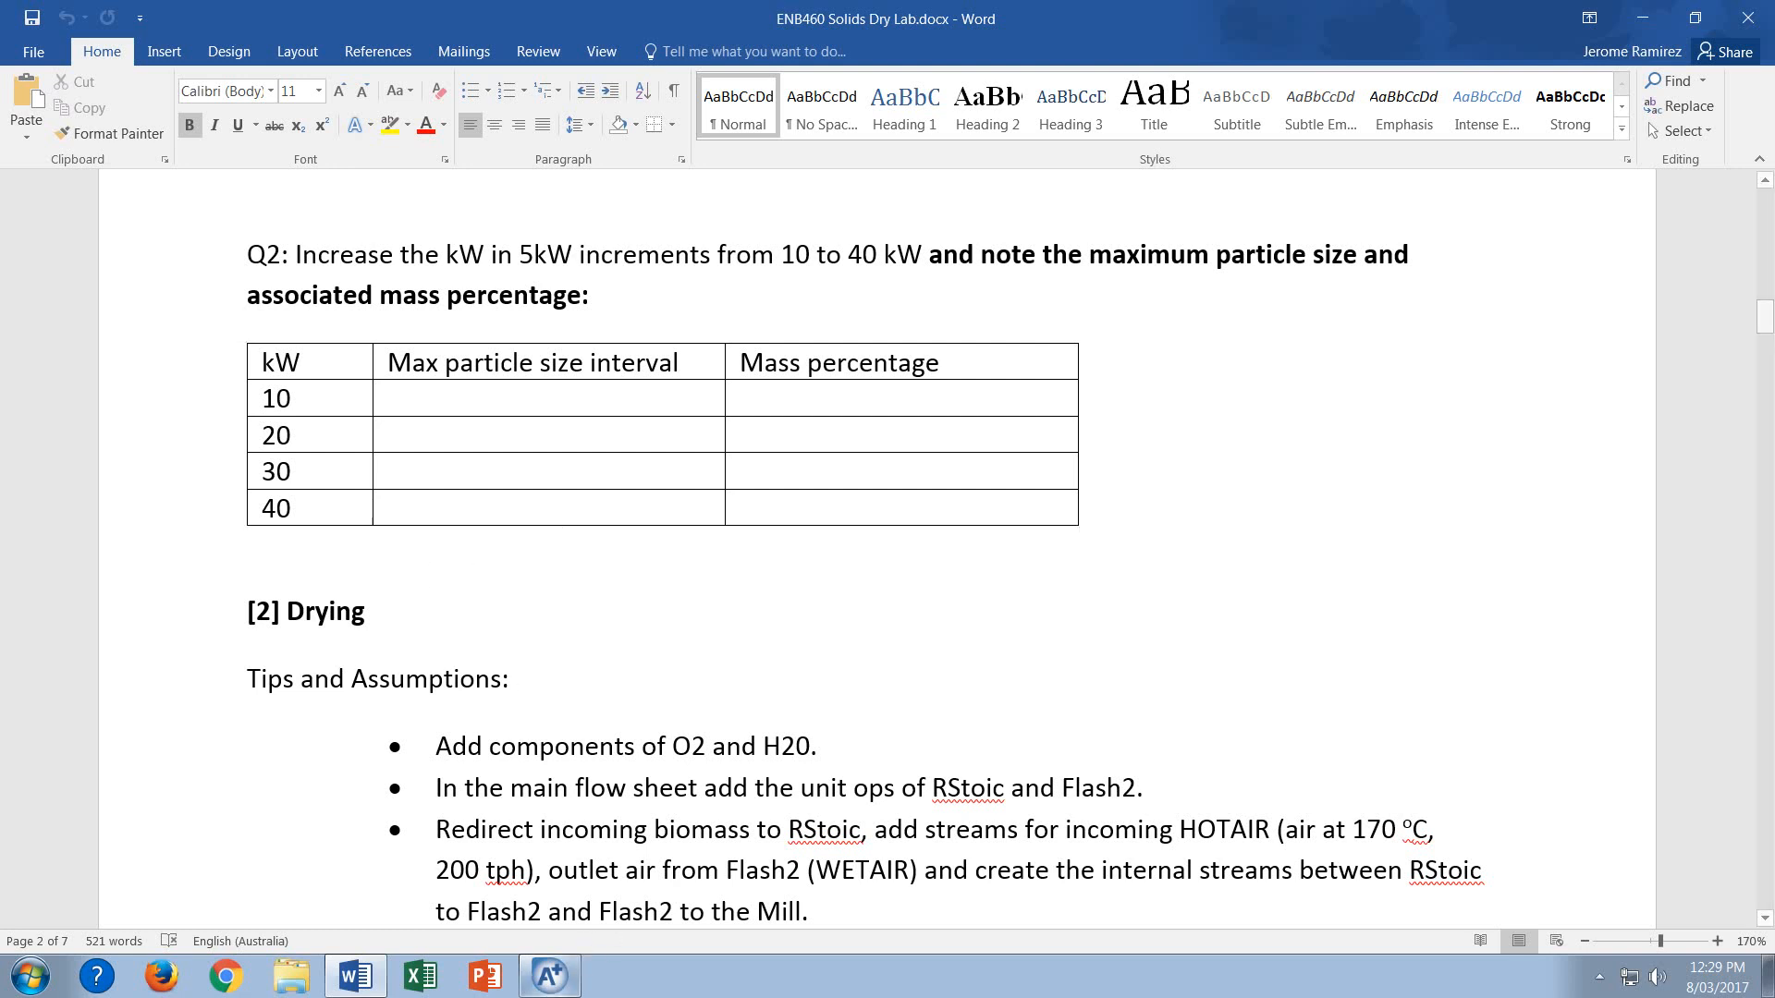
left_click(555, 976)
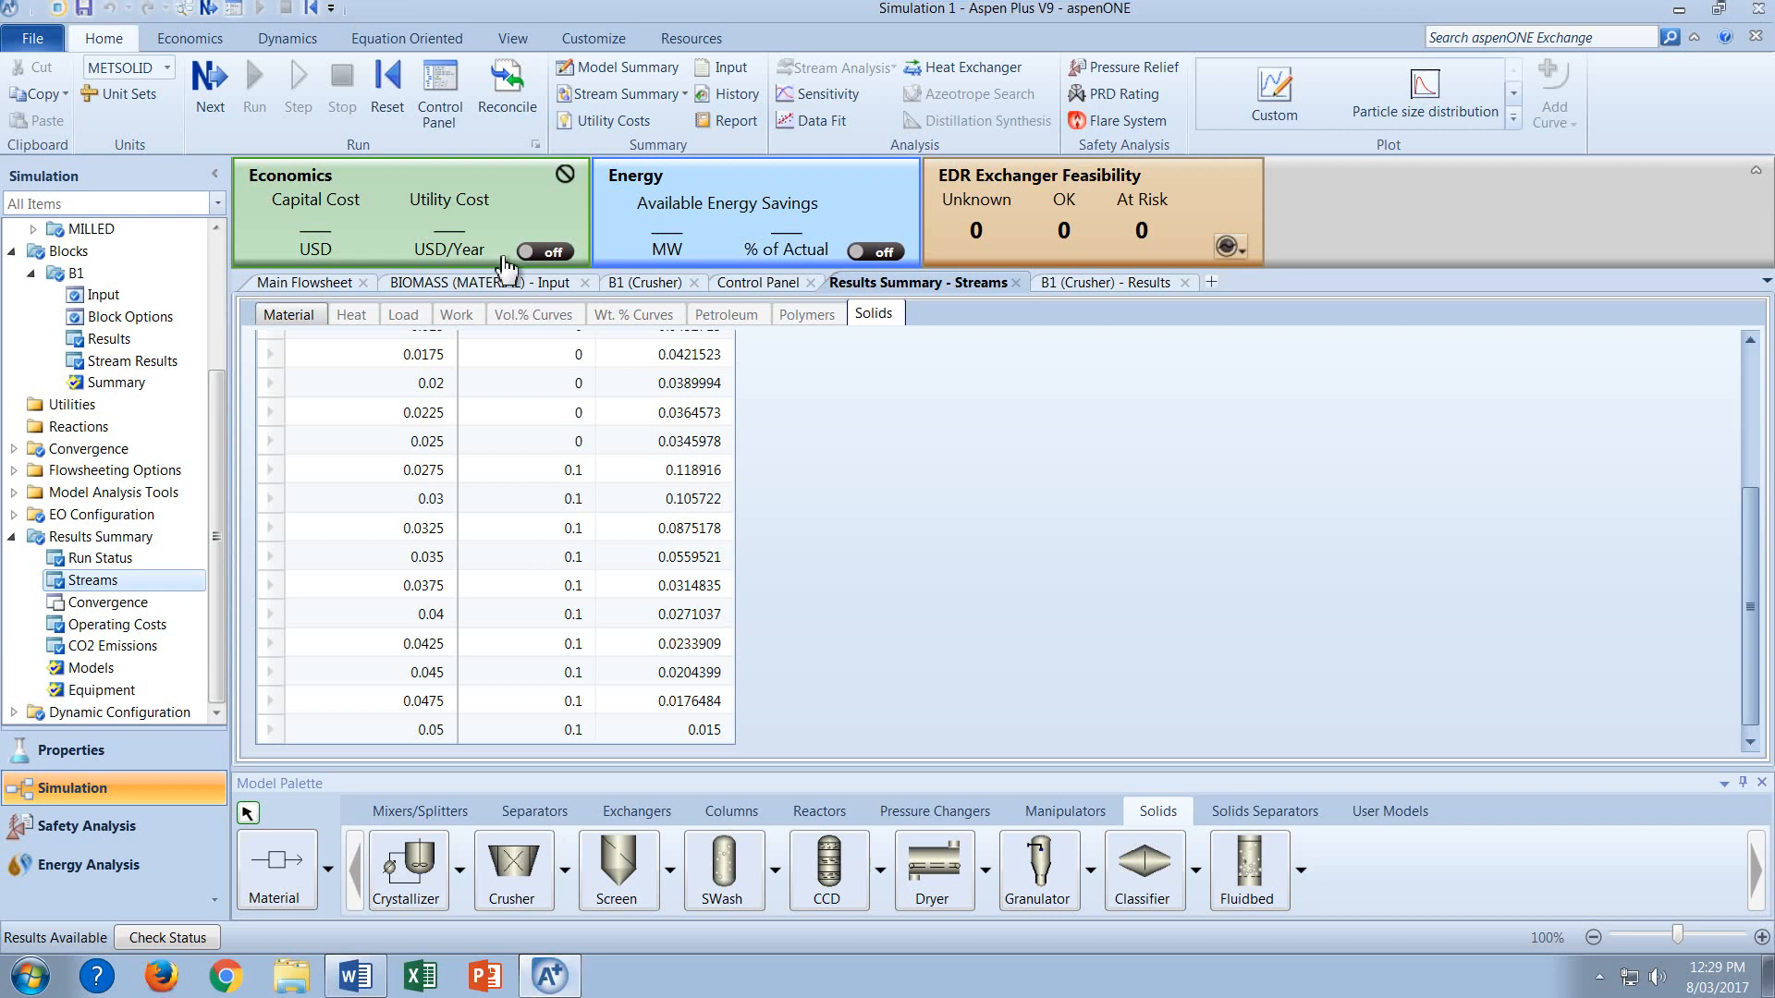
left_click(84, 11)
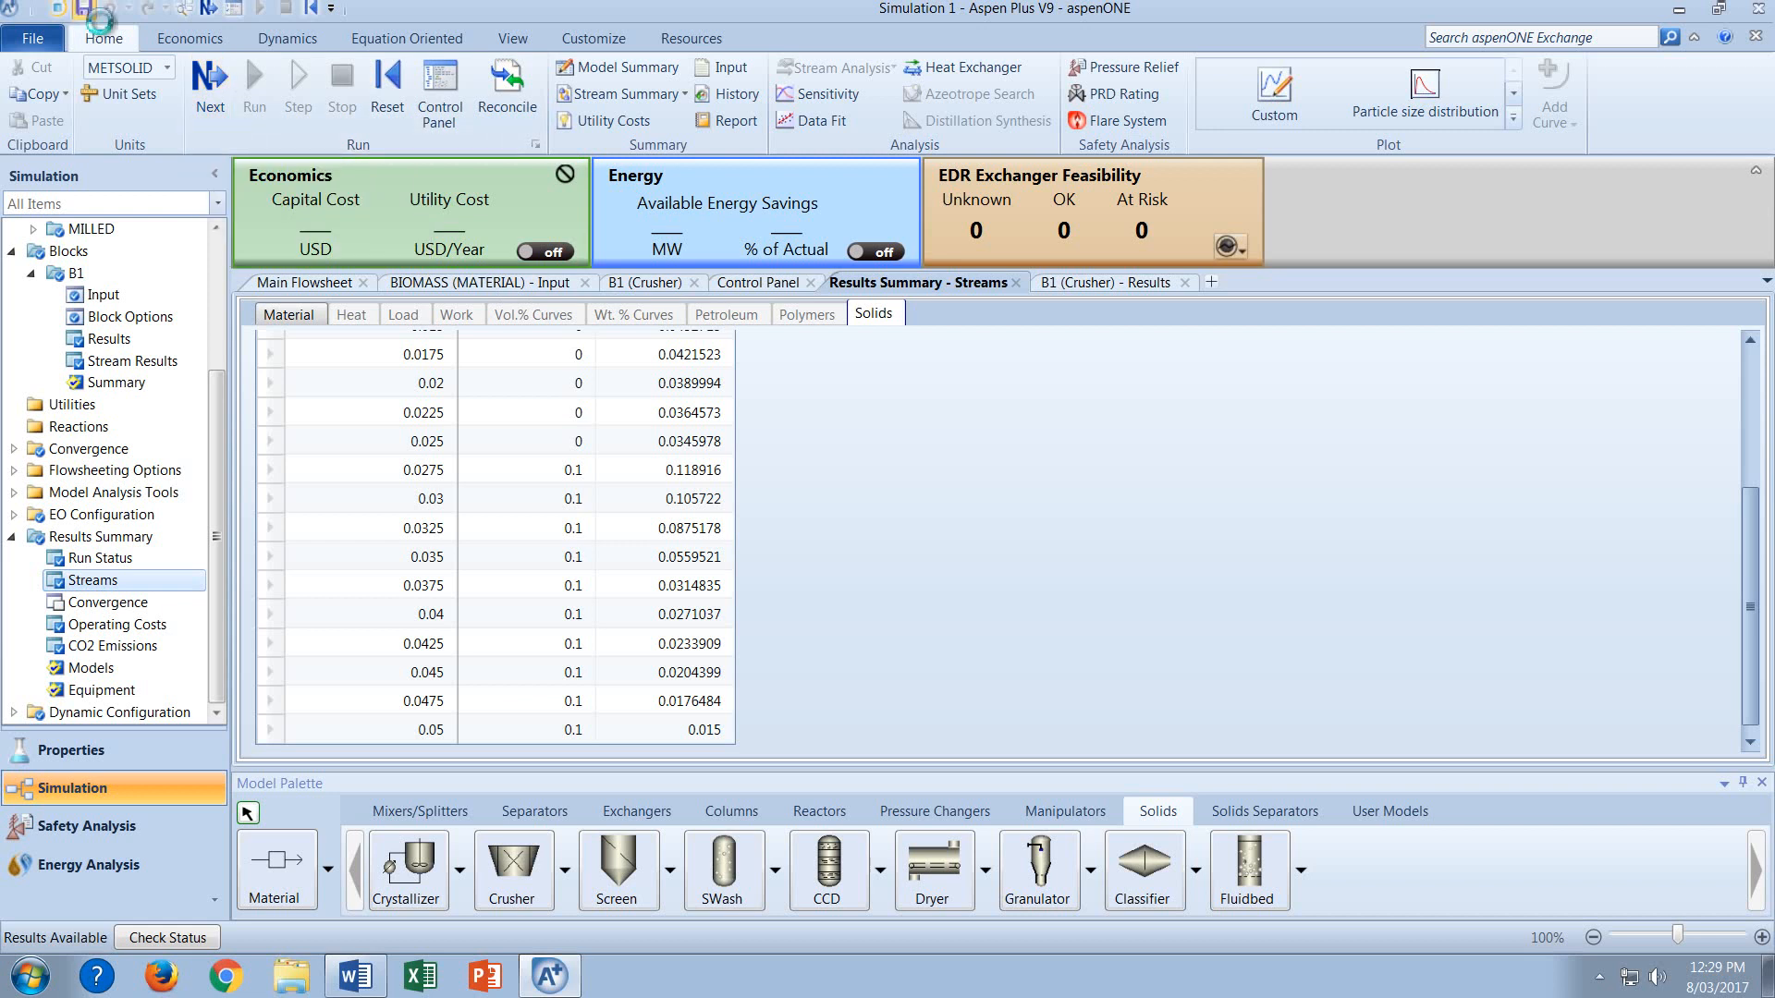